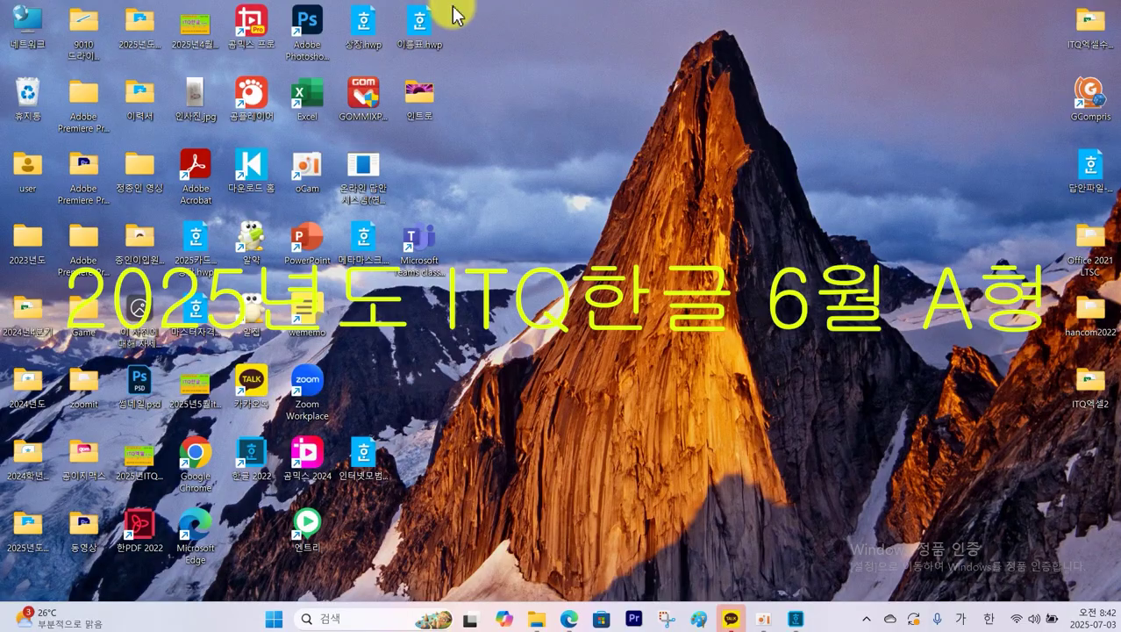
Step: Start the ITQ examinee program, register with the examinee number, choose the 2016 version and confirm the candidate details
{"action": "double_click", "coordinate": [363, 169]}
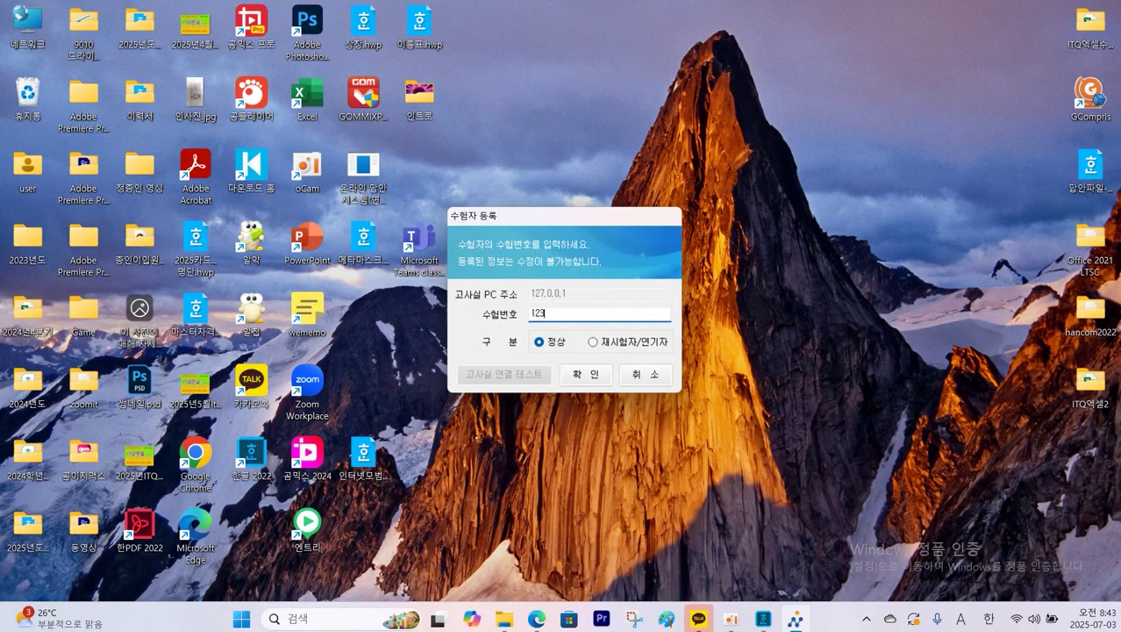
{"action": "left_click", "coordinate": [587, 378]}
{"action": "left_click", "coordinate": [545, 374]}
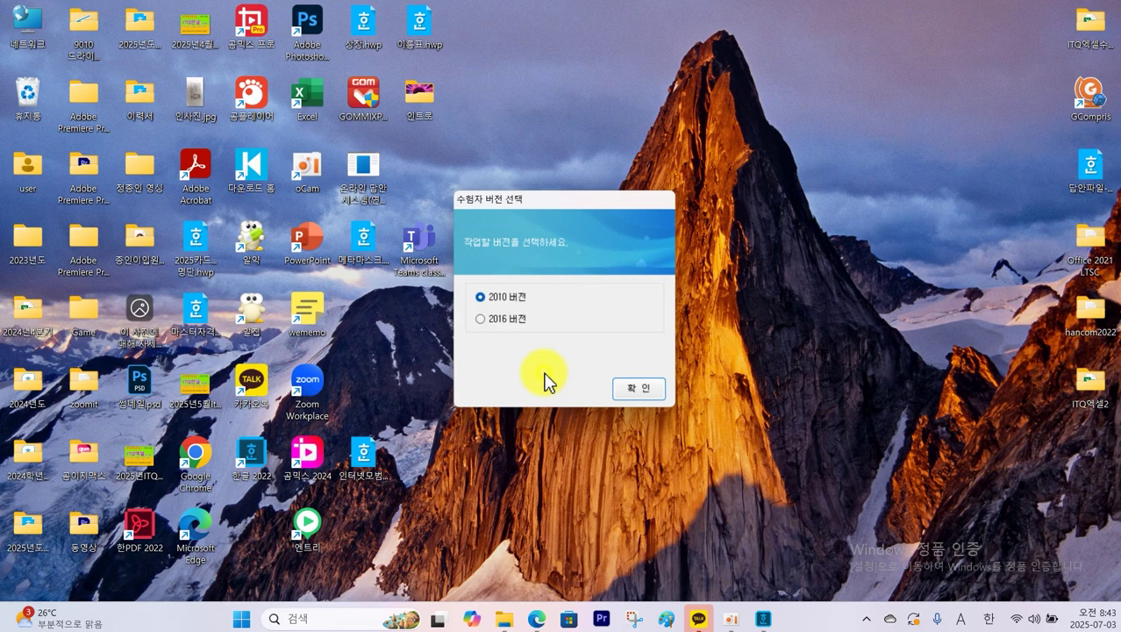
{"action": "left_click", "coordinate": [519, 323]}
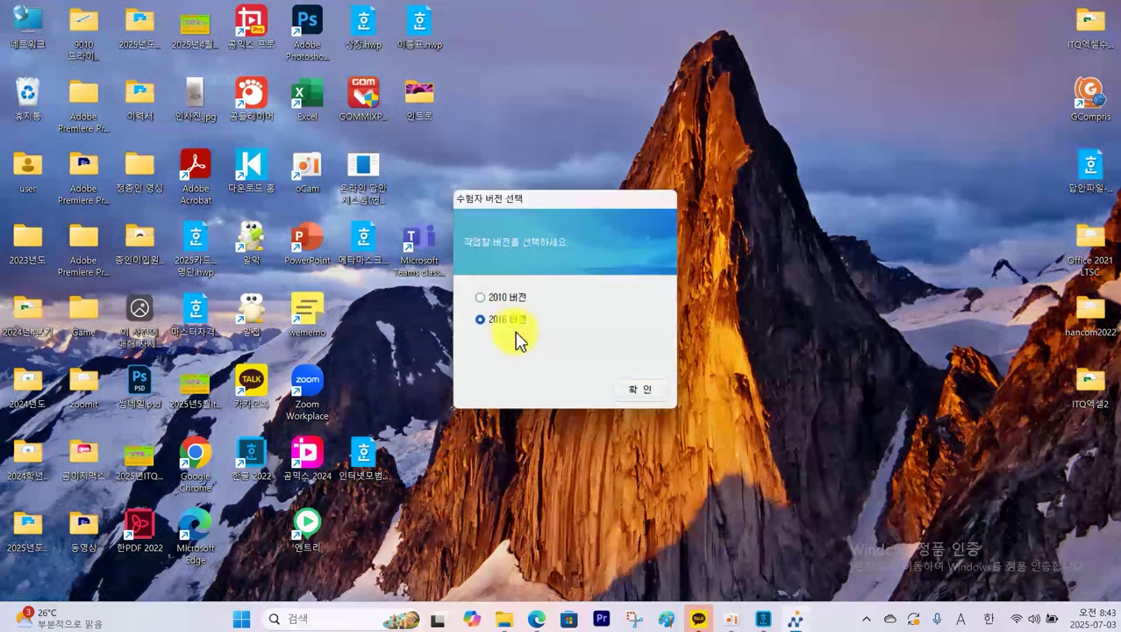
{"action": "left_click", "coordinate": [641, 397]}
{"action": "left_click", "coordinate": [580, 396]}
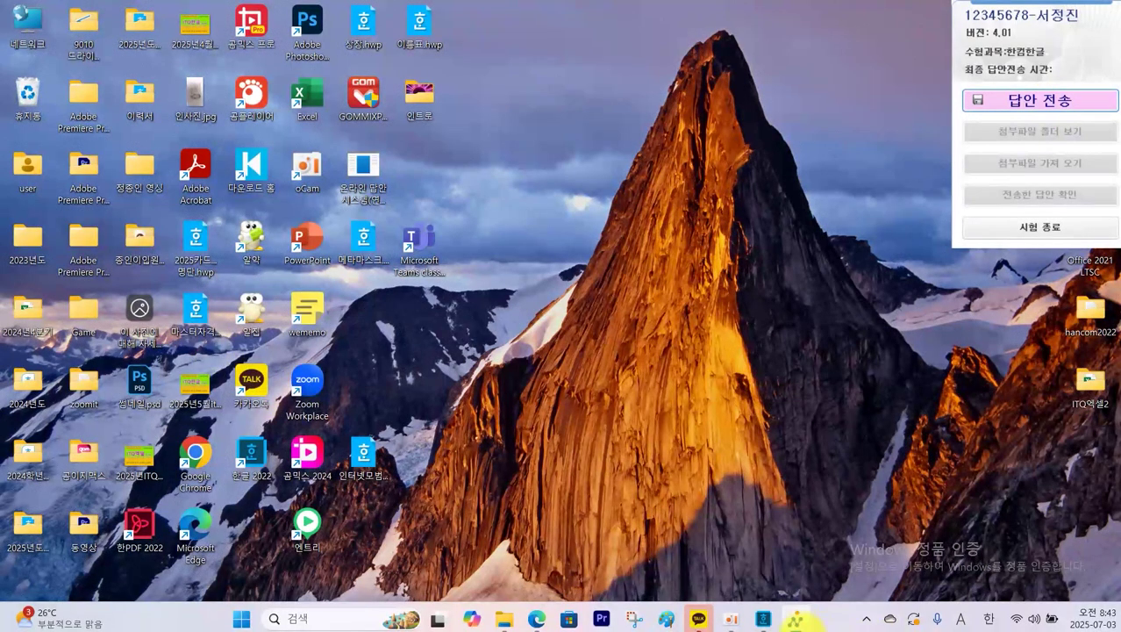
Step: Switch to the question paper PDF in Edge and review the candidate notes on subject, file naming, answer folder and periodic saving
{"action": "left_click", "coordinate": [537, 619]}
{"action": "scroll", "coordinate": [494, 126], "scroll_direction": "up", "scroll_amount": 3, "text": "ctrl"}
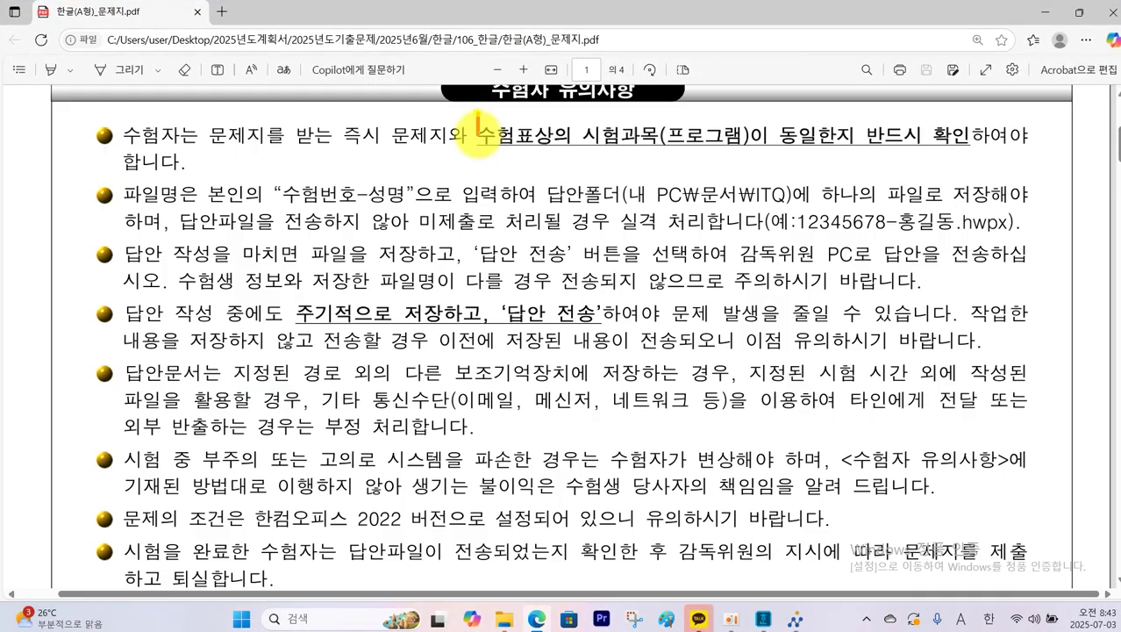
{"action": "left_click_drag", "start_coordinate": [751, 156], "coordinate": [967, 151]}
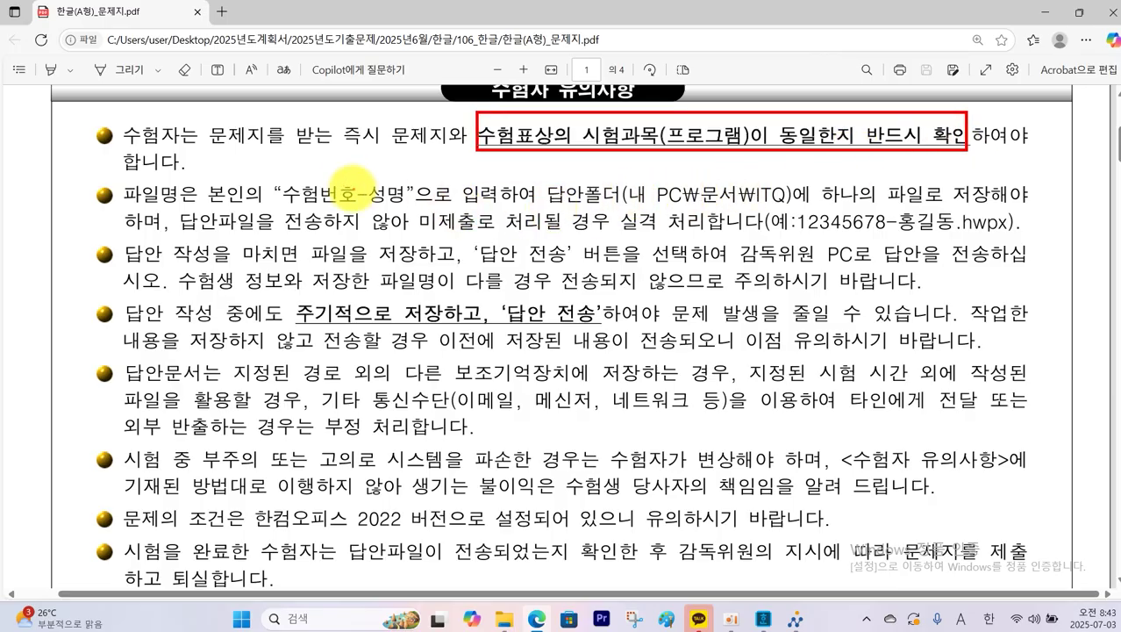
{"action": "left_click_drag", "start_coordinate": [280, 173], "coordinate": [432, 205]}
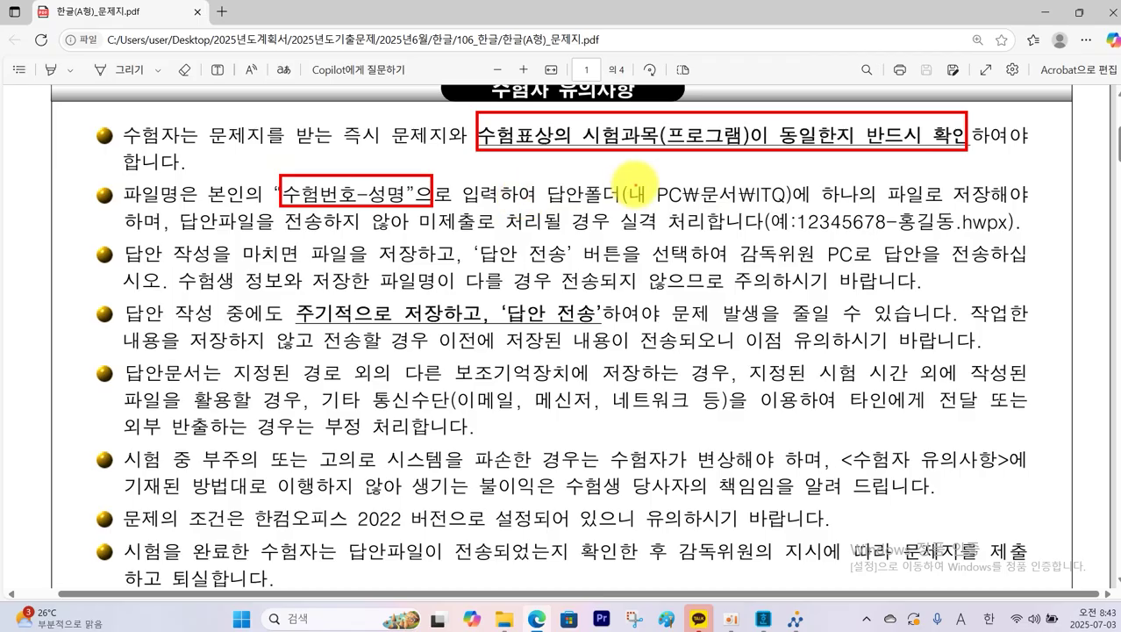
{"action": "mouse_move", "coordinate": [623, 175]}
{"action": "left_mouse_down"}
{"action": "mouse_move", "coordinate": [803, 207]}
{"action": "mouse_move", "coordinate": [765, 211]}
{"action": "mouse_move", "coordinate": [794, 186]}
{"action": "left_mouse_up"}
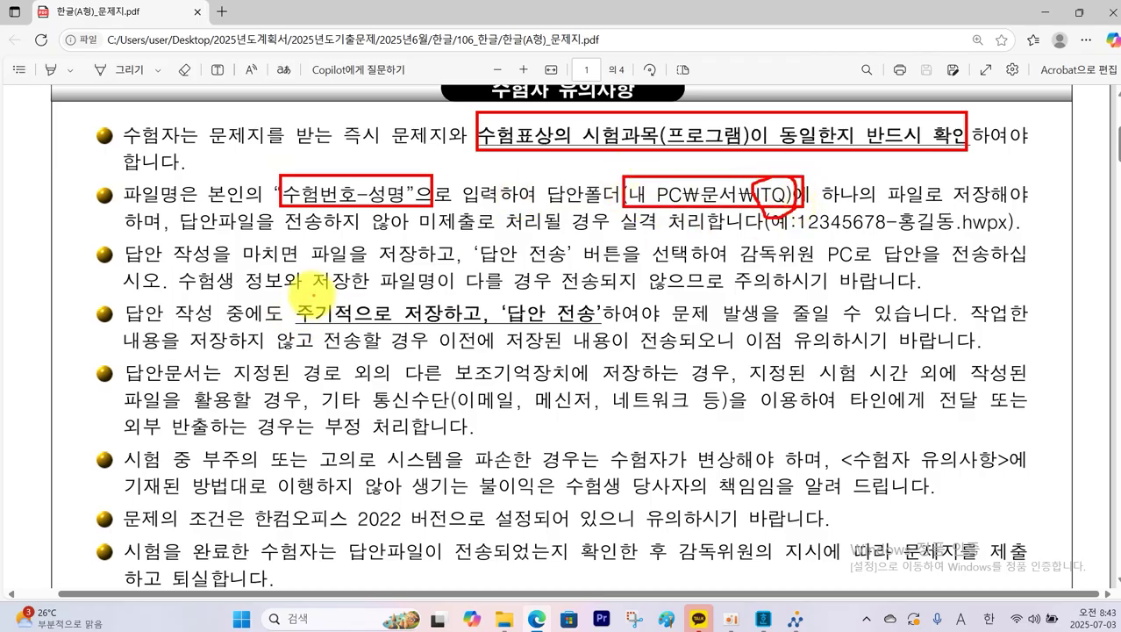
{"action": "left_click_drag", "start_coordinate": [295, 294], "coordinate": [606, 332]}
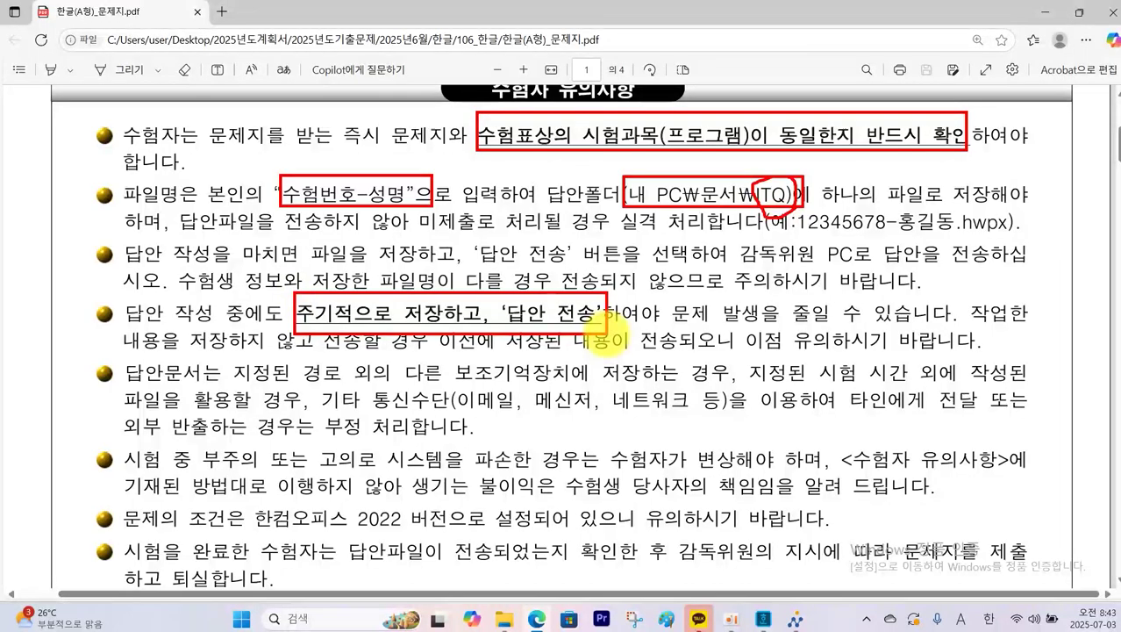
Step: Examine the paper's common requirements for base font, paragraph settings, RGB colours, page margins and picture folder
{"action": "scroll", "coordinate": [605, 313], "scroll_direction": "down", "scroll_amount": 5}
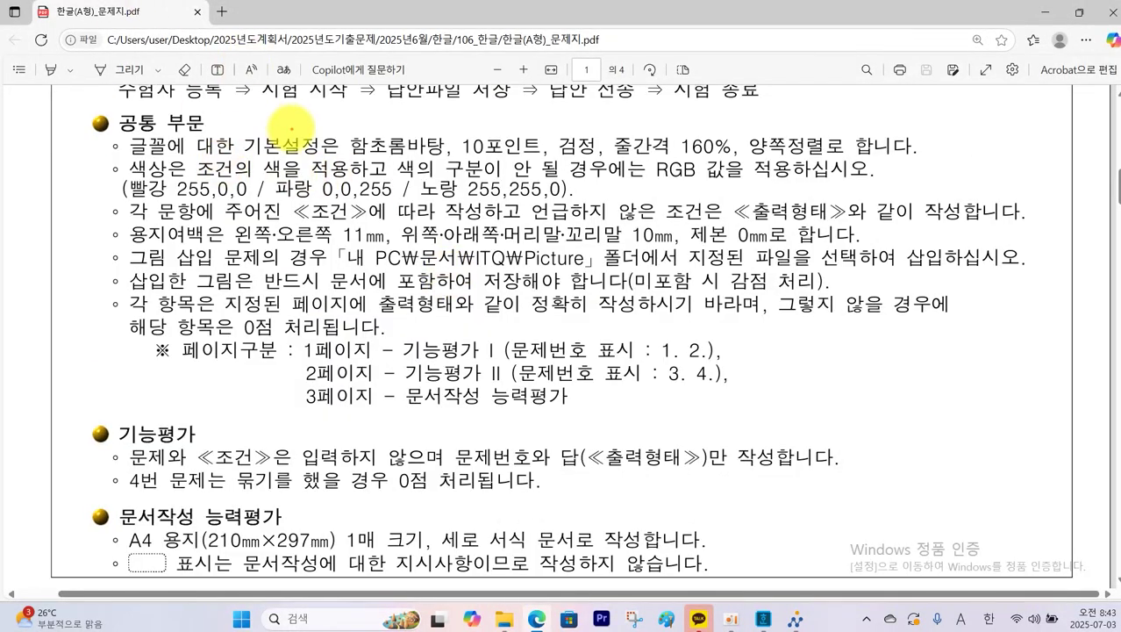
{"action": "left_click_drag", "start_coordinate": [348, 129], "coordinate": [449, 157]}
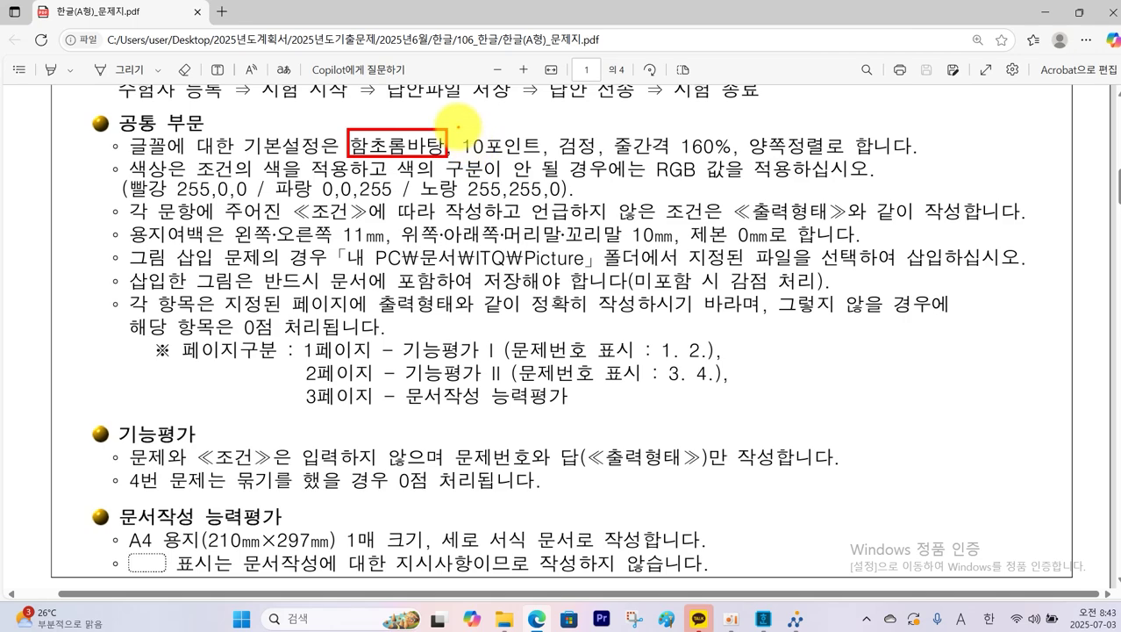
{"action": "mouse_move", "coordinate": [457, 126]}
{"action": "left_mouse_down"}
{"action": "mouse_move", "coordinate": [530, 157]}
{"action": "mouse_move", "coordinate": [857, 157]}
{"action": "left_mouse_up"}
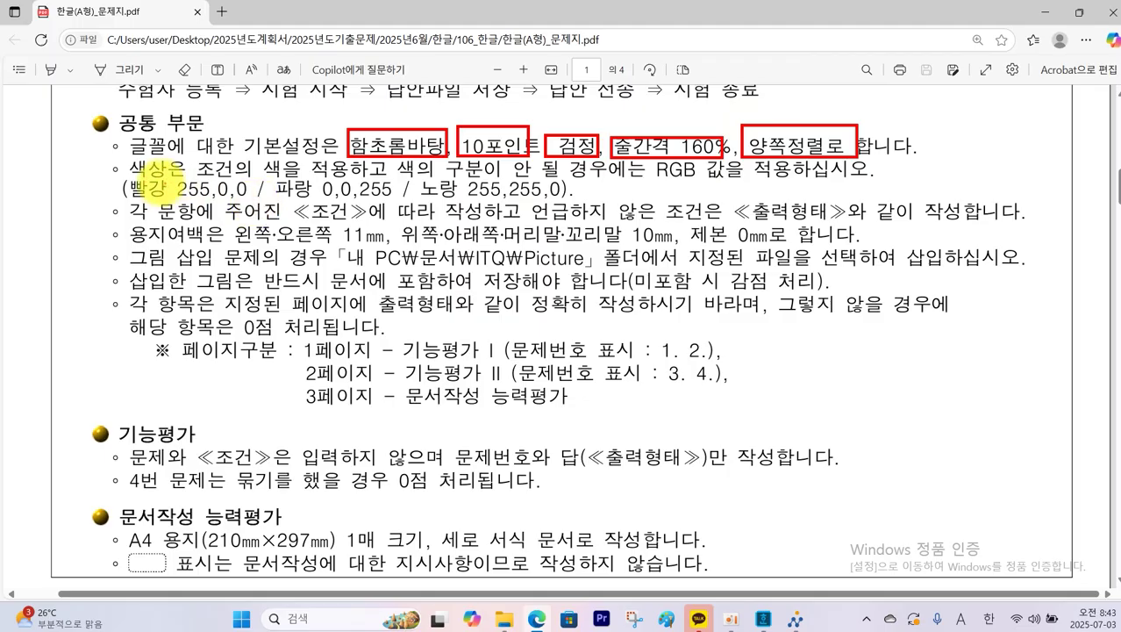
{"action": "left_click_drag", "start_coordinate": [122, 179], "coordinate": [571, 199]}
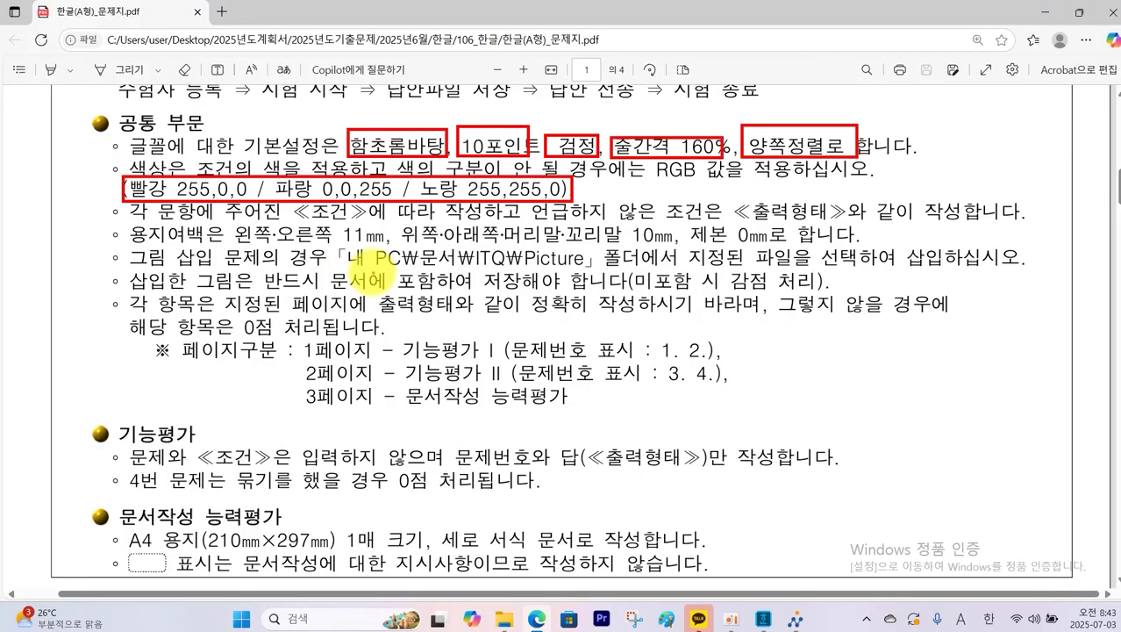
{"action": "left_click_drag", "start_coordinate": [344, 251], "coordinate": [581, 268]}
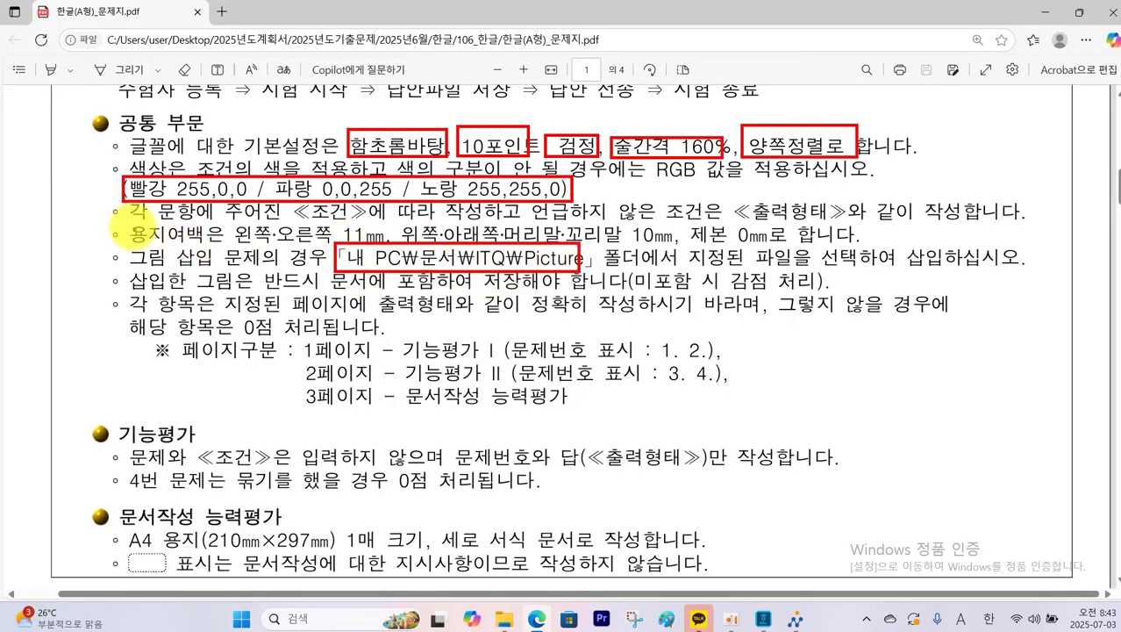
{"action": "mouse_move", "coordinate": [125, 220]}
{"action": "left_mouse_down"}
{"action": "mouse_move", "coordinate": [170, 250]}
{"action": "mouse_move", "coordinate": [211, 252]}
{"action": "left_mouse_up"}
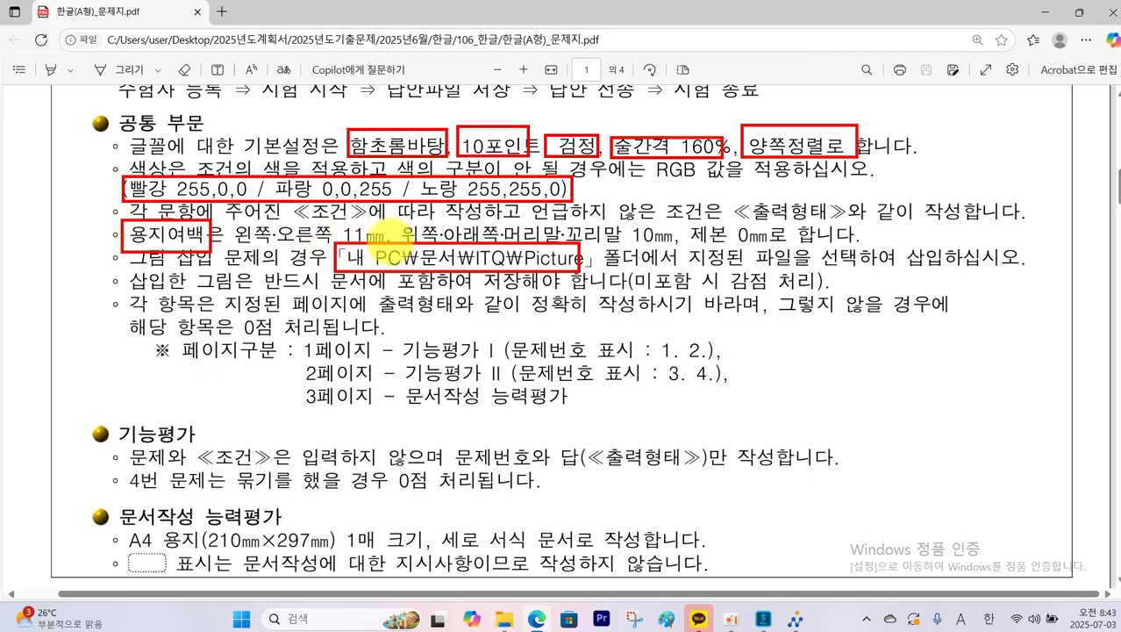
{"action": "mouse_move", "coordinate": [393, 243]}
{"action": "left_mouse_down"}
{"action": "mouse_move", "coordinate": [386, 229]}
{"action": "mouse_move", "coordinate": [395, 245]}
{"action": "left_mouse_up"}
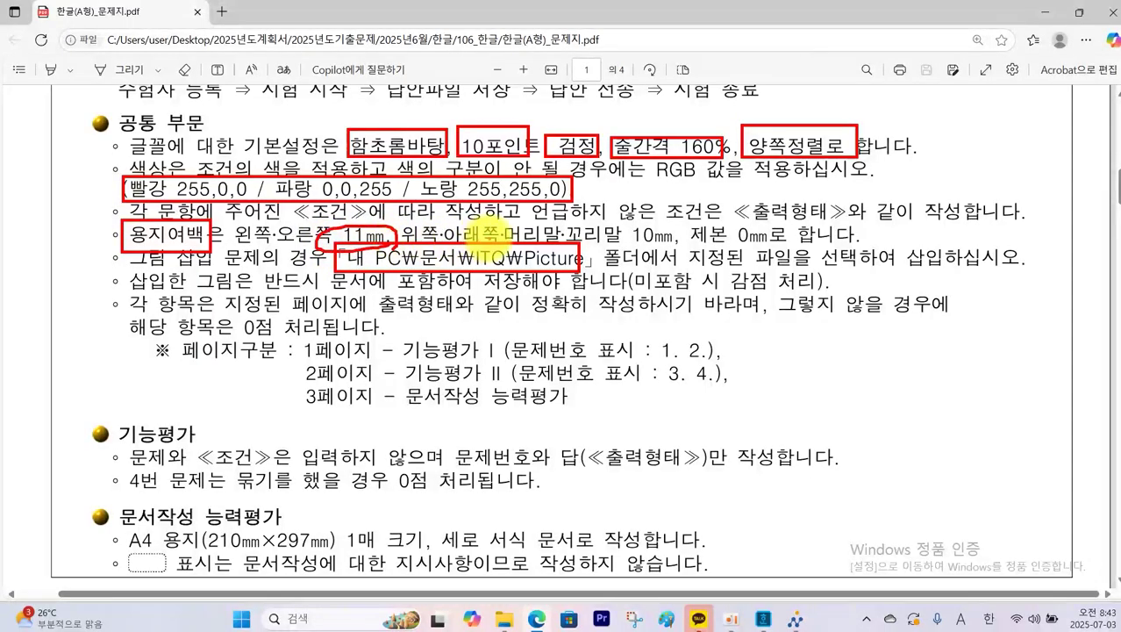
{"action": "left_click_drag", "start_coordinate": [619, 230], "coordinate": [663, 252]}
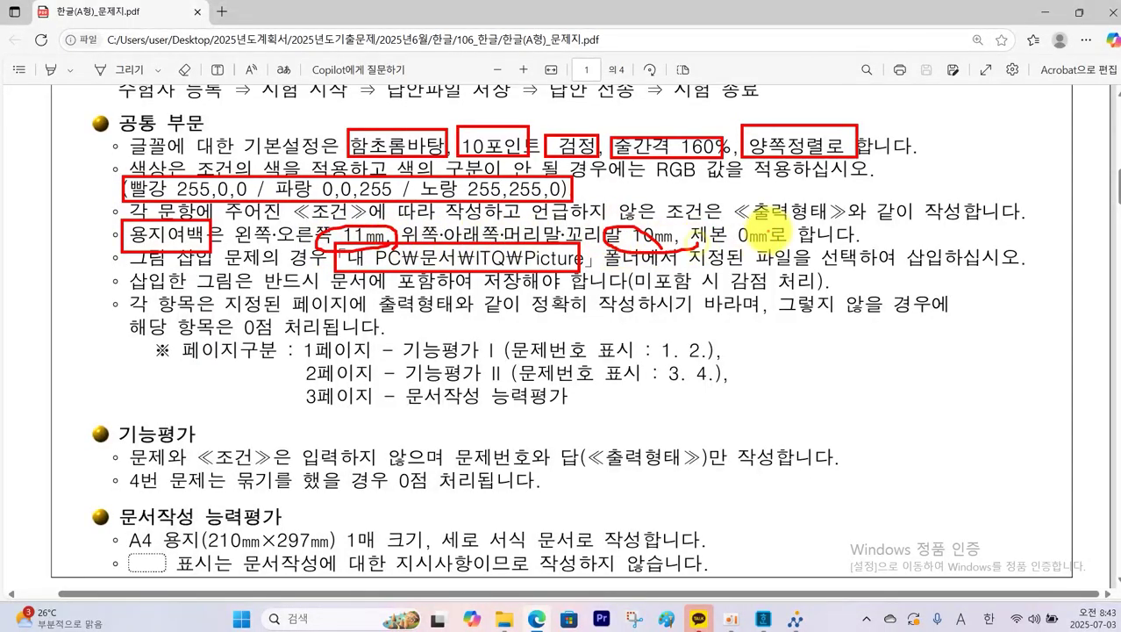
{"action": "mouse_move", "coordinate": [766, 220]}
{"action": "left_mouse_down"}
{"action": "mouse_move", "coordinate": [730, 255]}
{"action": "mouse_move", "coordinate": [788, 256]}
{"action": "left_mouse_up"}
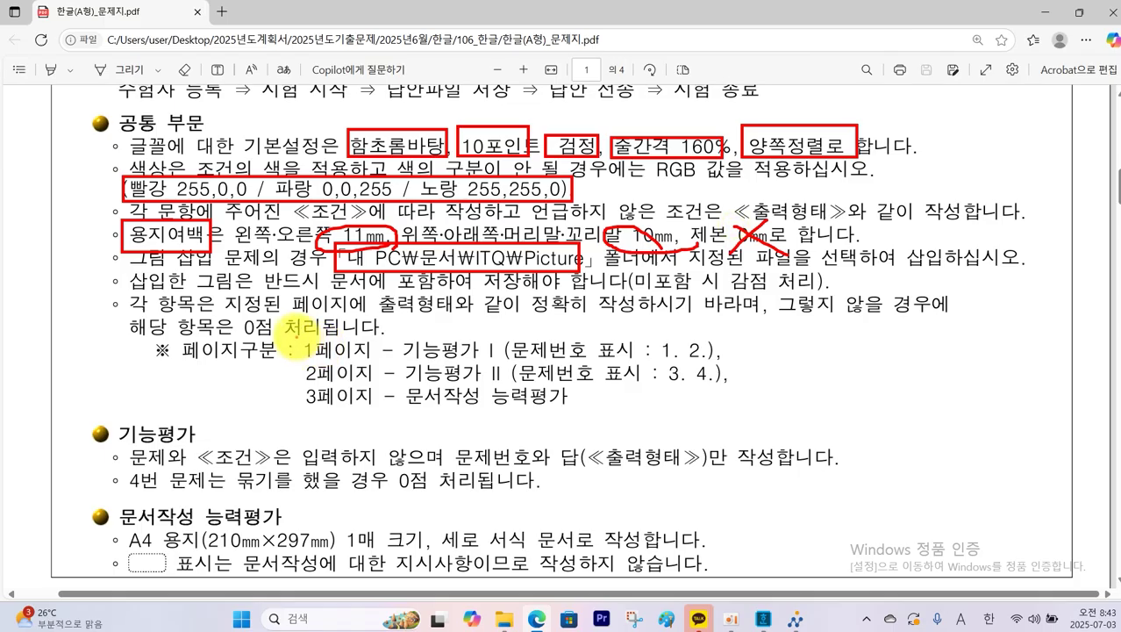
Step: Examine which question numbers belong on each page and the paper size required for the document section
{"action": "left_click_drag", "start_coordinate": [295, 337], "coordinate": [708, 426]}
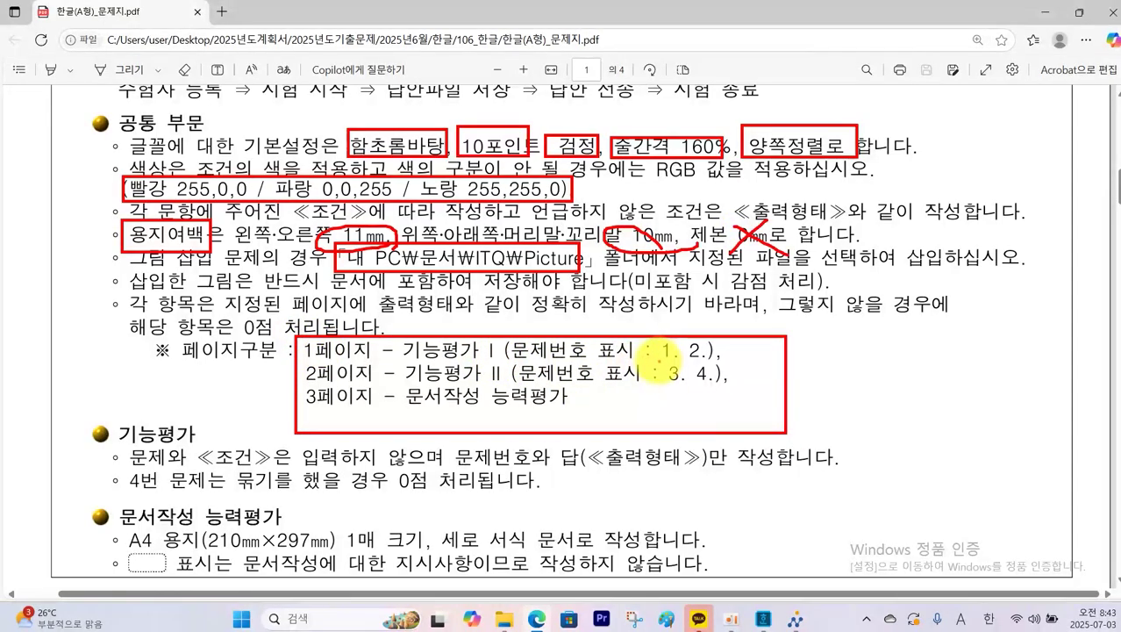
{"action": "left_click_drag", "start_coordinate": [658, 359], "coordinate": [702, 358]}
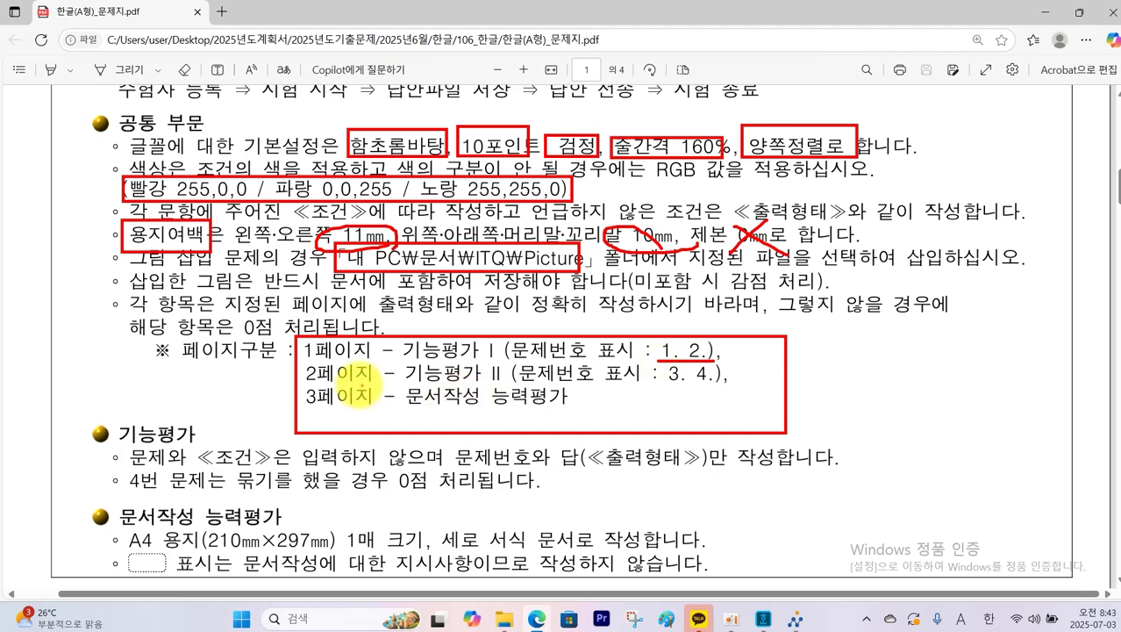
{"action": "left_click_drag", "start_coordinate": [640, 386], "coordinate": [718, 385]}
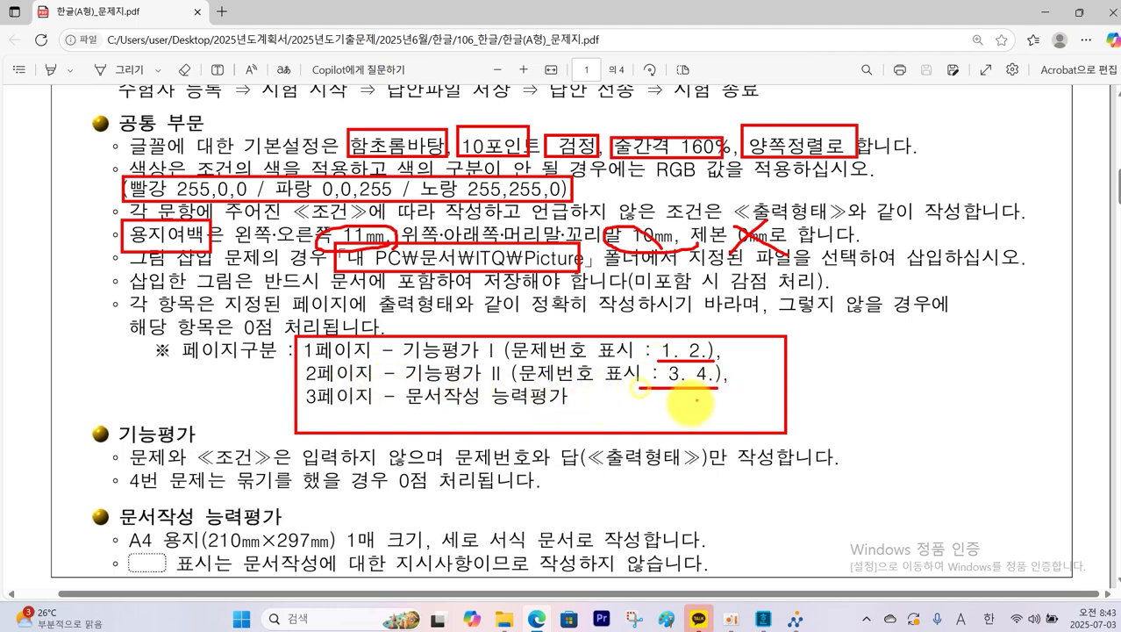
{"action": "left_click_drag", "start_coordinate": [129, 536], "coordinate": [188, 517]}
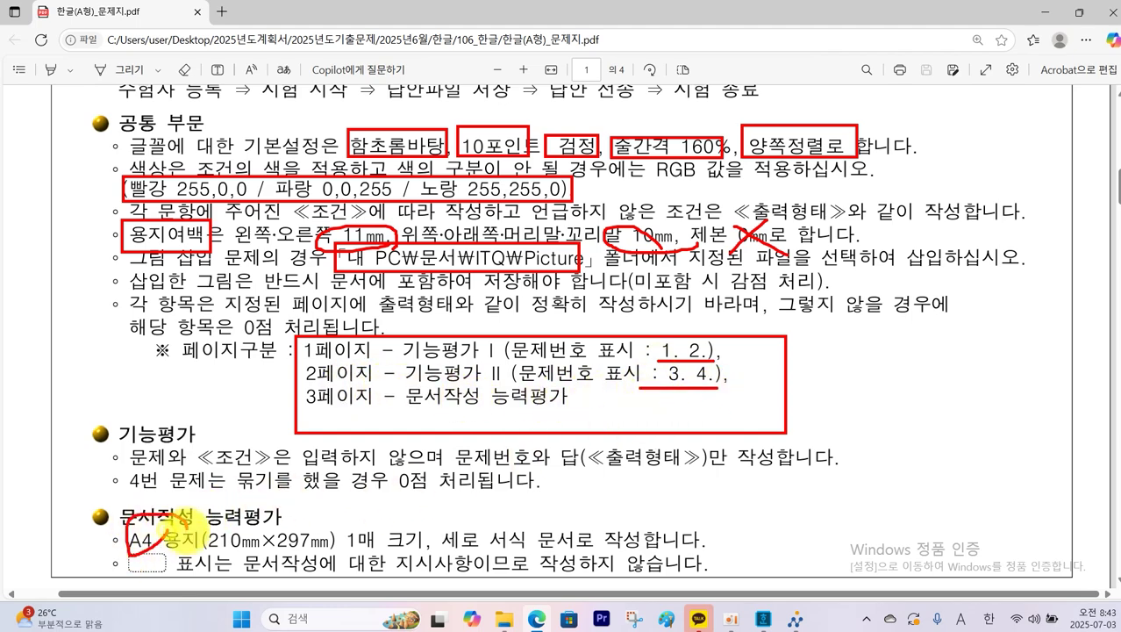
{"action": "key", "text": "Escape"}
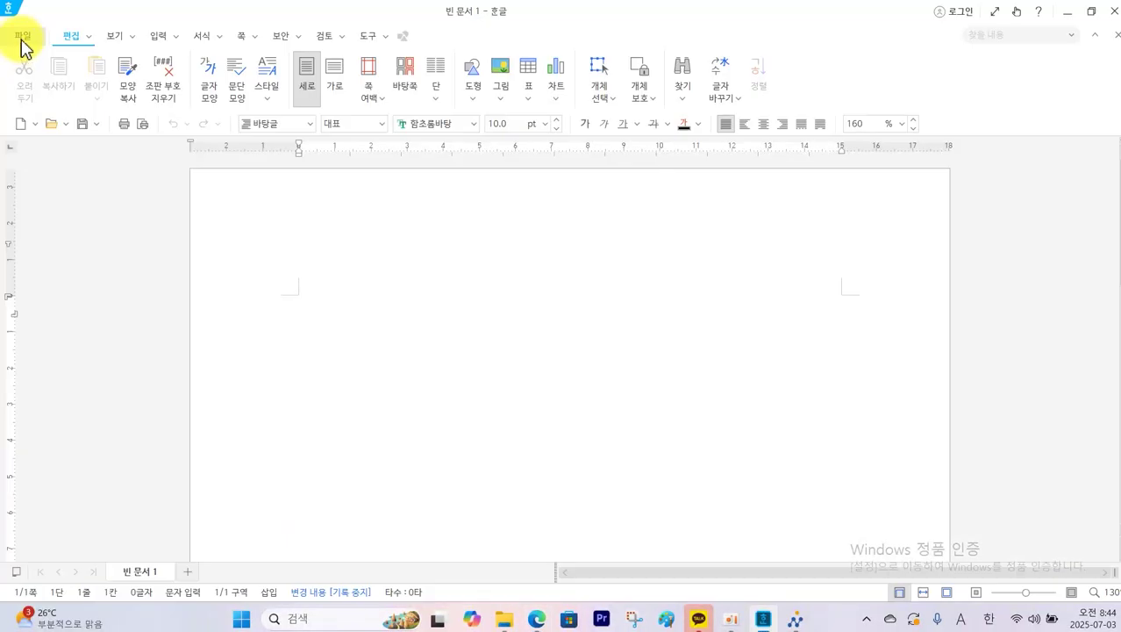
Step: Open the page setup of the blank Hangul document and set the top and header margins to 10 mm
{"action": "left_click", "coordinate": [24, 36]}
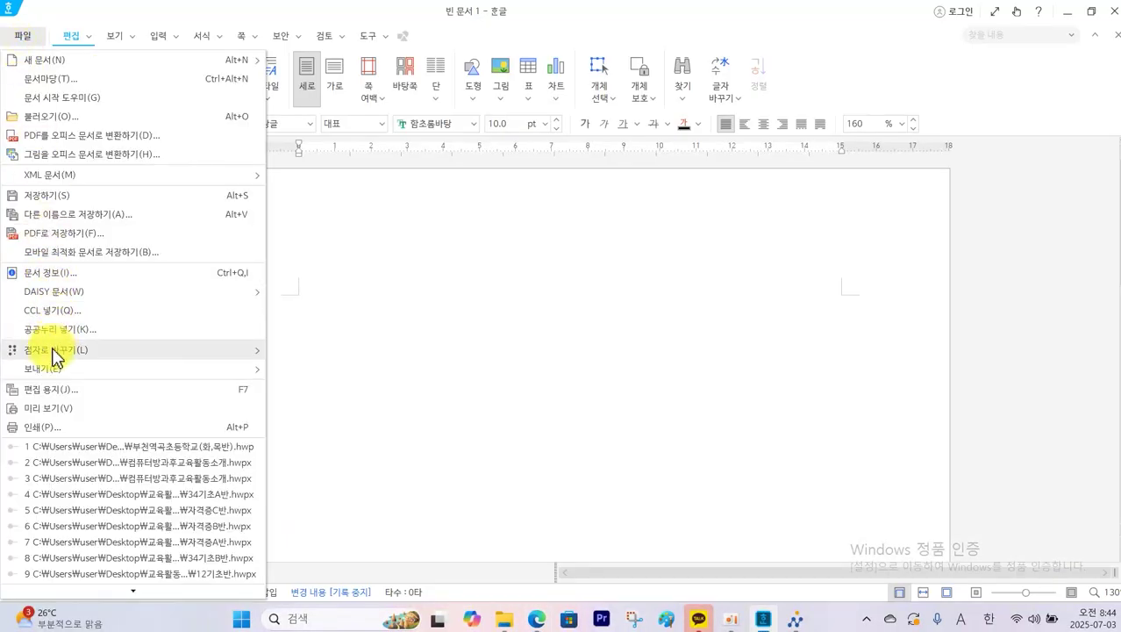
{"action": "left_click", "coordinate": [52, 388]}
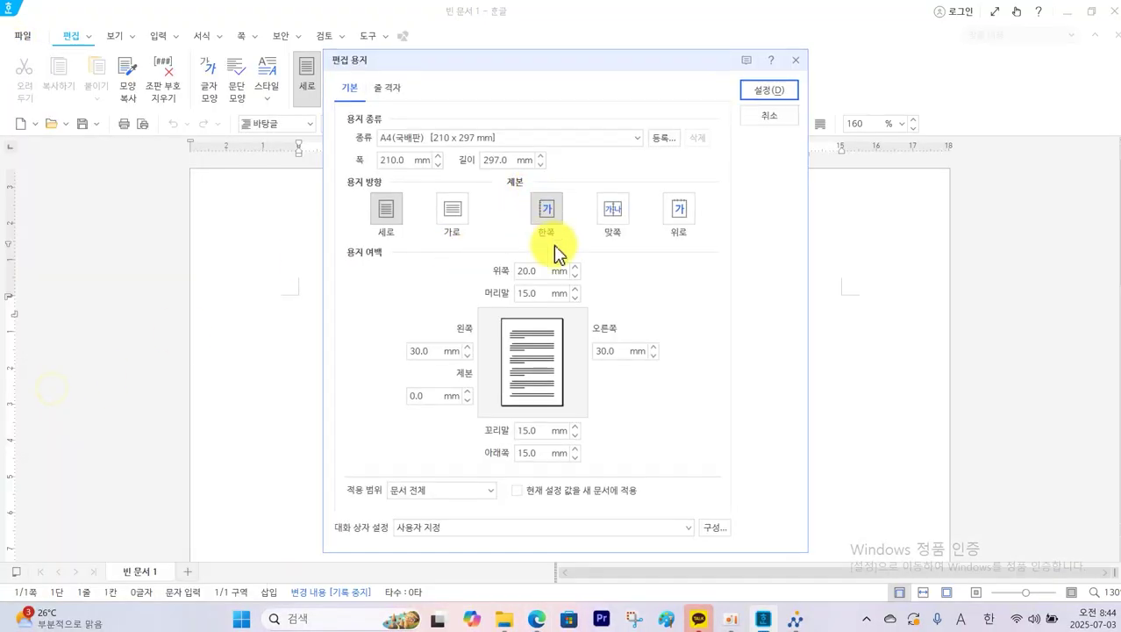
{"action": "double_click", "coordinate": [532, 270]}
{"action": "type", "text": "10"}
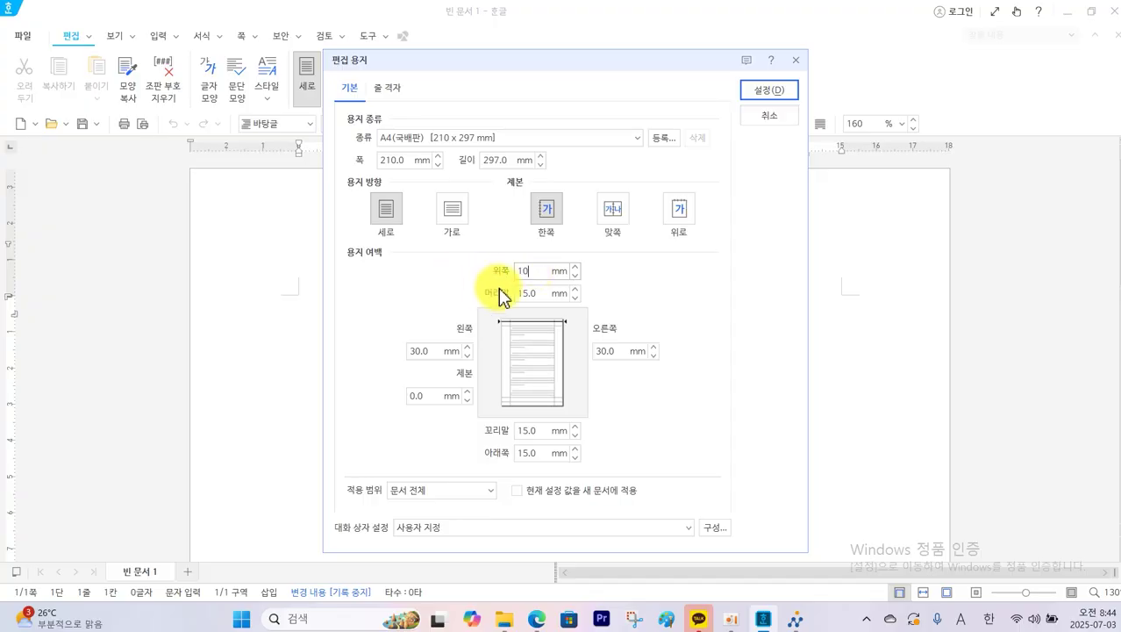
{"action": "key", "text": "Tab"}
{"action": "type", "text": "10"}
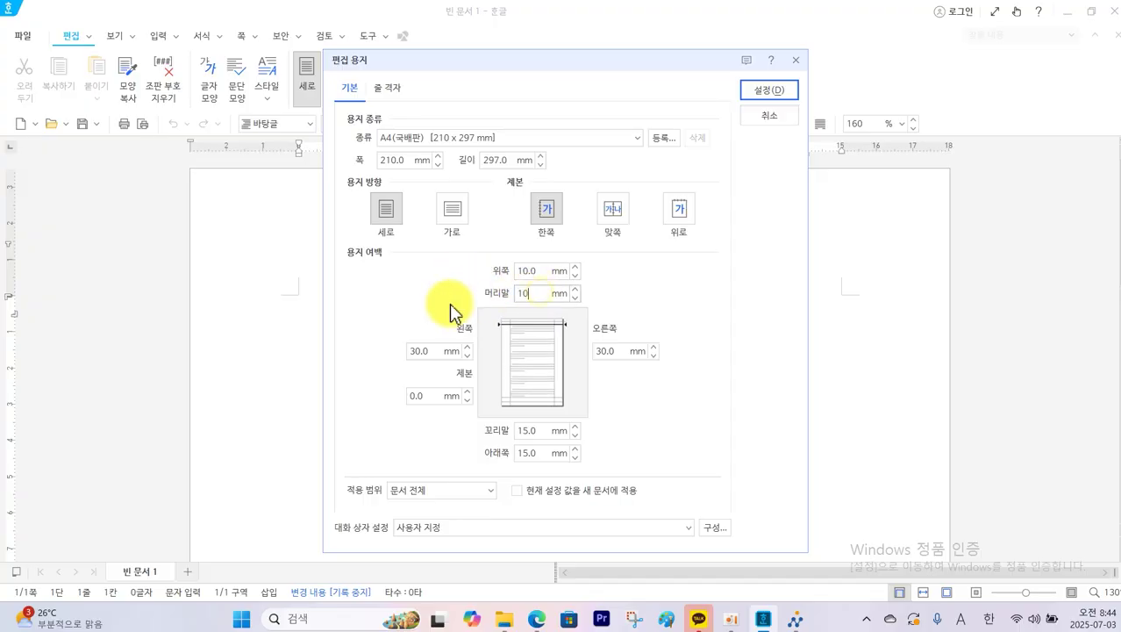
Step: Set the left and right margins to 11 mm and the footer and bottom margins to 10 mm, and apply the page setup
{"action": "double_click", "coordinate": [429, 350]}
{"action": "type", "text": "11"}
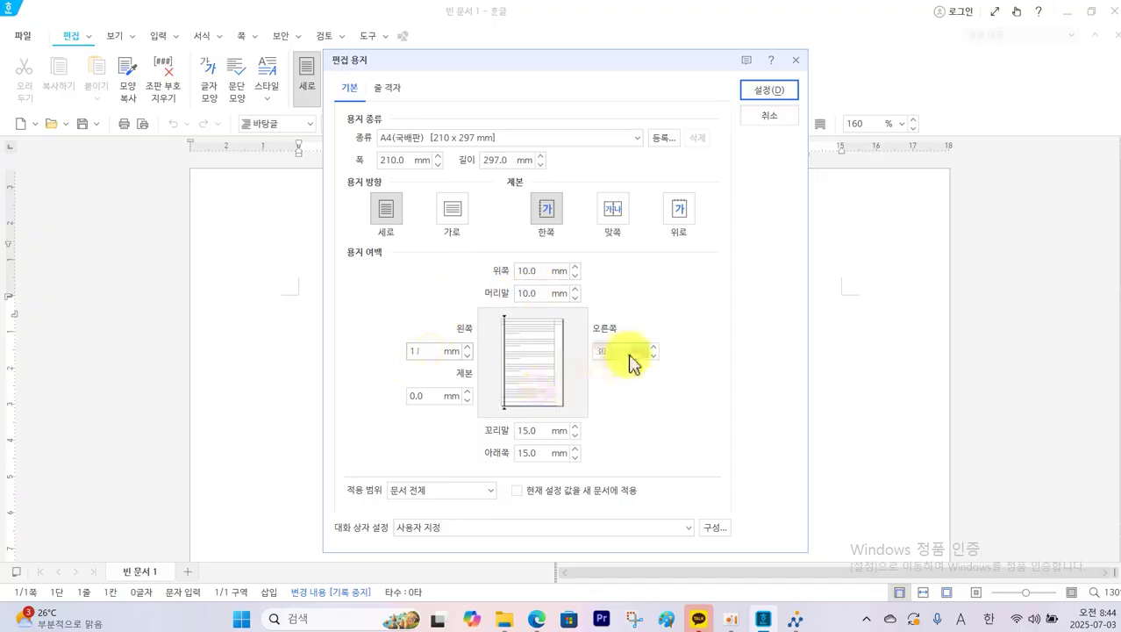
{"action": "double_click", "coordinate": [619, 352]}
{"action": "type", "text": "11"}
{"action": "double_click", "coordinate": [537, 430]}
{"action": "type", "text": "10"}
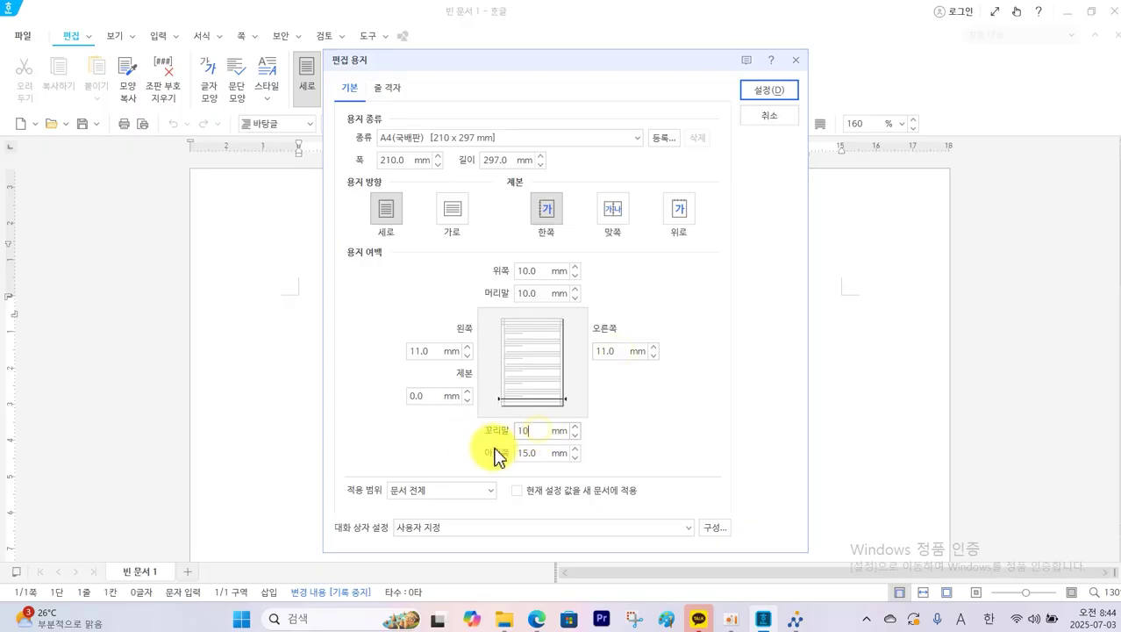
{"action": "double_click", "coordinate": [535, 453]}
{"action": "type", "text": "10"}
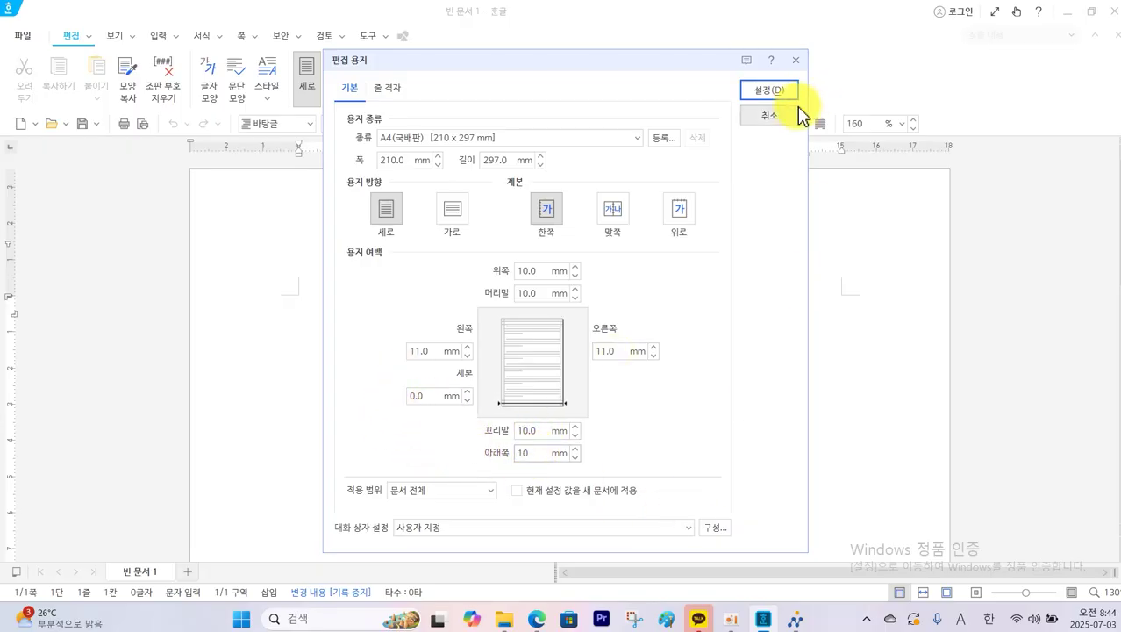
{"action": "left_click", "coordinate": [772, 92]}
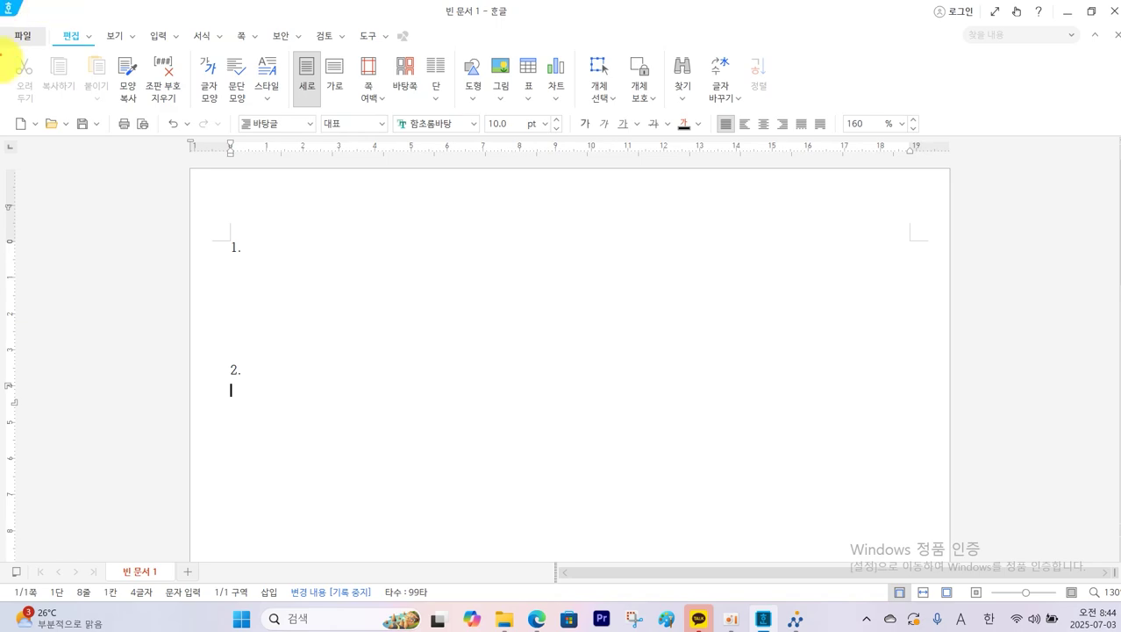
Step: Save the answer document in the Documents ITQ folder as a 한글 문서 (*.hwp) named with the examinee's number and name
{"action": "mouse_move", "coordinate": [237, 256]}
{"action": "left_mouse_down"}
{"action": "mouse_move", "coordinate": [224, 325]}
{"action": "mouse_move", "coordinate": [256, 351]}
{"action": "mouse_move", "coordinate": [250, 275]}
{"action": "left_mouse_up"}
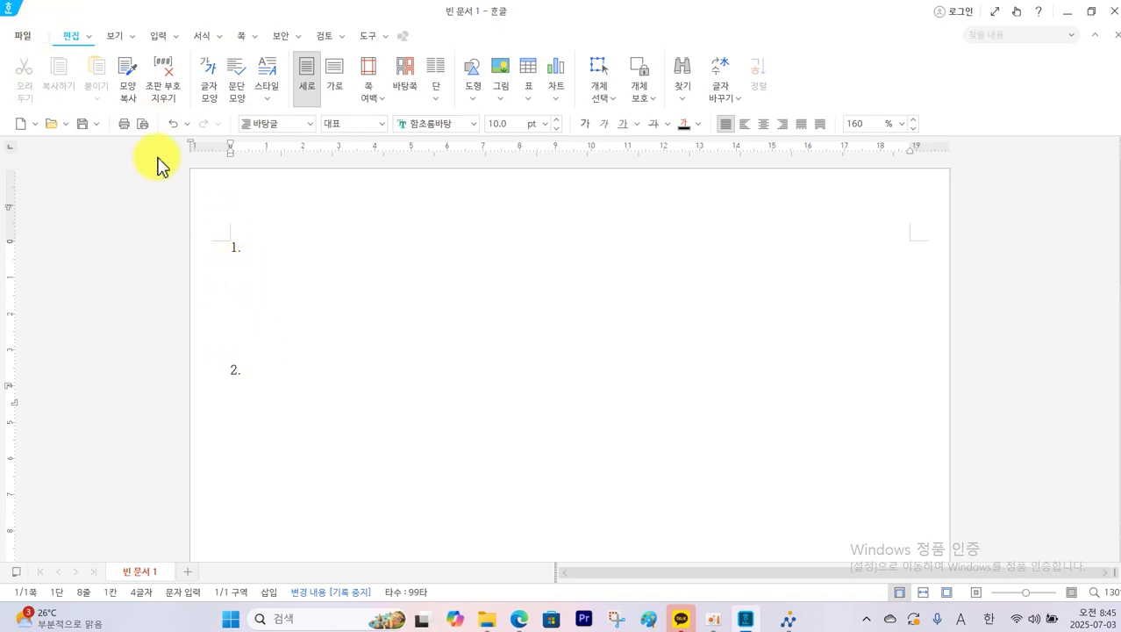
{"action": "left_click", "coordinate": [24, 38]}
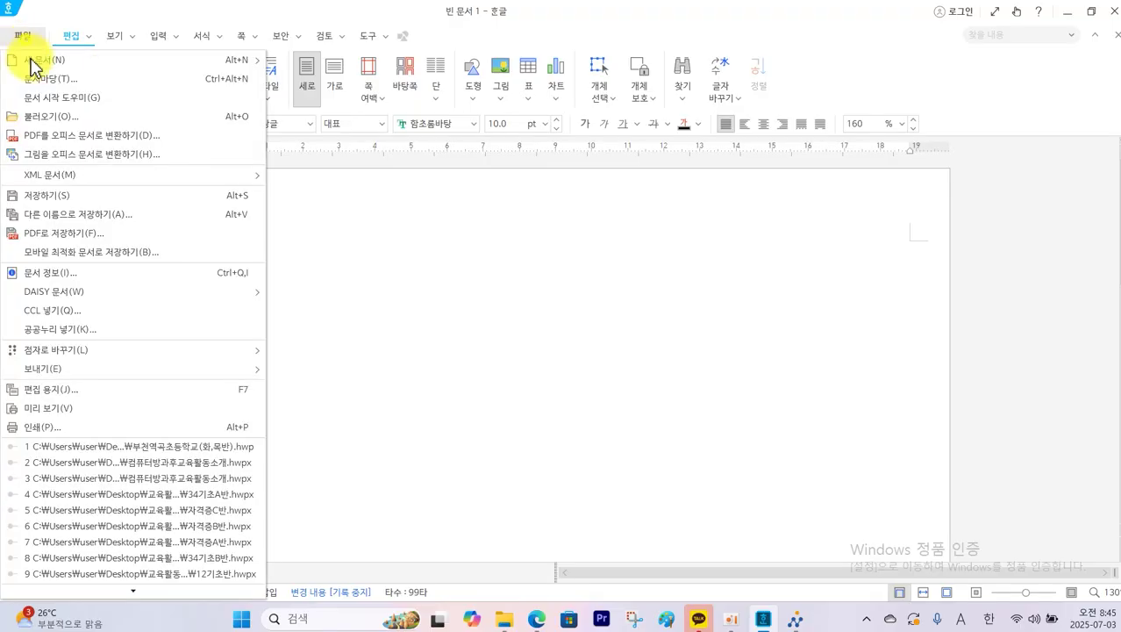
{"action": "left_click", "coordinate": [75, 220]}
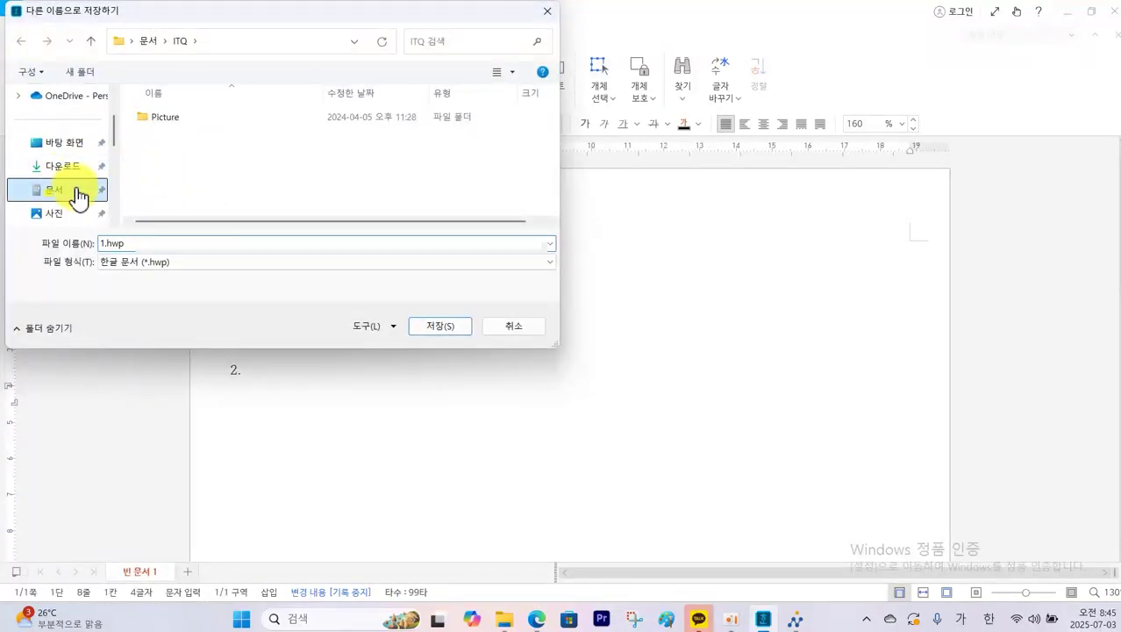
{"action": "left_click", "coordinate": [77, 195]}
{"action": "double_click", "coordinate": [161, 183]}
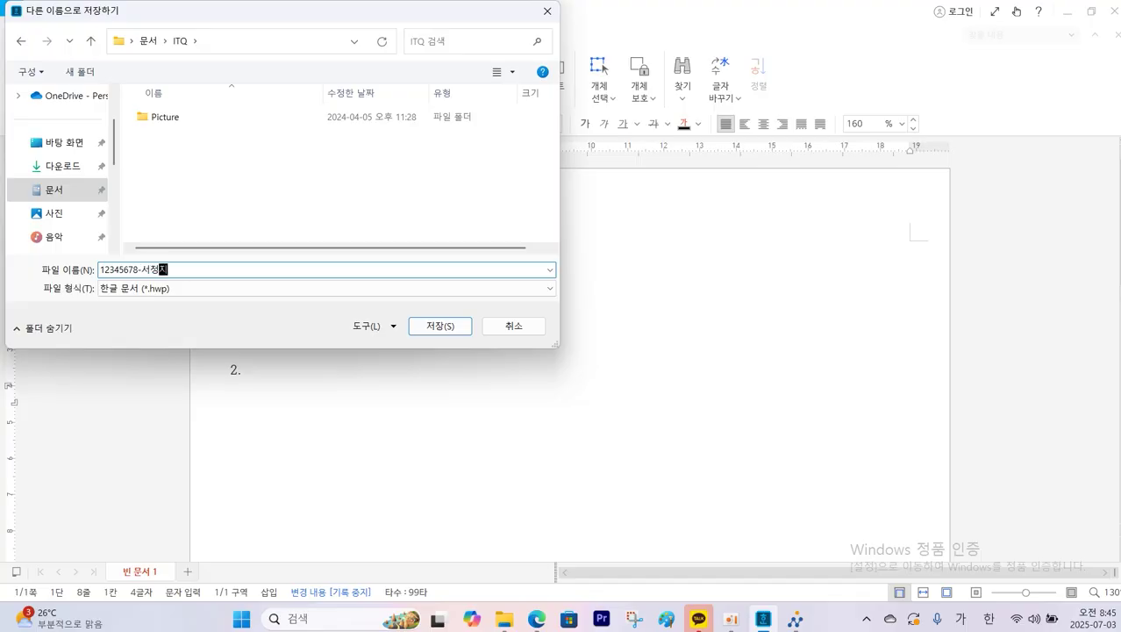
{"action": "left_click", "coordinate": [142, 291]}
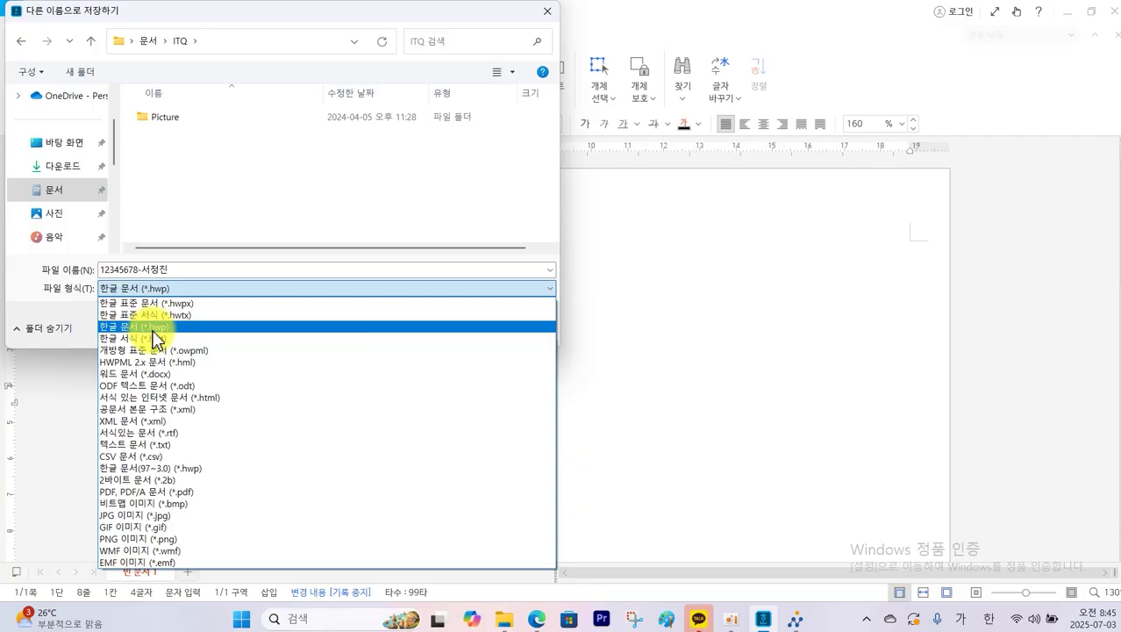
{"action": "left_click", "coordinate": [154, 330]}
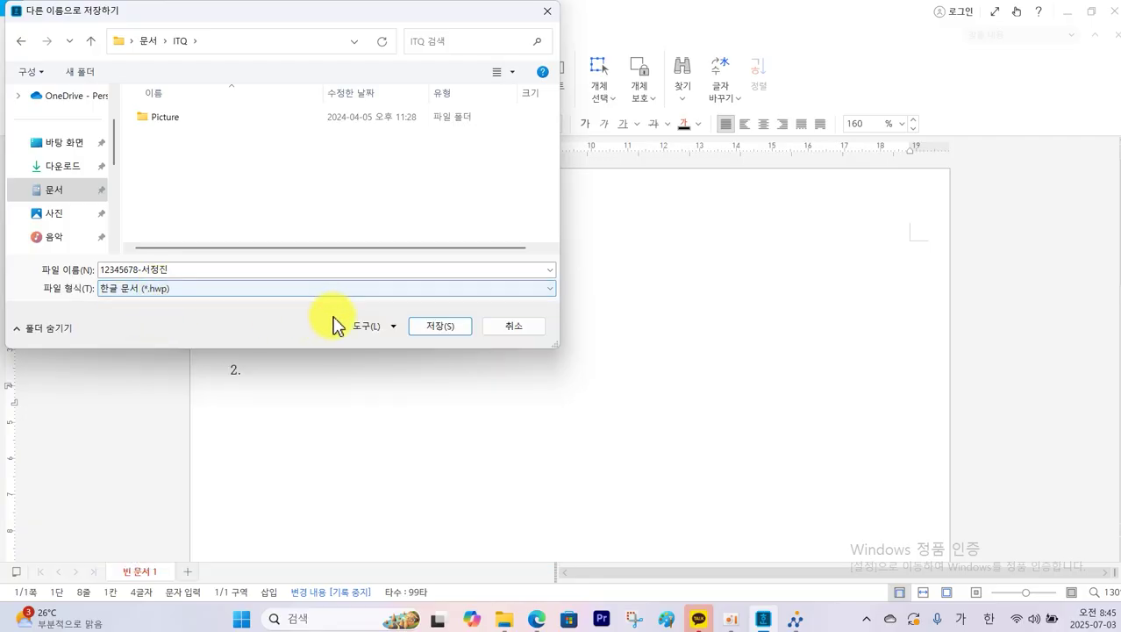
{"action": "left_click", "coordinate": [425, 331]}
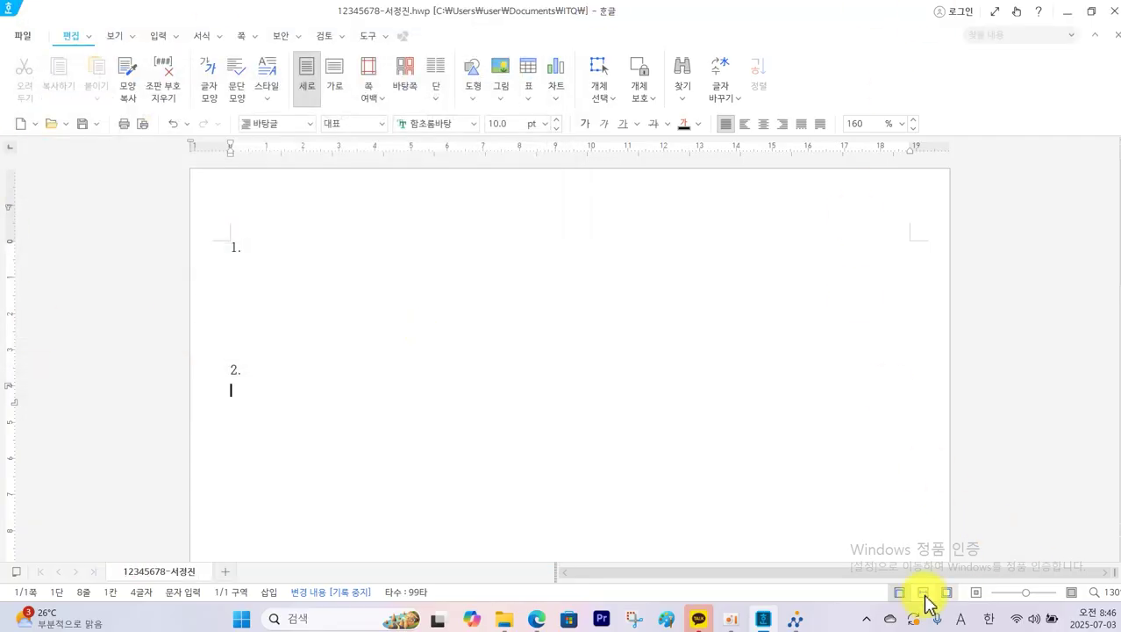
Step: Switch to the ITQ examinee program, send the saved answer file to the exam-room PC, and return to the line below question 2
{"action": "left_click", "coordinate": [796, 621]}
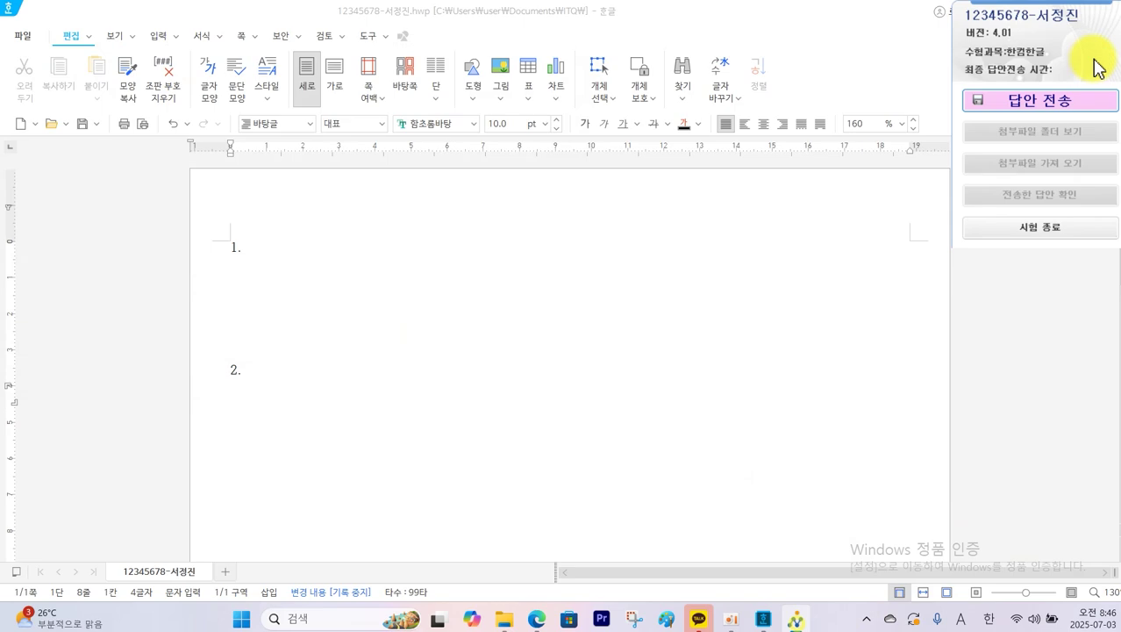
{"action": "left_click", "coordinate": [1070, 103]}
{"action": "left_click", "coordinate": [557, 360]}
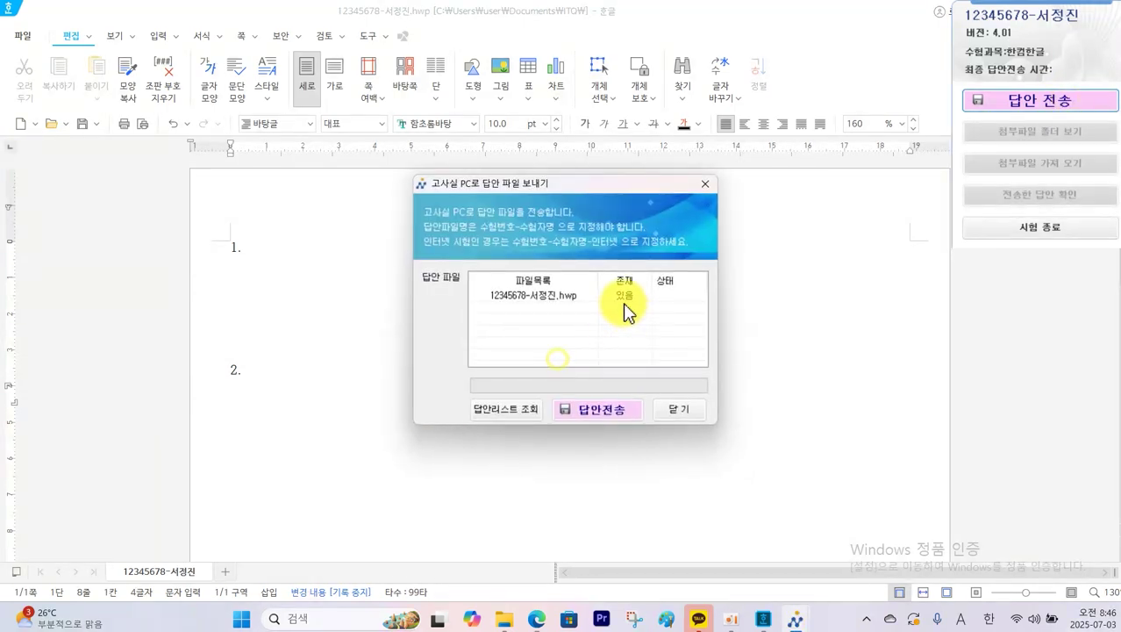
{"action": "left_click", "coordinate": [620, 413]}
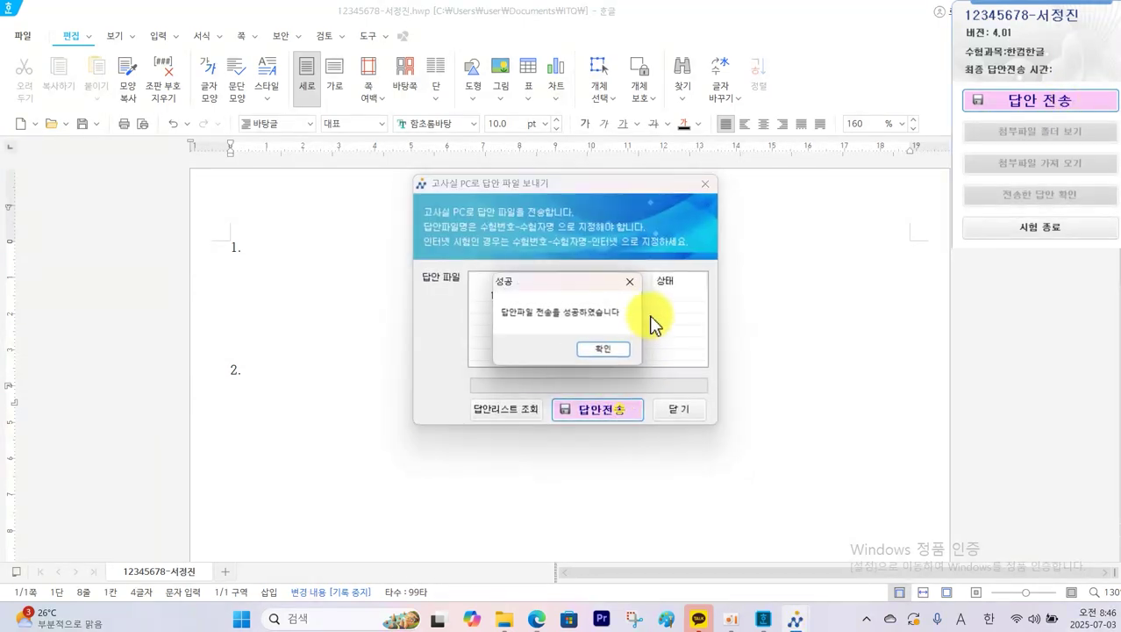
{"action": "left_click", "coordinate": [604, 351]}
{"action": "left_click", "coordinate": [682, 411]}
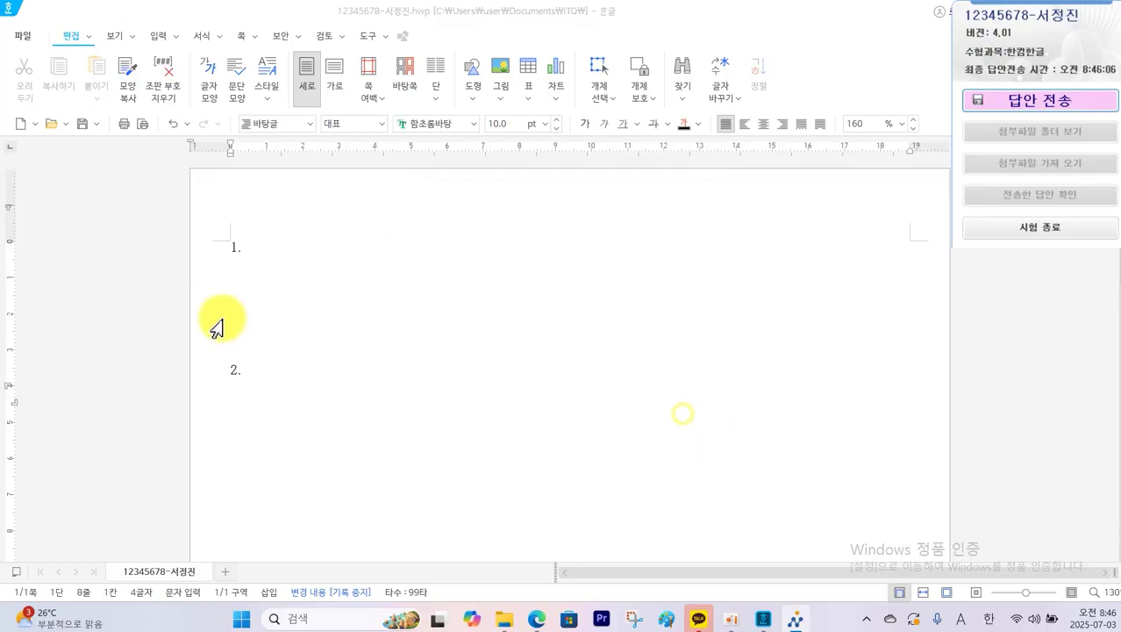
{"action": "left_click", "coordinate": [257, 394]}
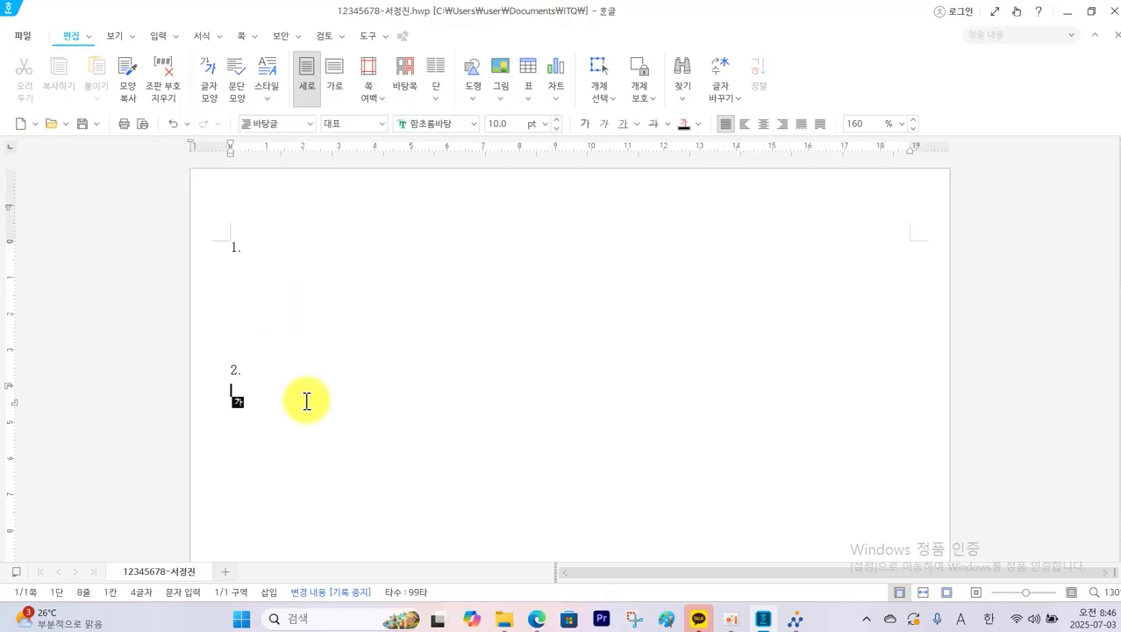
Step: Switch to the exam paper PDF in Edge and examine question 1's style conditions and required output text
{"action": "key", "text": "alt+Tab"}
{"action": "scroll", "coordinate": [477, 455], "scroll_direction": "down", "scroll_amount": 2}
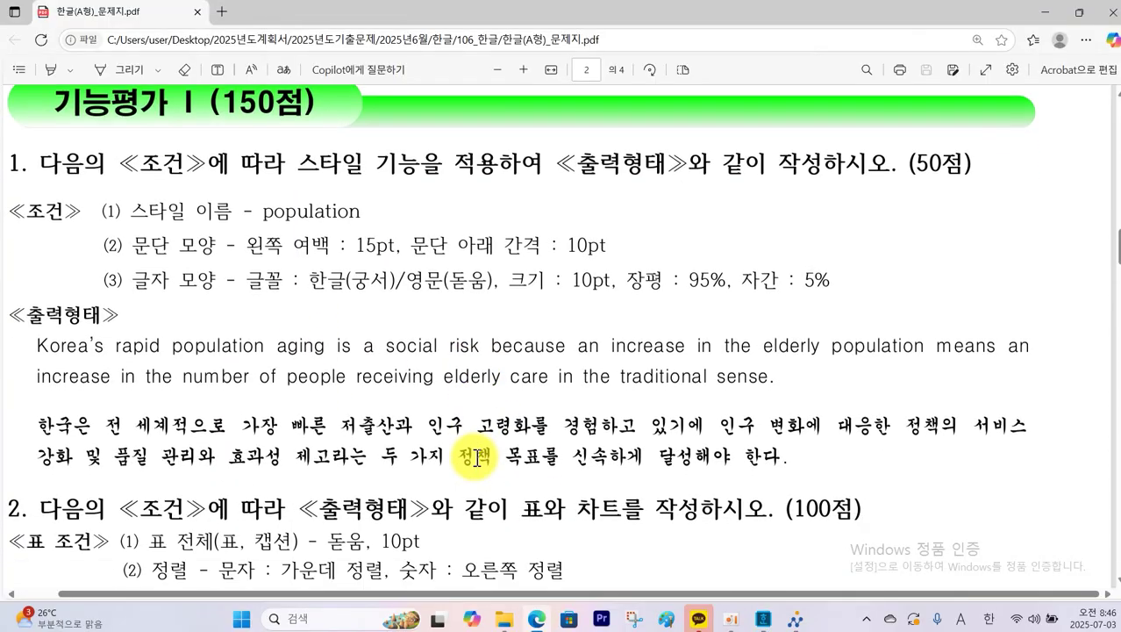
{"action": "scroll", "coordinate": [381, 430], "scroll_direction": "down", "scroll_amount": 1}
{"action": "scroll", "coordinate": [376, 391], "scroll_direction": "up", "scroll_amount": 2}
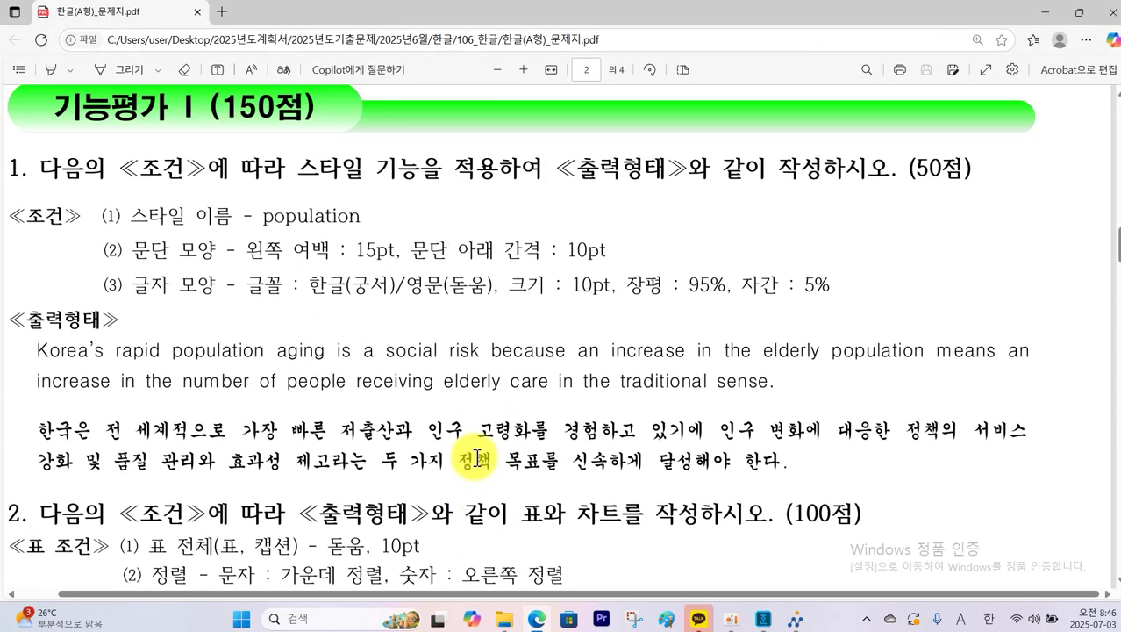
{"action": "mouse_move", "coordinate": [396, 169]}
{"action": "left_mouse_down"}
{"action": "mouse_move", "coordinate": [289, 333]}
{"action": "mouse_move", "coordinate": [242, 380]}
{"action": "left_mouse_up"}
{"action": "left_click_drag", "start_coordinate": [253, 207], "coordinate": [386, 377]}
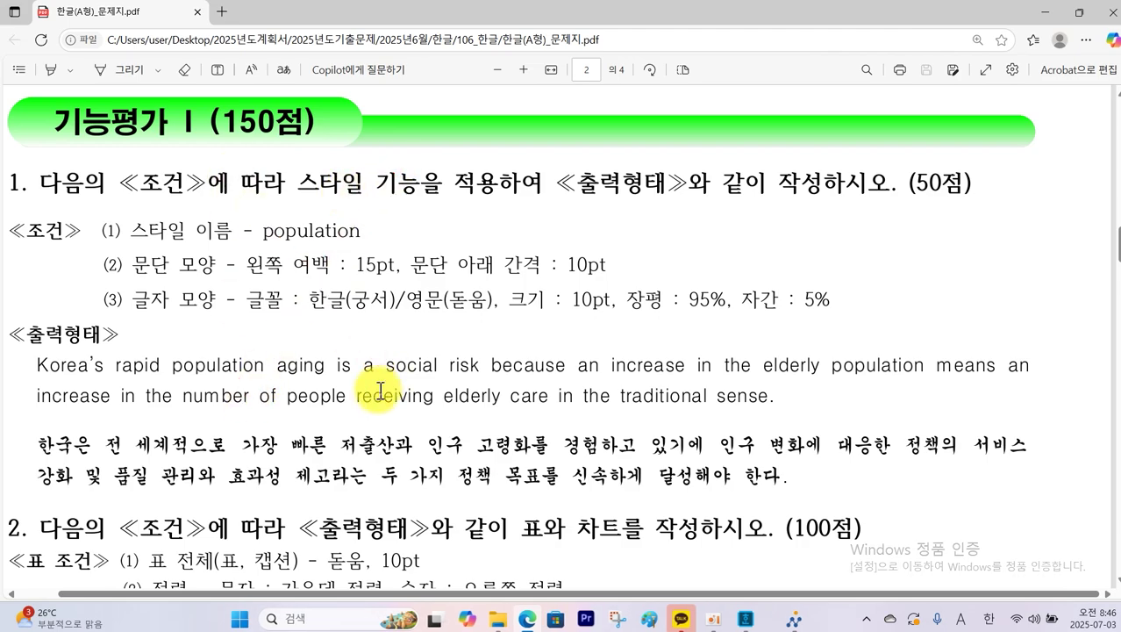
Step: Examine question 2's table conditions and count the rows and columns of its sample table
{"action": "scroll", "coordinate": [379, 389], "scroll_direction": "down", "scroll_amount": 4}
{"action": "scroll", "coordinate": [379, 390], "scroll_direction": "down", "scroll_amount": 1}
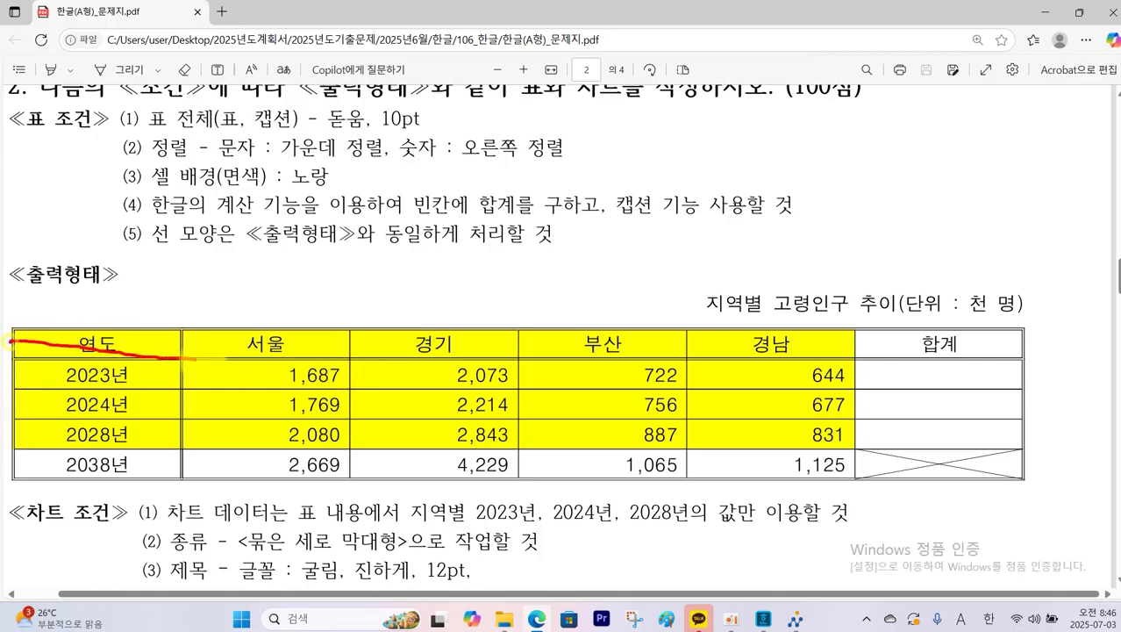
{"action": "left_click_drag", "start_coordinate": [5, 372], "coordinate": [127, 373]}
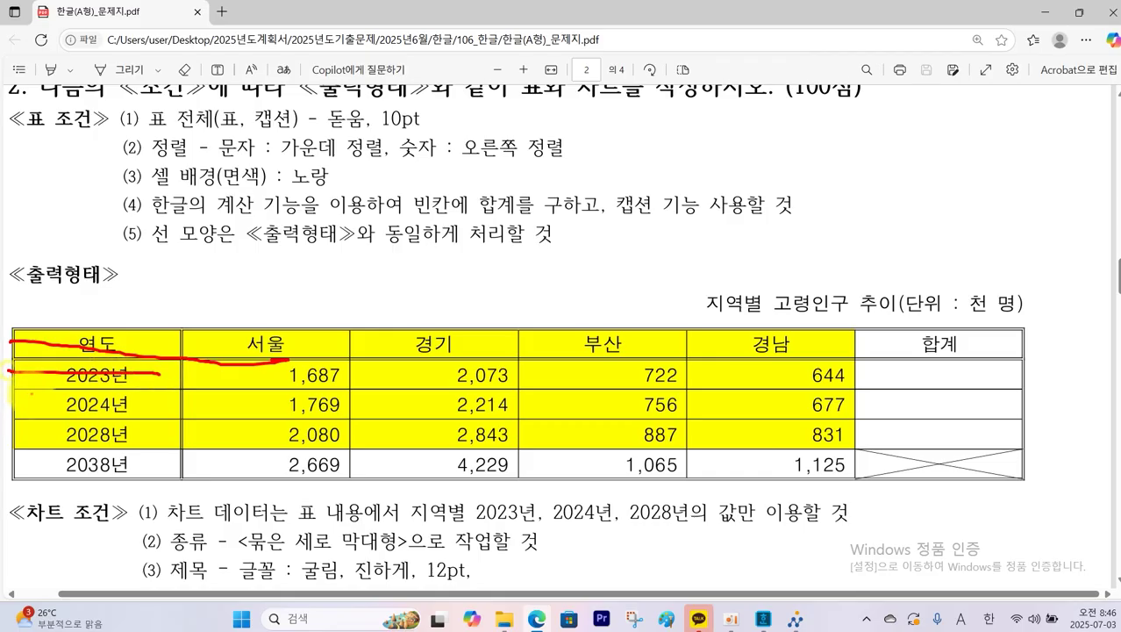
{"action": "mouse_move", "coordinate": [86, 432]}
{"action": "left_mouse_down"}
{"action": "mouse_move", "coordinate": [8, 458]}
{"action": "mouse_move", "coordinate": [118, 466]}
{"action": "left_mouse_up"}
{"action": "left_click_drag", "start_coordinate": [111, 327], "coordinate": [77, 512]}
{"action": "left_click_drag", "start_coordinate": [281, 317], "coordinate": [275, 456]}
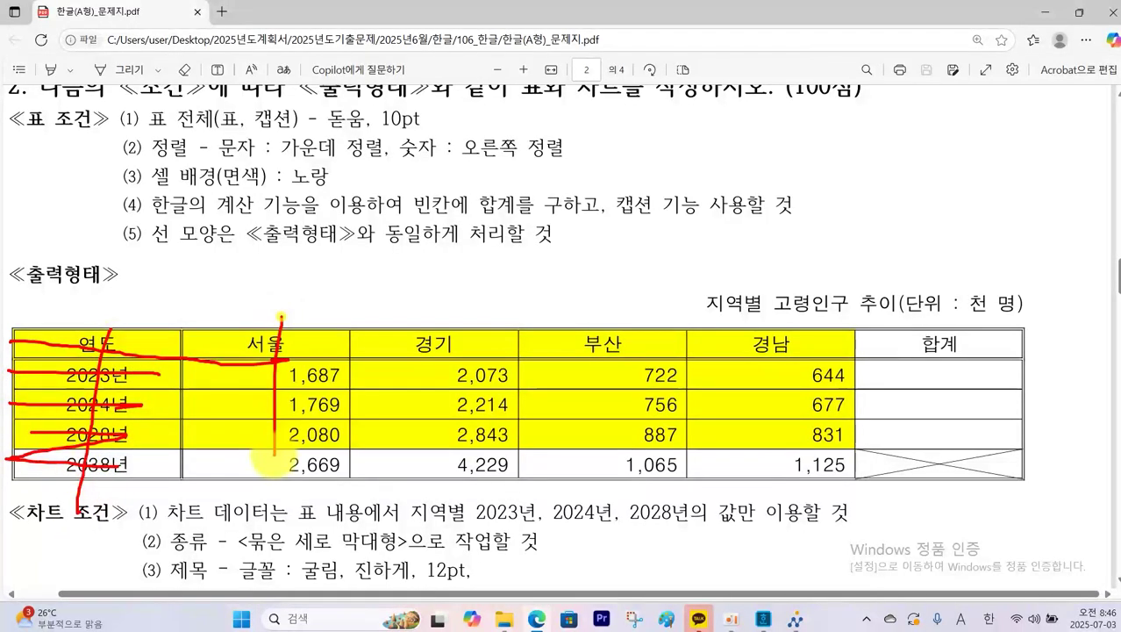
{"action": "left_click_drag", "start_coordinate": [441, 305], "coordinate": [441, 457]}
{"action": "left_click_drag", "start_coordinate": [585, 313], "coordinate": [605, 457]}
{"action": "left_click_drag", "start_coordinate": [759, 313], "coordinate": [749, 418]}
{"action": "left_click_drag", "start_coordinate": [931, 314], "coordinate": [926, 386]}
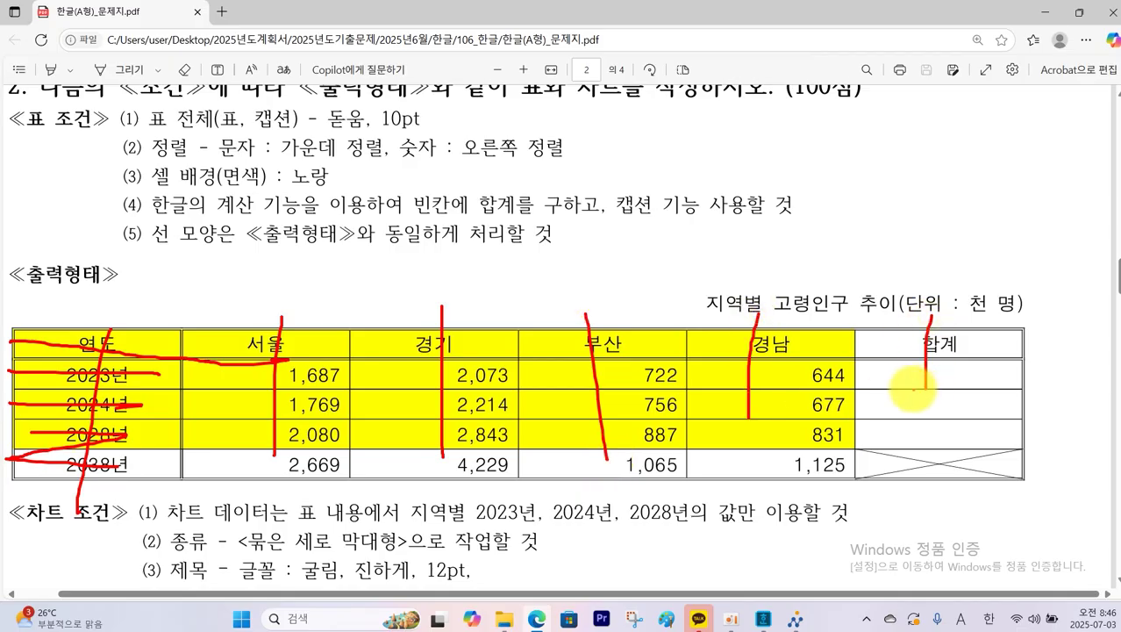
{"action": "key", "text": "Escape"}
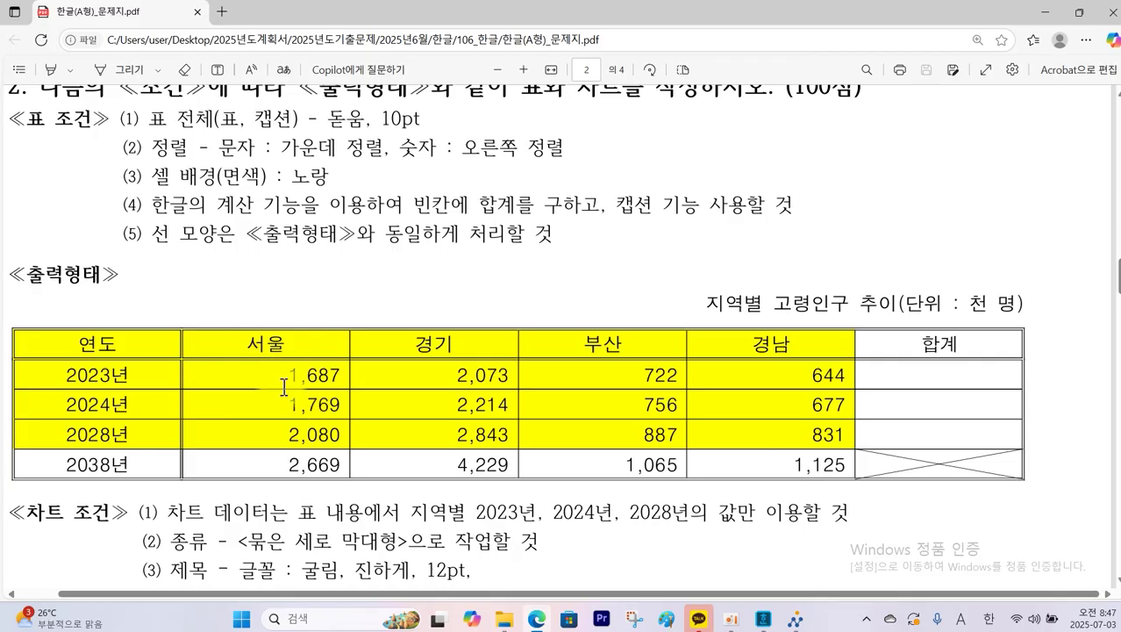
Step: Switch back to the Hangul document and insert a table with 5 rows and 6 columns below question 2
{"action": "left_click", "coordinate": [763, 619]}
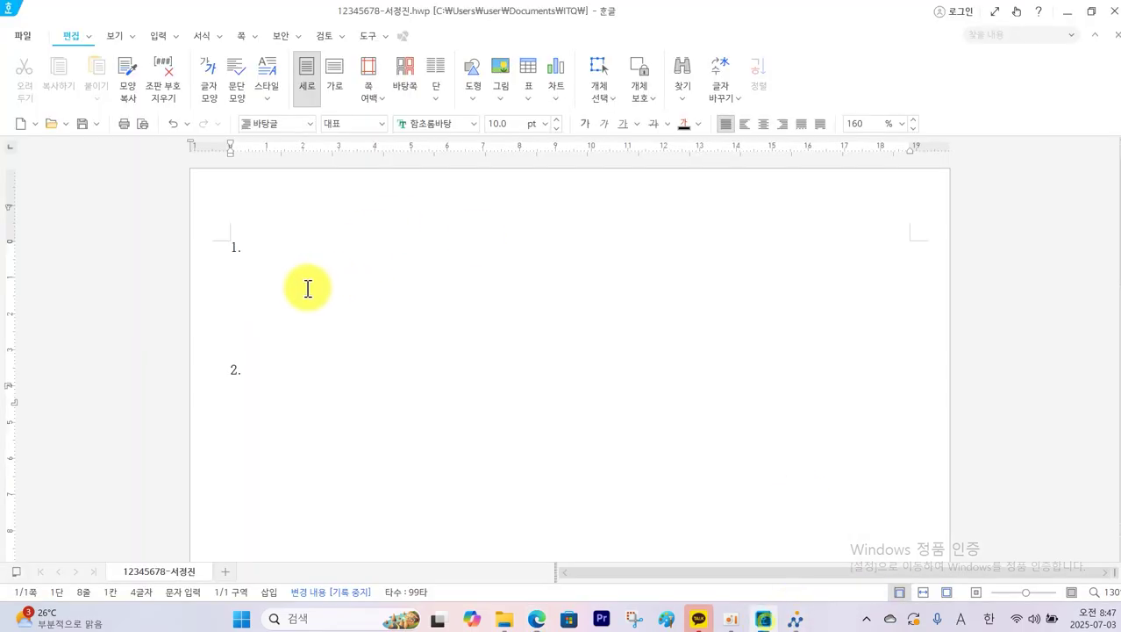
{"action": "left_click", "coordinate": [158, 36]}
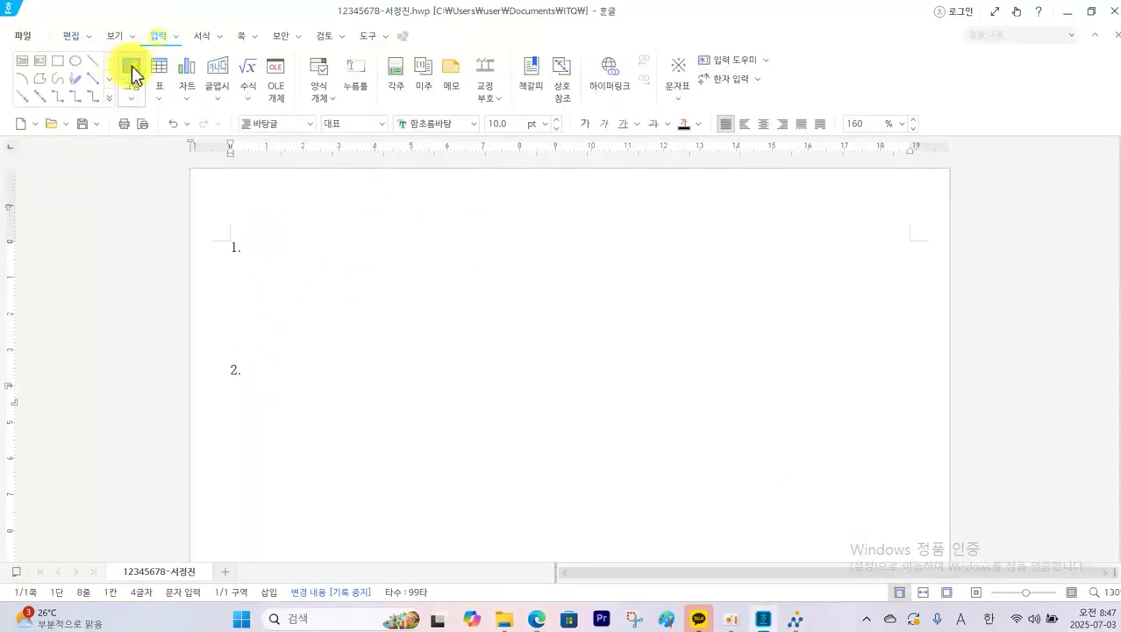
{"action": "left_click", "coordinate": [159, 68]}
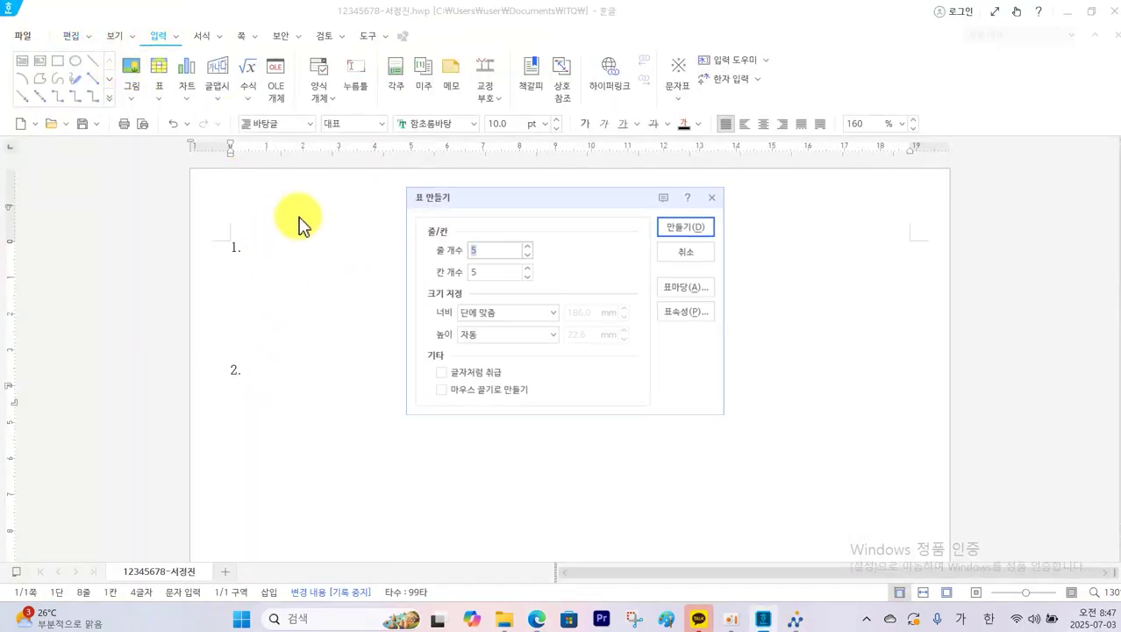
{"action": "left_click", "coordinate": [527, 267]}
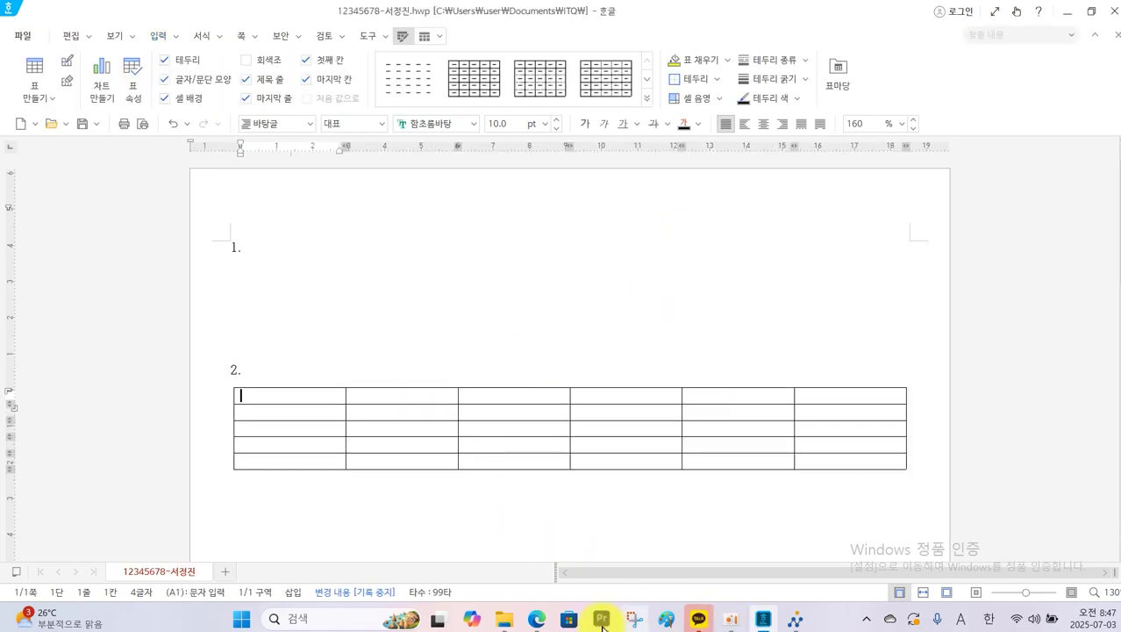
Step: Check the sample table's caption in the exam paper and add a caption above the Hangul table
{"action": "left_click", "coordinate": [543, 622]}
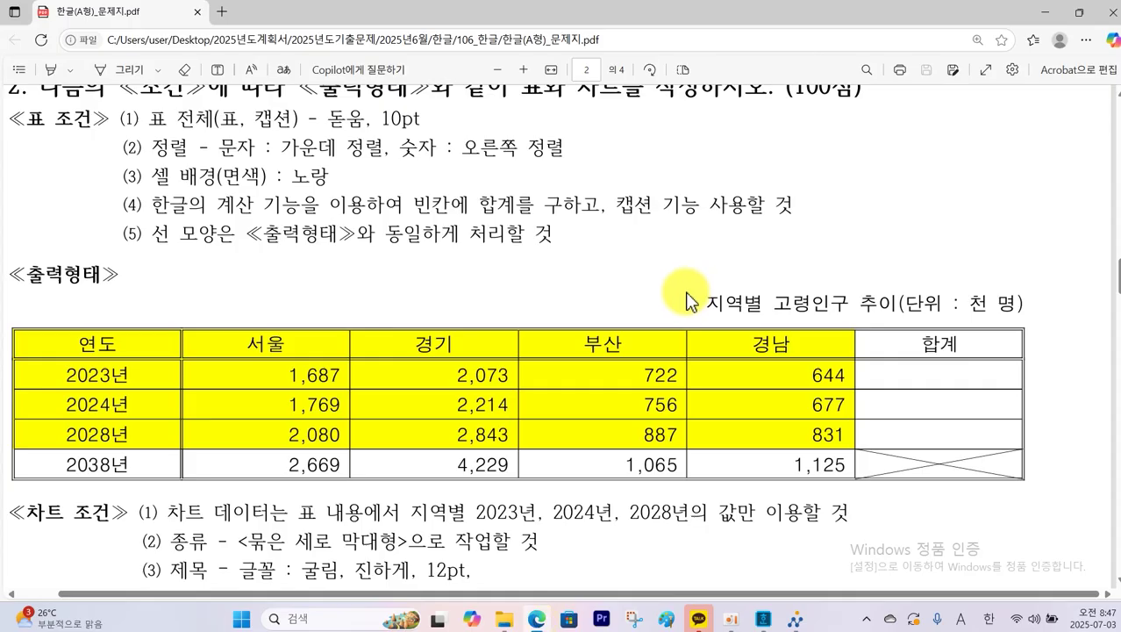
{"action": "mouse_move", "coordinate": [683, 269]}
{"action": "left_mouse_down"}
{"action": "mouse_move", "coordinate": [813, 328]}
{"action": "mouse_move", "coordinate": [1031, 329]}
{"action": "left_mouse_up"}
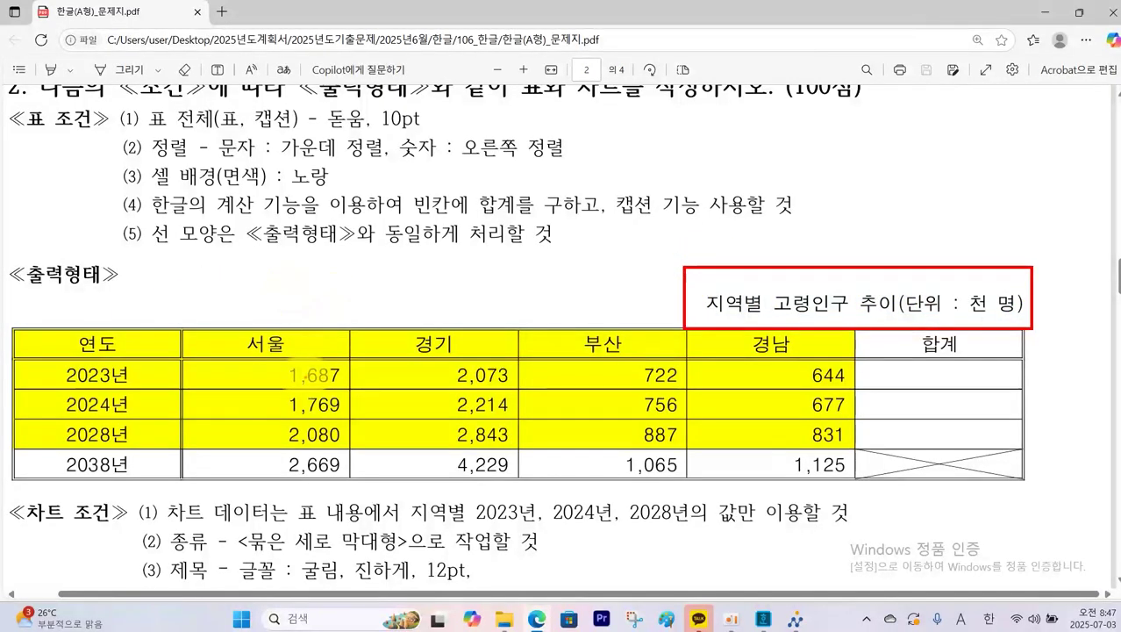
{"action": "key", "text": "Escape"}
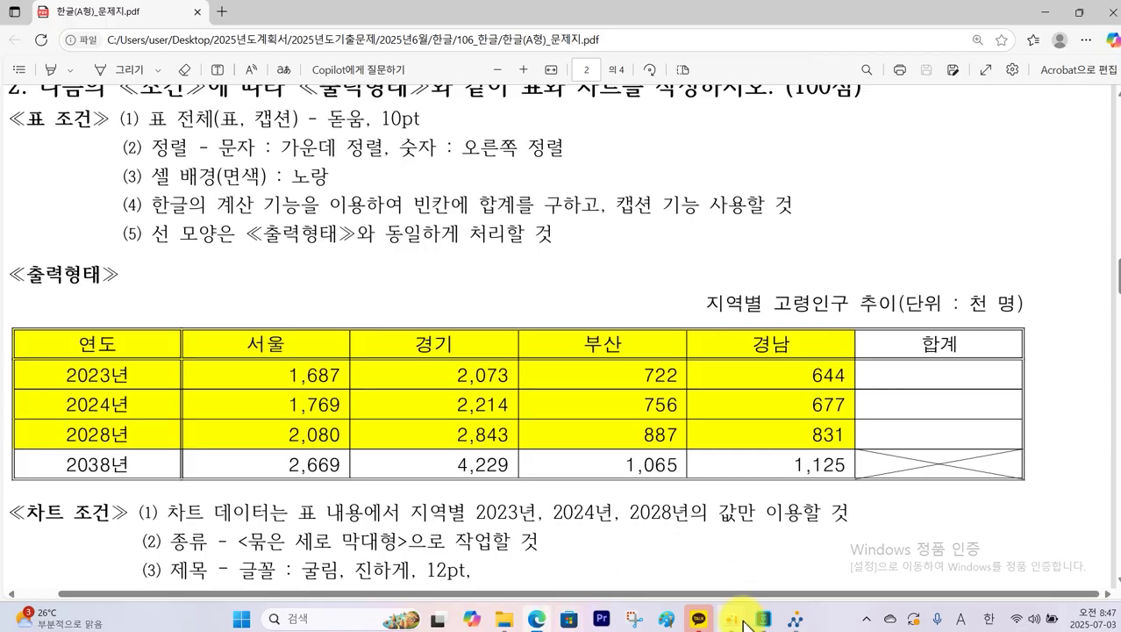
{"action": "left_click", "coordinate": [763, 618]}
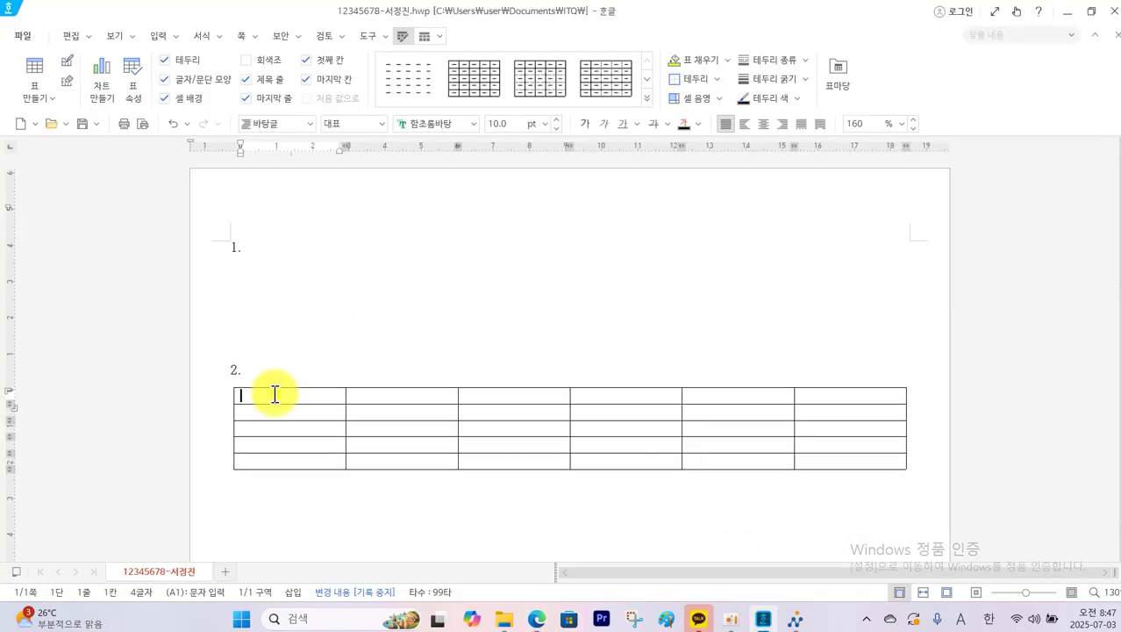
{"action": "left_click", "coordinate": [423, 40]}
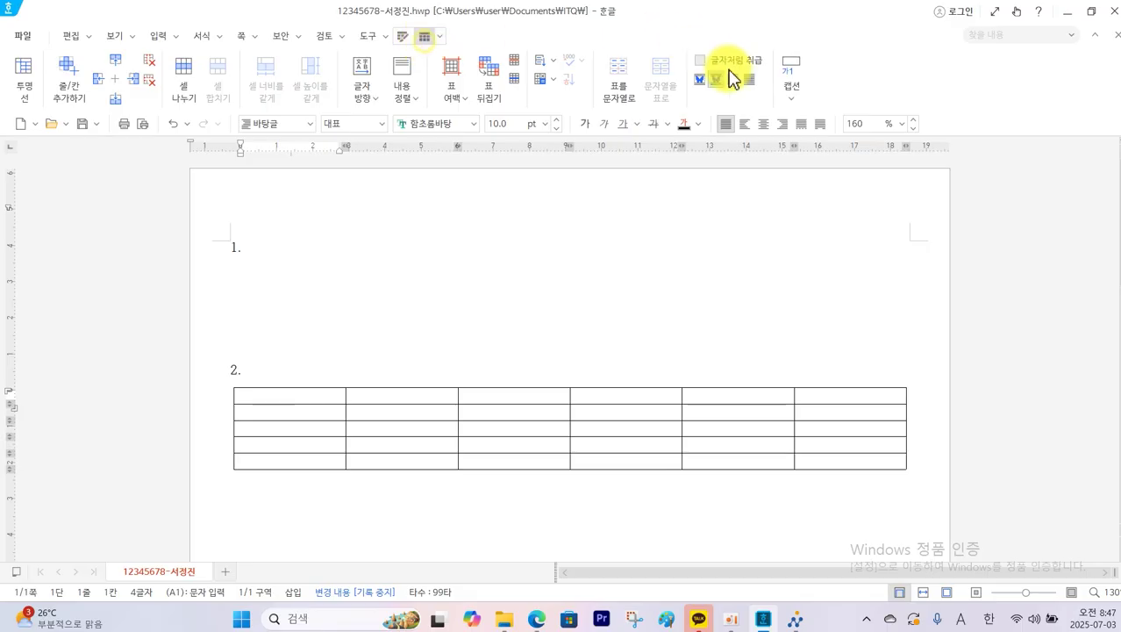
{"action": "left_click", "coordinate": [795, 99]}
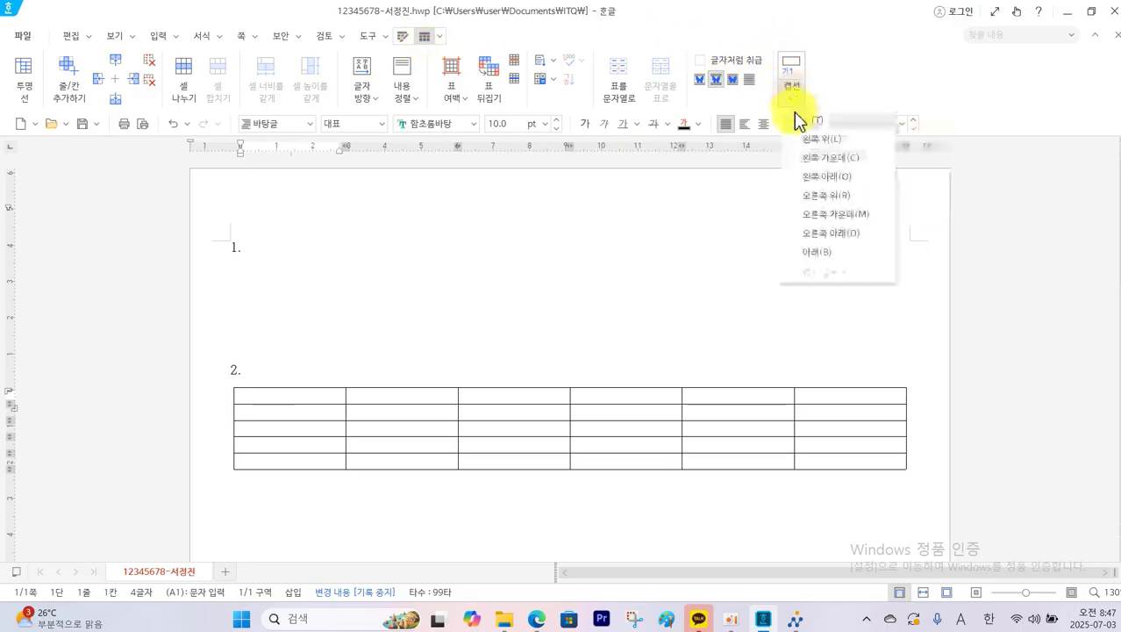
{"action": "left_click", "coordinate": [813, 129]}
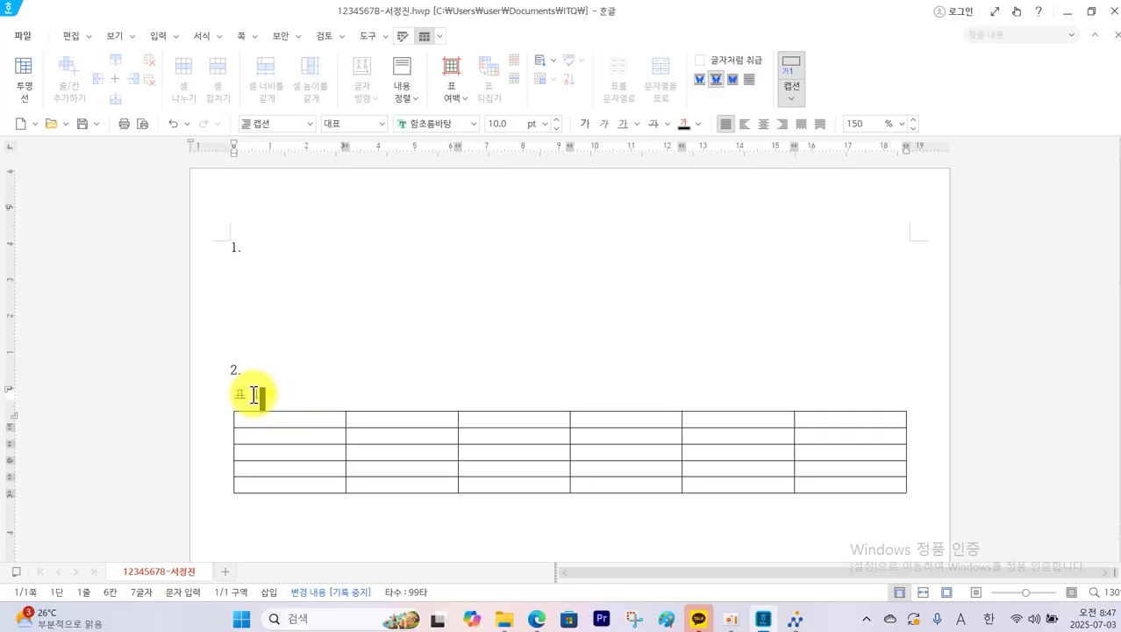
Step: Replace the table caption's default text with "지역별 고령인구 추이(단위 : 천 명)" and return to the first cell
{"action": "key", "text": "shift+Home"}
{"action": "key", "text": "F9"}
{"action": "key", "text": "Escape"}
{"action": "key", "text": "Delete"}
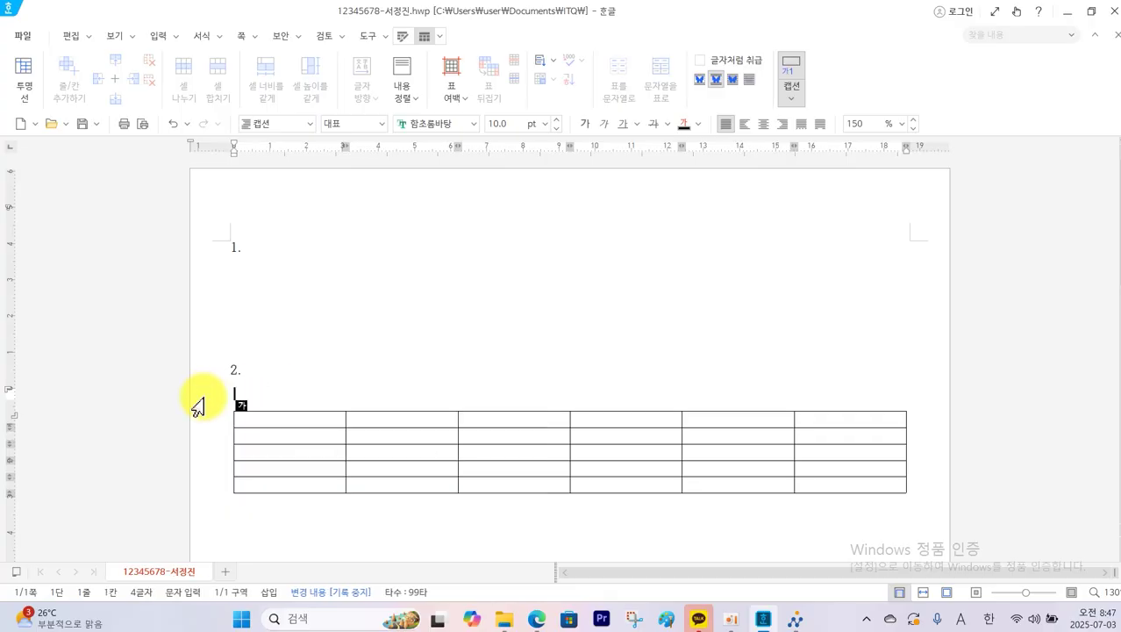
{"action": "type", "text": "지역별 고령인구 추이(단위 : "}
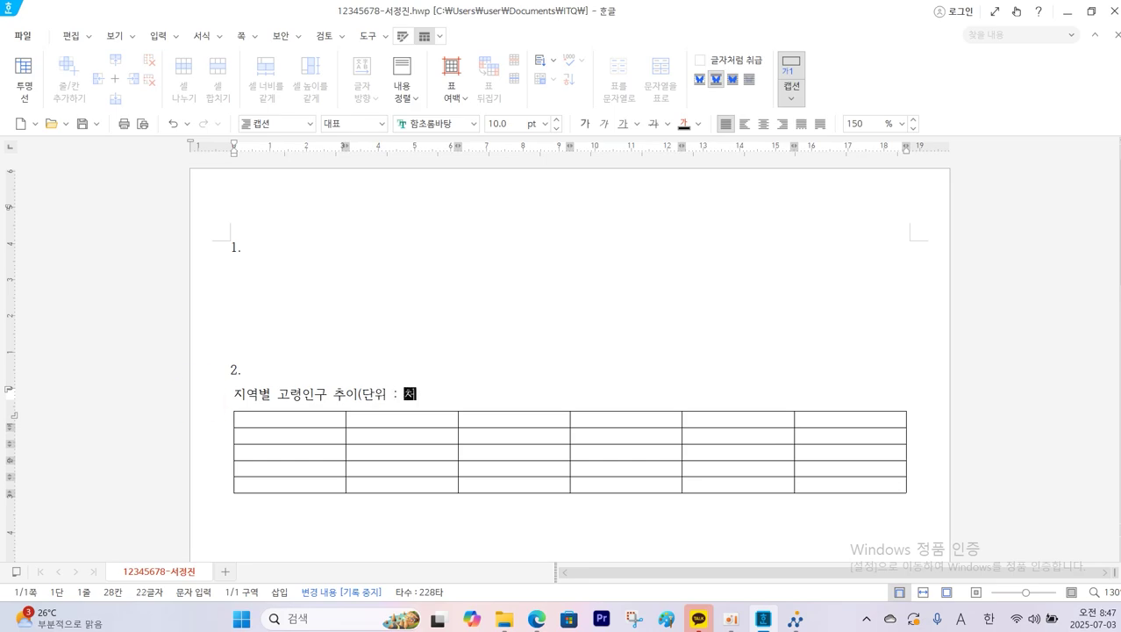
{"action": "type", "text": "천 명)"}
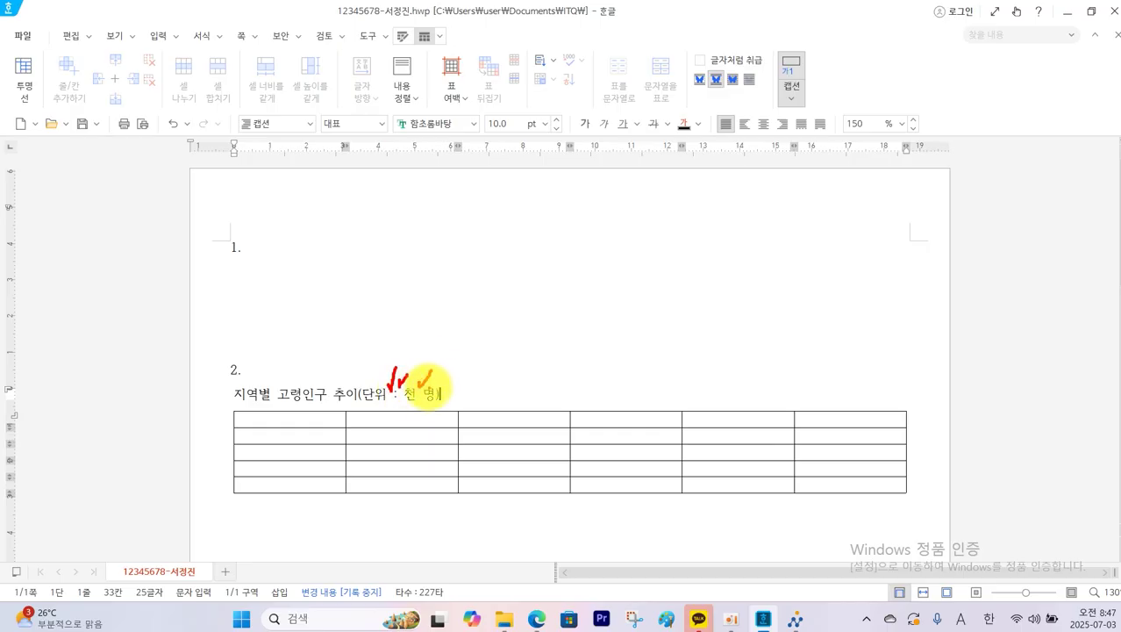
{"action": "left_click", "coordinate": [307, 422]}
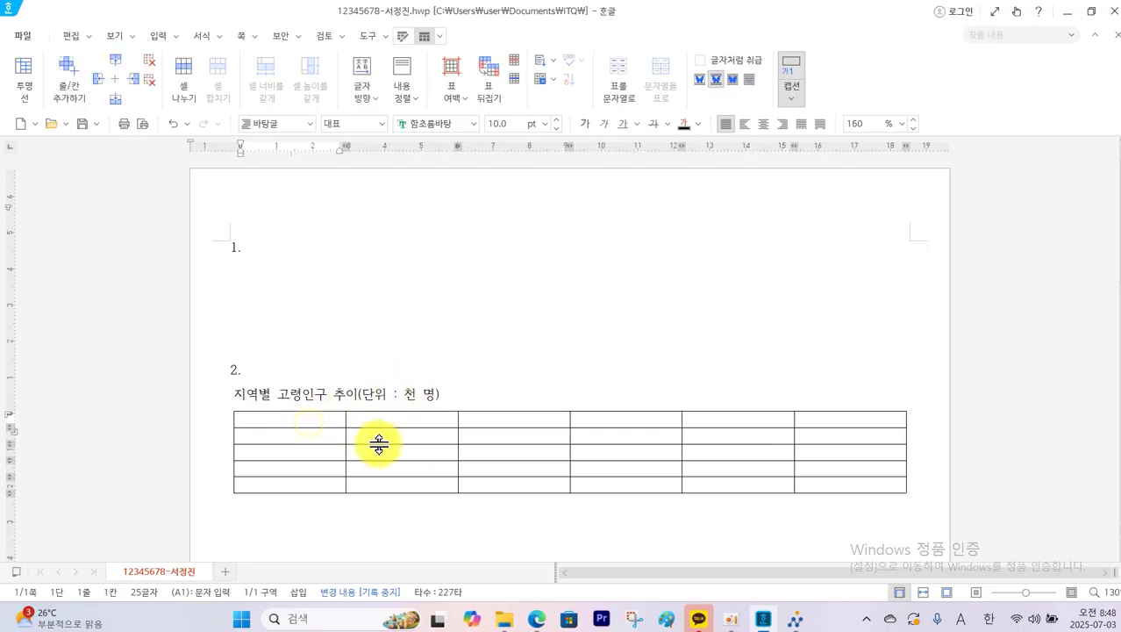
Step: Fill the table with the sample's headings, years and regional figures, and add thousands separators to the numeric cells
{"action": "key", "text": "ctrl+v"}
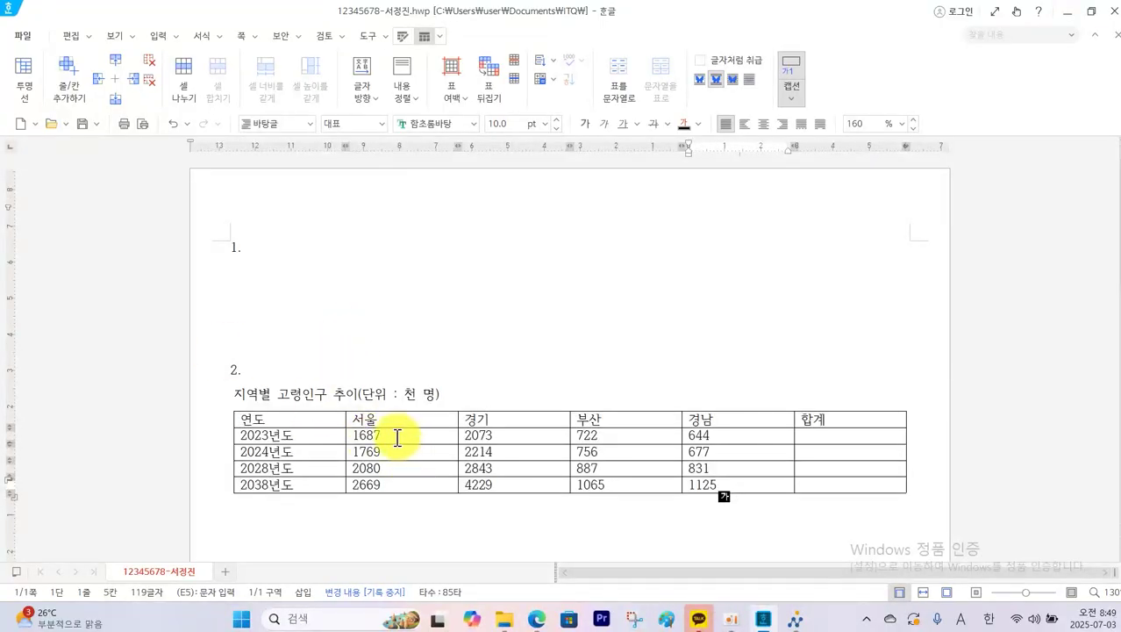
{"action": "left_click_drag", "start_coordinate": [398, 437], "coordinate": [816, 489]}
{"action": "right_click", "coordinate": [818, 489]}
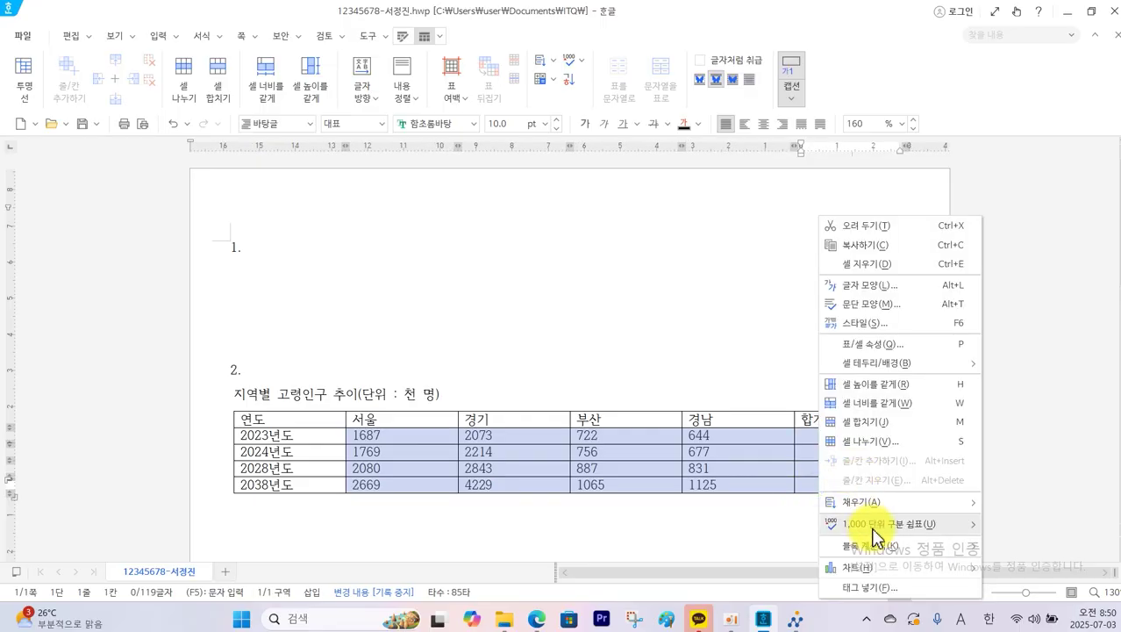
{"action": "mouse_move", "coordinate": [874, 530]}
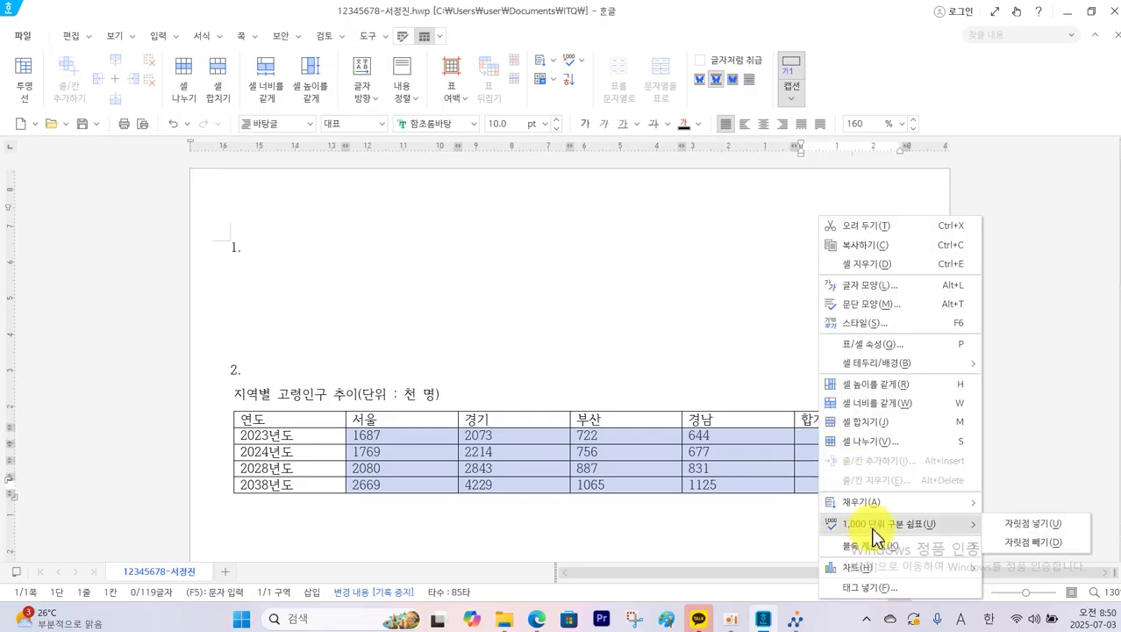
{"action": "left_click", "coordinate": [1028, 523]}
{"action": "left_click", "coordinate": [411, 518]}
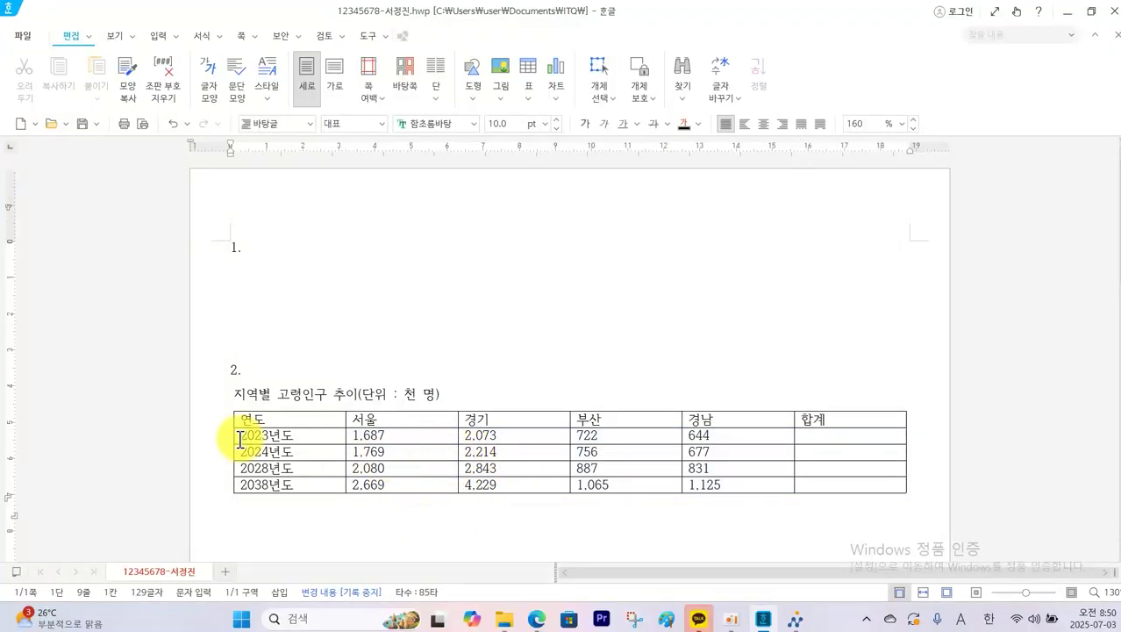
Step: Check the exam paper's font condition, then set the Hangul table's caption to the 돋움 font and right-align it
{"action": "left_click", "coordinate": [536, 619]}
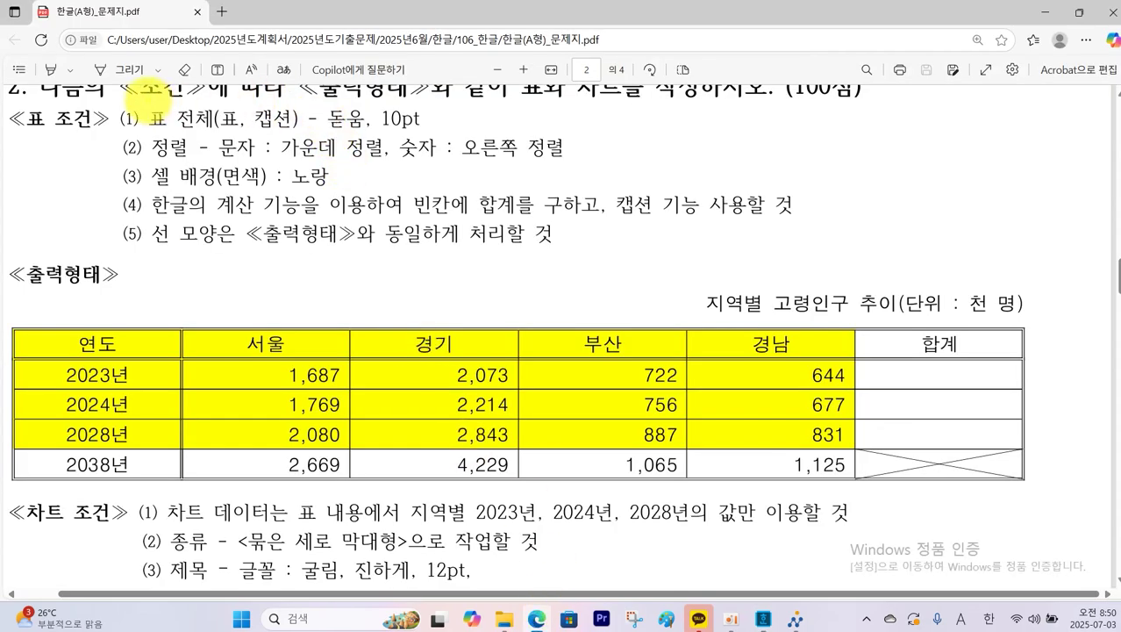
{"action": "mouse_move", "coordinate": [146, 99]}
{"action": "left_mouse_down"}
{"action": "mouse_move", "coordinate": [185, 127]}
{"action": "mouse_move", "coordinate": [437, 131]}
{"action": "left_mouse_up"}
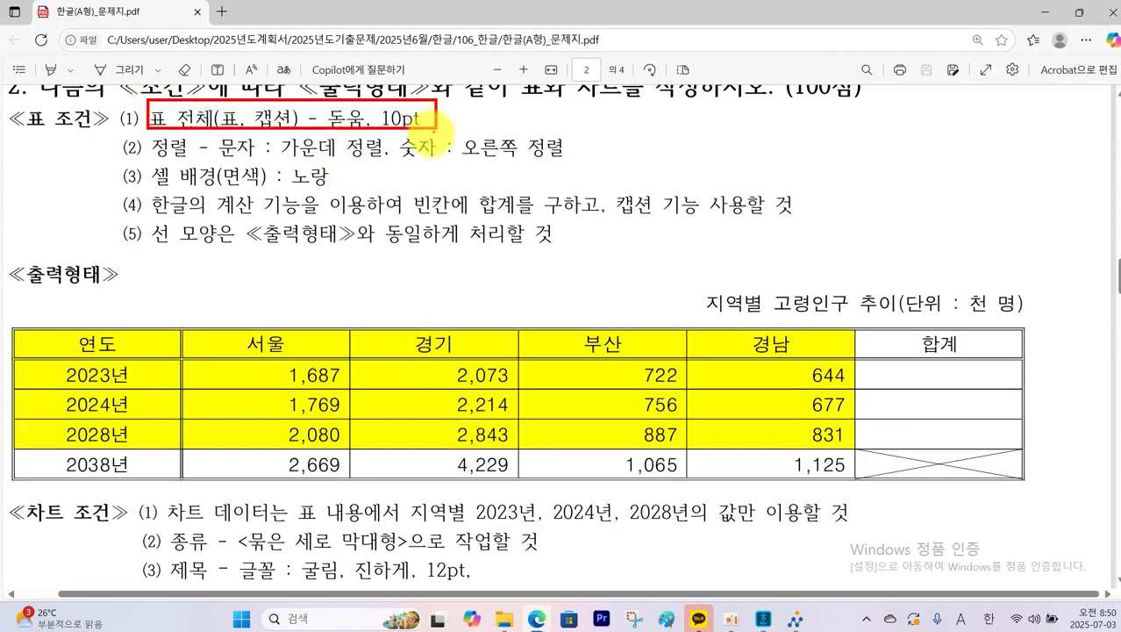
{"action": "left_click", "coordinate": [763, 618]}
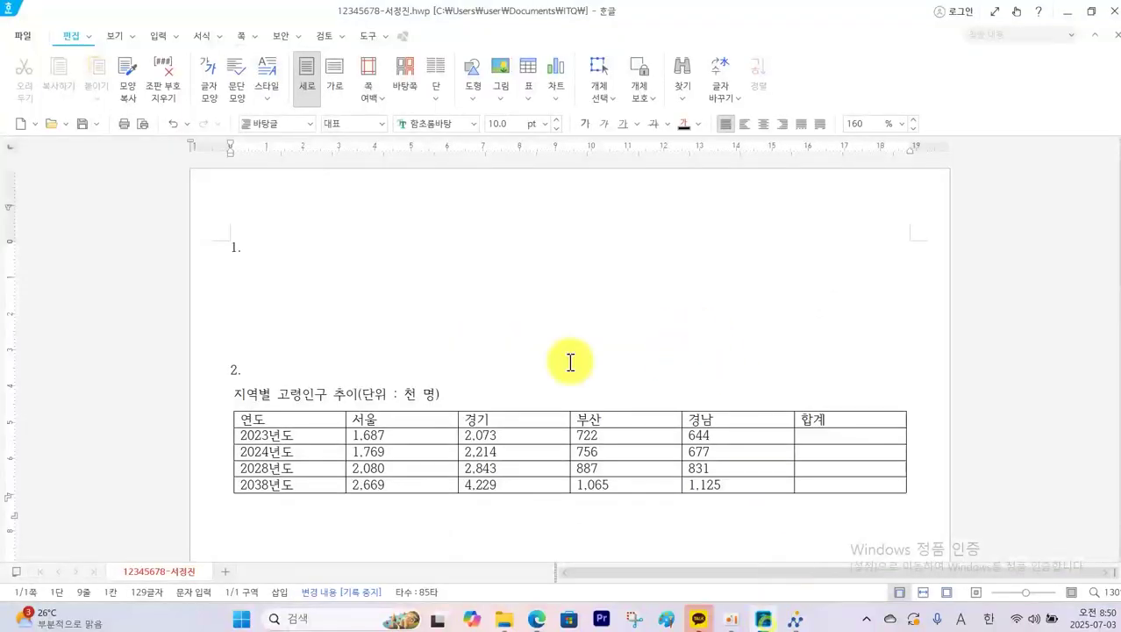
{"action": "left_click_drag", "start_coordinate": [439, 394], "coordinate": [235, 392]}
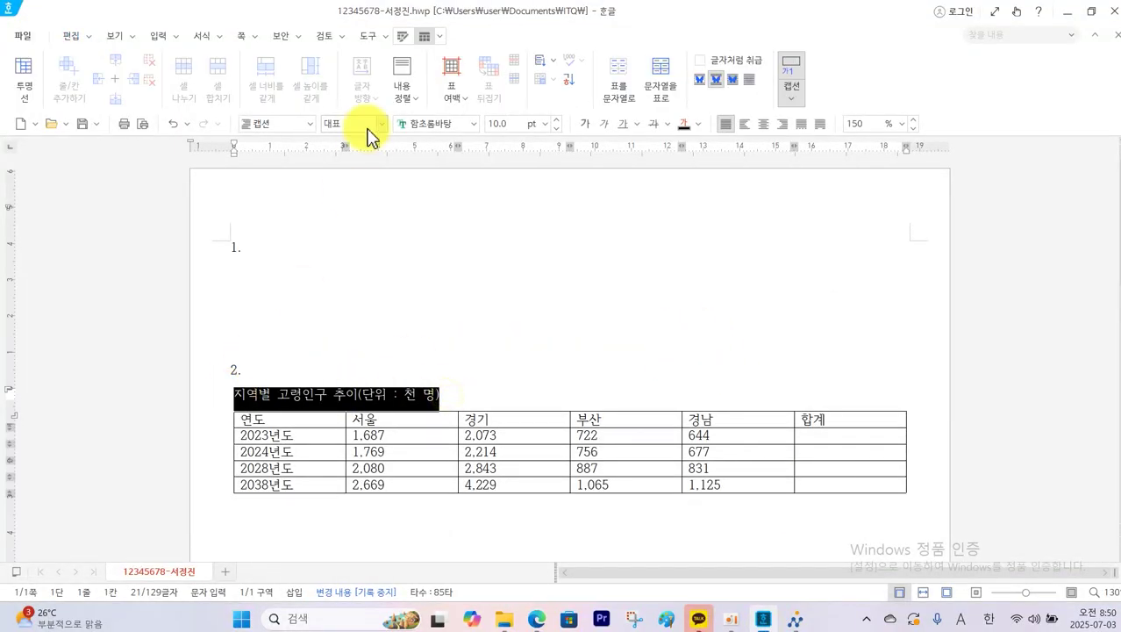
{"action": "left_click", "coordinate": [474, 126]}
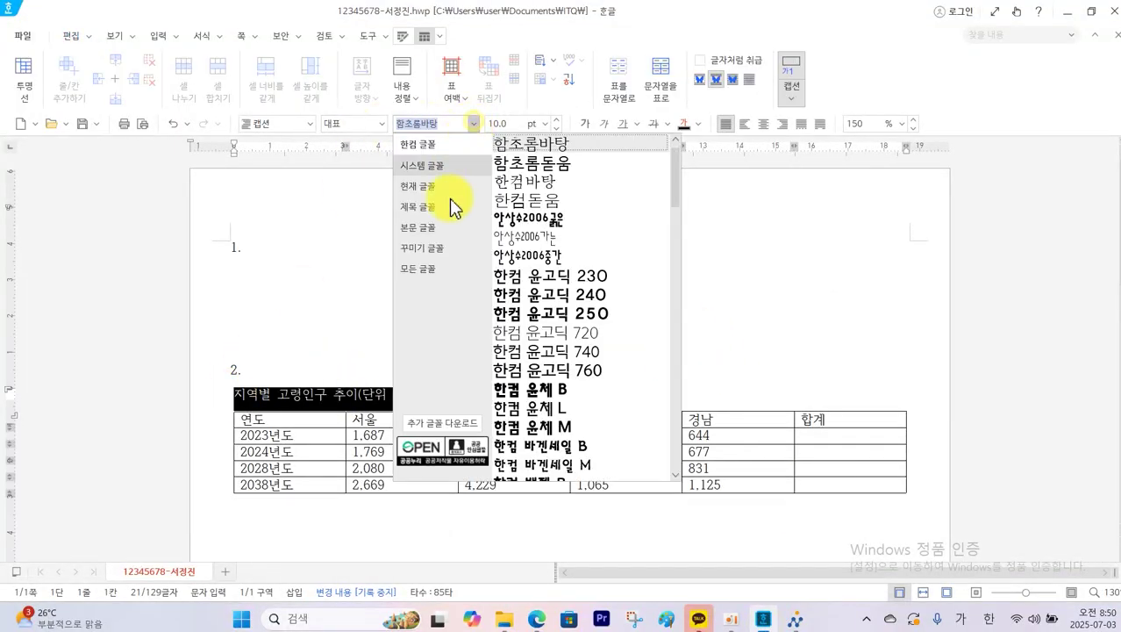
{"action": "left_click", "coordinate": [438, 268]}
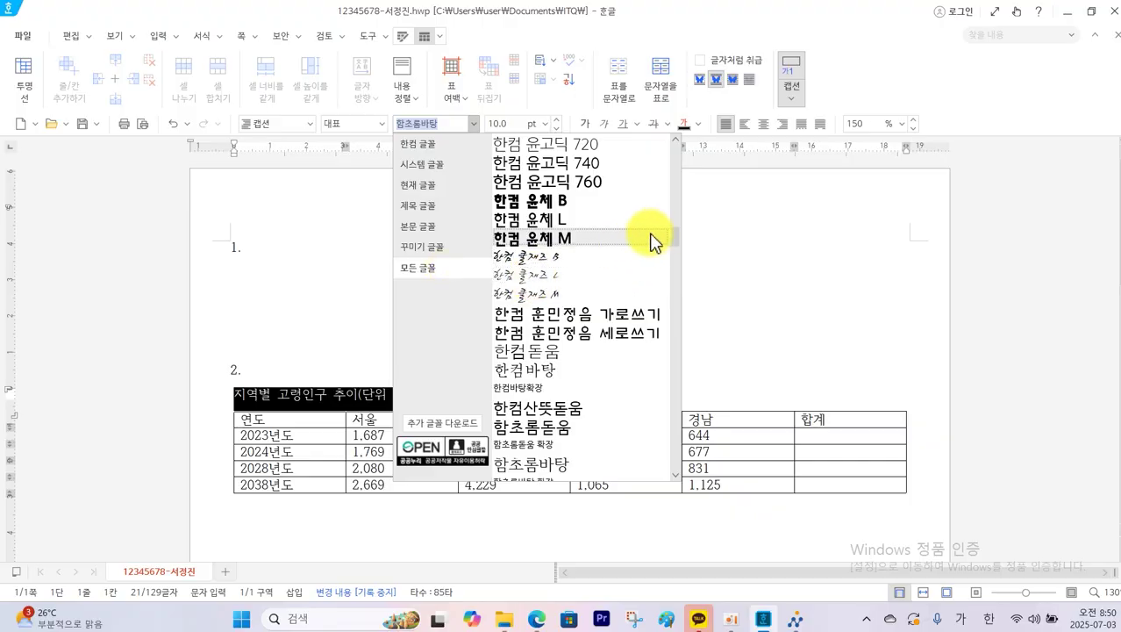
{"action": "left_click_drag", "start_coordinate": [674, 240], "coordinate": [696, 130]}
{"action": "left_click", "coordinate": [547, 162]}
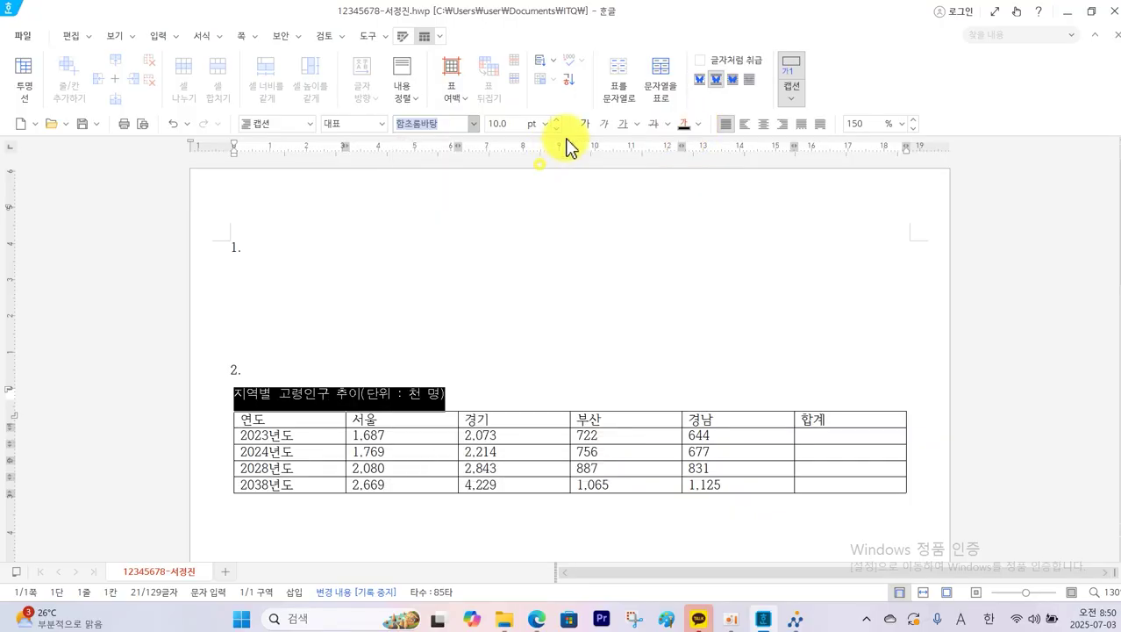
{"action": "left_click", "coordinate": [783, 124]}
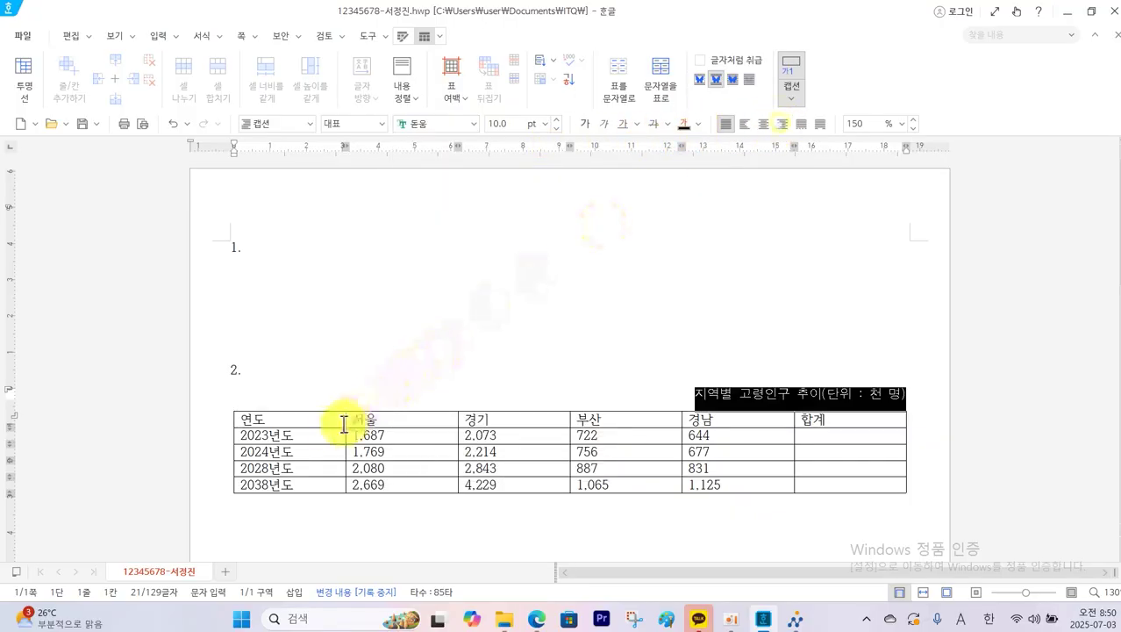
Step: Set the font of all table cells to 돋움
{"action": "left_click_drag", "start_coordinate": [318, 423], "coordinate": [849, 484]}
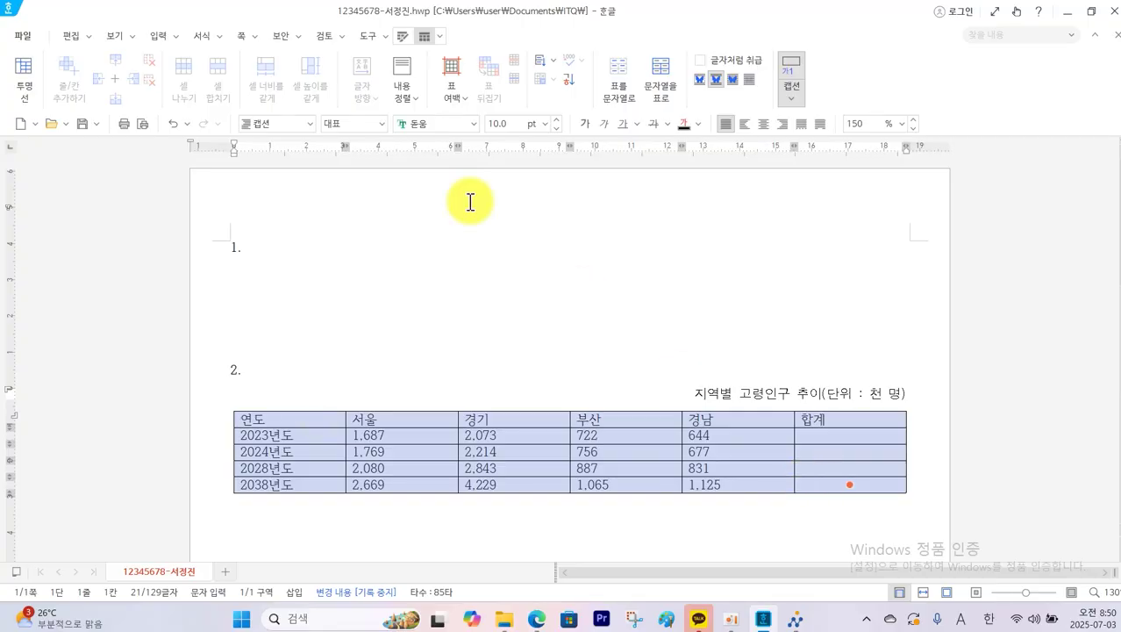
{"action": "left_click", "coordinate": [473, 127]}
{"action": "left_click", "coordinate": [531, 156]}
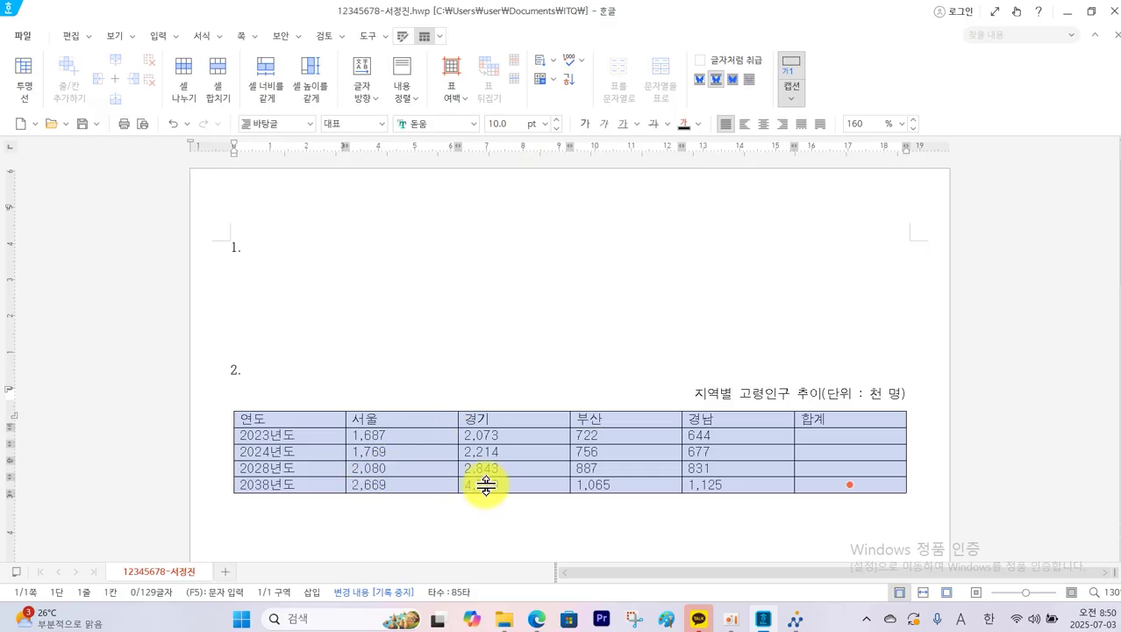
Step: Check the alignment condition in the exam paper, then centre all Hangul table cells and right-align the number and blank total cells
{"action": "left_click", "coordinate": [537, 619]}
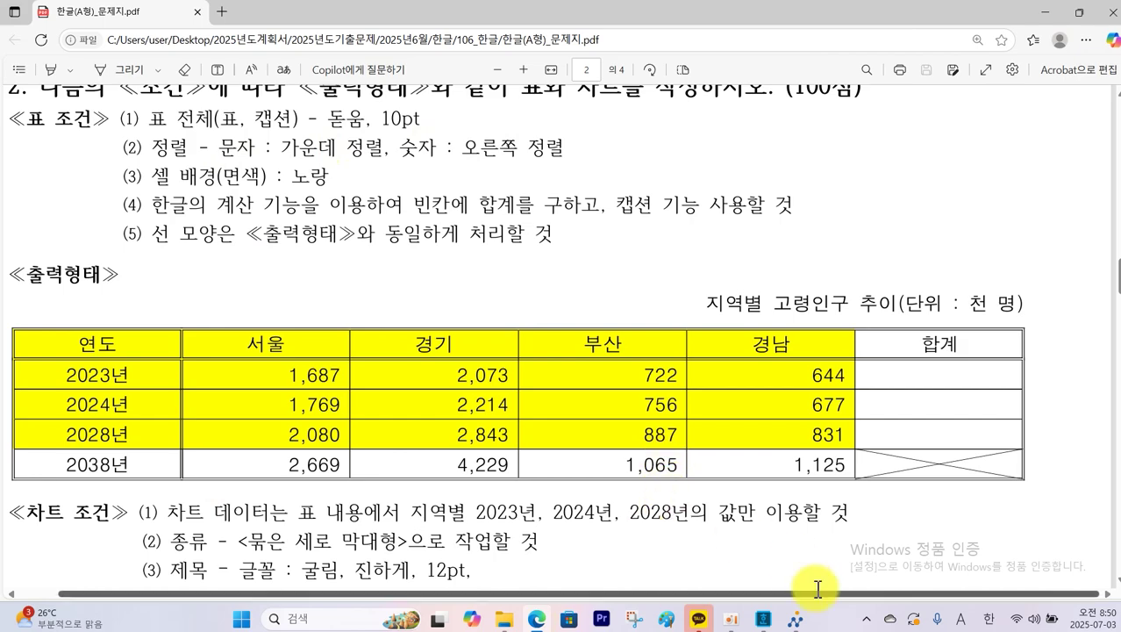
{"action": "left_click", "coordinate": [763, 618]}
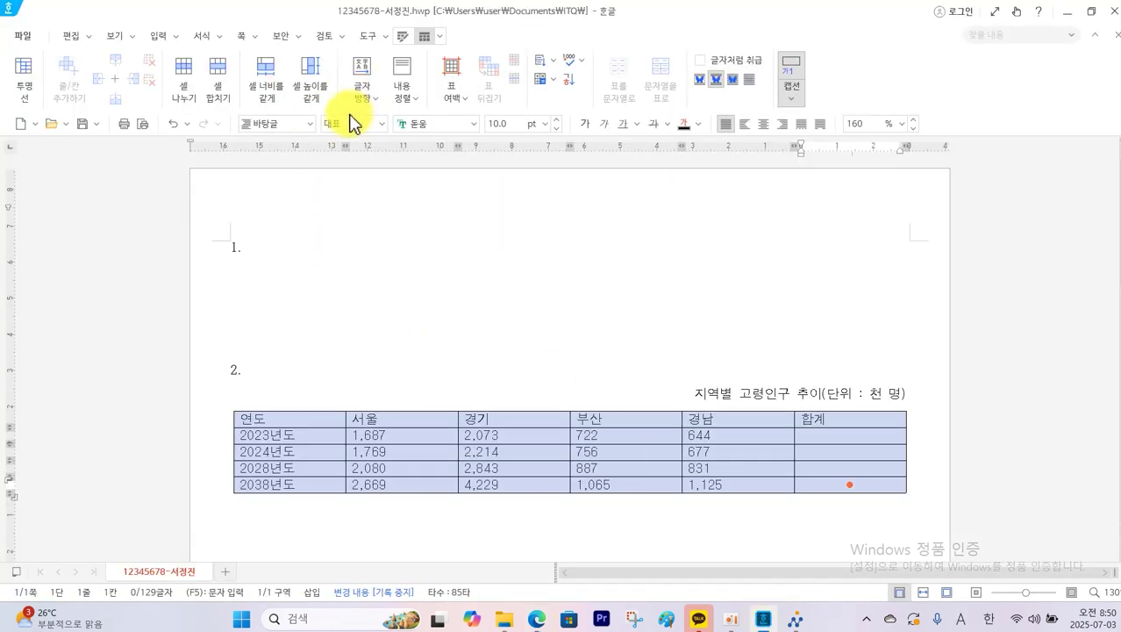
{"action": "left_click", "coordinate": [764, 123]}
{"action": "left_click_drag", "start_coordinate": [447, 436], "coordinate": [850, 483]}
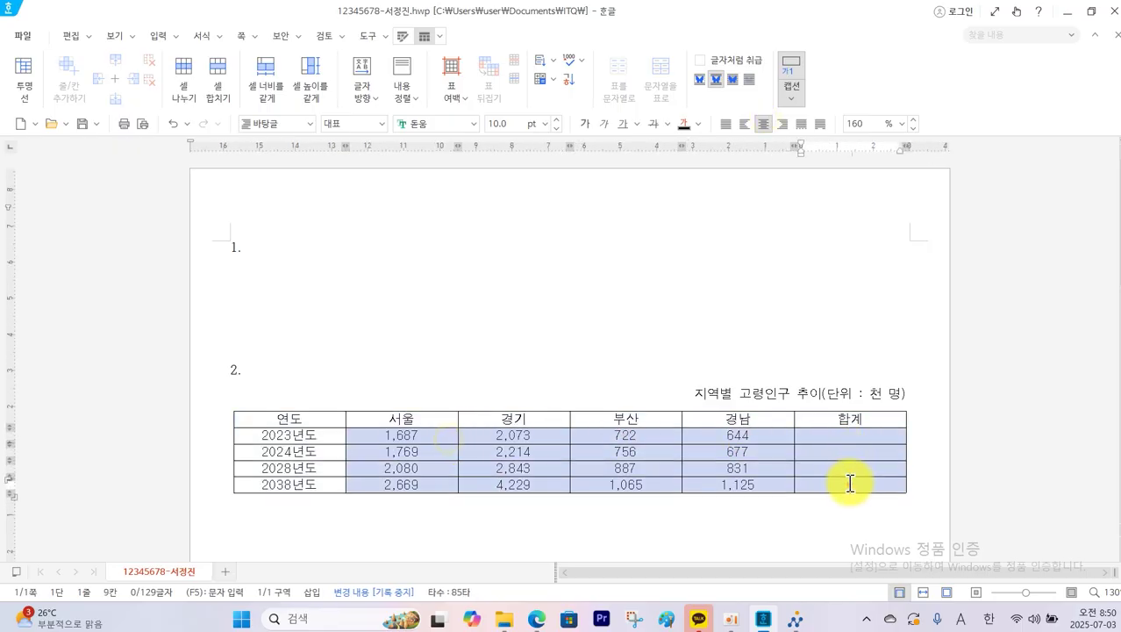
{"action": "left_click", "coordinate": [783, 125]}
{"action": "left_click", "coordinate": [548, 230]}
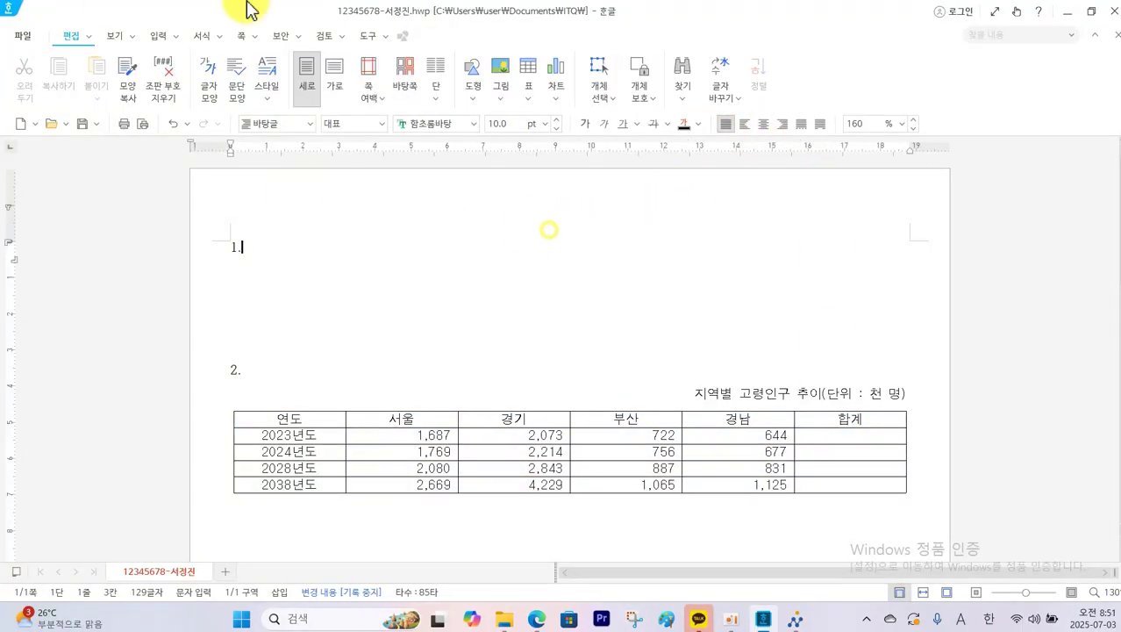
Step: Check the shaded area in the exam paper and fill the Hangul table's cells from 연도 through the 2028 row of 경남 with yellow
{"action": "left_click", "coordinate": [537, 619]}
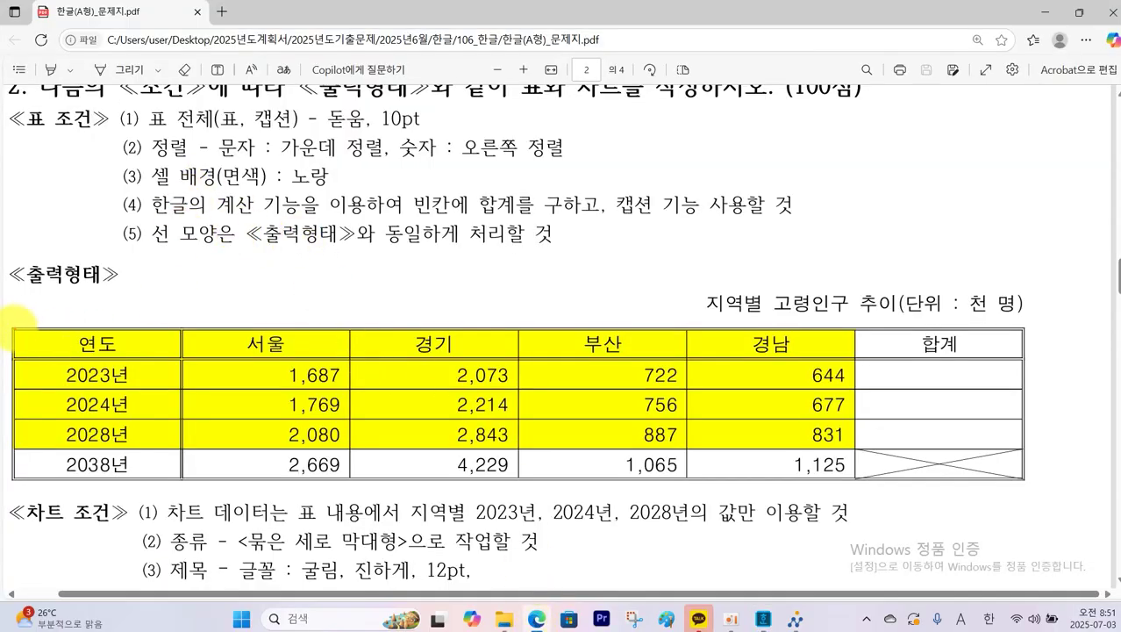
{"action": "left_click_drag", "start_coordinate": [13, 329], "coordinate": [856, 451]}
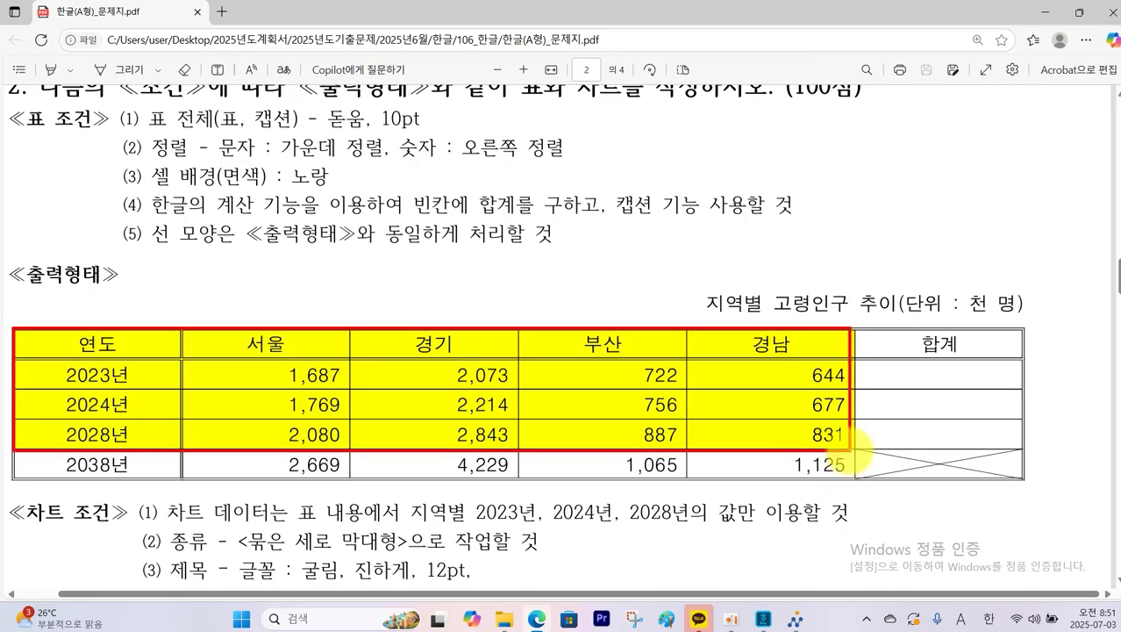
{"action": "left_click", "coordinate": [762, 621]}
{"action": "left_click_drag", "start_coordinate": [311, 419], "coordinate": [738, 468]}
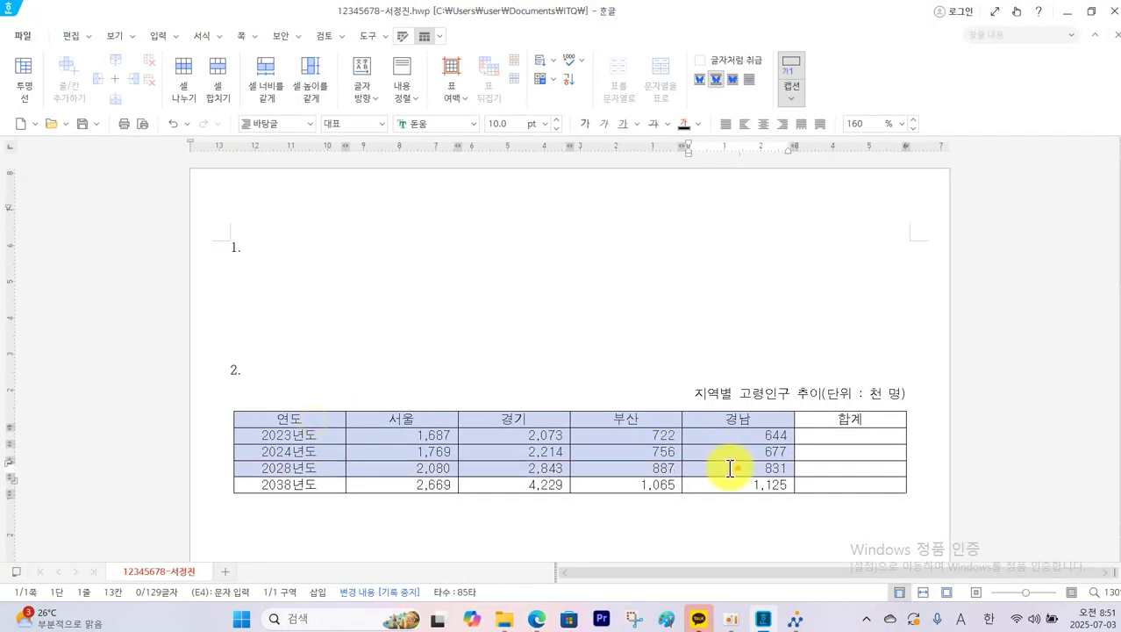
{"action": "left_click", "coordinate": [402, 37]}
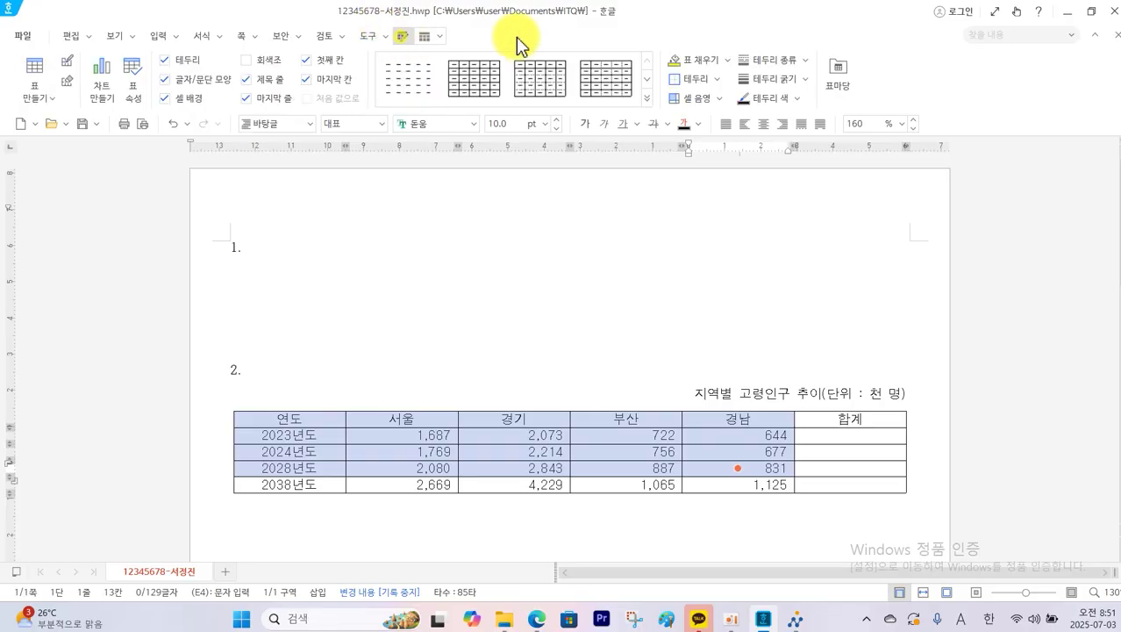
{"action": "left_click", "coordinate": [727, 61]}
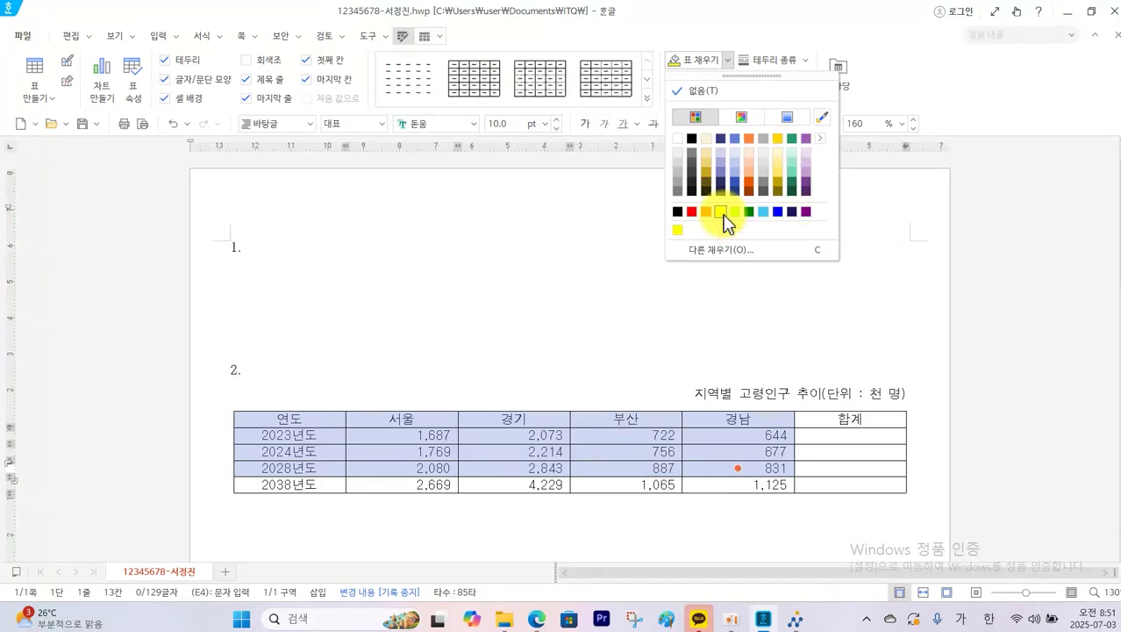
{"action": "left_click", "coordinate": [722, 211]}
{"action": "left_click", "coordinate": [650, 235]}
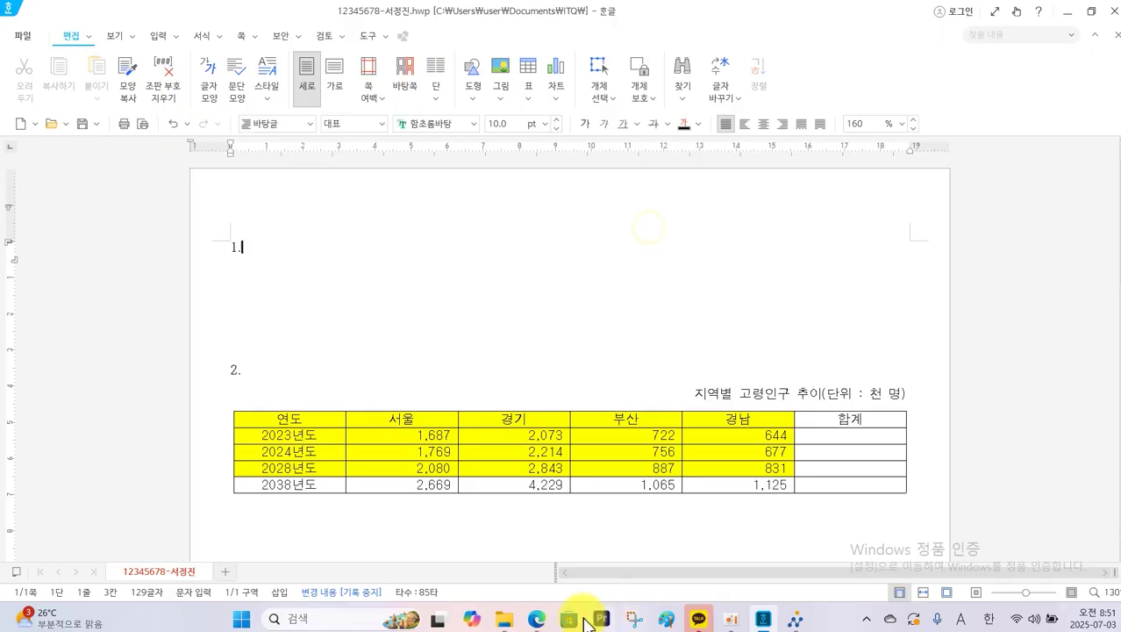
Step: Check which total cells the exam paper requires and calculate the block sums for the 2023, 2024 and 2028 rows in the 합계 column
{"action": "left_click", "coordinate": [534, 614]}
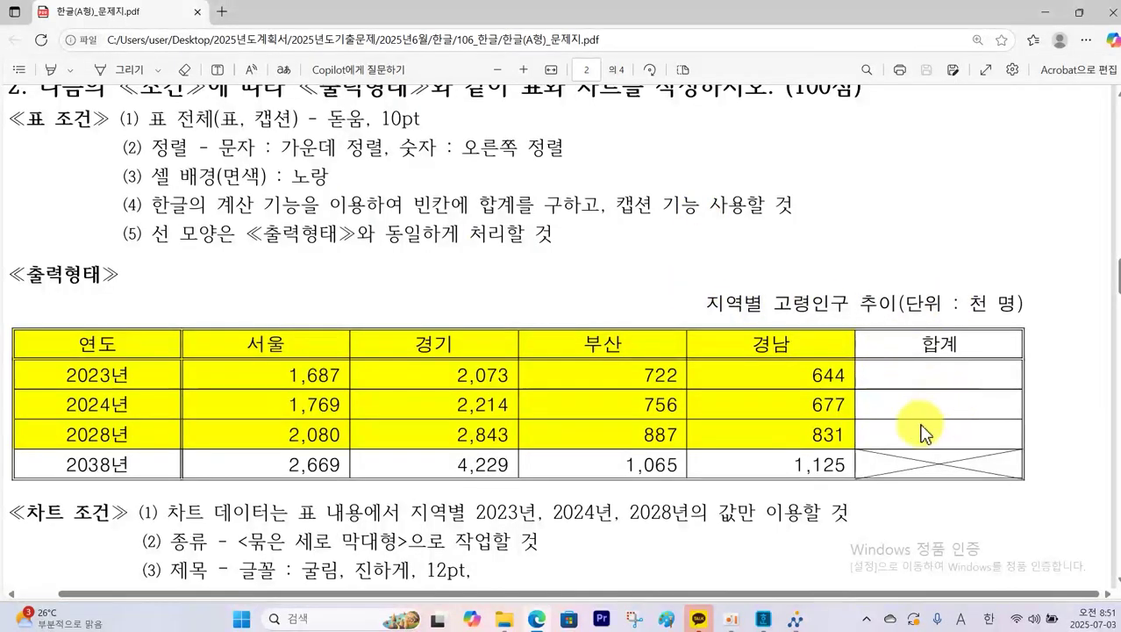
{"action": "left_click", "coordinate": [762, 619]}
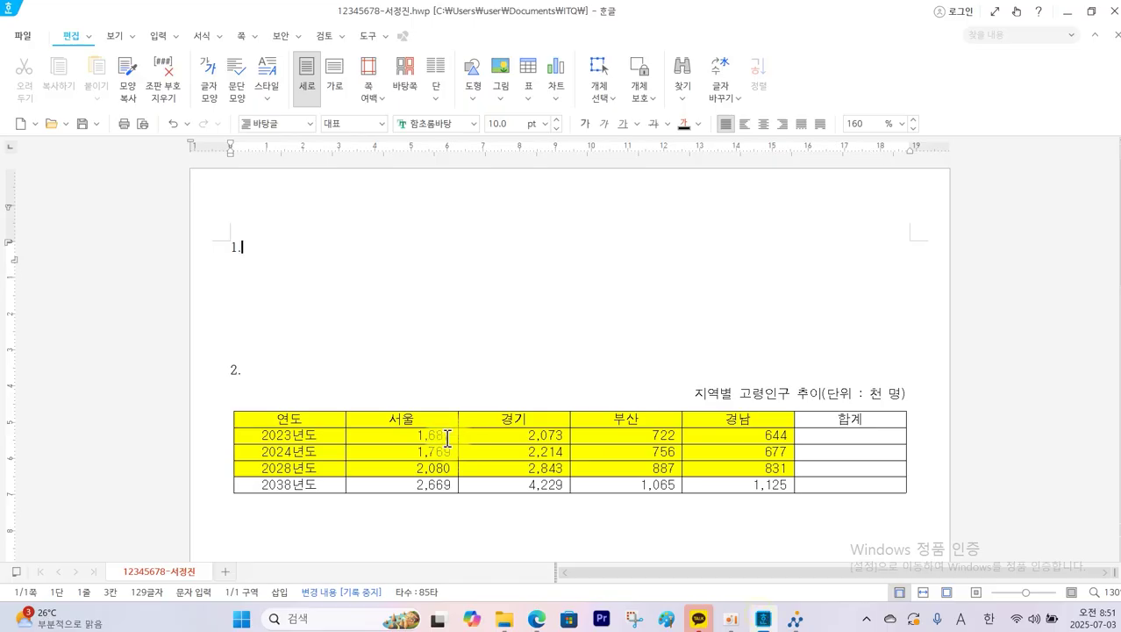
{"action": "left_click_drag", "start_coordinate": [447, 437], "coordinate": [832, 469]}
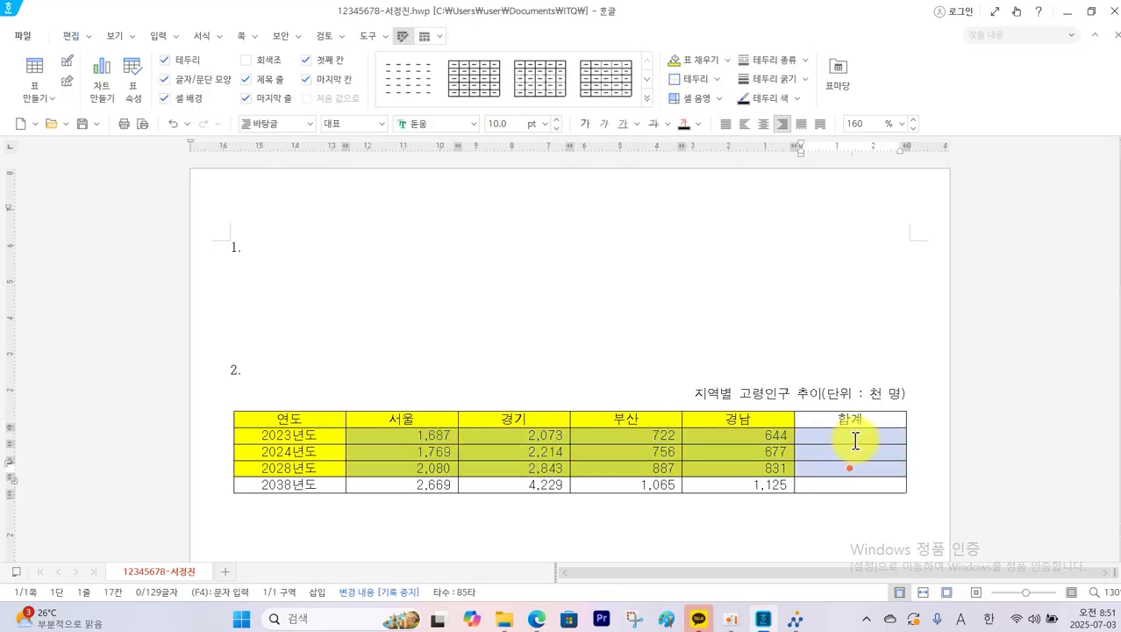
{"action": "right_click", "coordinate": [851, 437]}
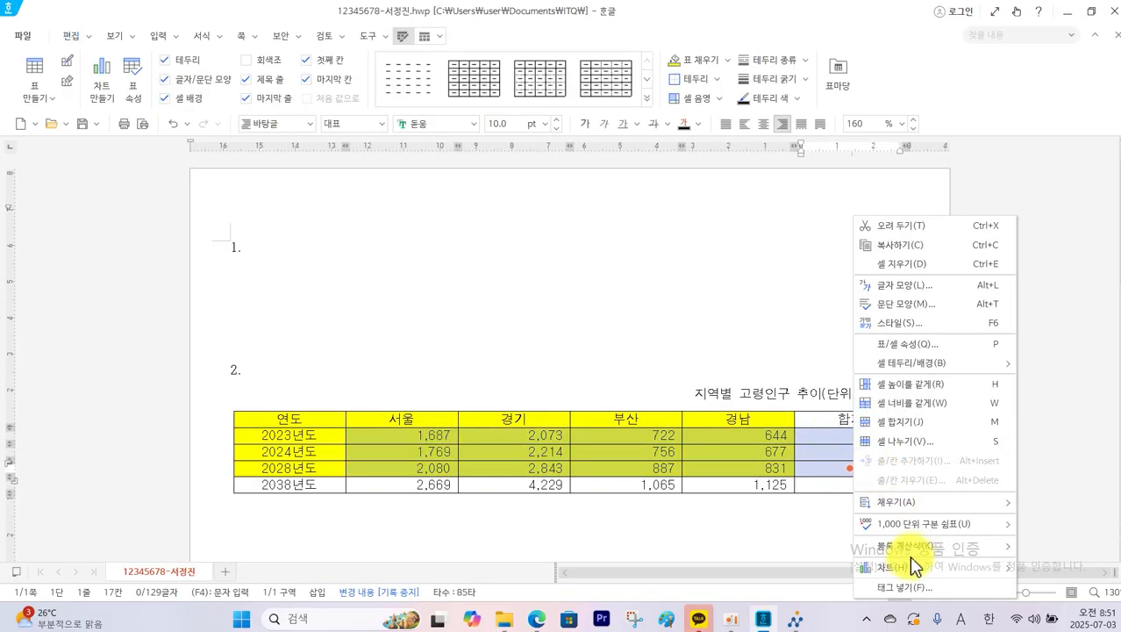
{"action": "mouse_move", "coordinate": [920, 555]}
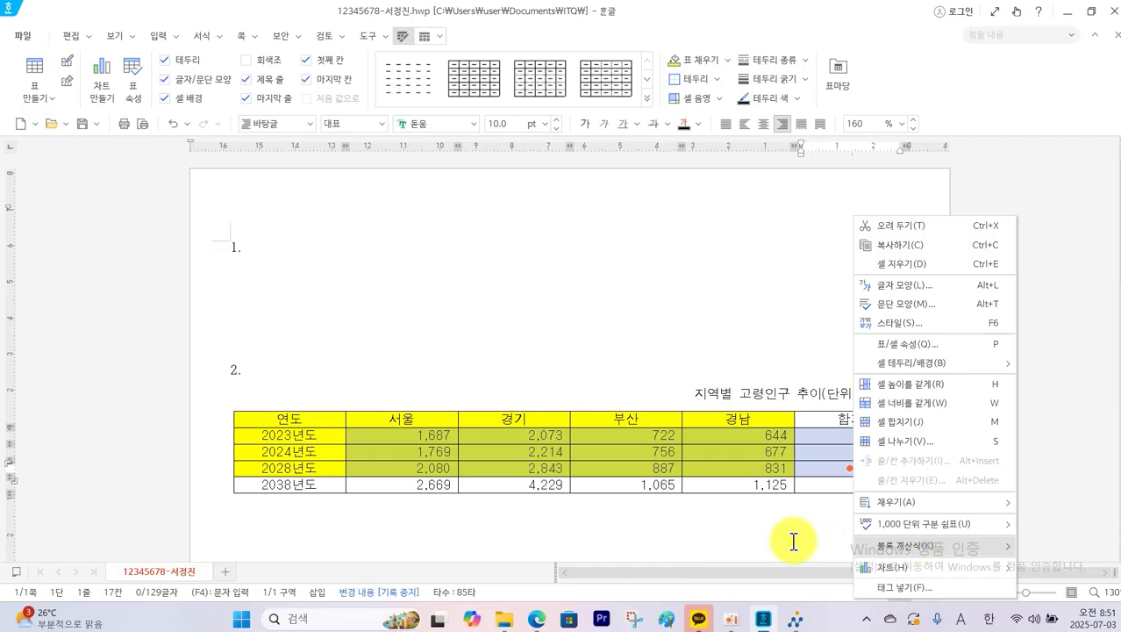
{"action": "left_click", "coordinate": [755, 545]}
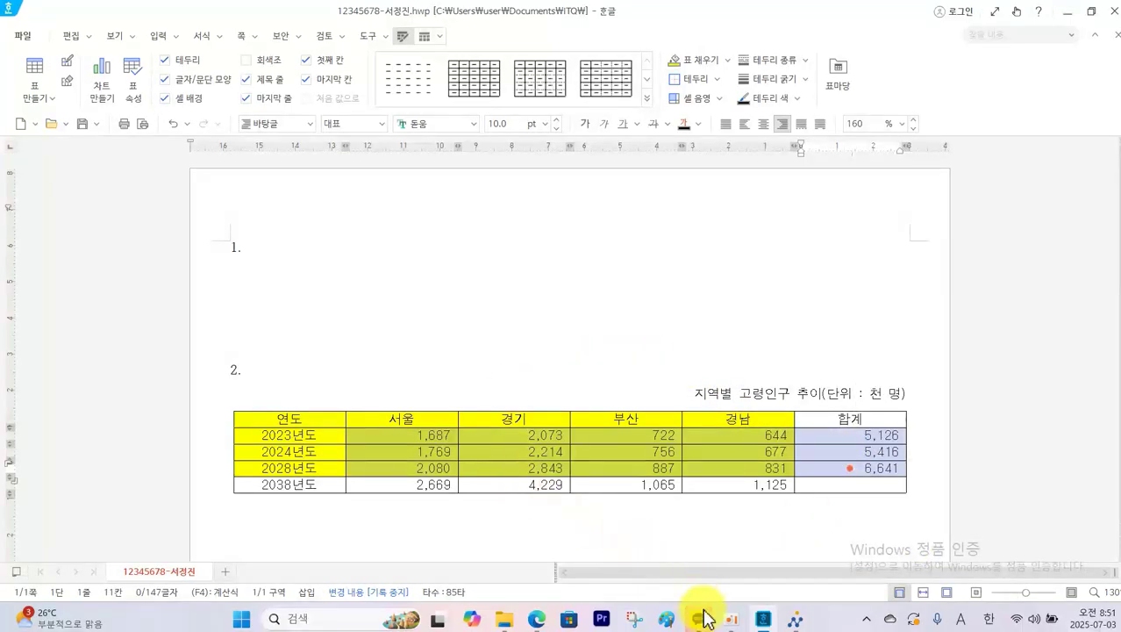
Step: Check the table's line shapes in the exam paper and apply a 0.5 mm double-line outside border to the whole Hangul table
{"action": "left_click", "coordinate": [537, 619]}
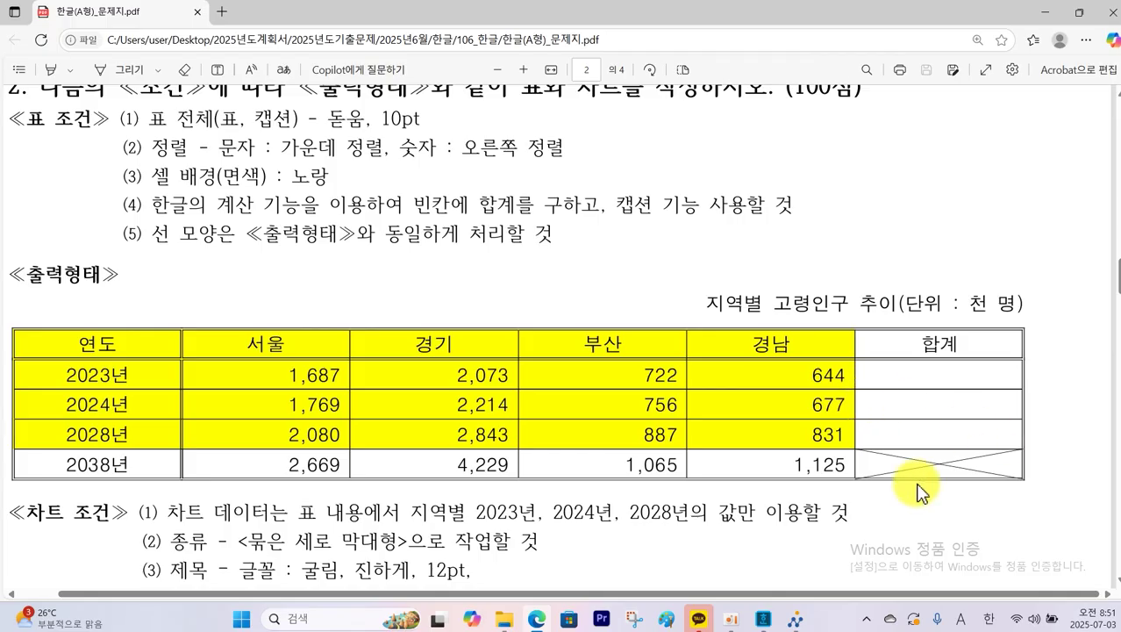
{"action": "left_click", "coordinate": [763, 619]}
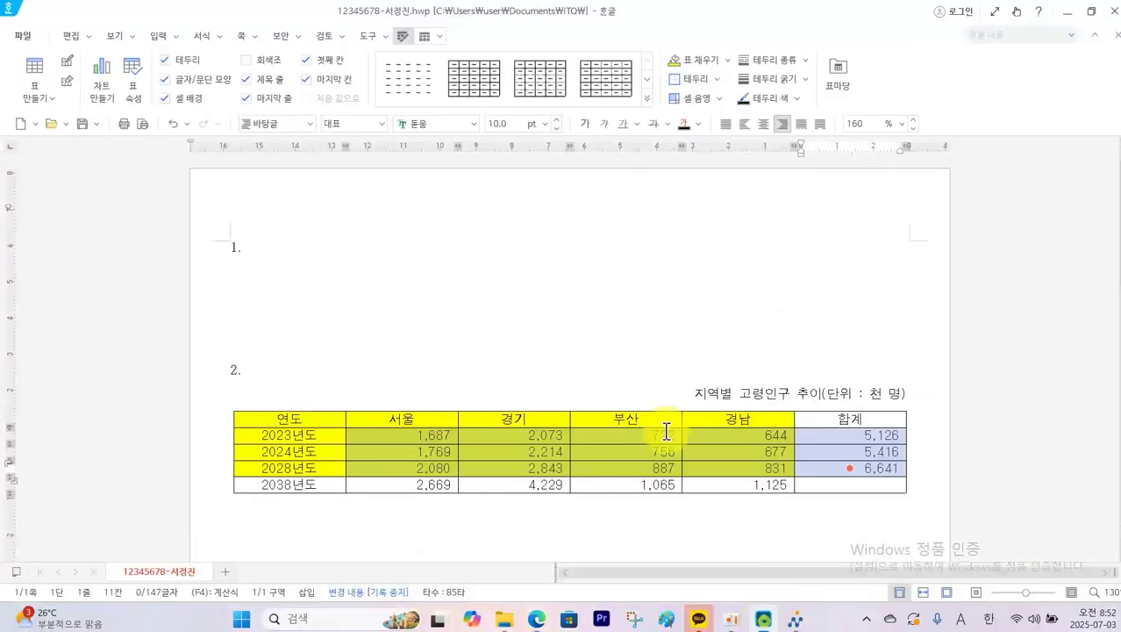
{"action": "left_click", "coordinate": [380, 378]}
{"action": "left_click_drag", "start_coordinate": [340, 413], "coordinate": [871, 495]}
{"action": "right_click", "coordinate": [849, 466]}
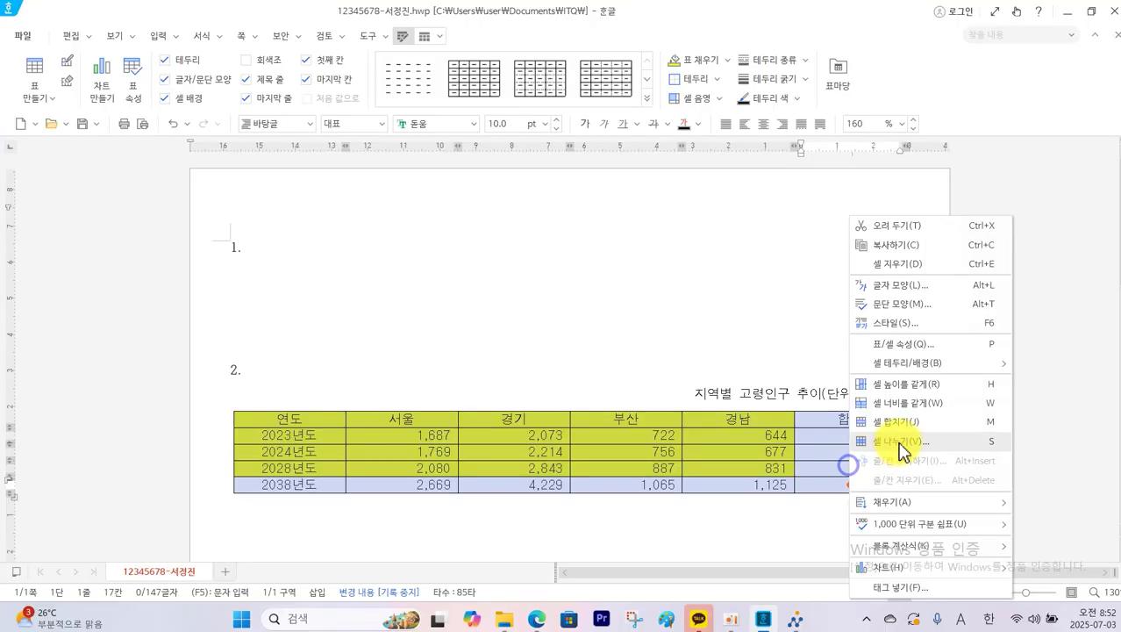
{"action": "mouse_move", "coordinate": [965, 363]}
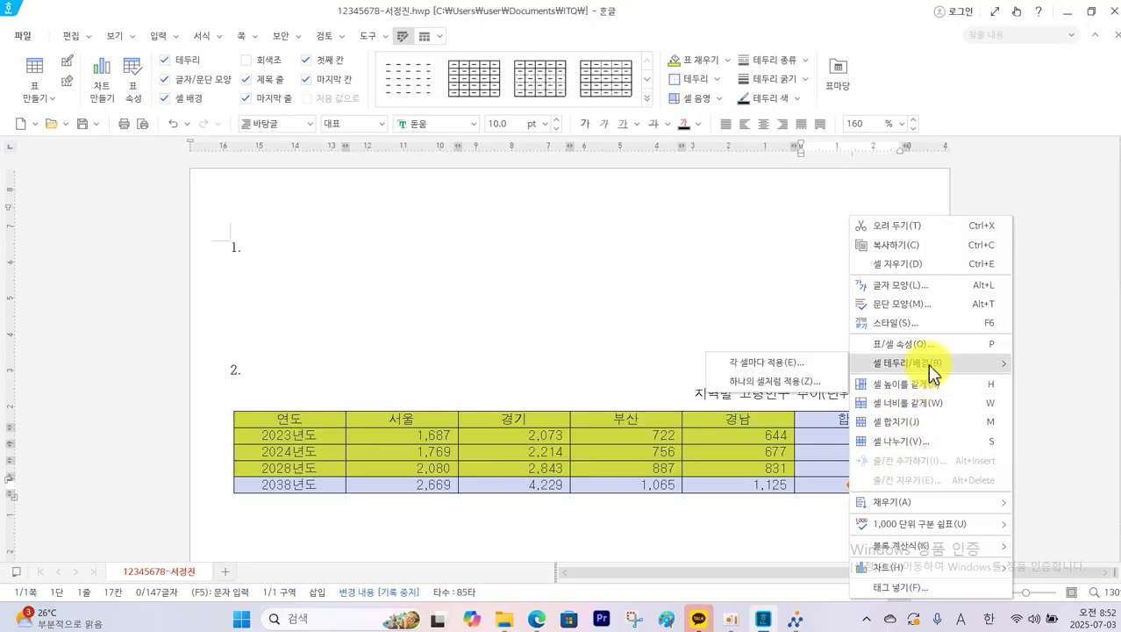
{"action": "left_click", "coordinate": [812, 362]}
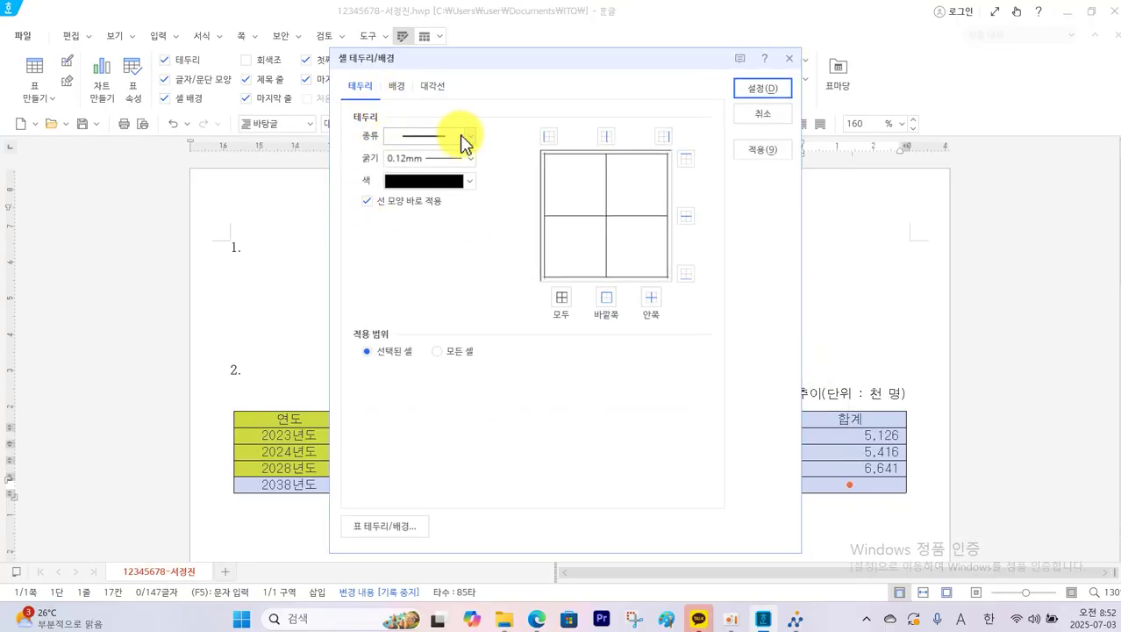
{"action": "left_click", "coordinate": [461, 136]}
{"action": "left_click", "coordinate": [444, 303]}
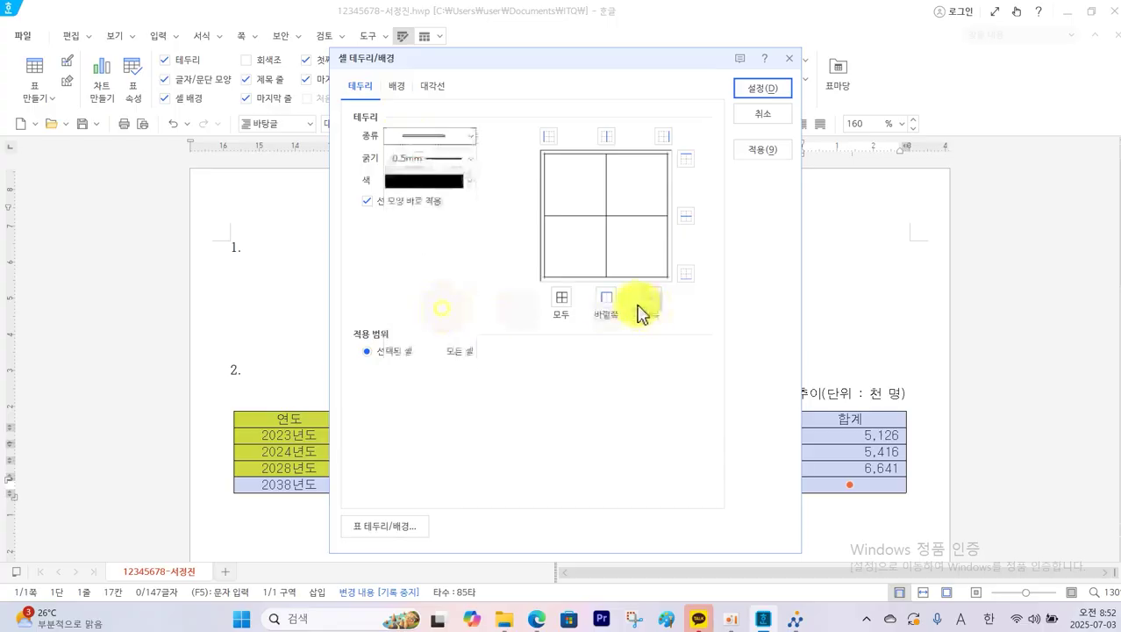
{"action": "left_click", "coordinate": [606, 300]}
{"action": "left_click", "coordinate": [751, 91]}
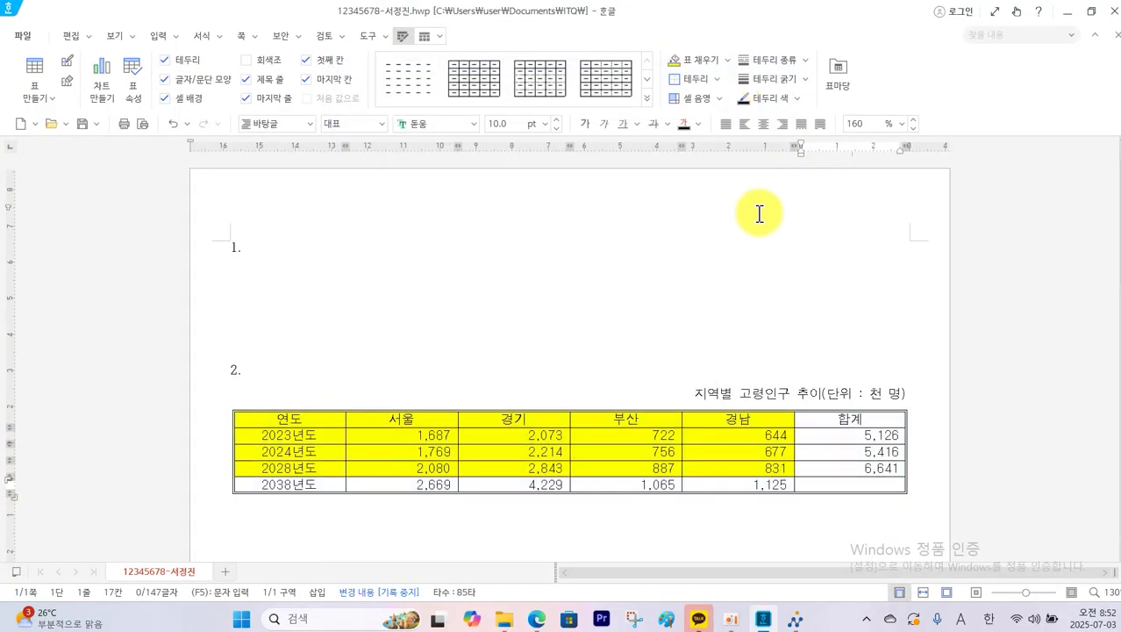
{"action": "left_click", "coordinate": [760, 213]}
Step: Apply a 0.5 mm double-line outside border to the header row, from 연도 through 합계
{"action": "left_click_drag", "start_coordinate": [334, 417], "coordinate": [818, 417]}
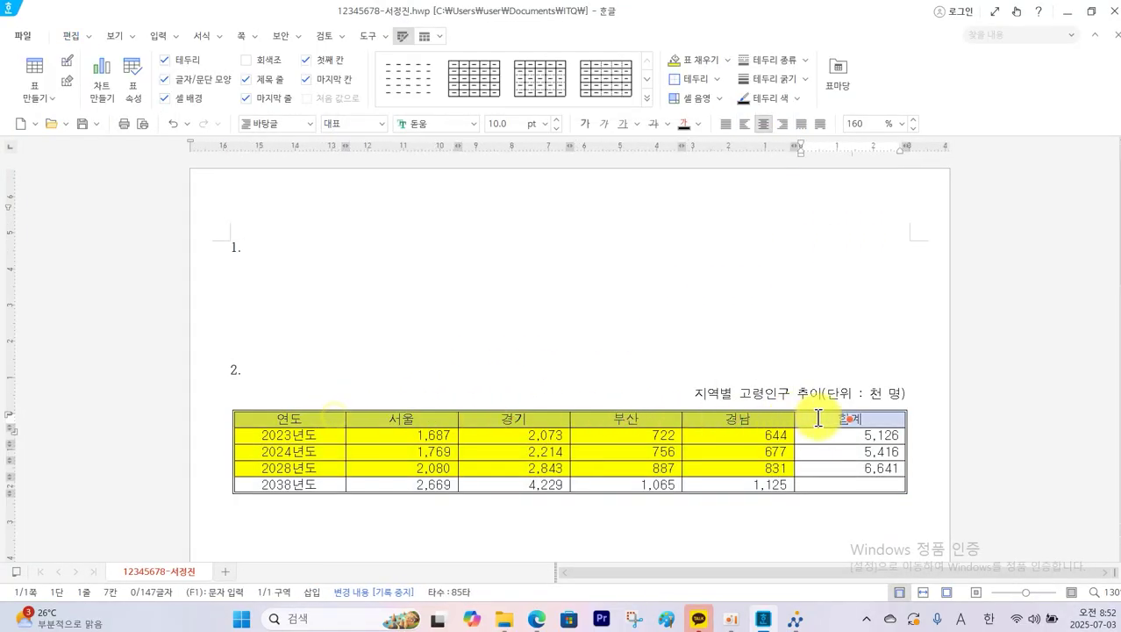
{"action": "right_click", "coordinate": [818, 418]}
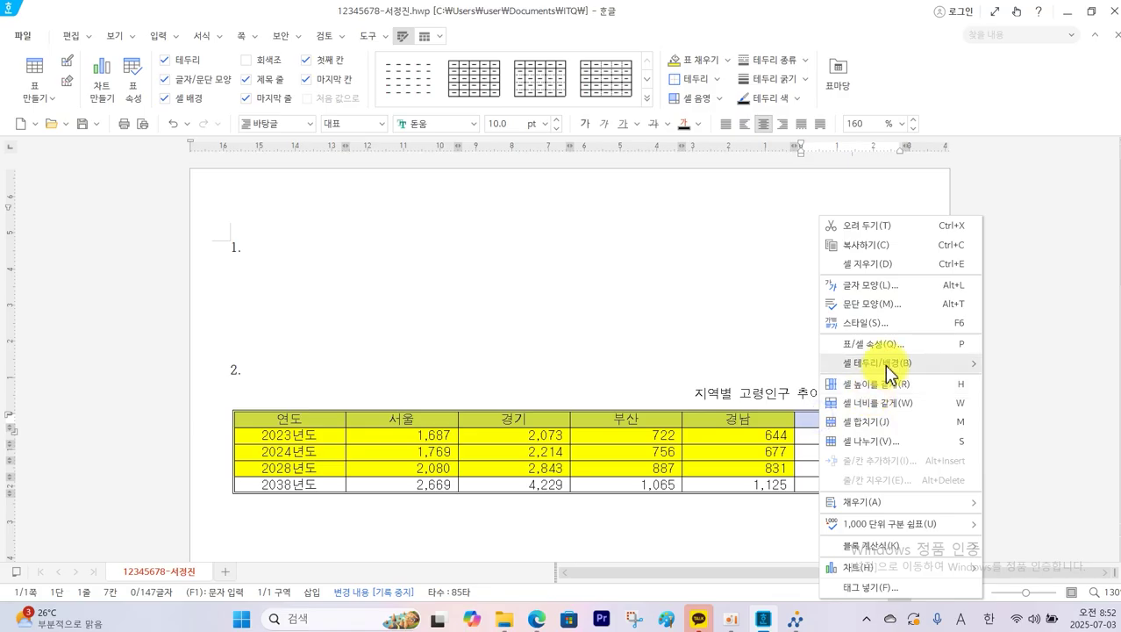
{"action": "mouse_move", "coordinate": [956, 363]}
{"action": "left_click", "coordinate": [1018, 362]}
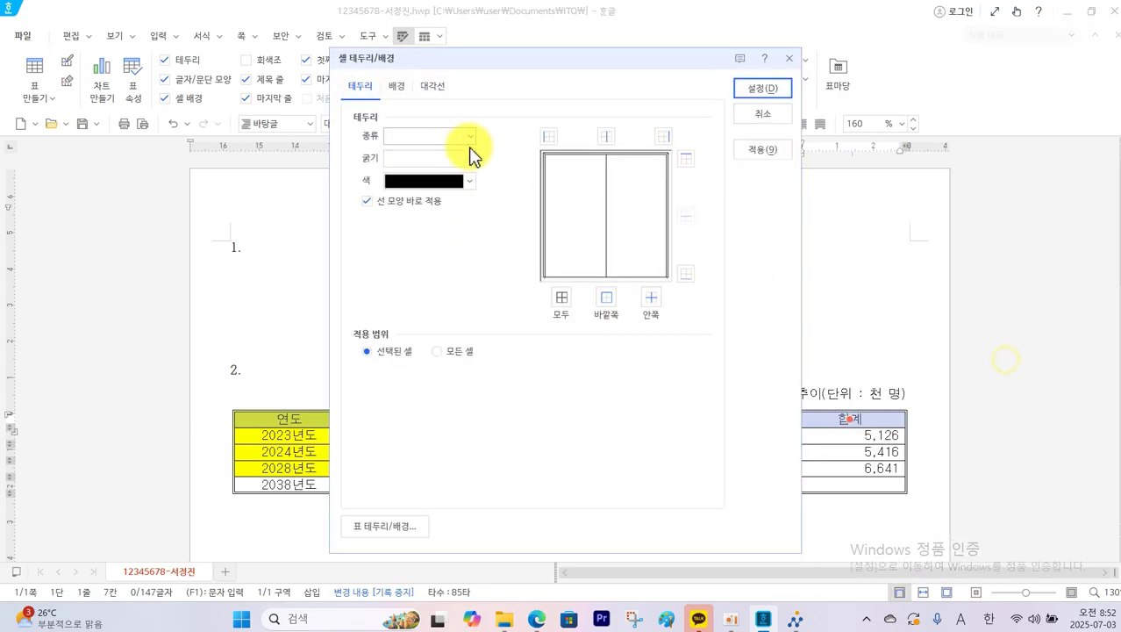
{"action": "left_click", "coordinate": [471, 137]}
{"action": "left_click", "coordinate": [430, 307]}
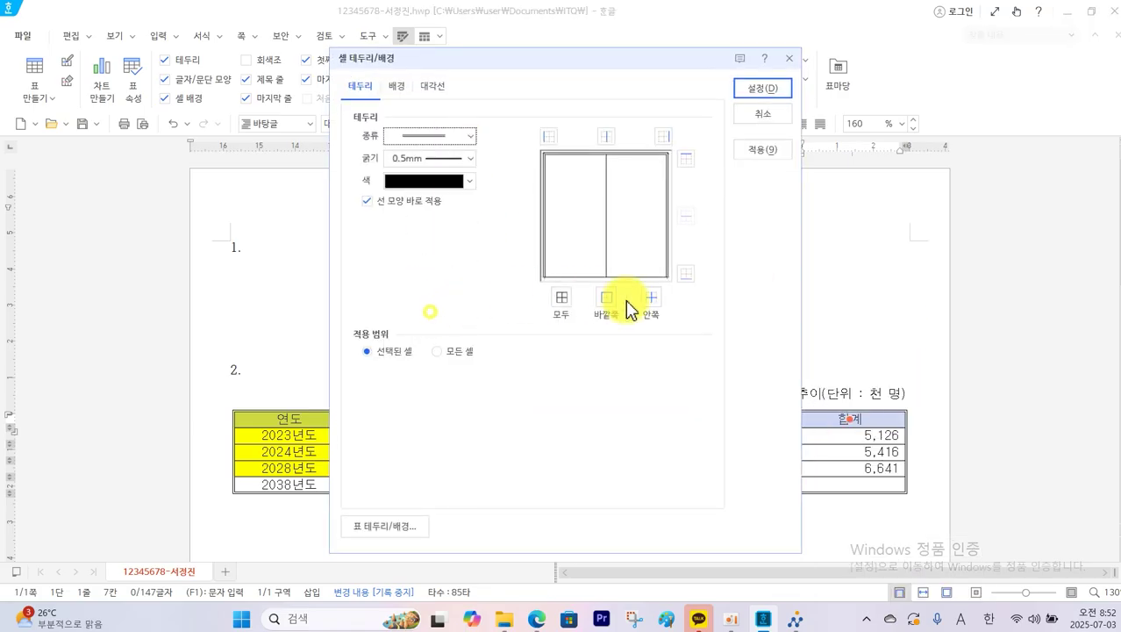
{"action": "left_click", "coordinate": [607, 301]}
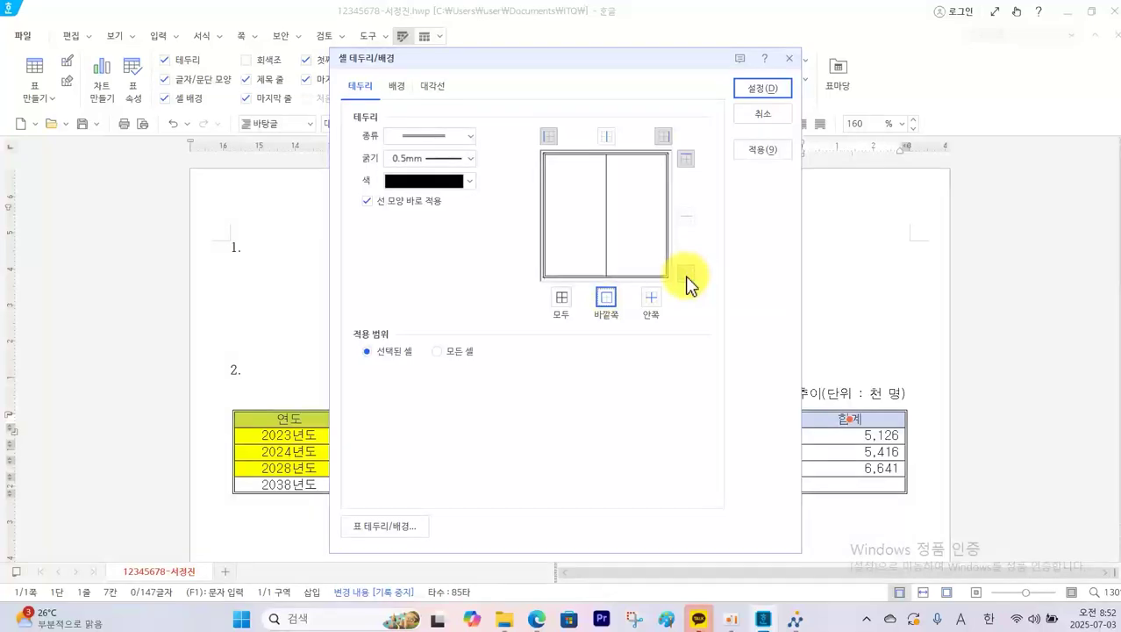
{"action": "left_click", "coordinate": [745, 92]}
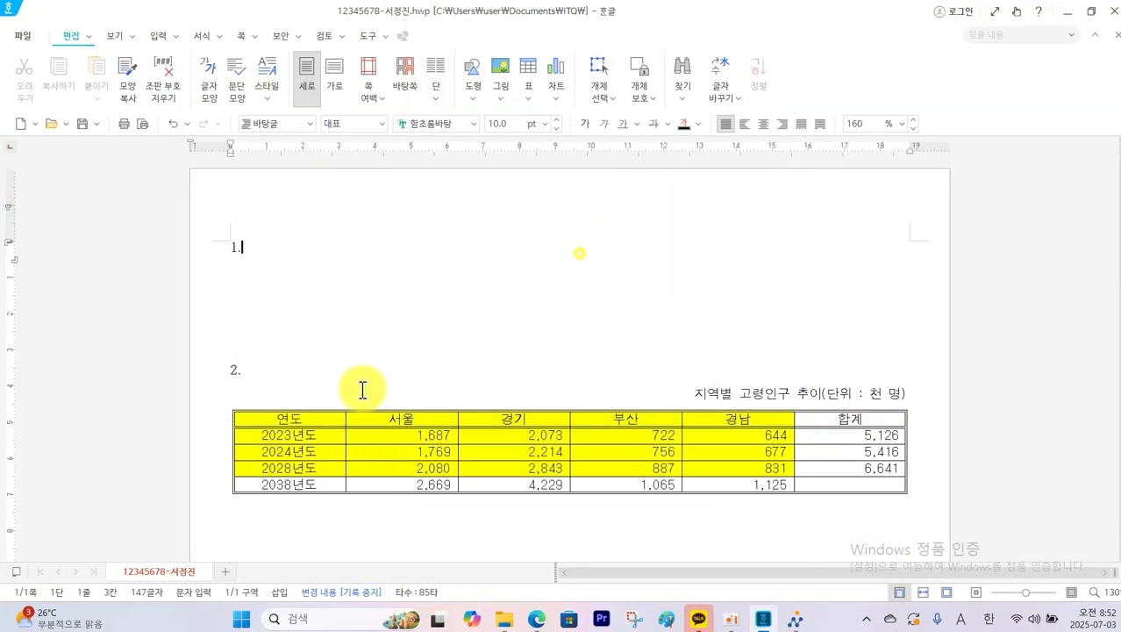
Step: Apply a 0.5 mm double-line outside border to the 연도 column, from the header through the 2038 row
{"action": "left_click_drag", "start_coordinate": [325, 418], "coordinate": [318, 483]}
{"action": "right_click", "coordinate": [319, 483]}
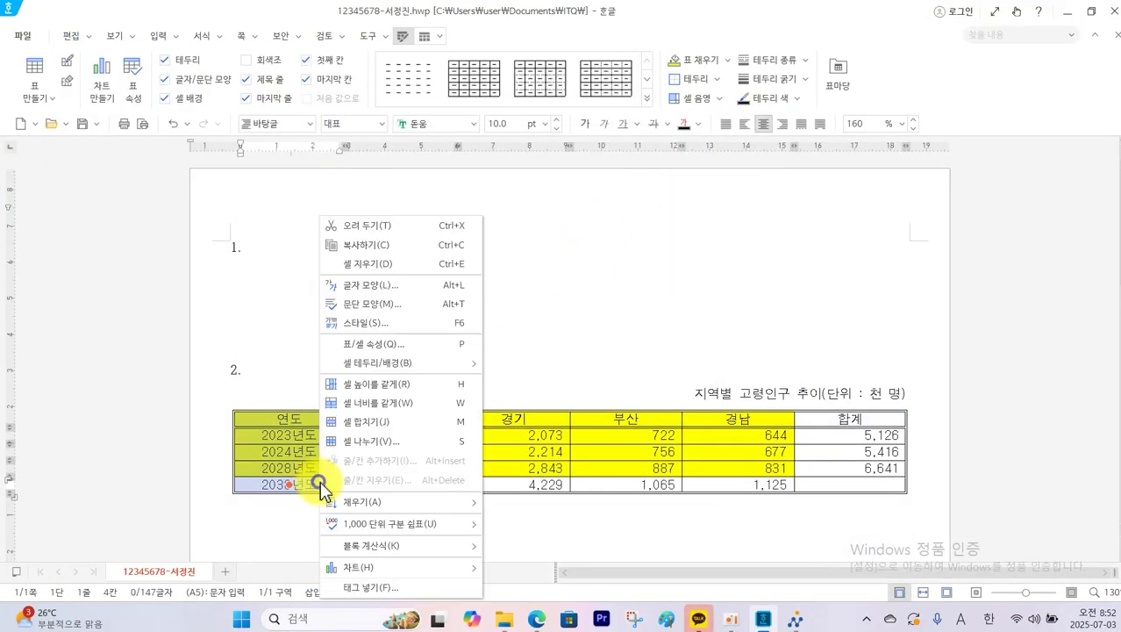
{"action": "mouse_move", "coordinate": [451, 369]}
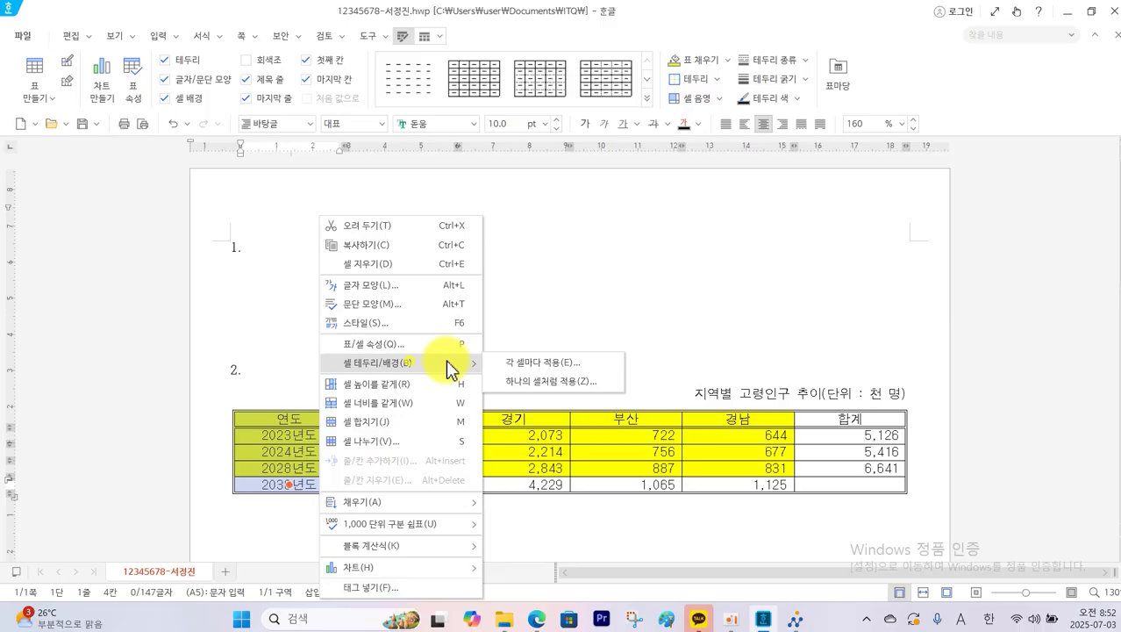
{"action": "left_click", "coordinate": [518, 362]}
{"action": "left_click", "coordinate": [472, 138]}
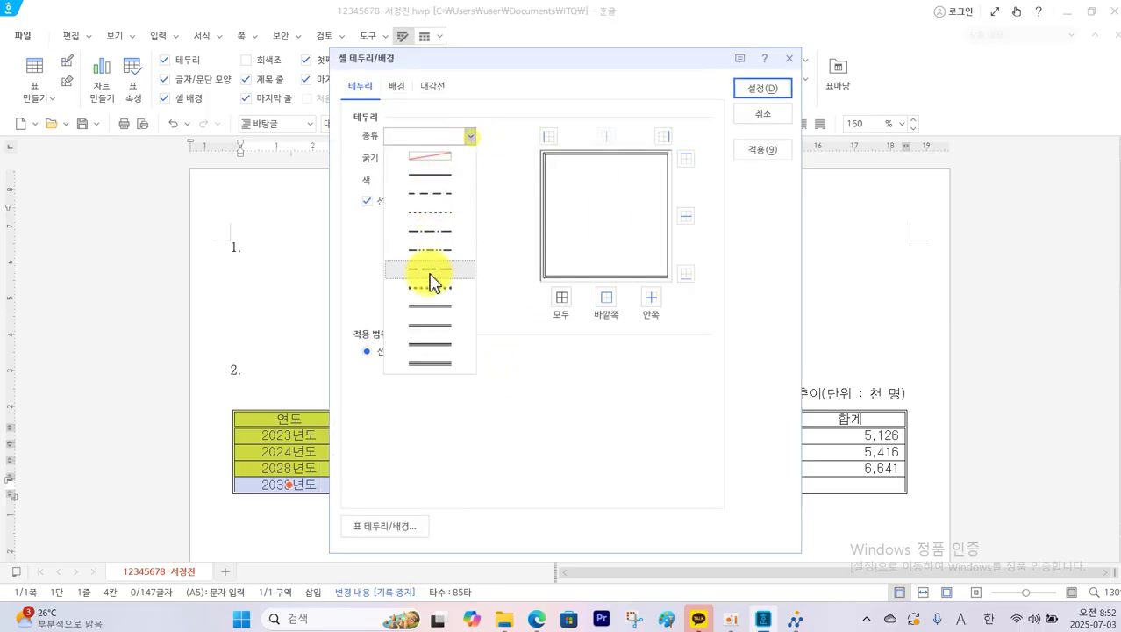
{"action": "left_click", "coordinate": [430, 306]}
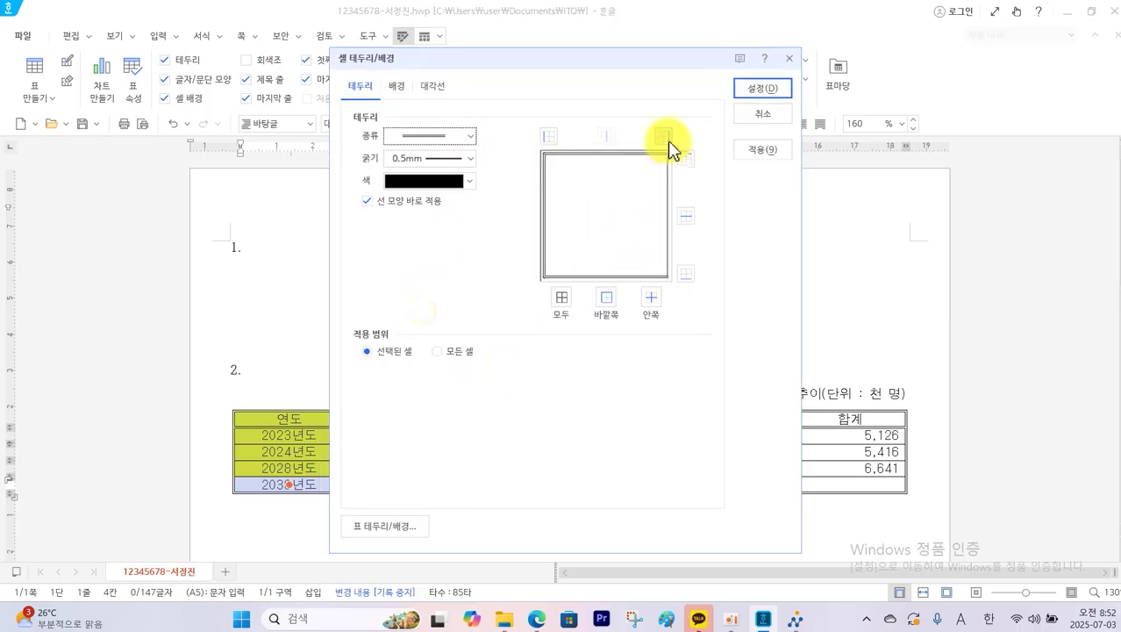
{"action": "left_click", "coordinate": [606, 297]}
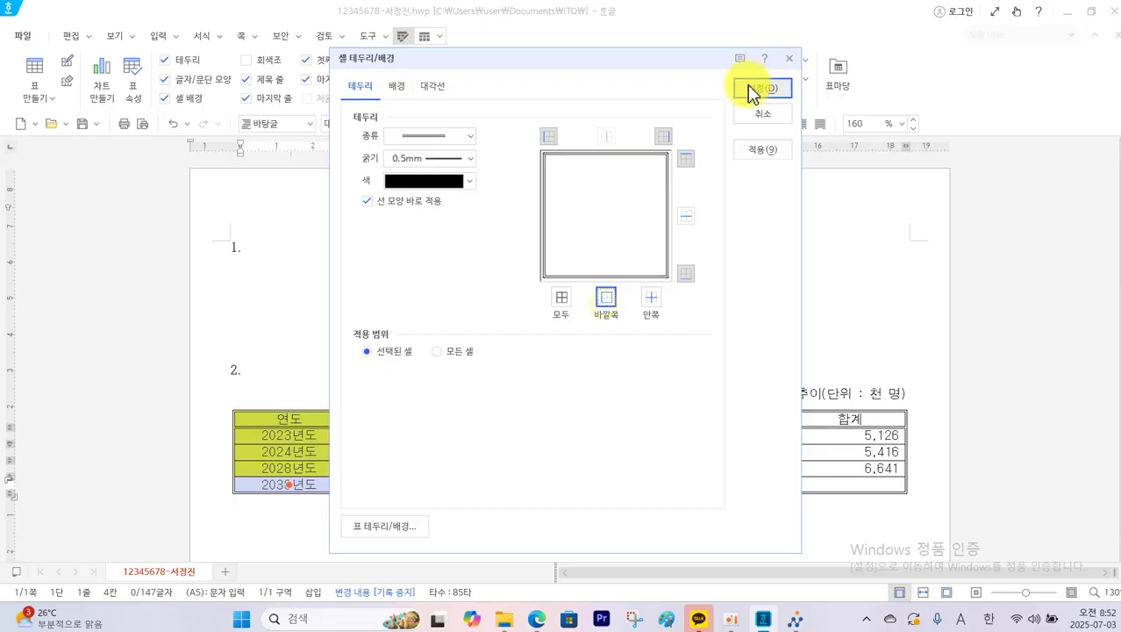
{"action": "left_click", "coordinate": [747, 87]}
{"action": "left_click", "coordinate": [674, 298]}
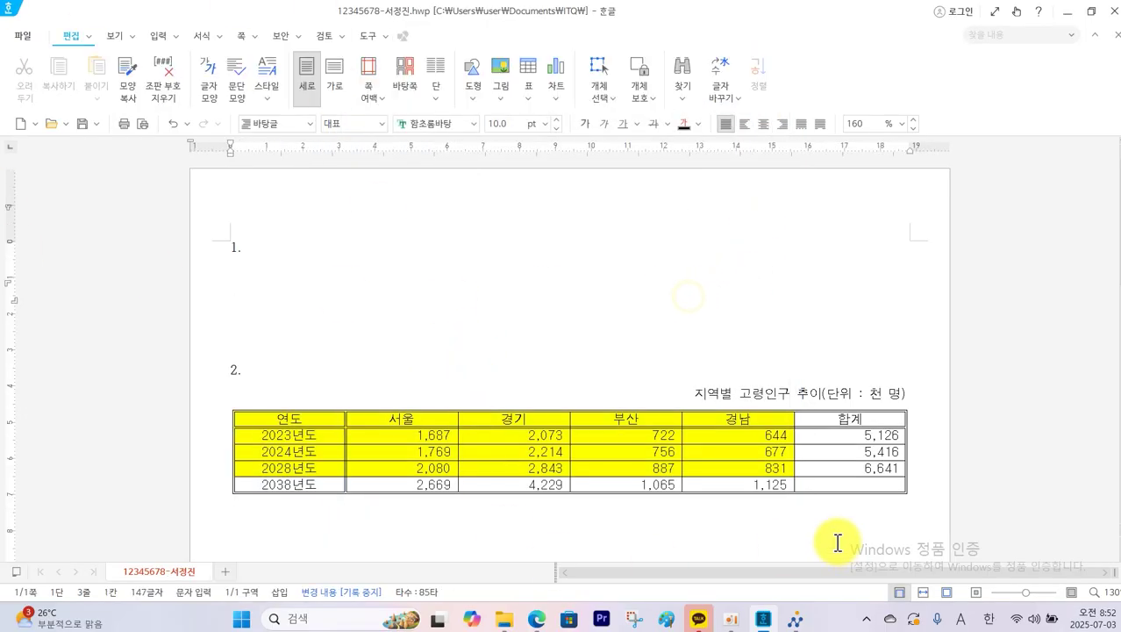
Step: Add both crossing diagonal lines to the empty 합계 cell in the 2038 row
{"action": "left_click", "coordinate": [862, 485]}
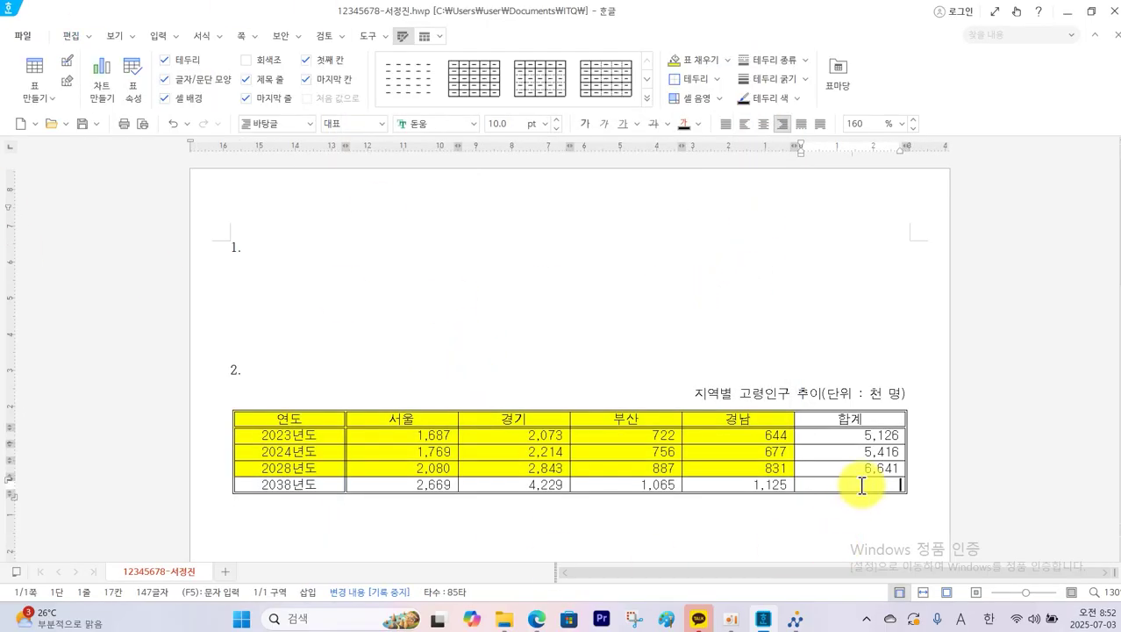
{"action": "right_click", "coordinate": [861, 485]}
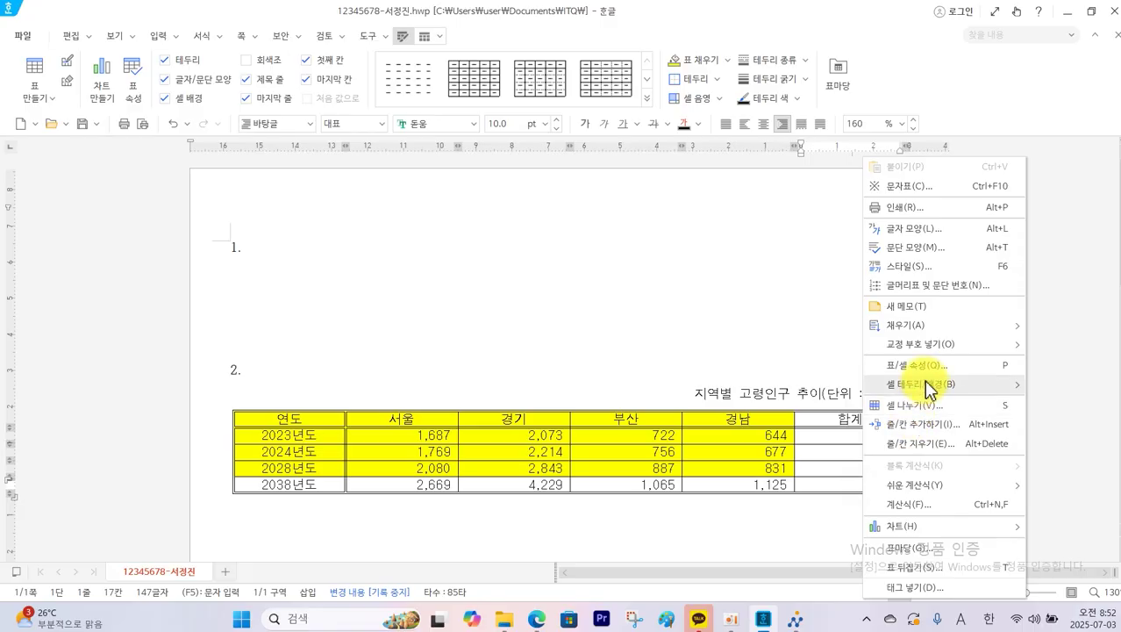
{"action": "mouse_move", "coordinate": [927, 388]}
{"action": "left_click", "coordinate": [781, 384]}
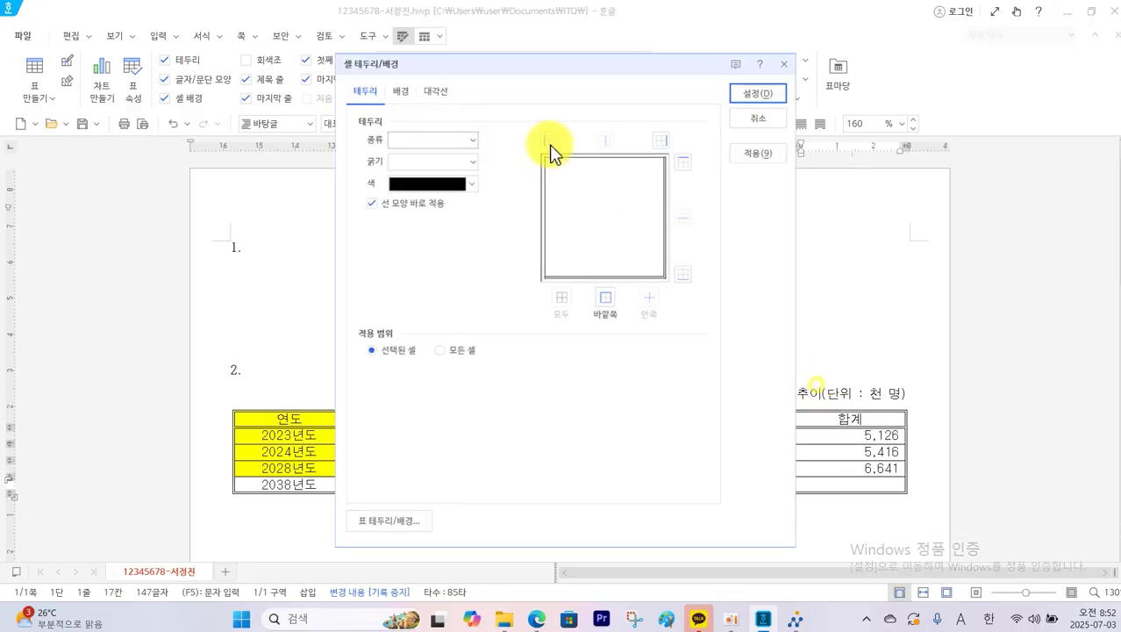
{"action": "left_click", "coordinate": [433, 87]}
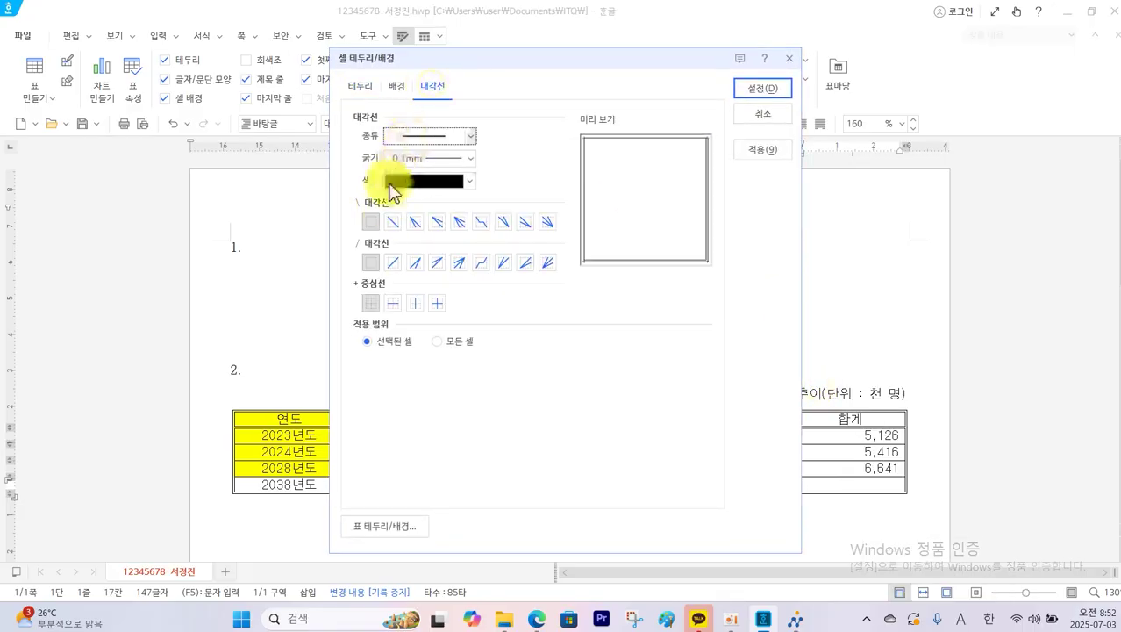
{"action": "left_click", "coordinate": [392, 222]}
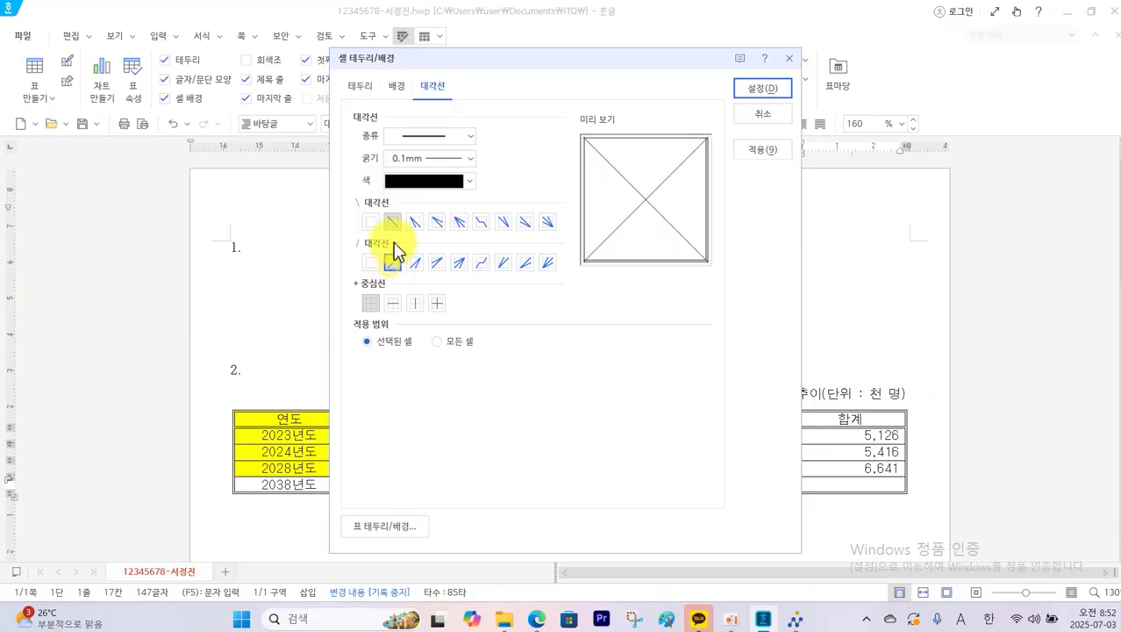
{"action": "left_click", "coordinate": [762, 90]}
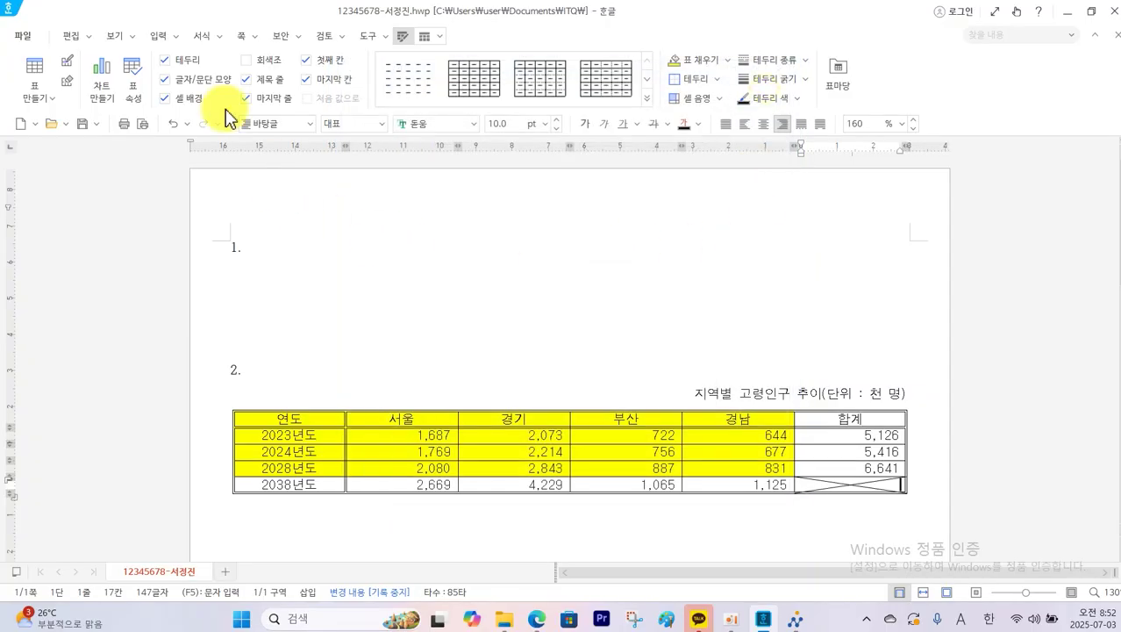
Step: Save the document and send the answer file to the exam room PC with the exam answer-transmission program
{"action": "left_click", "coordinate": [83, 125]}
{"action": "left_click", "coordinate": [796, 622]}
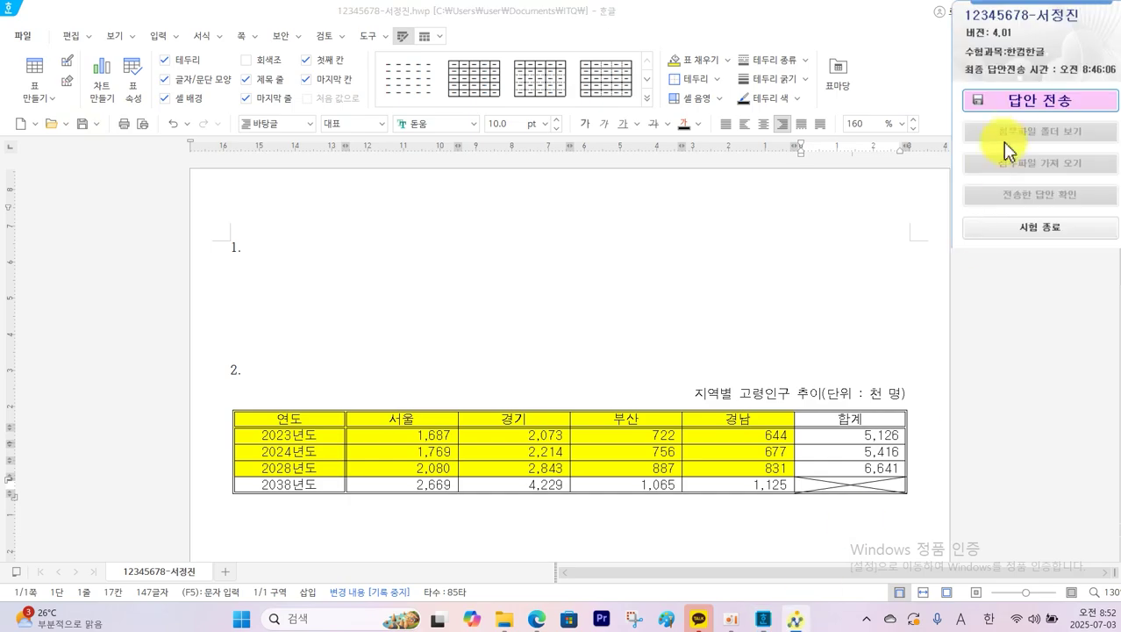
{"action": "left_click", "coordinate": [1027, 114]}
{"action": "left_click", "coordinate": [566, 354]}
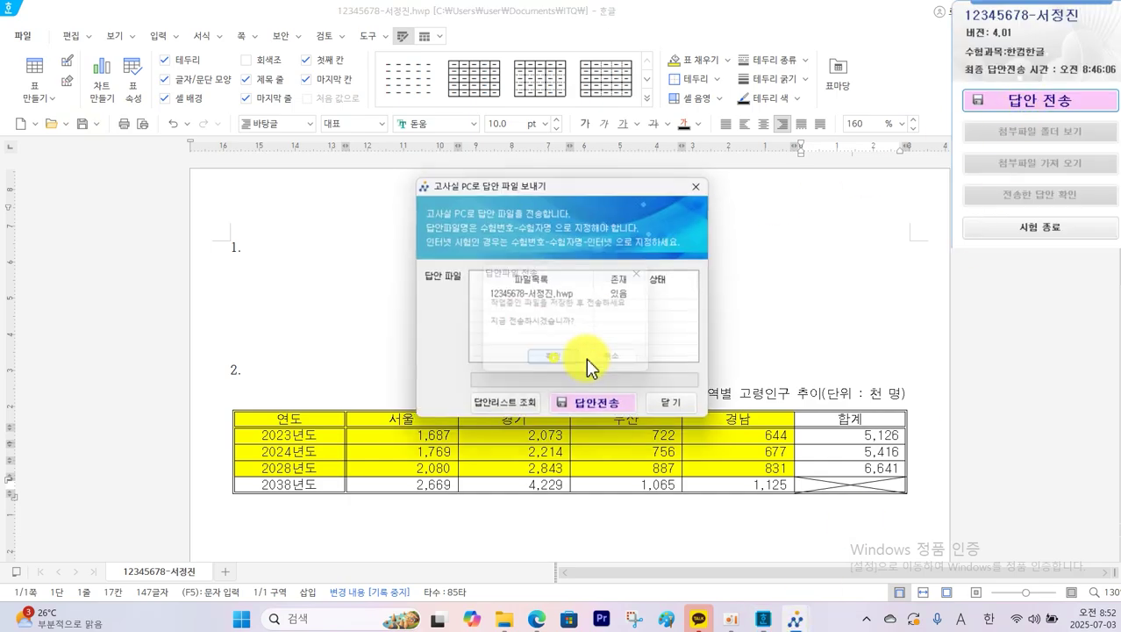
{"action": "left_click", "coordinate": [610, 414]}
{"action": "left_click", "coordinate": [614, 352]}
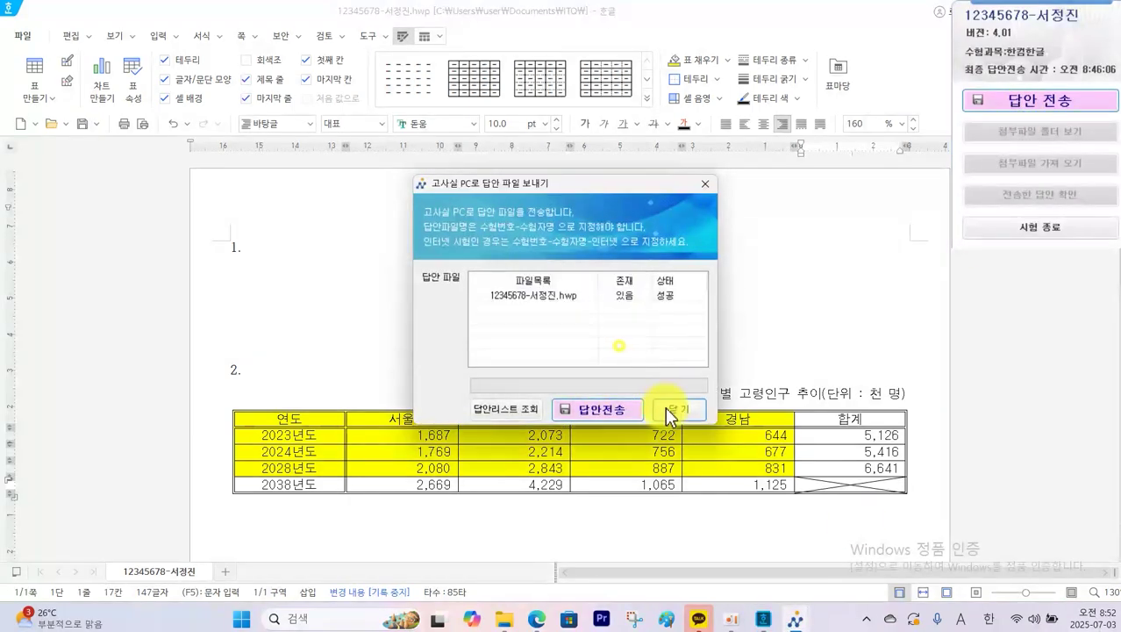
{"action": "left_click", "coordinate": [675, 409]}
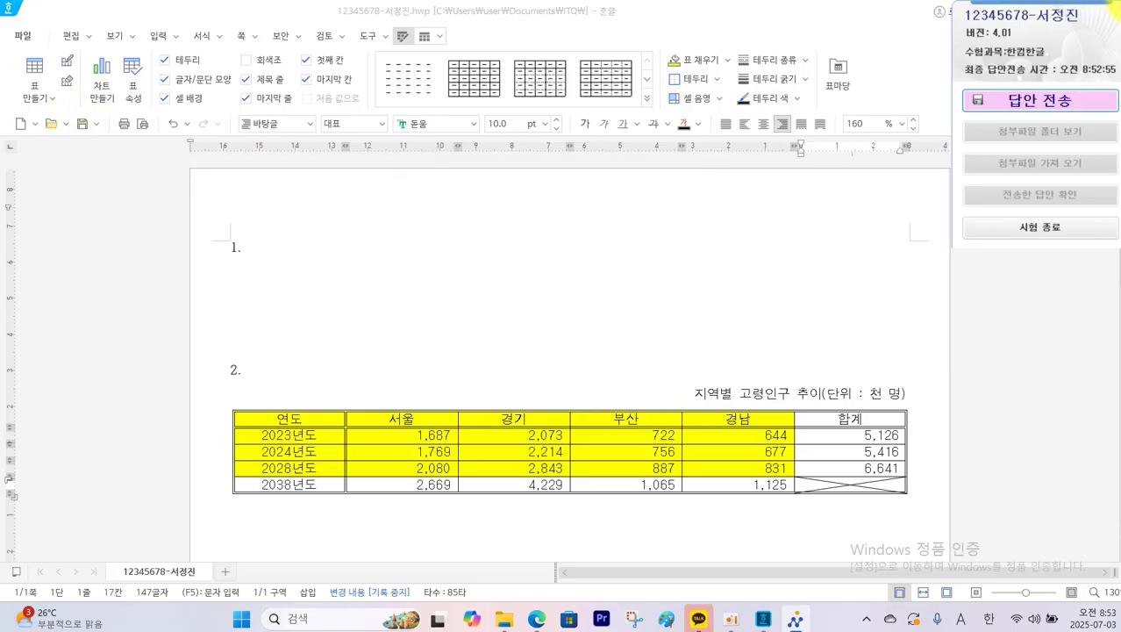
Step: Evenly increase the height of all rows in the Hangul table to nearly double, leaving the cursor on the line below it
{"action": "left_click_drag", "start_coordinate": [328, 419], "coordinate": [318, 481]}
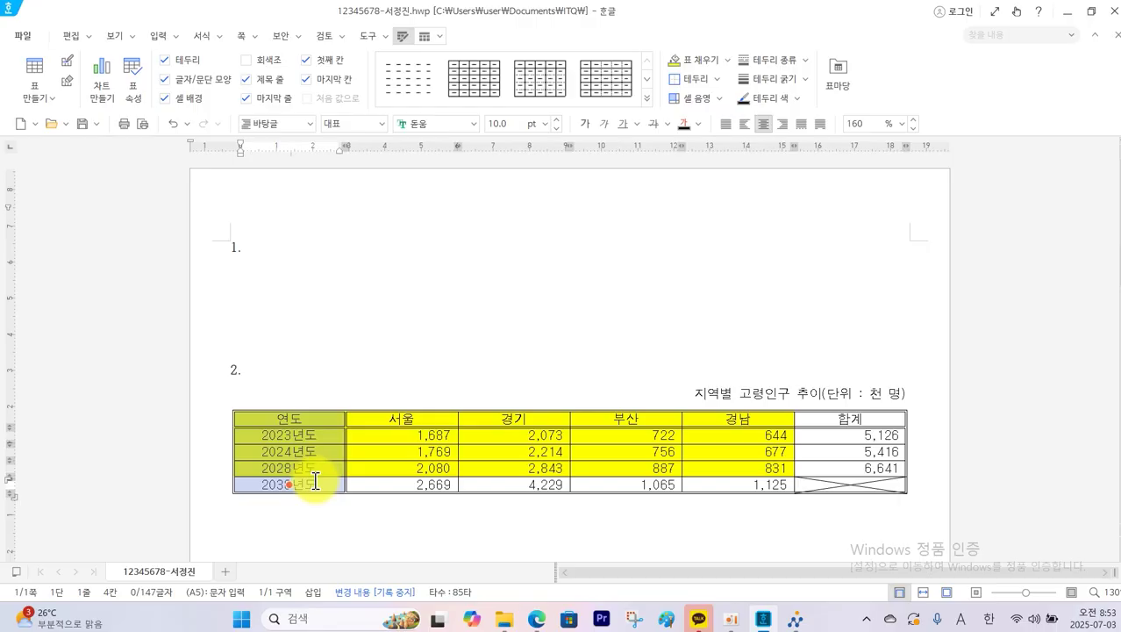
{"action": "key", "text": "ctrl+Down"}
{"action": "key", "text": "ctrl+Down"}
{"action": "key", "text": "ctrl+Down"}
{"action": "key", "text": "ctrl+Down"}
{"action": "key", "text": "ctrl+Down"}
{"action": "key", "text": "ctrl+Down"}
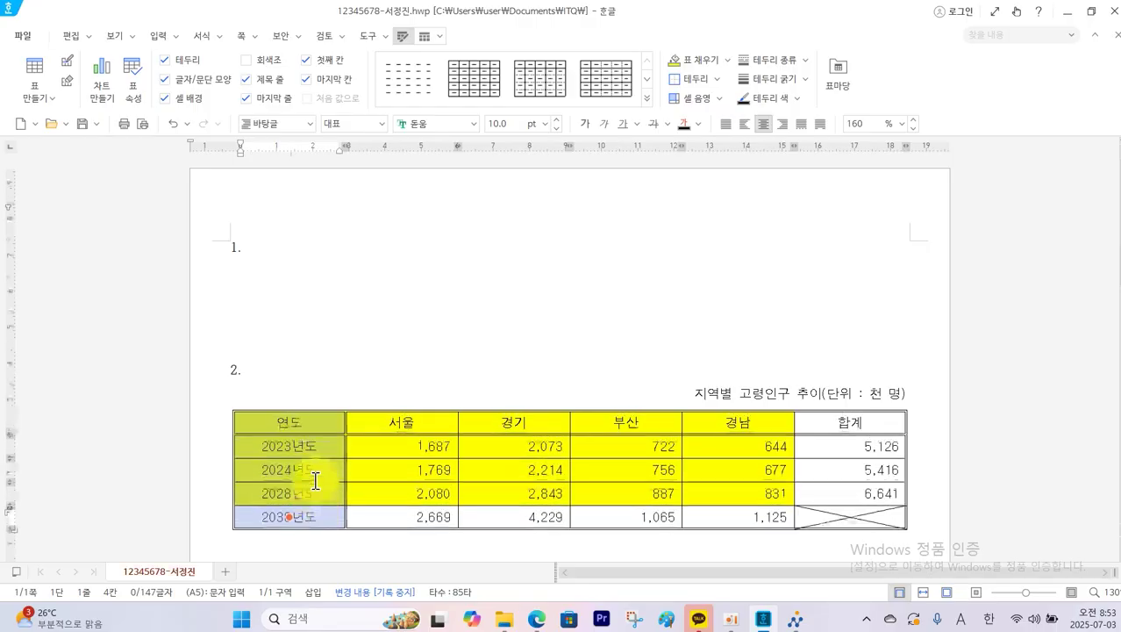
{"action": "scroll", "coordinate": [315, 481], "scroll_direction": "down", "scroll_amount": 3}
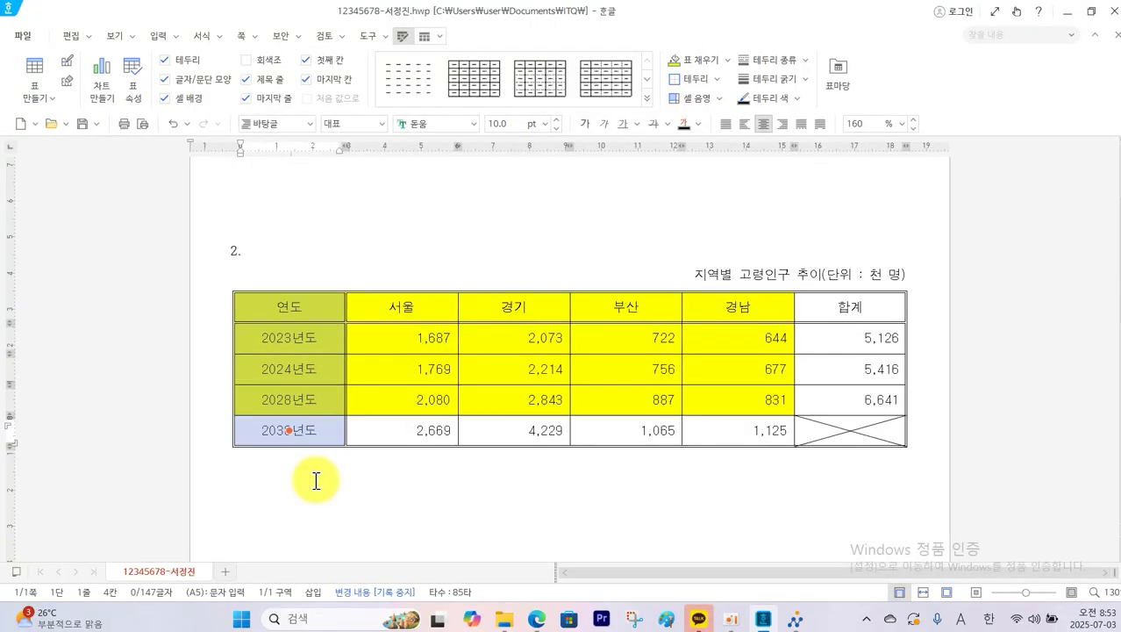
{"action": "left_click", "coordinate": [379, 467]}
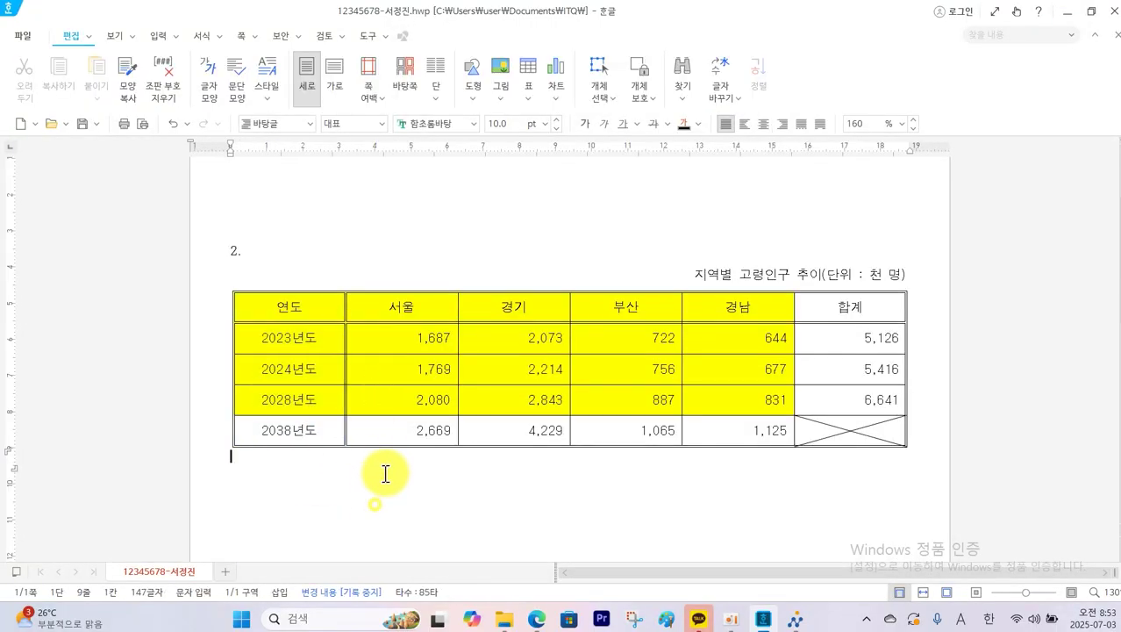
Step: Examine question 2's chart conditions and expected chart output in the exam paper PDF in Edge
{"action": "left_click", "coordinate": [539, 625]}
{"action": "scroll", "coordinate": [530, 513], "scroll_direction": "down", "scroll_amount": 5}
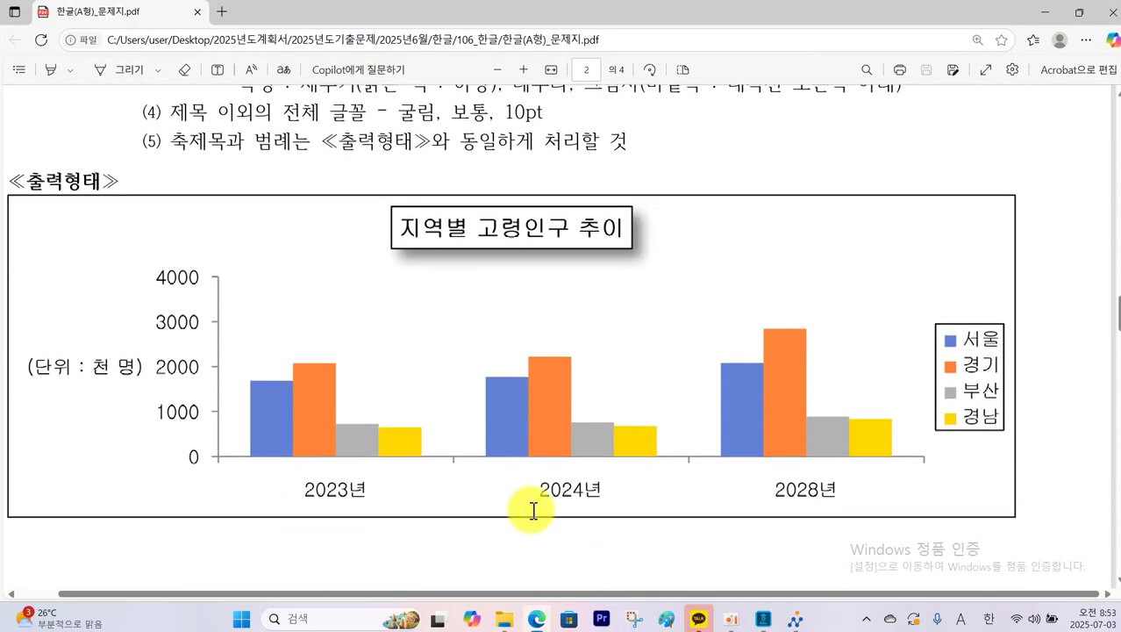
{"action": "scroll", "coordinate": [533, 511], "scroll_direction": "up", "scroll_amount": 2}
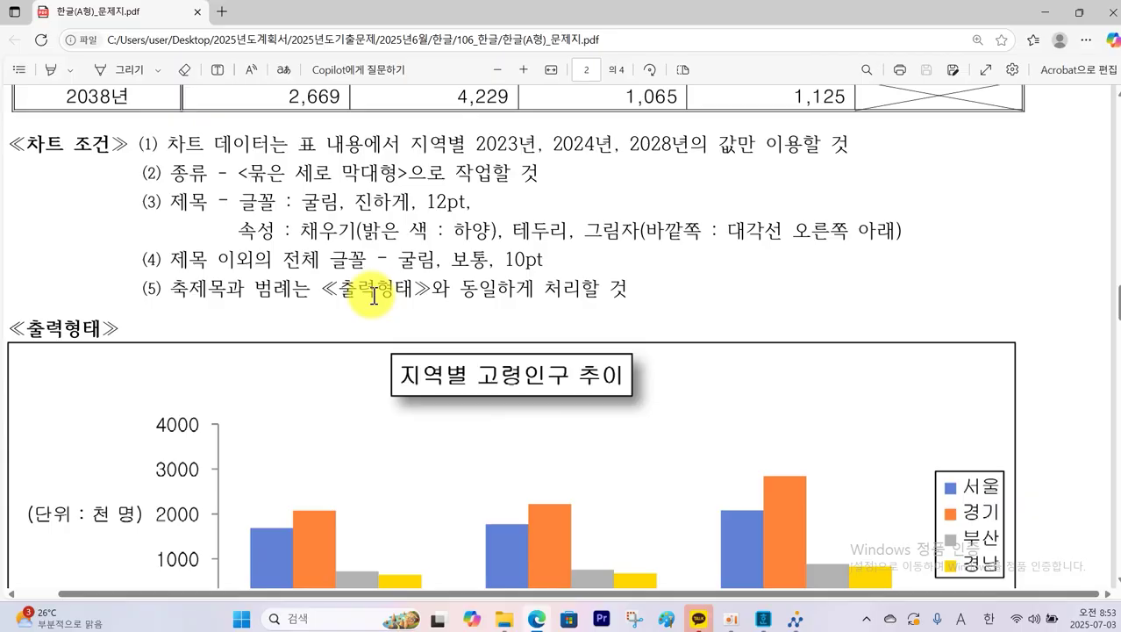
Step: Check the data range for the chart and the required chart type in the exam paper's table and chart conditions
{"action": "scroll", "coordinate": [399, 159], "scroll_direction": "up", "scroll_amount": 2}
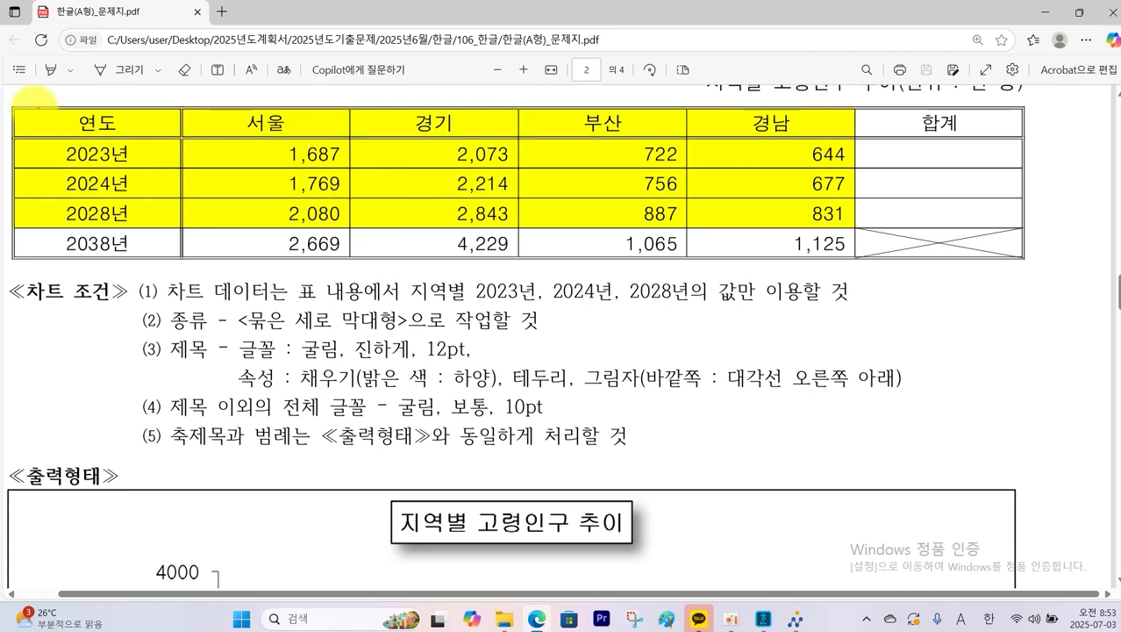
{"action": "left_click_drag", "start_coordinate": [15, 108], "coordinate": [851, 227]}
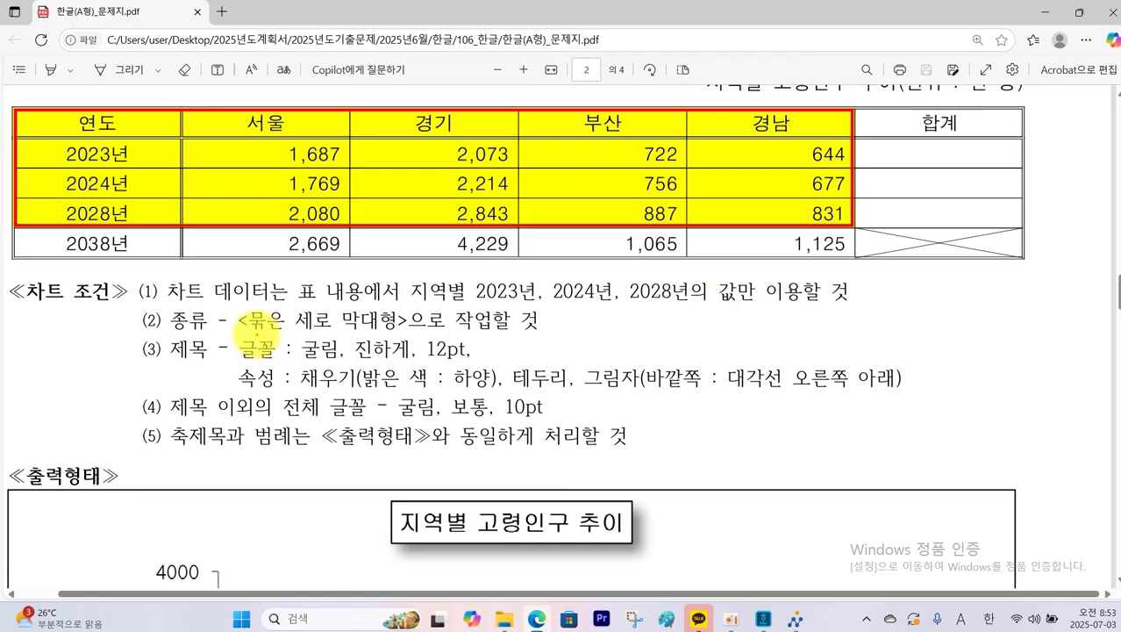
{"action": "left_click_drag", "start_coordinate": [255, 333], "coordinate": [386, 332]}
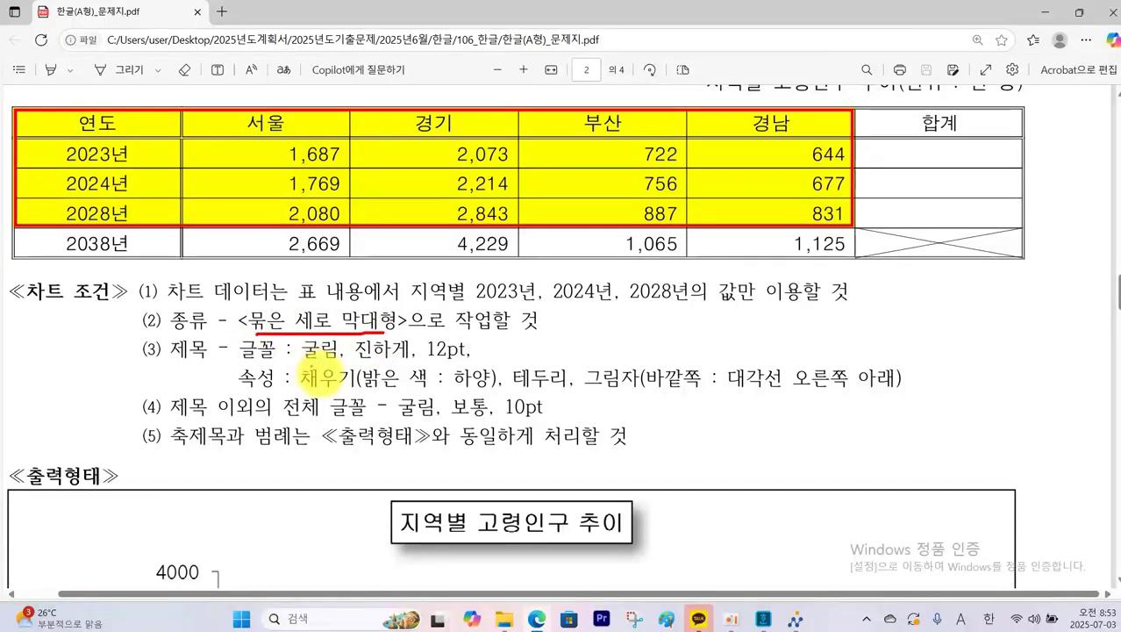
Step: In Hangul, insert a clustered column chart from the table's 연도 to 경남 columns, header row through 2028, and close the chart data editor
{"action": "left_click", "coordinate": [763, 619]}
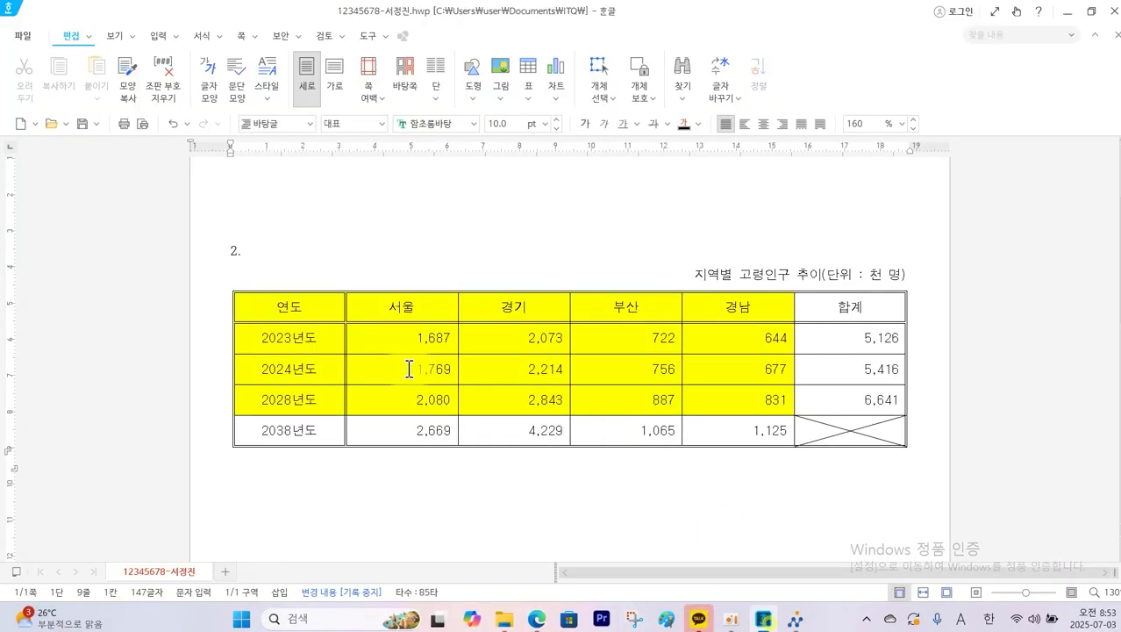
{"action": "left_click_drag", "start_coordinate": [320, 309], "coordinate": [708, 399]}
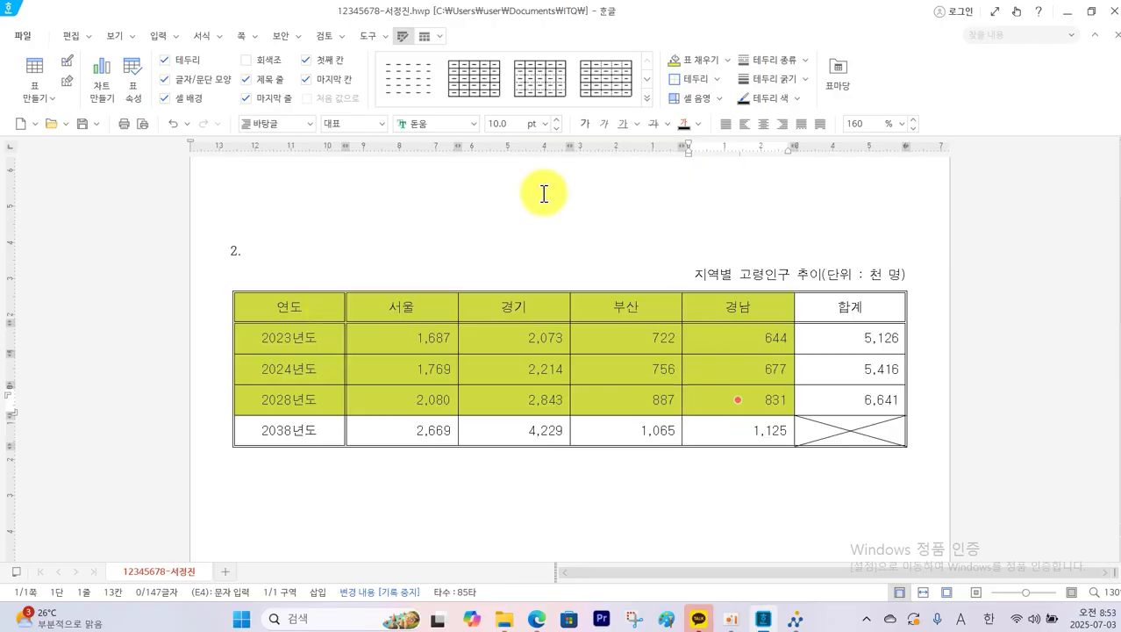
{"action": "left_click", "coordinate": [160, 37]}
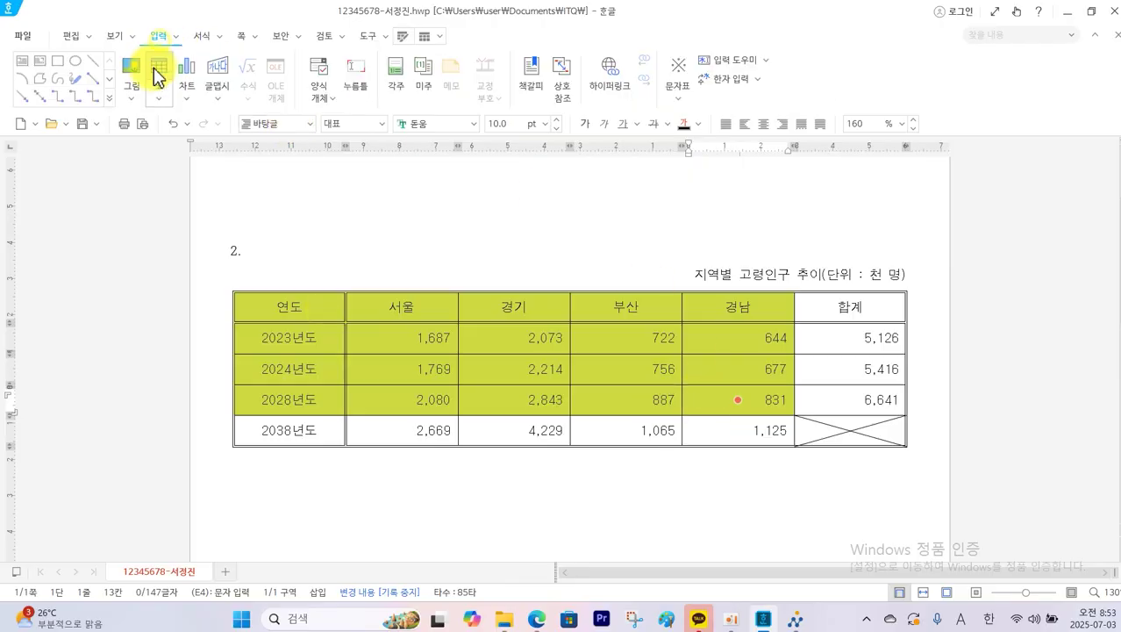
{"action": "left_click", "coordinate": [188, 102]}
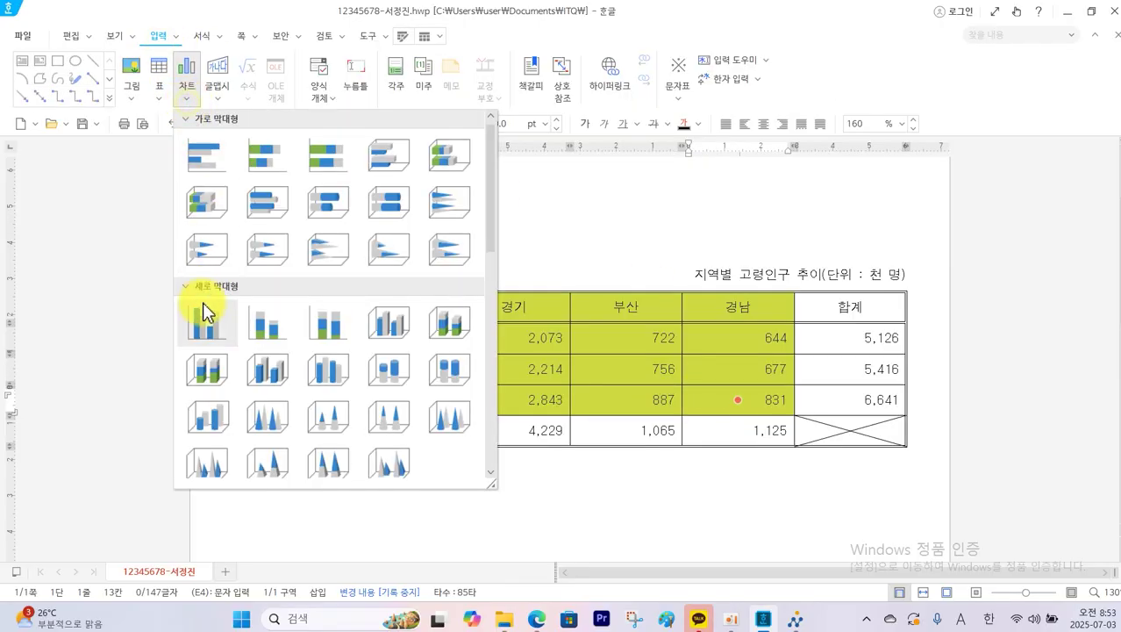
{"action": "left_click", "coordinate": [211, 333]}
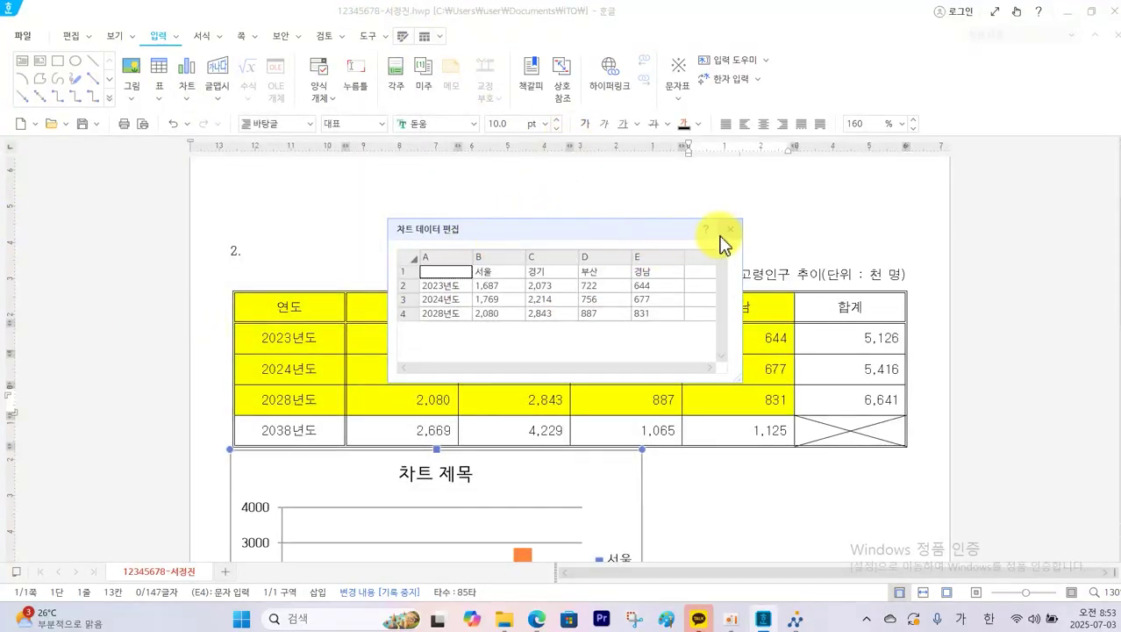
{"action": "left_click", "coordinate": [730, 232]}
Step: Widen the chart to match the table's full width and increase its height by about a quarter
{"action": "scroll", "coordinate": [718, 396], "scroll_direction": "down", "scroll_amount": 2}
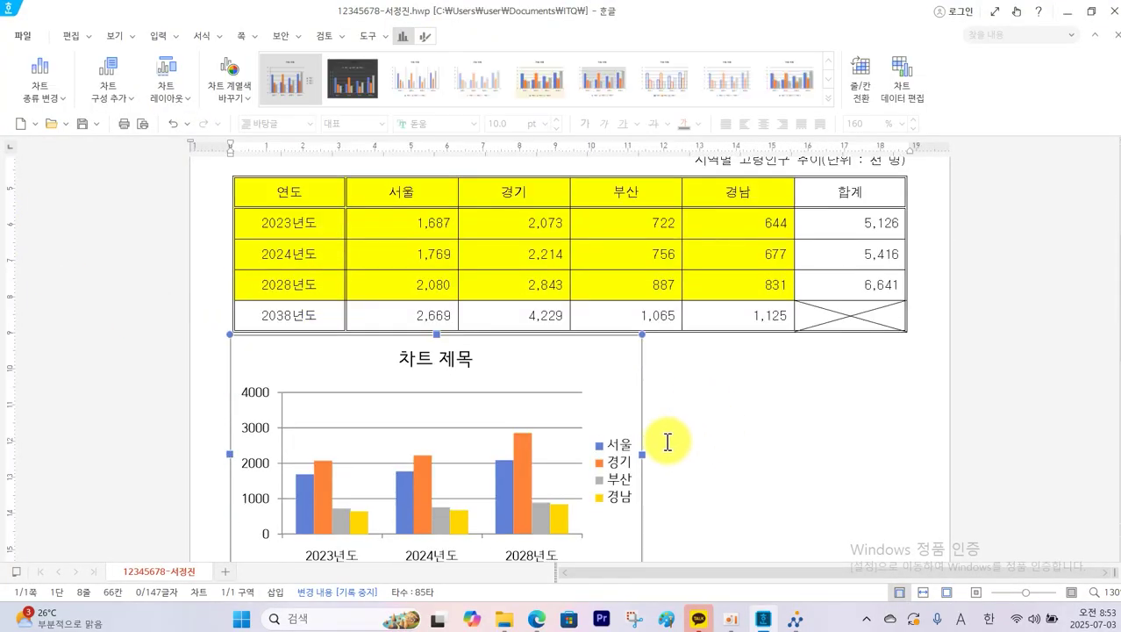
{"action": "left_click_drag", "start_coordinate": [644, 457], "coordinate": [906, 458]}
{"action": "scroll", "coordinate": [905, 465], "scroll_direction": "down", "scroll_amount": 2}
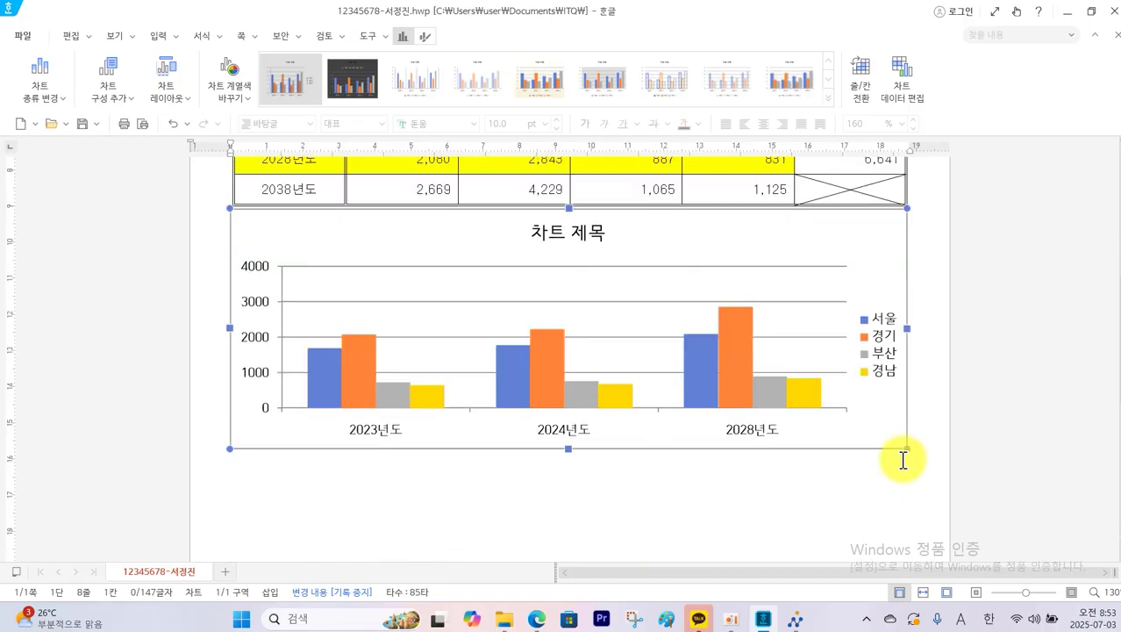
{"action": "left_click_drag", "start_coordinate": [572, 448], "coordinate": [570, 509]}
Step: Compare with the expected chart output in the exam PDF in Edge and remove the primary major horizontal gridlines from the Hangul chart
{"action": "left_click", "coordinate": [539, 621]}
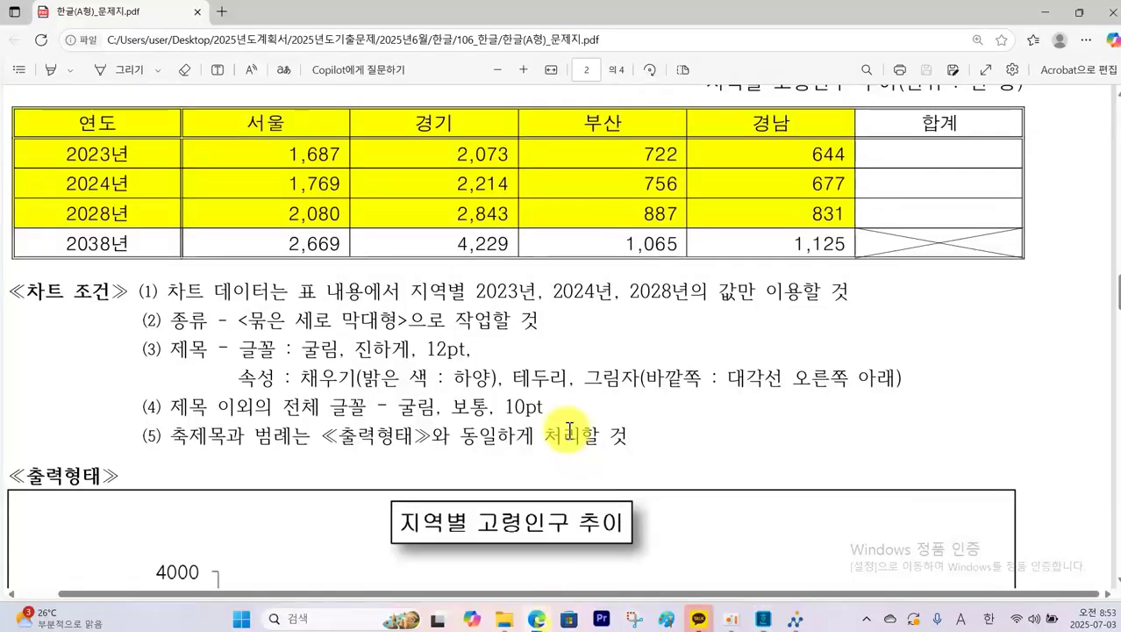
{"action": "scroll", "coordinate": [576, 488], "scroll_direction": "down", "scroll_amount": 3}
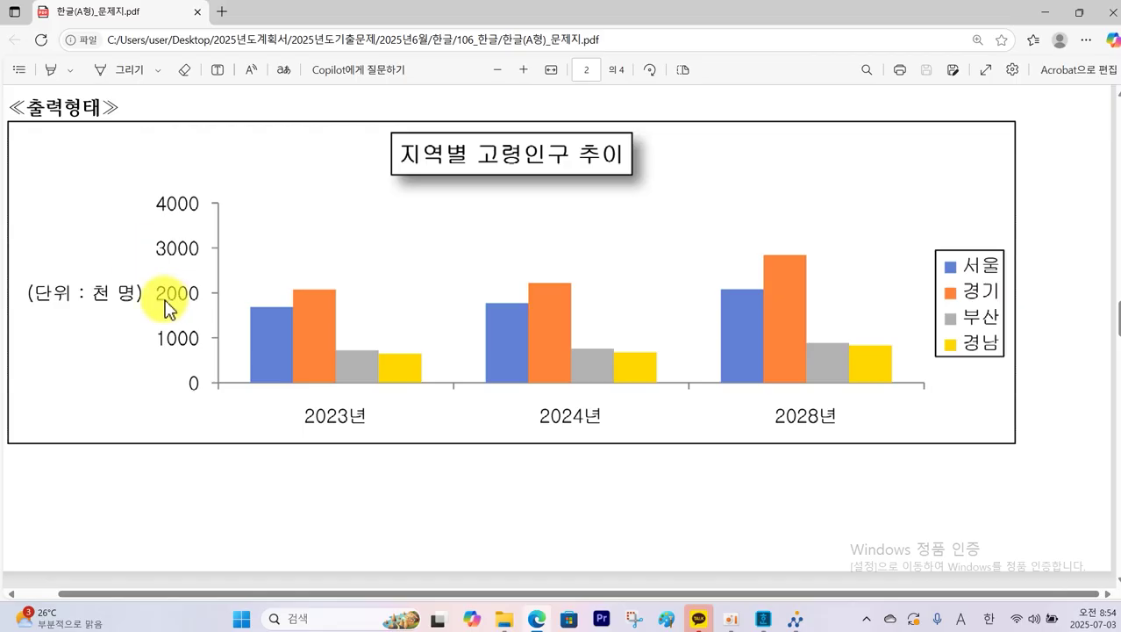
{"action": "left_click", "coordinate": [762, 621]}
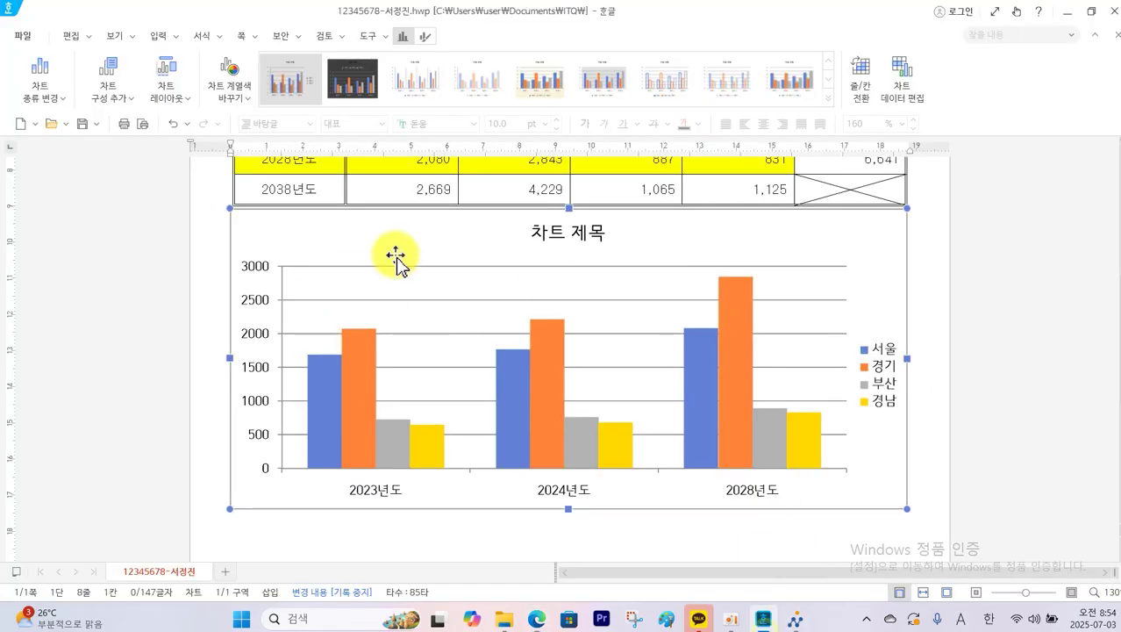
{"action": "left_click", "coordinate": [109, 93]}
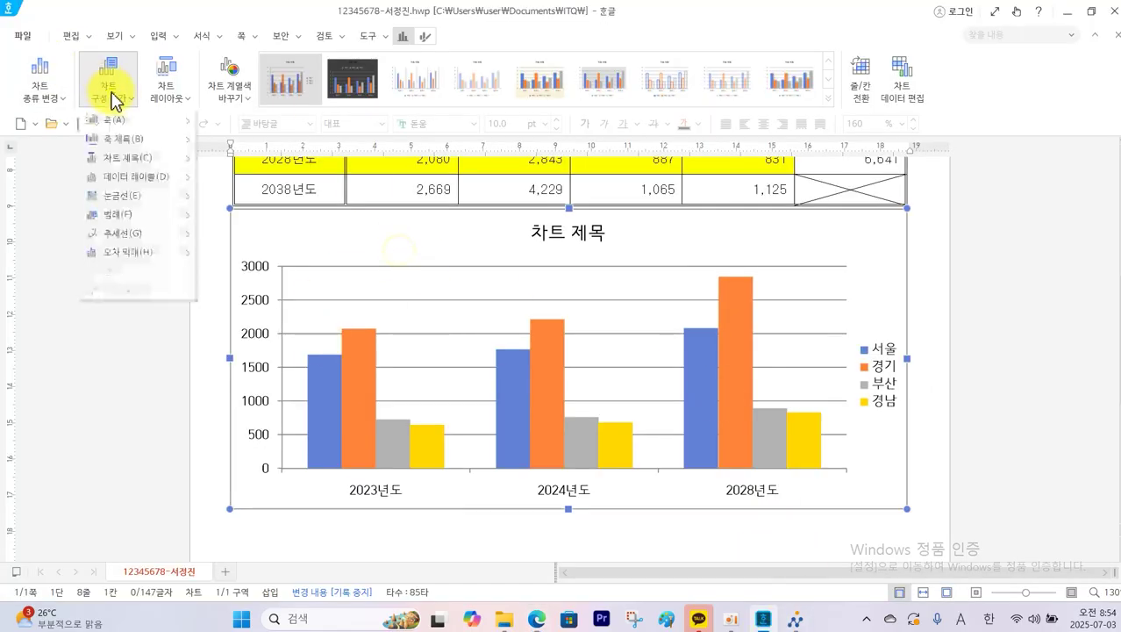
{"action": "mouse_move", "coordinate": [133, 198]}
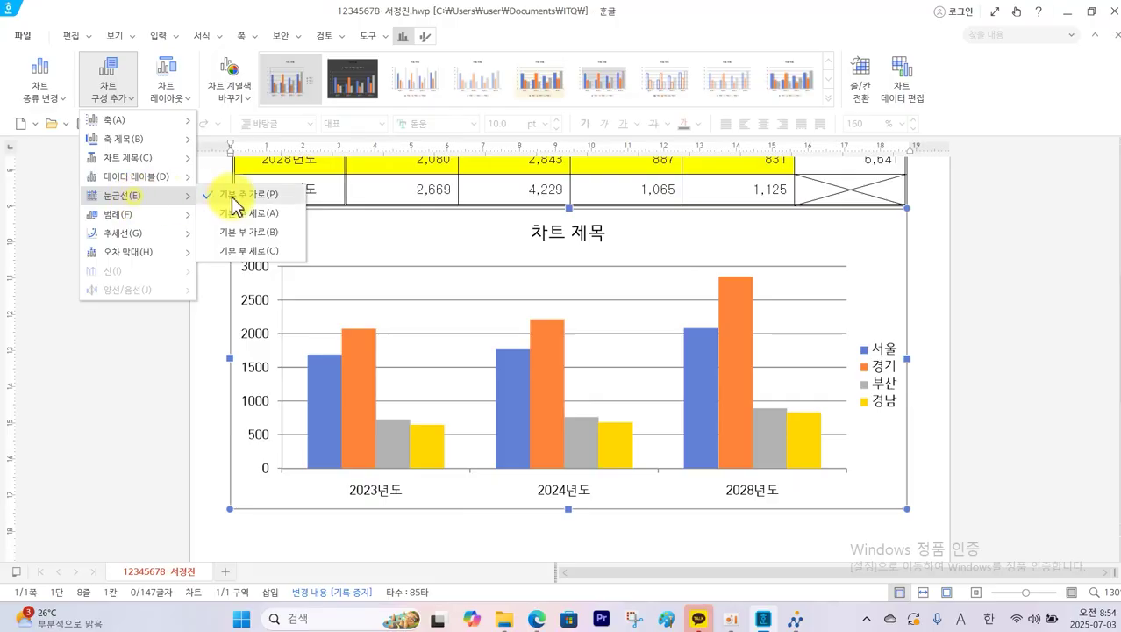
{"action": "left_click", "coordinate": [217, 195]}
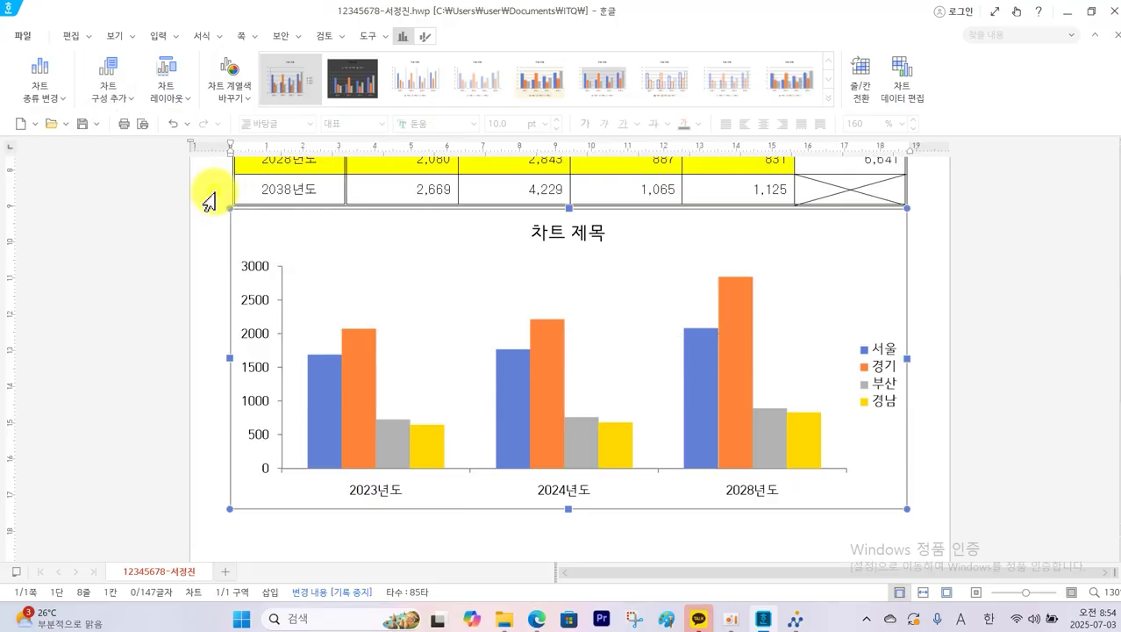
Step: Add a primary vertical axis title to the chart and set its text direction to 가로 (horizontal)
{"action": "left_click", "coordinate": [123, 101]}
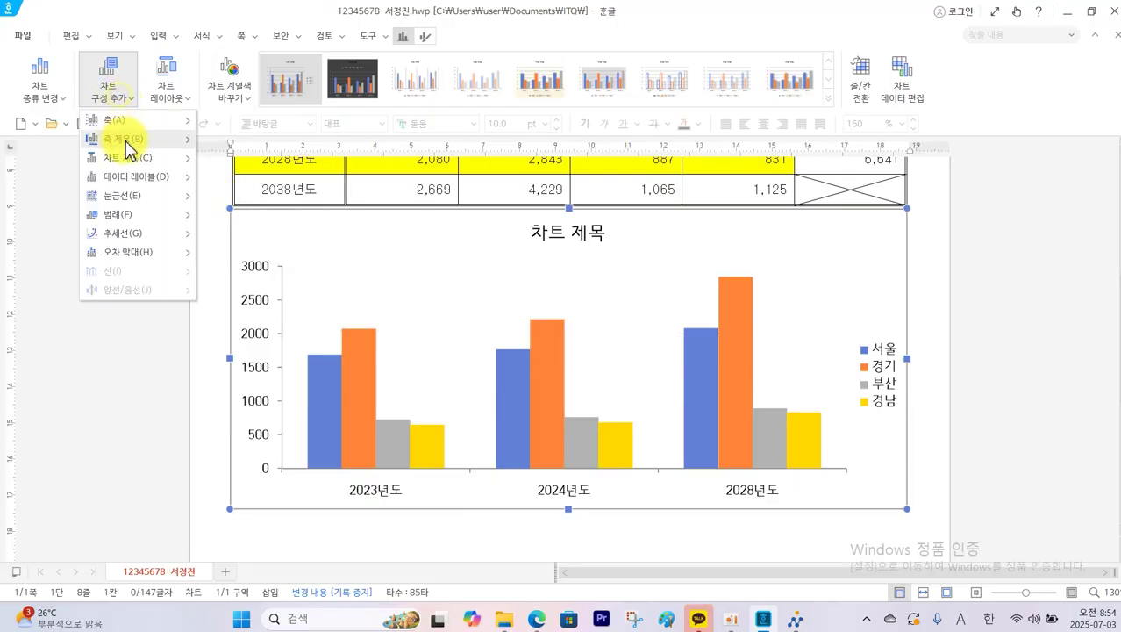
{"action": "mouse_move", "coordinate": [130, 148]}
{"action": "left_click", "coordinate": [232, 167]}
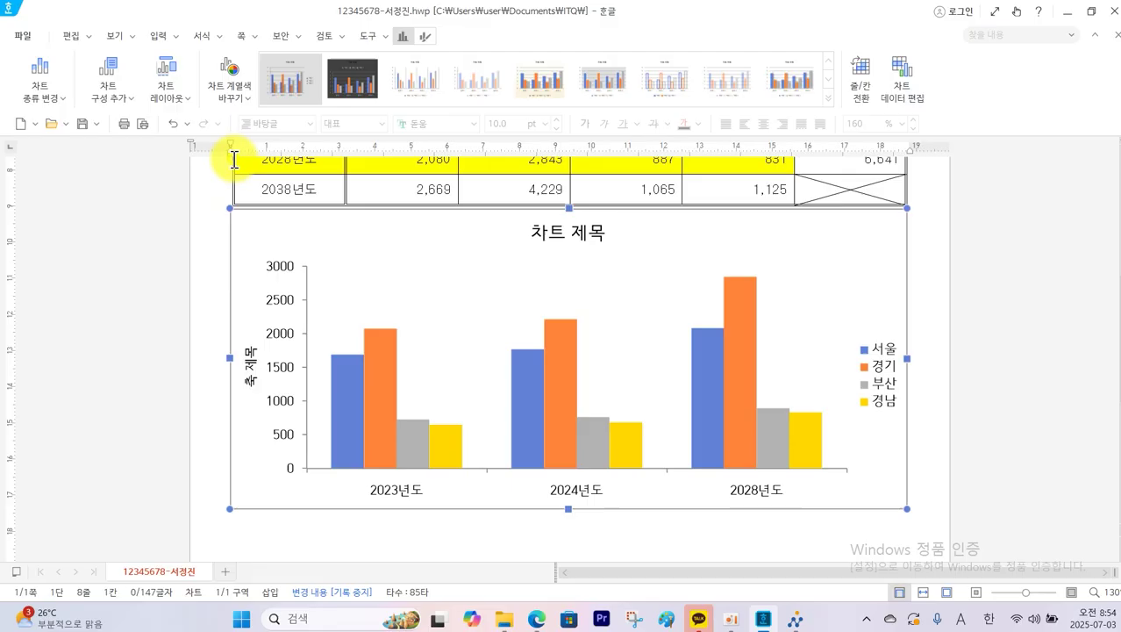
{"action": "double_click", "coordinate": [252, 373]}
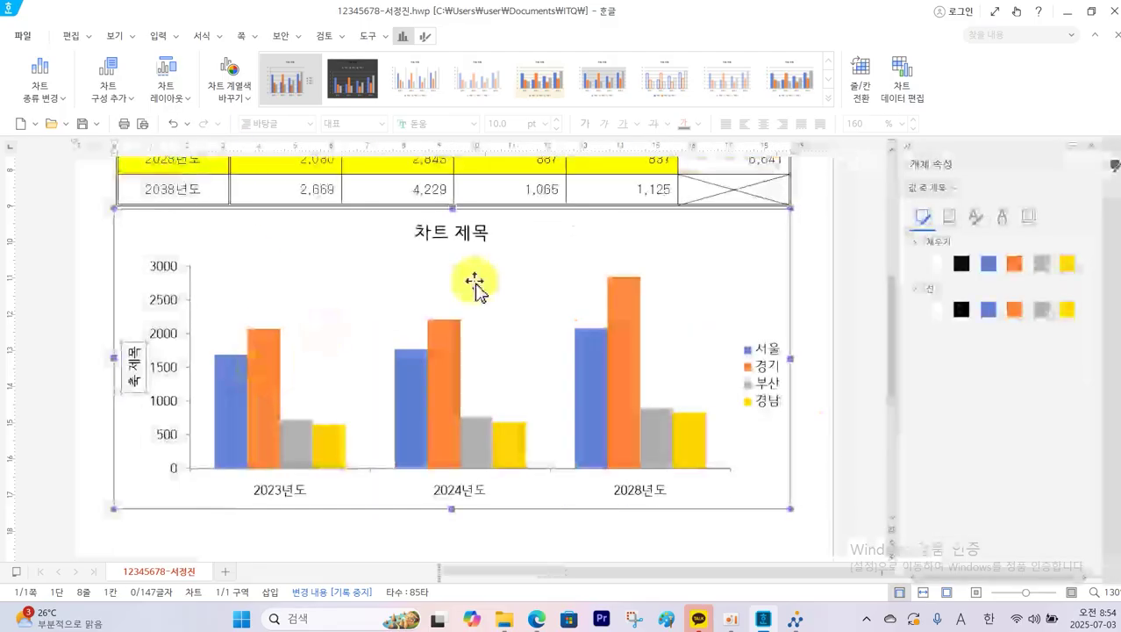
{"action": "left_click", "coordinate": [1033, 218]}
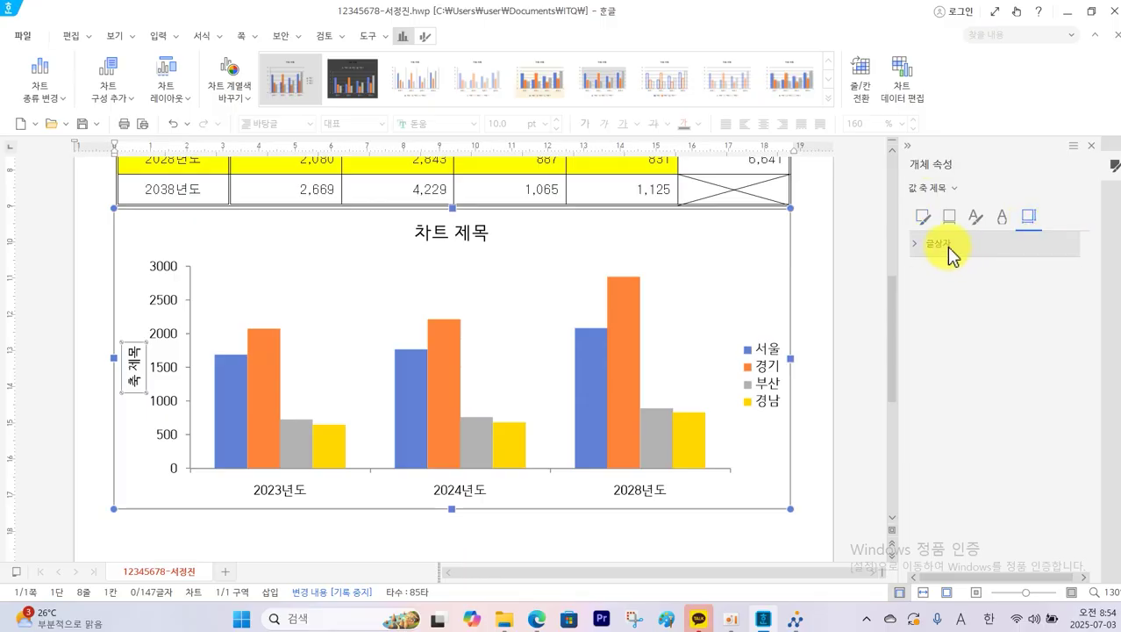
{"action": "left_click", "coordinate": [953, 248]}
{"action": "left_click", "coordinate": [1009, 274]}
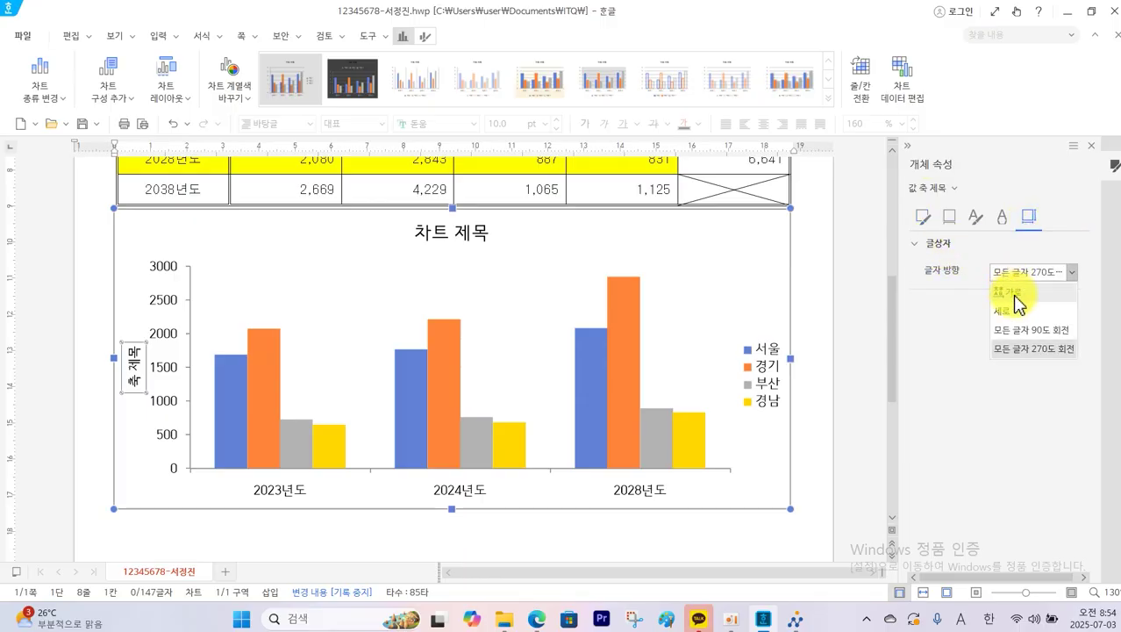
{"action": "left_click", "coordinate": [1011, 293]}
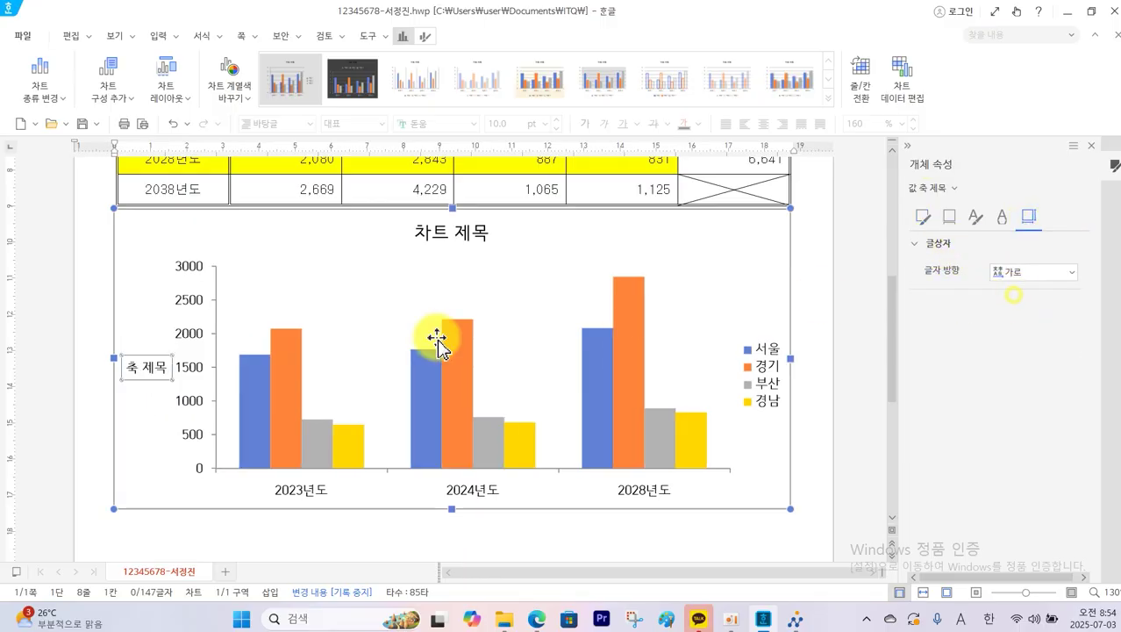
Step: Select the chart title, and examine the font conditions for the title and the remaining chart text in the exam PDF in Edge
{"action": "left_click", "coordinate": [460, 241]}
{"action": "left_click", "coordinate": [537, 619]}
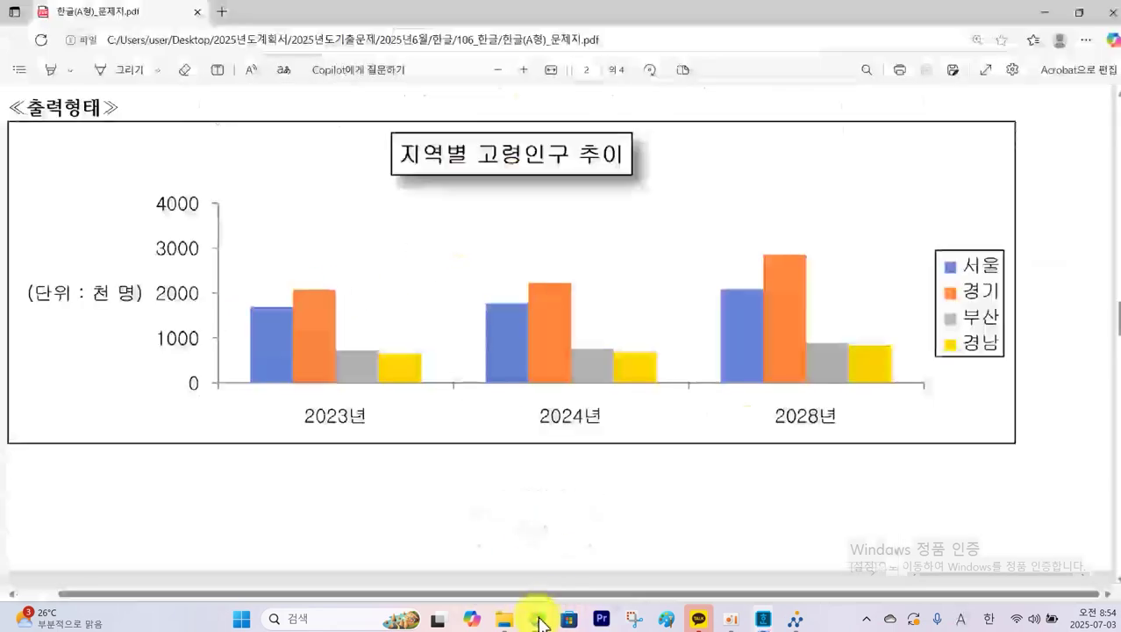
{"action": "scroll", "coordinate": [504, 508], "scroll_direction": "up", "scroll_amount": 3}
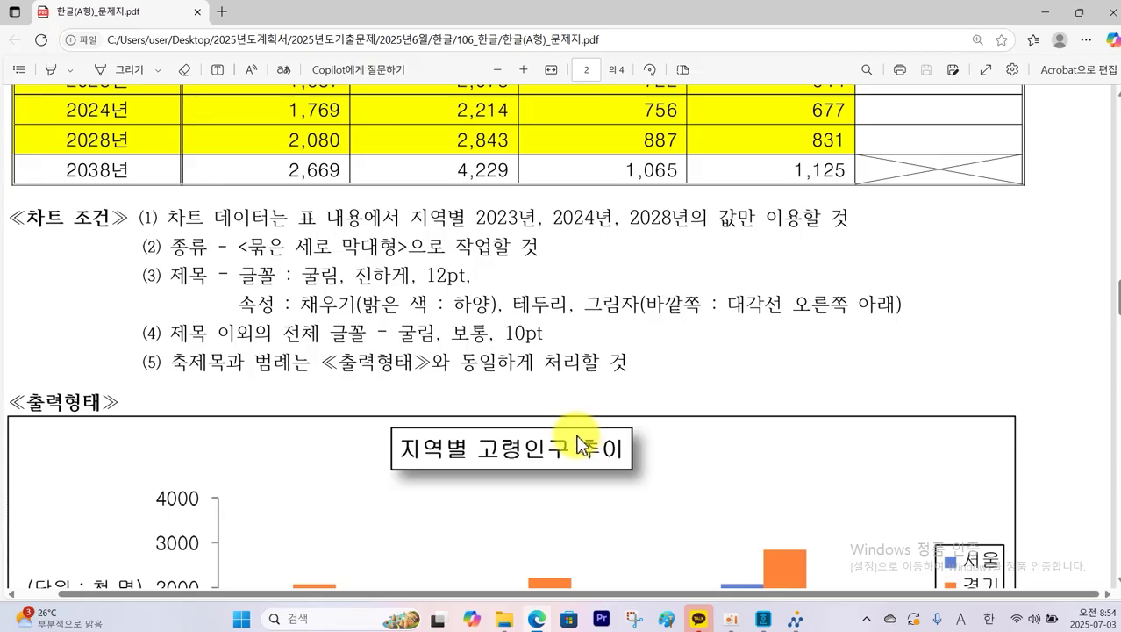
{"action": "left_click_drag", "start_coordinate": [349, 408], "coordinate": [681, 491]}
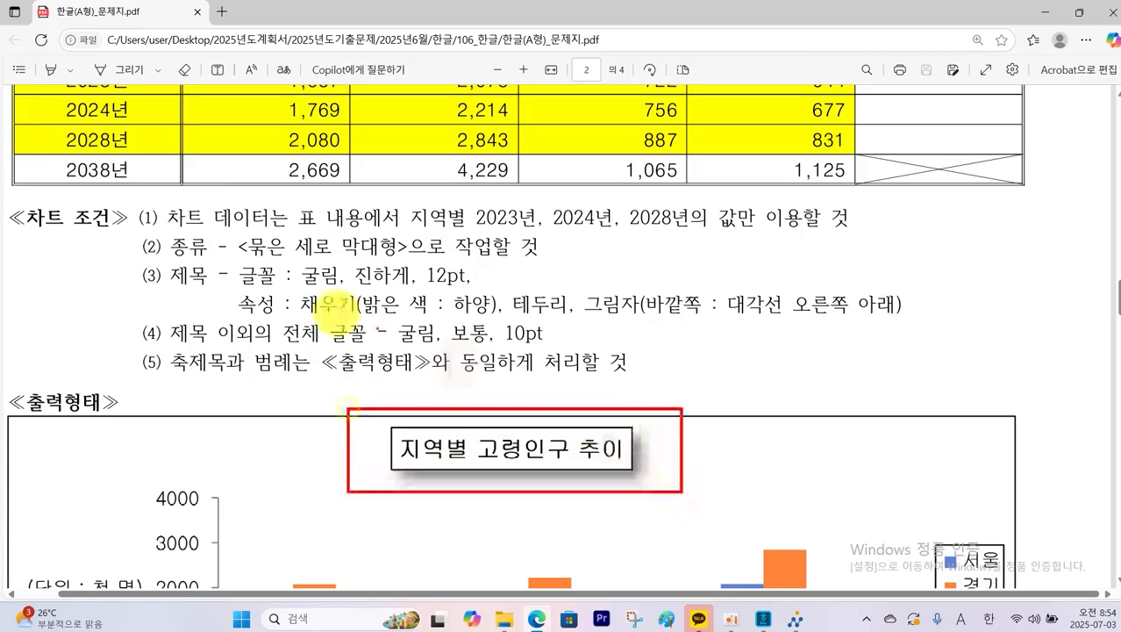
{"action": "mouse_move", "coordinate": [156, 274]}
{"action": "left_mouse_down"}
{"action": "mouse_move", "coordinate": [302, 443]}
{"action": "mouse_move", "coordinate": [355, 451]}
{"action": "mouse_move", "coordinate": [299, 469]}
{"action": "left_mouse_up"}
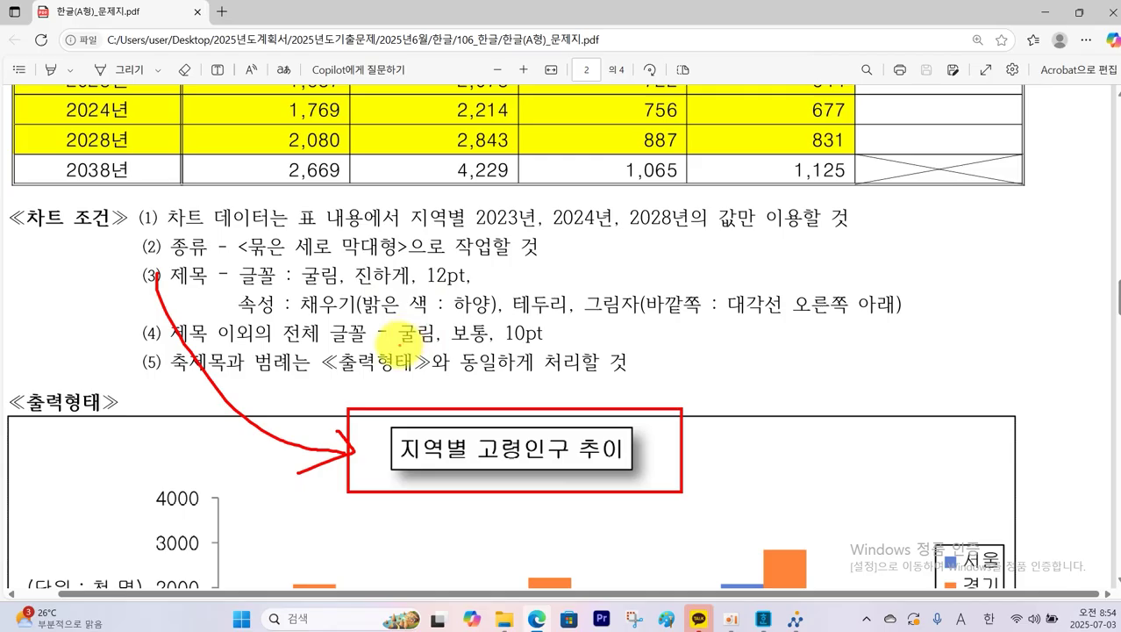
{"action": "left_click_drag", "start_coordinate": [399, 344], "coordinate": [547, 343]}
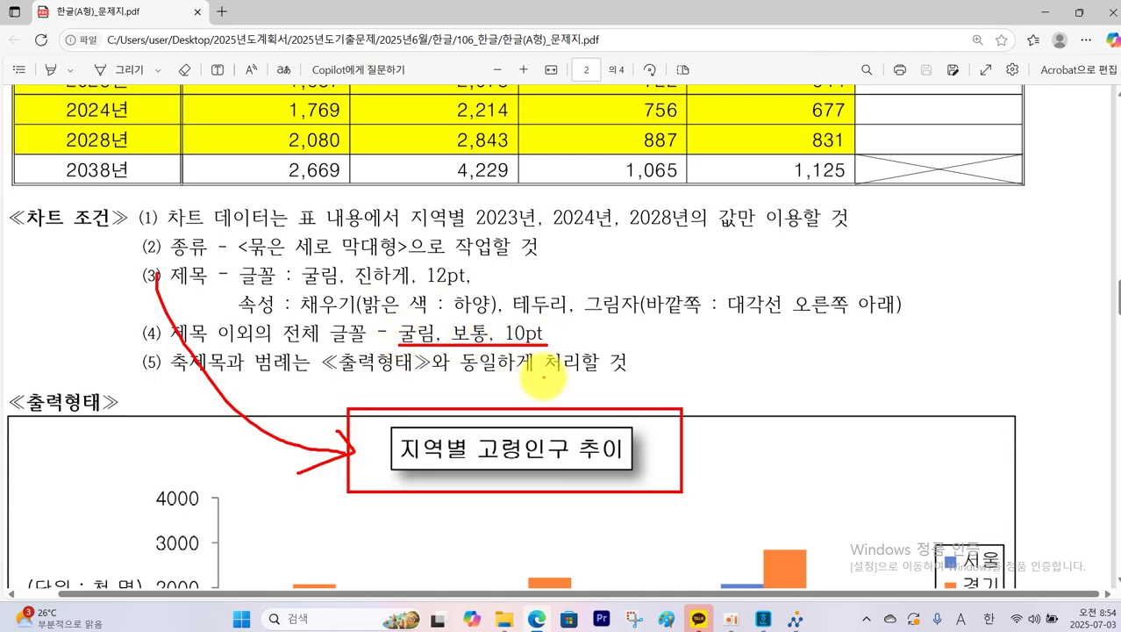
{"action": "key", "text": "Escape"}
Step: In Hangul, change the chart title to "지역별 고령인구 추이" with the Korean font 굴림, bold, 12 pt
{"action": "left_click", "coordinate": [762, 619]}
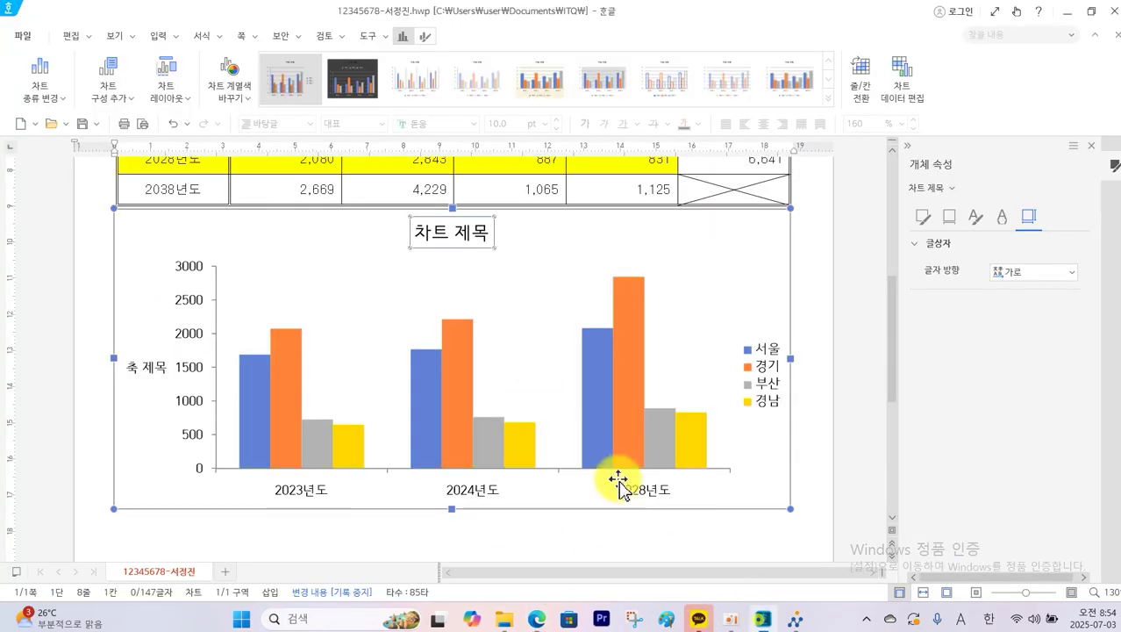
{"action": "right_click", "coordinate": [474, 238]}
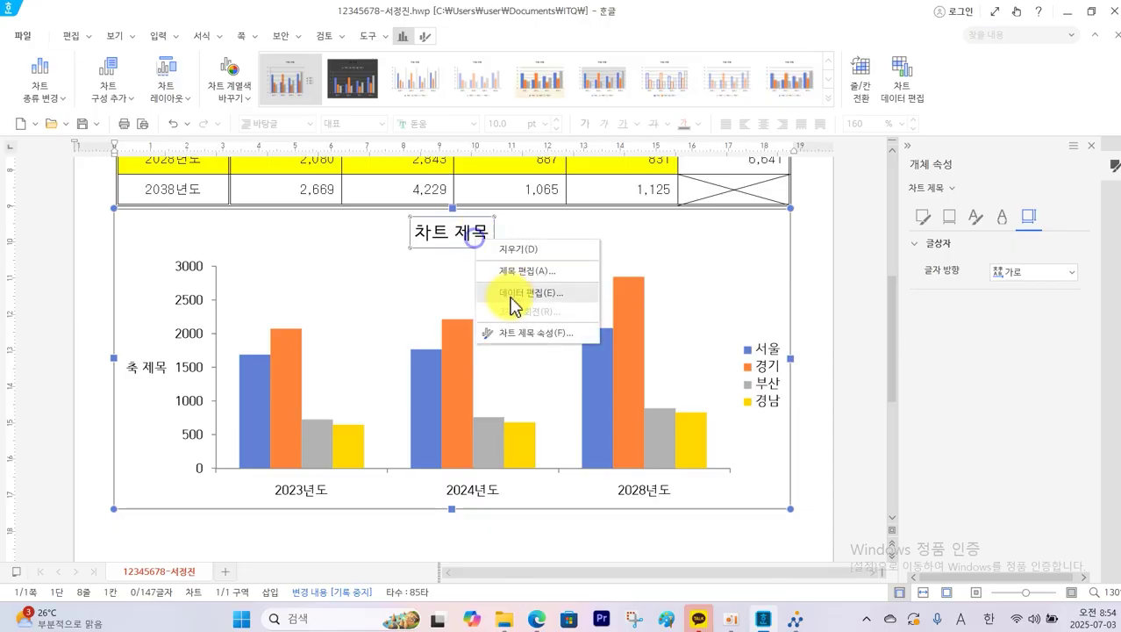
{"action": "left_click", "coordinate": [505, 271]}
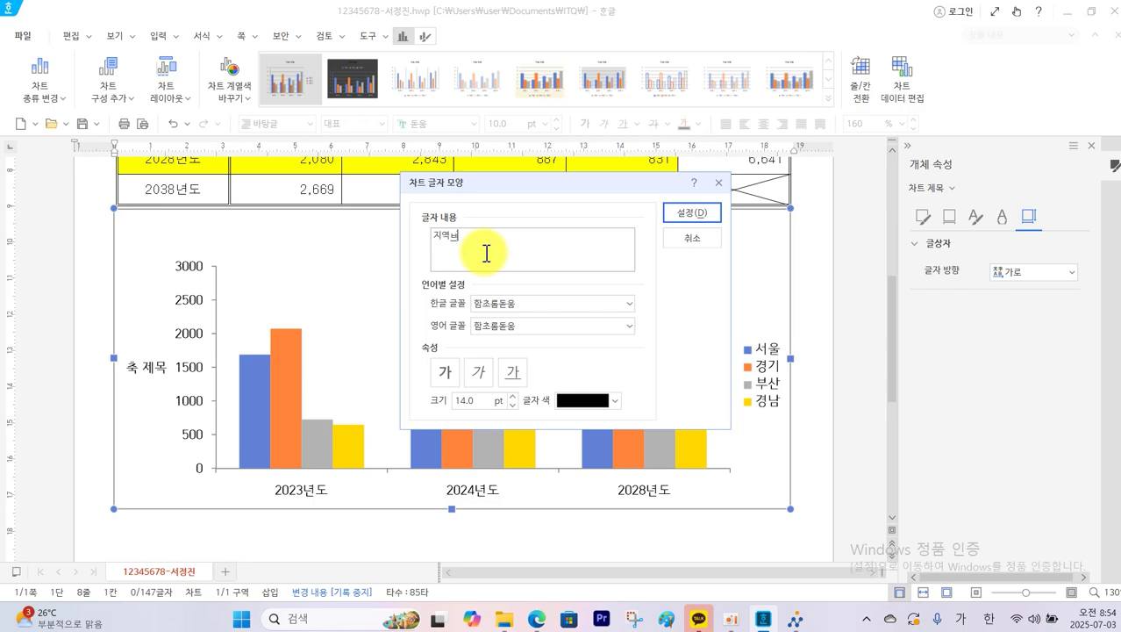
{"action": "key", "text": "alt+Tab"}
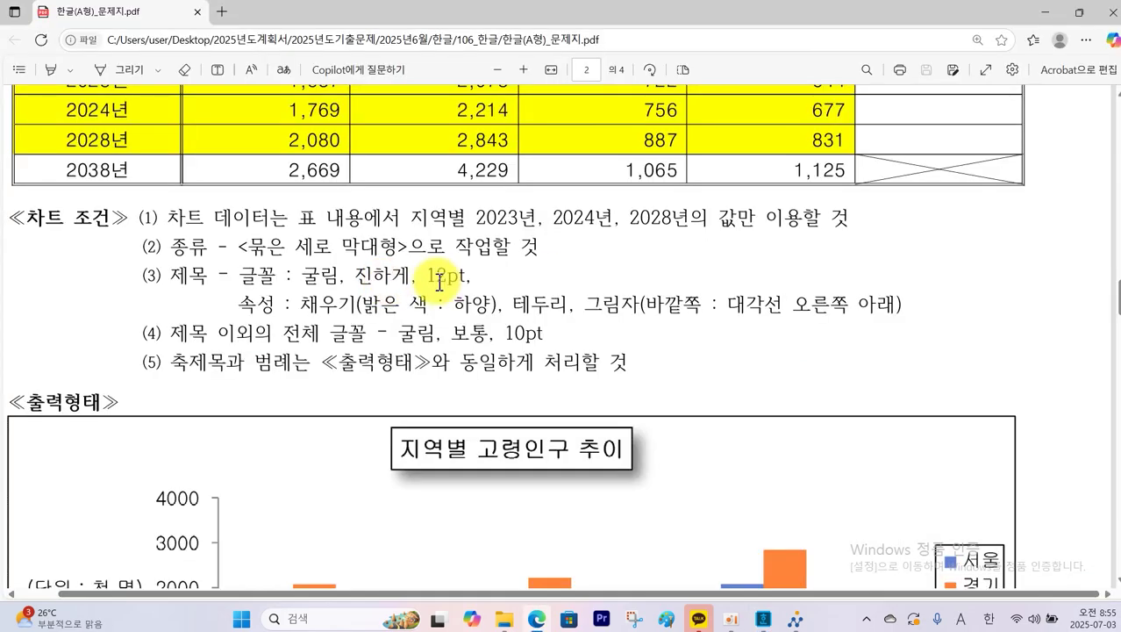
{"action": "left_click", "coordinate": [765, 620]}
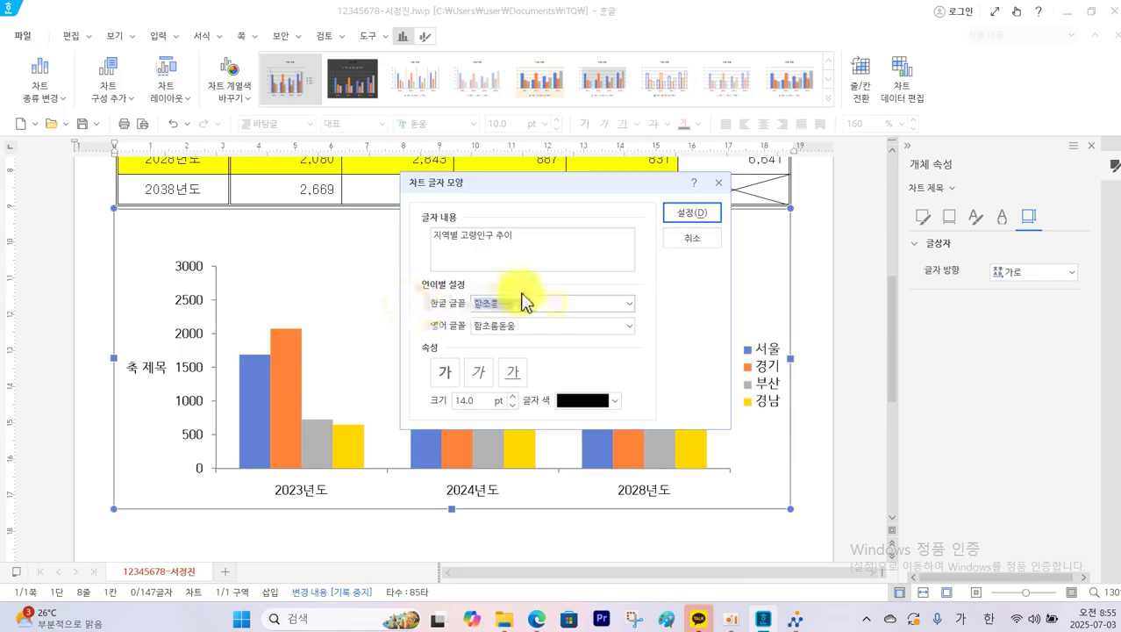
{"action": "type", "text": "ㄱ"}
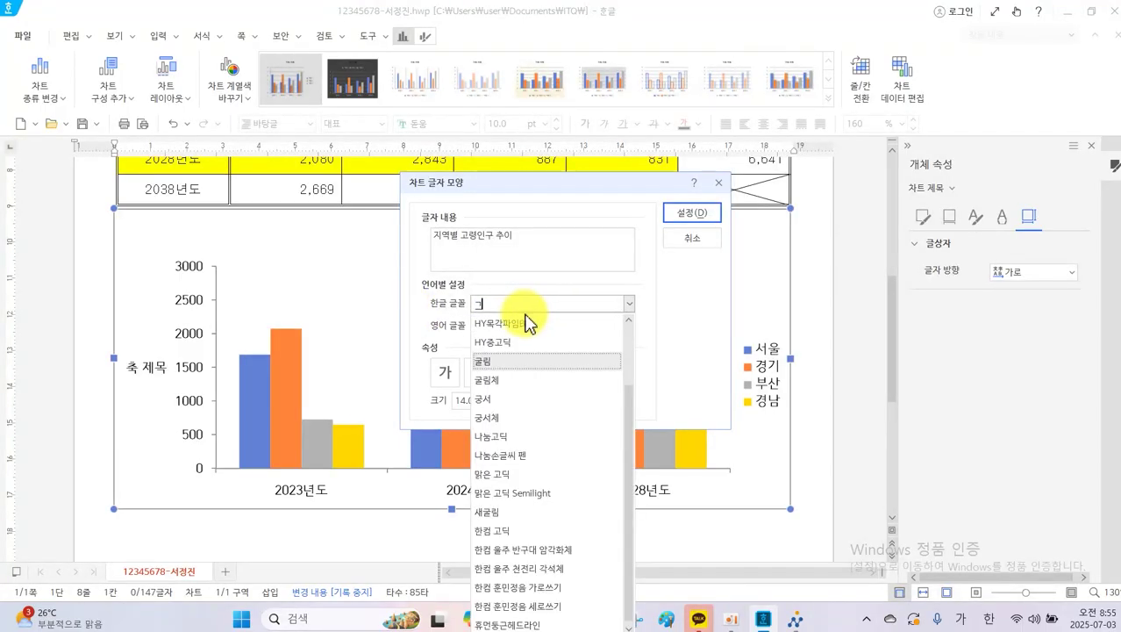
{"action": "left_click", "coordinate": [486, 363]}
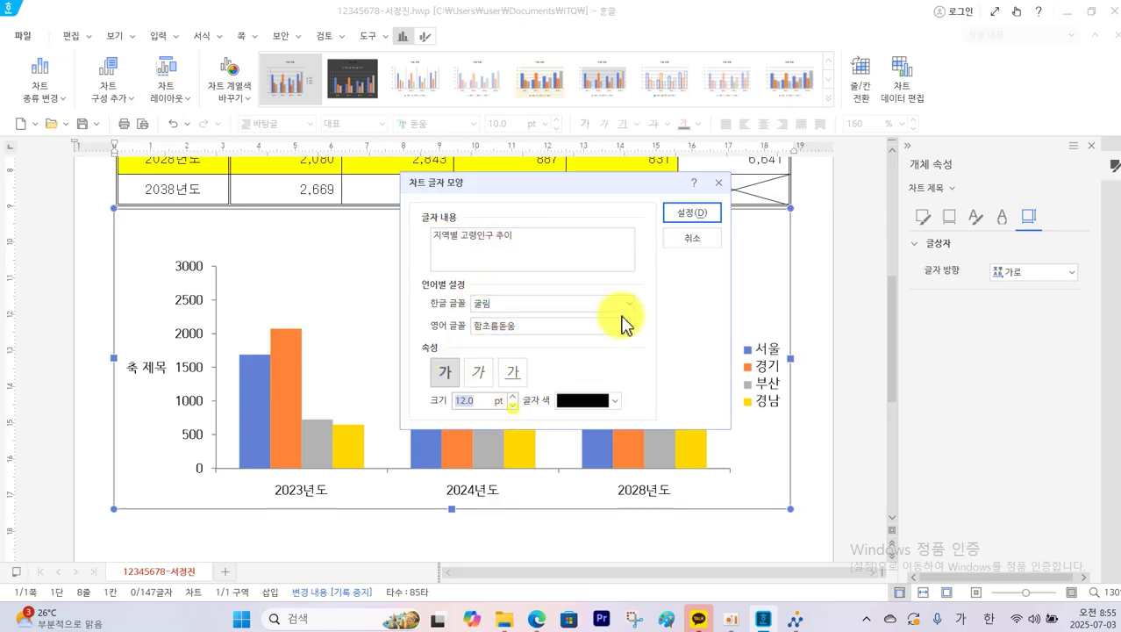
{"action": "left_click", "coordinate": [681, 218]}
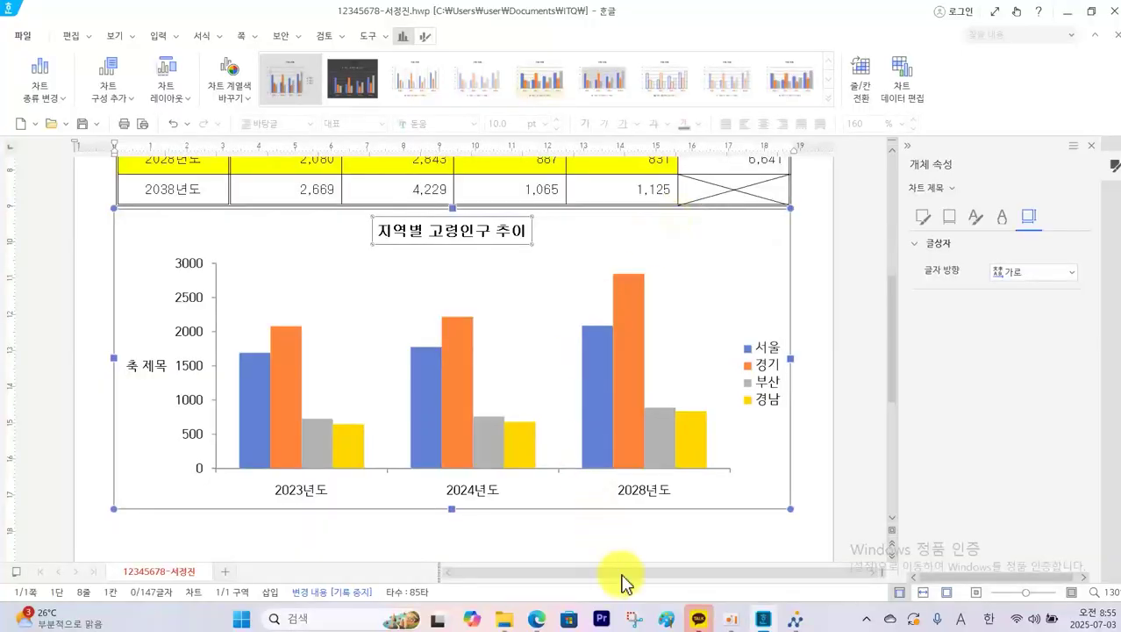
Step: Check the title's fill and border conditions in the exam PDF in Edge, and in Hangul give the chart title a white fill and black border
{"action": "left_click", "coordinate": [536, 619]}
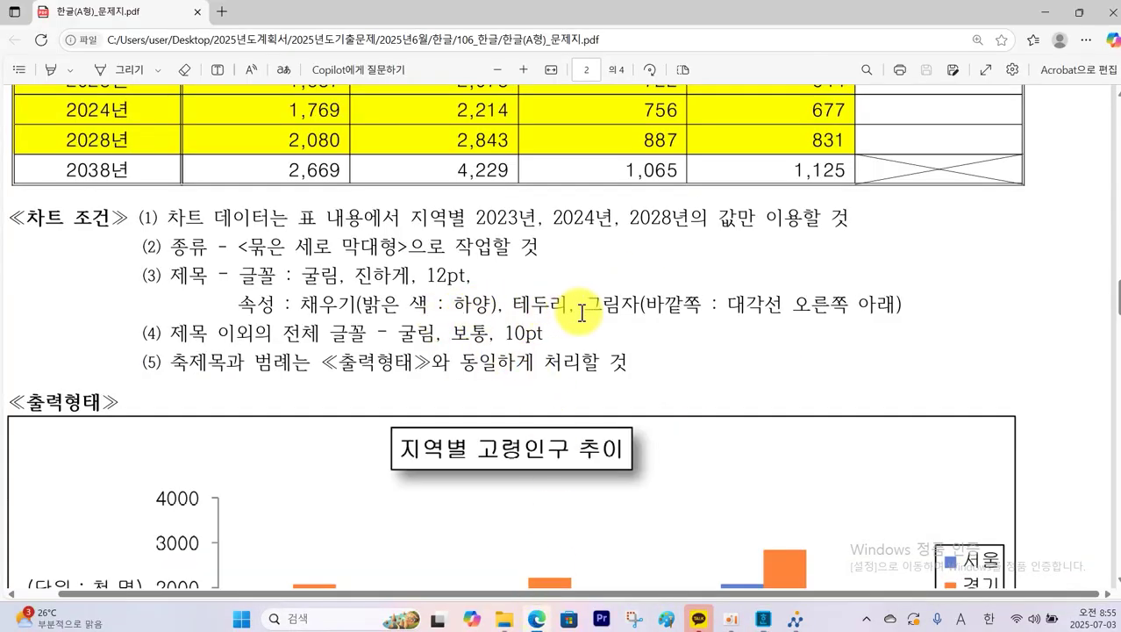
{"action": "left_click", "coordinate": [765, 620]}
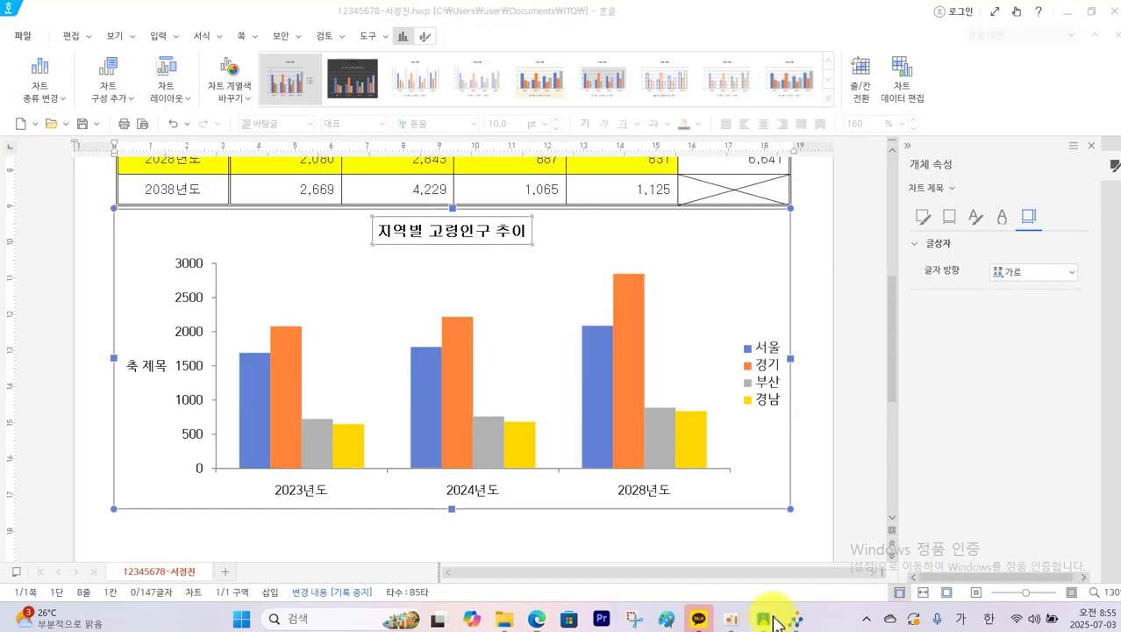
{"action": "left_click", "coordinate": [927, 219]}
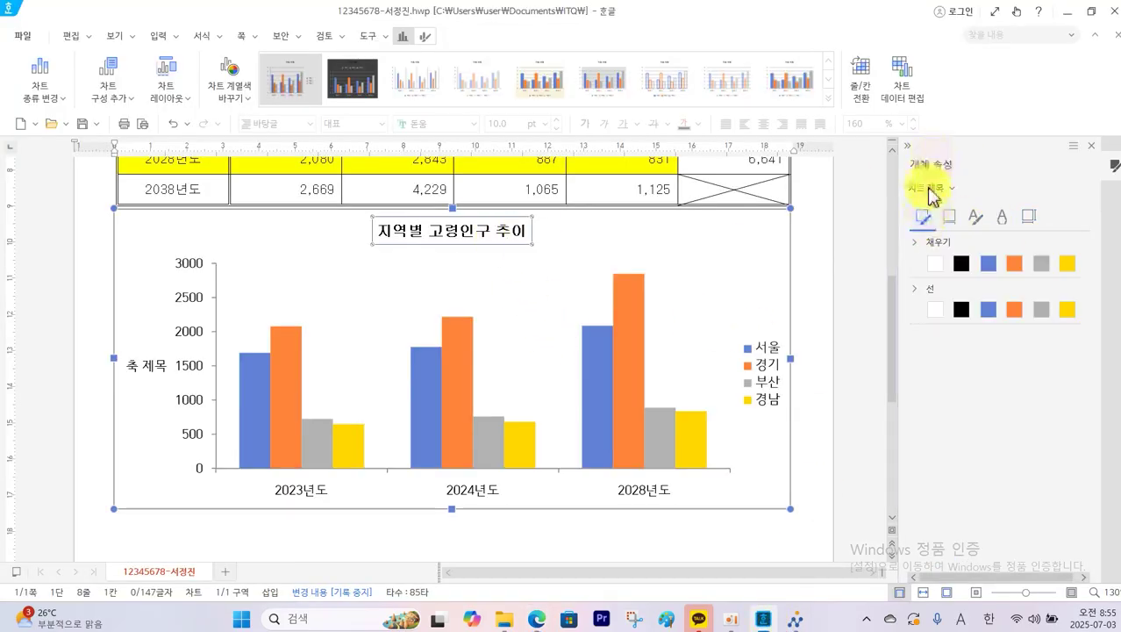
{"action": "left_click", "coordinate": [961, 309]}
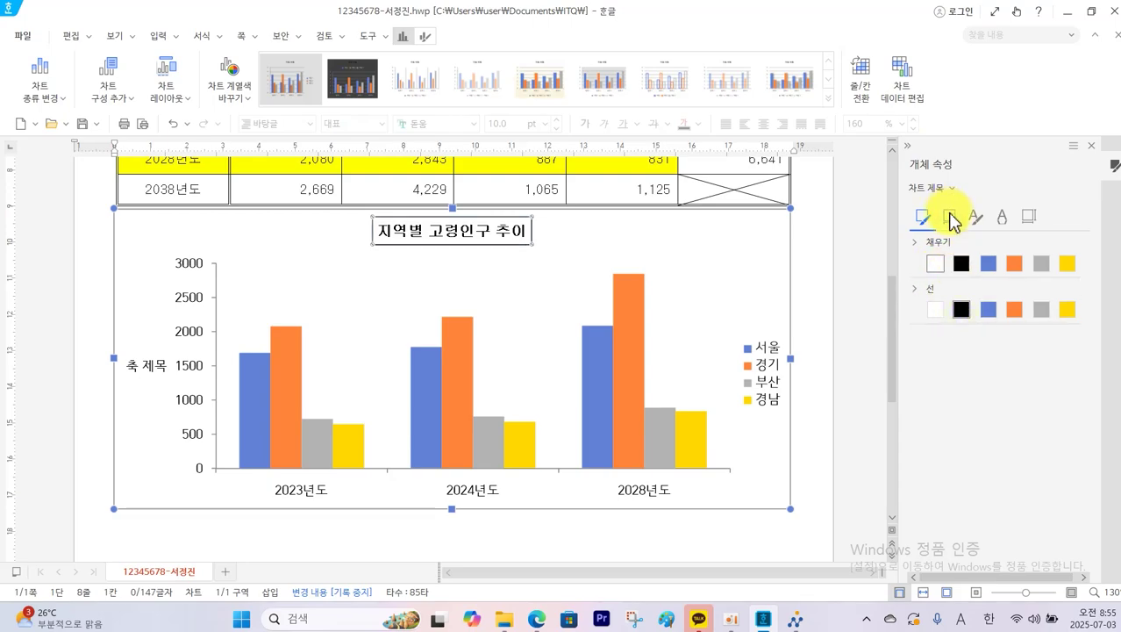
Step: Apply the outer shadow 대각선 오른쪽 아래 (diagonal lower right) to the chart title and deselect it
{"action": "left_click", "coordinate": [951, 219]}
{"action": "left_click", "coordinate": [955, 242]}
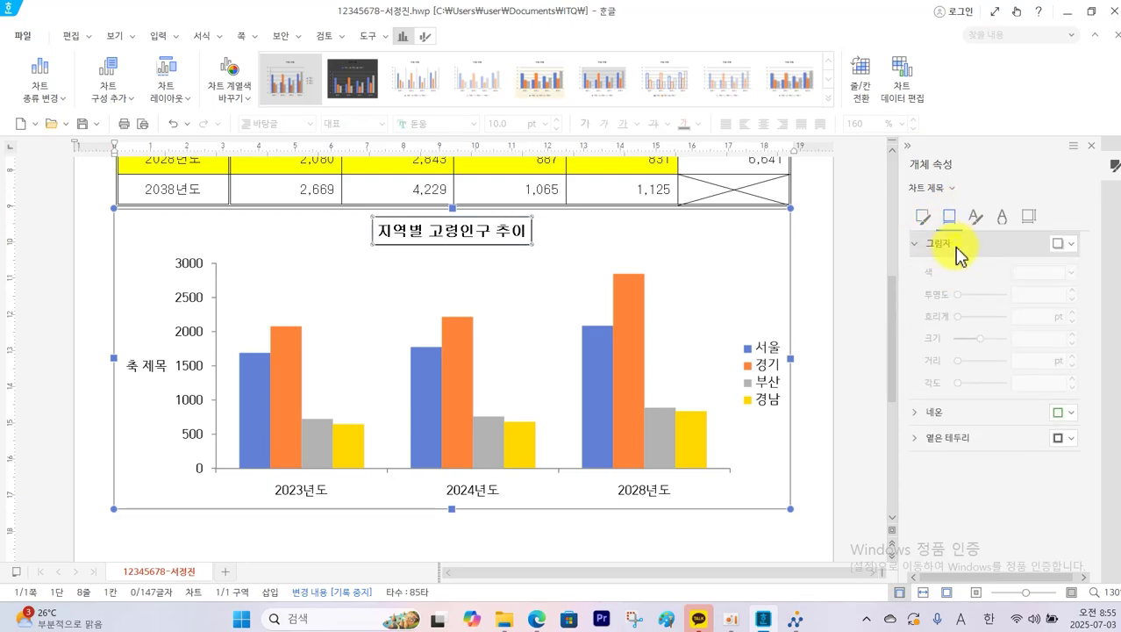
{"action": "left_click", "coordinate": [1064, 246]}
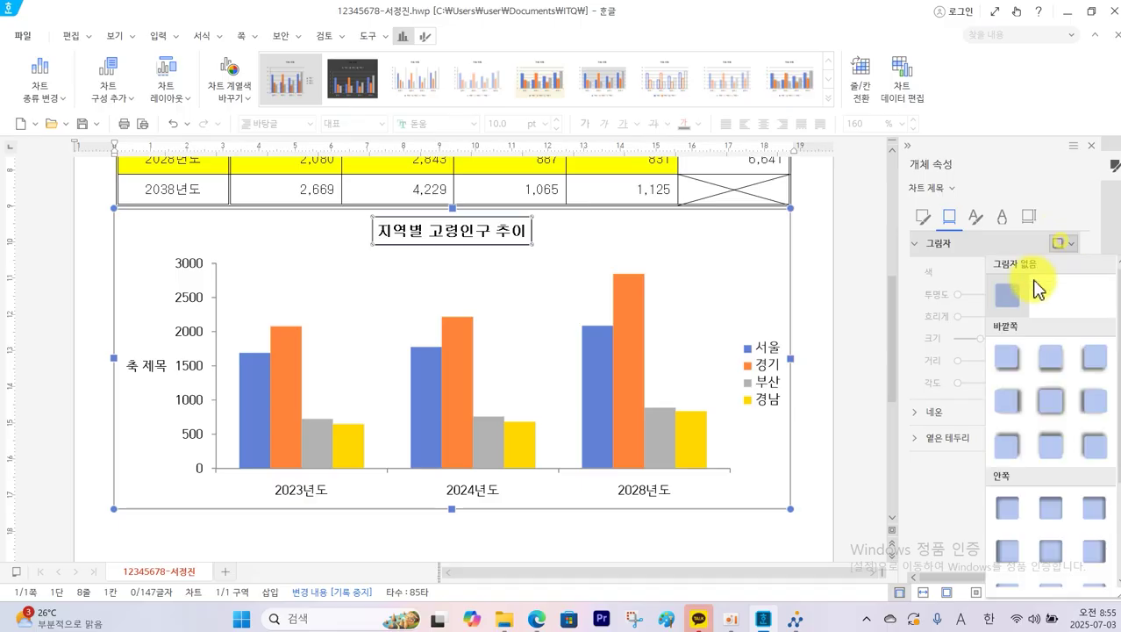
{"action": "left_click", "coordinate": [1009, 356]}
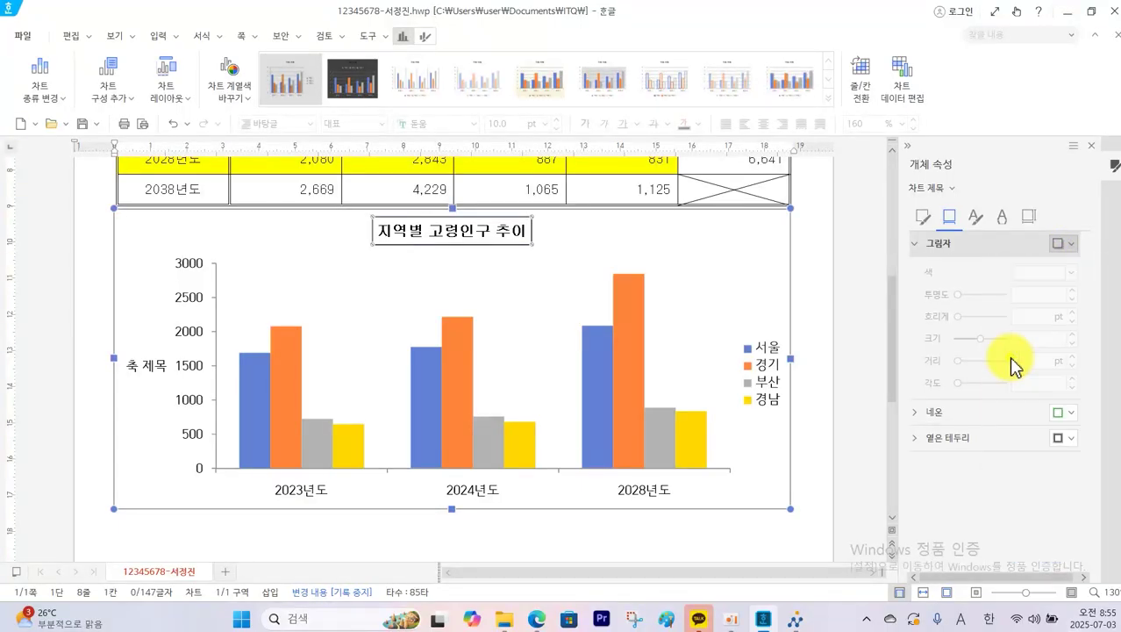
{"action": "left_click", "coordinate": [590, 252]}
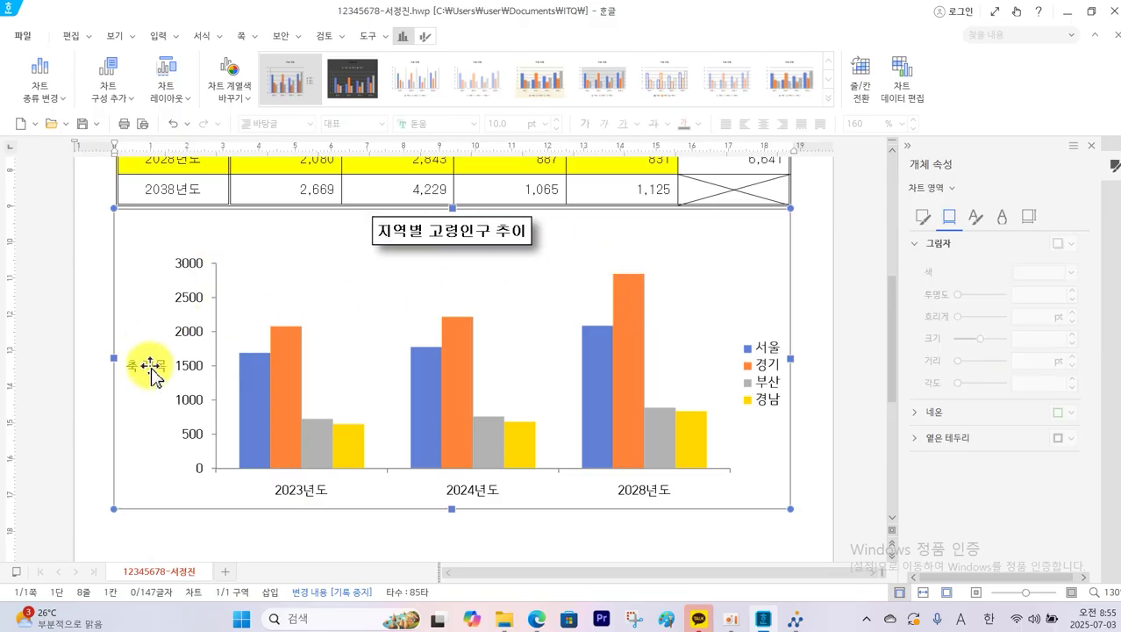
Step: Enter "(단위 : 천 명)" as the vertical axis title text and check the non-title font conditions in the exam PDF in Edge
{"action": "right_click", "coordinate": [150, 366]}
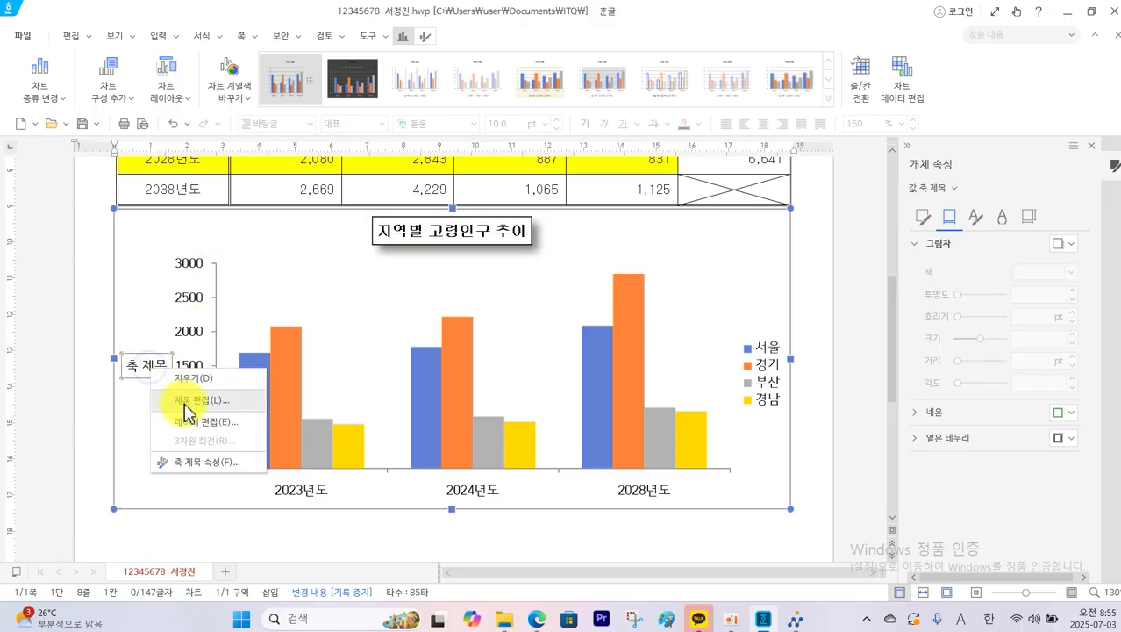
{"action": "left_click", "coordinate": [169, 402]}
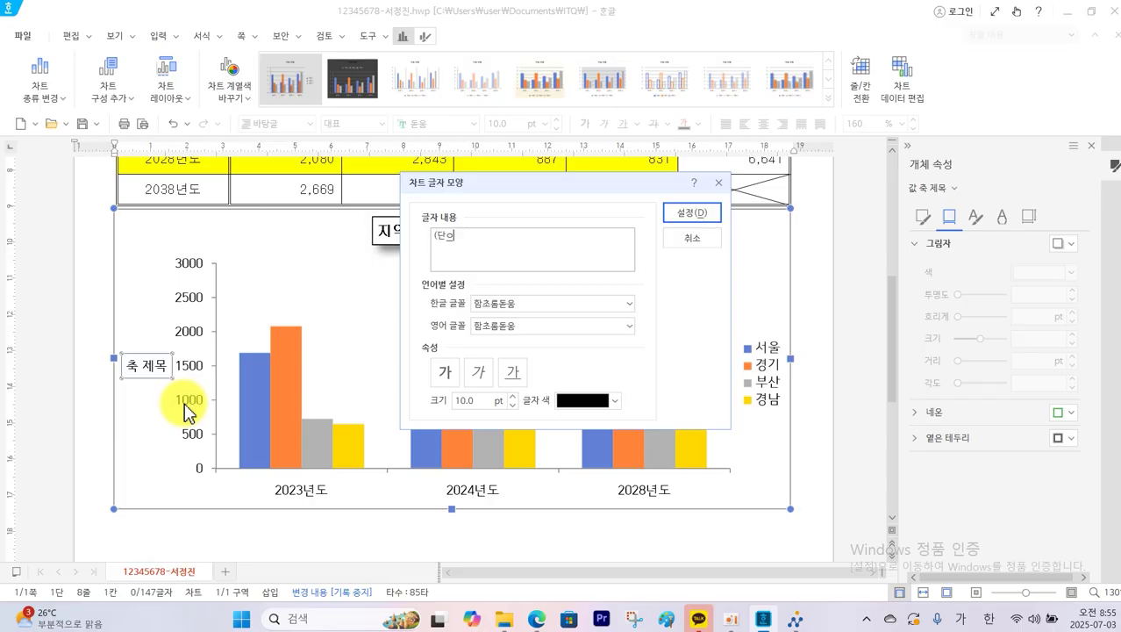
{"action": "type", "text": "(단위 : 천 명)"}
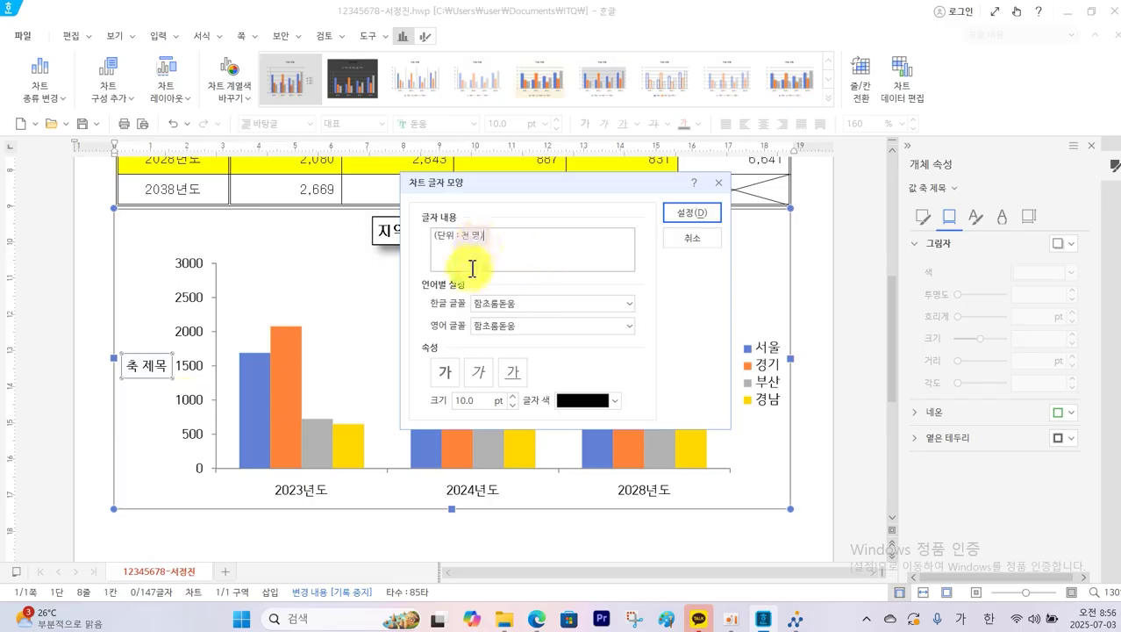
{"action": "left_click", "coordinate": [536, 617]}
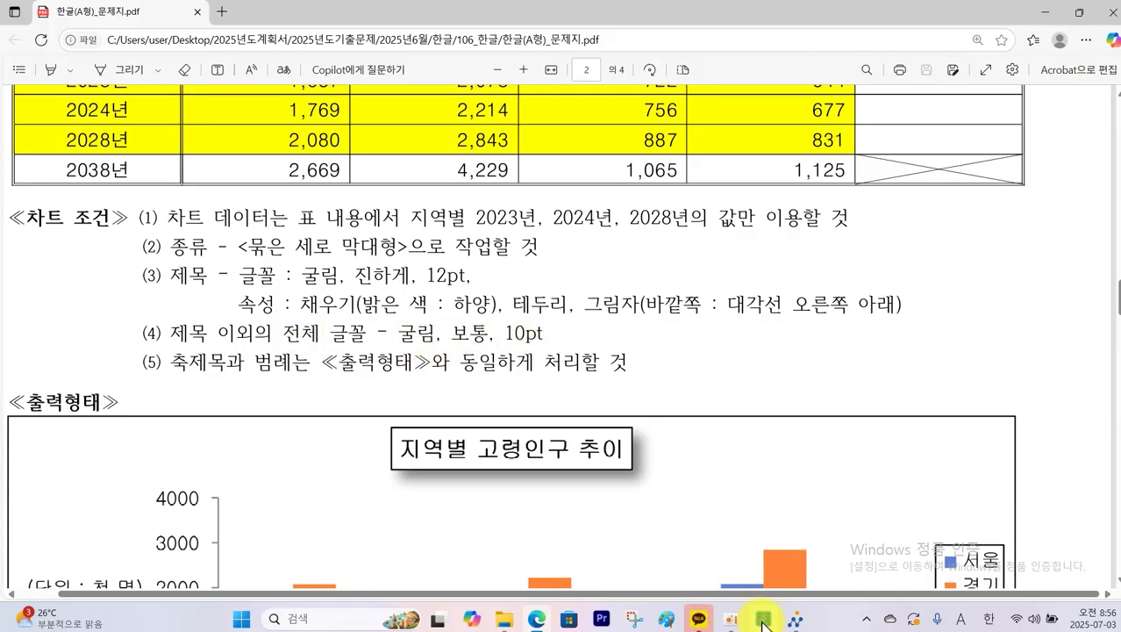
{"action": "left_click", "coordinate": [762, 622]}
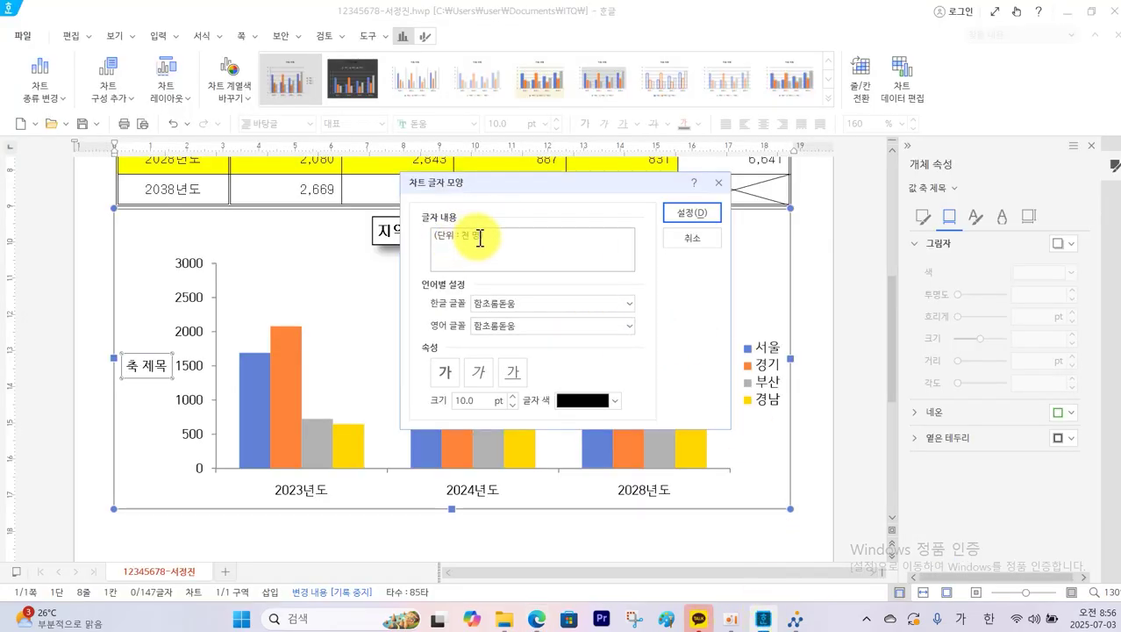
Step: In Hangul, set both the Korean and English fonts of the vertical axis title to 굴림 and apply the text settings
{"action": "left_click", "coordinate": [528, 308]}
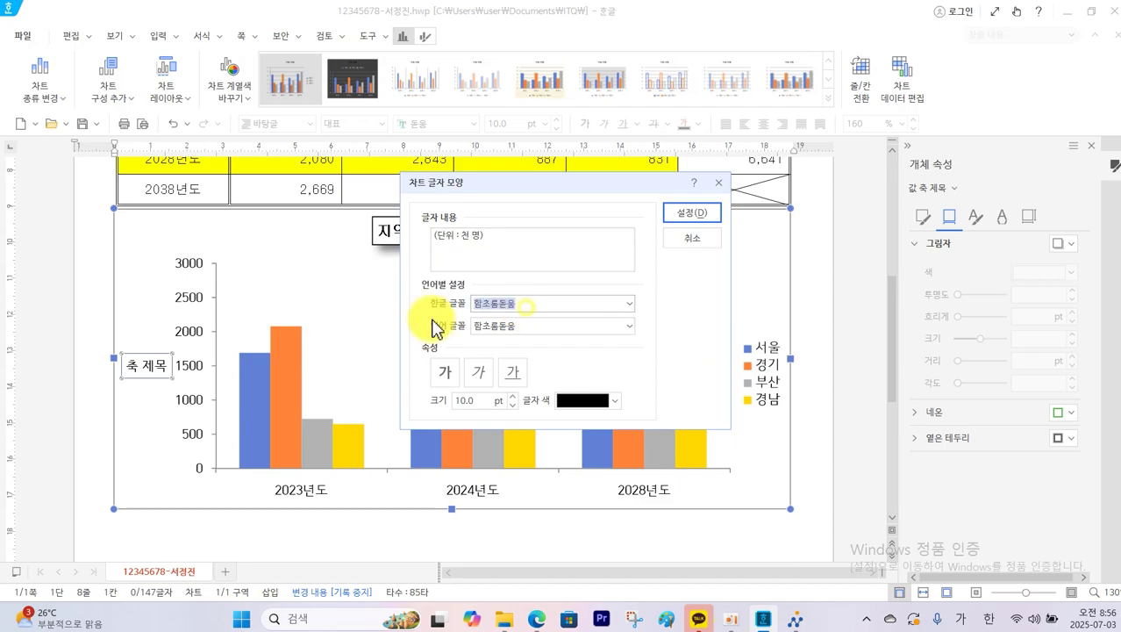
{"action": "type", "text": "ㄱ"}
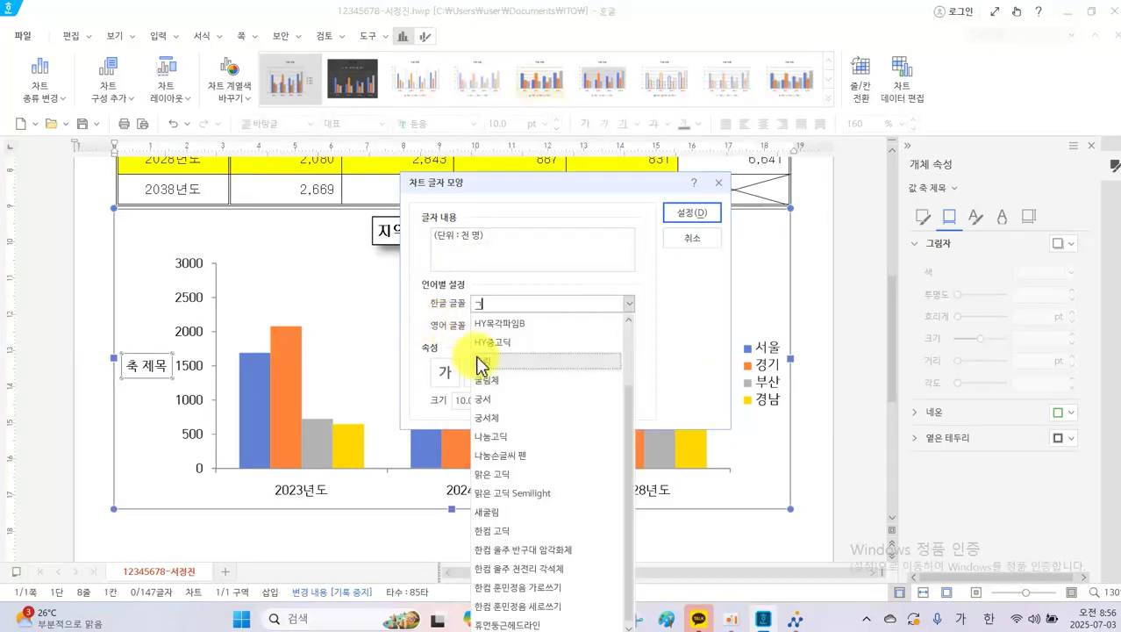
{"action": "left_click", "coordinate": [500, 367]}
{"action": "left_click", "coordinate": [524, 326]}
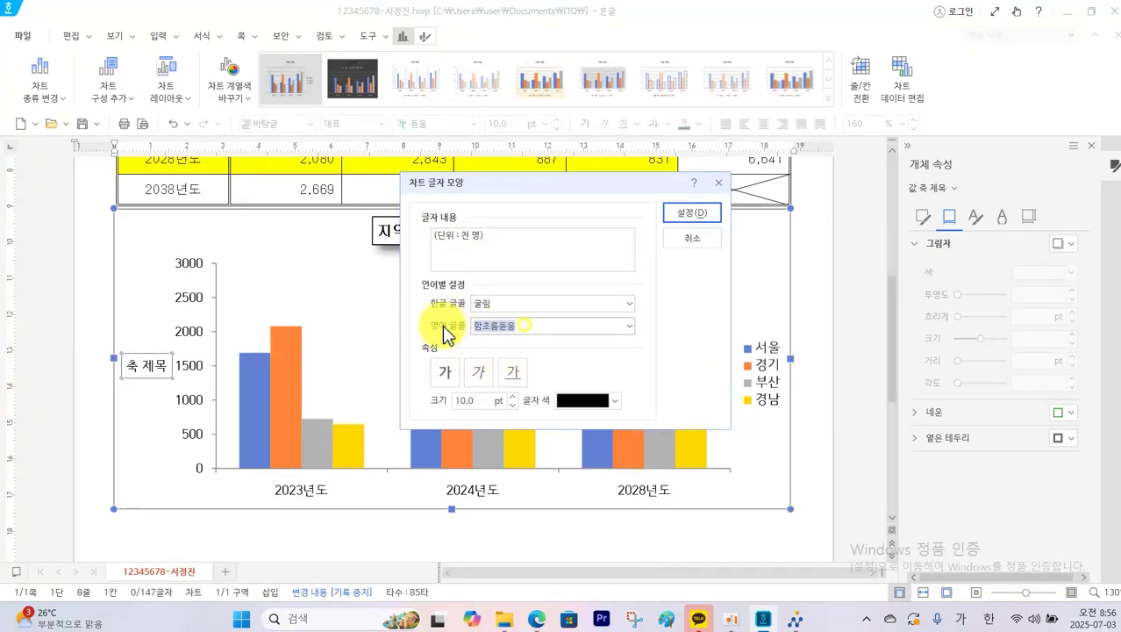
{"action": "type", "text": "ㄱ"}
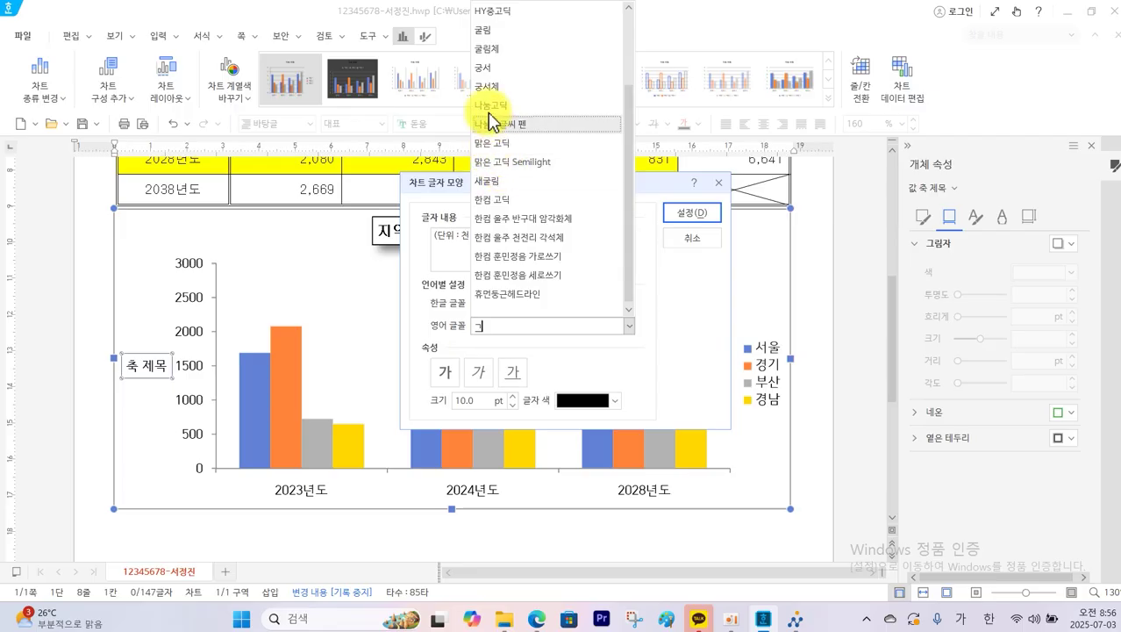
{"action": "left_click", "coordinate": [490, 33]}
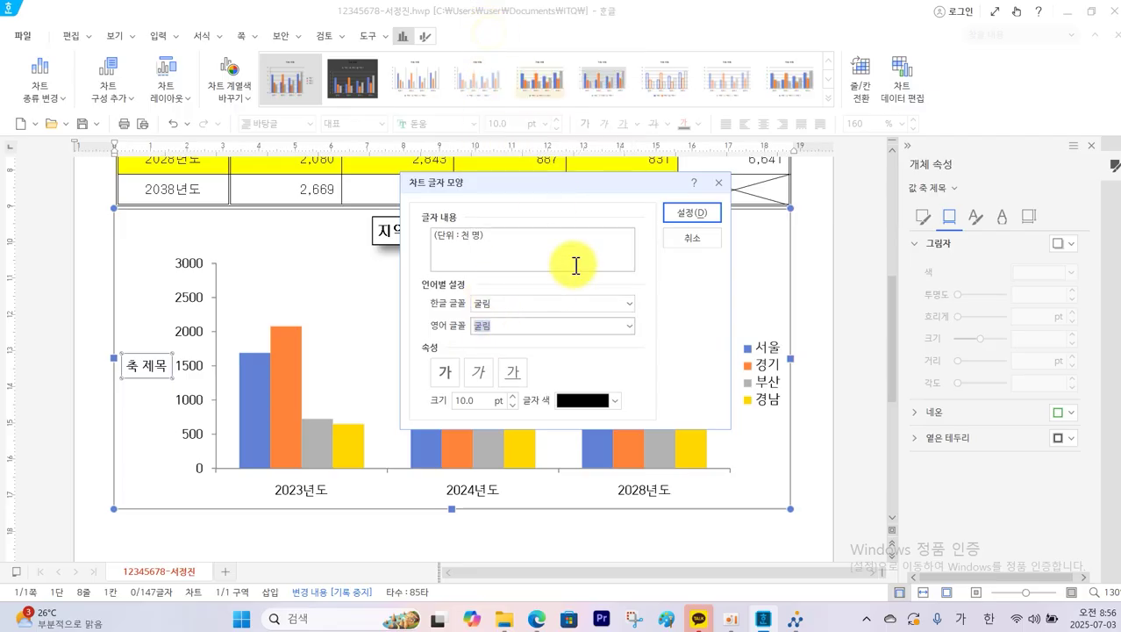
{"action": "left_click", "coordinate": [681, 214]}
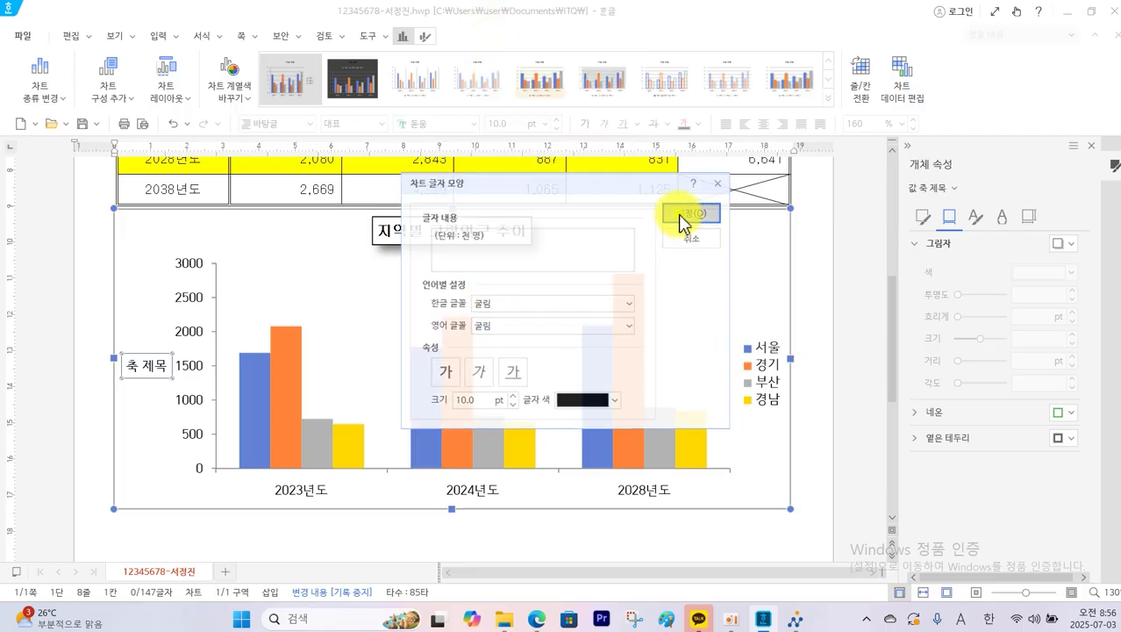
Step: Set the English font of the chart's value axis labels to 굴림
{"action": "right_click", "coordinate": [228, 370]}
{"action": "left_click", "coordinate": [283, 401]}
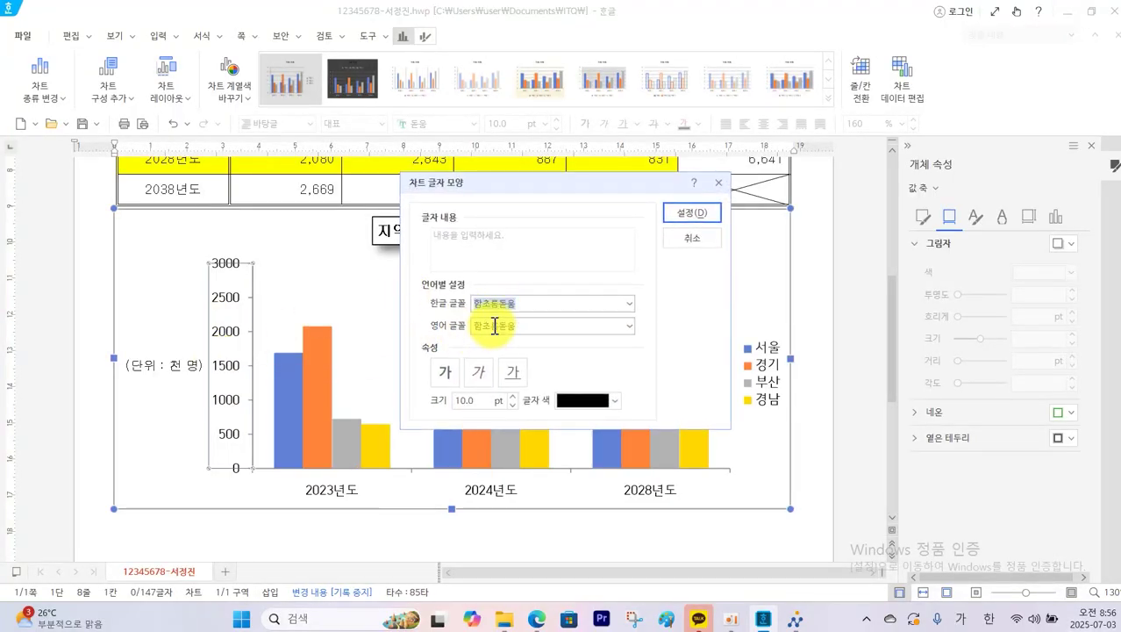
{"action": "left_click", "coordinate": [524, 326]}
{"action": "type", "text": "ㄱ"}
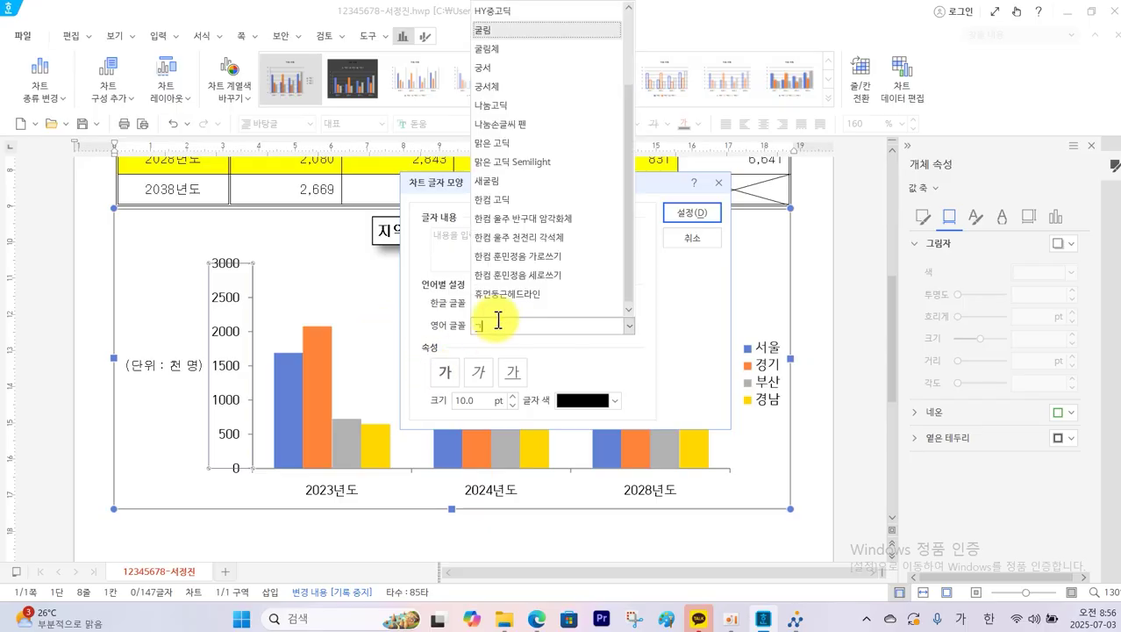
{"action": "left_click", "coordinate": [494, 31]}
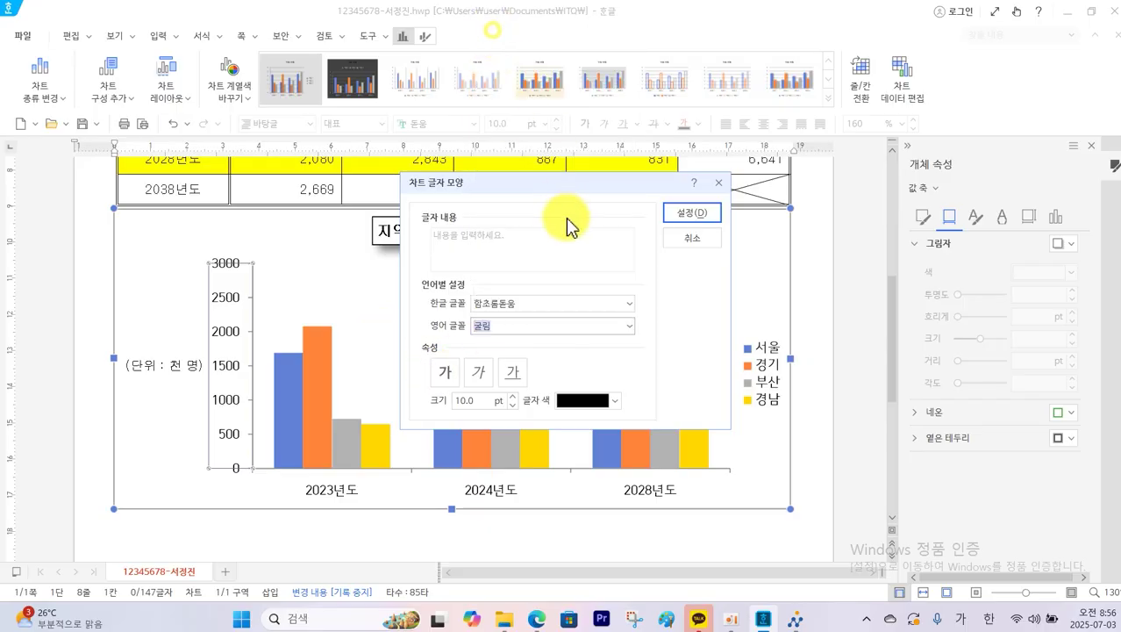
{"action": "left_click", "coordinate": [692, 213]}
Step: Set the Korean and English fonts of the chart's category axis labels to 굴림
{"action": "left_click", "coordinate": [497, 494]}
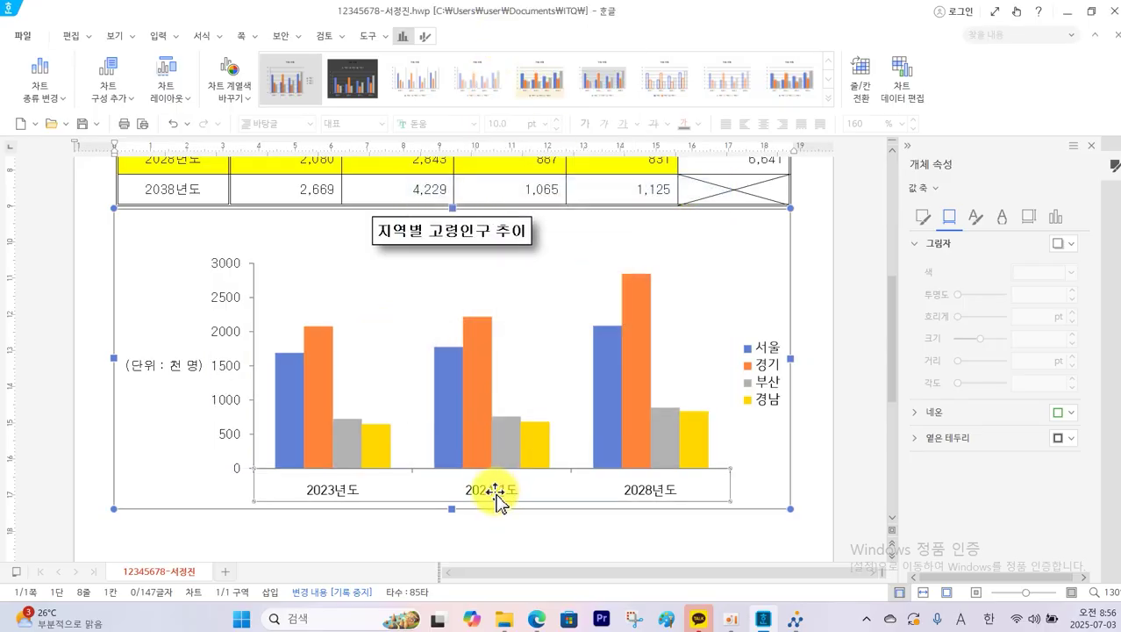
{"action": "right_click", "coordinate": [497, 494]}
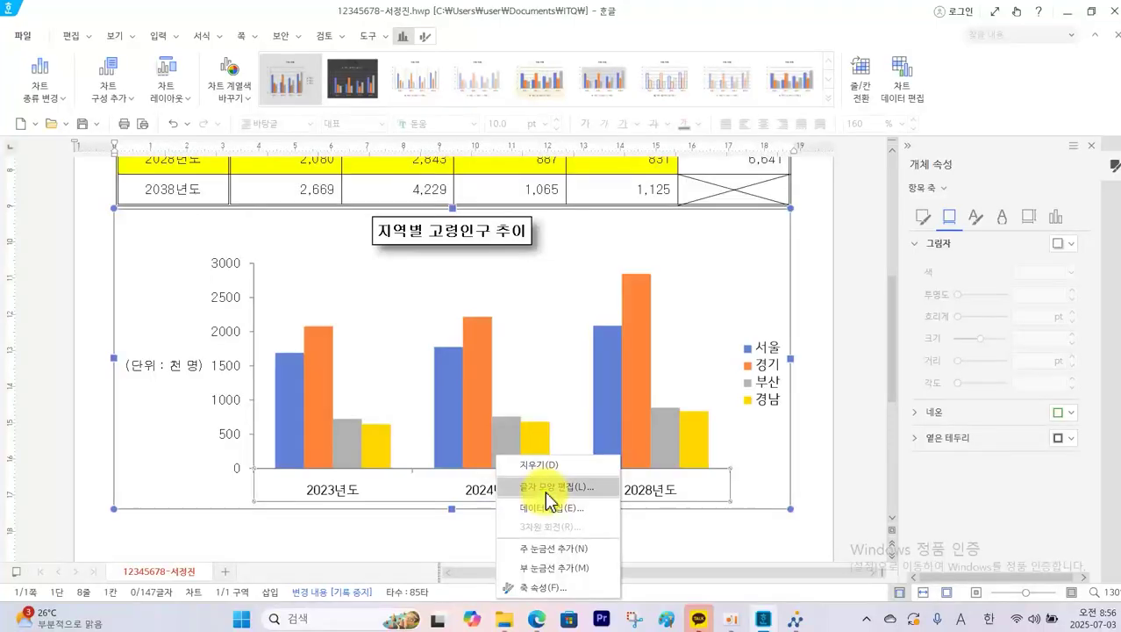
{"action": "left_click", "coordinate": [545, 492]}
{"action": "left_click", "coordinate": [533, 306]}
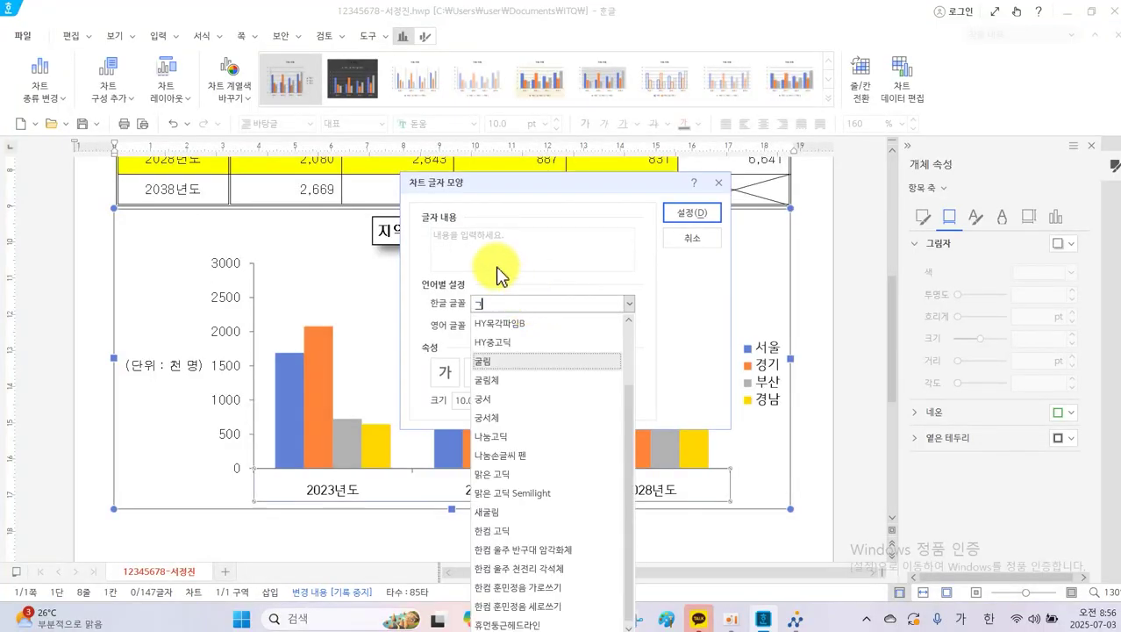
{"action": "left_click", "coordinate": [488, 364]}
{"action": "left_click", "coordinate": [531, 327]}
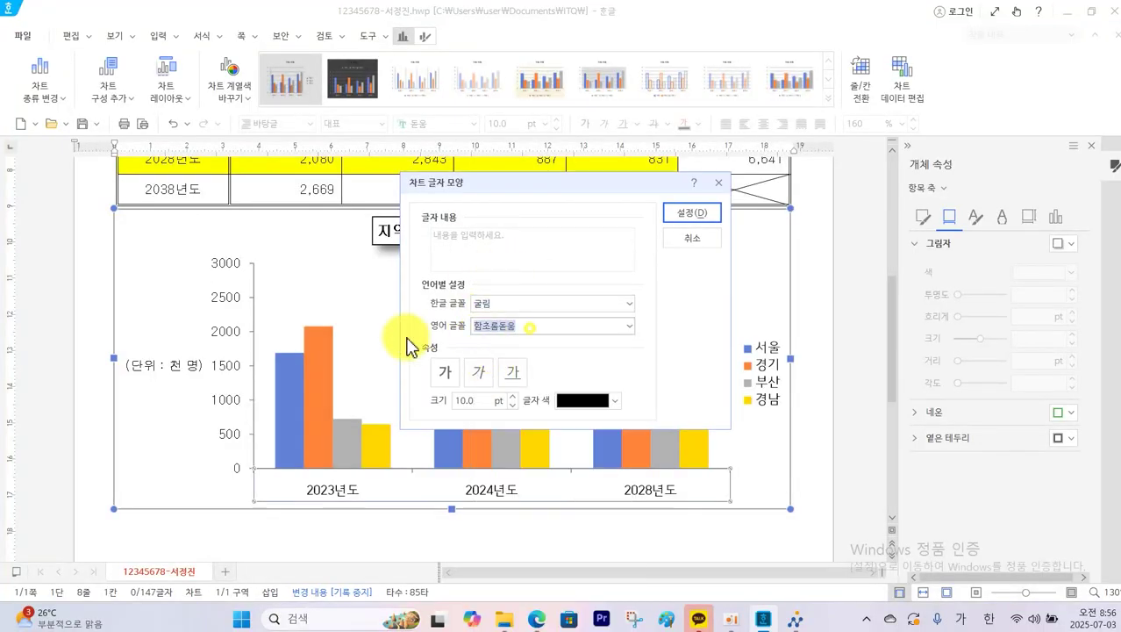
{"action": "left_click", "coordinate": [483, 331]}
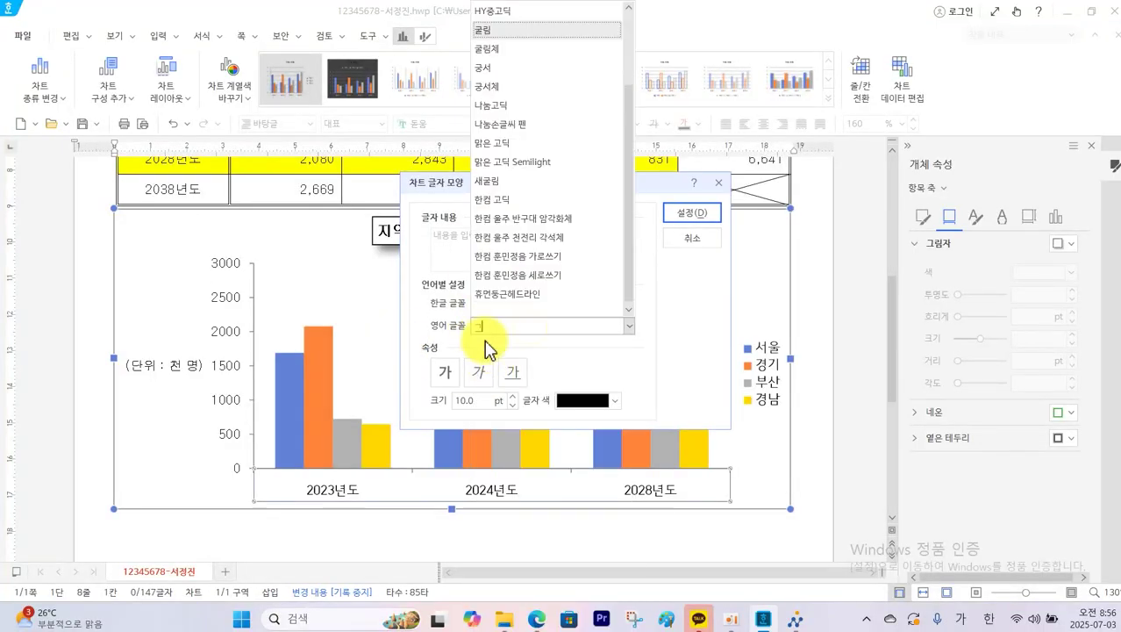
{"action": "left_click", "coordinate": [486, 35]}
{"action": "left_click", "coordinate": [677, 212]}
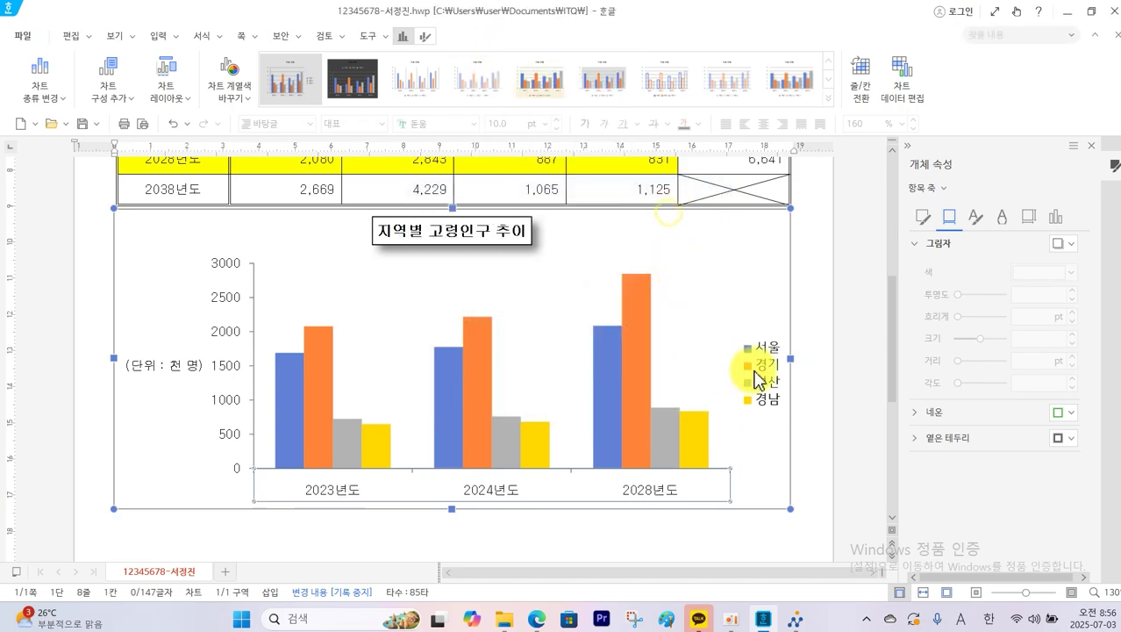
Step: Set the Korean font of the chart legend to 굴림
{"action": "left_click", "coordinate": [766, 382]}
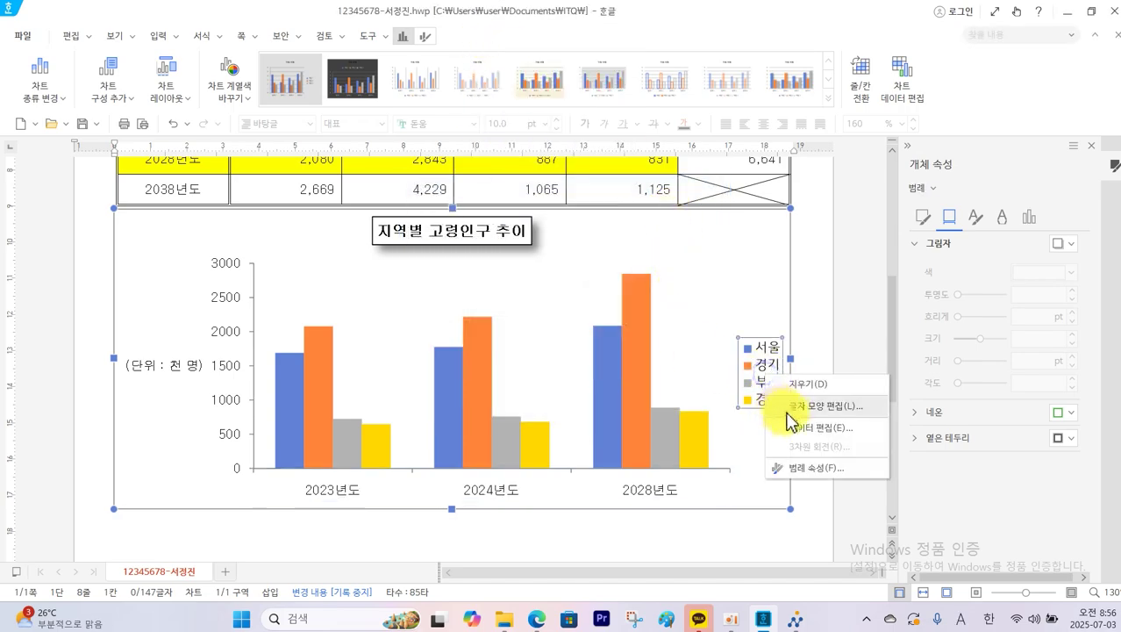
{"action": "left_click", "coordinate": [789, 409]}
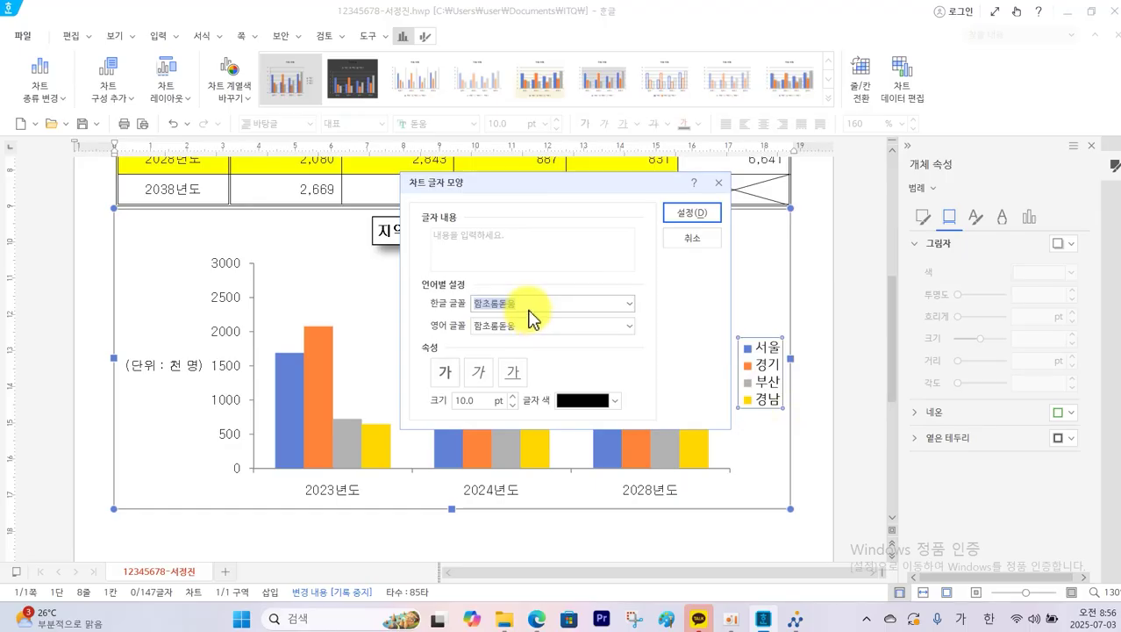
{"action": "left_click", "coordinate": [530, 307]}
{"action": "left_click", "coordinate": [509, 362]}
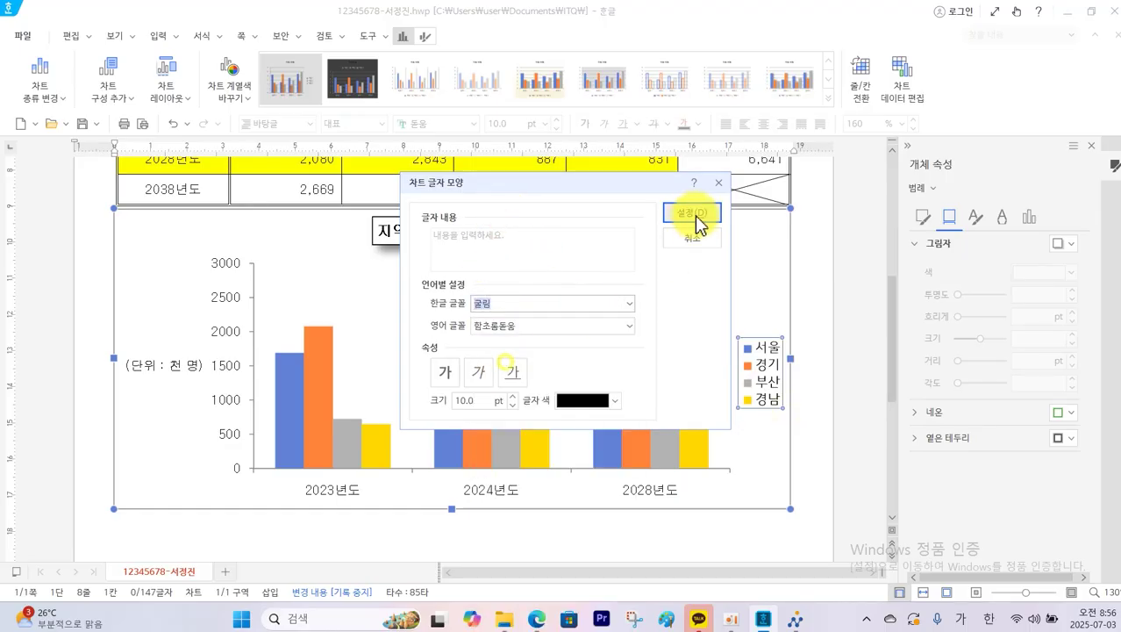
{"action": "left_click", "coordinate": [694, 214]}
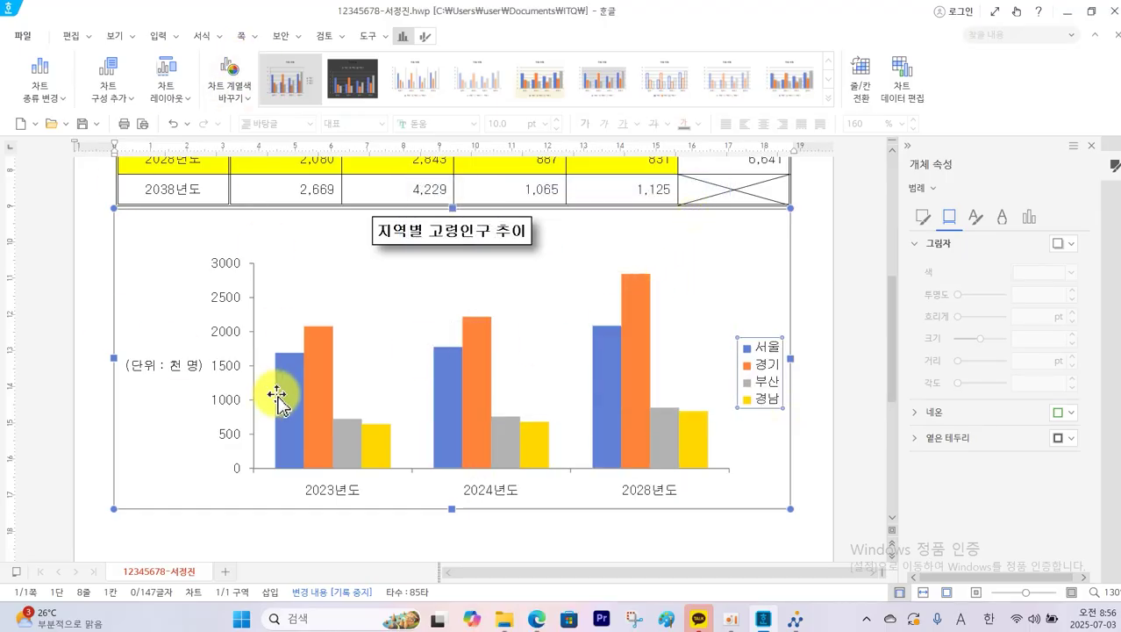
Step: Check the legend in the exam PDF's expected output, and give the chart legend in Hangul a black outline
{"action": "left_click", "coordinate": [538, 620]}
{"action": "scroll", "coordinate": [791, 449], "scroll_direction": "down", "scroll_amount": 5}
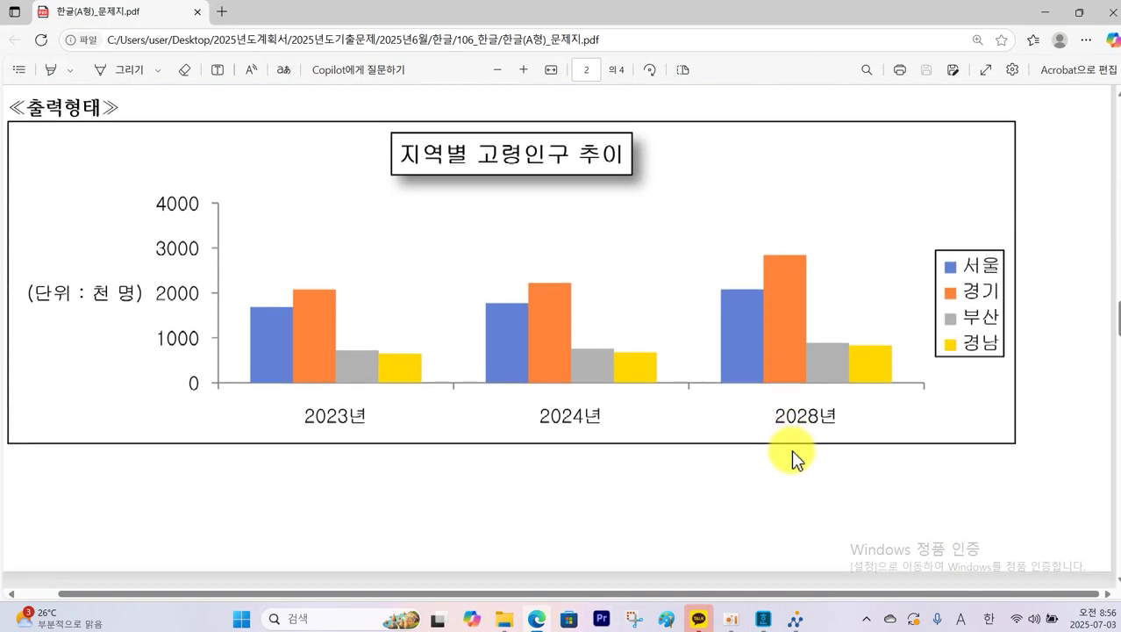
{"action": "left_click", "coordinate": [763, 619]}
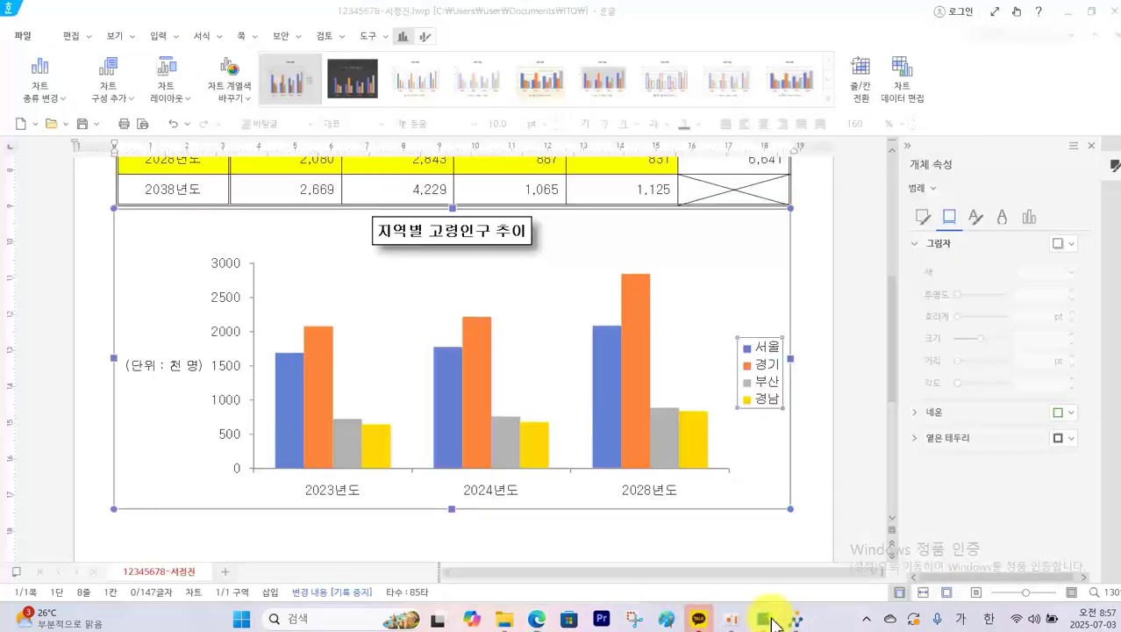
{"action": "left_click", "coordinate": [924, 219]}
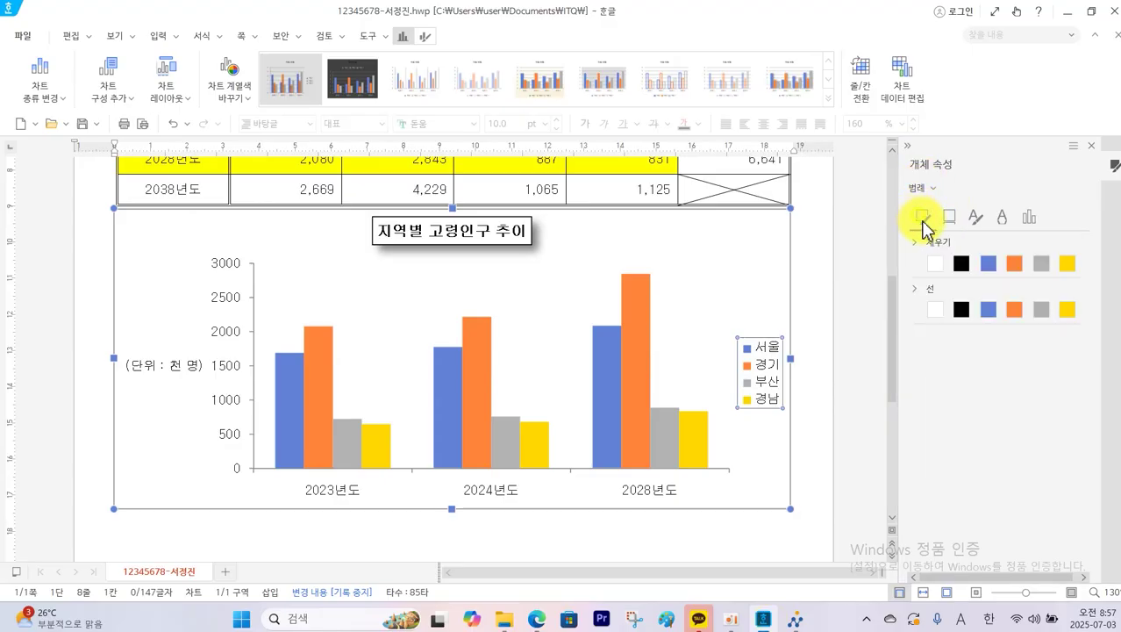
{"action": "left_click", "coordinate": [962, 309]}
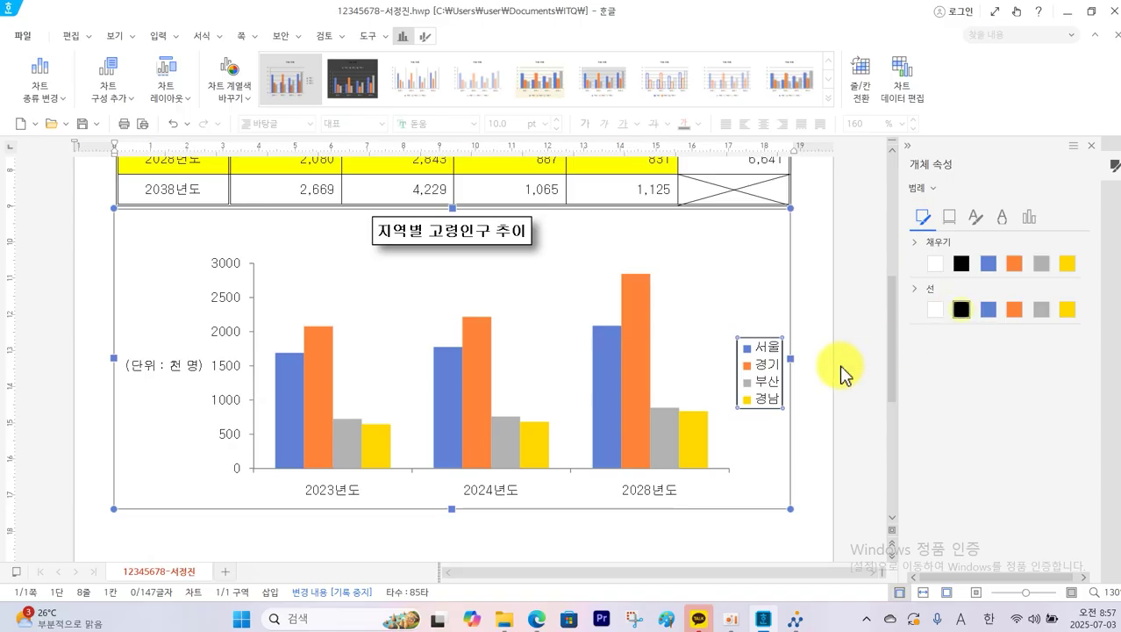
{"action": "left_click", "coordinate": [839, 376]}
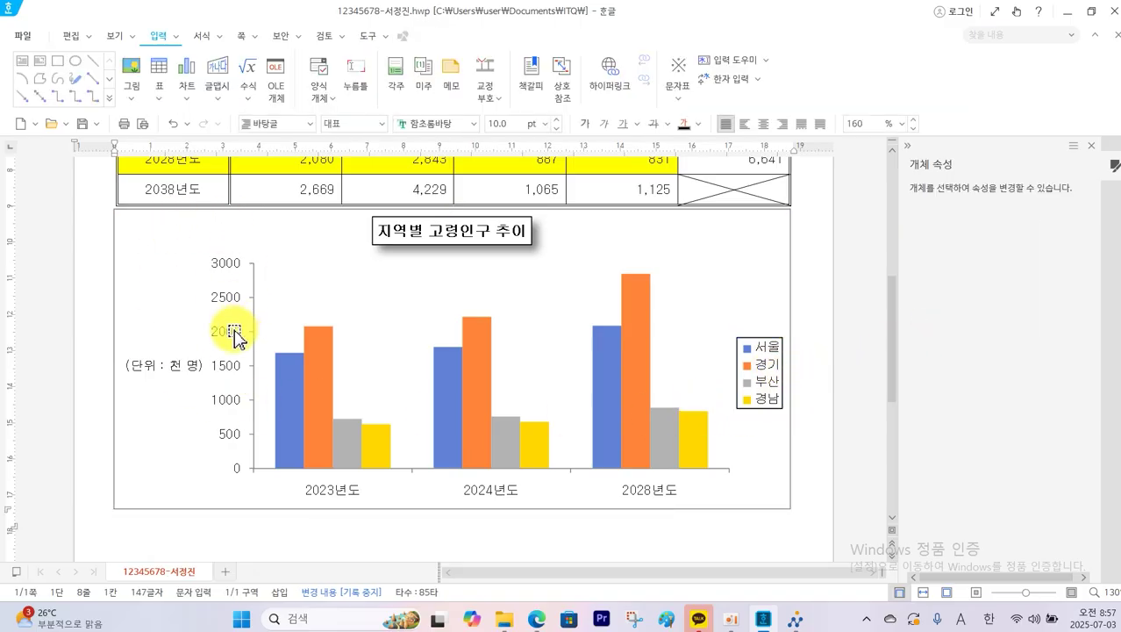
Step: Check the value axis scale in the exam PDF, and fix the Hangul chart's value axis minimum at 0 and maximum at 4000
{"action": "left_click", "coordinate": [538, 620]}
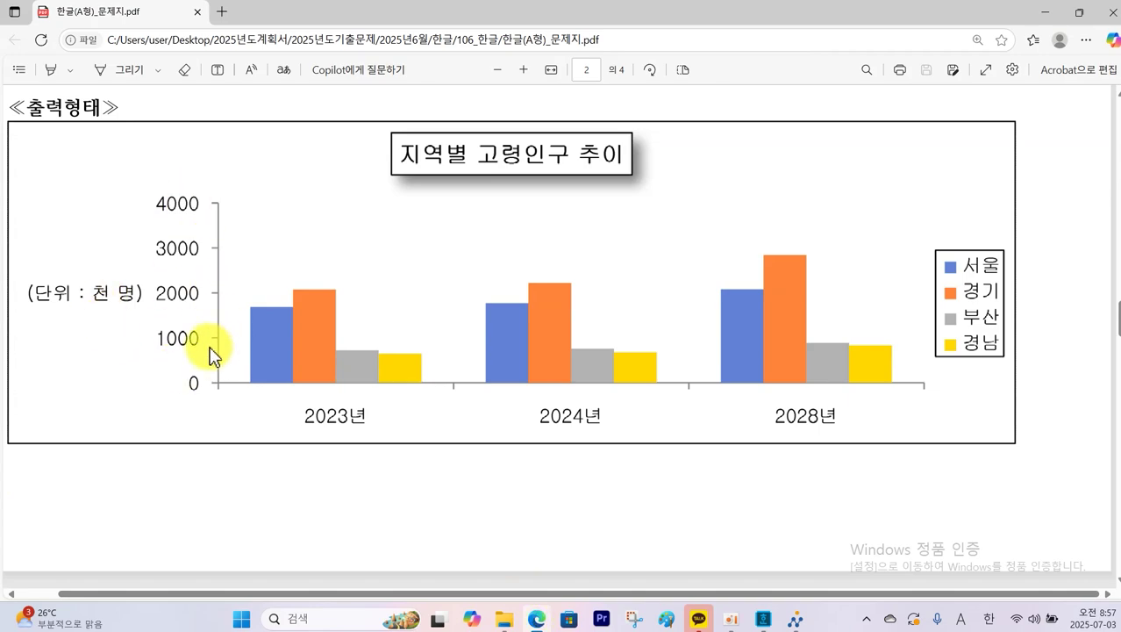
{"action": "mouse_move", "coordinate": [221, 385]}
{"action": "left_mouse_down"}
{"action": "mouse_move", "coordinate": [229, 349]}
{"action": "mouse_move", "coordinate": [220, 205]}
{"action": "left_mouse_up"}
{"action": "key", "text": "alt+Tab"}
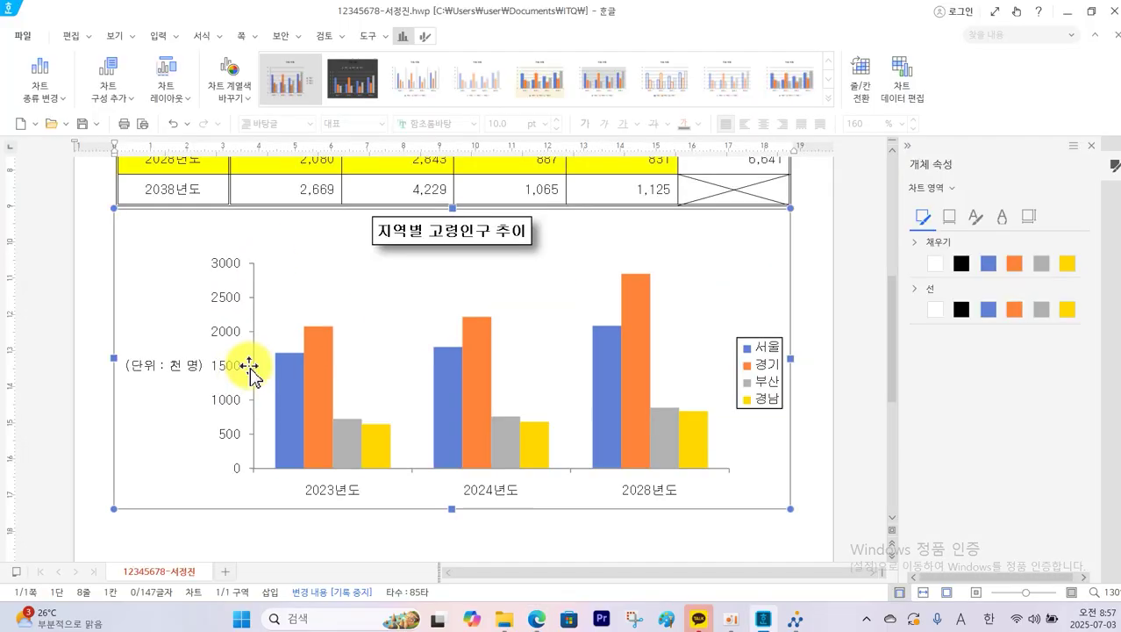
{"action": "left_click", "coordinate": [253, 364]}
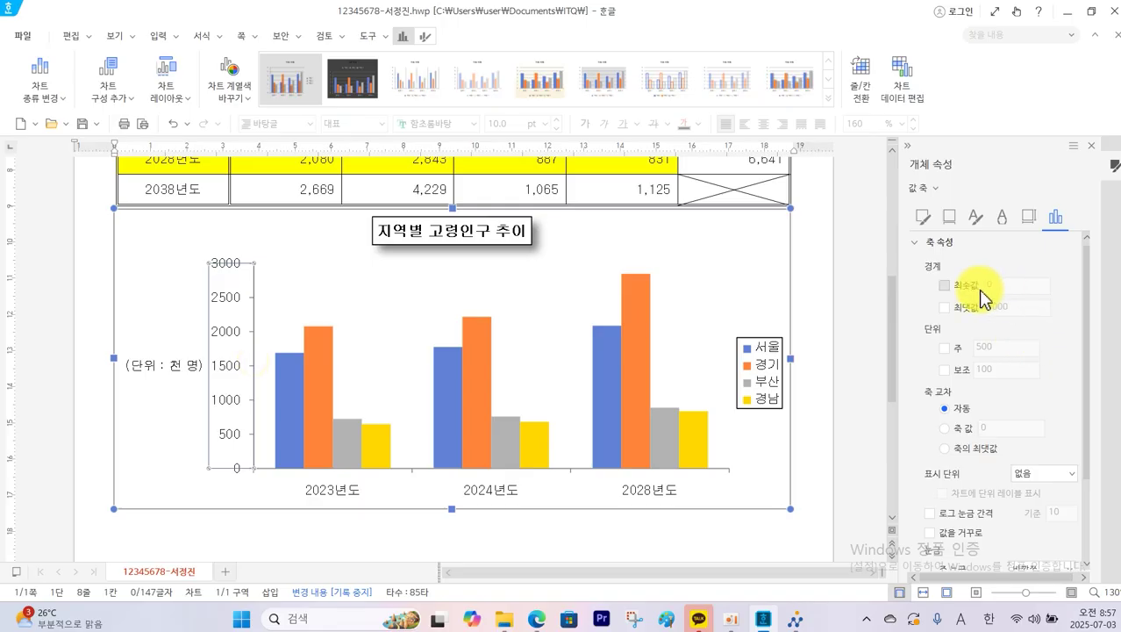
{"action": "left_click", "coordinate": [945, 285]}
{"action": "left_click", "coordinate": [944, 306]}
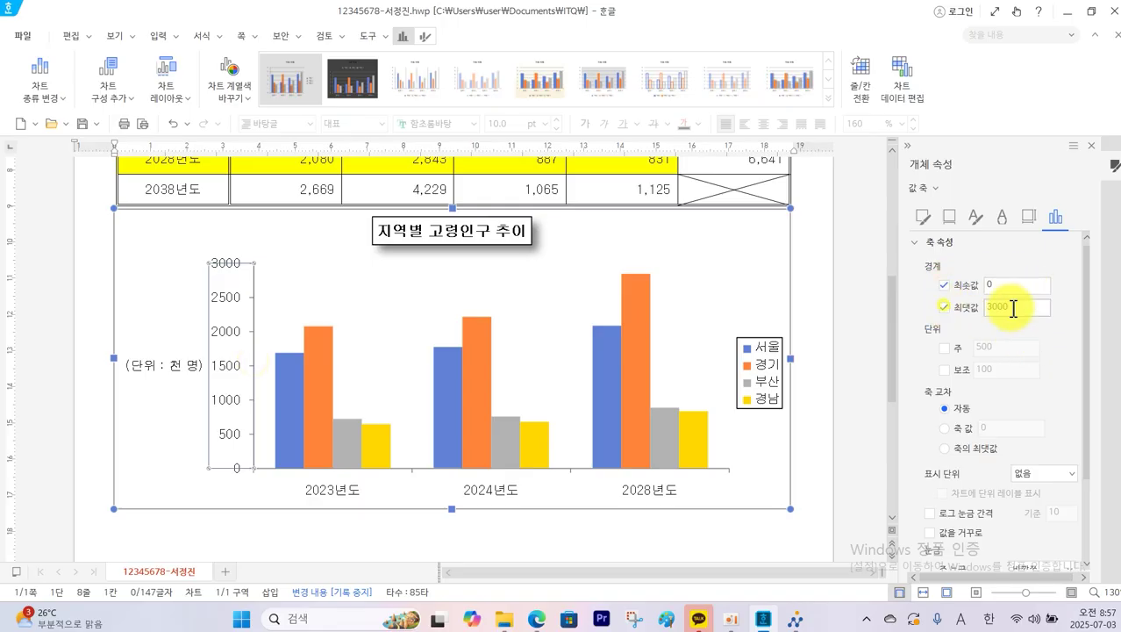
{"action": "left_click", "coordinate": [1013, 307]}
{"action": "type", "text": "40"}
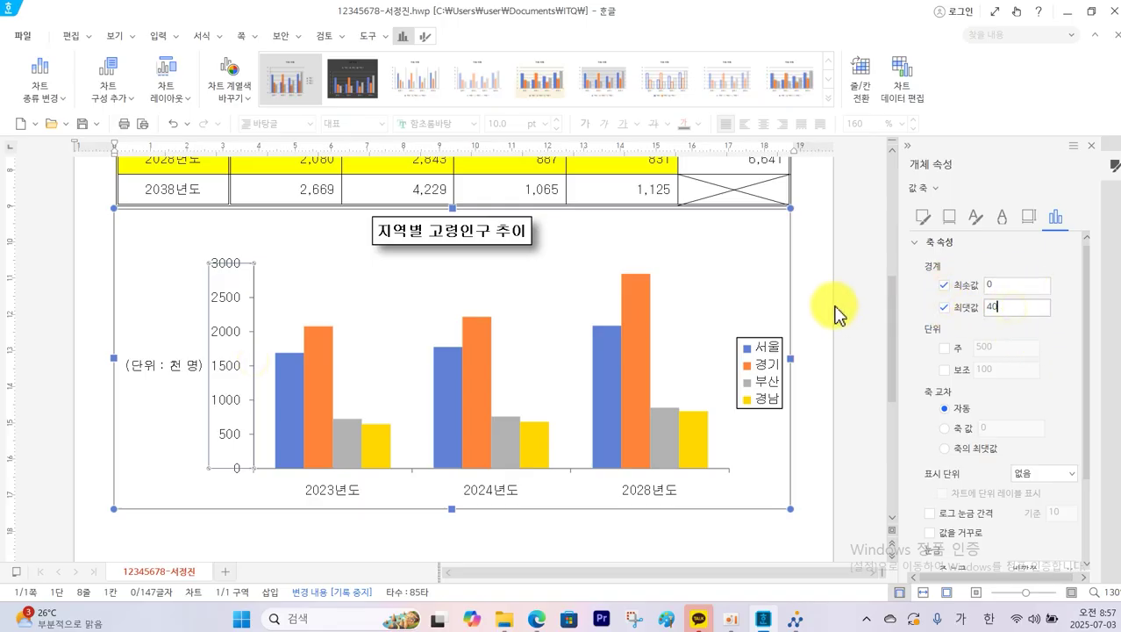
{"action": "type", "text": "00"}
Step: Set the value axis major unit to 1000 and compare the chart with the expected output in the exam PDF
{"action": "left_click", "coordinate": [948, 348]}
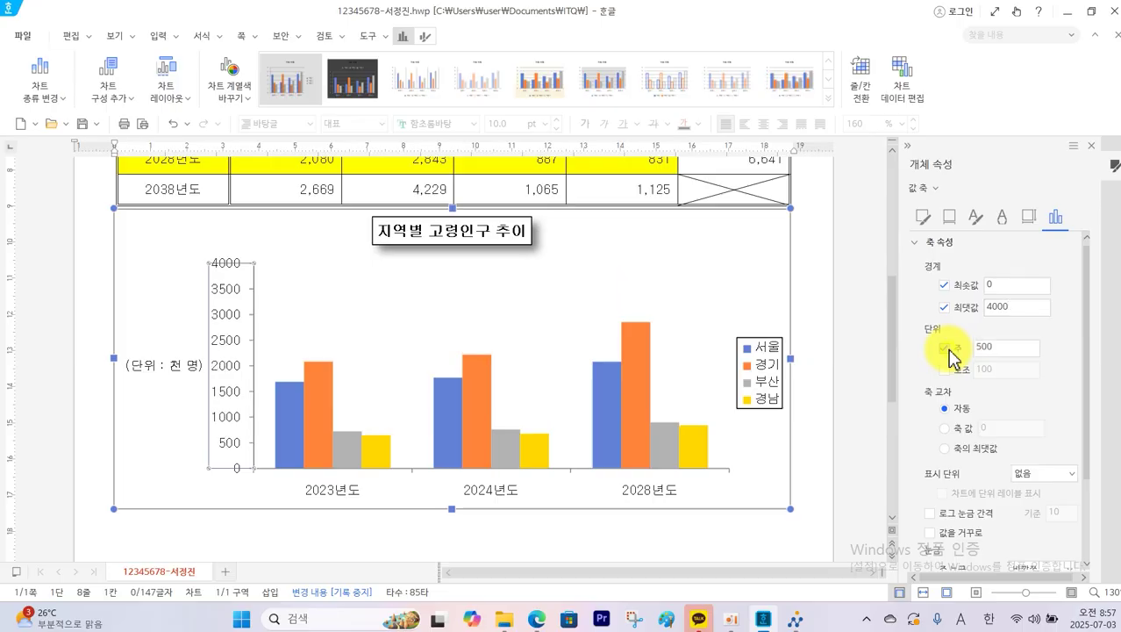
{"action": "double_click", "coordinate": [1010, 348]}
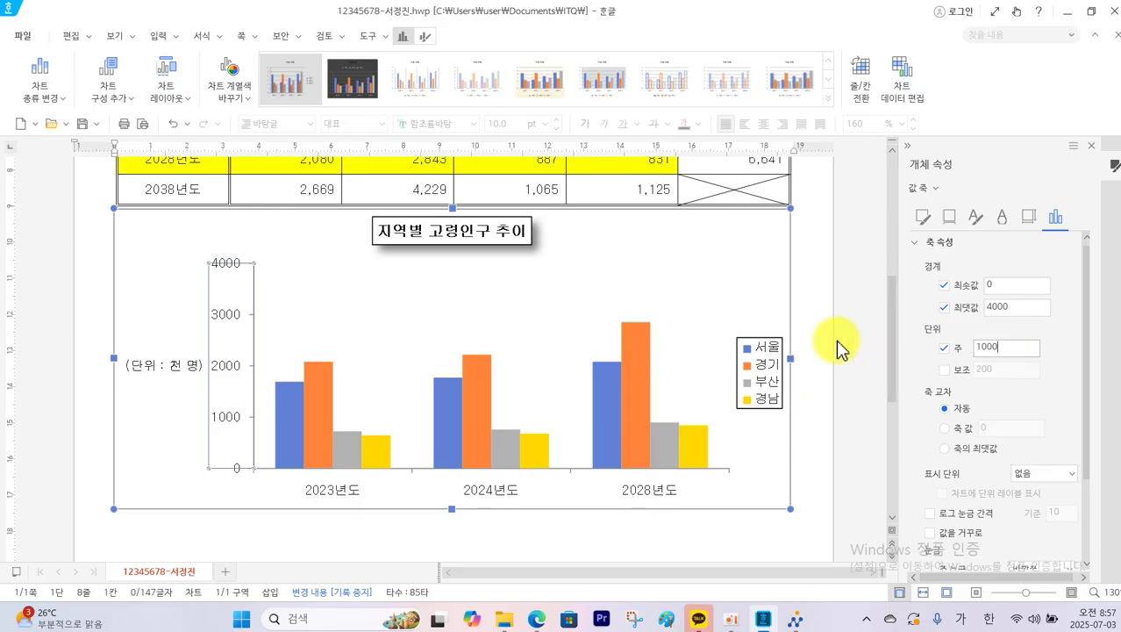
{"action": "left_click", "coordinate": [362, 328]}
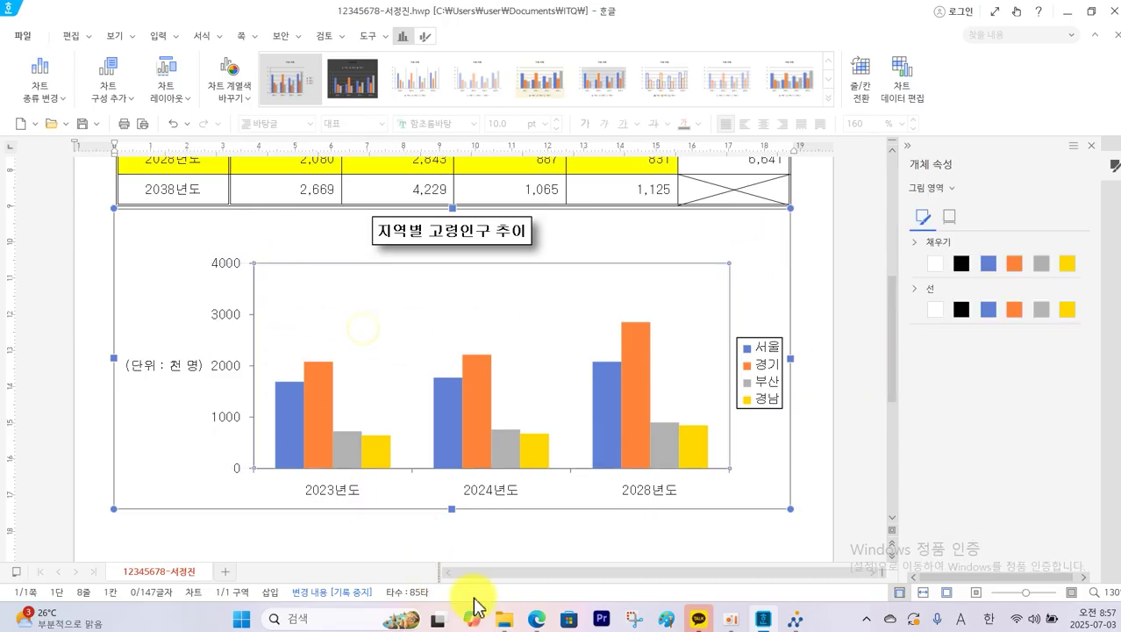
{"action": "left_click", "coordinate": [538, 621]}
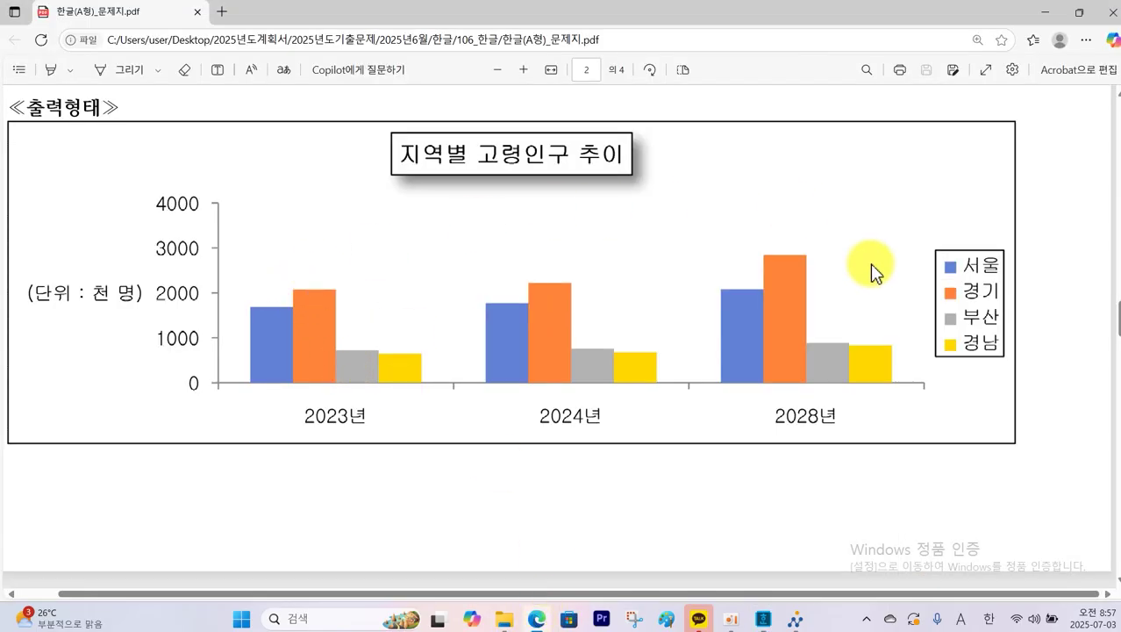
{"action": "left_click", "coordinate": [767, 614]}
Step: Save the Hangul document and send the answer file to the exam room PC with the exam client
{"action": "left_click", "coordinate": [661, 528]}
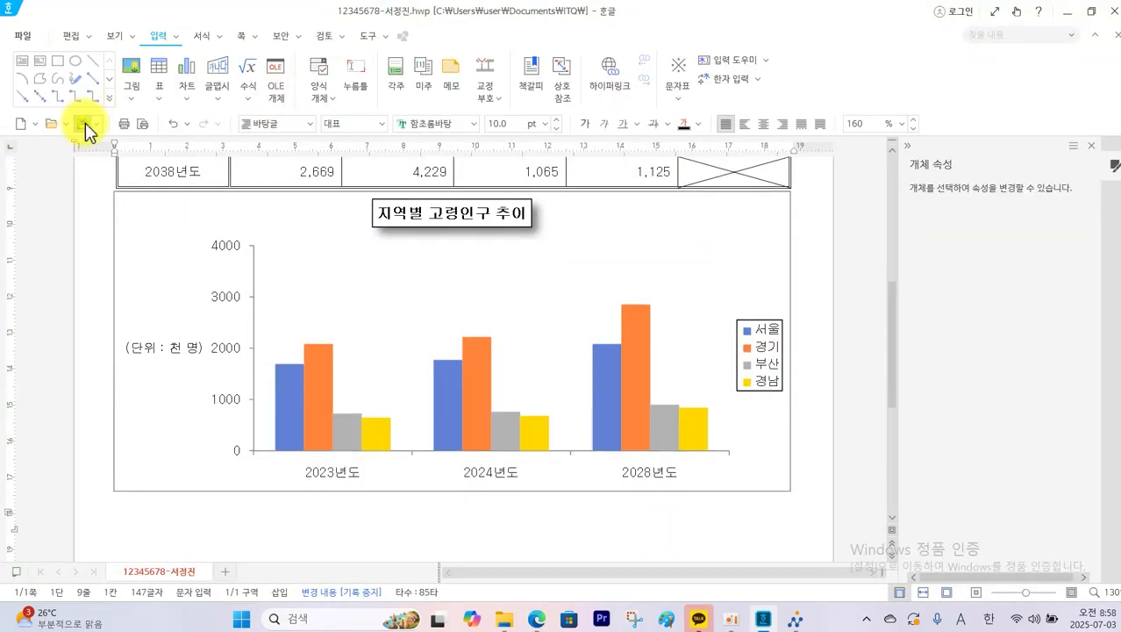
{"action": "left_click", "coordinate": [795, 618]}
{"action": "left_click", "coordinate": [1038, 101]}
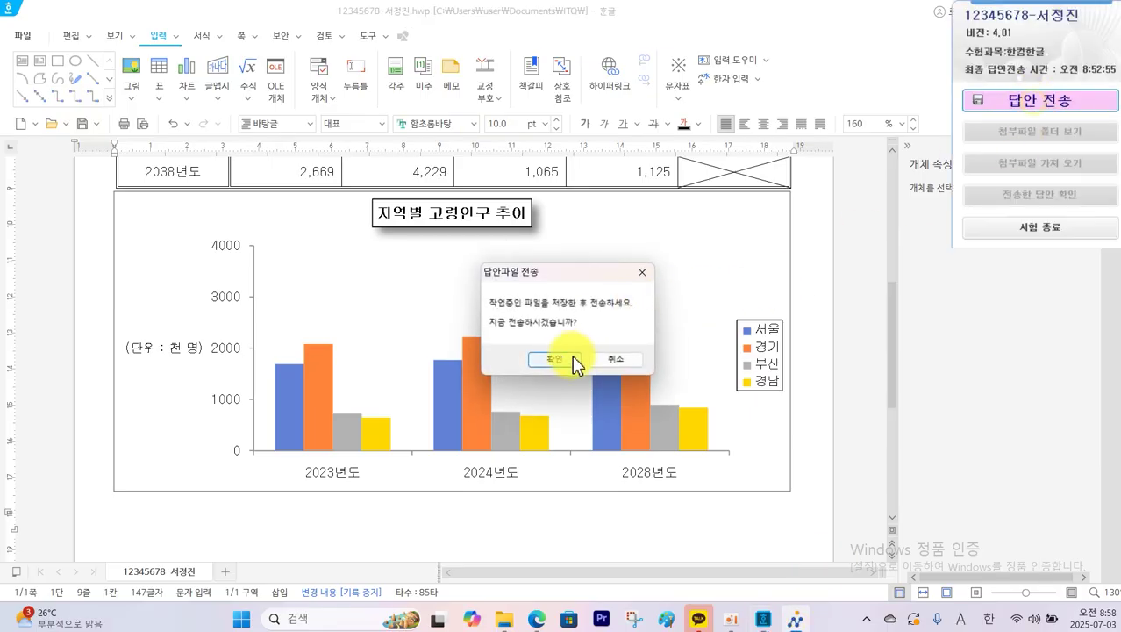
{"action": "left_click", "coordinate": [569, 359]}
{"action": "left_click", "coordinate": [614, 409]}
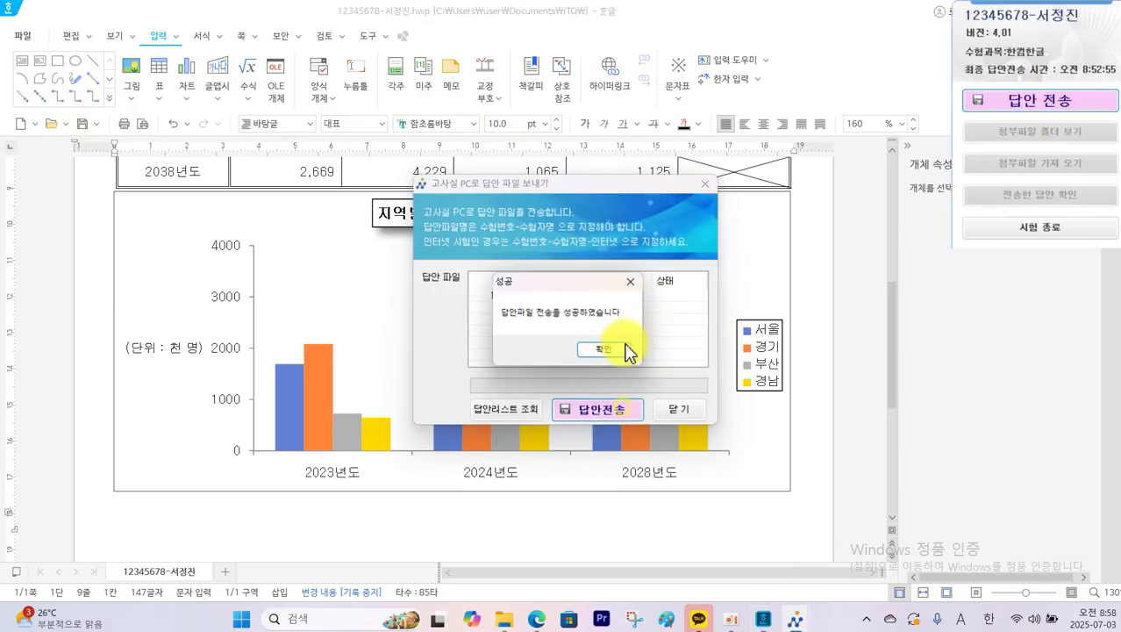
{"action": "left_click", "coordinate": [617, 344]}
{"action": "left_click", "coordinate": [678, 409]}
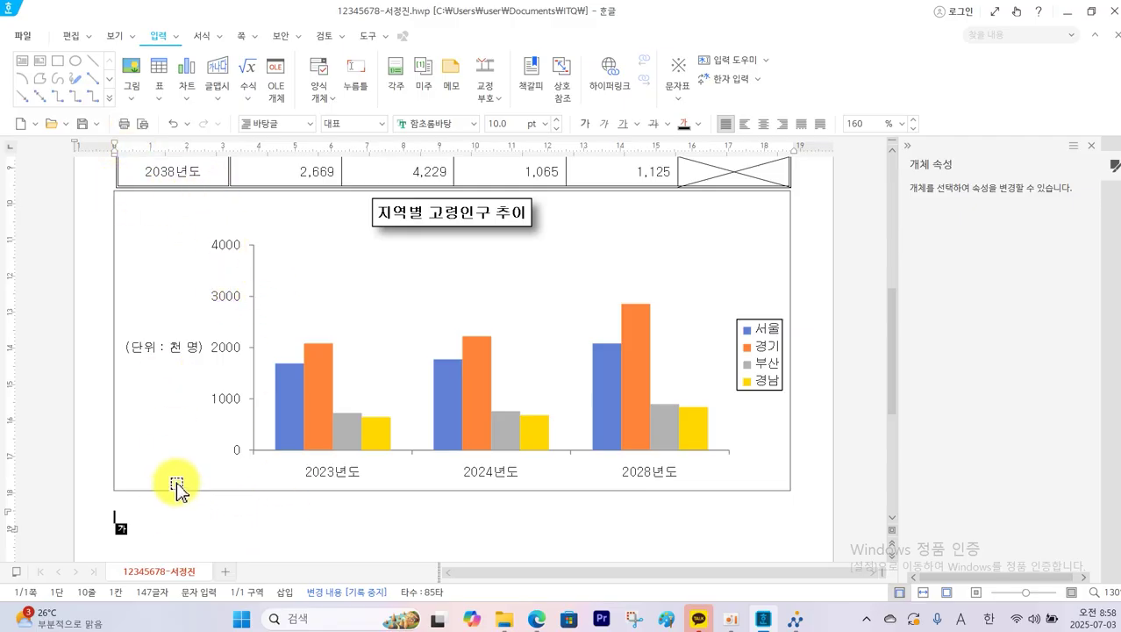
Step: Insert a page break below the chart to start the second page
{"action": "key", "text": "ctrl+Return"}
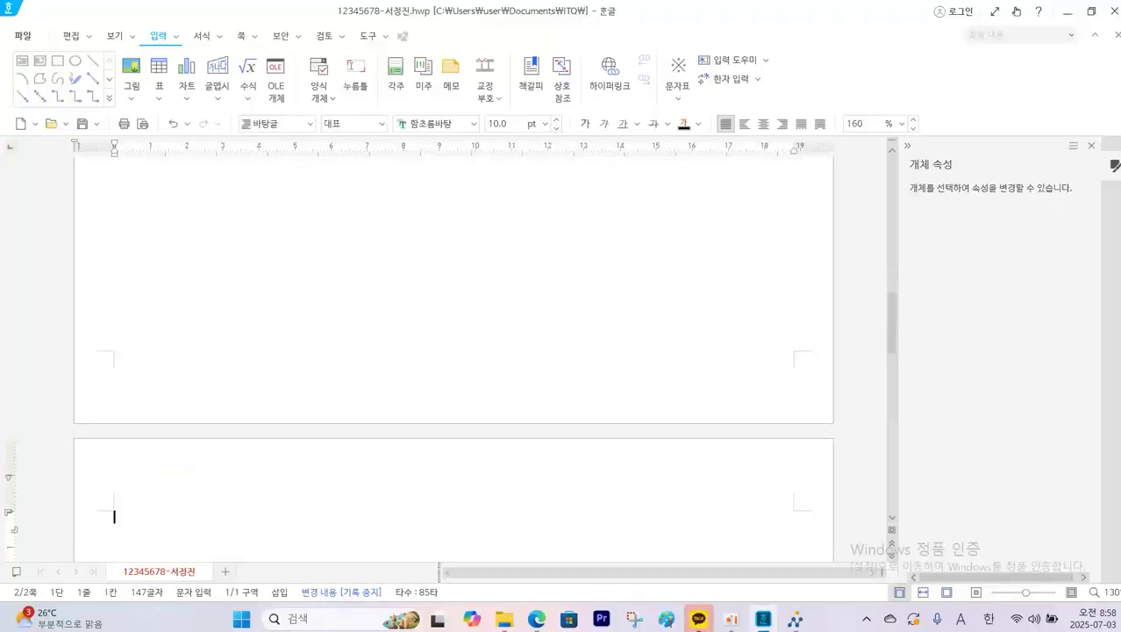
{"action": "scroll", "coordinate": [251, 348], "scroll_direction": "down", "scroll_amount": 1}
{"action": "scroll", "coordinate": [251, 348], "scroll_direction": "down", "scroll_amount": 3}
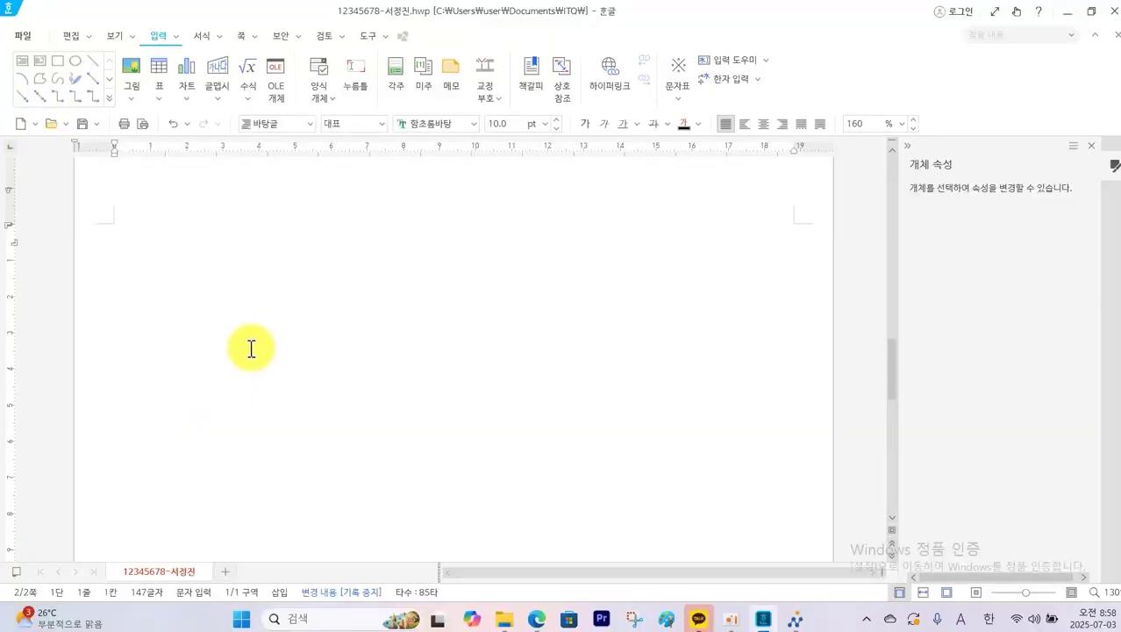
Step: Switch to the exam PDF and read the two formulas of question 3 and the conditions of question 4
{"action": "left_click", "coordinate": [537, 618]}
{"action": "scroll", "coordinate": [596, 519], "scroll_direction": "down", "scroll_amount": 8}
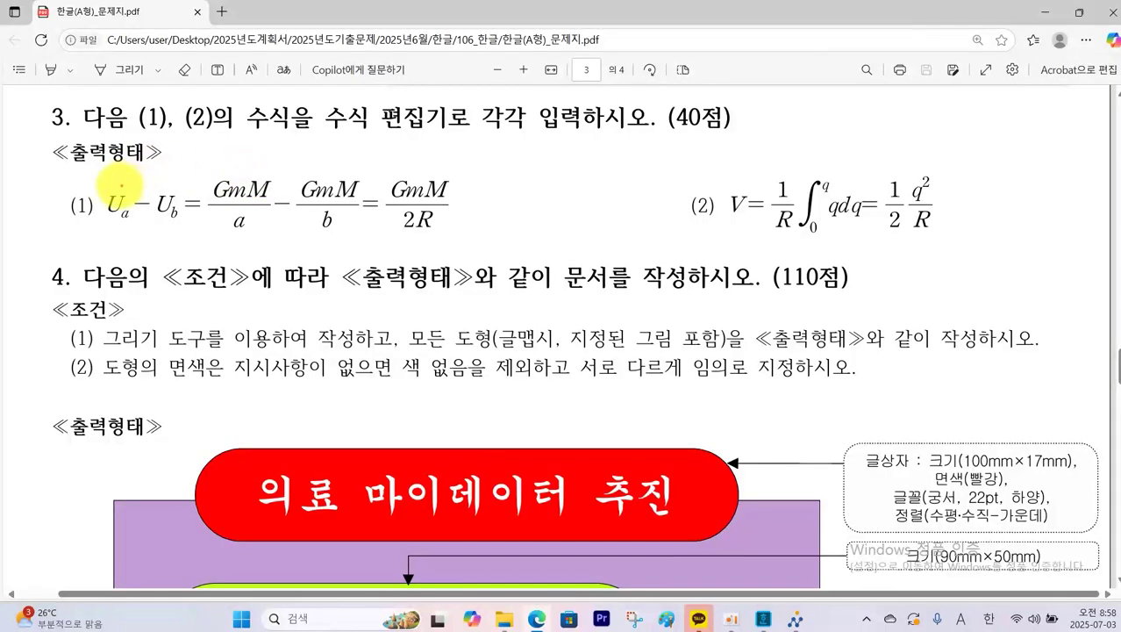
{"action": "left_click_drag", "start_coordinate": [99, 188], "coordinate": [114, 172]}
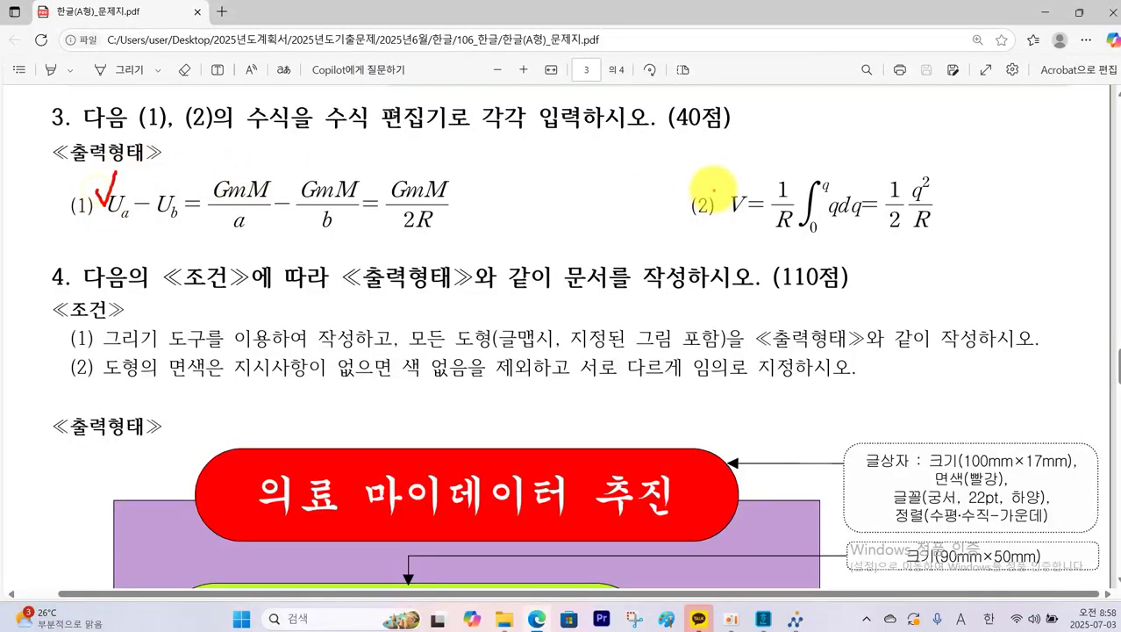
{"action": "left_click_drag", "start_coordinate": [715, 186], "coordinate": [728, 166]}
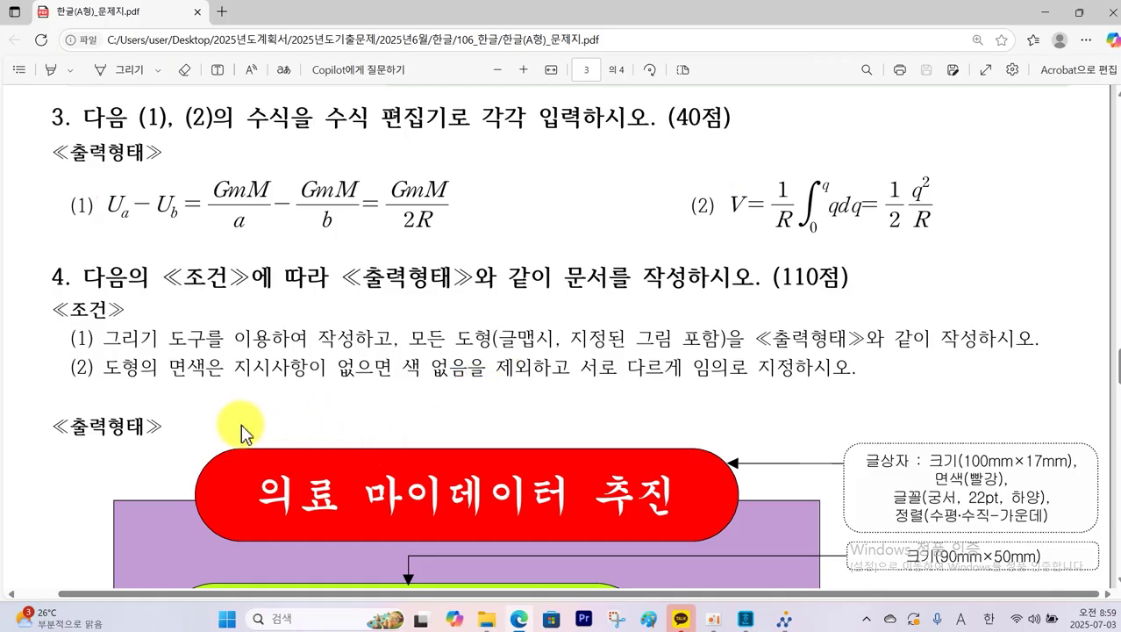
{"action": "scroll", "coordinate": [241, 423], "scroll_direction": "down", "scroll_amount": 1}
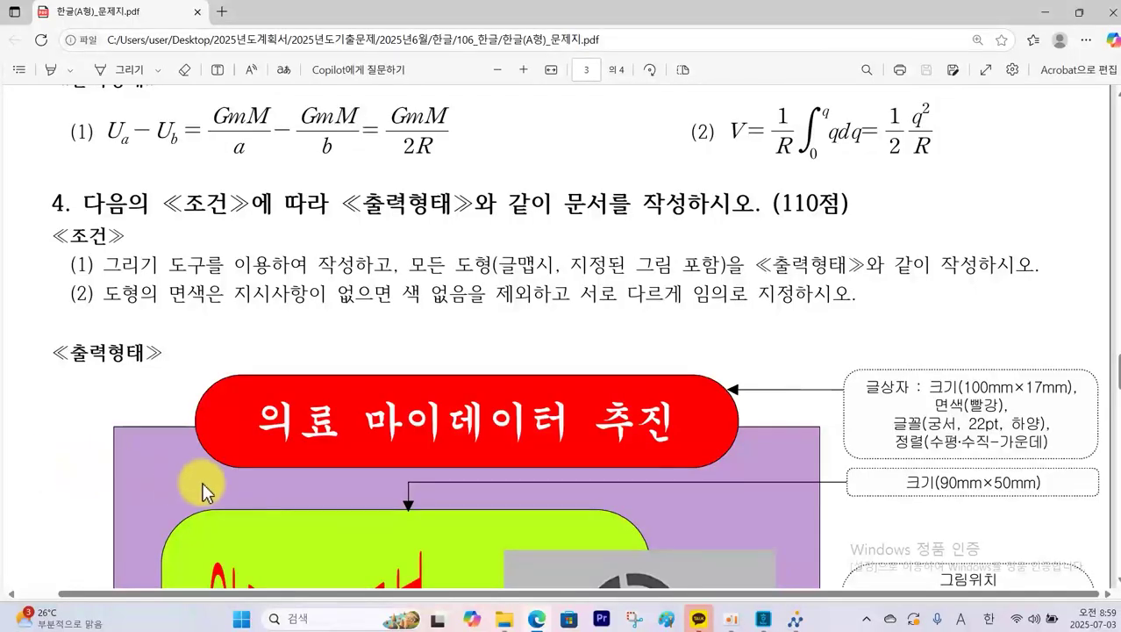
{"action": "scroll", "coordinate": [240, 485], "scroll_direction": "up", "scroll_amount": 3}
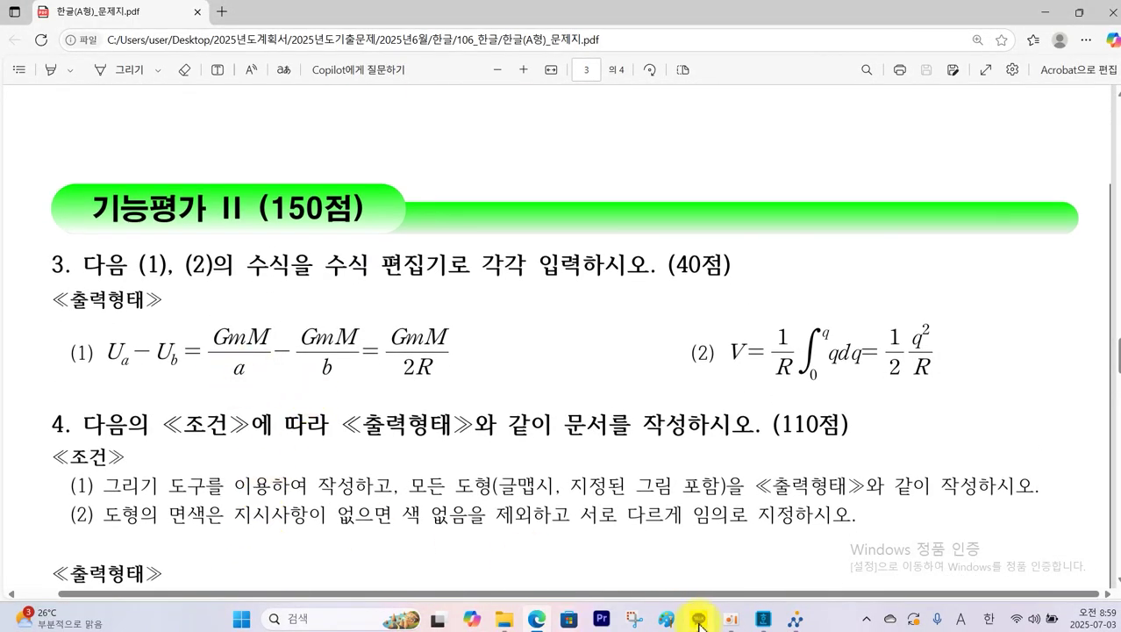
Step: On the second page in Hangul, enter the question numbers 3. and 4., with (1) on the line below 3
{"action": "left_click", "coordinate": [763, 620]}
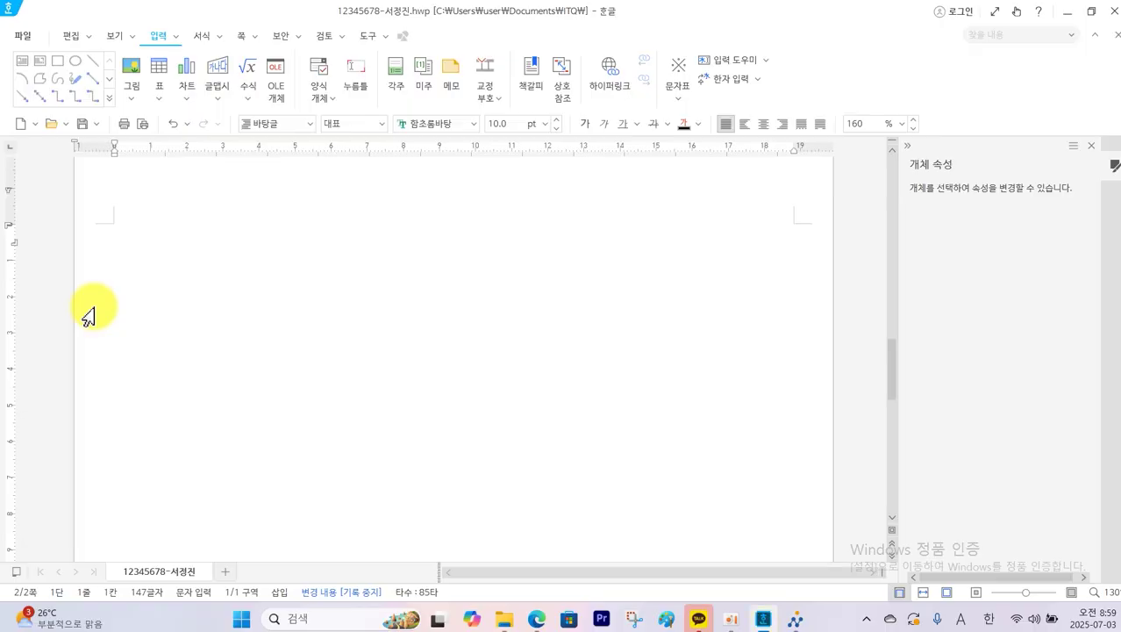
{"action": "type", "text": "3."}
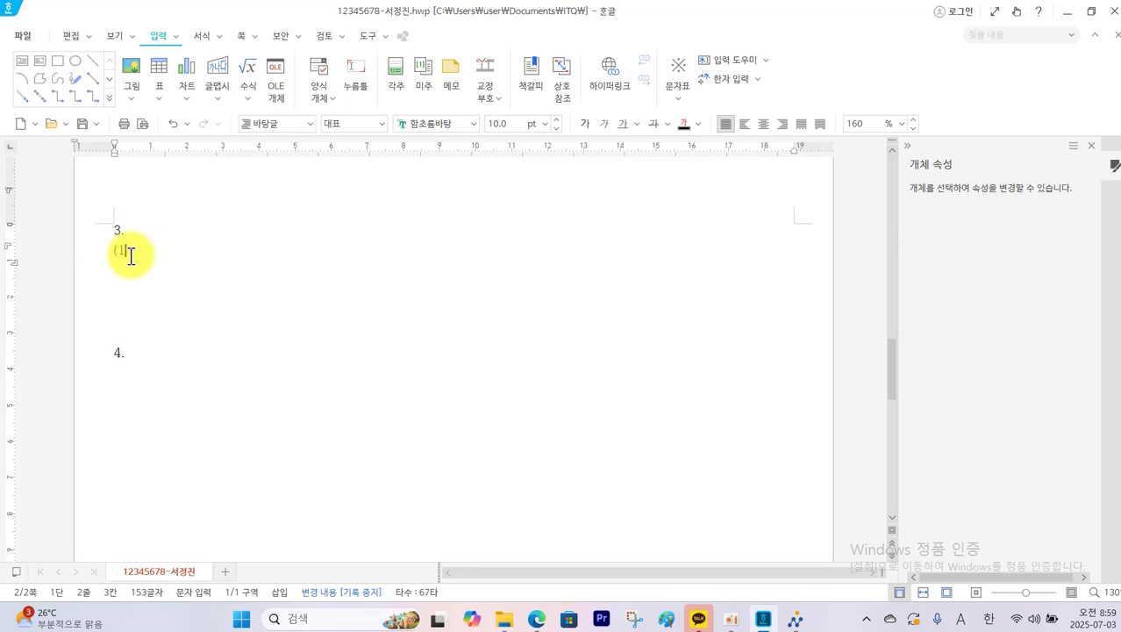
{"action": "type", "text": "(1)"}
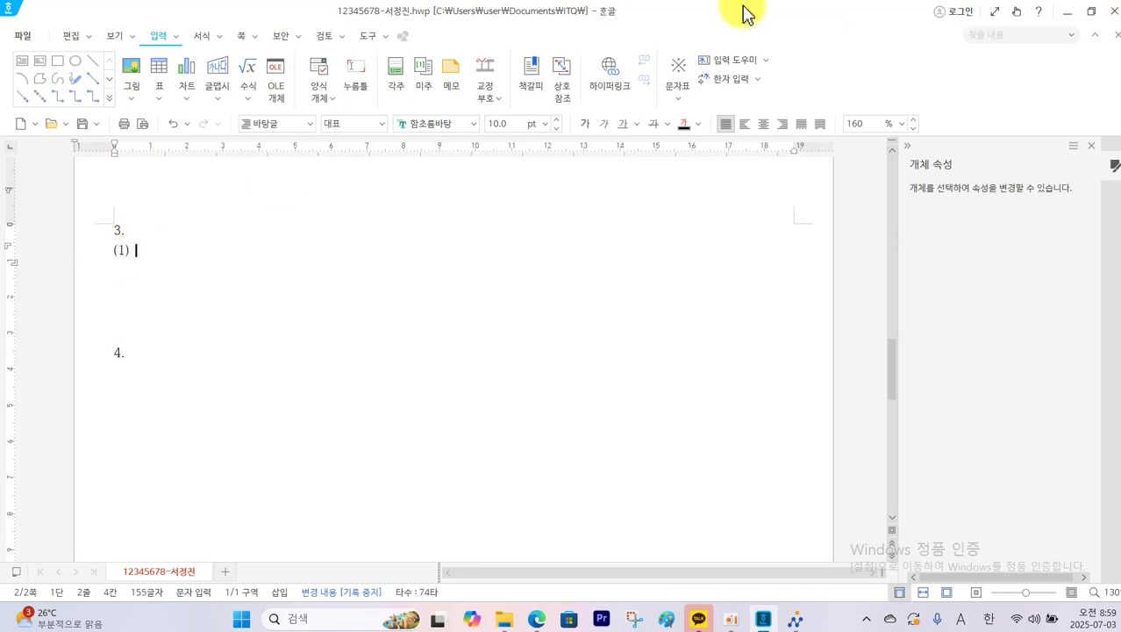
Step: Start a new equation after (1) and study formula (1) of question 3 in the exam PDF
{"action": "left_click", "coordinate": [257, 90]}
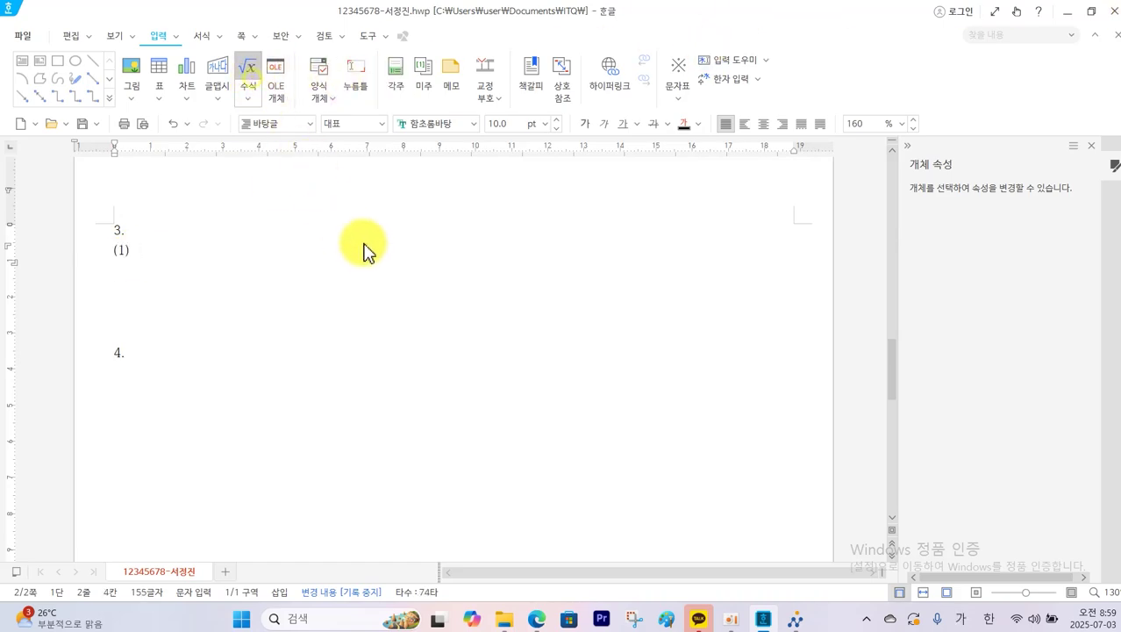
{"action": "mouse_move", "coordinate": [538, 621]}
{"action": "left_click", "coordinate": [537, 537]}
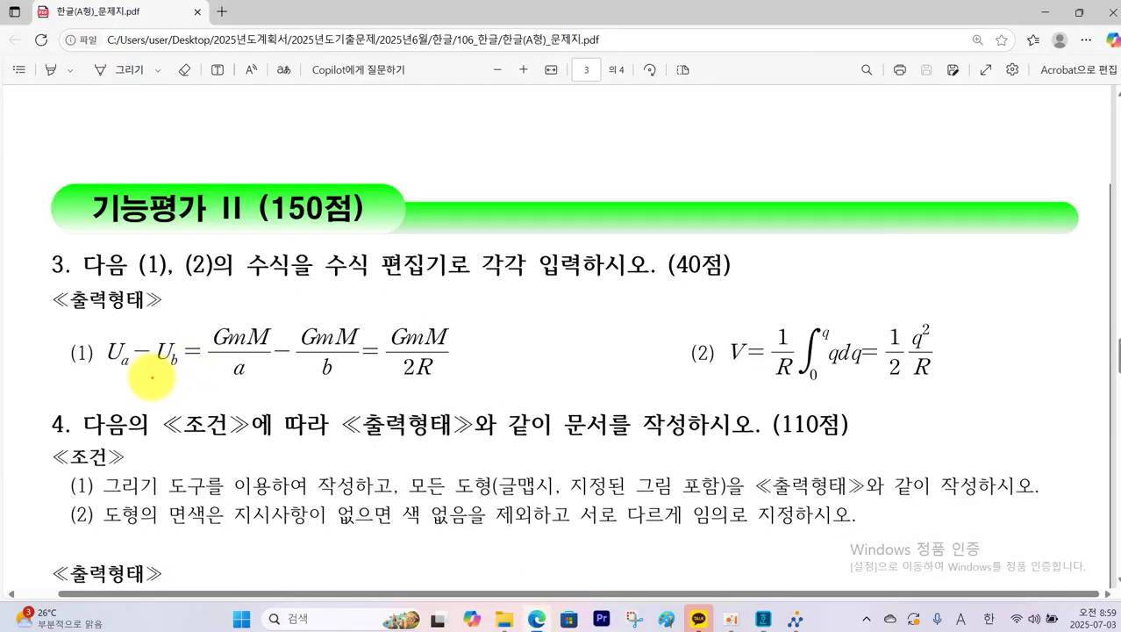
{"action": "left_click_drag", "start_coordinate": [168, 370], "coordinate": [178, 372]}
{"action": "mouse_move", "coordinate": [245, 381]}
{"action": "left_mouse_down"}
{"action": "mouse_move", "coordinate": [271, 378]}
{"action": "mouse_move", "coordinate": [256, 395]}
{"action": "mouse_move", "coordinate": [286, 397]}
{"action": "mouse_move", "coordinate": [275, 400]}
{"action": "left_mouse_up"}
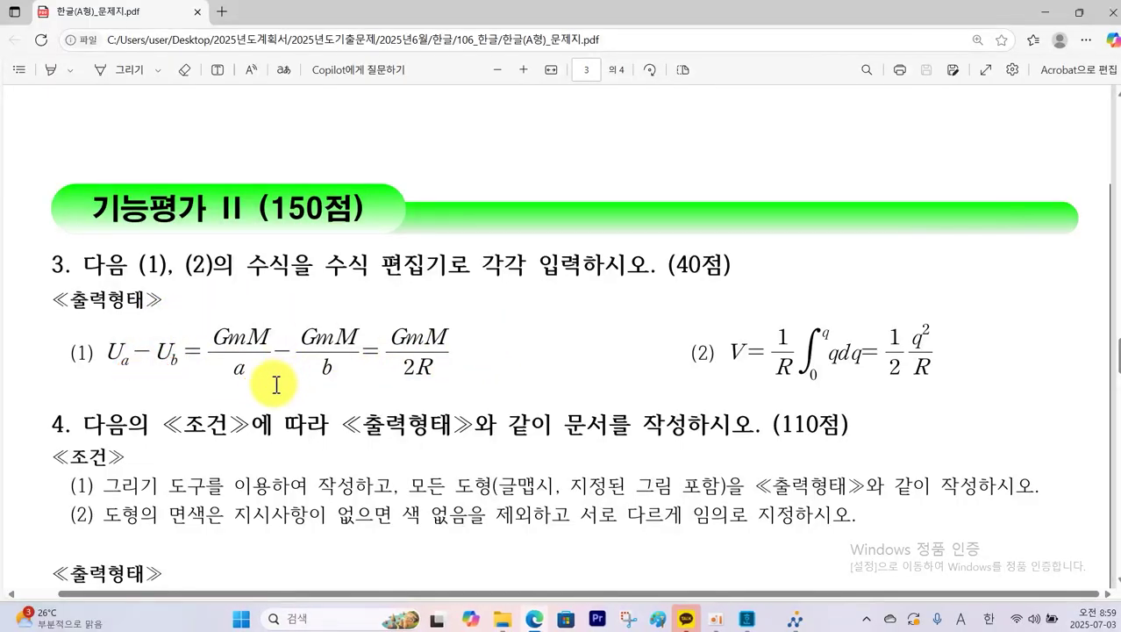
{"action": "left_click", "coordinate": [764, 619]}
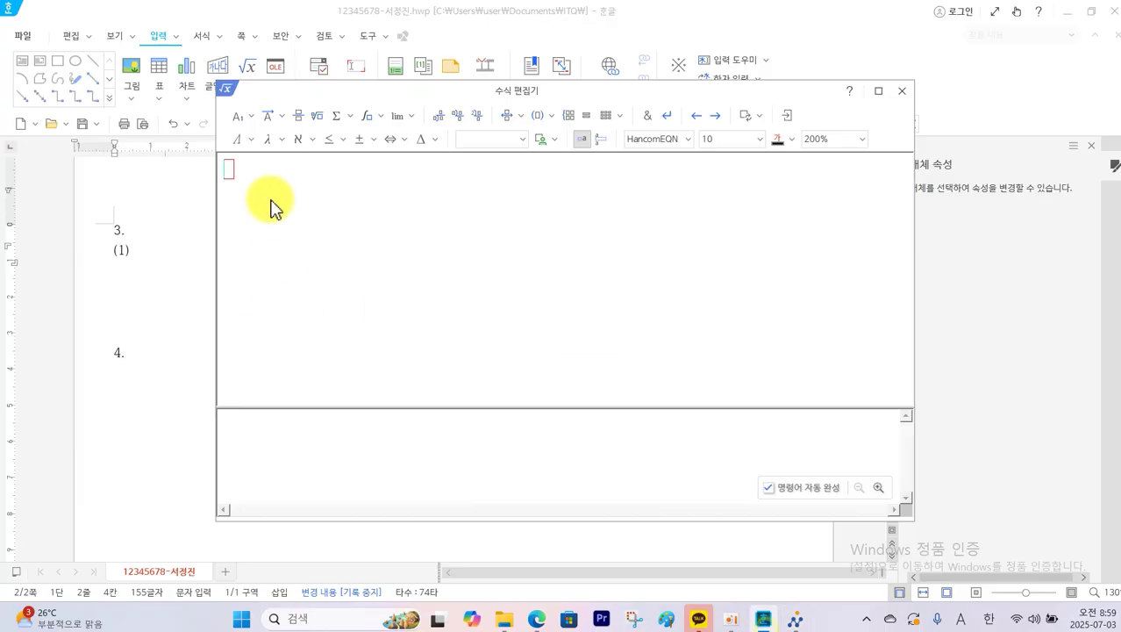
Step: In the equation editor, enter the left side of formula (1) as U with subscript a minus U with subscript b, followed by an equals sign
{"action": "type", "text": "U"}
{"action": "left_click", "coordinate": [238, 117]}
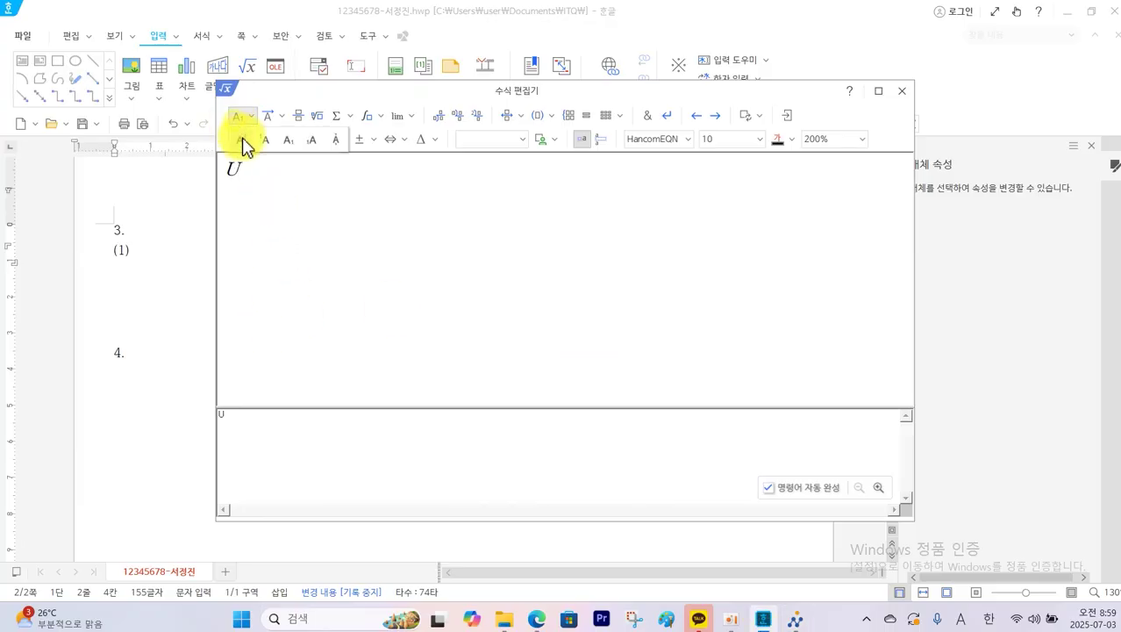
{"action": "left_click", "coordinate": [289, 146]}
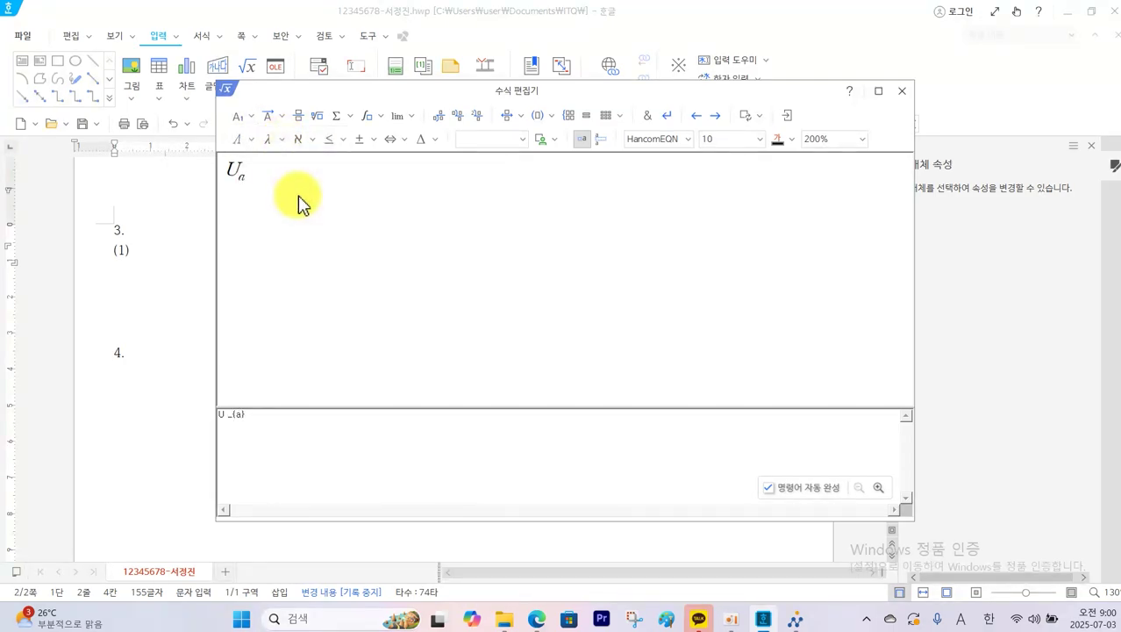
{"action": "type", "text": "a"}
{"action": "key", "text": "Right"}
{"action": "type", "text": "-"}
{"action": "left_click", "coordinate": [239, 115]}
{"action": "left_click", "coordinate": [290, 144]}
{"action": "type", "text": "b} ="}
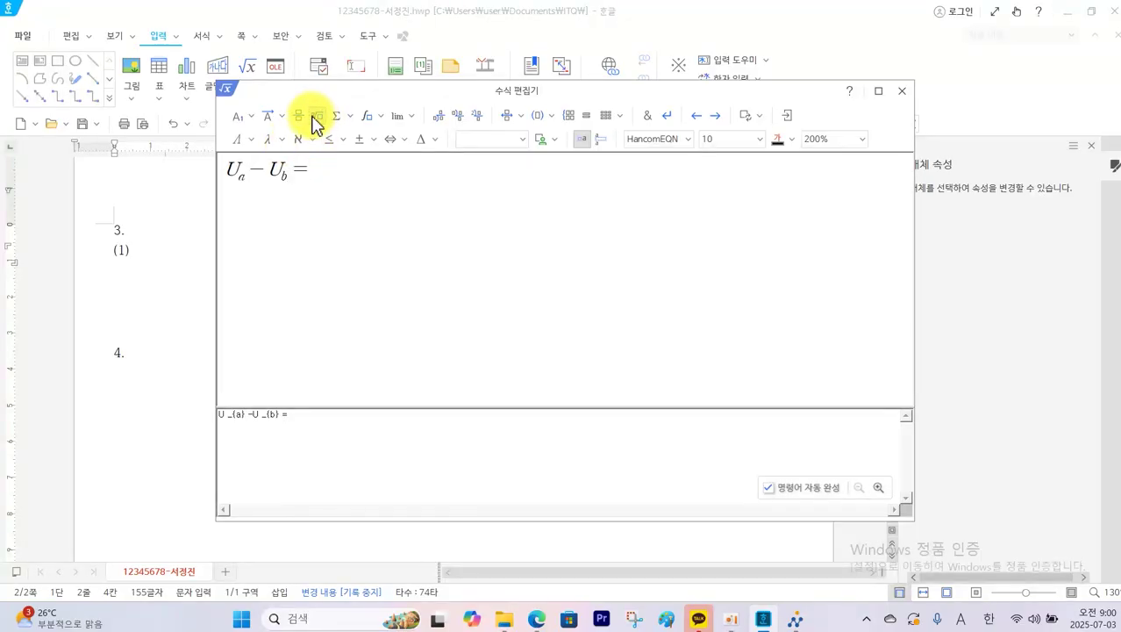
Step: Complete formula (1) with the fractions GmM over a, minus GmM over b, equals GmM over 2R, and insert it into the document
{"action": "left_click", "coordinate": [300, 117]}
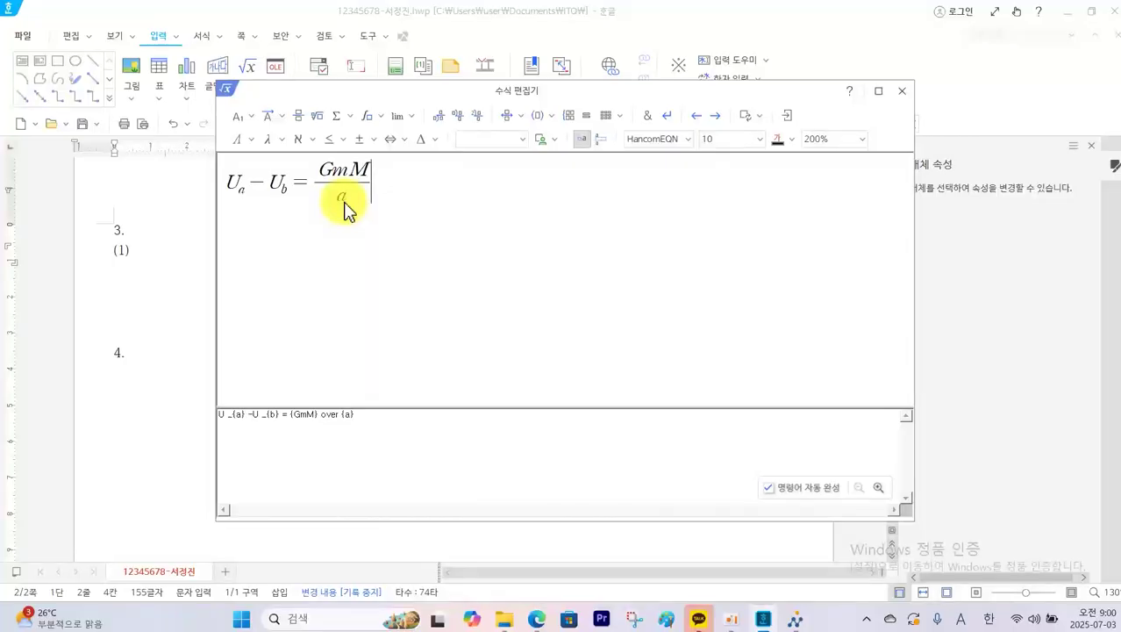
{"action": "left_click", "coordinate": [299, 115]}
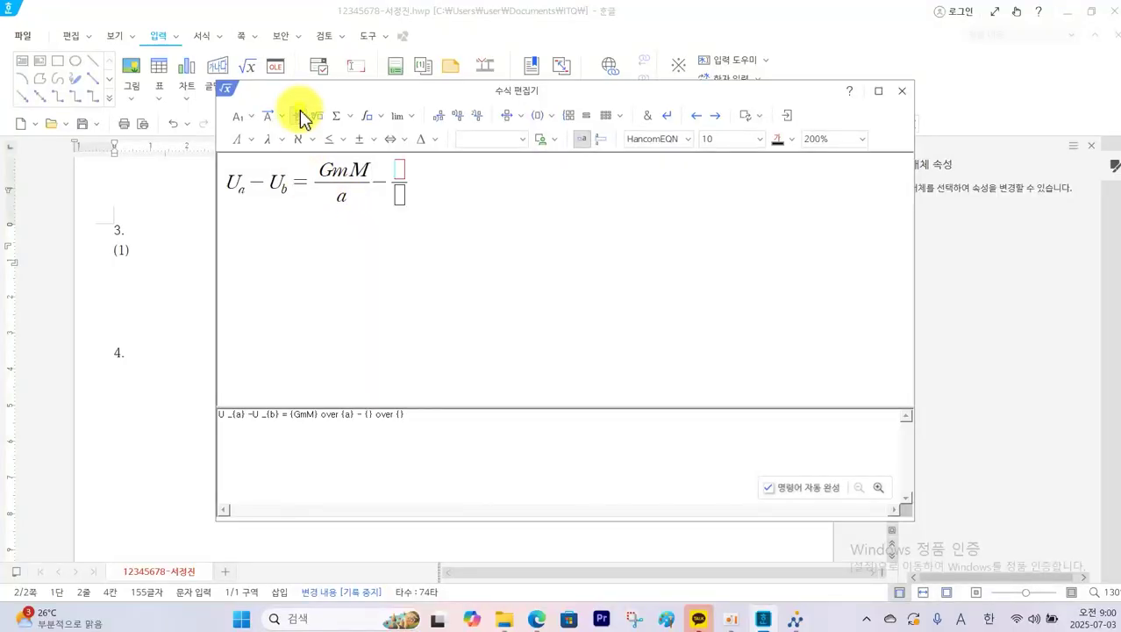
{"action": "type", "text": "GmM"}
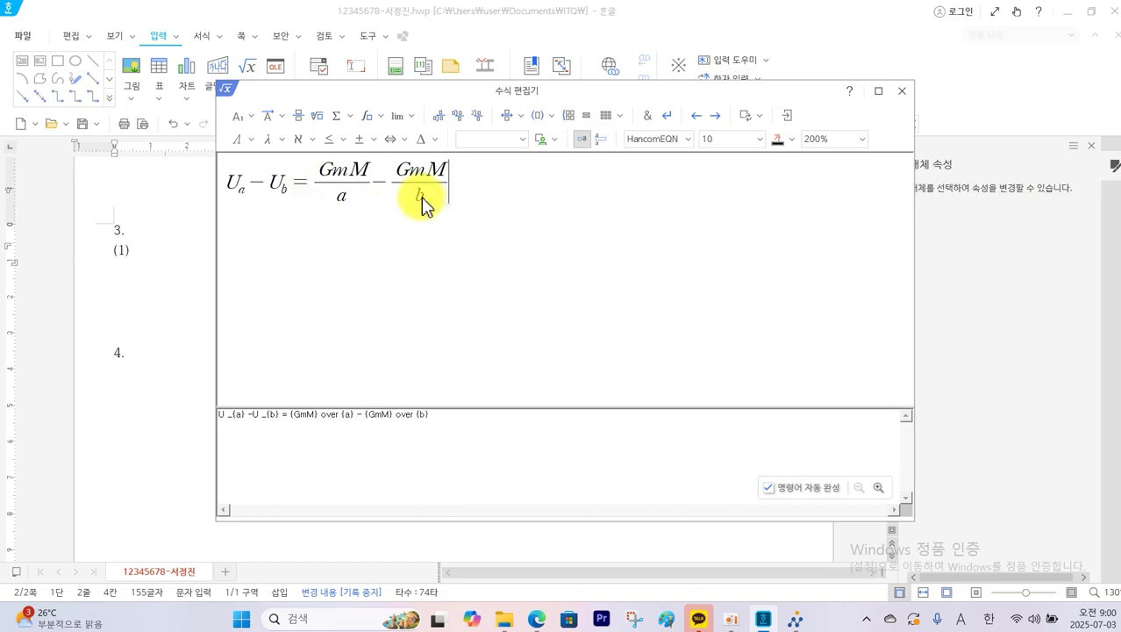
{"action": "left_click", "coordinate": [299, 117]}
{"action": "type", "text": "GmM} over {2R}"}
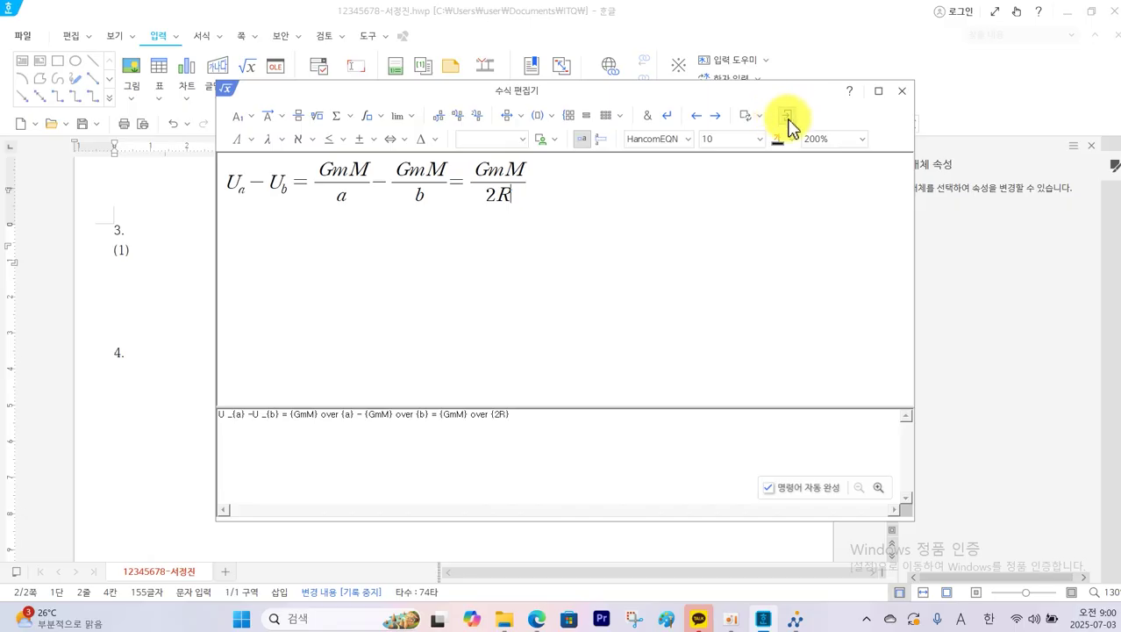
{"action": "left_click", "coordinate": [787, 118]}
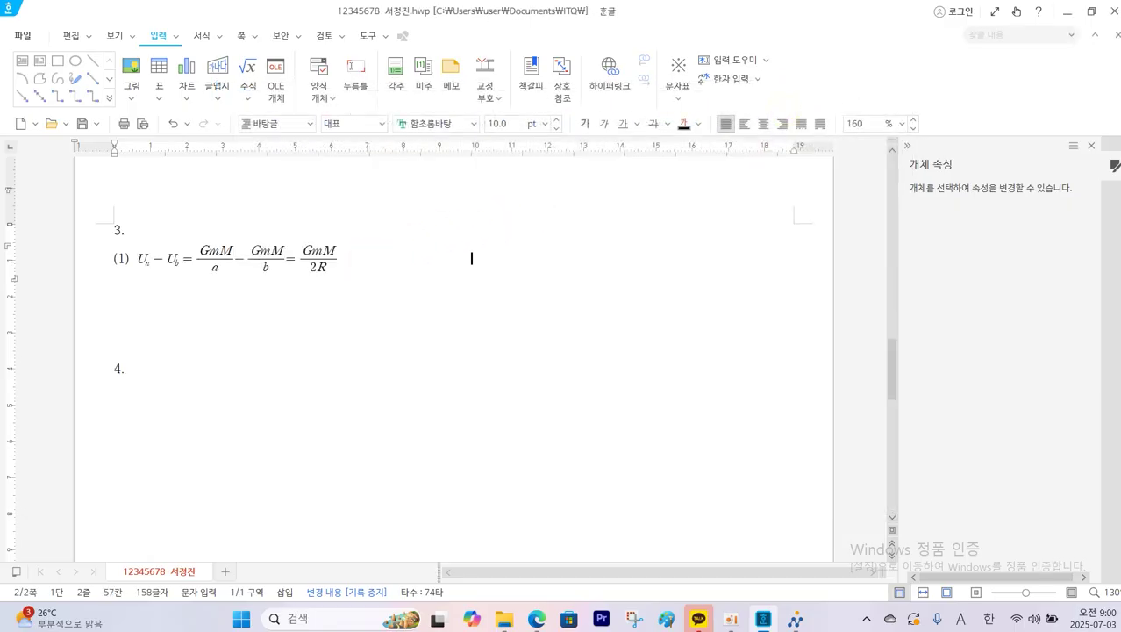
Step: Enter (2) further along the line of formula (1), and study formula (2) of question 3 in the exam PDF before returning to Hangul
{"action": "type", "text": "(2)"}
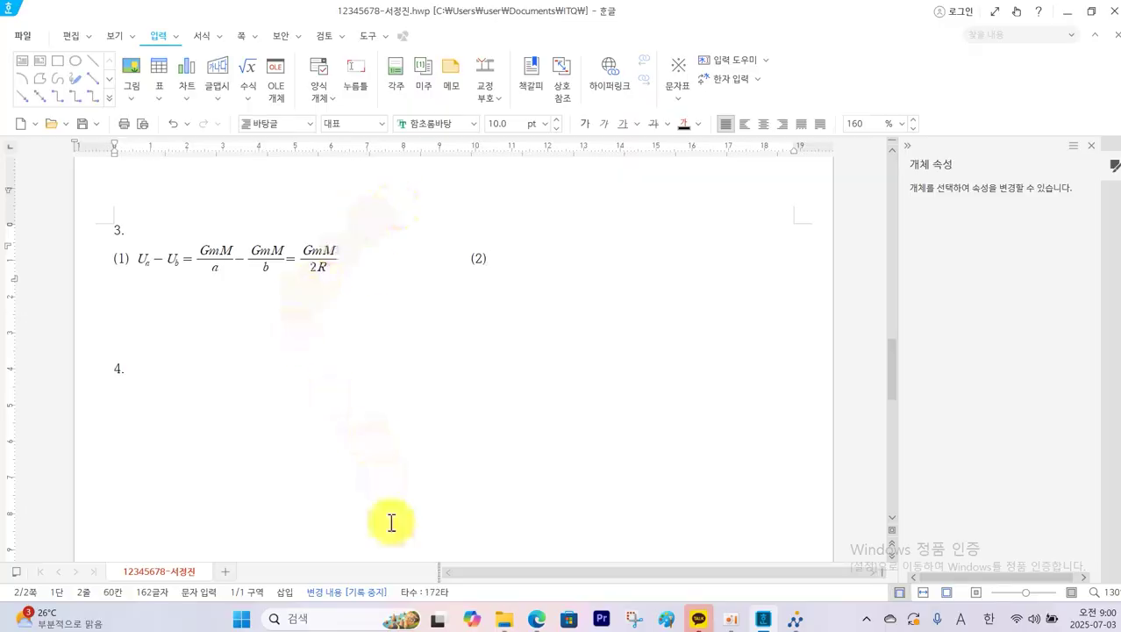
{"action": "left_click", "coordinate": [537, 620]}
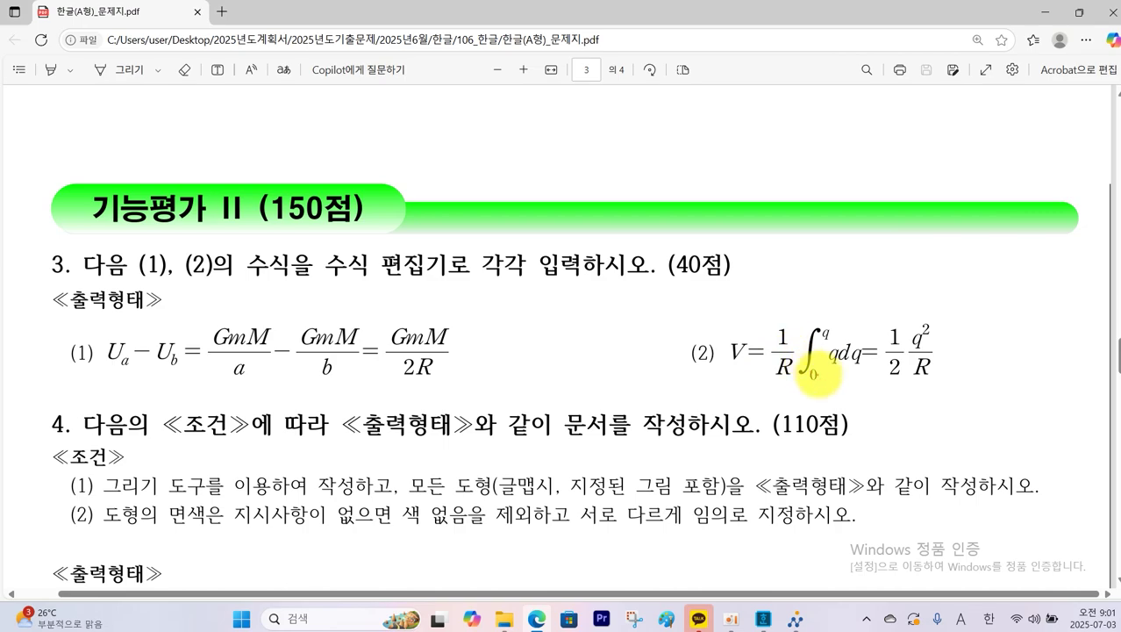
{"action": "mouse_move", "coordinate": [946, 328]}
{"action": "left_mouse_down"}
{"action": "mouse_move", "coordinate": [922, 325]}
{"action": "mouse_move", "coordinate": [945, 330]}
{"action": "left_mouse_up"}
{"action": "mouse_move", "coordinate": [889, 368]}
{"action": "left_mouse_down"}
{"action": "mouse_move", "coordinate": [916, 353]}
{"action": "mouse_move", "coordinate": [929, 374]}
{"action": "left_mouse_up"}
{"action": "mouse_move", "coordinate": [782, 373]}
{"action": "left_mouse_down"}
{"action": "mouse_move", "coordinate": [791, 330]}
{"action": "mouse_move", "coordinate": [784, 373]}
{"action": "left_mouse_up"}
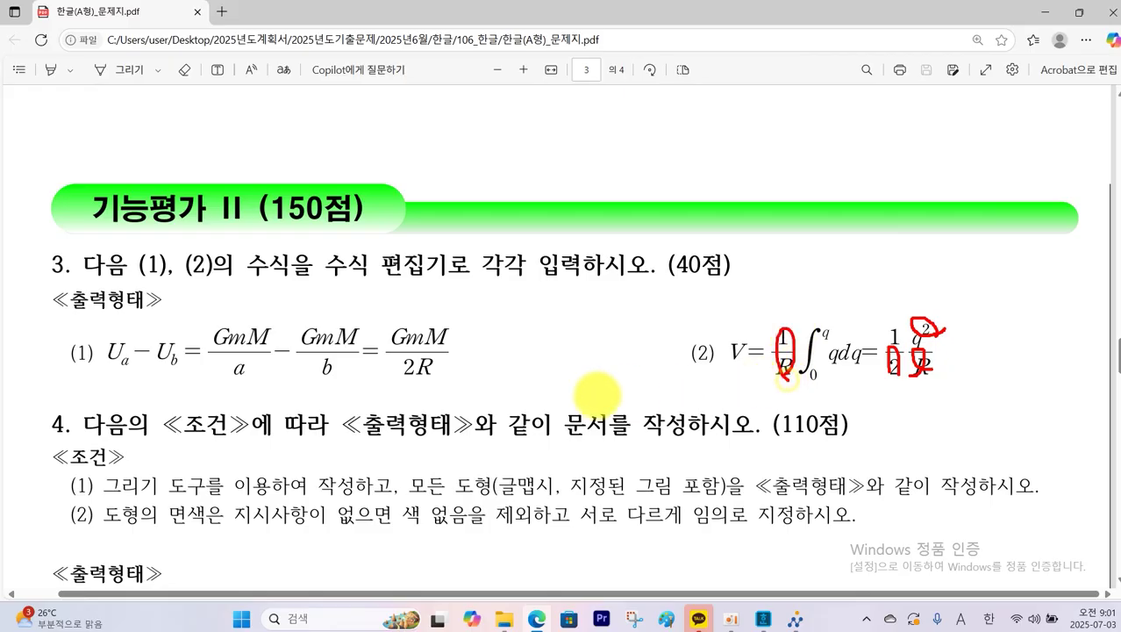
{"action": "key", "text": "Escape"}
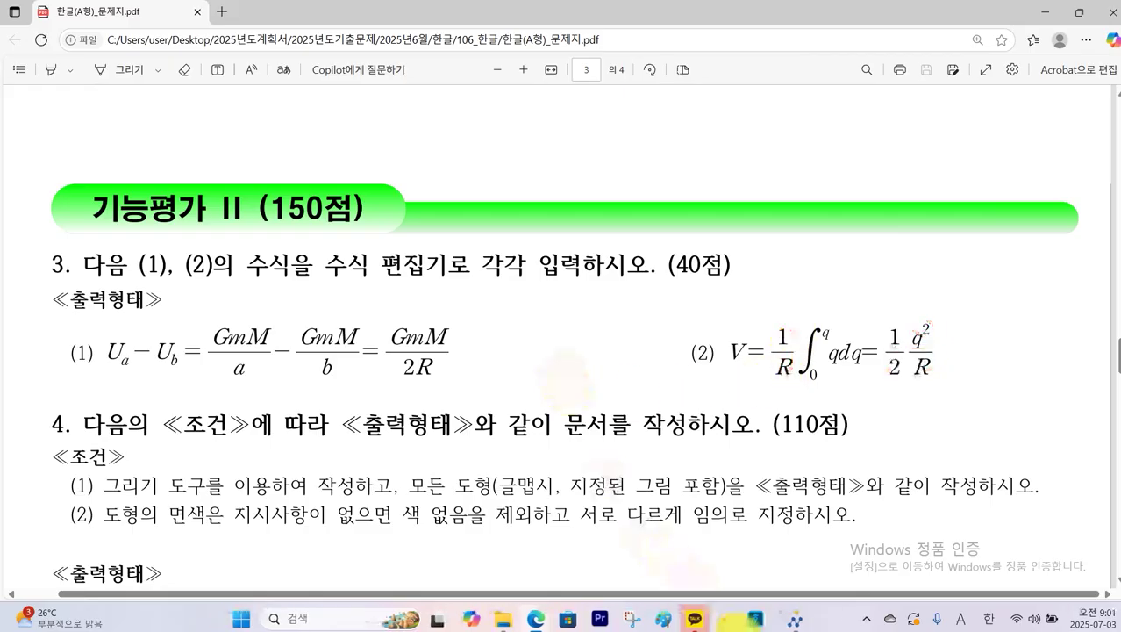
{"action": "left_click", "coordinate": [756, 619]}
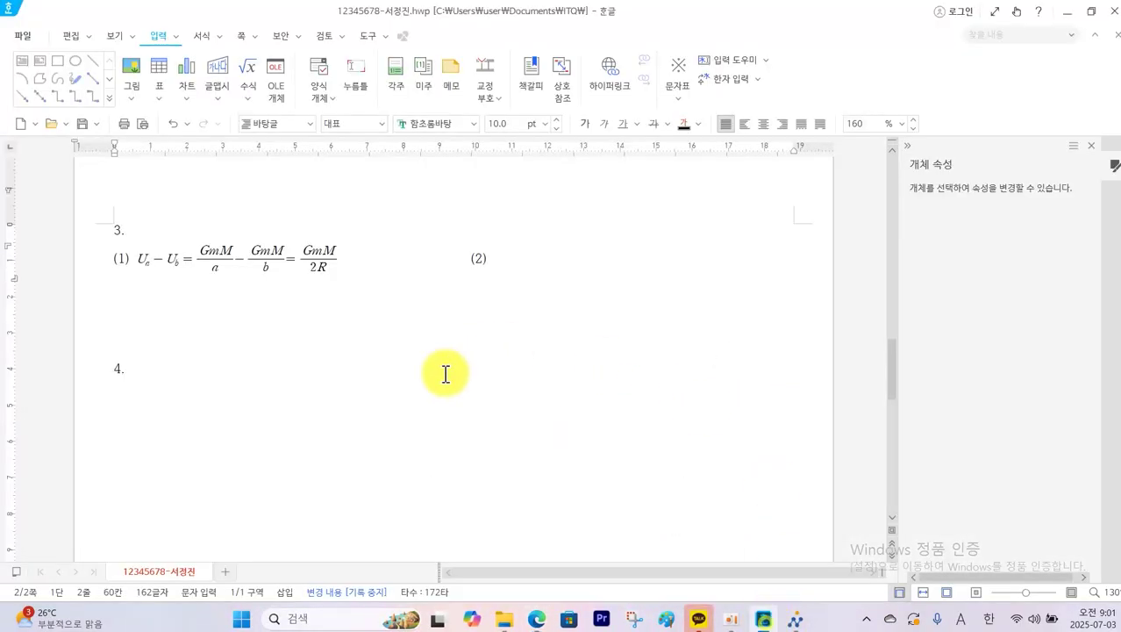
Step: Start a new equation after (2) and enter V = 1 over R times the integral from 0 to q of qdq
{"action": "left_click", "coordinate": [249, 72]}
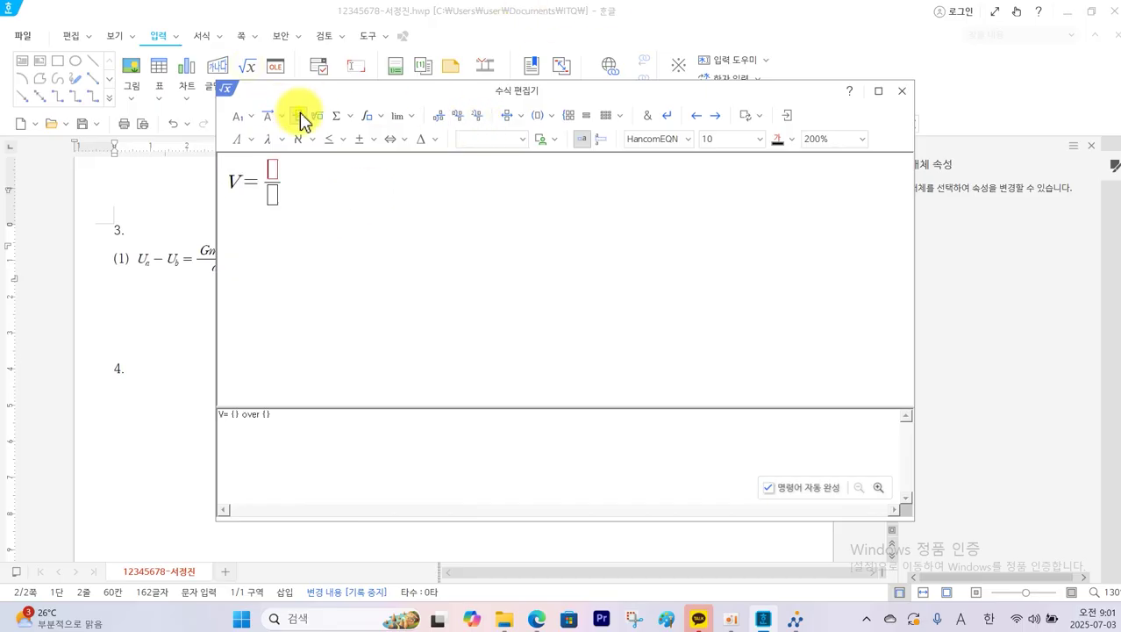
{"action": "type", "text": "1"}
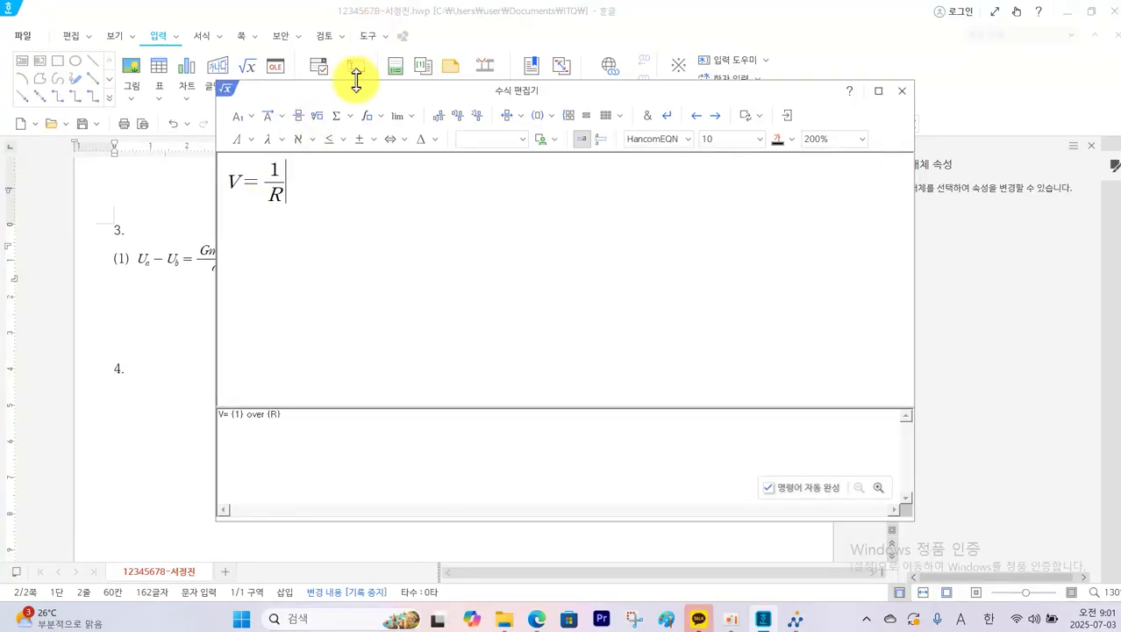
{"action": "left_click", "coordinate": [376, 116]}
{"action": "left_click", "coordinate": [372, 140]}
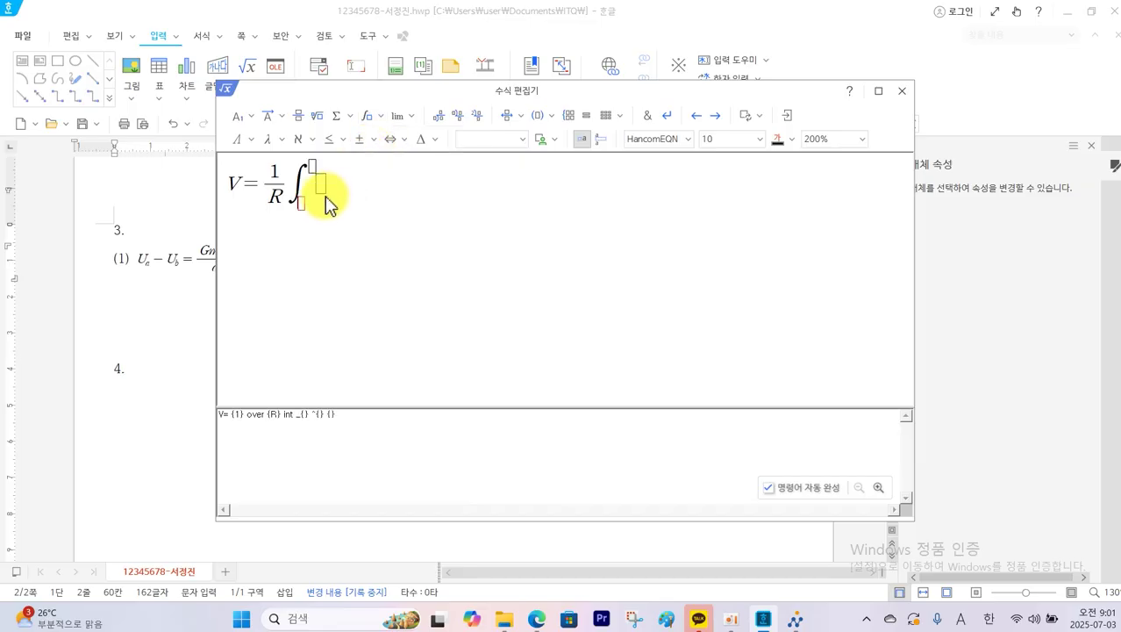
{"action": "type", "text": "0"}
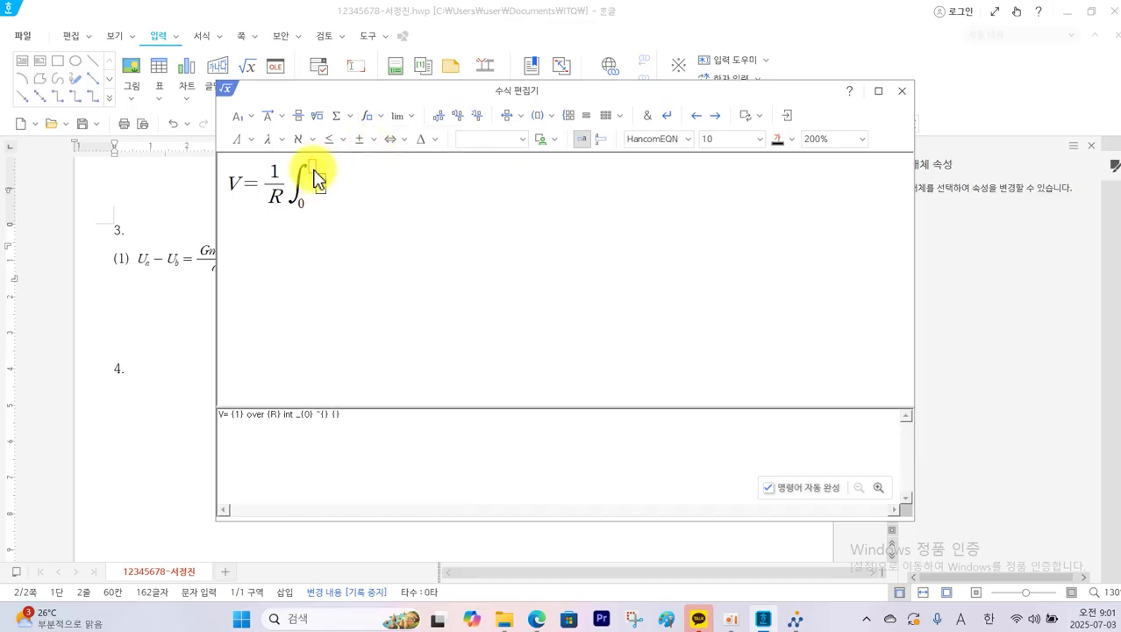
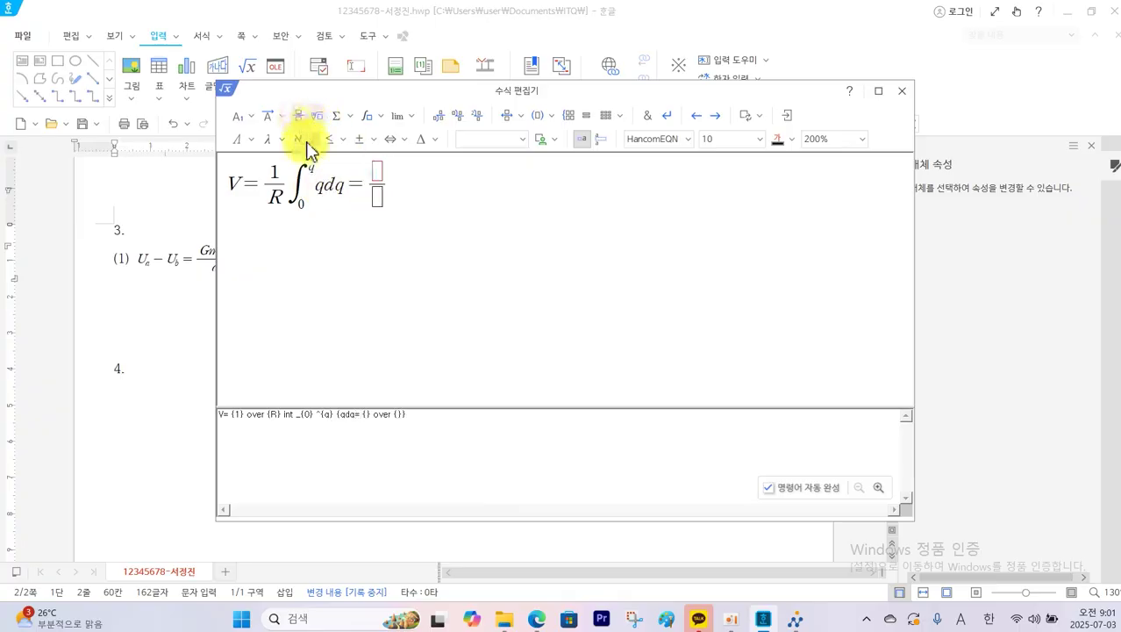
Step: Complete formula (2) with equals 1 over 2 times q squared over R, and insert it into the document
{"action": "type", "text": "1"}
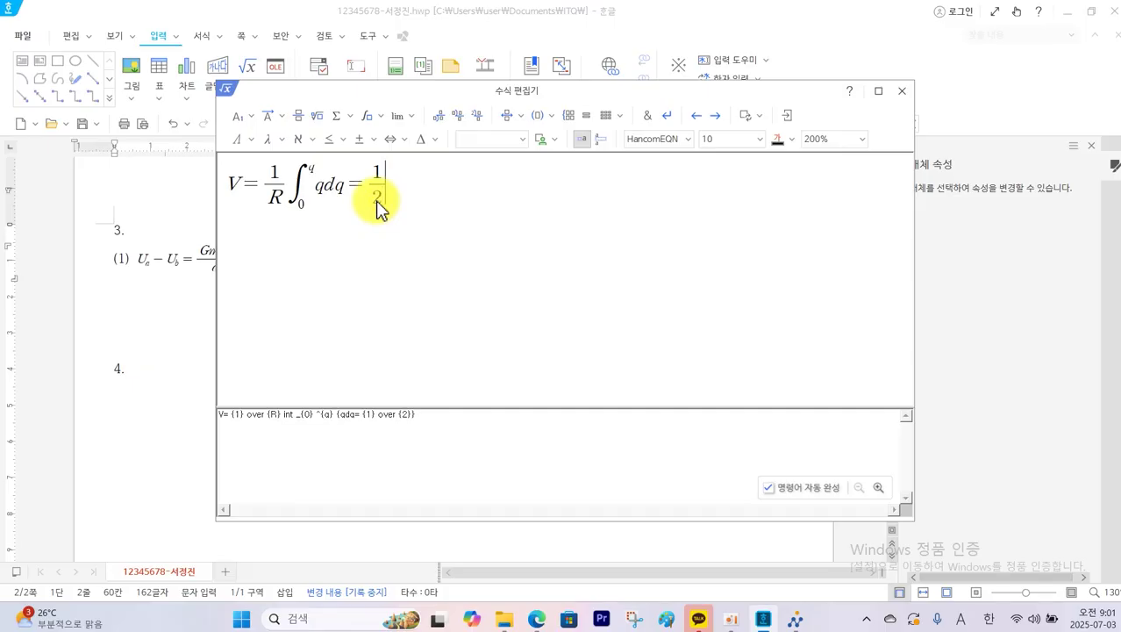
{"action": "key", "text": "Tab"}
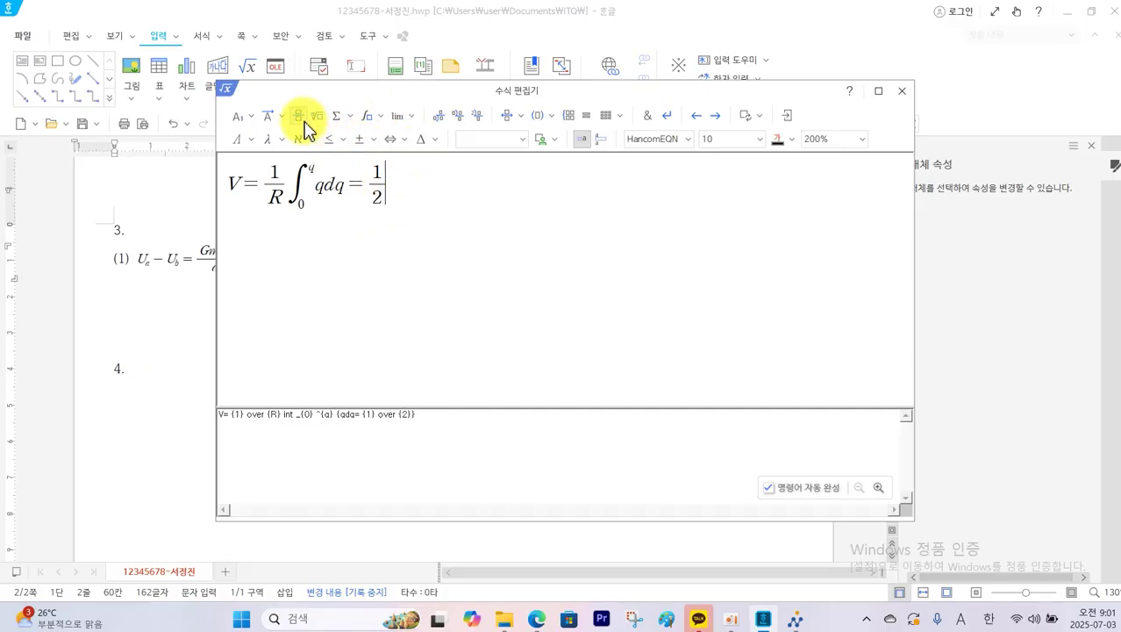
{"action": "left_click", "coordinate": [298, 115]}
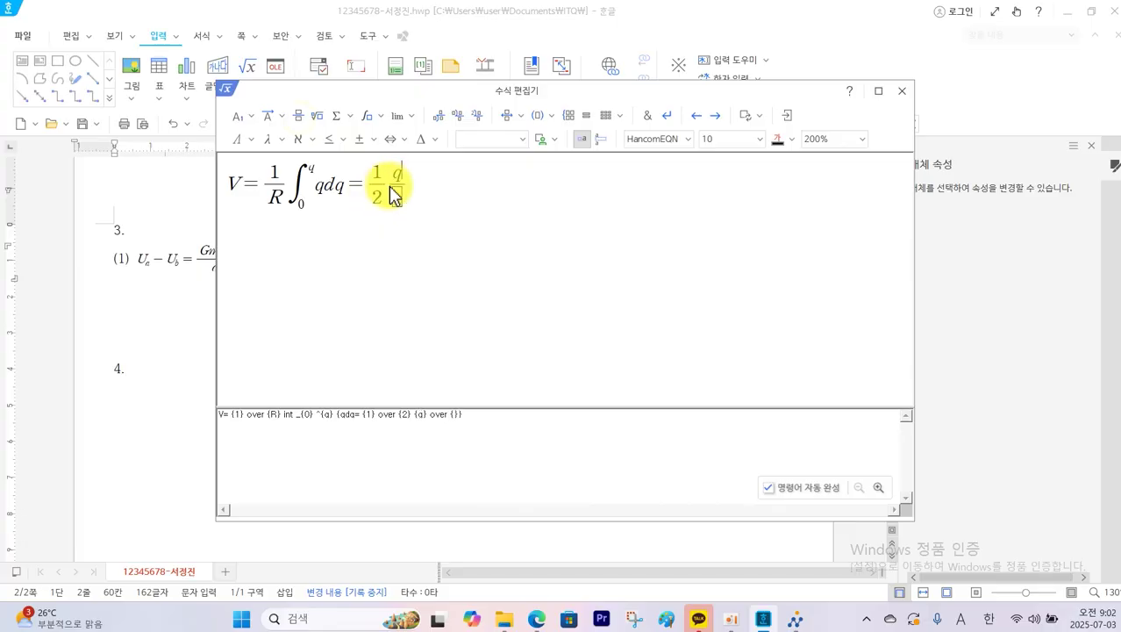
{"action": "left_click", "coordinate": [242, 117]}
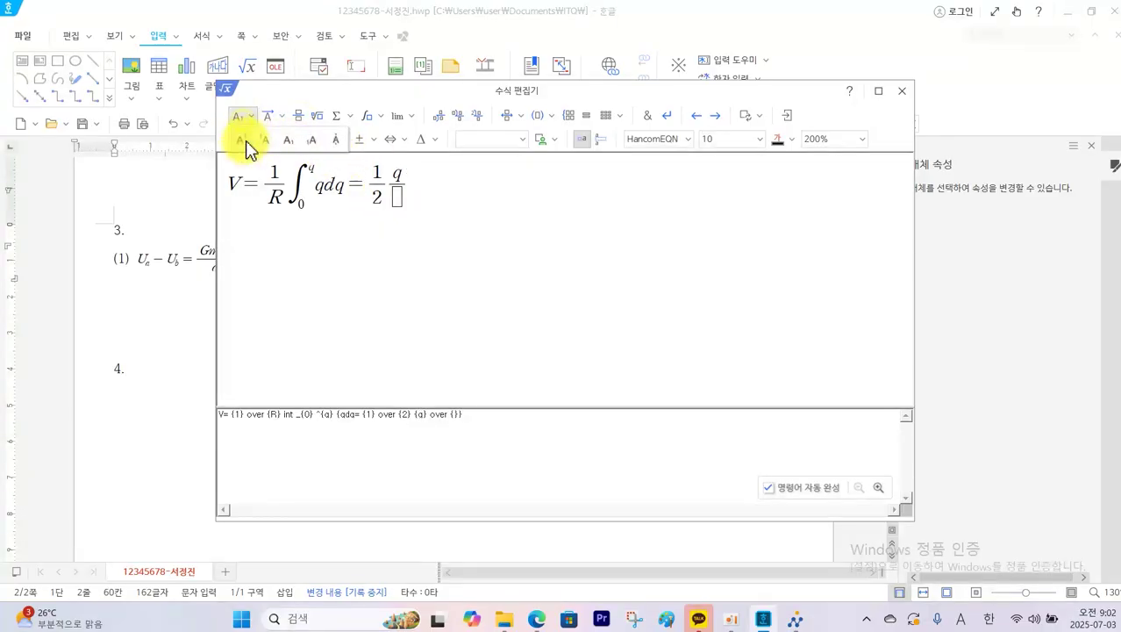
{"action": "left_click", "coordinate": [244, 141]}
{"action": "left_click", "coordinate": [399, 200]}
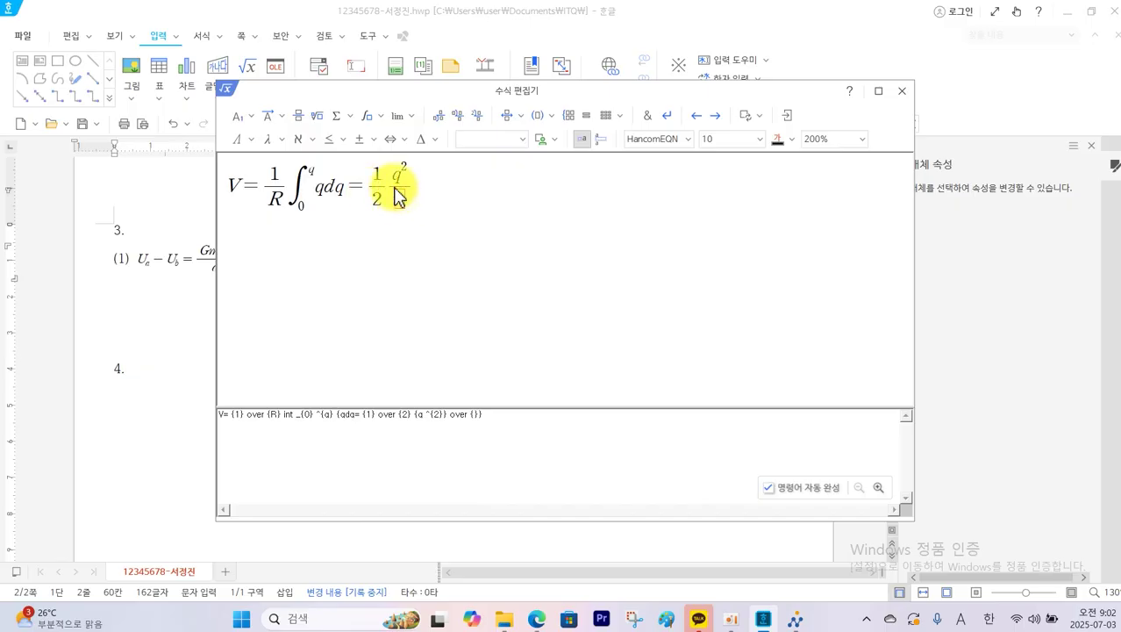
{"action": "left_click", "coordinate": [787, 115]}
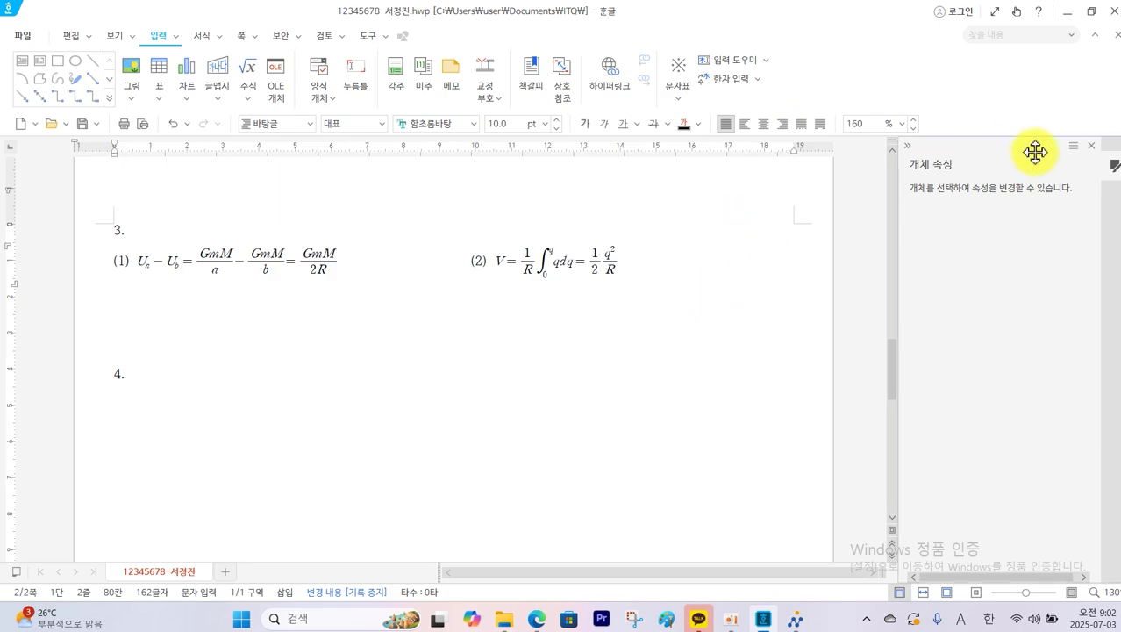
Step: Close the object properties pane and save the answer document
{"action": "left_click", "coordinate": [1094, 150]}
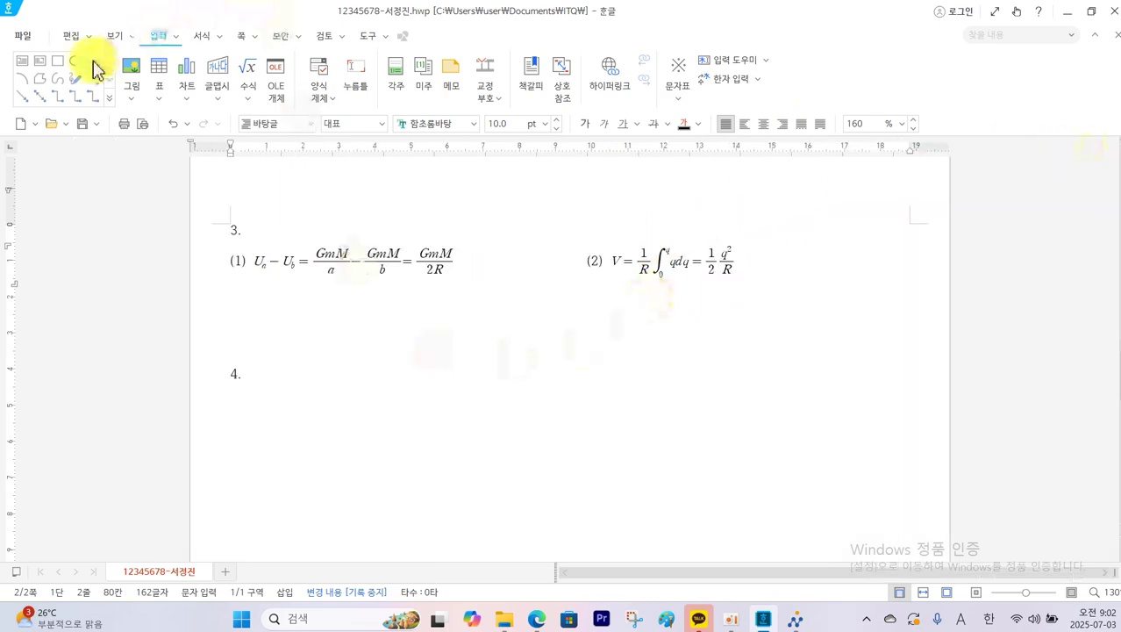
{"action": "left_click", "coordinate": [81, 127]}
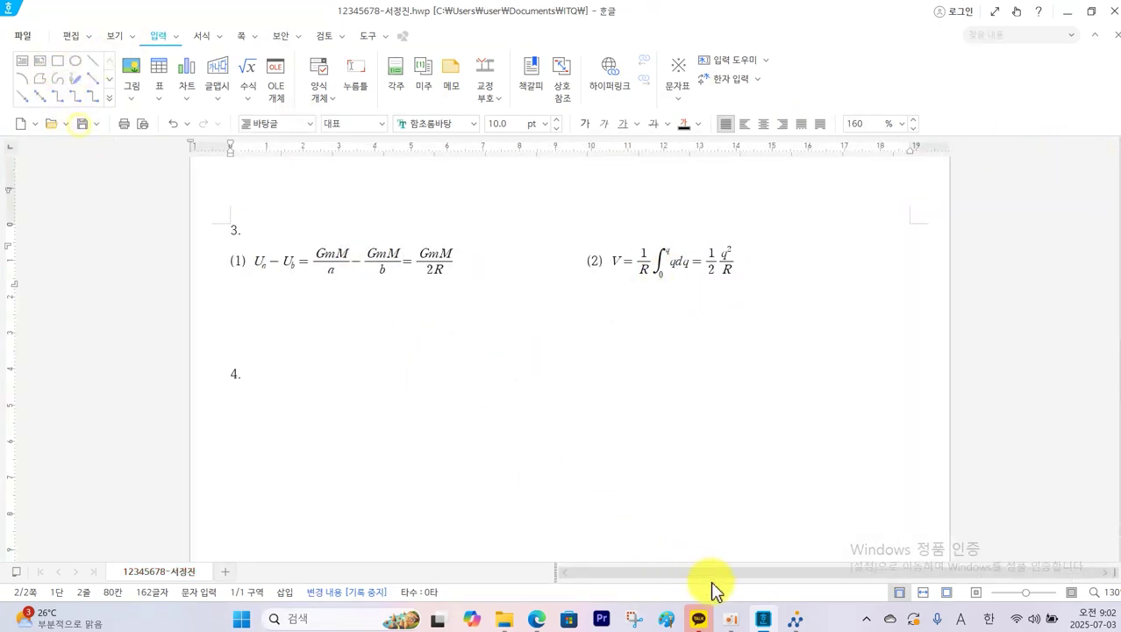
Step: Switch to the answer submission program and send the saved answer file to the exam room PC, approving the resend
{"action": "left_click", "coordinate": [793, 622]}
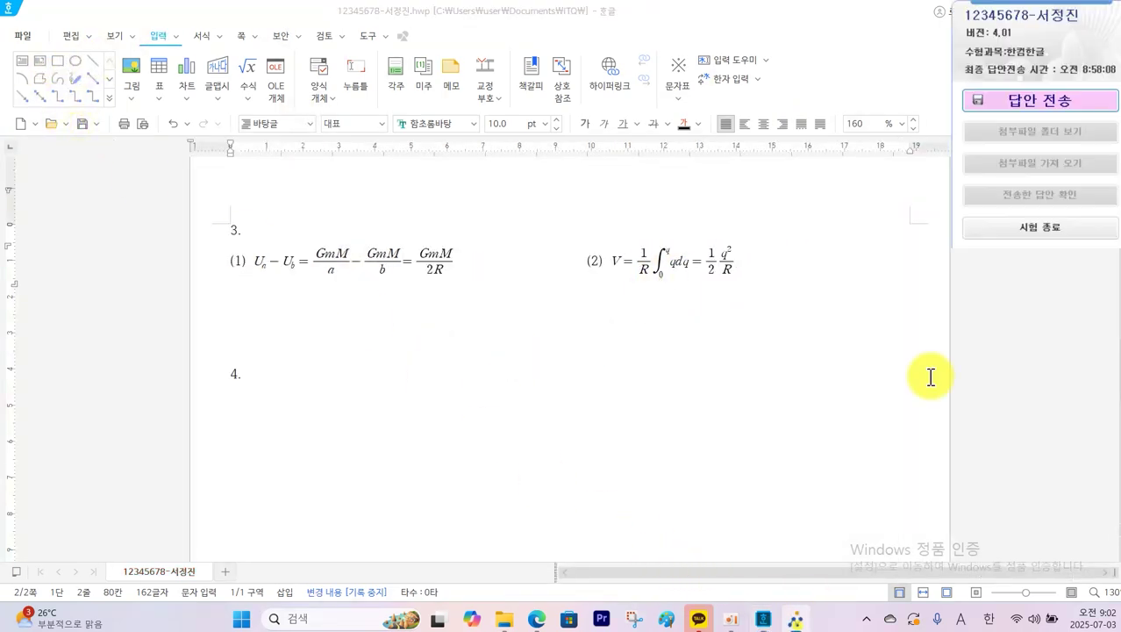
{"action": "left_click", "coordinate": [1013, 103]}
{"action": "left_click", "coordinate": [557, 360]}
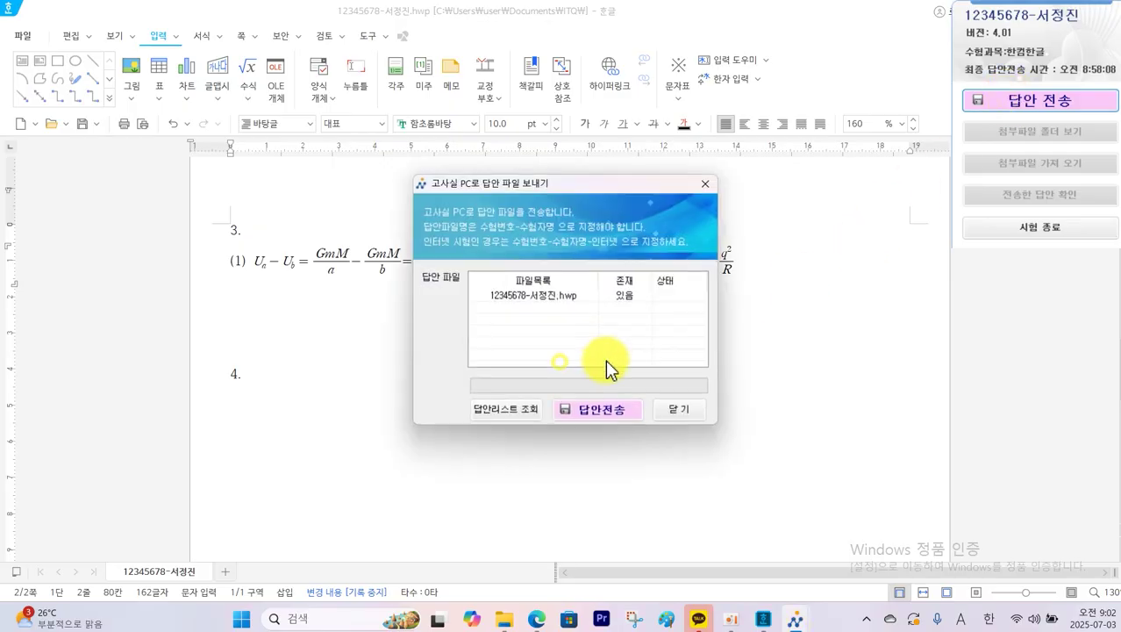
{"action": "left_click", "coordinate": [604, 413]}
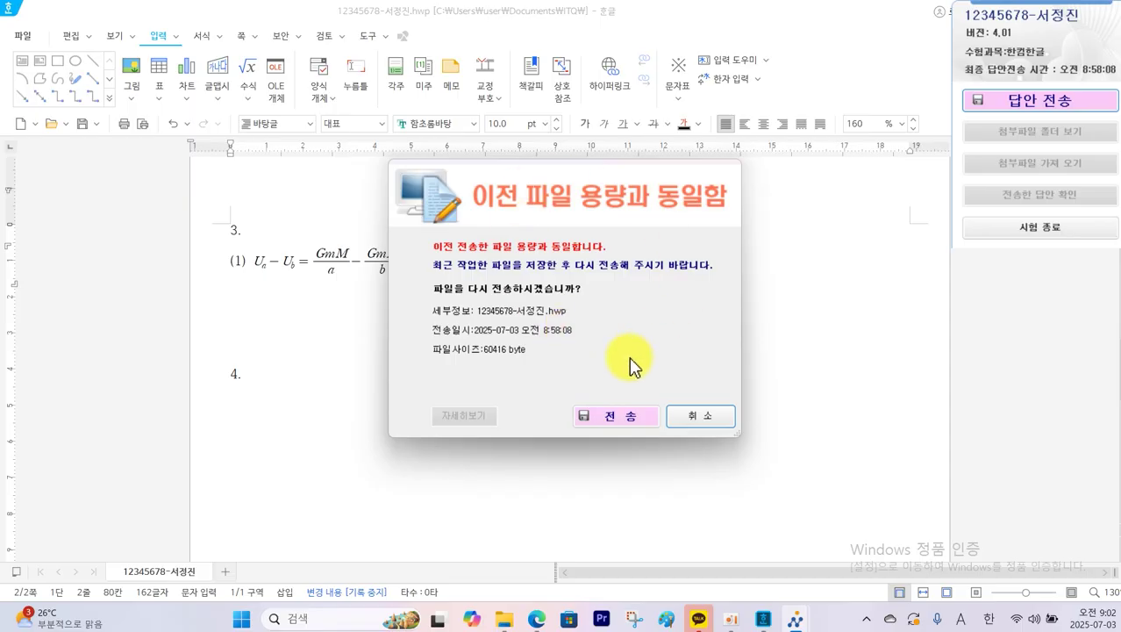
{"action": "left_click", "coordinate": [629, 421]}
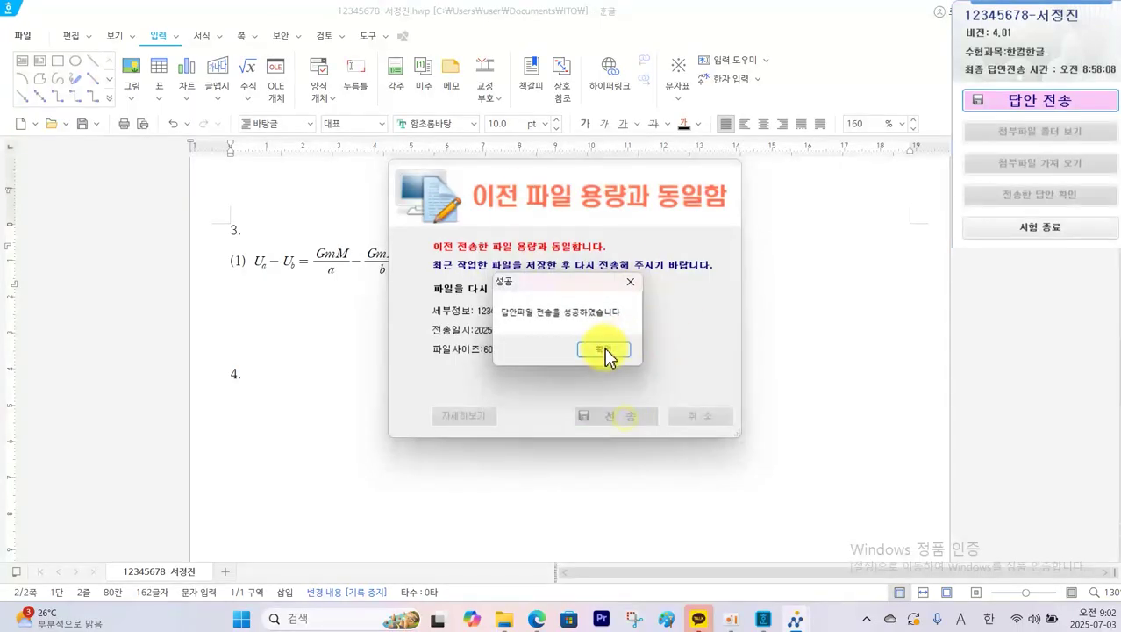
{"action": "left_click", "coordinate": [604, 347]}
{"action": "left_click", "coordinate": [680, 411]}
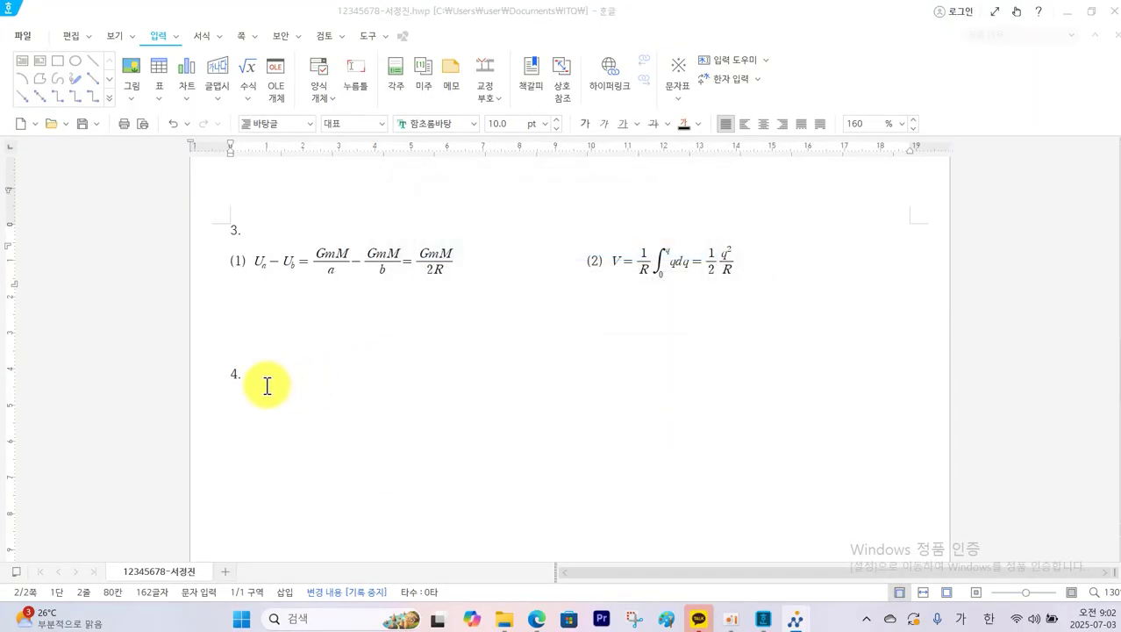
Step: Place the cursor after 4., then switch to the exam PDF and examine question 4's output layout and the sizes specified for its background shapes
{"action": "left_click", "coordinate": [263, 383]}
{"action": "scroll", "coordinate": [324, 394], "scroll_direction": "down", "scroll_amount": 1}
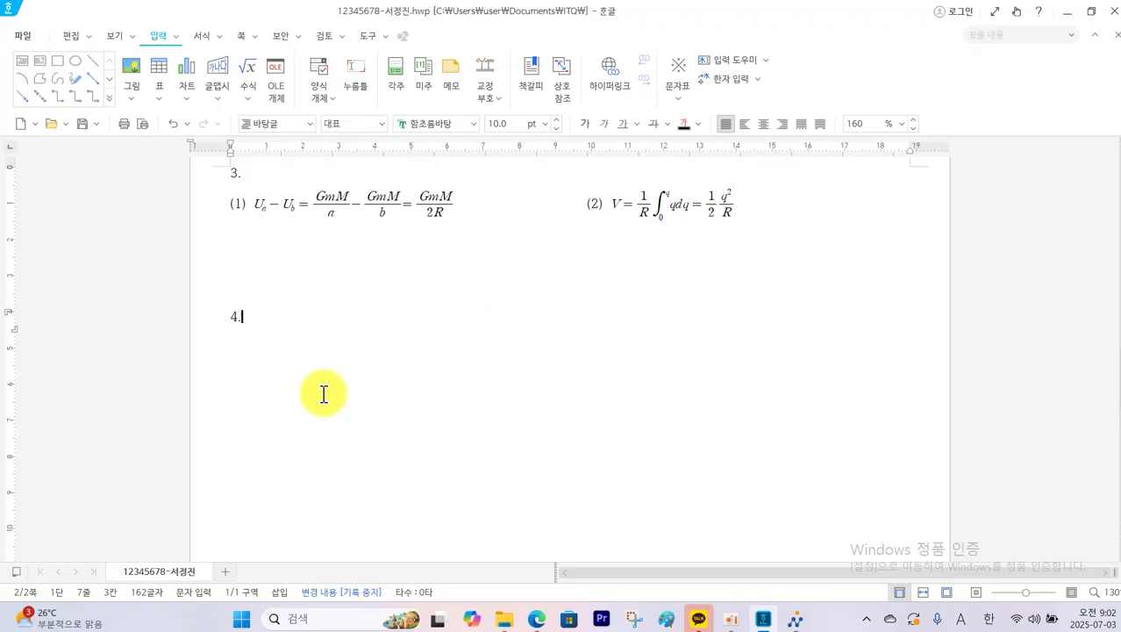
{"action": "scroll", "coordinate": [324, 394], "scroll_direction": "down", "scroll_amount": 2}
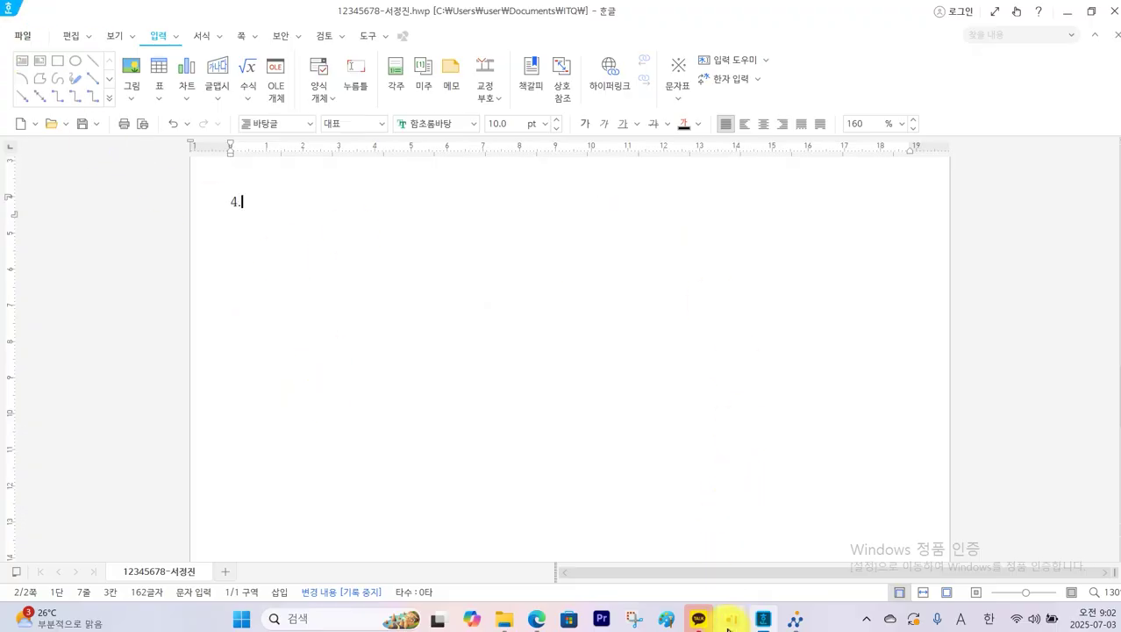
{"action": "left_click", "coordinate": [537, 619]}
{"action": "scroll", "coordinate": [582, 527], "scroll_direction": "down", "scroll_amount": 8}
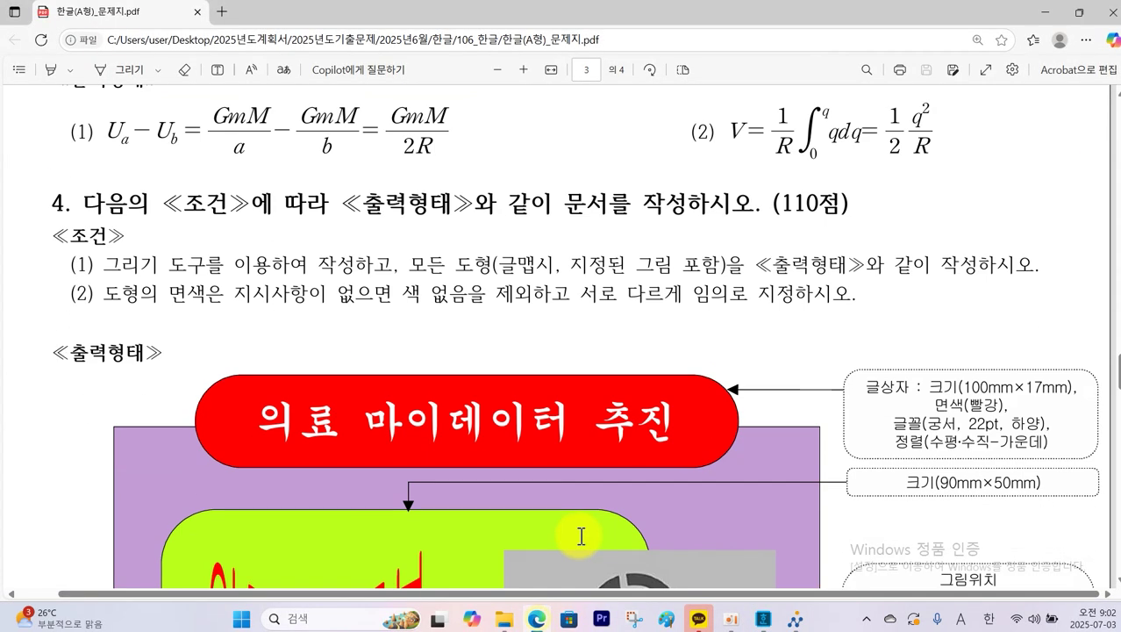
{"action": "scroll", "coordinate": [576, 403], "scroll_direction": "down", "scroll_amount": 3}
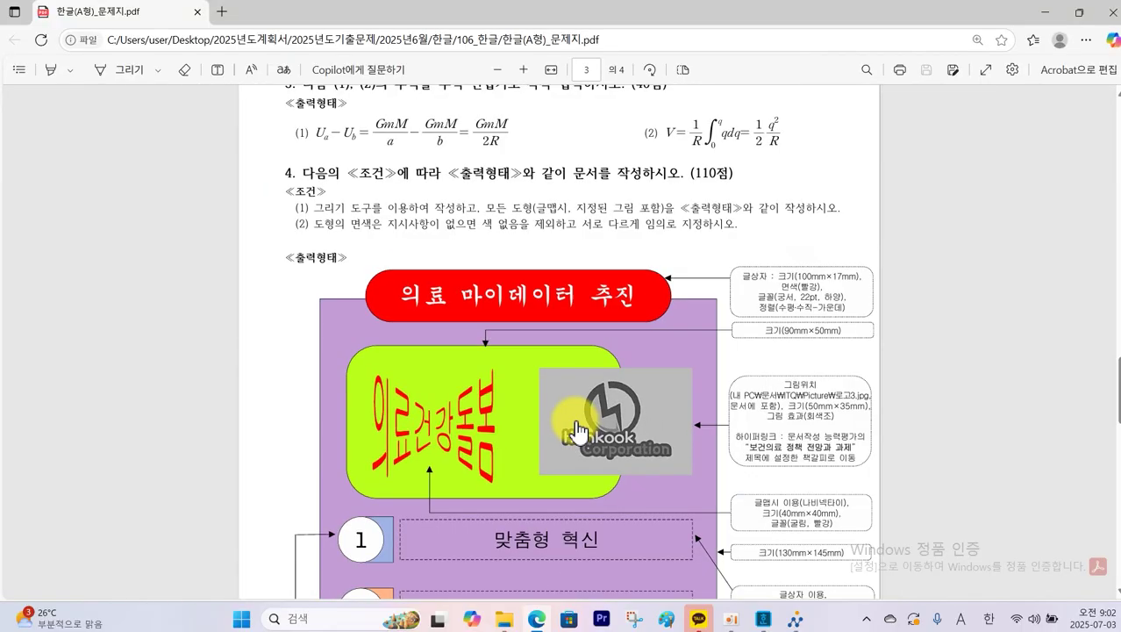
{"action": "scroll", "coordinate": [576, 422], "scroll_direction": "down", "scroll_amount": 1}
{"action": "scroll", "coordinate": [577, 422], "scroll_direction": "up", "scroll_amount": 1}
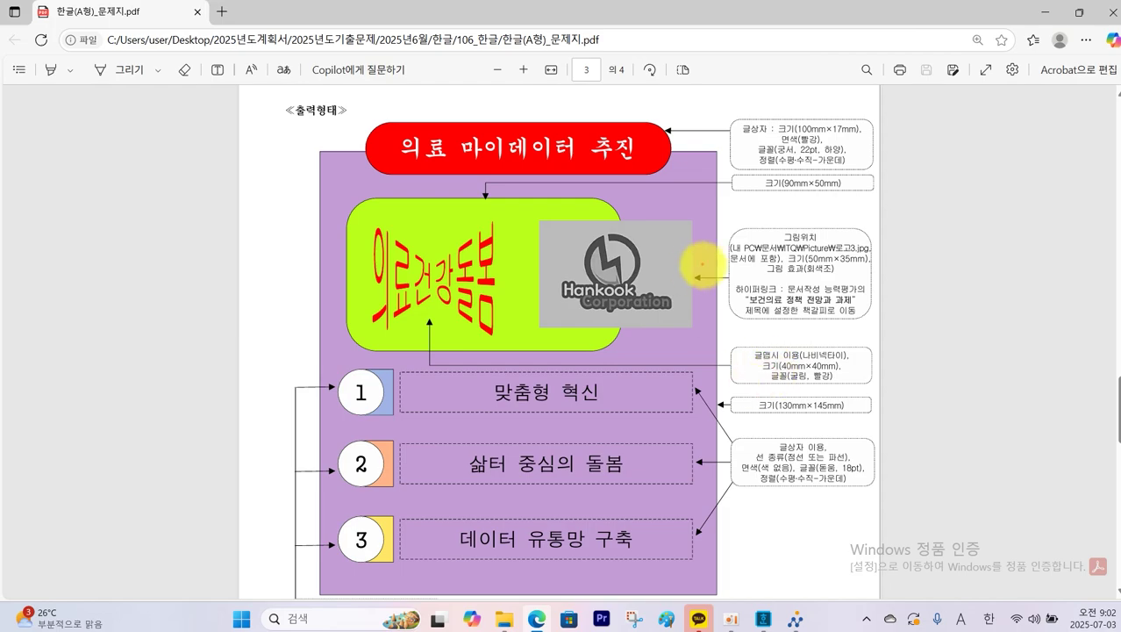
{"action": "mouse_move", "coordinate": [838, 408]}
{"action": "left_mouse_down"}
{"action": "mouse_move", "coordinate": [746, 428]}
{"action": "mouse_move", "coordinate": [814, 395]}
{"action": "mouse_move", "coordinate": [855, 420]}
{"action": "mouse_move", "coordinate": [932, 375]}
{"action": "mouse_move", "coordinate": [904, 447]}
{"action": "left_mouse_up"}
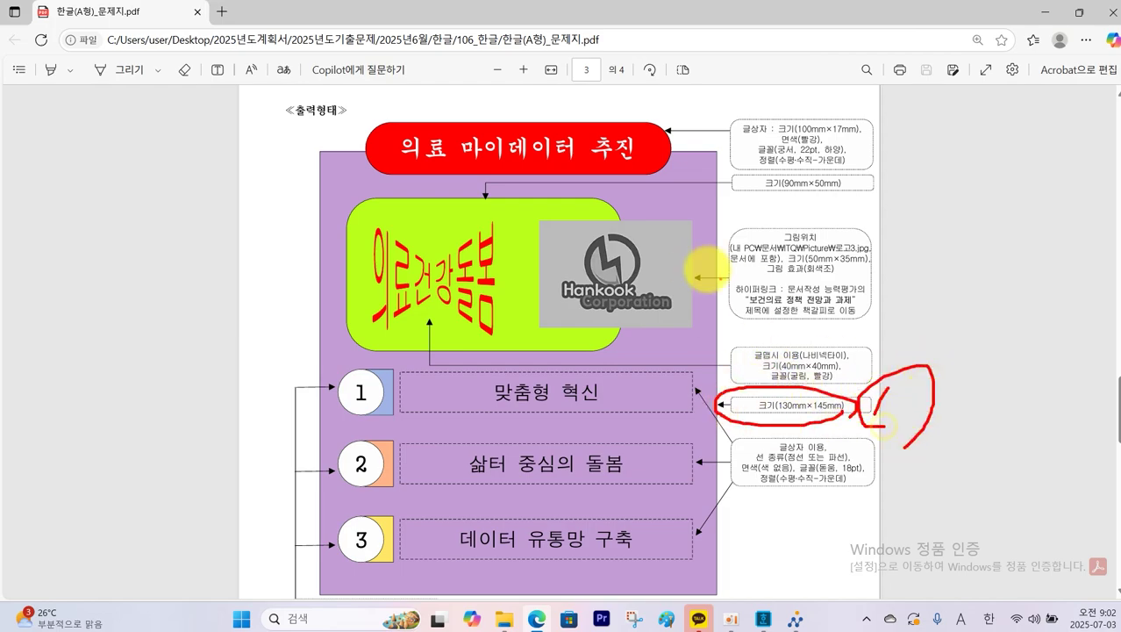
{"action": "mouse_move", "coordinate": [593, 204]}
{"action": "left_mouse_down"}
{"action": "mouse_move", "coordinate": [681, 188]}
{"action": "mouse_move", "coordinate": [844, 188]}
{"action": "mouse_move", "coordinate": [803, 167]}
{"action": "mouse_move", "coordinate": [777, 203]}
{"action": "mouse_move", "coordinate": [846, 213]}
{"action": "mouse_move", "coordinate": [877, 189]}
{"action": "mouse_move", "coordinate": [856, 216]}
{"action": "left_mouse_up"}
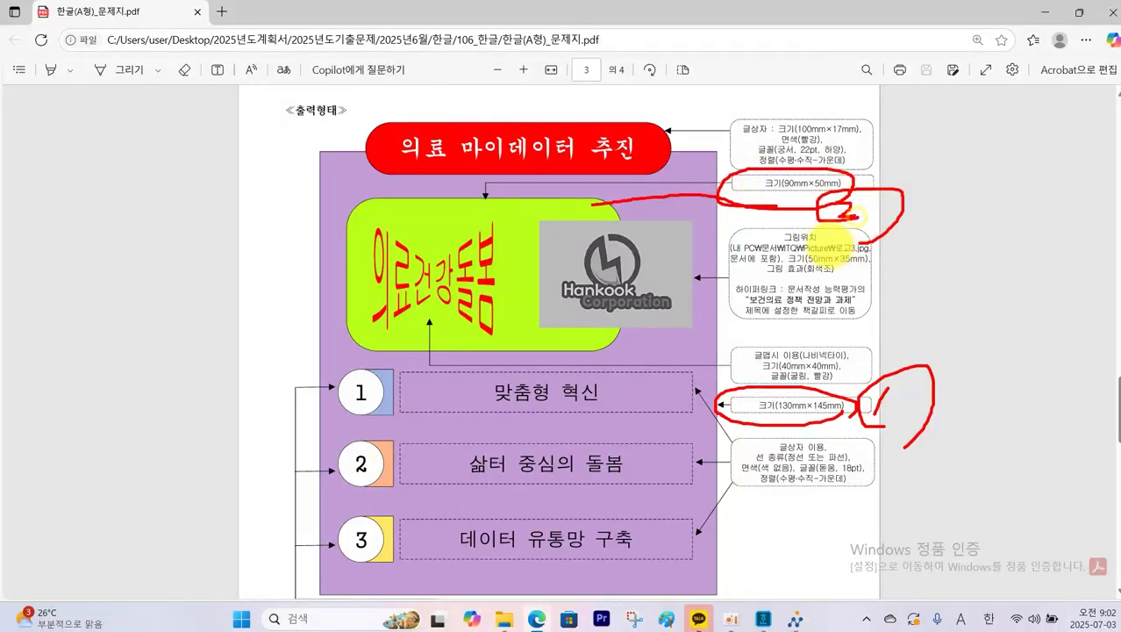
Step: Examine question 4's output layout in the exam PDF: numbered shapes, title box, WordArt, logo and the outer background's specified size
{"action": "mouse_move", "coordinate": [379, 551]}
{"action": "left_mouse_down"}
{"action": "mouse_move", "coordinate": [351, 366]}
{"action": "mouse_move", "coordinate": [368, 555]}
{"action": "left_mouse_up"}
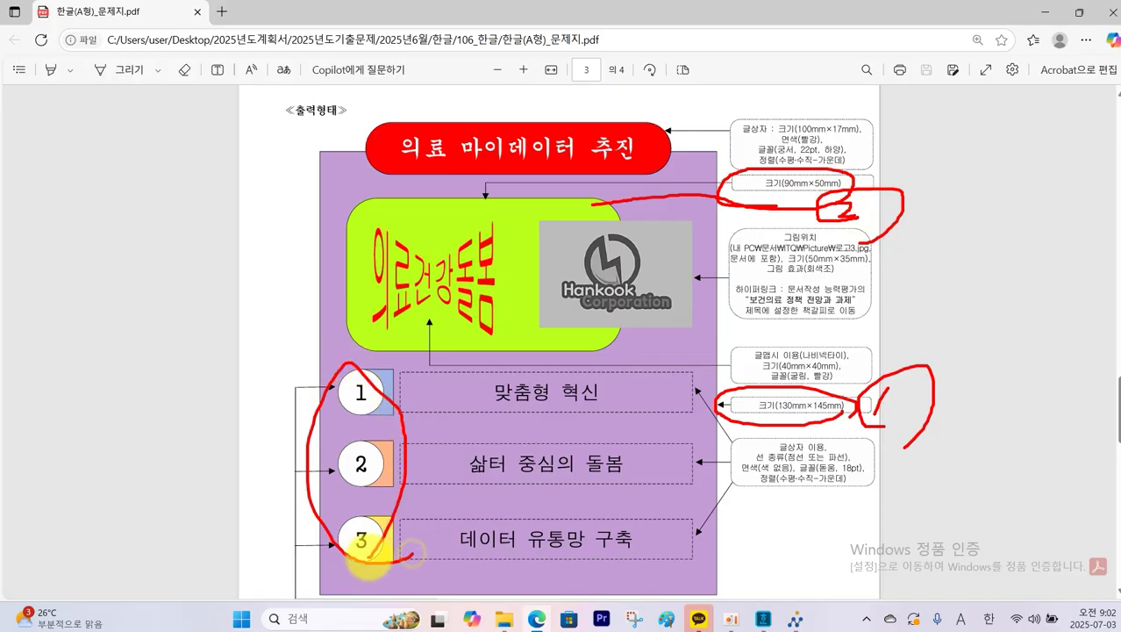
{"action": "mouse_move", "coordinate": [300, 378]}
{"action": "left_mouse_down"}
{"action": "mouse_move", "coordinate": [296, 365]}
{"action": "mouse_move", "coordinate": [321, 387]}
{"action": "left_mouse_up"}
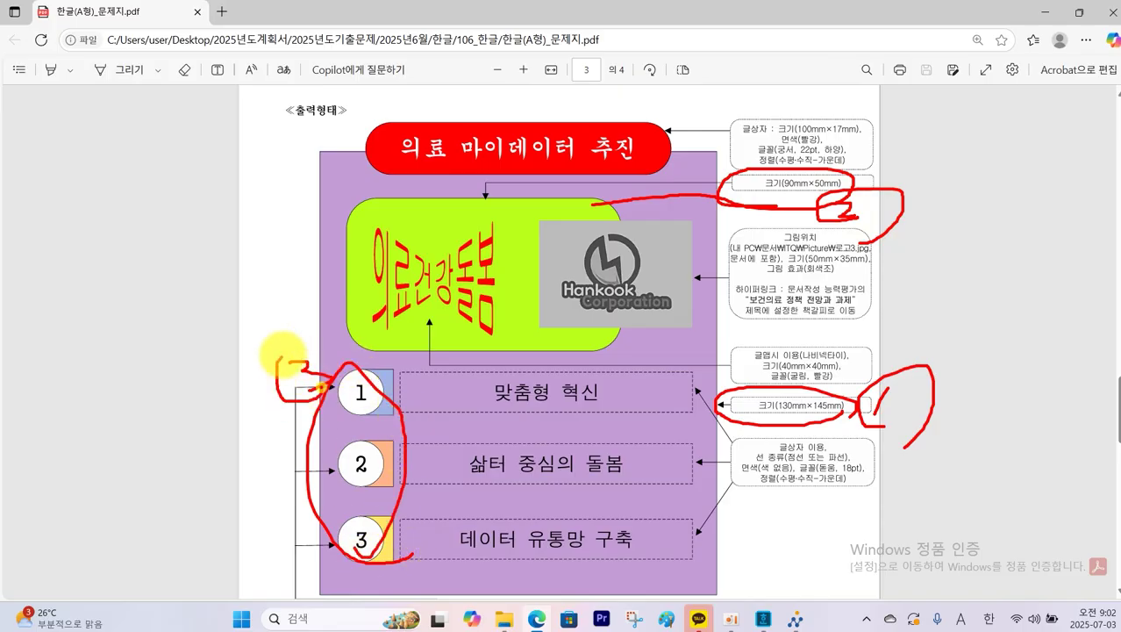
{"action": "left_click_drag", "start_coordinate": [283, 354], "coordinate": [303, 414]}
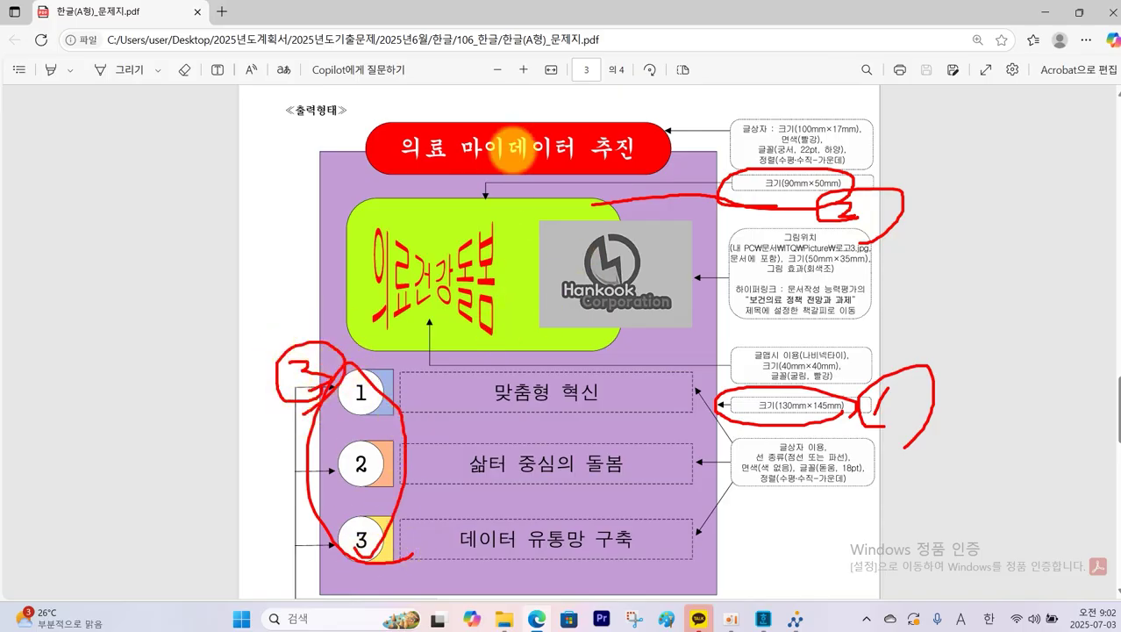
{"action": "mouse_move", "coordinate": [500, 100]}
{"action": "left_mouse_down"}
{"action": "mouse_move", "coordinate": [516, 116]}
{"action": "mouse_move", "coordinate": [596, 95]}
{"action": "left_mouse_up"}
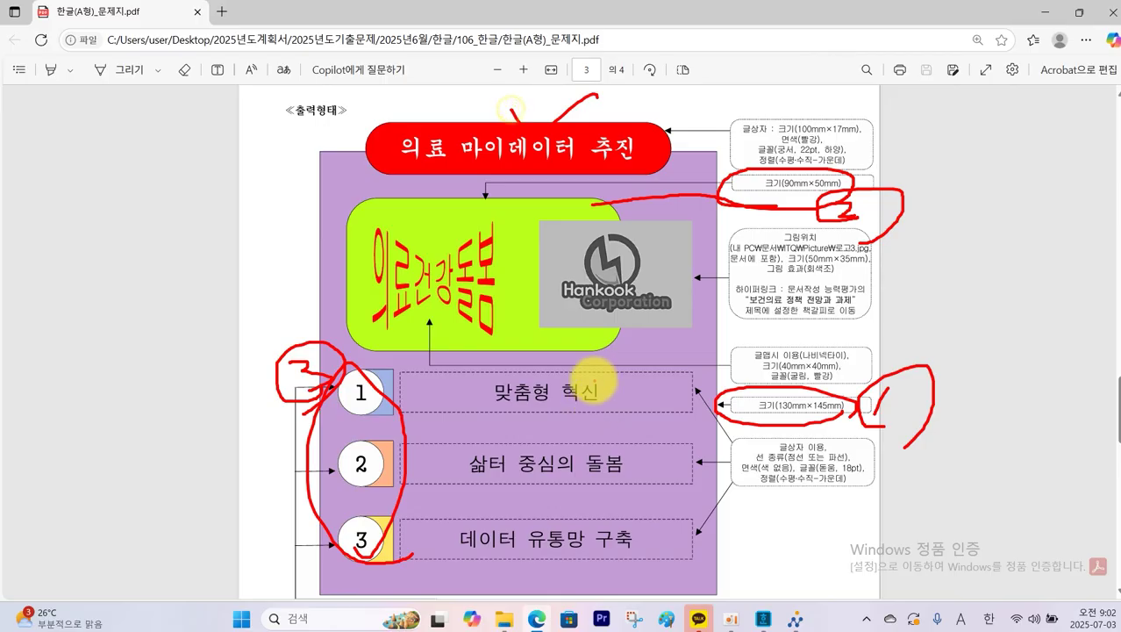
{"action": "left_click_drag", "start_coordinate": [601, 376], "coordinate": [647, 355]}
{"action": "mouse_move", "coordinate": [500, 319]}
{"action": "left_mouse_down"}
{"action": "mouse_move", "coordinate": [431, 337]}
{"action": "mouse_move", "coordinate": [480, 301]}
{"action": "mouse_move", "coordinate": [468, 348]}
{"action": "left_mouse_up"}
{"action": "mouse_move", "coordinate": [632, 325]}
{"action": "left_mouse_down"}
{"action": "mouse_move", "coordinate": [665, 263]}
{"action": "mouse_move", "coordinate": [603, 358]}
{"action": "left_mouse_up"}
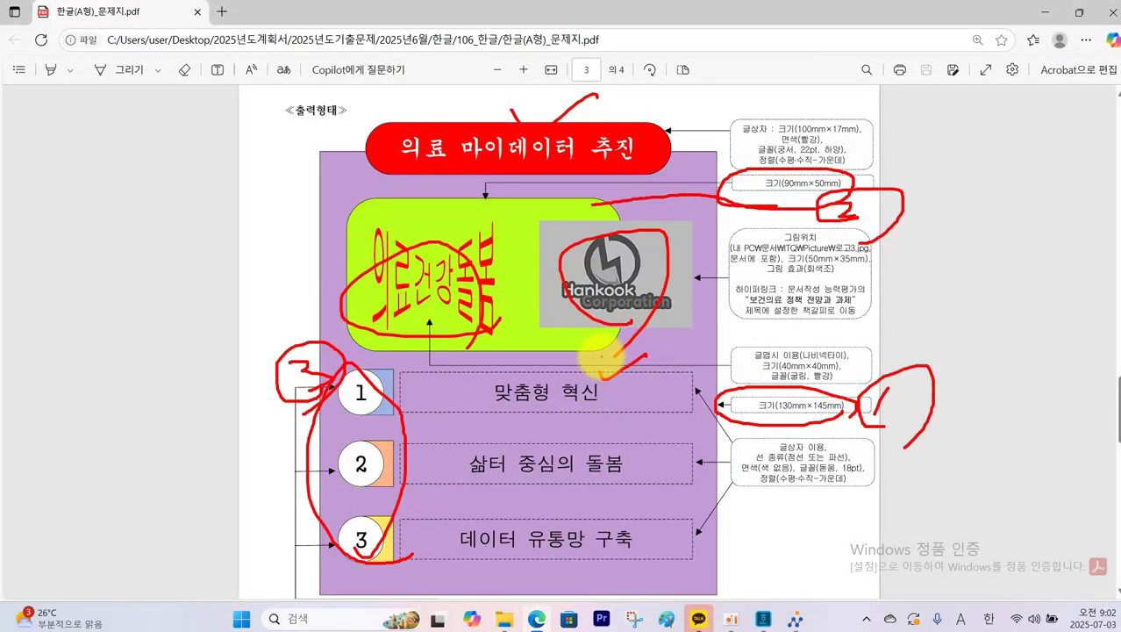
{"action": "key", "text": "Escape"}
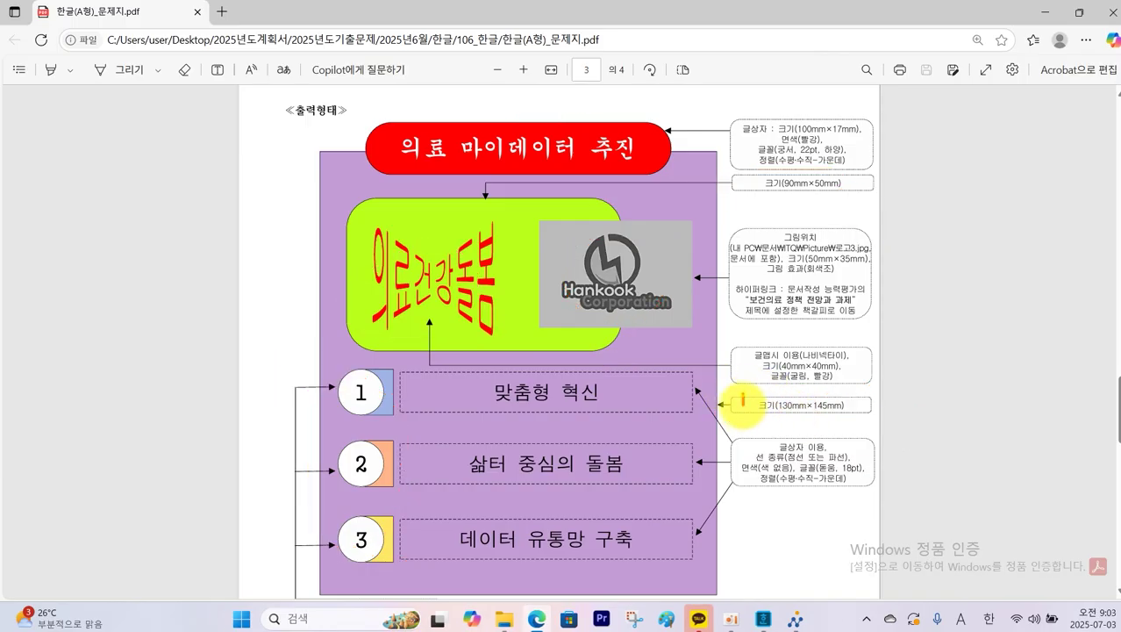
{"action": "mouse_move", "coordinate": [742, 399]}
{"action": "left_mouse_down"}
{"action": "mouse_move", "coordinate": [869, 409]}
{"action": "mouse_move", "coordinate": [743, 397]}
{"action": "left_mouse_up"}
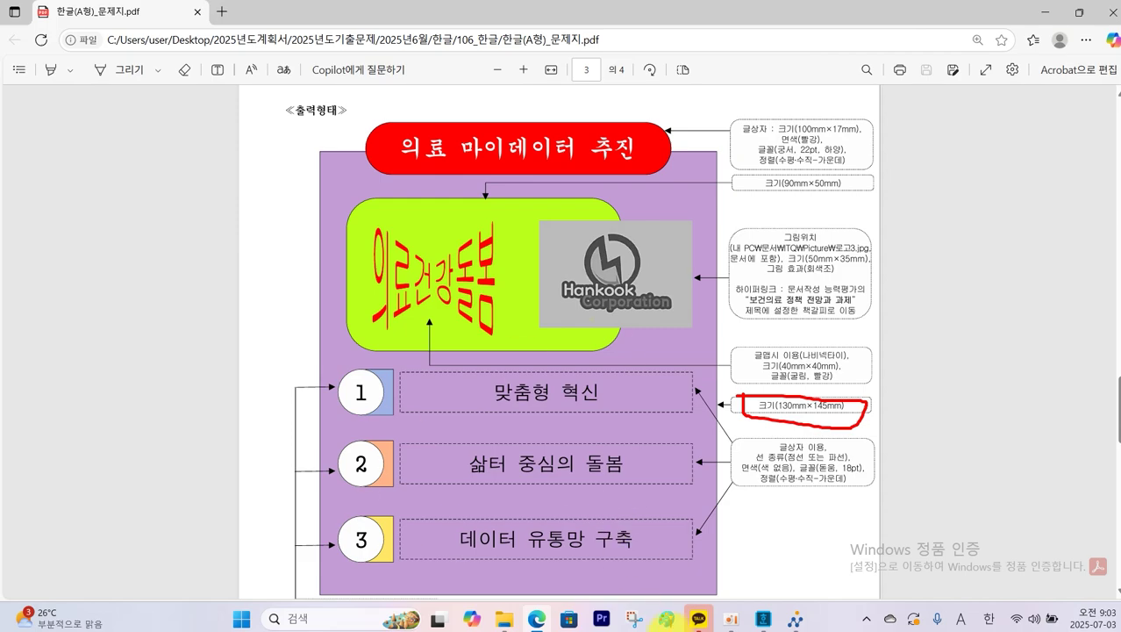
Step: Switch to the Hangul answer document and draw a rectangle about 96 × 55 mm below 4
{"action": "left_click", "coordinate": [763, 617]}
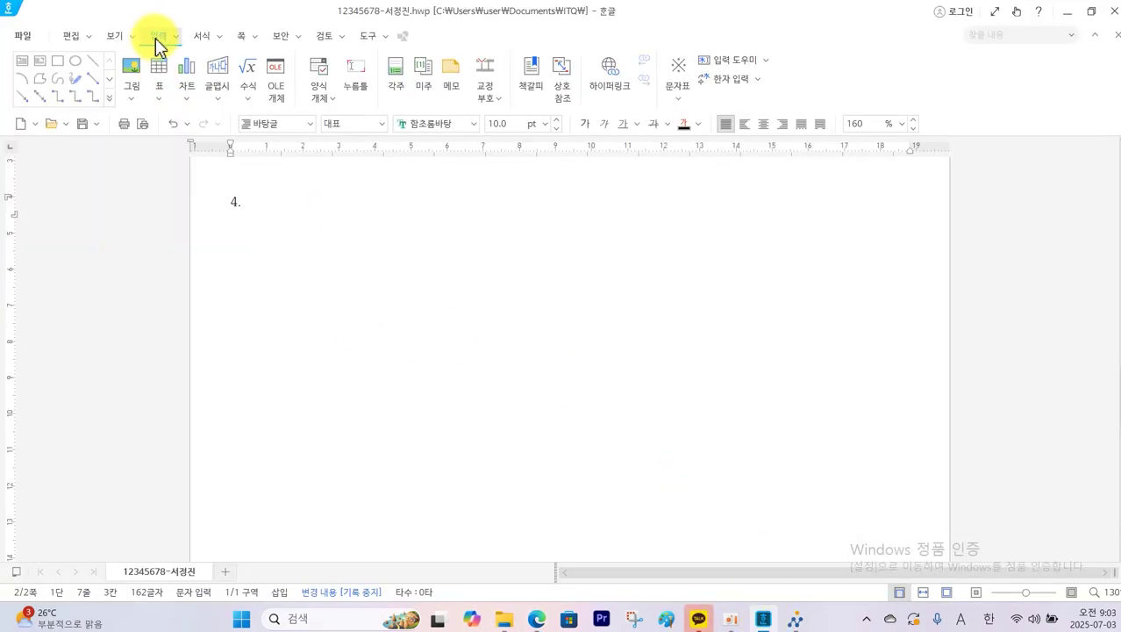
{"action": "left_click", "coordinate": [59, 70]}
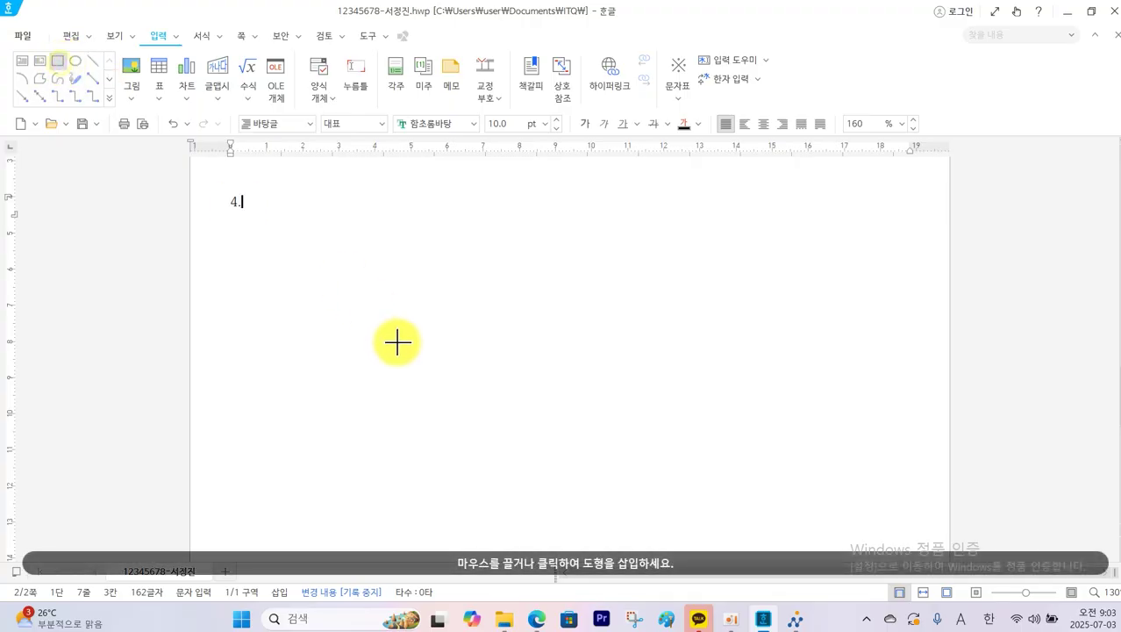
{"action": "left_click_drag", "start_coordinate": [344, 268], "coordinate": [694, 466]}
Step: Set the rectangle's width to 130 mm and height to 145 mm, and lock its size
{"action": "double_click", "coordinate": [608, 391]}
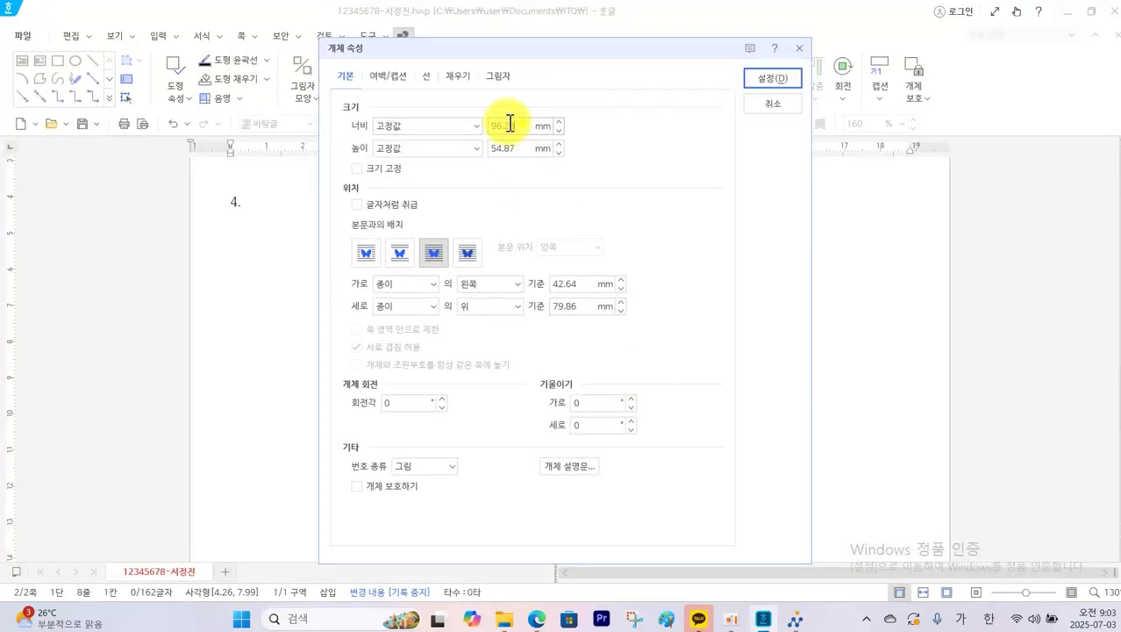
{"action": "double_click", "coordinate": [513, 125]}
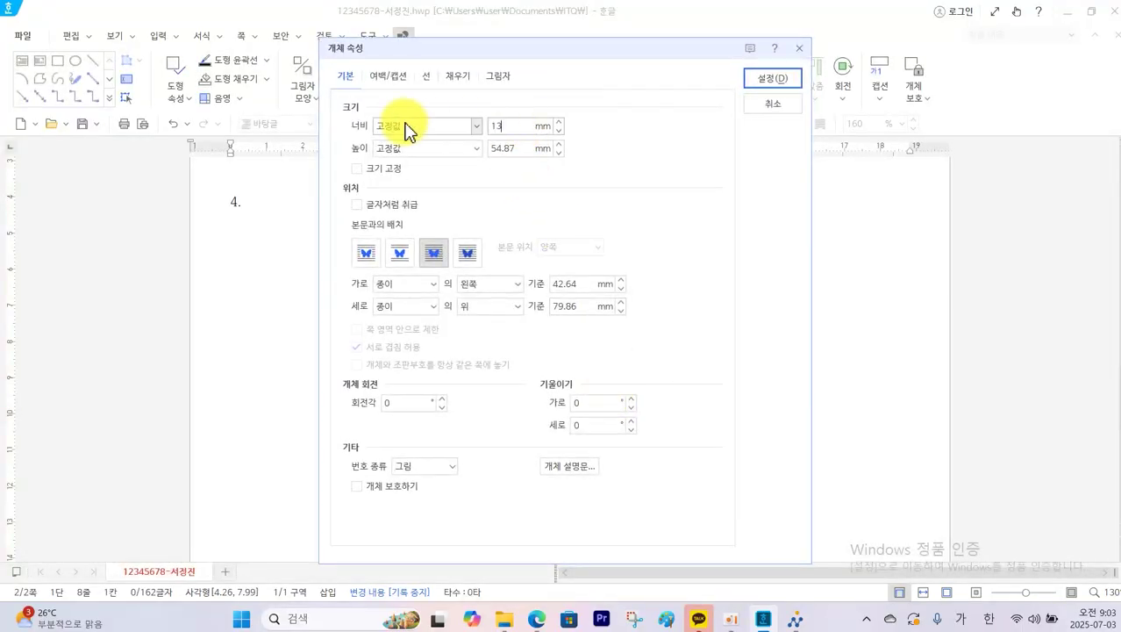
{"action": "double_click", "coordinate": [513, 147]}
{"action": "type", "text": "145"}
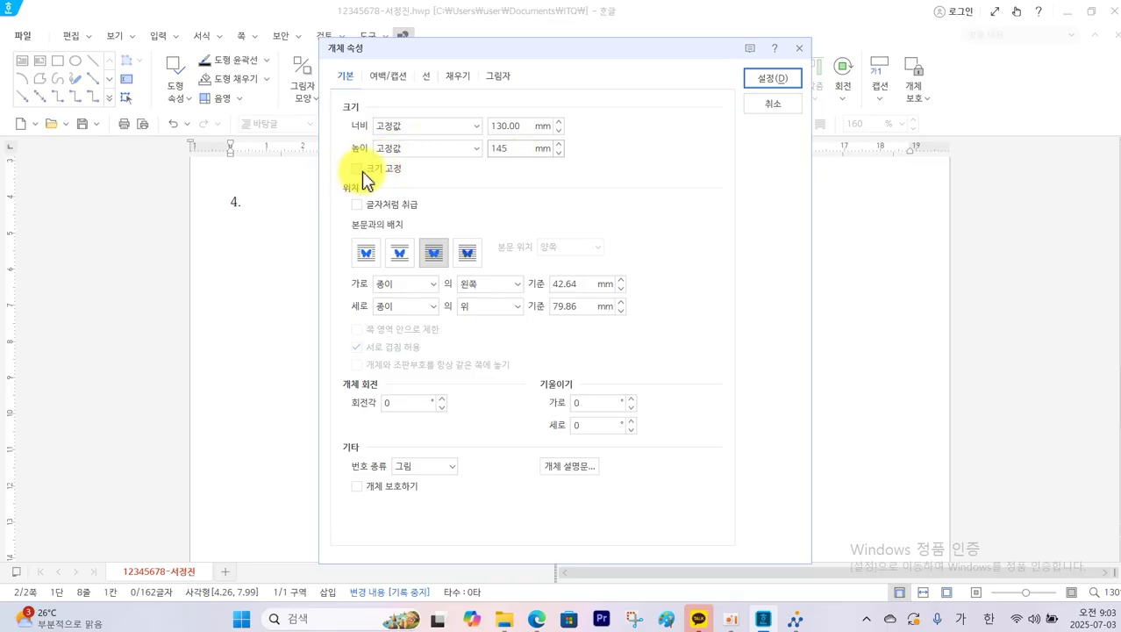
{"action": "left_click", "coordinate": [358, 168]}
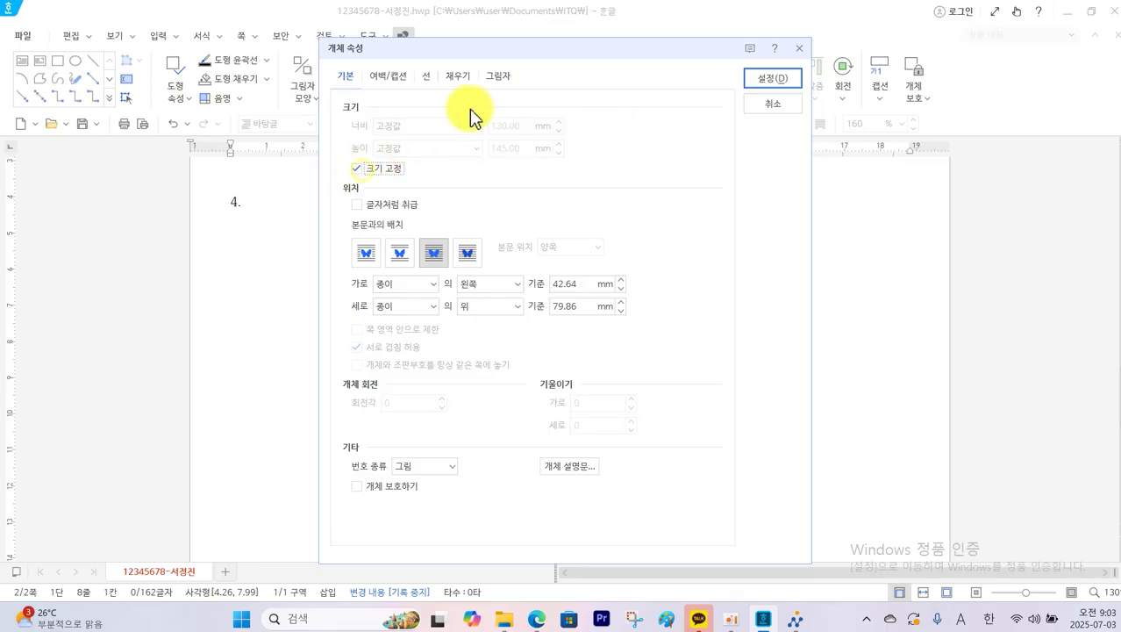
Step: Give the rectangle right-angled corners and a yellow fill, apply the properties, and reposition it slightly lower on the page
{"action": "left_click", "coordinate": [427, 81]}
{"action": "left_click", "coordinate": [375, 263]}
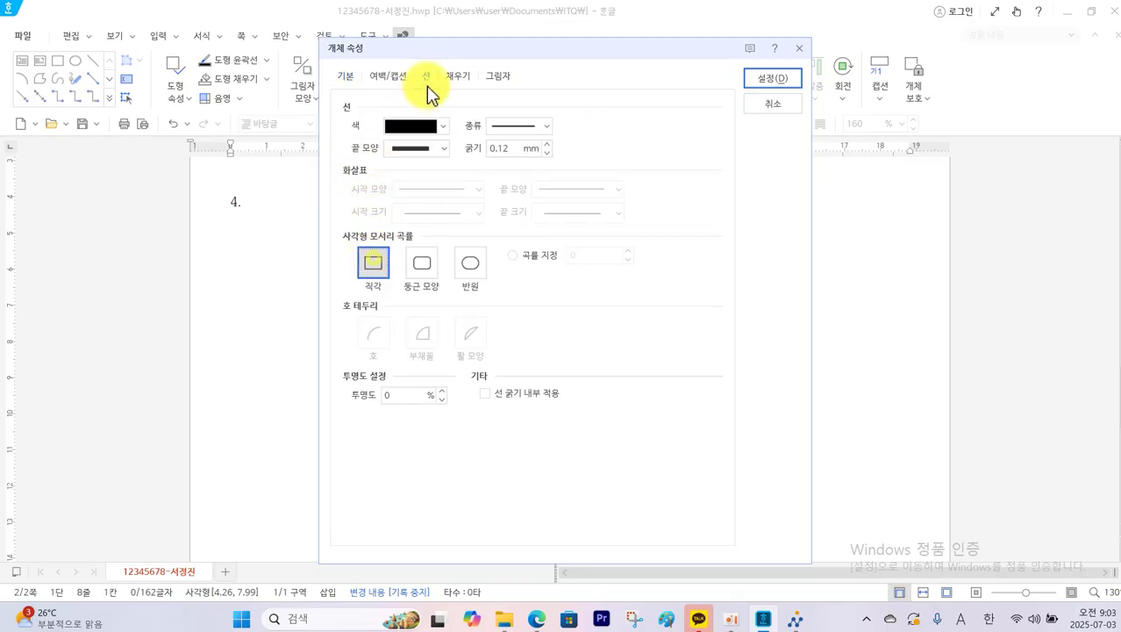
{"action": "left_click", "coordinate": [457, 77]}
{"action": "left_click", "coordinate": [456, 159]}
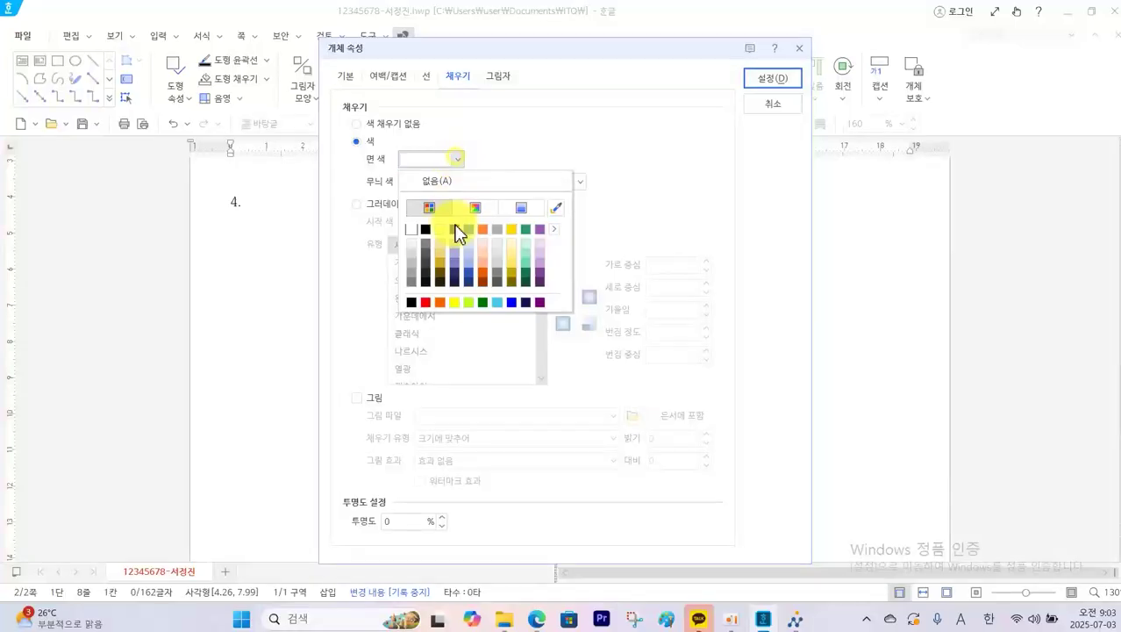
{"action": "left_click", "coordinate": [455, 302]}
{"action": "left_click", "coordinate": [772, 78]}
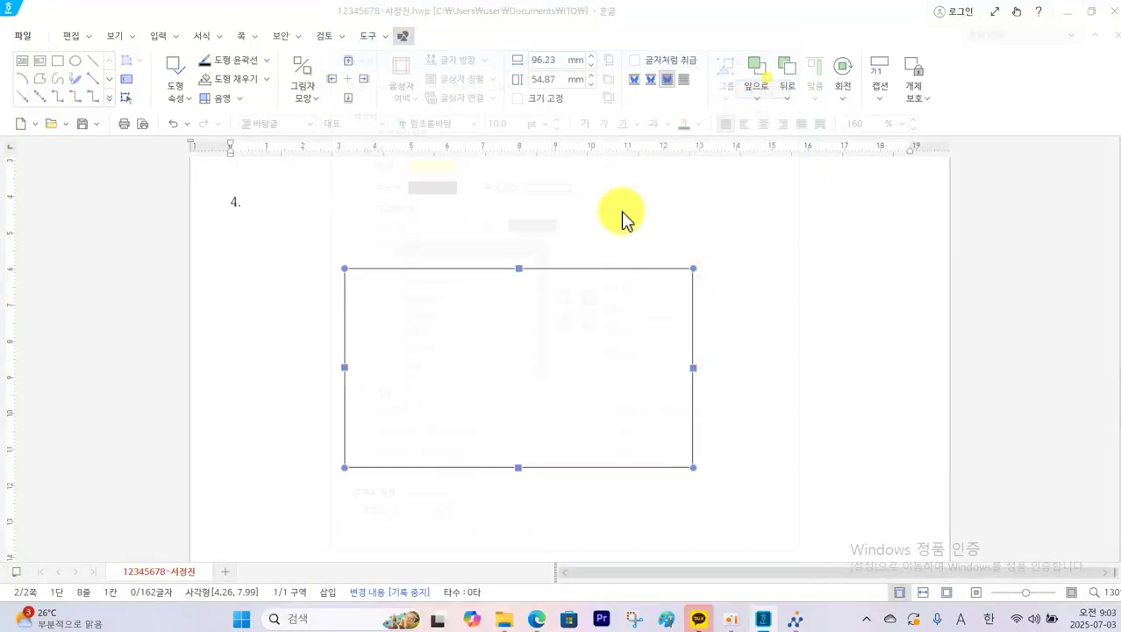
{"action": "left_click_drag", "start_coordinate": [496, 321], "coordinate": [528, 355]}
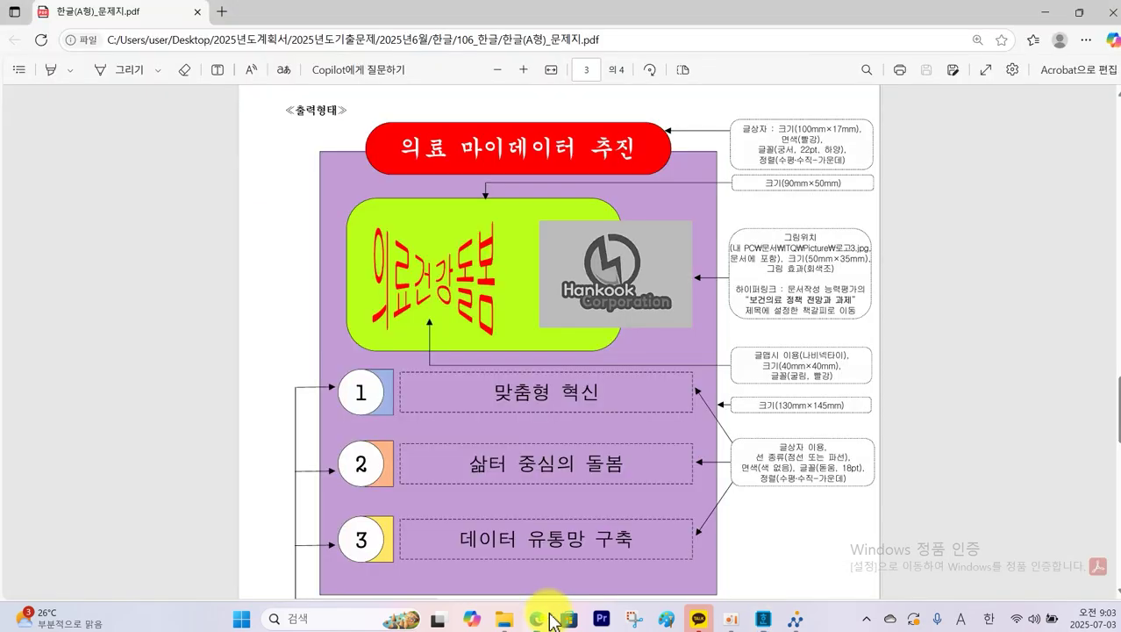
Step: Check the inner background's size in the exam PDF, then draw a rectangle about 108 × 33 mm over the yellow one in Hangul
{"action": "left_click", "coordinate": [537, 618]}
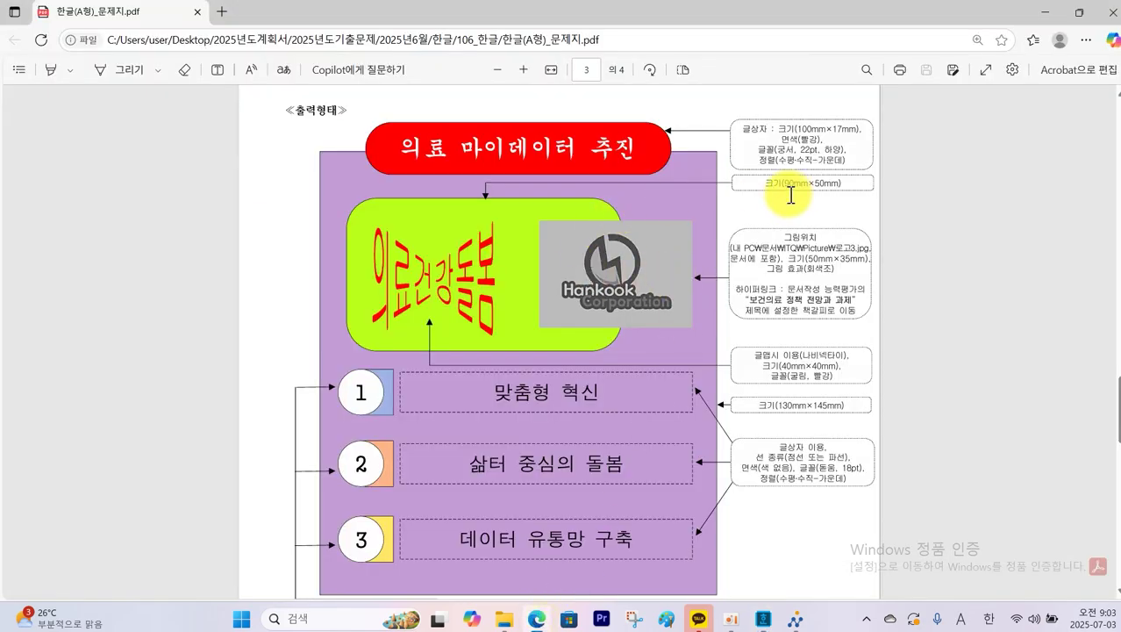
{"action": "mouse_move", "coordinate": [846, 180]}
{"action": "left_mouse_down"}
{"action": "mouse_move", "coordinate": [790, 206]}
{"action": "mouse_move", "coordinate": [839, 176]}
{"action": "mouse_move", "coordinate": [864, 196]}
{"action": "left_mouse_up"}
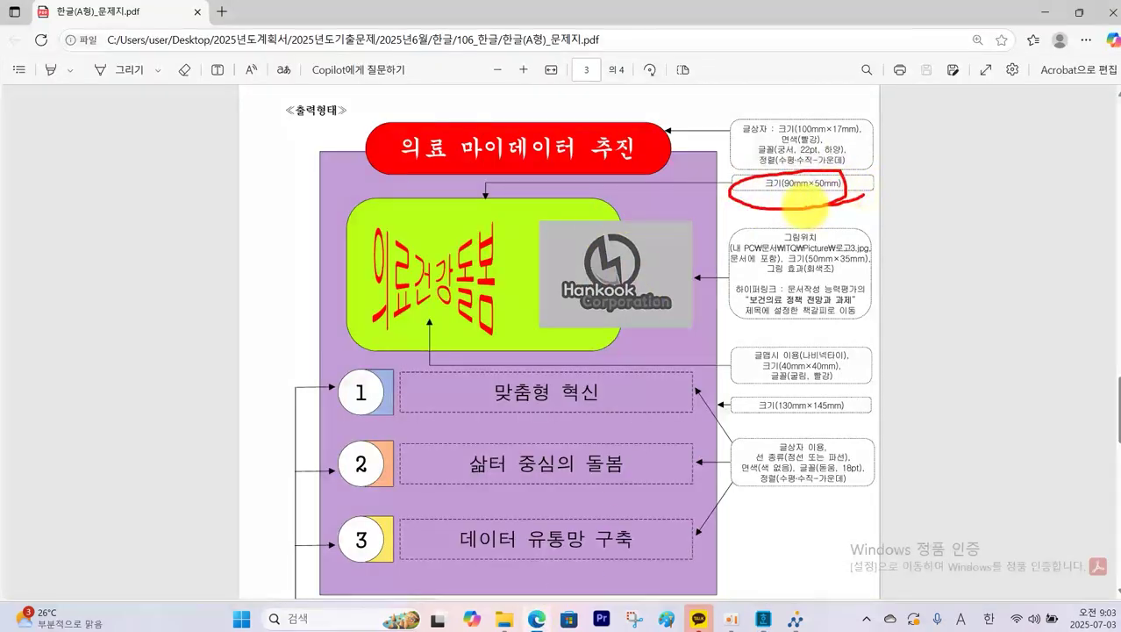
{"action": "left_click", "coordinate": [763, 618]}
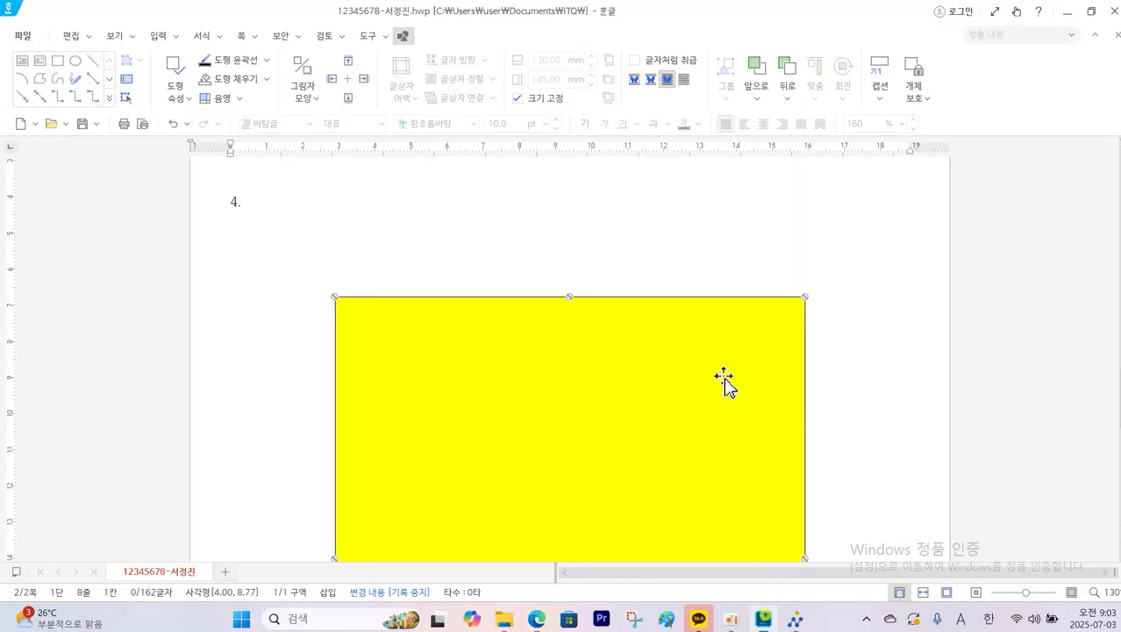
{"action": "left_click", "coordinate": [57, 61]}
{"action": "left_click_drag", "start_coordinate": [291, 345], "coordinate": [681, 466]}
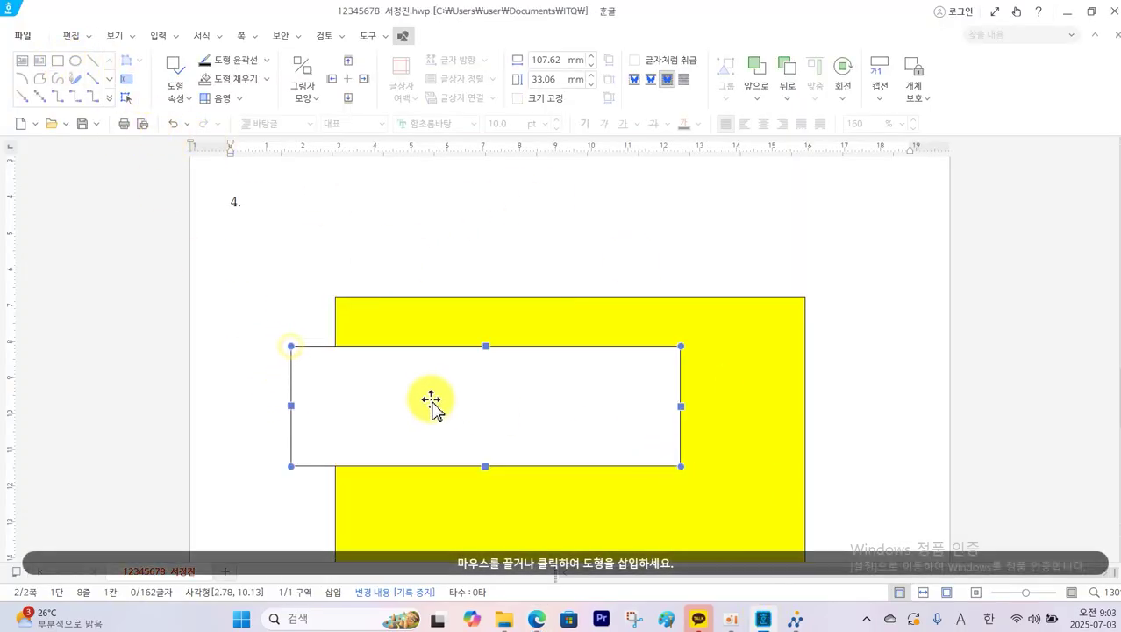
Step: Set the new rectangle's width to 90 mm and height to 50 mm, and lock its size
{"action": "double_click", "coordinate": [422, 399]}
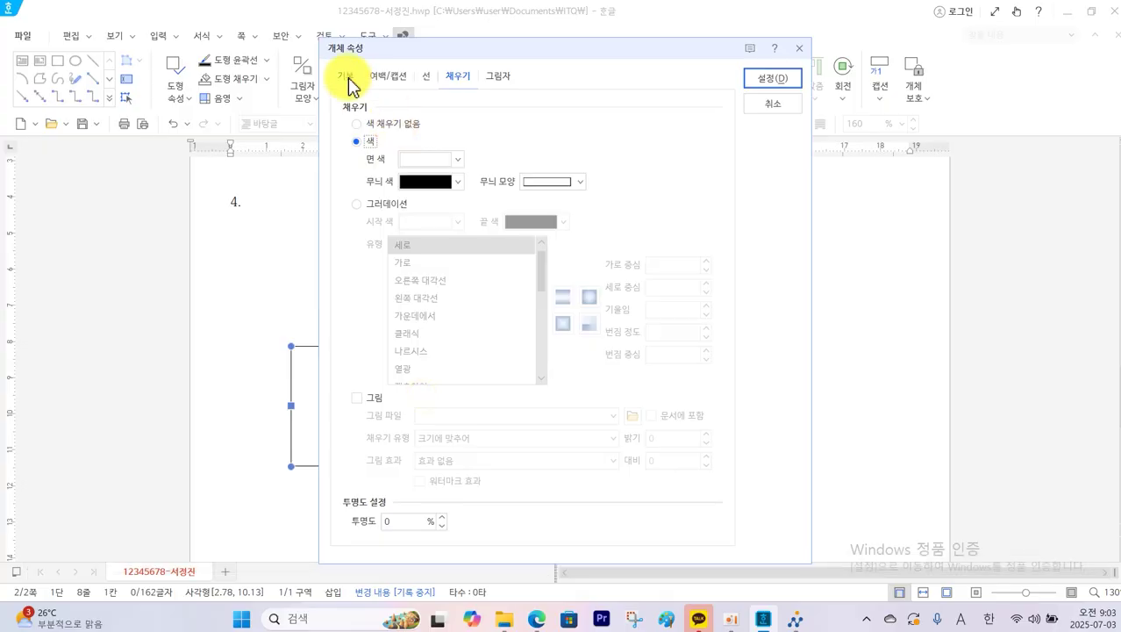
{"action": "left_click", "coordinate": [347, 77]}
{"action": "double_click", "coordinate": [518, 126]}
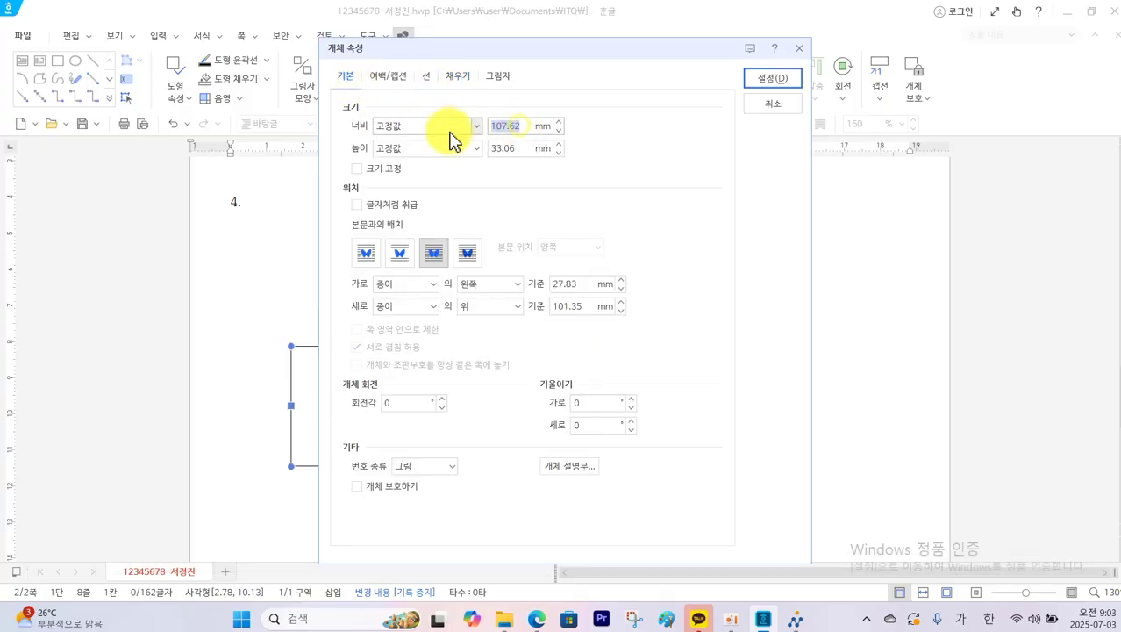
{"action": "type", "text": "90"}
{"action": "double_click", "coordinate": [510, 148]}
{"action": "type", "text": "5"}
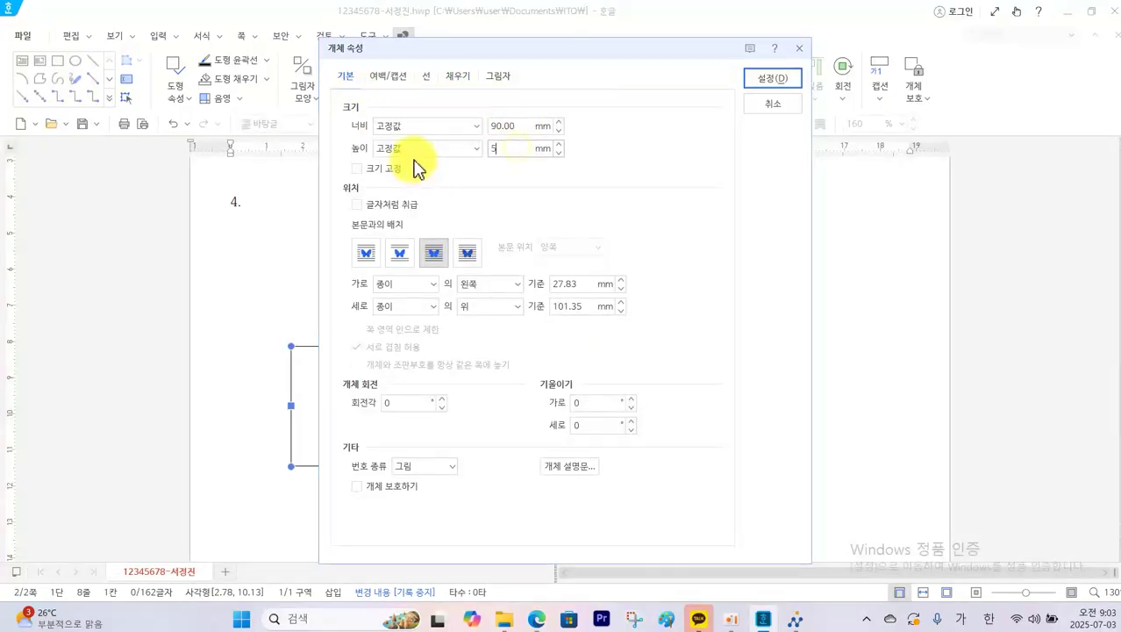
{"action": "type", "text": "0"}
{"action": "left_click", "coordinate": [395, 169]}
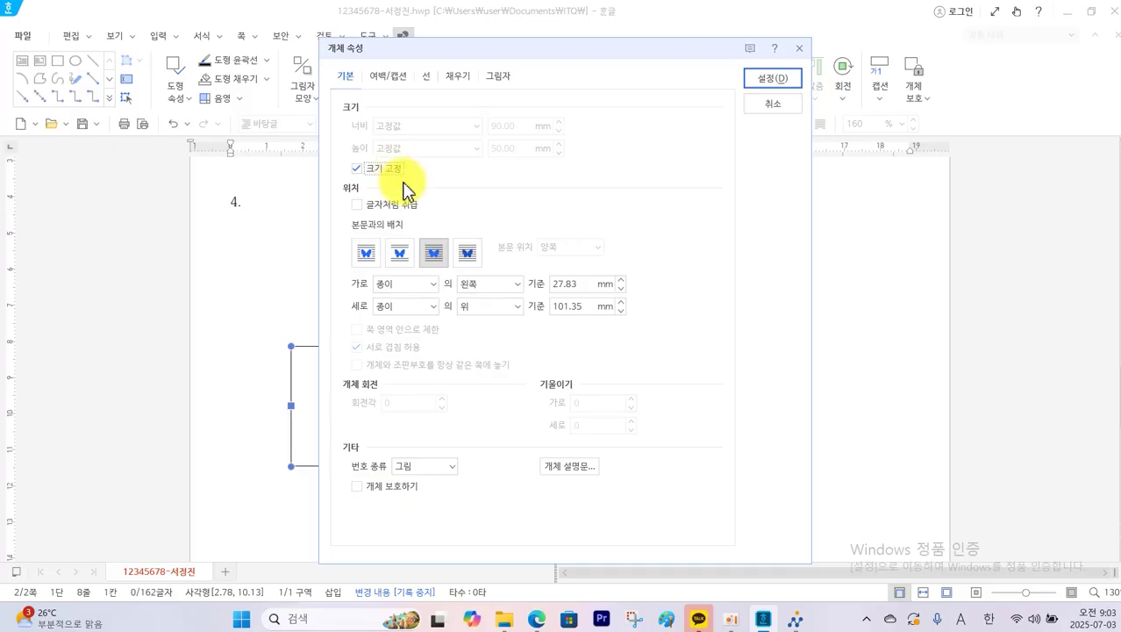
Step: Check the inner background's corner shape in the exam PDF and give the 90 × 50 mm rectangle rounded corners
{"action": "left_click", "coordinate": [539, 617]}
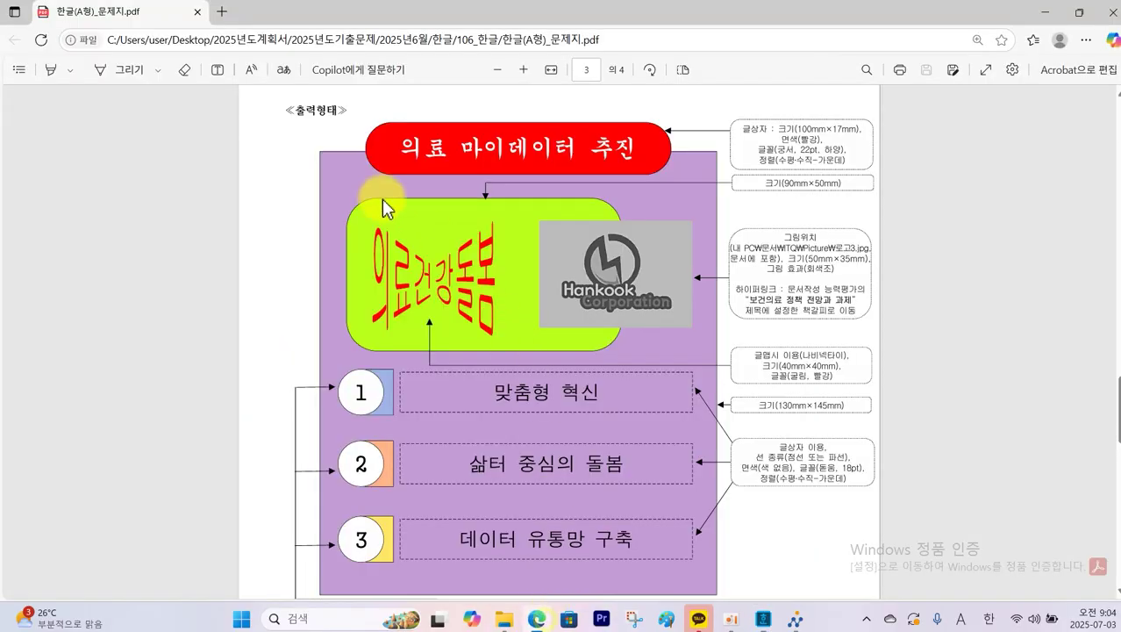
{"action": "left_click", "coordinate": [764, 618]}
{"action": "left_click", "coordinate": [428, 76]}
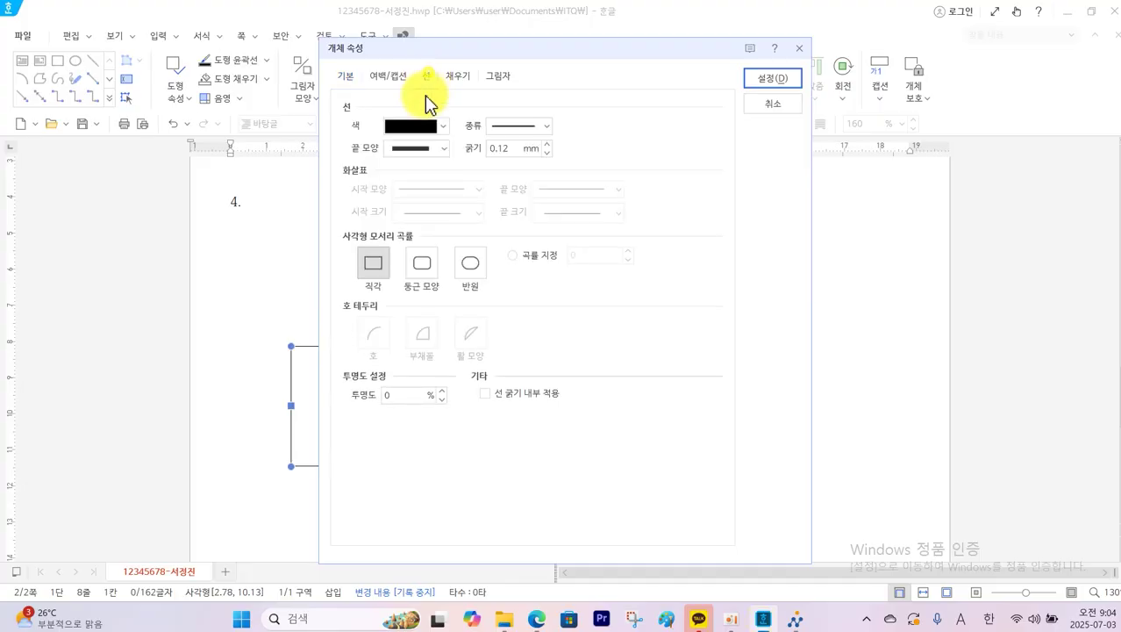
{"action": "left_click", "coordinate": [421, 264]}
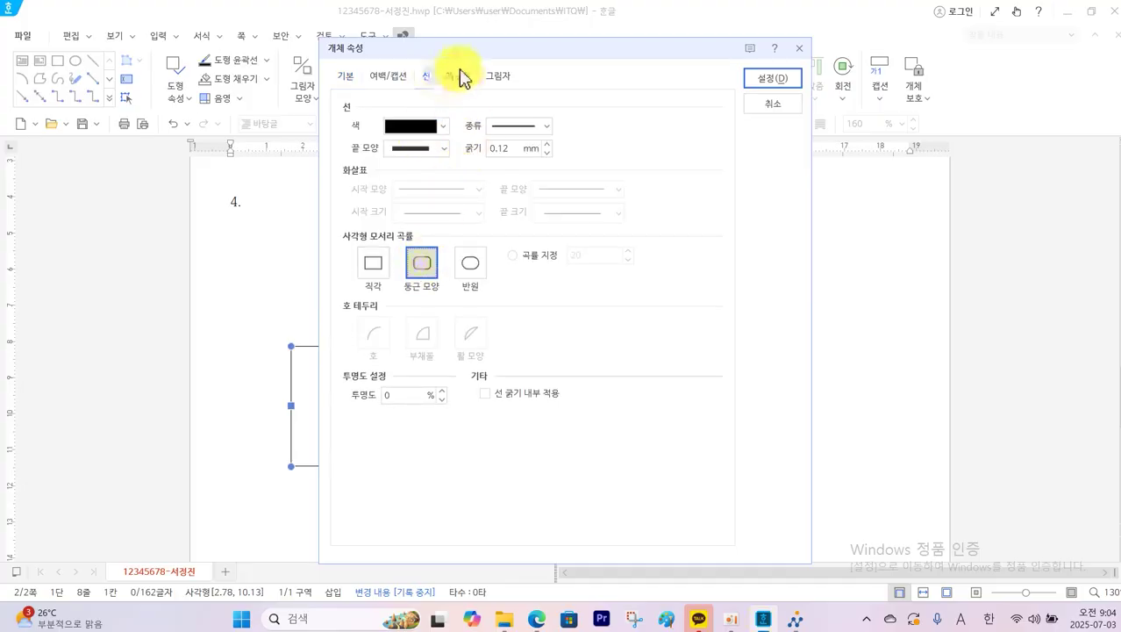
Step: Check the inner background's colour in the exam PDF, fill the rounded rectangle with yellow-green, and apply its properties
{"action": "left_click", "coordinate": [460, 76]}
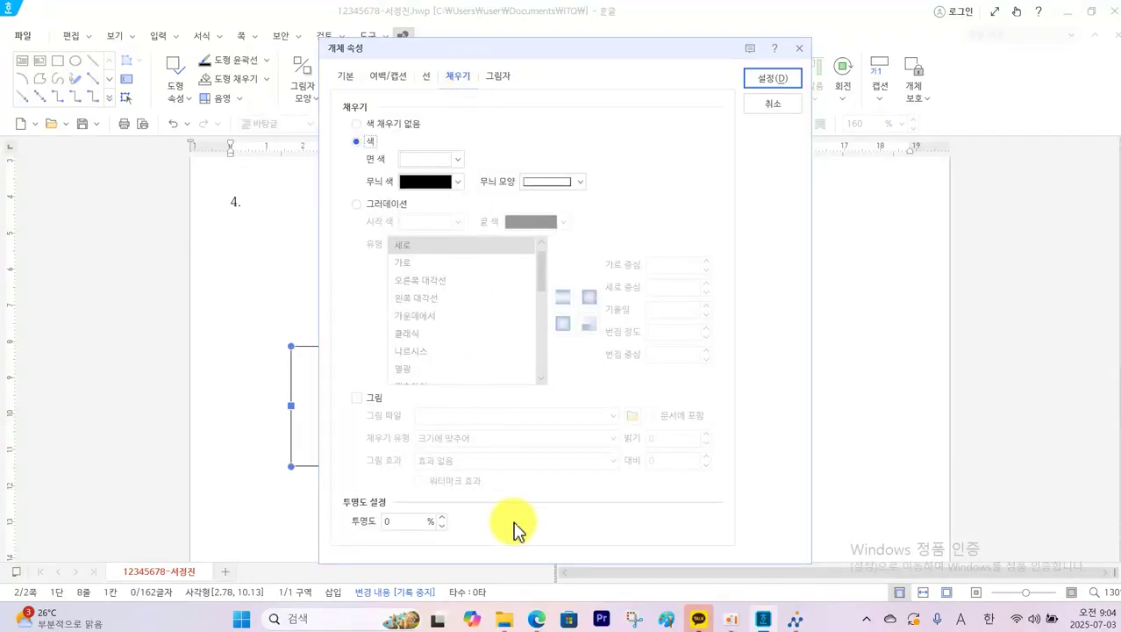
{"action": "left_click", "coordinate": [536, 618]}
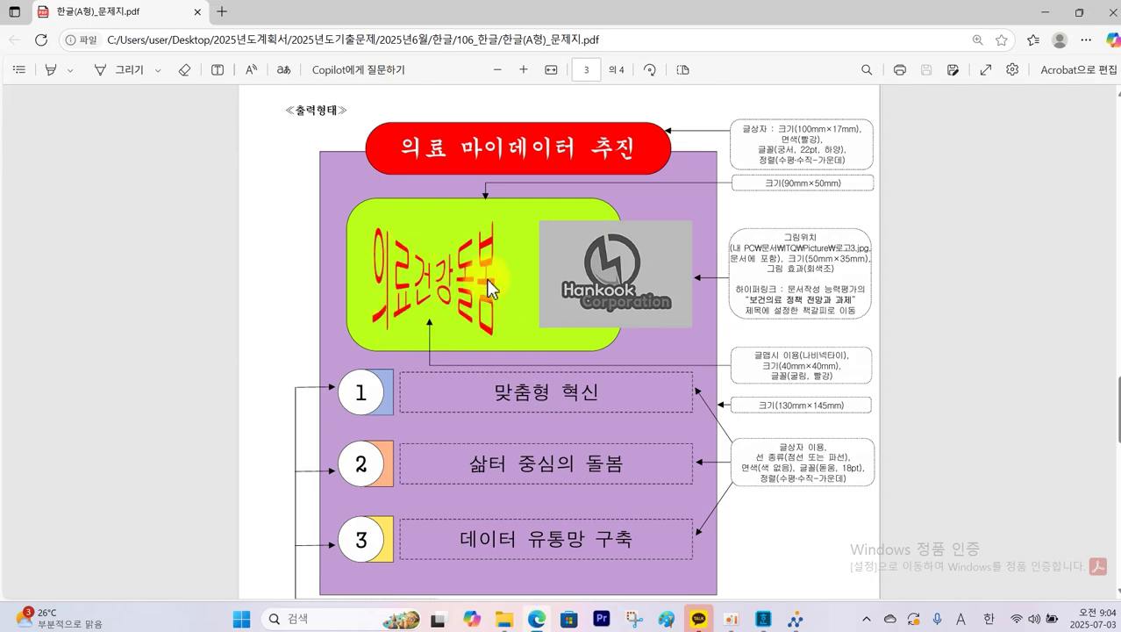
{"action": "left_click", "coordinate": [765, 621]}
{"action": "left_click", "coordinate": [457, 158]}
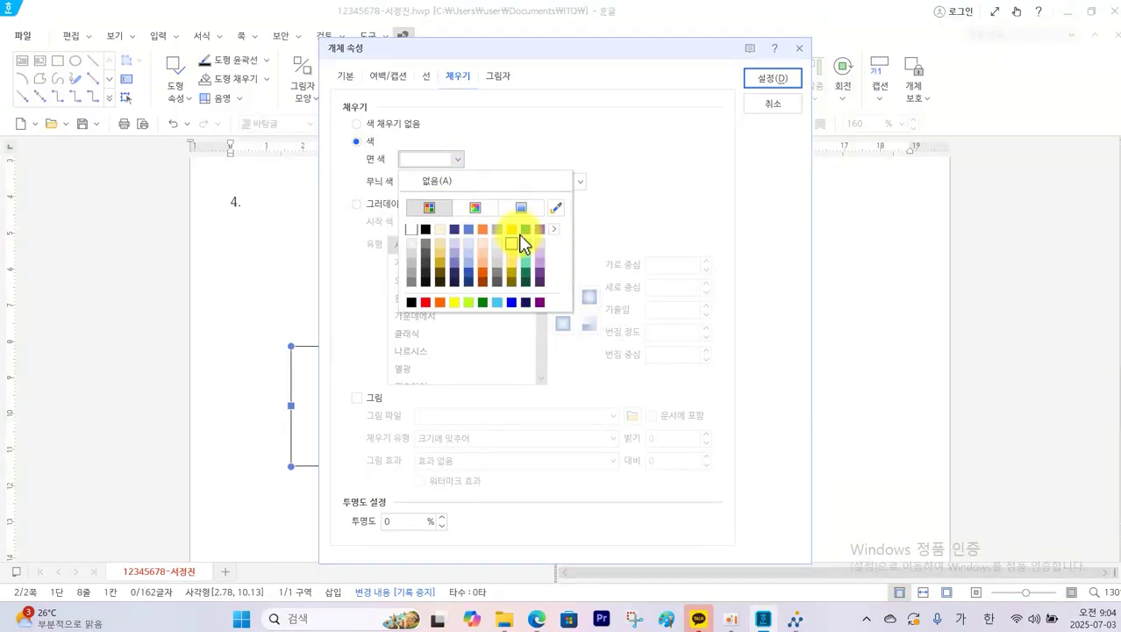
{"action": "left_click", "coordinate": [481, 303]}
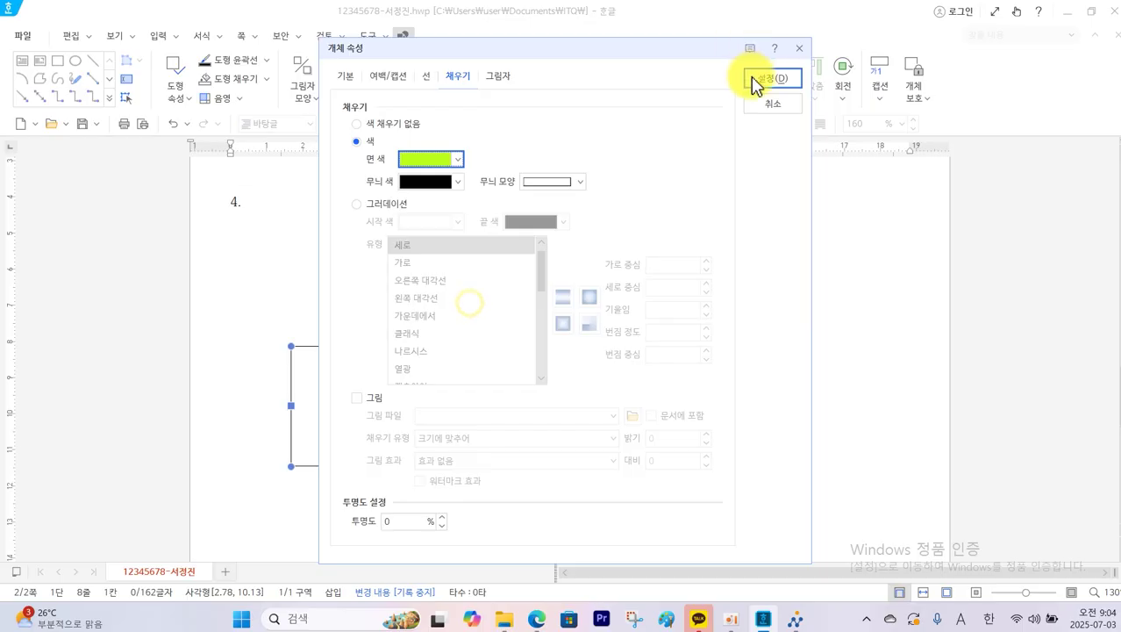
{"action": "left_click", "coordinate": [781, 81]}
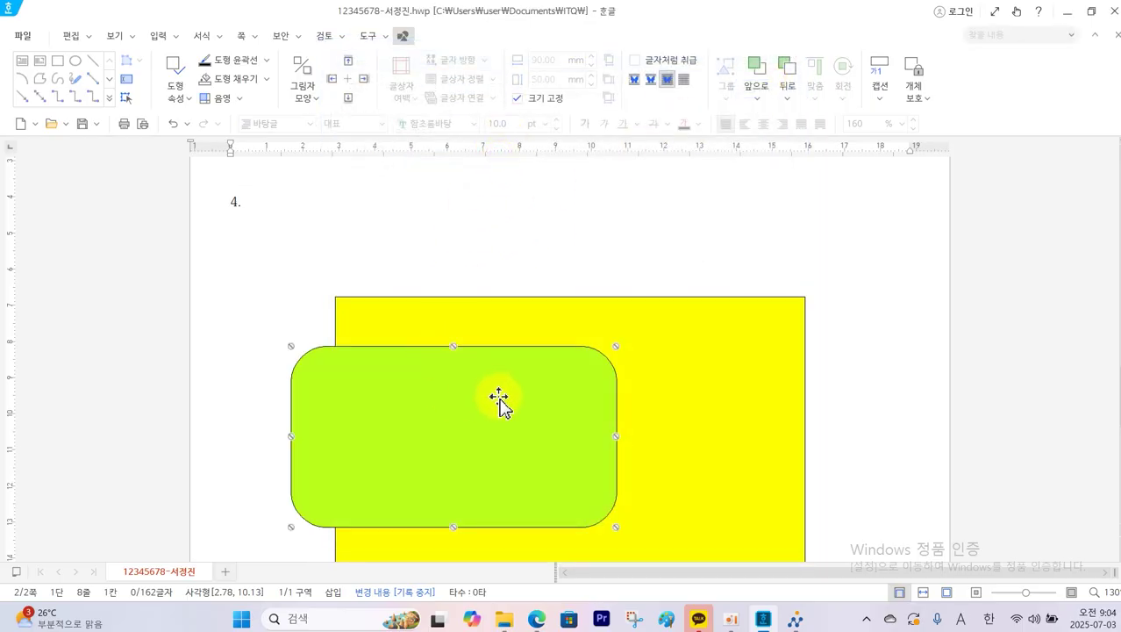
Step: Move the yellow-green rounded rectangle inside the upper part of the yellow rectangle, near its left edge
{"action": "left_click_drag", "start_coordinate": [498, 404], "coordinate": [561, 398]}
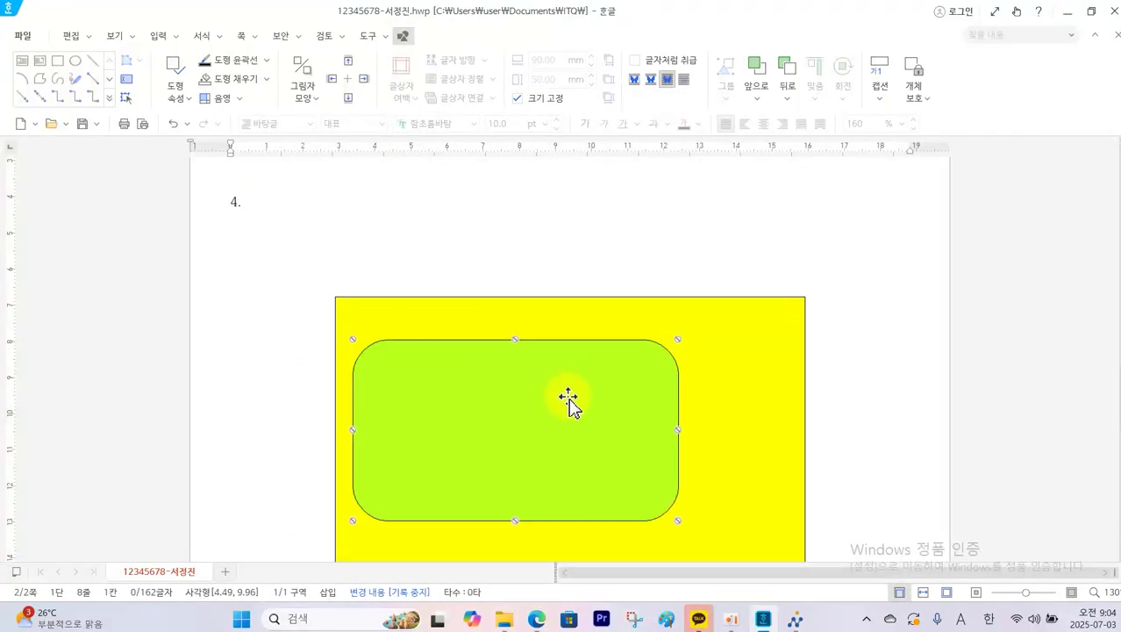
{"action": "scroll", "coordinate": [574, 414], "scroll_direction": "down", "scroll_amount": 3}
{"action": "scroll", "coordinate": [575, 413], "scroll_direction": "down", "scroll_amount": 3}
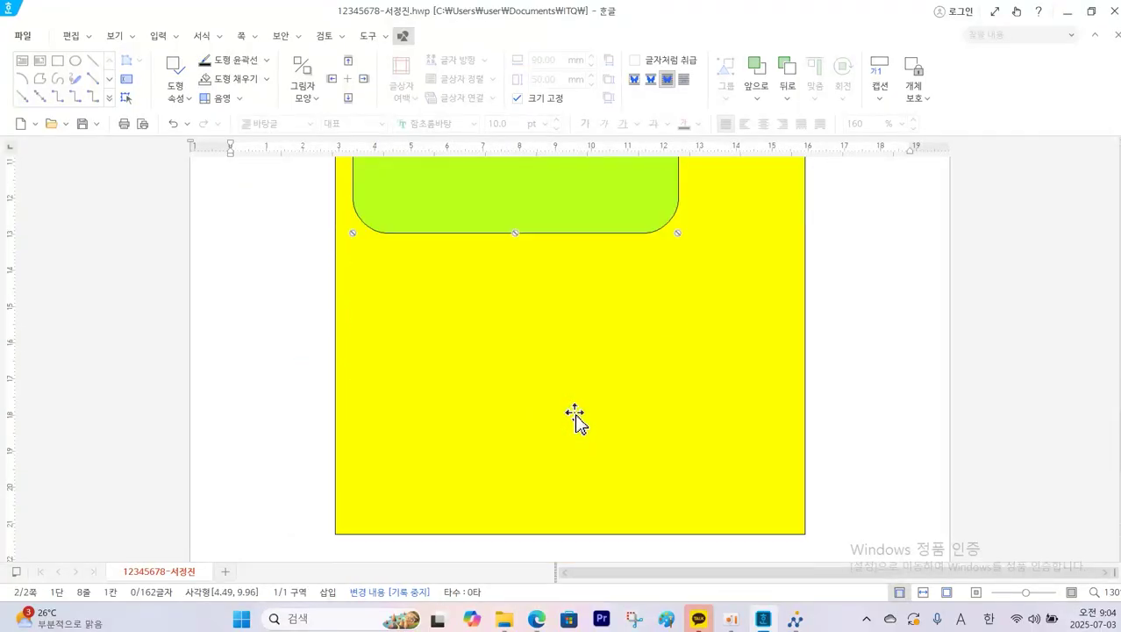
Step: Examine the exam PDF's size, font and fill requirements for the numbered circles and the small rectangles behind them
{"action": "left_click", "coordinate": [535, 618]}
{"action": "scroll", "coordinate": [420, 440], "scroll_direction": "down", "scroll_amount": 3}
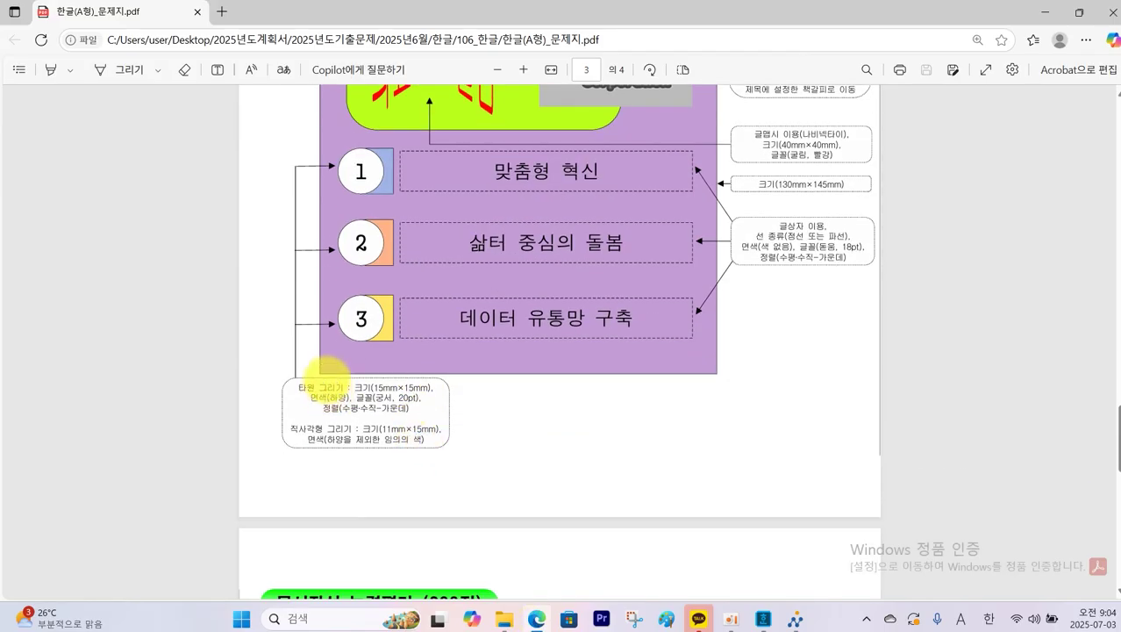
{"action": "mouse_move", "coordinate": [390, 195]}
{"action": "left_mouse_down"}
{"action": "mouse_move", "coordinate": [332, 171]}
{"action": "mouse_move", "coordinate": [402, 147]}
{"action": "mouse_move", "coordinate": [402, 196]}
{"action": "left_mouse_up"}
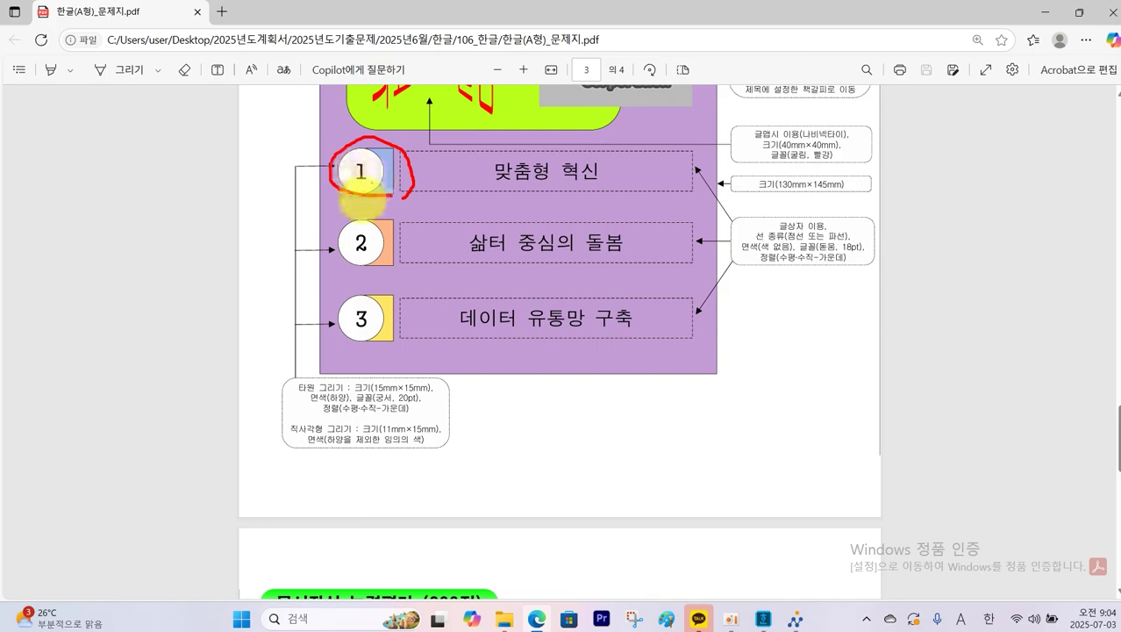
{"action": "left_click_drag", "start_coordinate": [372, 392], "coordinate": [418, 392]}
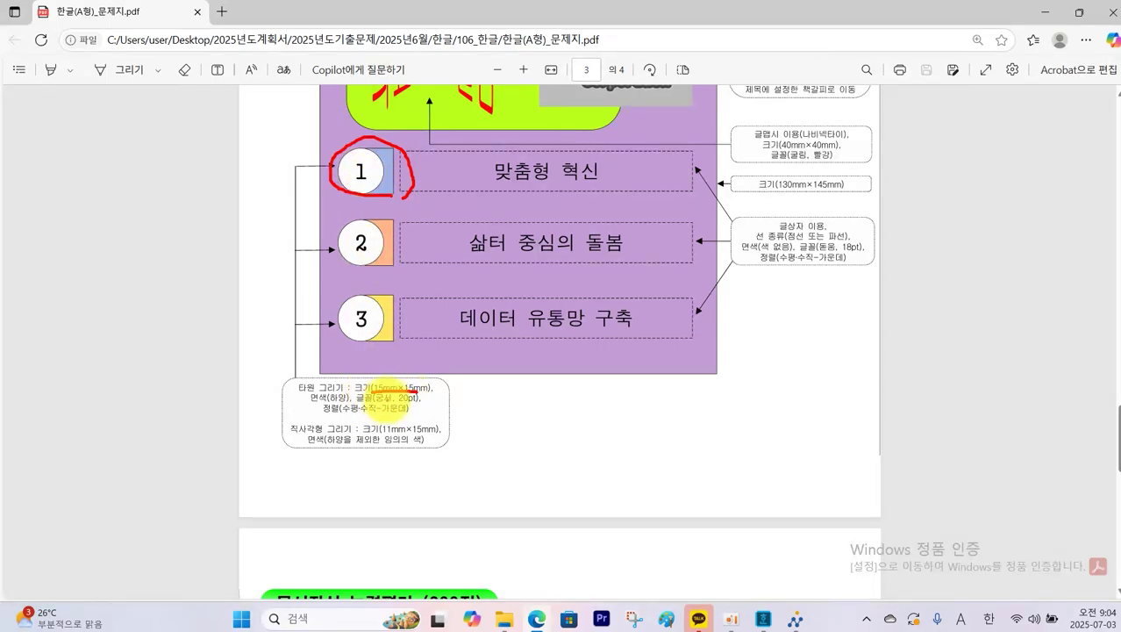
{"action": "left_click_drag", "start_coordinate": [372, 402], "coordinate": [419, 402]}
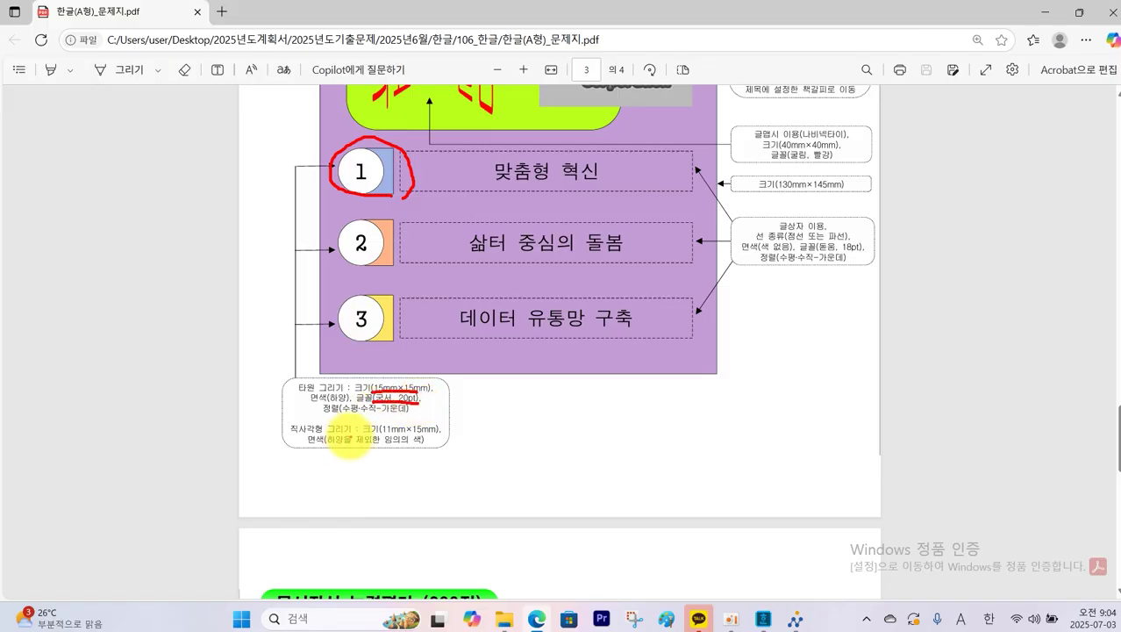
{"action": "left_click_drag", "start_coordinate": [389, 432], "coordinate": [421, 432]}
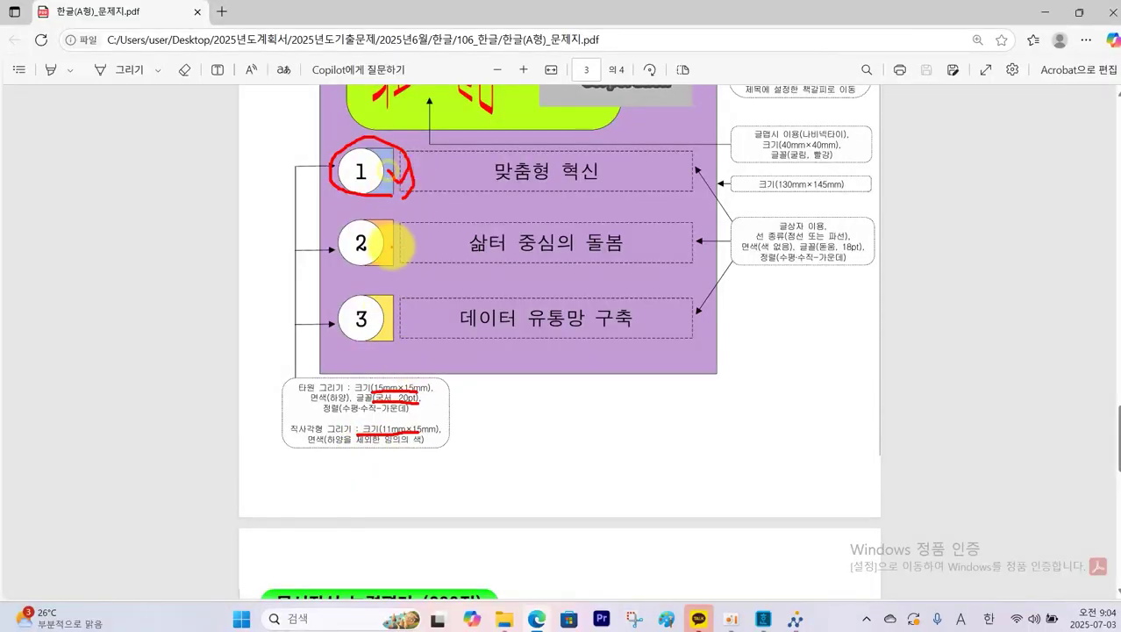
{"action": "left_click_drag", "start_coordinate": [392, 234], "coordinate": [410, 223]}
{"action": "left_click_drag", "start_coordinate": [384, 312], "coordinate": [405, 305]}
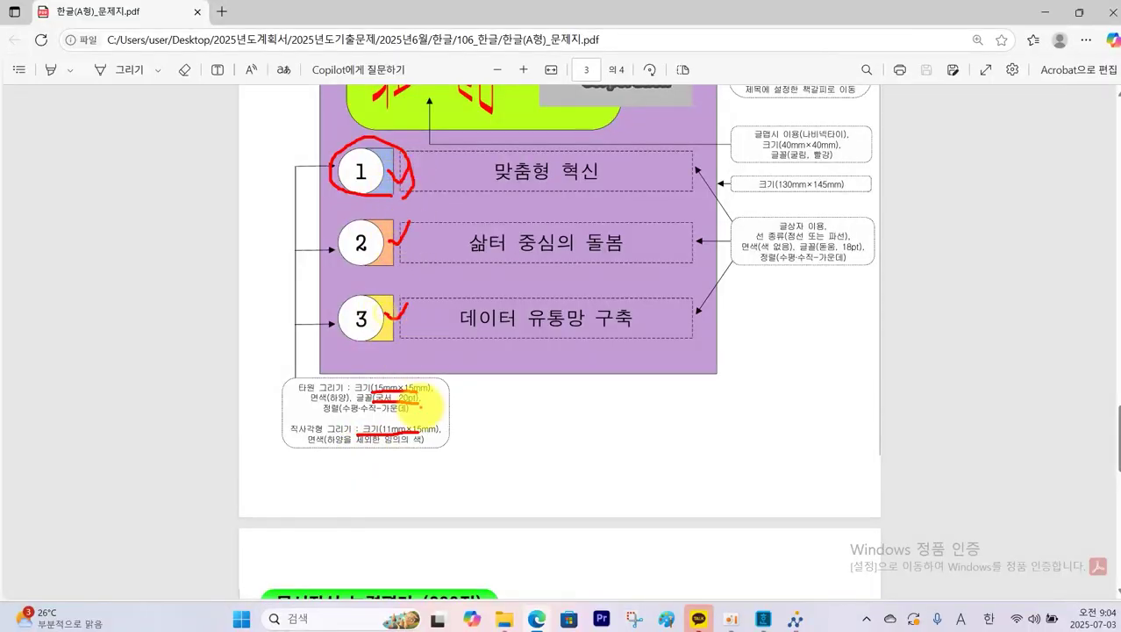
{"action": "key", "text": "Escape"}
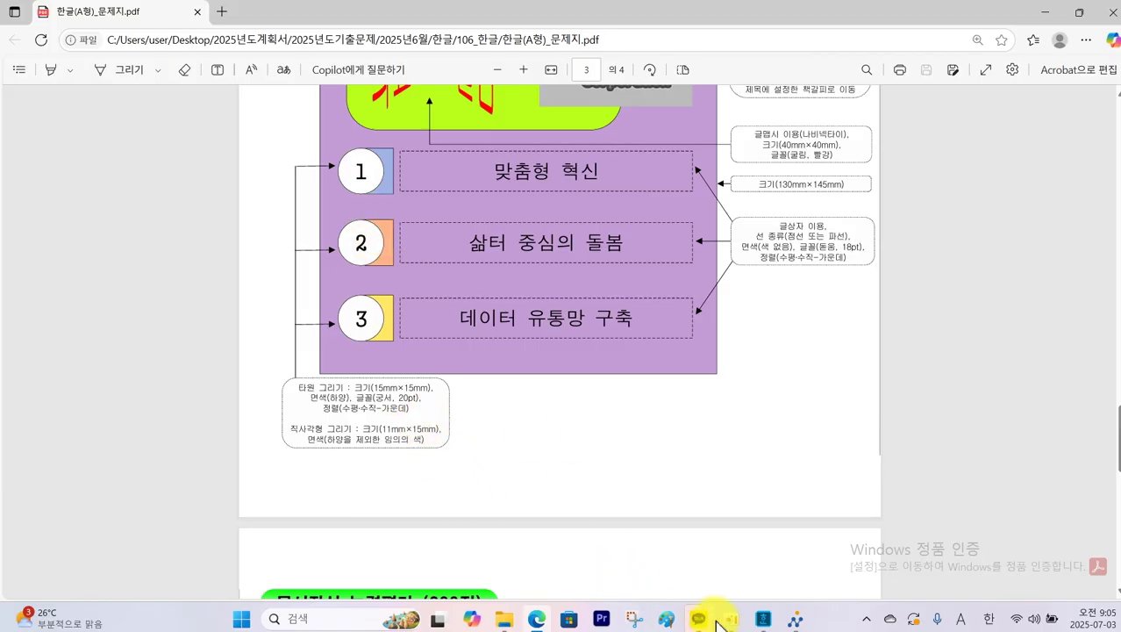
Step: Back in Hangul, draw a rectangle about 16 × 17 mm and a circle about 18 mm wide beside the yellow background
{"action": "left_click", "coordinate": [760, 623]}
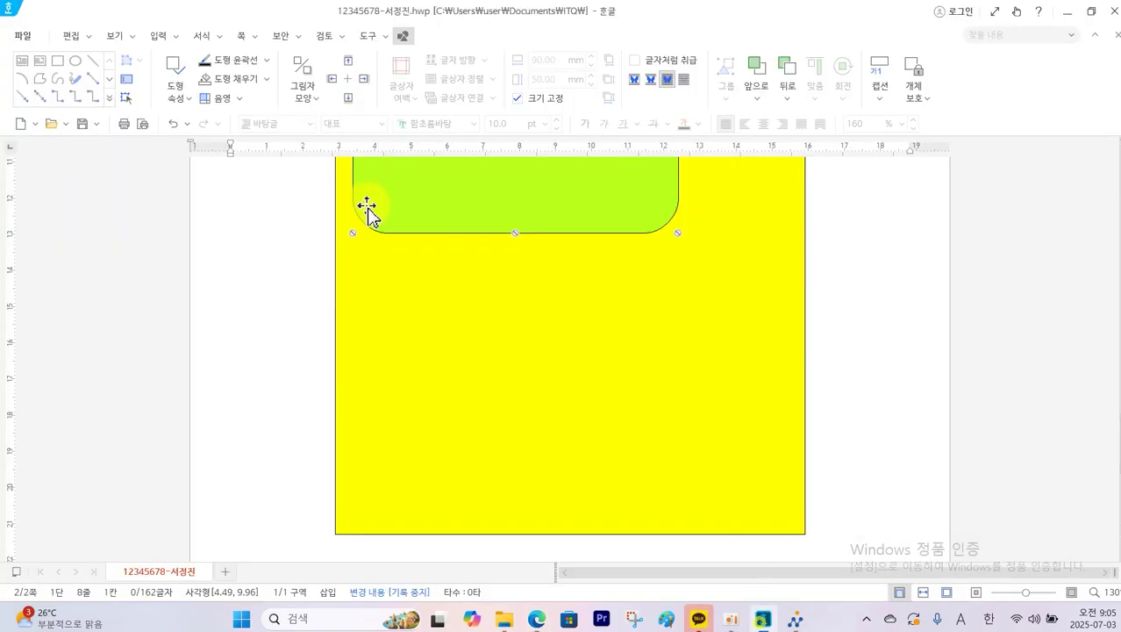
{"action": "left_click", "coordinate": [57, 60]}
{"action": "left_click_drag", "start_coordinate": [240, 193], "coordinate": [298, 256]}
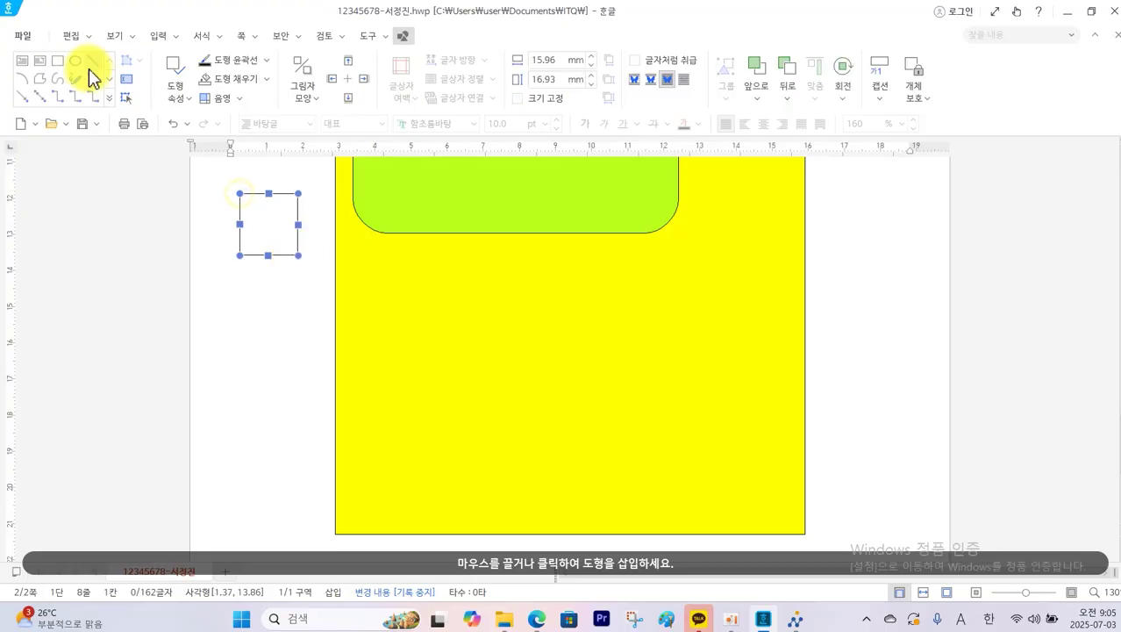
{"action": "left_click", "coordinate": [76, 61]}
{"action": "left_click_drag", "start_coordinate": [233, 281], "coordinate": [296, 345]}
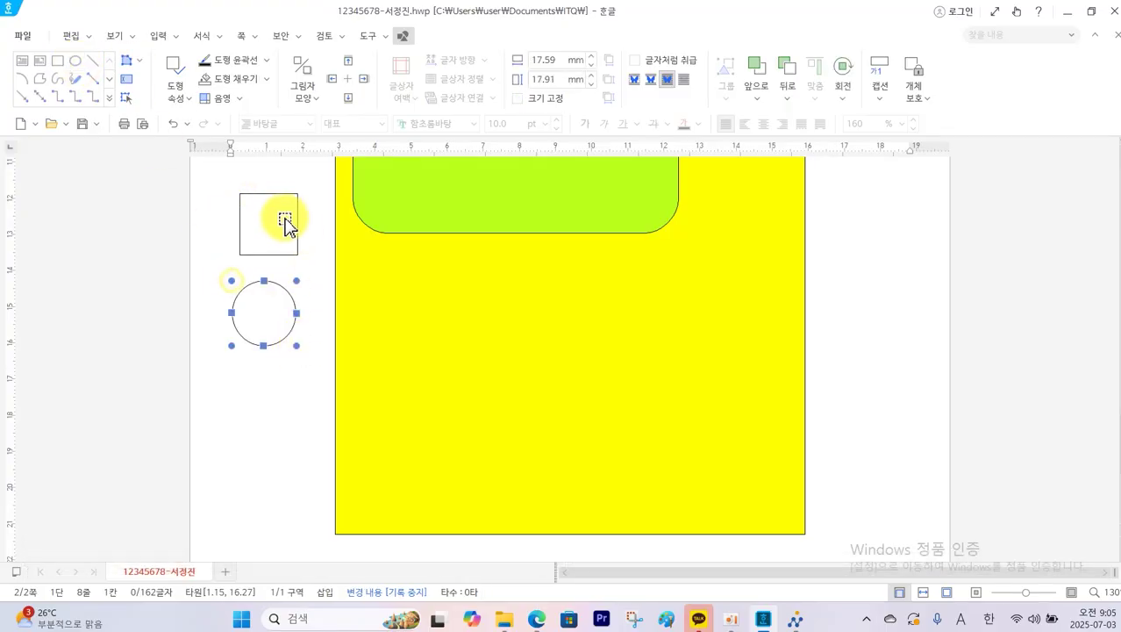
Step: Set the small rectangle's width to 11 mm and height to 15 mm, and lock its size
{"action": "left_click", "coordinate": [277, 239]}
{"action": "double_click", "coordinate": [277, 238]}
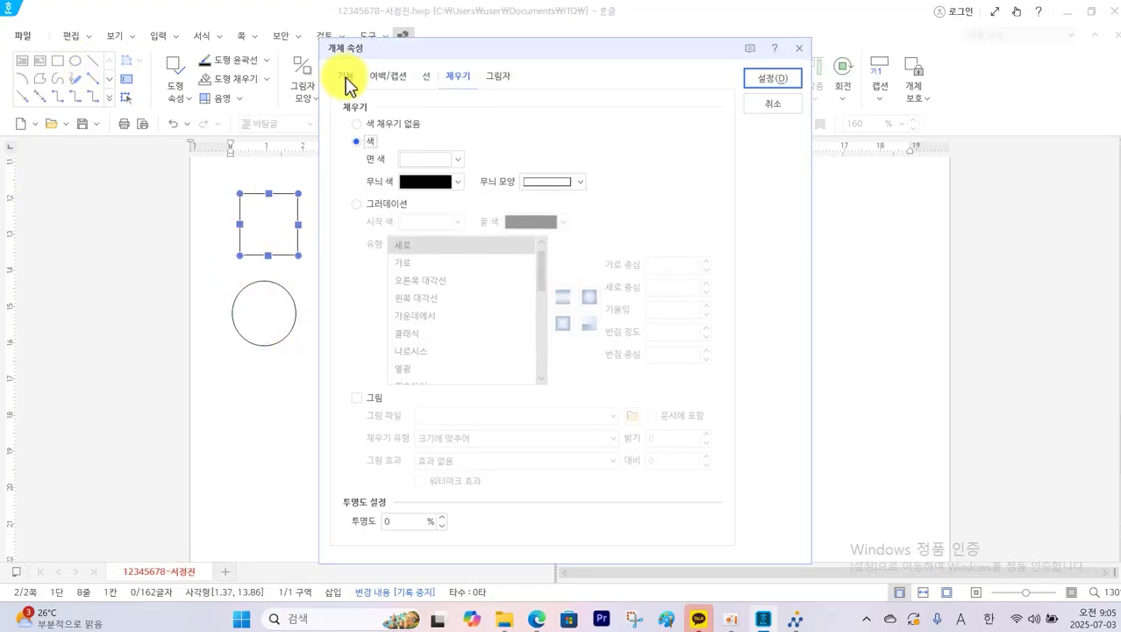
{"action": "left_click", "coordinate": [346, 79]}
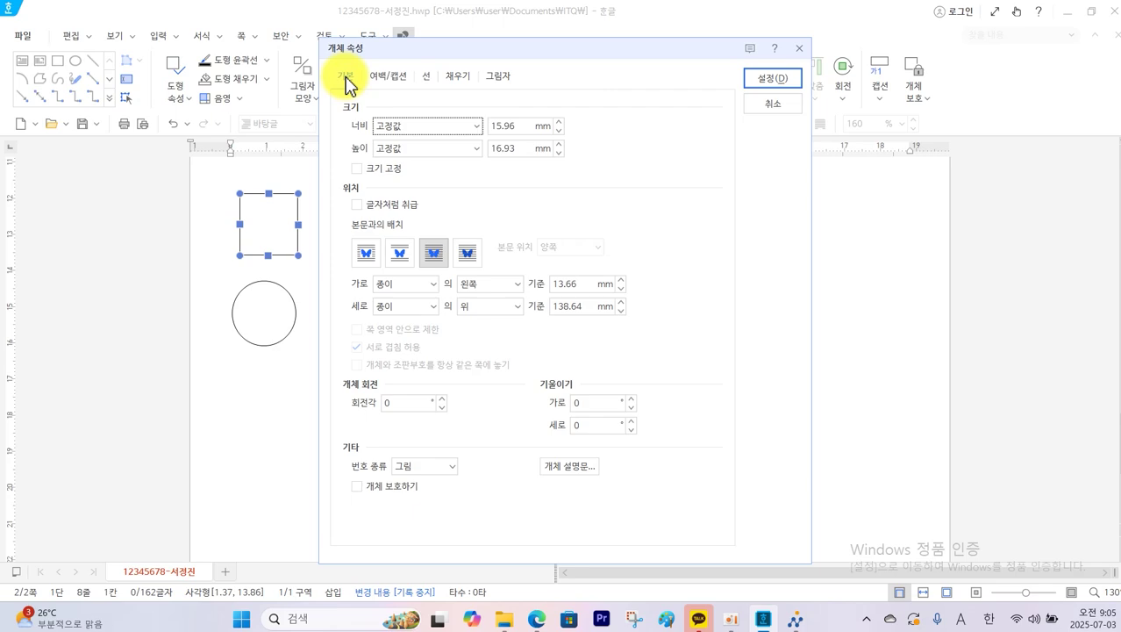
{"action": "left_click_drag", "start_coordinate": [530, 125], "coordinate": [435, 136]}
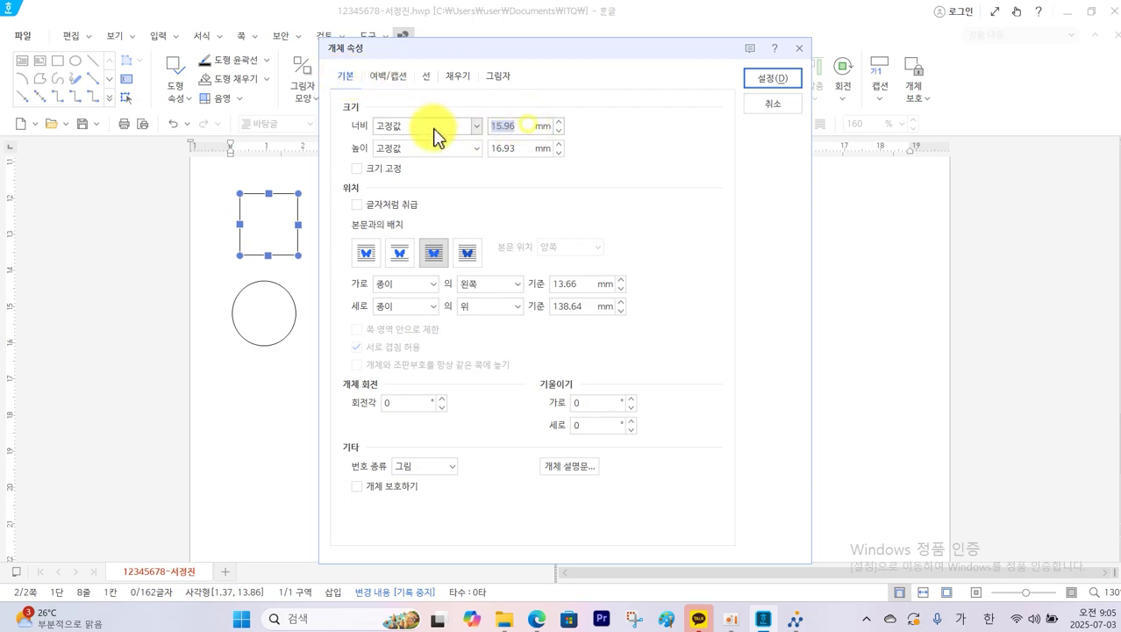
{"action": "type", "text": "11"}
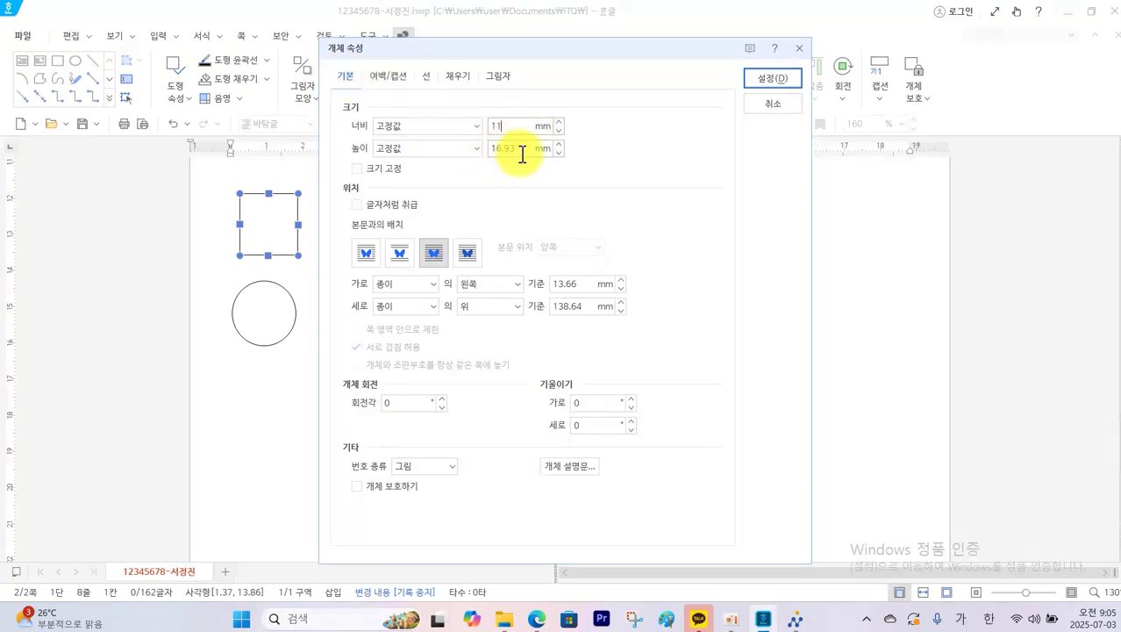
{"action": "key", "text": "Tab"}
{"action": "type", "text": "15"}
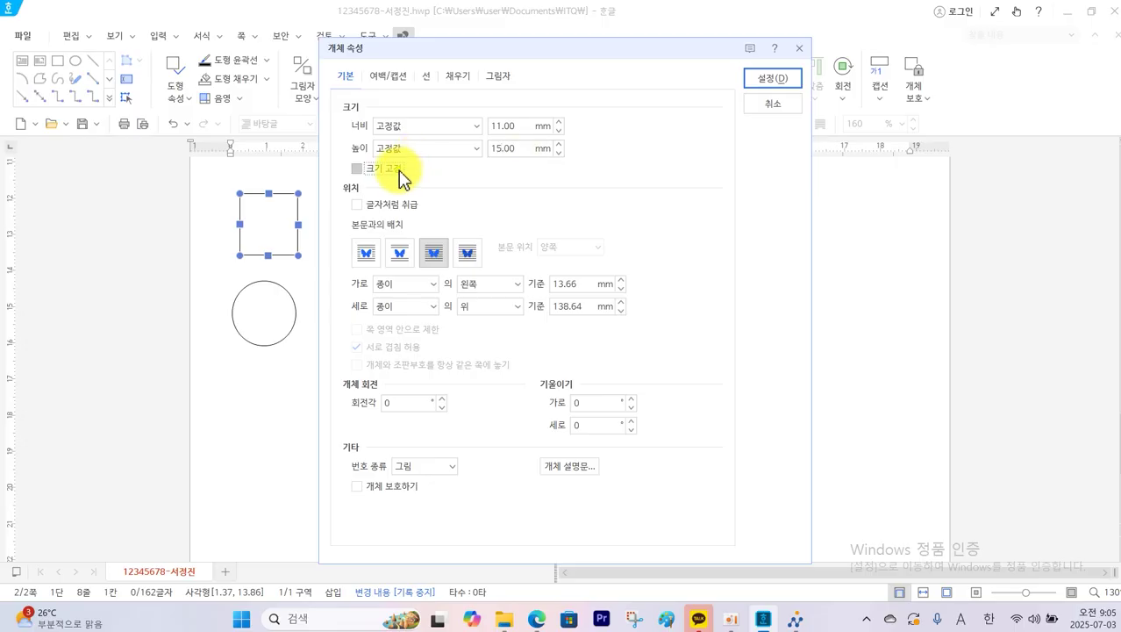
{"action": "left_click", "coordinate": [401, 172]}
Step: Keep the small rectangle's corners square, fill it with red, and move it onto the yellow background below the green shape
{"action": "left_click", "coordinate": [427, 76]}
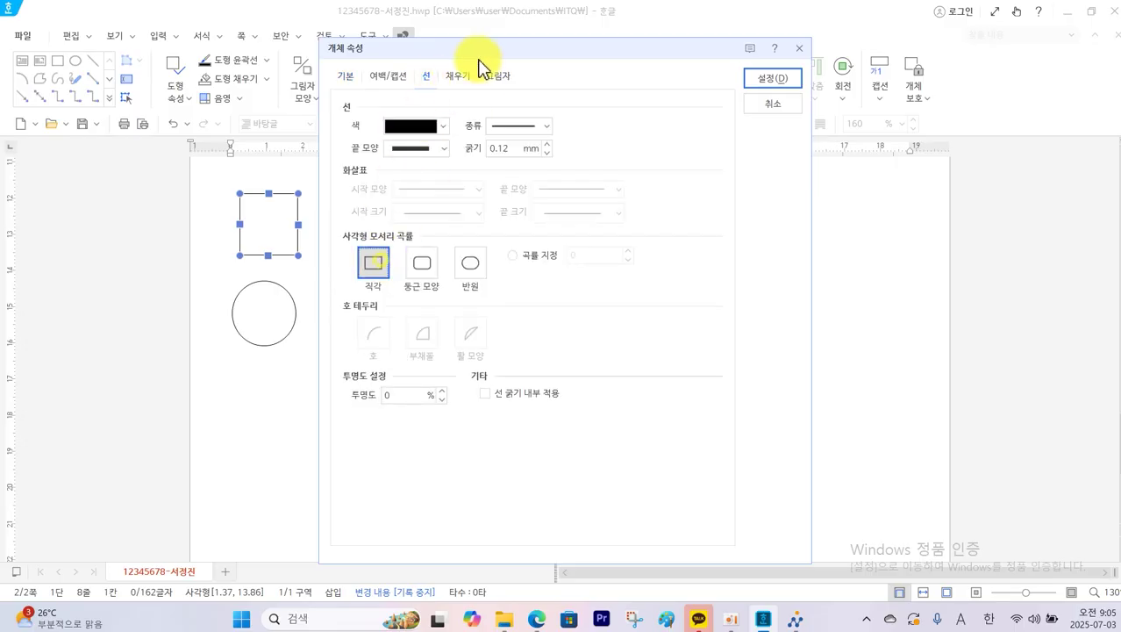
{"action": "left_click", "coordinate": [457, 76]}
{"action": "left_click", "coordinate": [456, 159]}
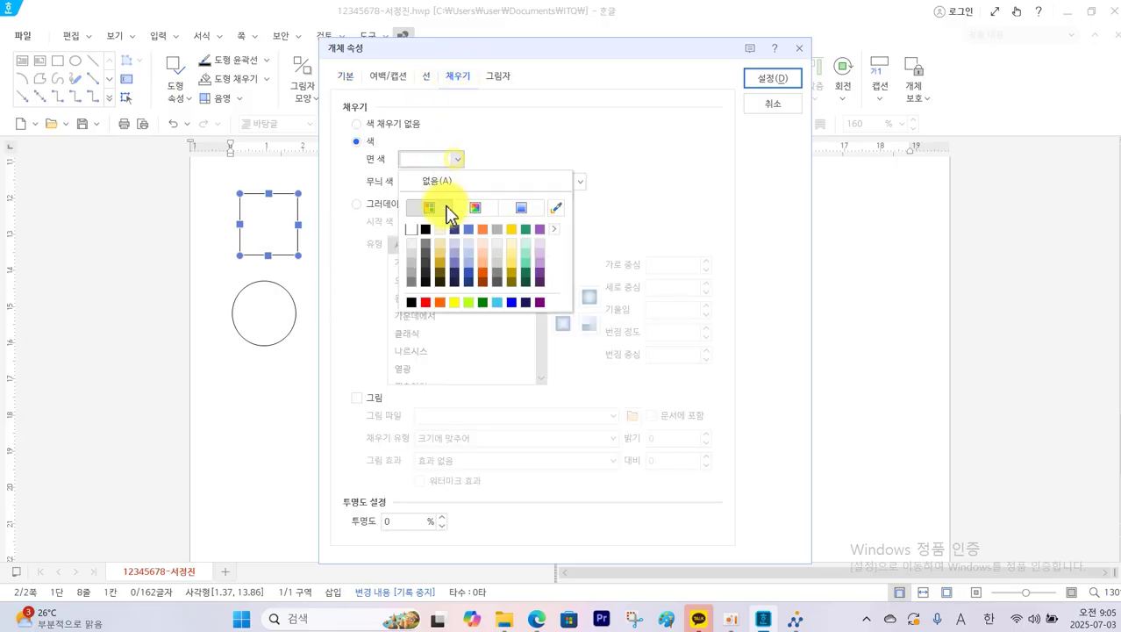
{"action": "left_click", "coordinate": [425, 303]}
{"action": "left_click", "coordinate": [760, 79]}
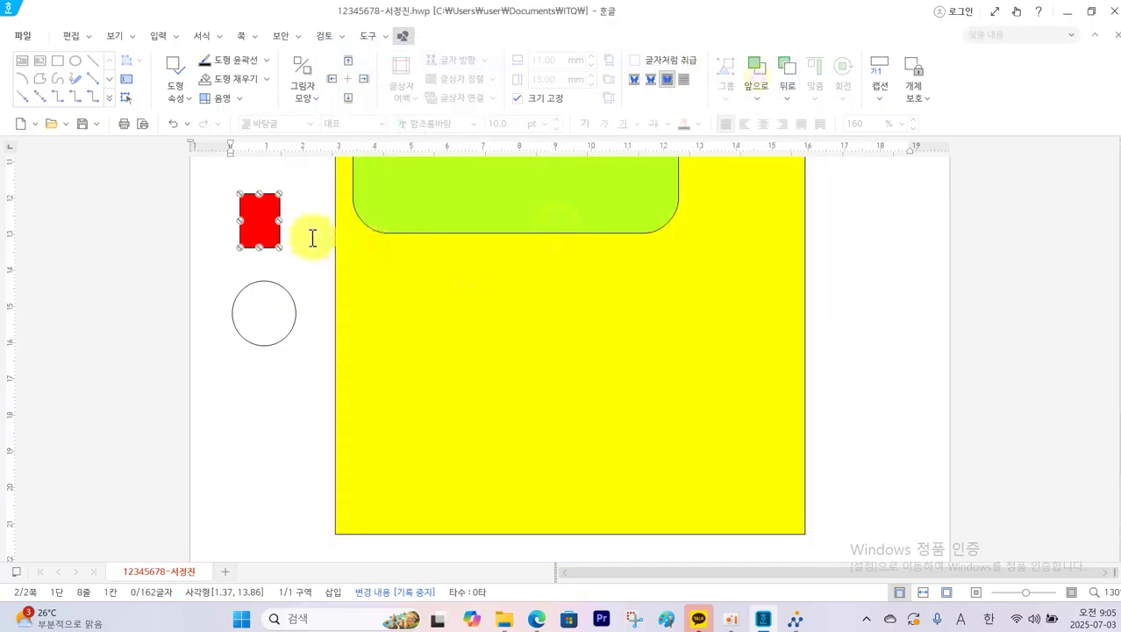
{"action": "left_click_drag", "start_coordinate": [263, 230], "coordinate": [402, 306]}
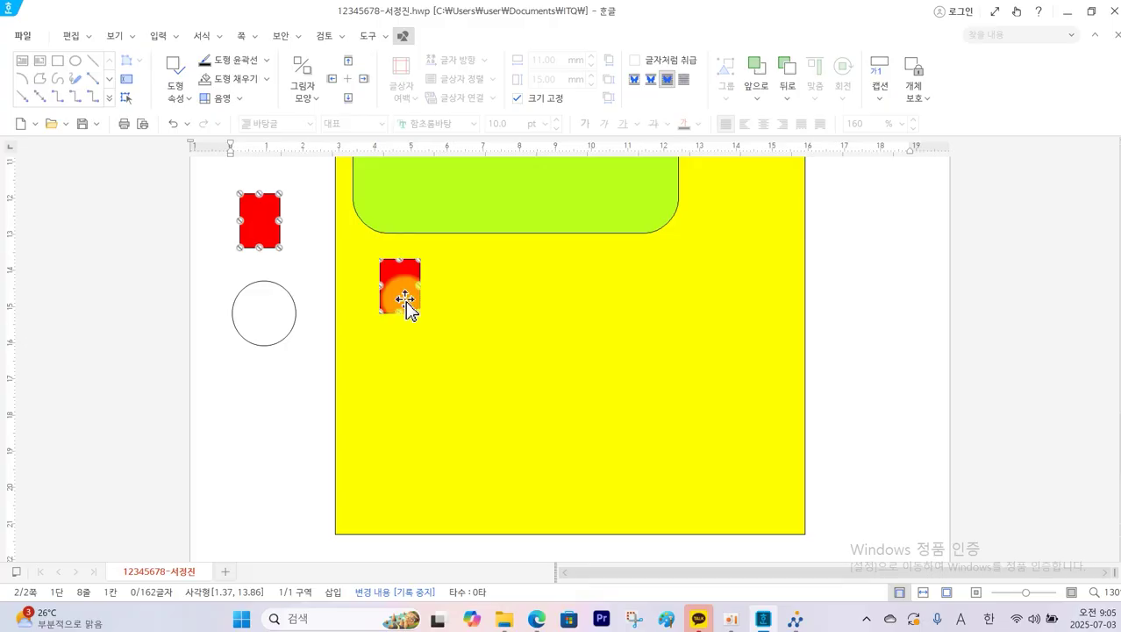
Step: Set the circle's width and height to 15 mm each and lock its size
{"action": "double_click", "coordinate": [287, 323]}
{"action": "left_click", "coordinate": [346, 77]}
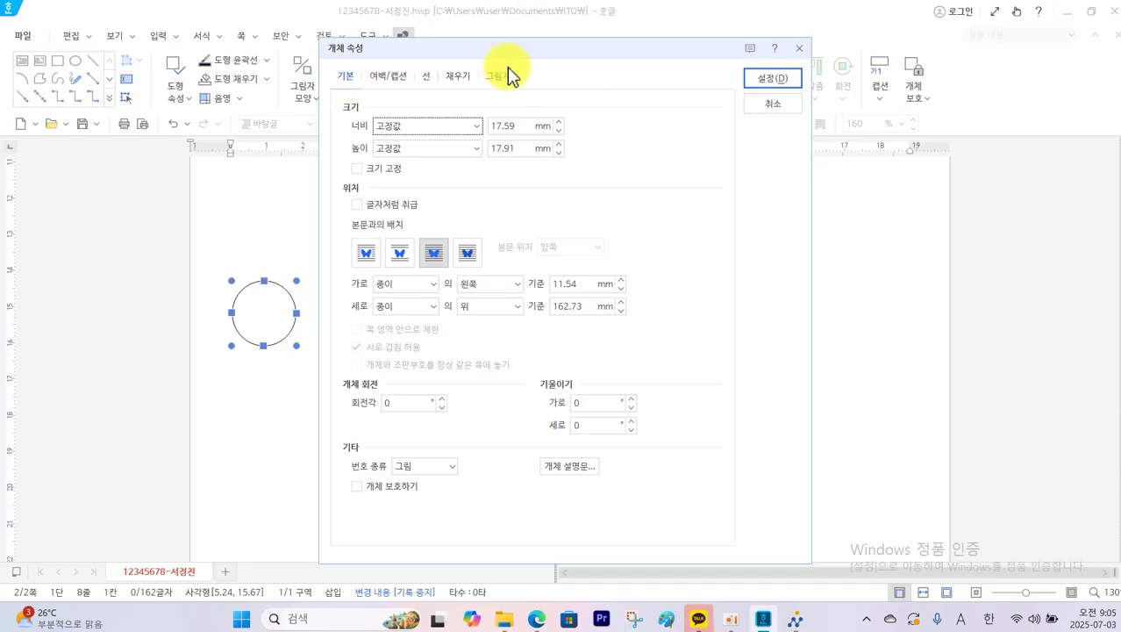
{"action": "double_click", "coordinate": [512, 127]}
{"action": "type", "text": "15"}
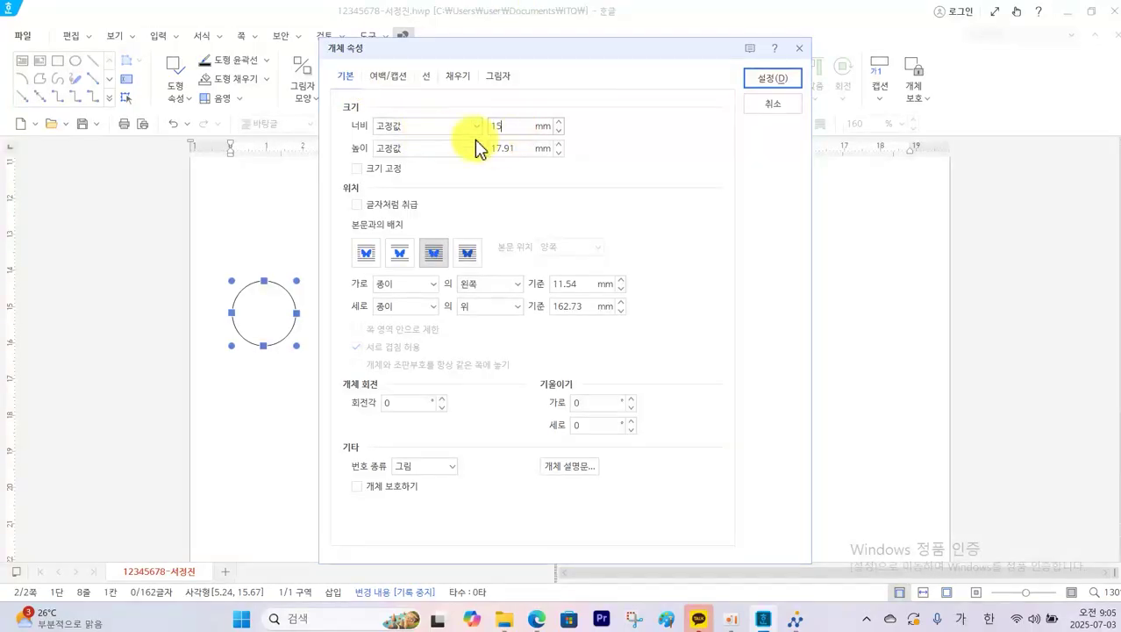
{"action": "double_click", "coordinate": [517, 146]}
{"action": "type", "text": "15"}
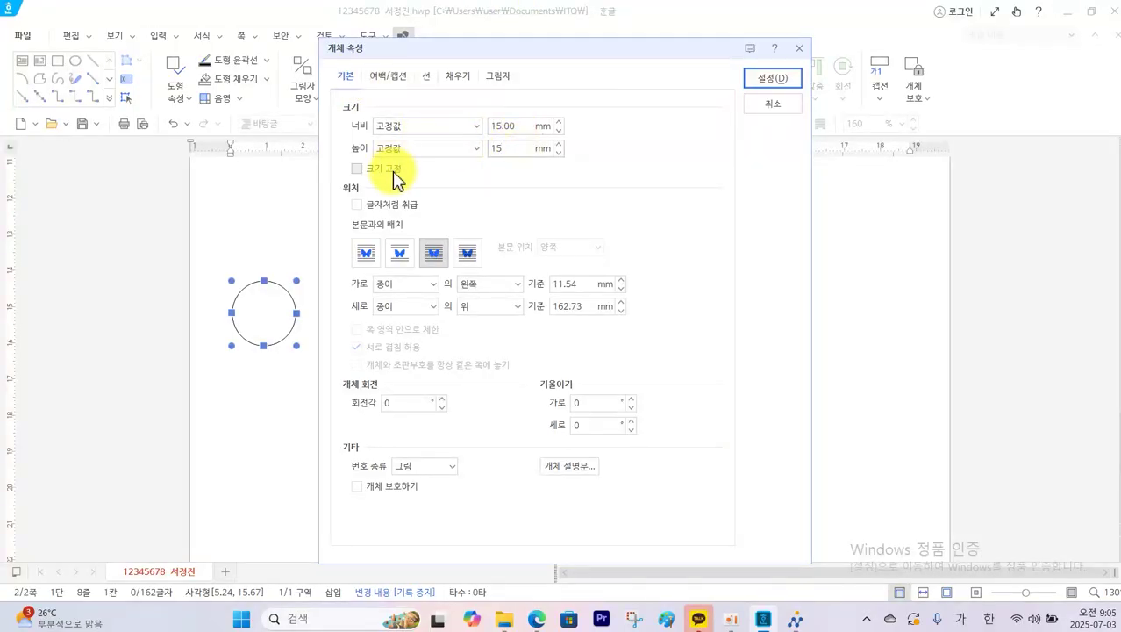
{"action": "left_click", "coordinate": [394, 170]}
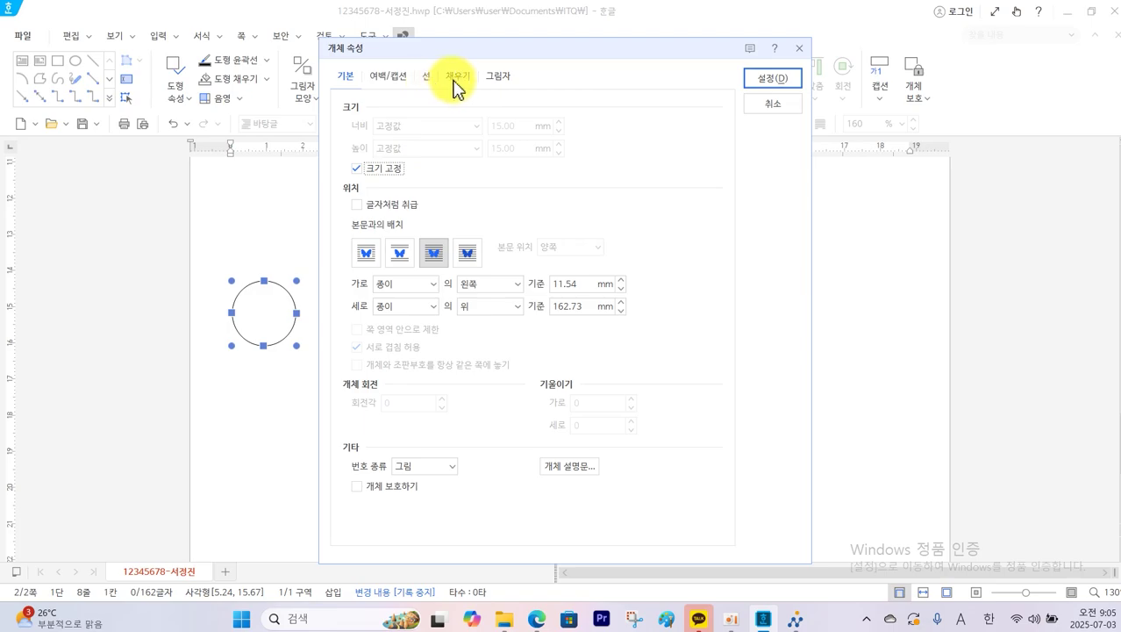
Step: Fill the circle with white, apply its properties, and move it over the left part of the red rectangle
{"action": "left_click", "coordinate": [456, 79]}
{"action": "left_click", "coordinate": [457, 159]}
{"action": "left_click", "coordinate": [421, 228]}
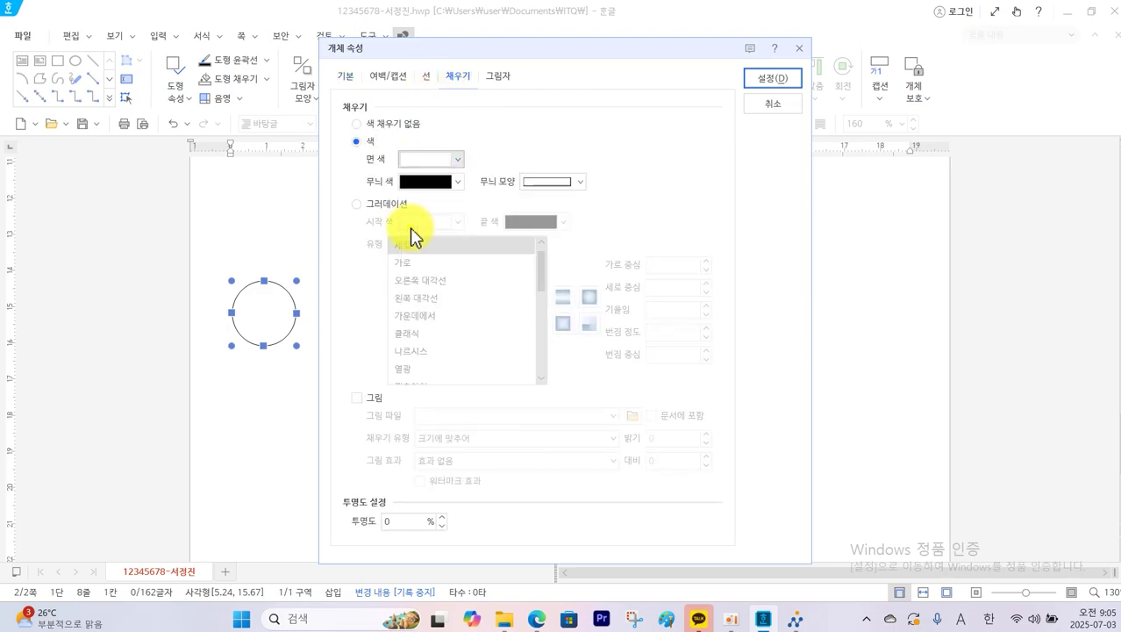
{"action": "left_click", "coordinate": [757, 79]}
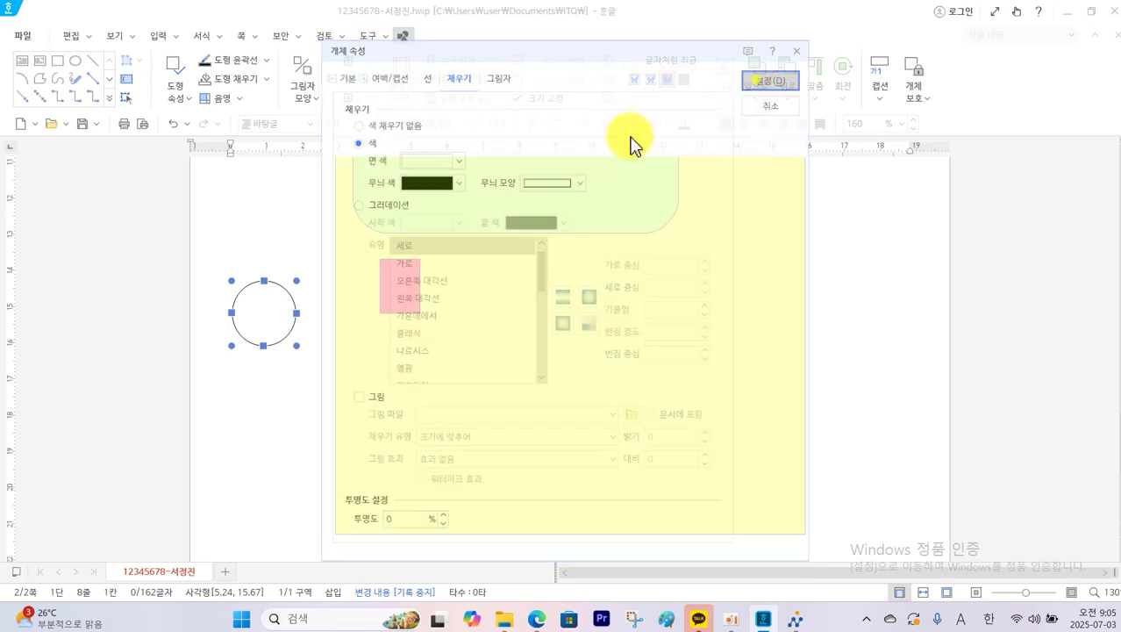
{"action": "left_click_drag", "start_coordinate": [250, 313], "coordinate": [373, 295]}
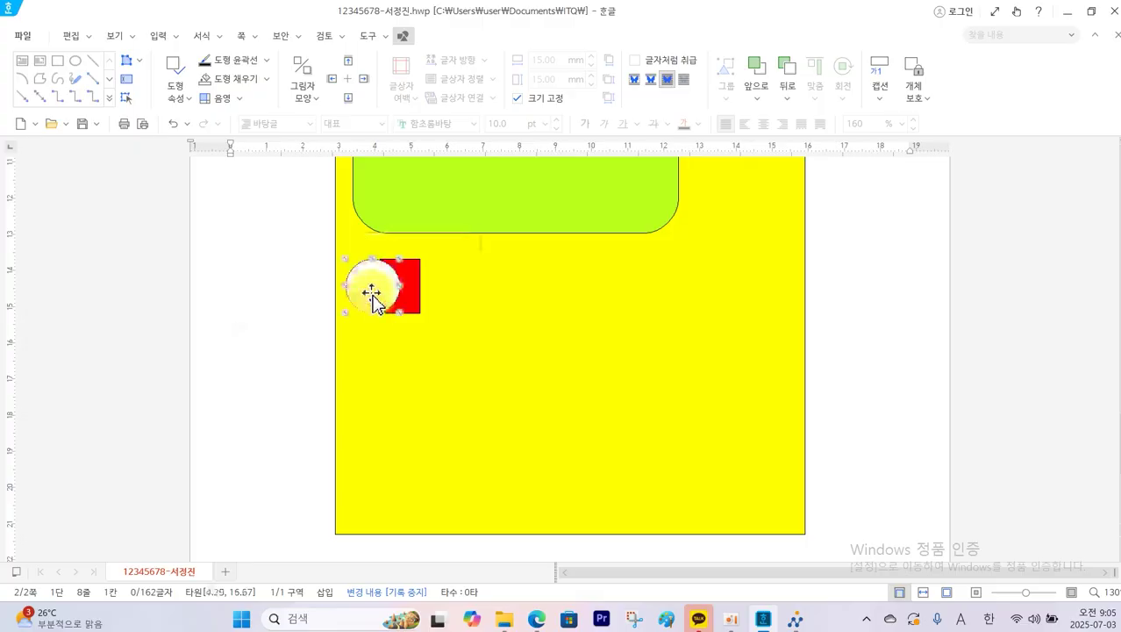
Step: Enable text entry inside the white circle and check the number's font requirements in the exam PDF
{"action": "right_click", "coordinate": [372, 294]}
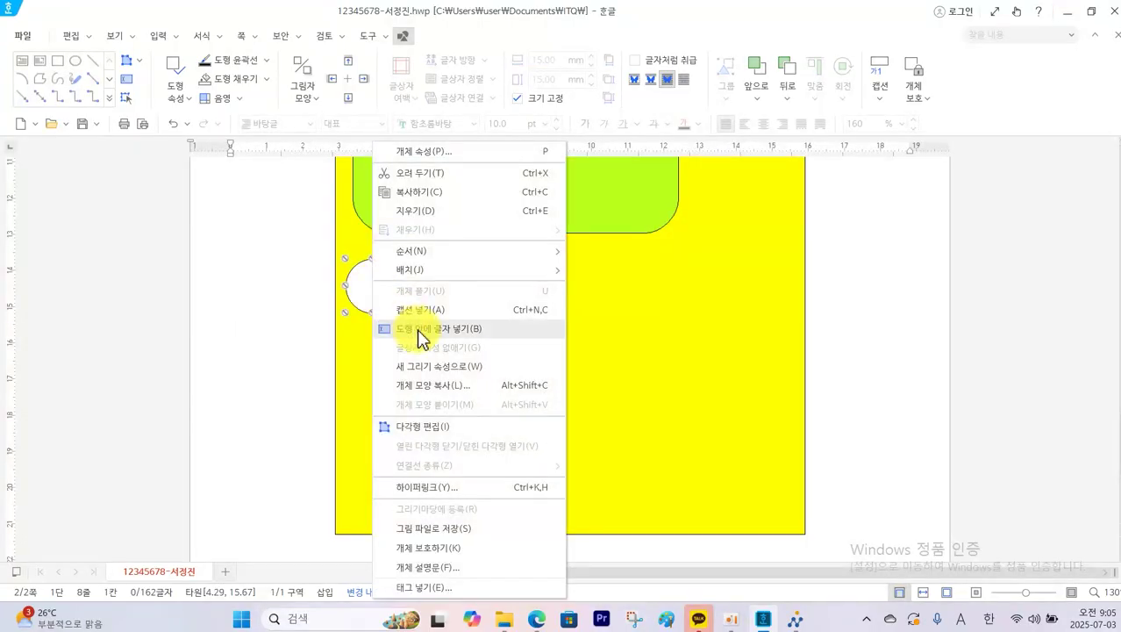
{"action": "left_click", "coordinate": [379, 329]}
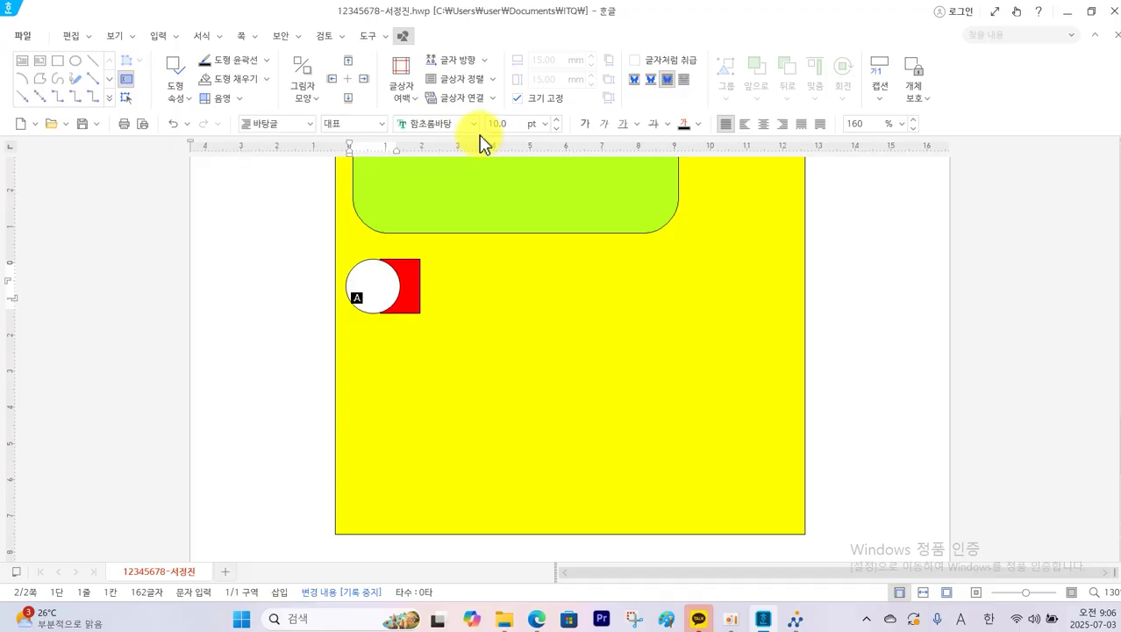
{"action": "left_click", "coordinate": [537, 619]}
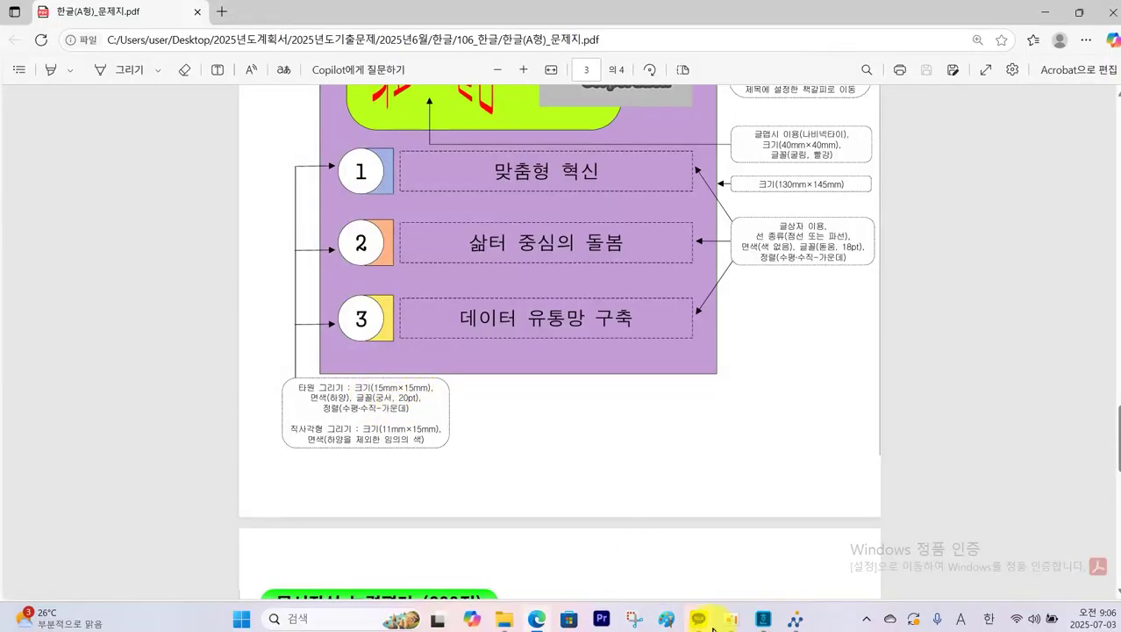
{"action": "left_click", "coordinate": [763, 620]}
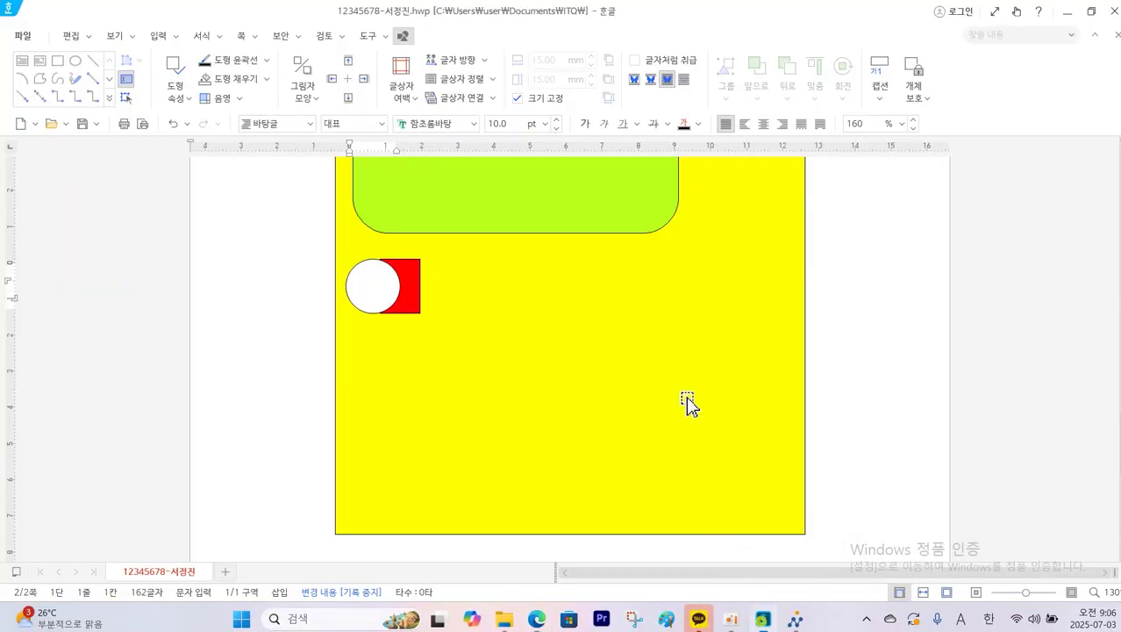
Step: Enter a centred number 1 in the circle, using the 궁서 font at 20 pt
{"action": "left_click", "coordinate": [473, 123]}
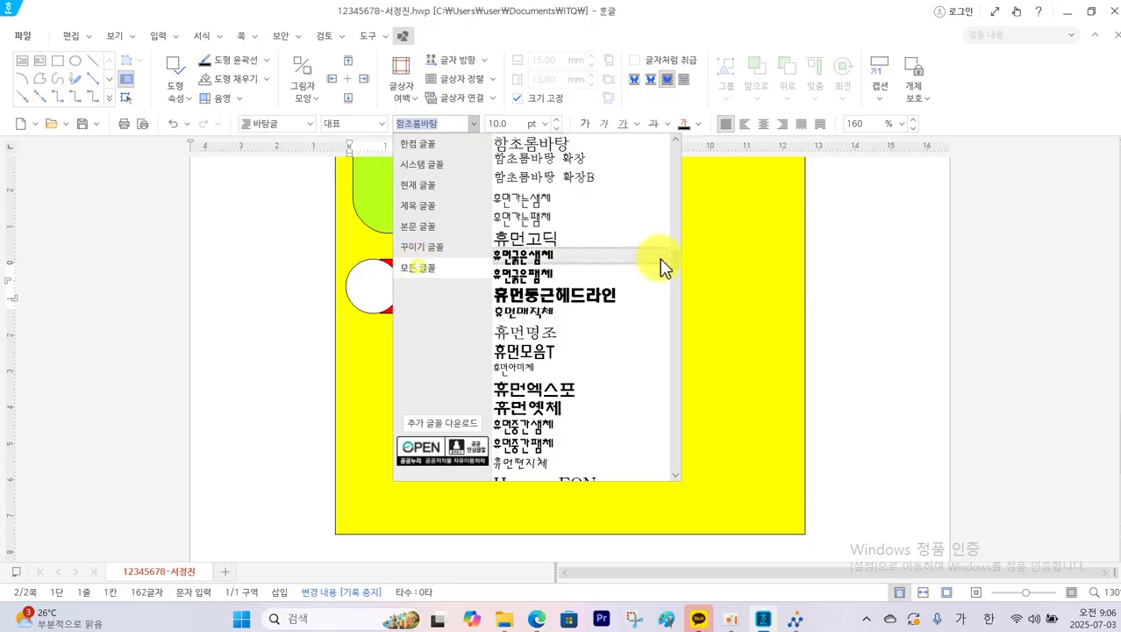
{"action": "scroll", "coordinate": [682, 270], "scroll_direction": "up", "scroll_amount": 15}
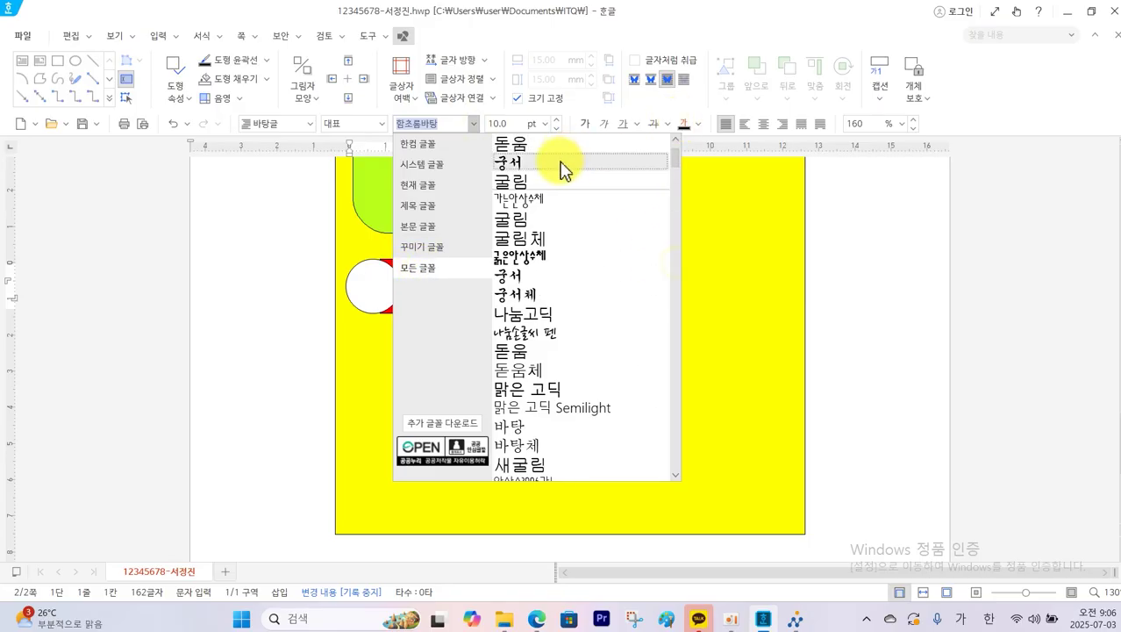
{"action": "left_click", "coordinate": [548, 143]}
{"action": "left_click", "coordinate": [546, 126]}
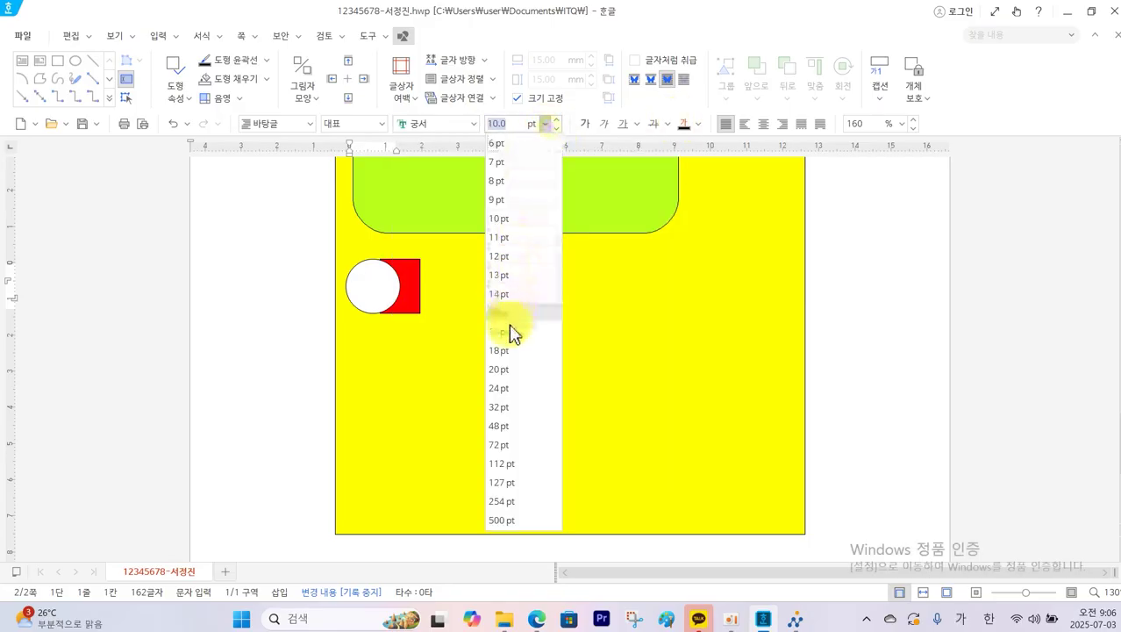
{"action": "left_click", "coordinate": [516, 372]}
{"action": "left_click", "coordinate": [765, 126]}
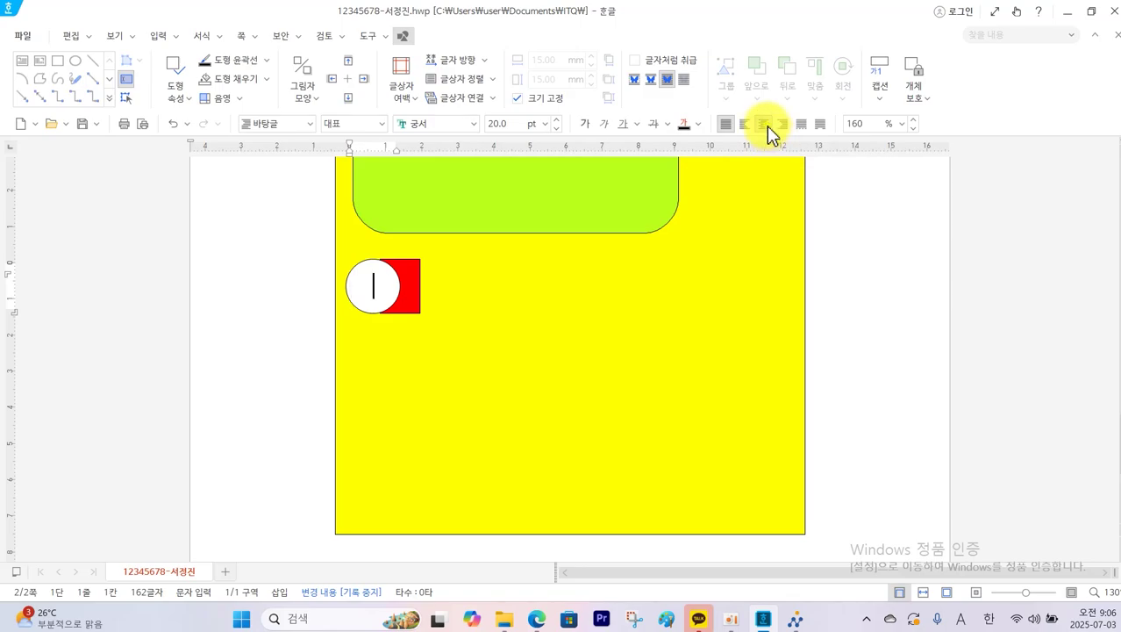
{"action": "type", "text": "1"}
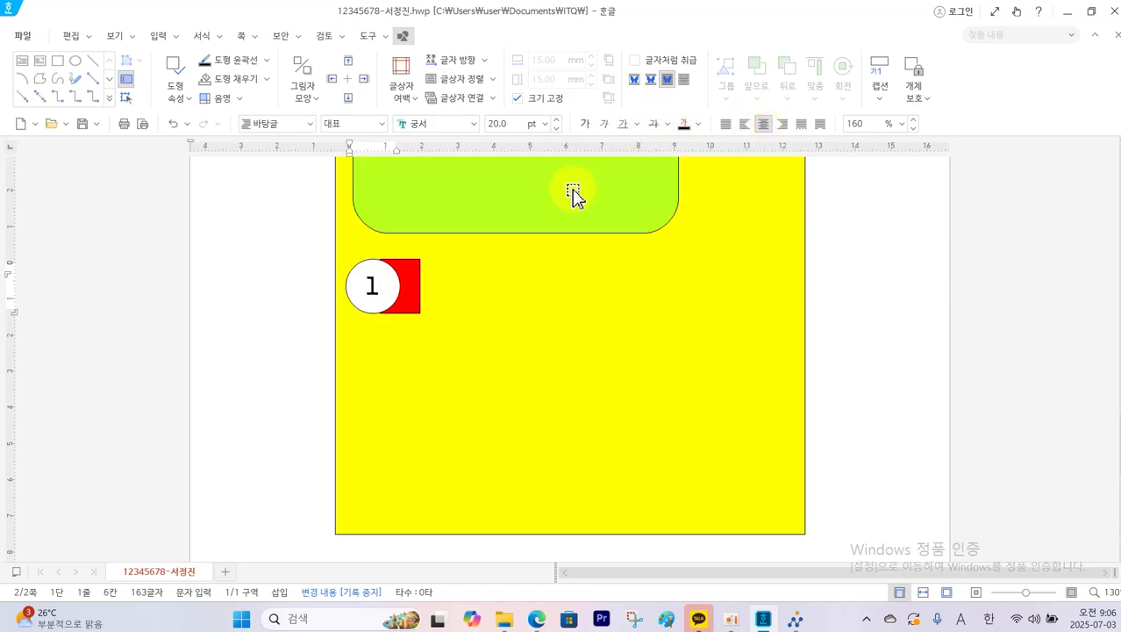
Step: Check the exam PDF's text boxes and draw ones about 112 × 12 mm across the yellow rectangle's top edge and 98 × 13 mm beside circle 1
{"action": "left_click", "coordinate": [533, 625]}
{"action": "scroll", "coordinate": [481, 220], "scroll_direction": "up", "scroll_amount": 5}
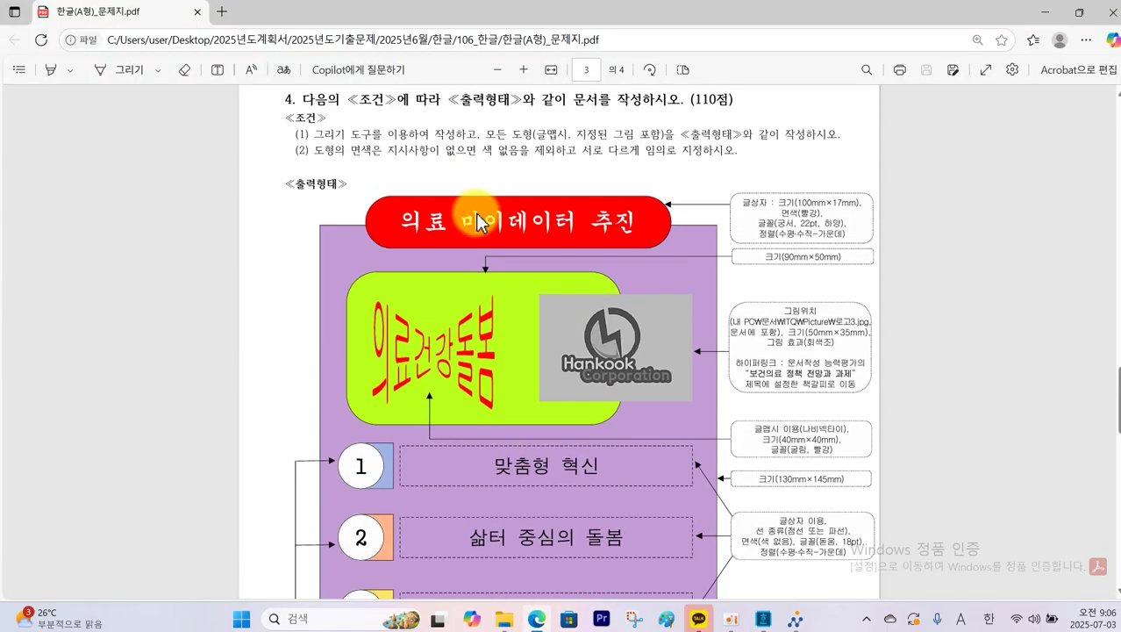
{"action": "left_click_drag", "start_coordinate": [494, 166], "coordinate": [513, 194]}
{"action": "left_click_drag", "start_coordinate": [556, 195], "coordinate": [584, 160]}
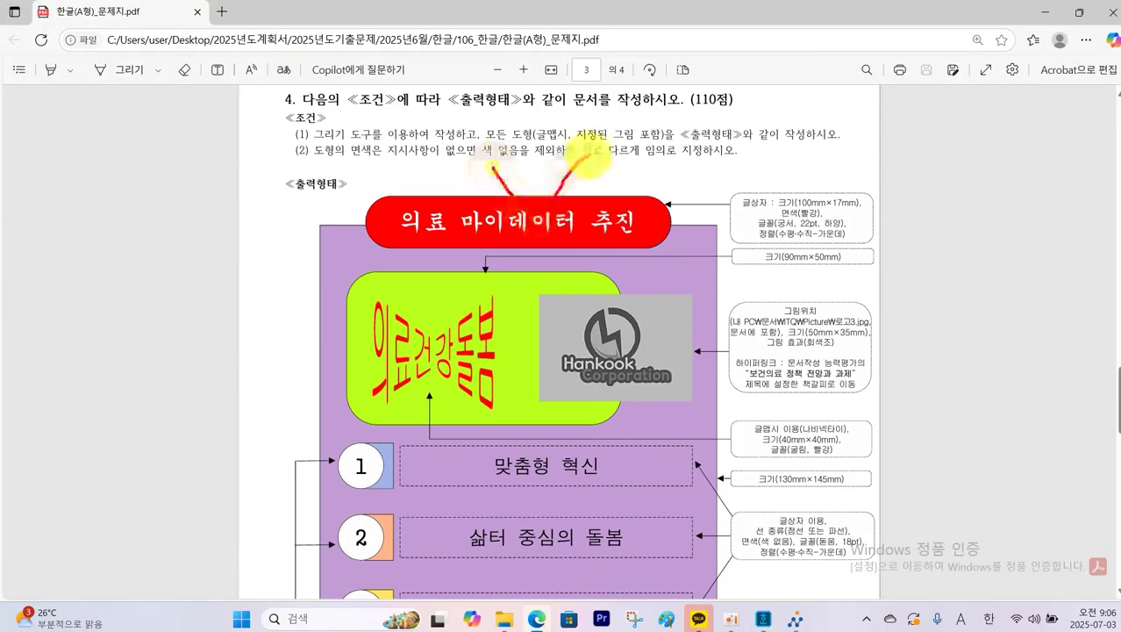
{"action": "mouse_move", "coordinate": [614, 429]}
{"action": "left_mouse_down"}
{"action": "mouse_move", "coordinate": [630, 450]}
{"action": "mouse_move", "coordinate": [658, 419]}
{"action": "left_mouse_up"}
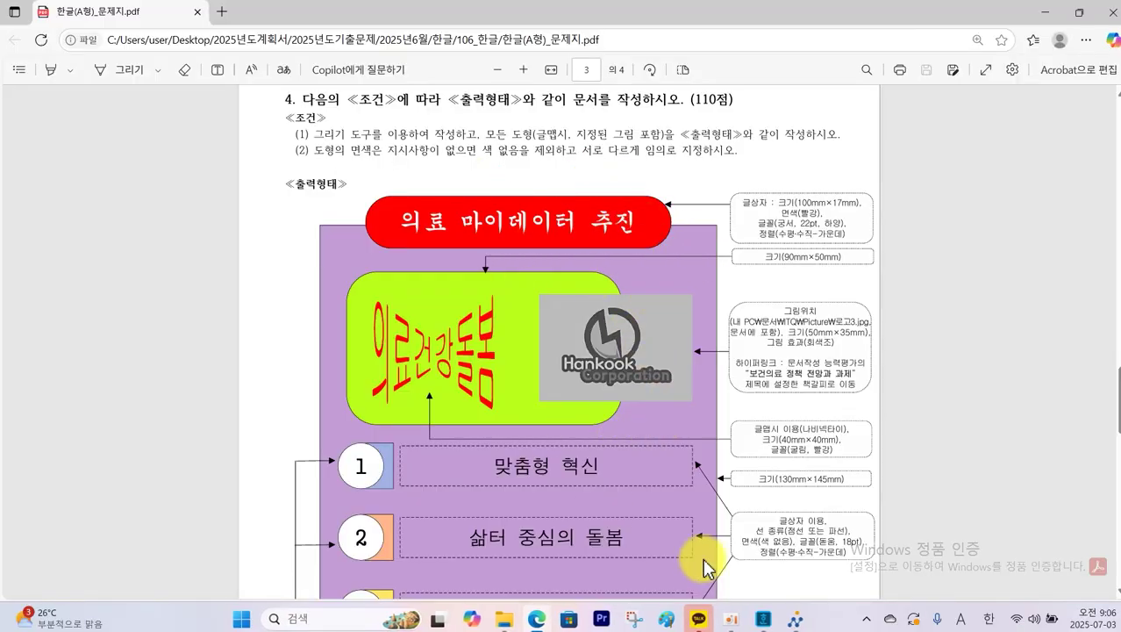
{"action": "left_click", "coordinate": [760, 619]}
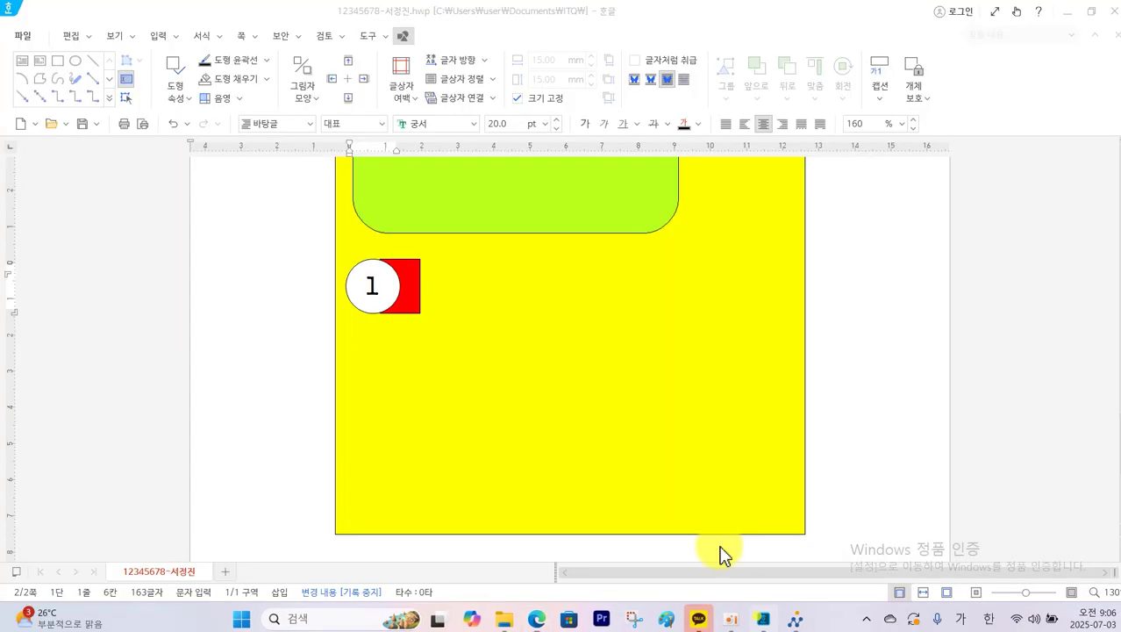
{"action": "left_click", "coordinate": [156, 36]}
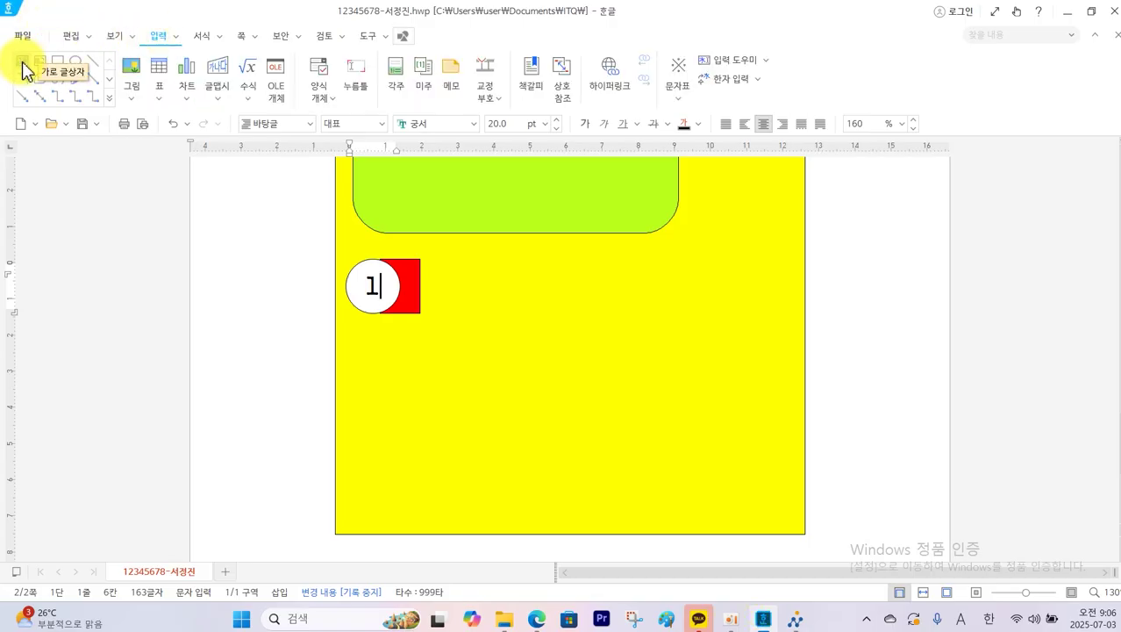
{"action": "left_click", "coordinate": [23, 63]}
{"action": "scroll", "coordinate": [289, 247], "scroll_direction": "up", "scroll_amount": 5}
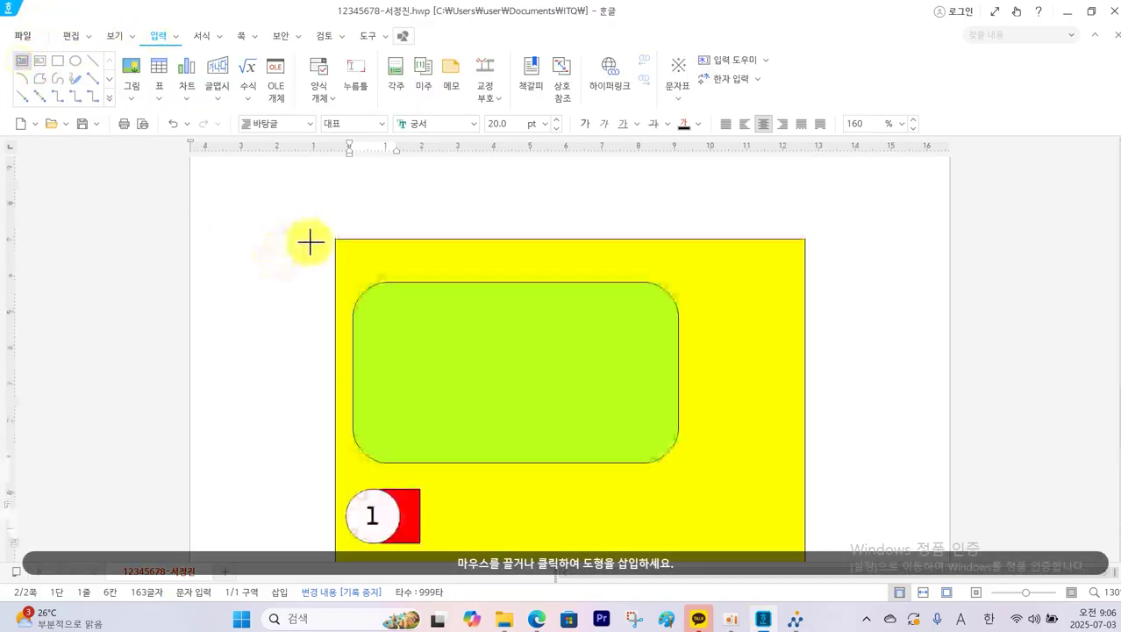
{"action": "left_click_drag", "start_coordinate": [347, 201], "coordinate": [752, 246]}
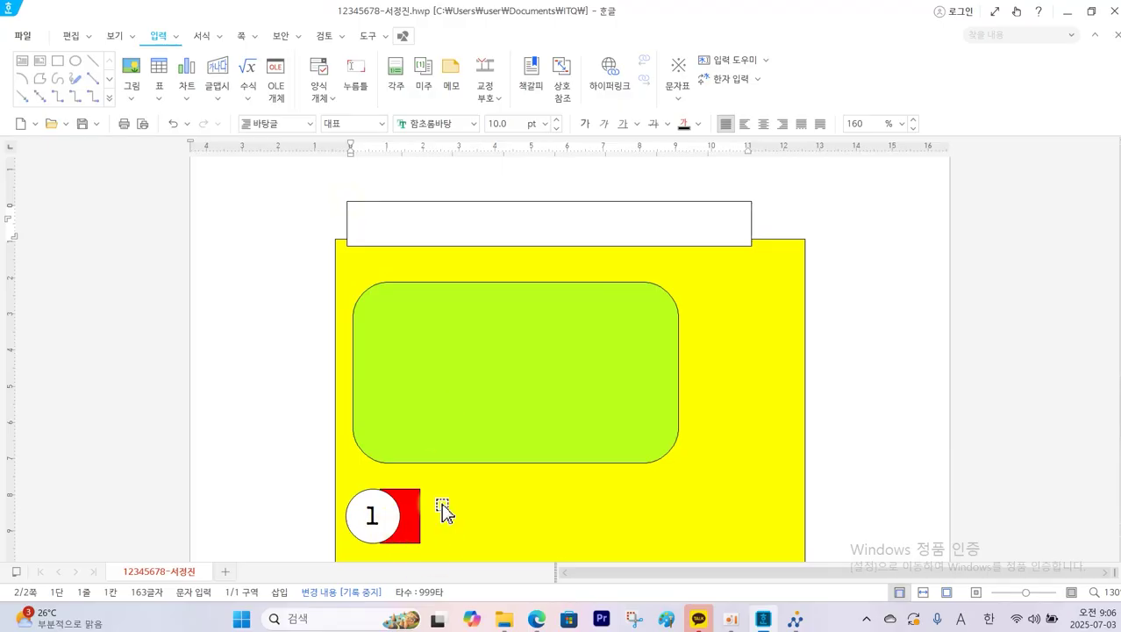
{"action": "left_click", "coordinate": [20, 61]}
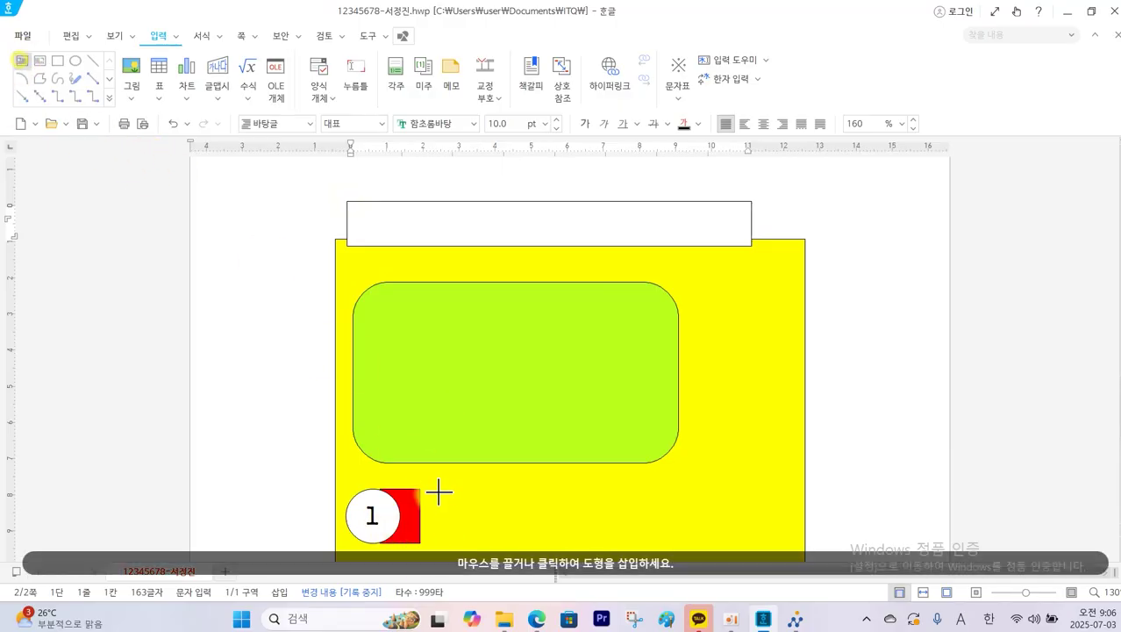
{"action": "mouse_move", "coordinate": [438, 488]}
{"action": "left_mouse_down"}
{"action": "mouse_move", "coordinate": [604, 539]}
{"action": "mouse_move", "coordinate": [791, 539]}
{"action": "left_mouse_up"}
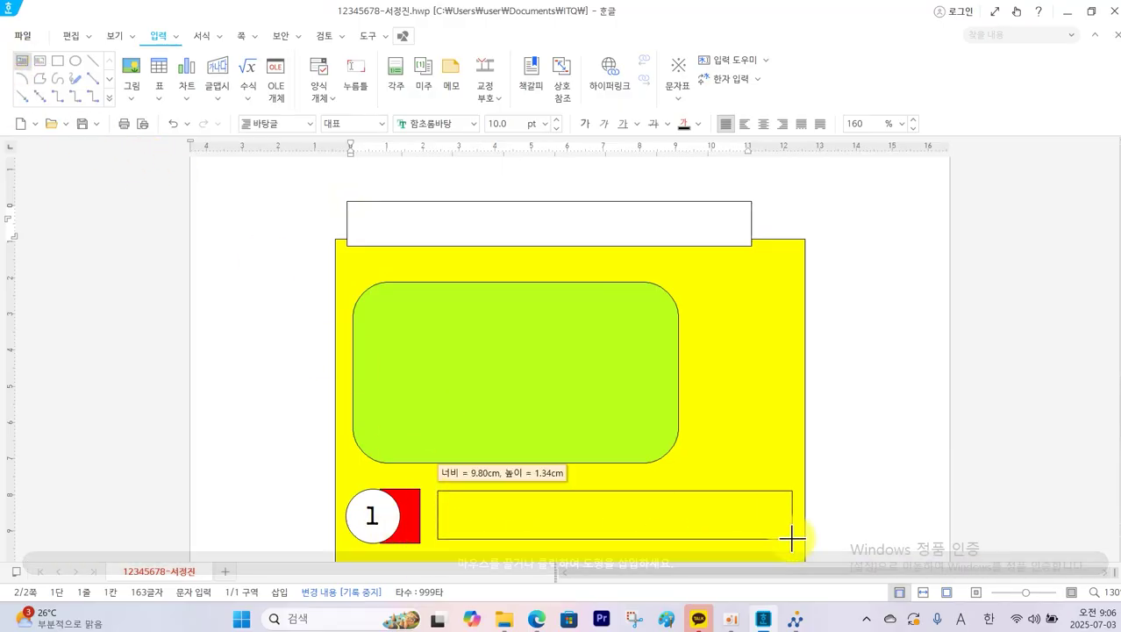
Step: Check the title box requirements in the exam PDF, and set the upper text box to 100 mm wide and 17 mm high with its size locked
{"action": "left_click", "coordinate": [534, 620]}
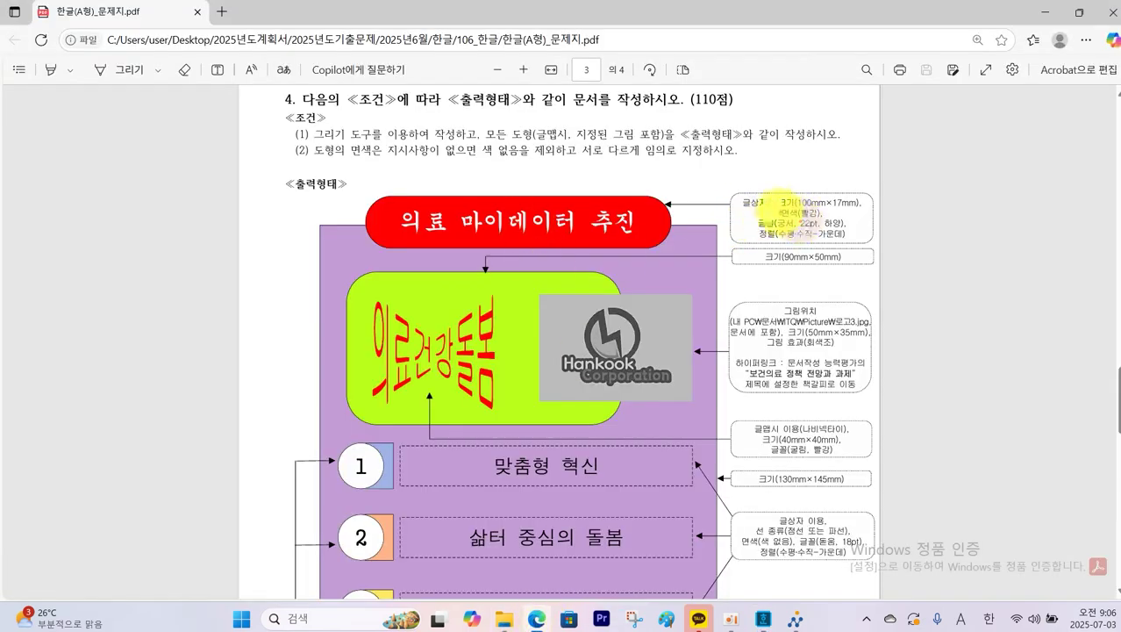
{"action": "mouse_move", "coordinate": [777, 209]}
{"action": "left_mouse_down"}
{"action": "mouse_move", "coordinate": [830, 201]}
{"action": "mouse_move", "coordinate": [822, 215]}
{"action": "mouse_move", "coordinate": [786, 214]}
{"action": "left_mouse_up"}
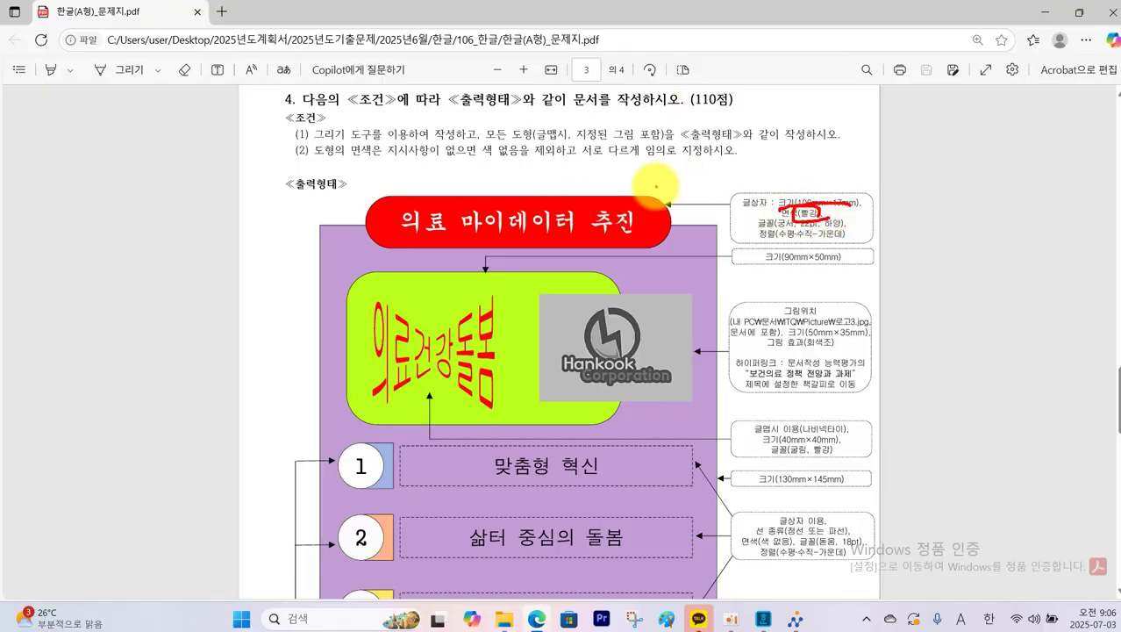
{"action": "left_click_drag", "start_coordinate": [656, 186], "coordinate": [689, 244]}
{"action": "mouse_move", "coordinate": [402, 192]}
{"action": "left_mouse_down"}
{"action": "mouse_move", "coordinate": [358, 207]}
{"action": "mouse_move", "coordinate": [370, 246]}
{"action": "left_mouse_up"}
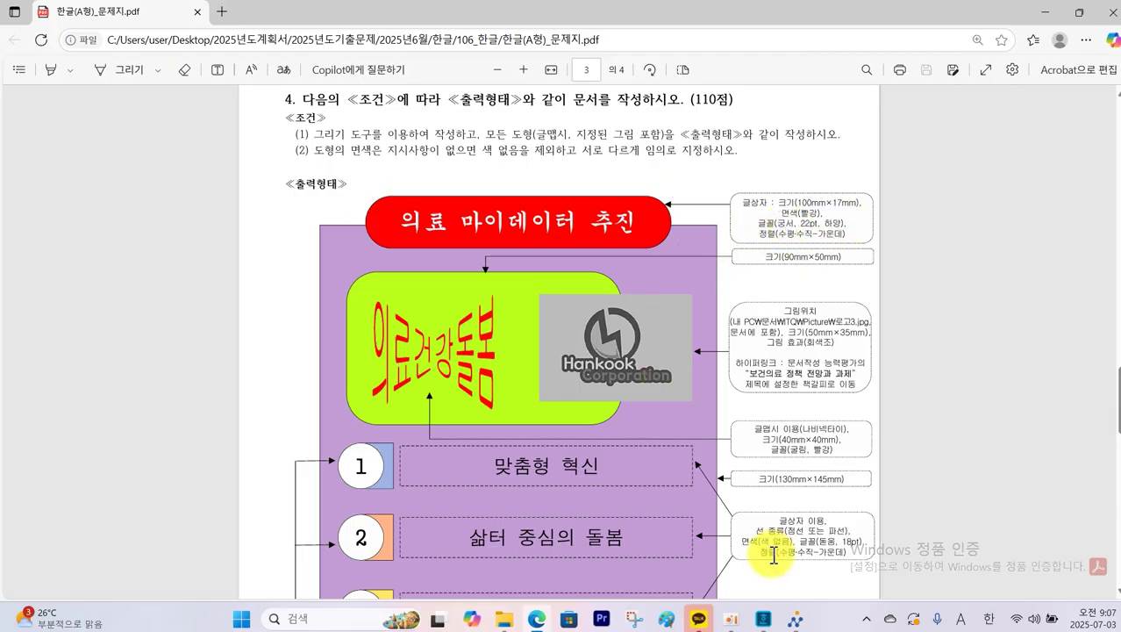
{"action": "left_click", "coordinate": [747, 617]}
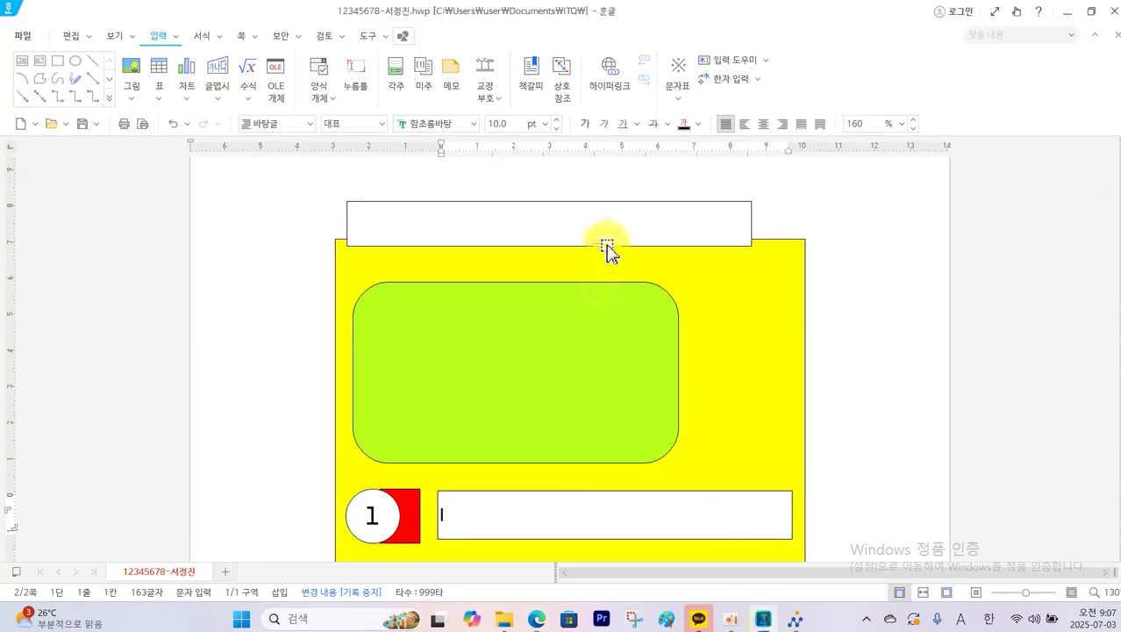
{"action": "left_click", "coordinate": [606, 245]}
{"action": "double_click", "coordinate": [611, 254]}
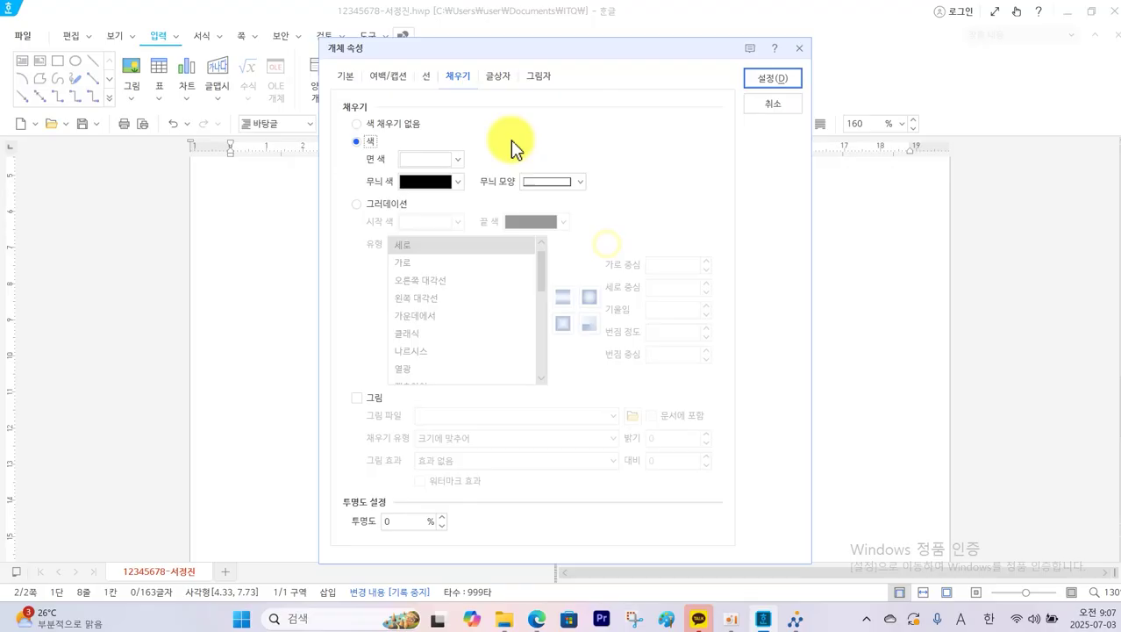
{"action": "left_click", "coordinate": [346, 77]}
{"action": "left_click_drag", "start_coordinate": [524, 128], "coordinate": [386, 139]}
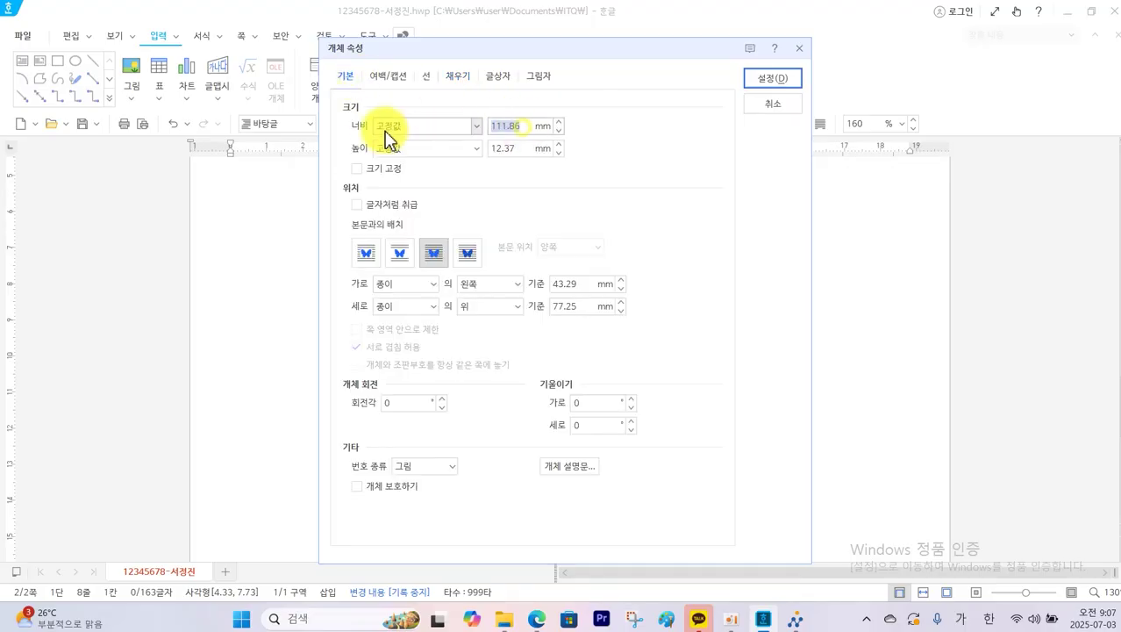
{"action": "type", "text": "100"}
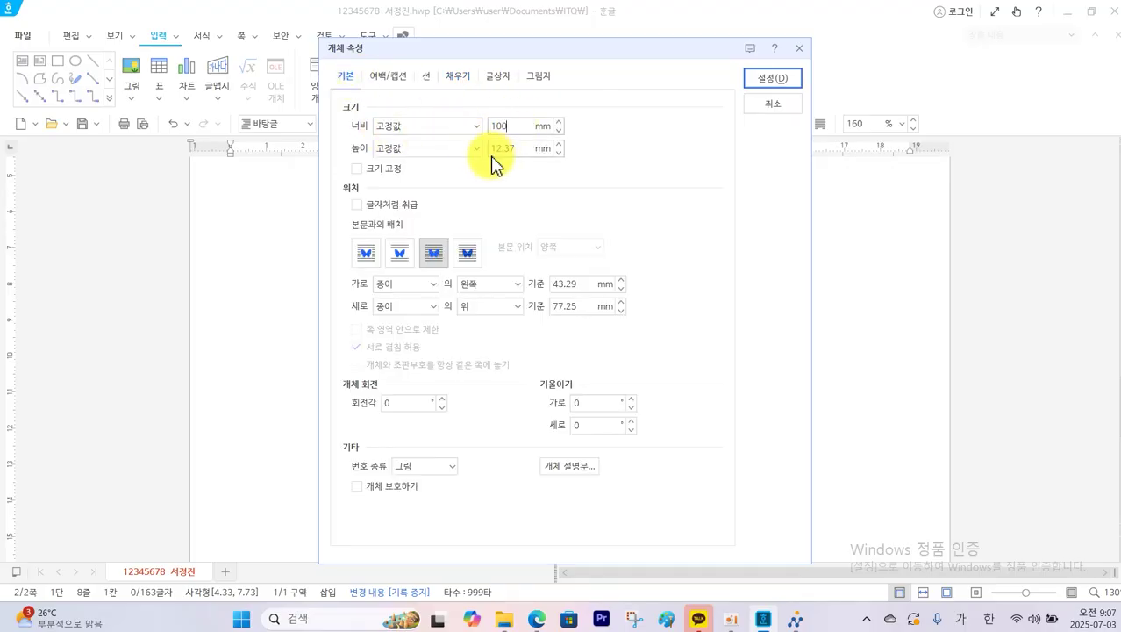
{"action": "left_click", "coordinate": [522, 148]}
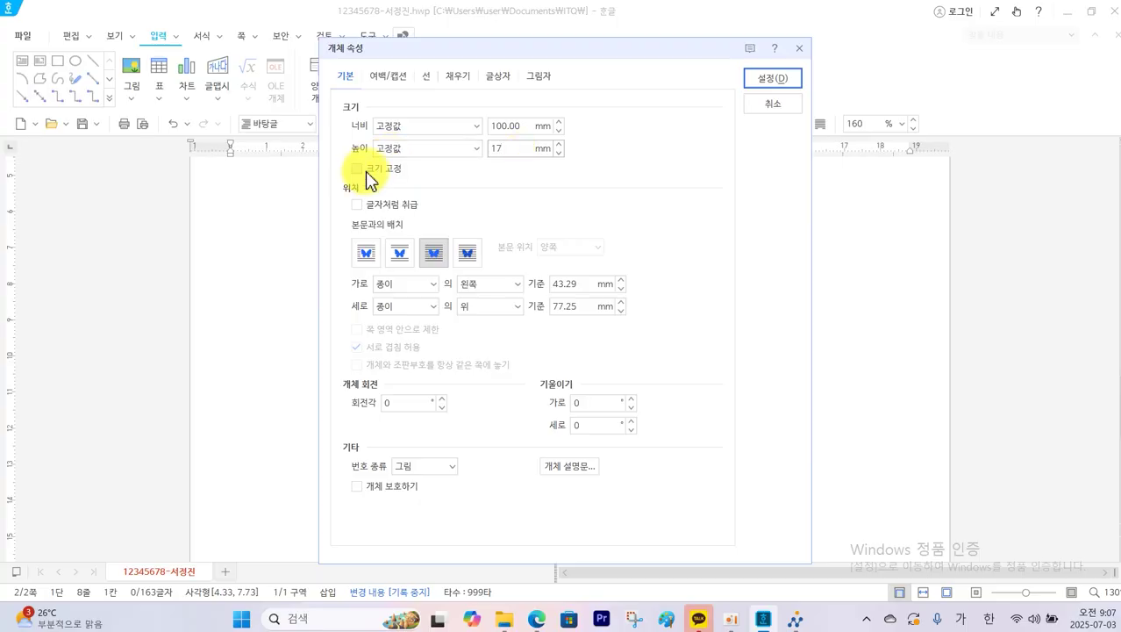
{"action": "left_click", "coordinate": [367, 173]}
Step: Give the title box semicircular (반원) corners and a red fill, and centre it horizontally over the yellow rectangle's top edge
{"action": "left_click", "coordinate": [427, 77]}
{"action": "left_click", "coordinate": [470, 263]}
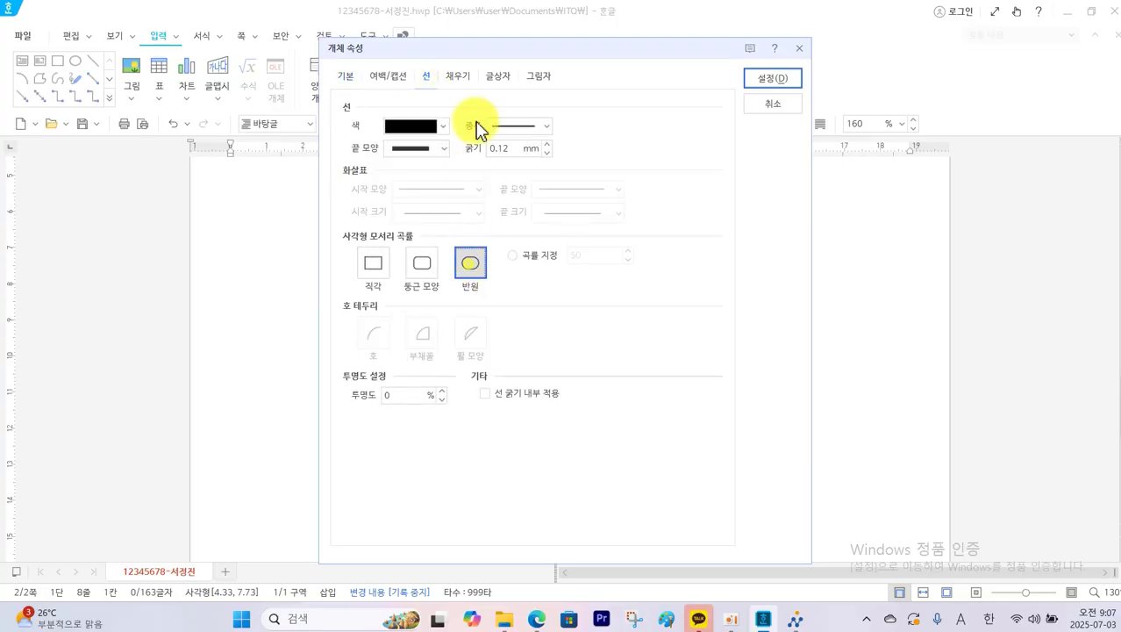
{"action": "left_click", "coordinate": [457, 76]}
{"action": "left_click", "coordinate": [451, 159]}
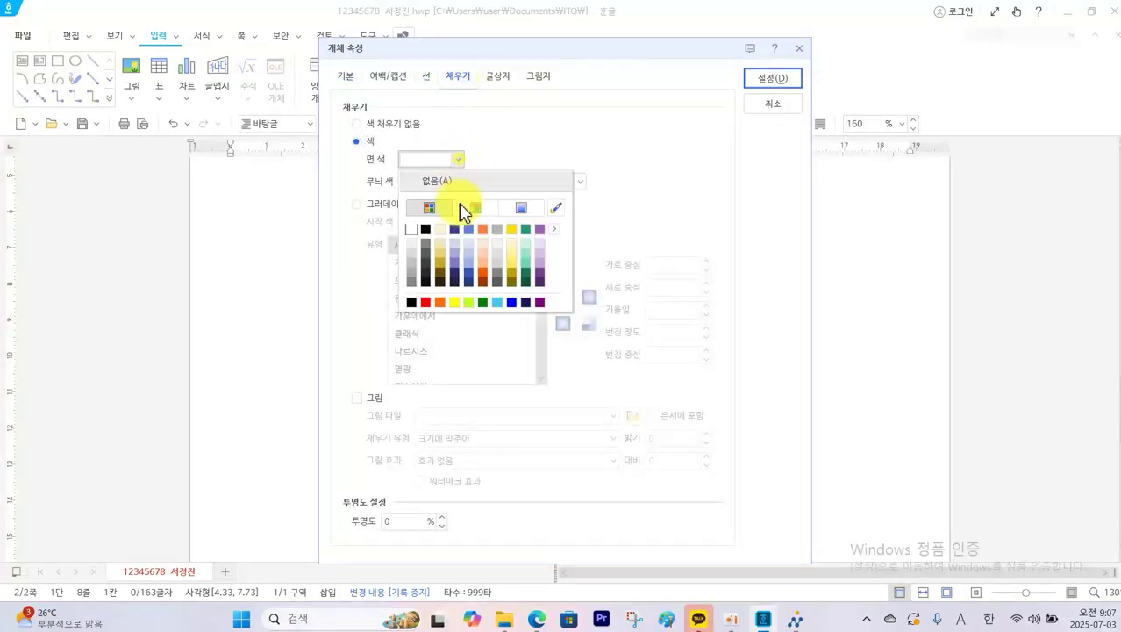
{"action": "left_click", "coordinate": [425, 302]}
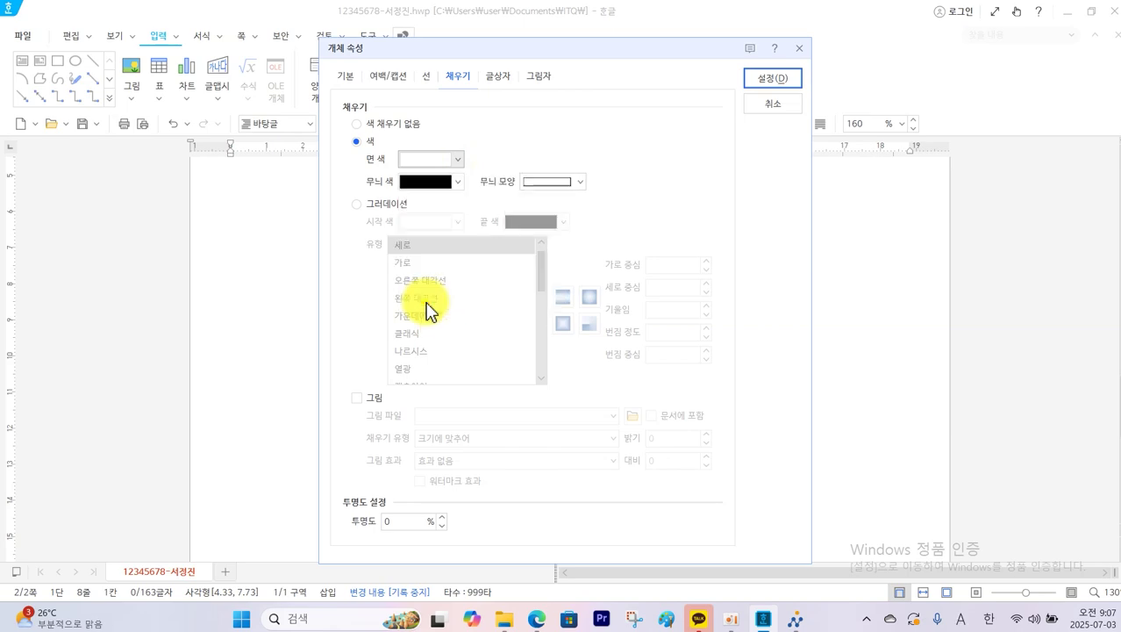
{"action": "left_click", "coordinate": [767, 81]}
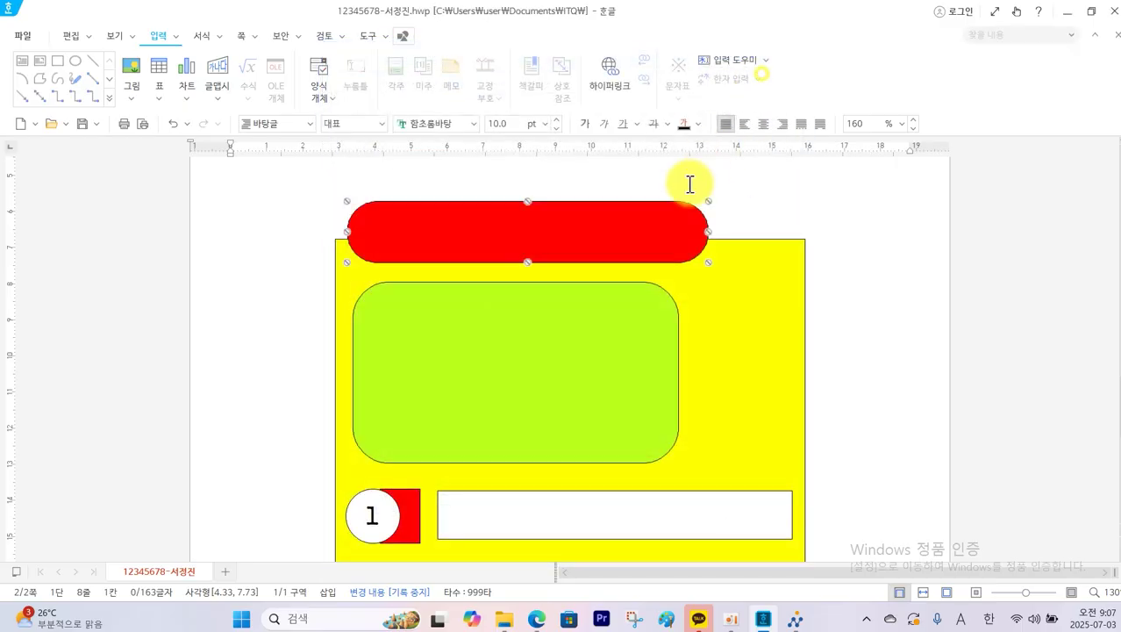
{"action": "left_click_drag", "start_coordinate": [666, 234], "coordinate": [703, 230]}
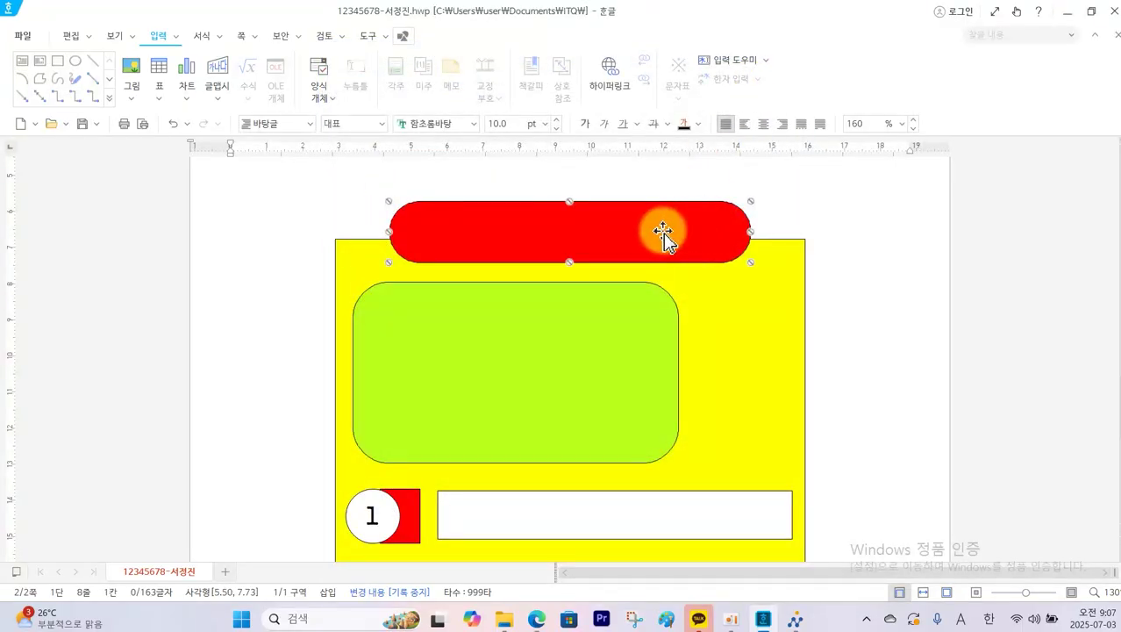
{"action": "key", "text": "Escape"}
Step: Check the title's font requirements in the exam PDF and set the title box's font to 궁서 at 22 pt
{"action": "left_click", "coordinate": [662, 230]}
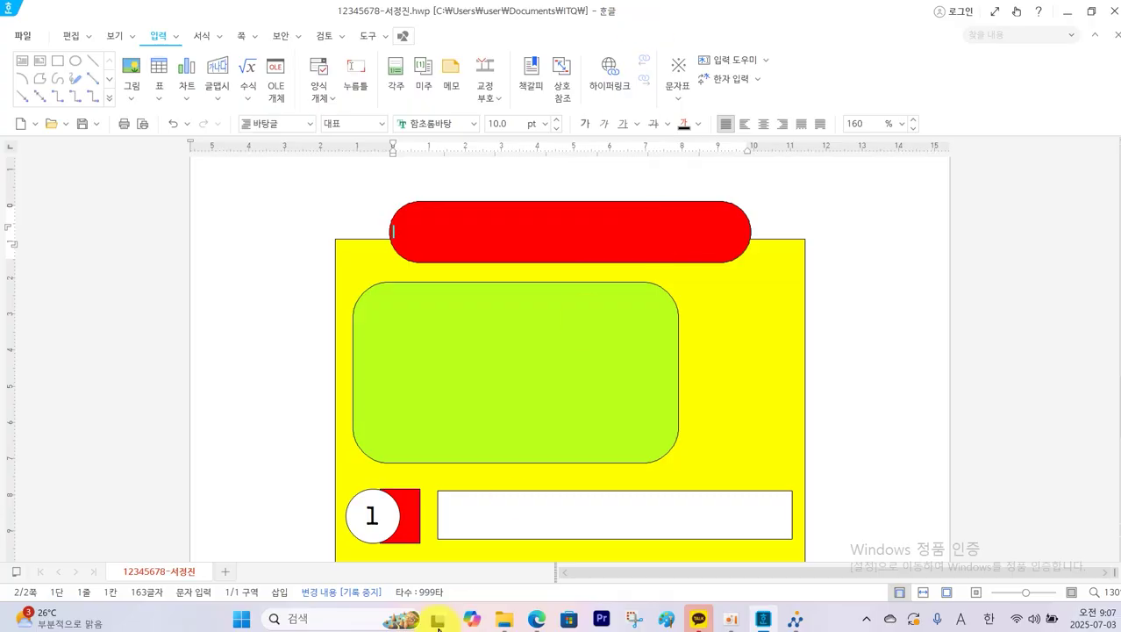
{"action": "left_click", "coordinate": [538, 619]}
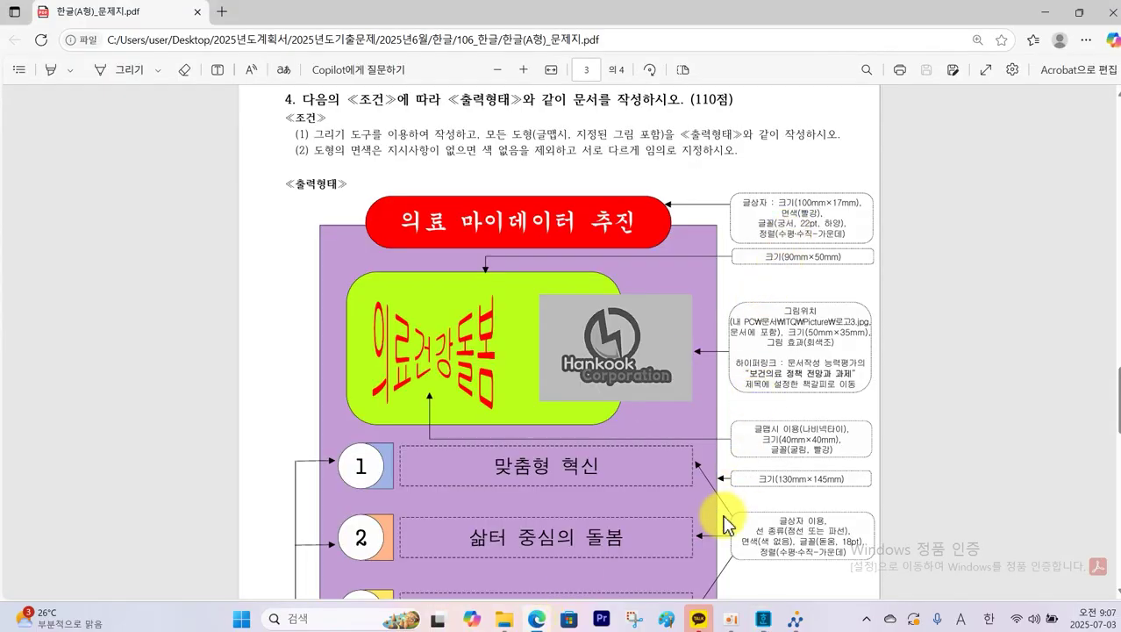
{"action": "left_click", "coordinate": [765, 620]}
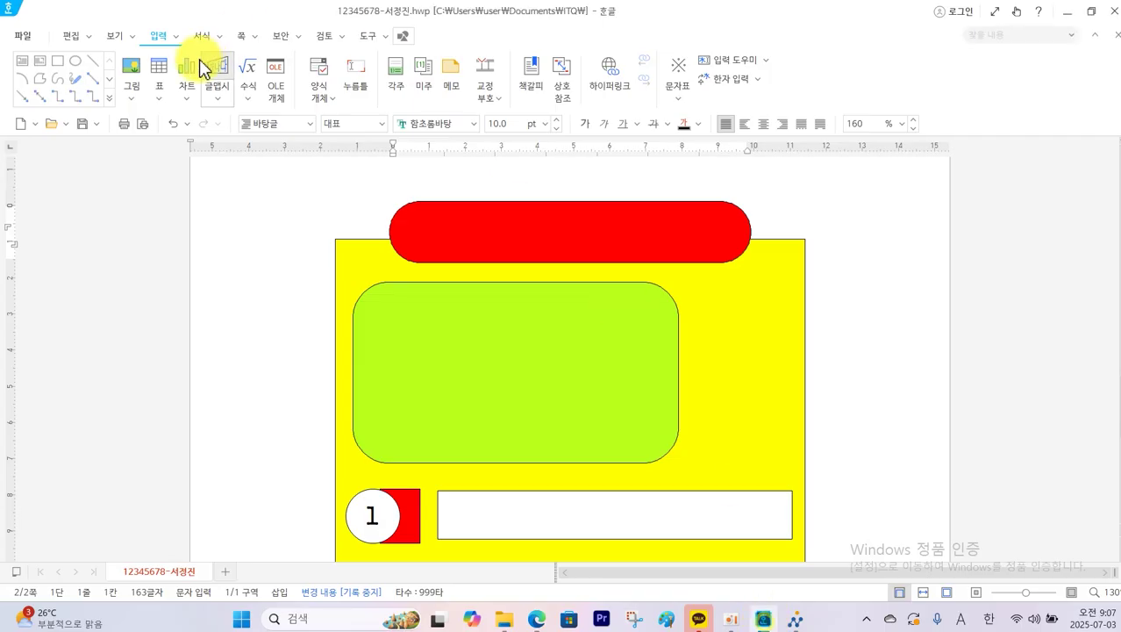
{"action": "left_click", "coordinate": [472, 123]}
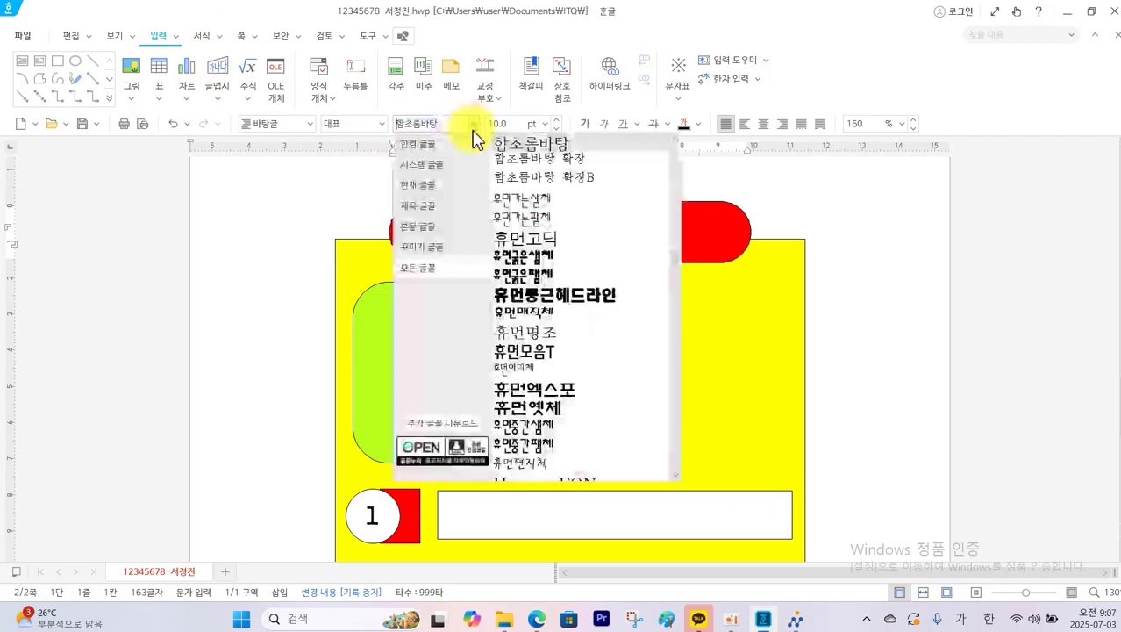
{"action": "left_click_drag", "start_coordinate": [675, 272], "coordinate": [675, 90]}
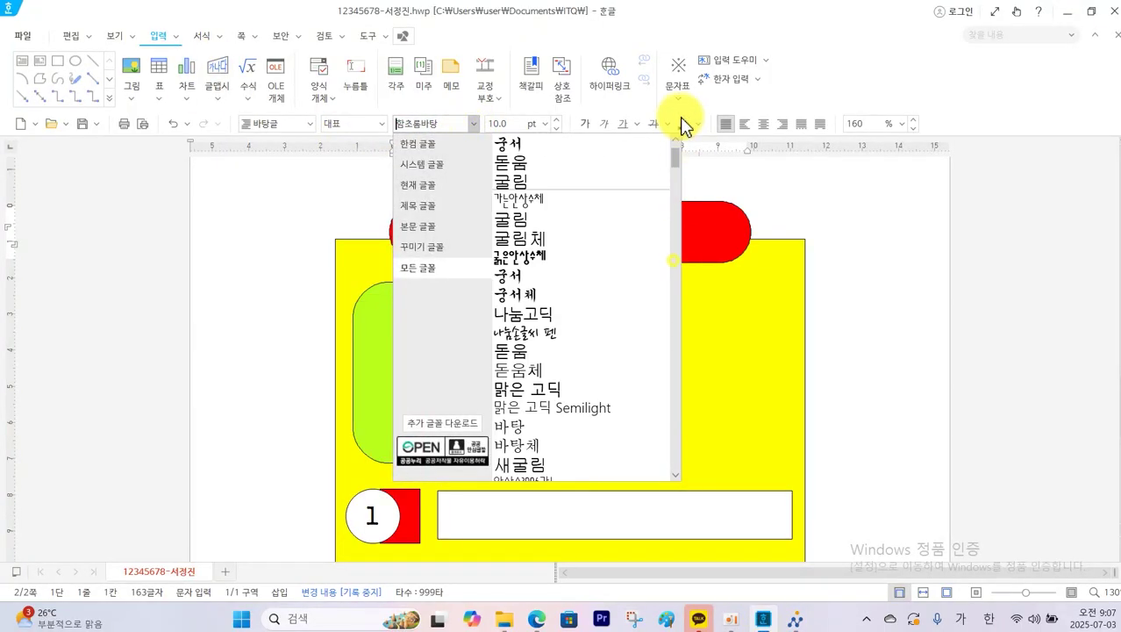
{"action": "left_click", "coordinate": [583, 146]}
{"action": "left_click", "coordinate": [545, 123]}
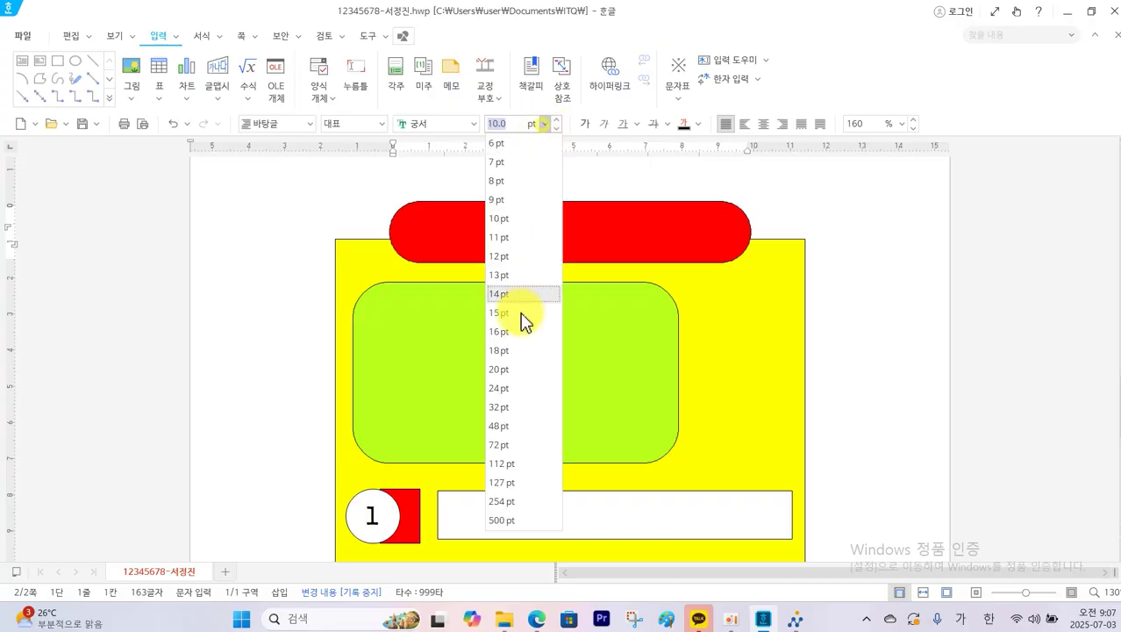
{"action": "left_click", "coordinate": [516, 350]}
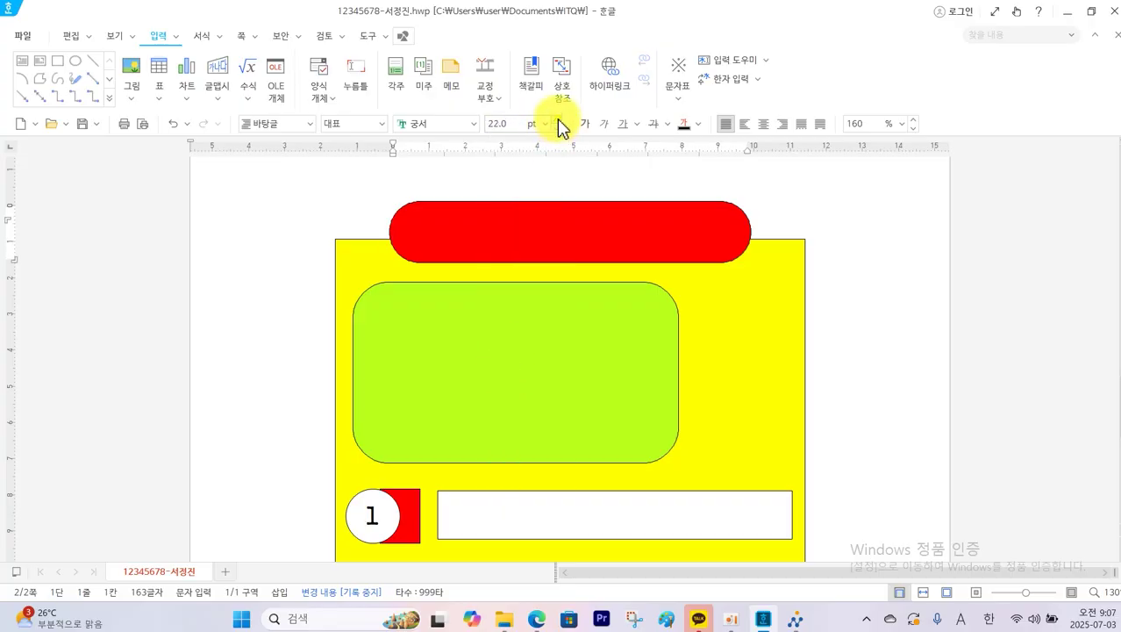
Step: Enter the title 의료 마이데이터 추진 in the red box as white, centred text
{"action": "left_click", "coordinate": [698, 126]}
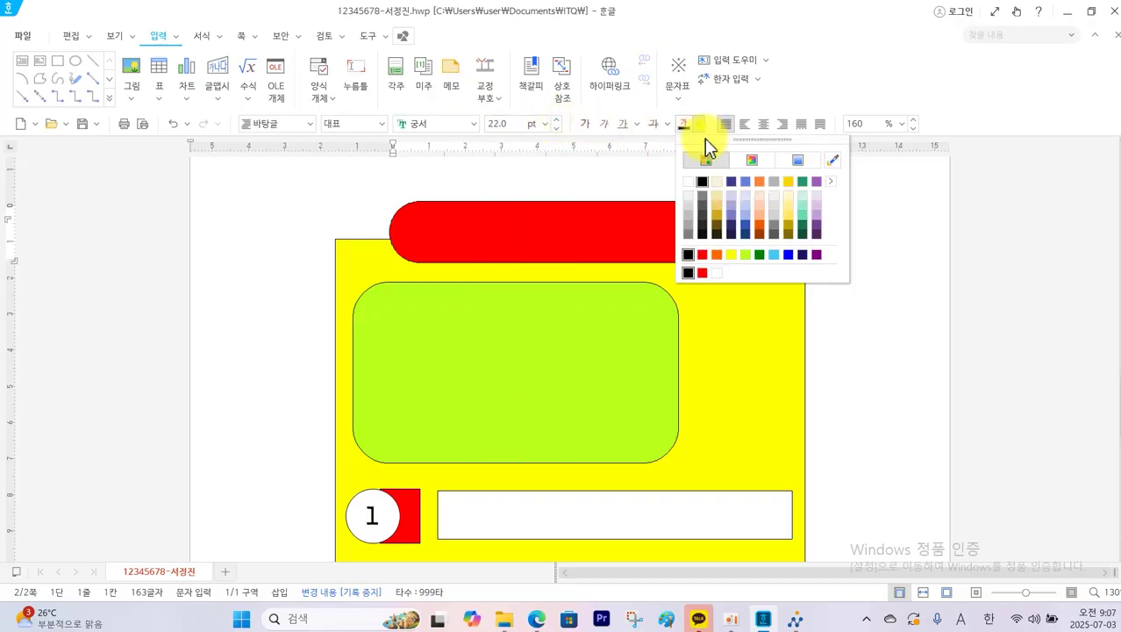
{"action": "left_click", "coordinate": [702, 199]}
{"action": "left_click", "coordinate": [764, 124]}
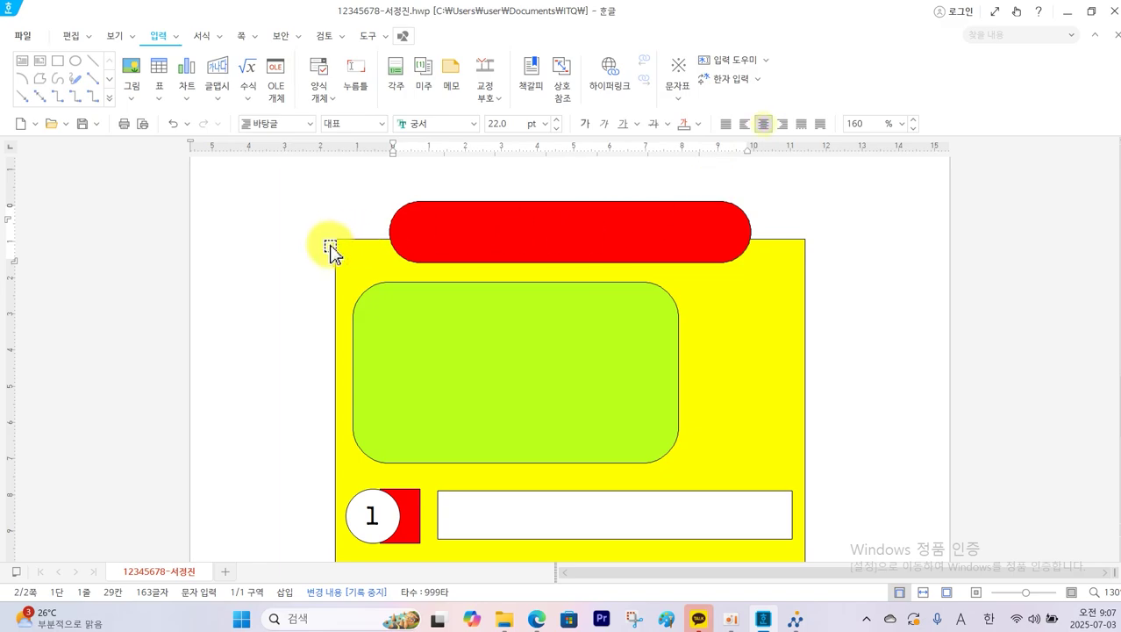
{"action": "type", "text": "의료 마이데이터"}
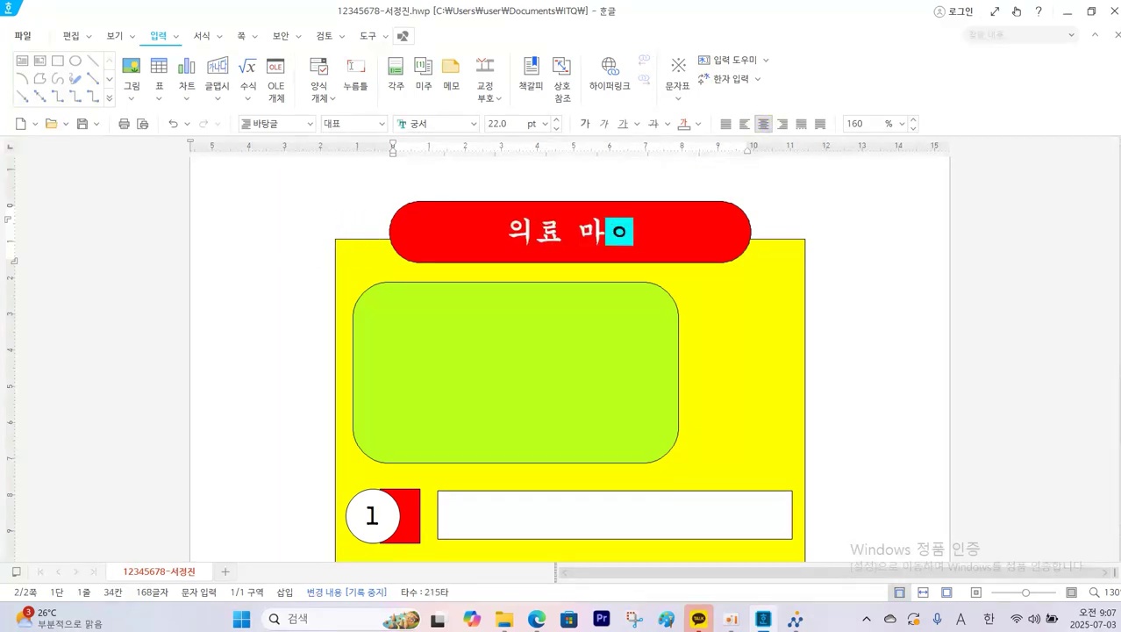
{"action": "type", "text": " 추진"}
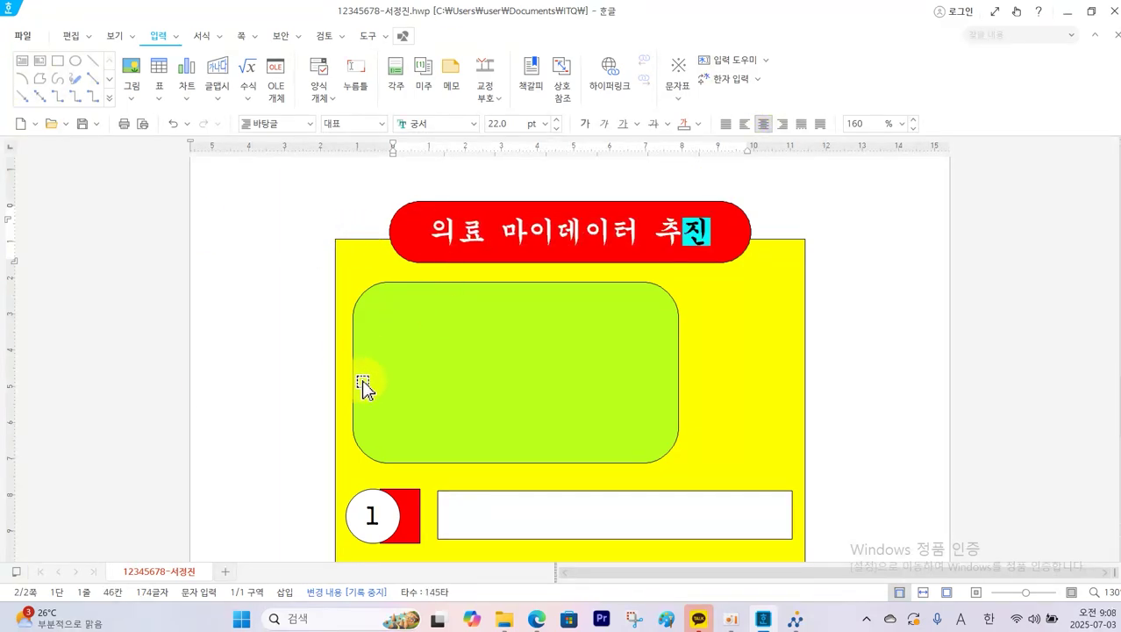
Step: Check the shape, size and font requirements for the 의료건강돌봄 글맵시 in the exam PDF
{"action": "scroll", "coordinate": [324, 398], "scroll_direction": "down", "scroll_amount": 1}
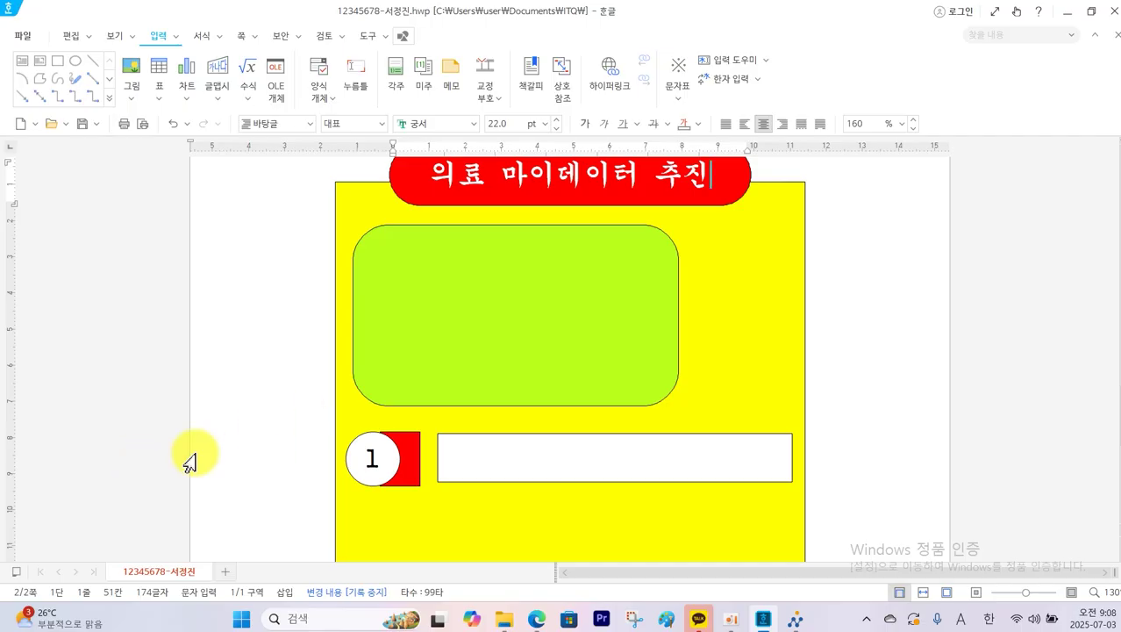
{"action": "left_click", "coordinate": [544, 623]}
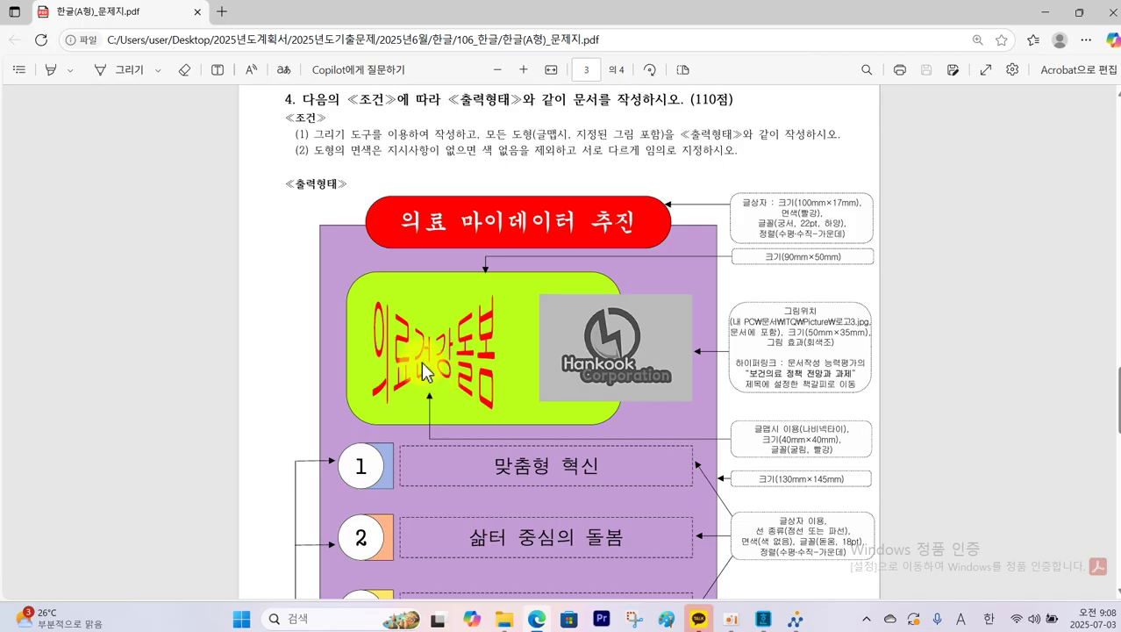
{"action": "mouse_move", "coordinate": [429, 393]}
{"action": "left_mouse_down"}
{"action": "mouse_move", "coordinate": [452, 428]}
{"action": "mouse_move", "coordinate": [372, 368]}
{"action": "mouse_move", "coordinate": [505, 399]}
{"action": "left_mouse_up"}
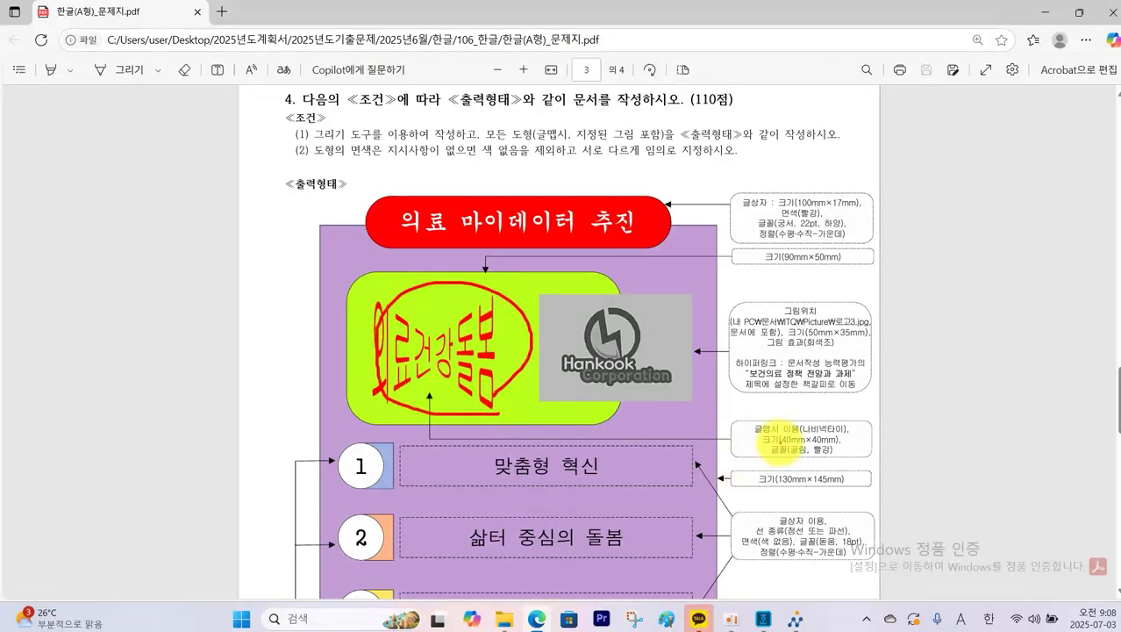
{"action": "left_click_drag", "start_coordinate": [755, 431], "coordinate": [853, 431]}
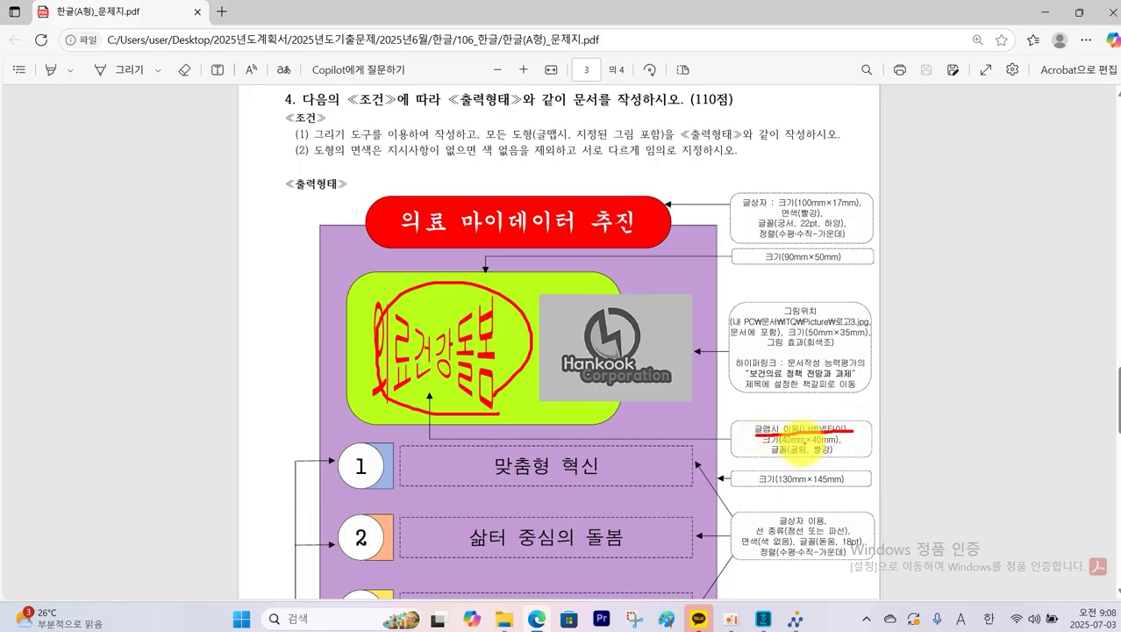
{"action": "mouse_move", "coordinate": [756, 443]}
{"action": "left_mouse_down"}
{"action": "mouse_move", "coordinate": [838, 441]}
{"action": "mouse_move", "coordinate": [821, 453]}
{"action": "left_mouse_up"}
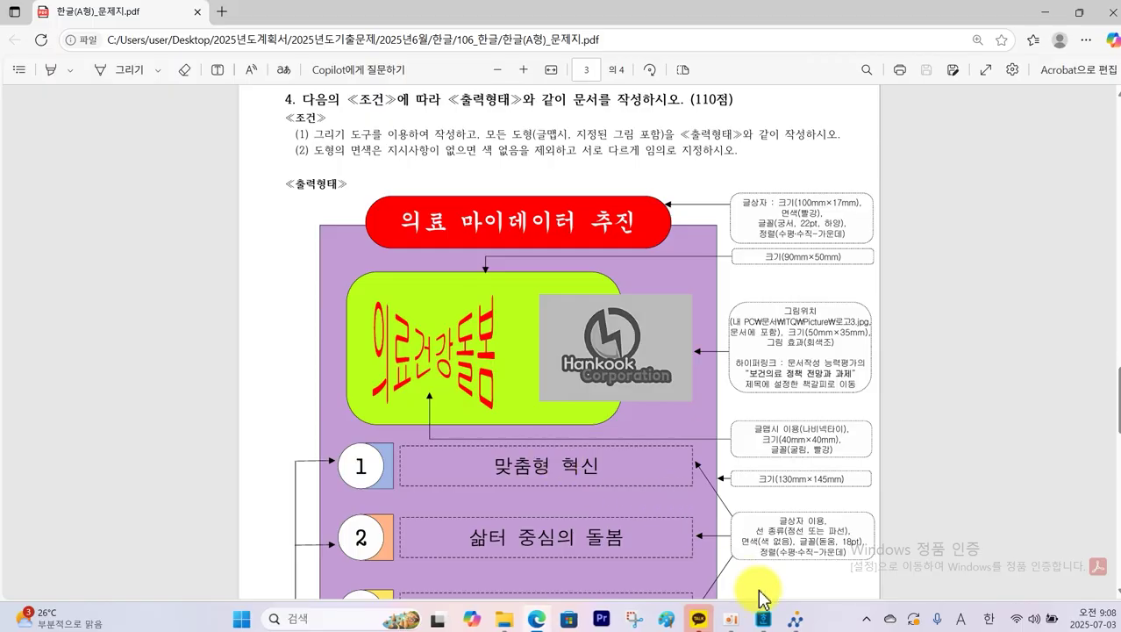
Step: Return to the Hangul document and insert a 글맵시 with the text 의료건강돌봄 on the empty line below number 4
{"action": "left_click", "coordinate": [763, 618]}
{"action": "scroll", "coordinate": [520, 453], "scroll_direction": "up", "scroll_amount": 3}
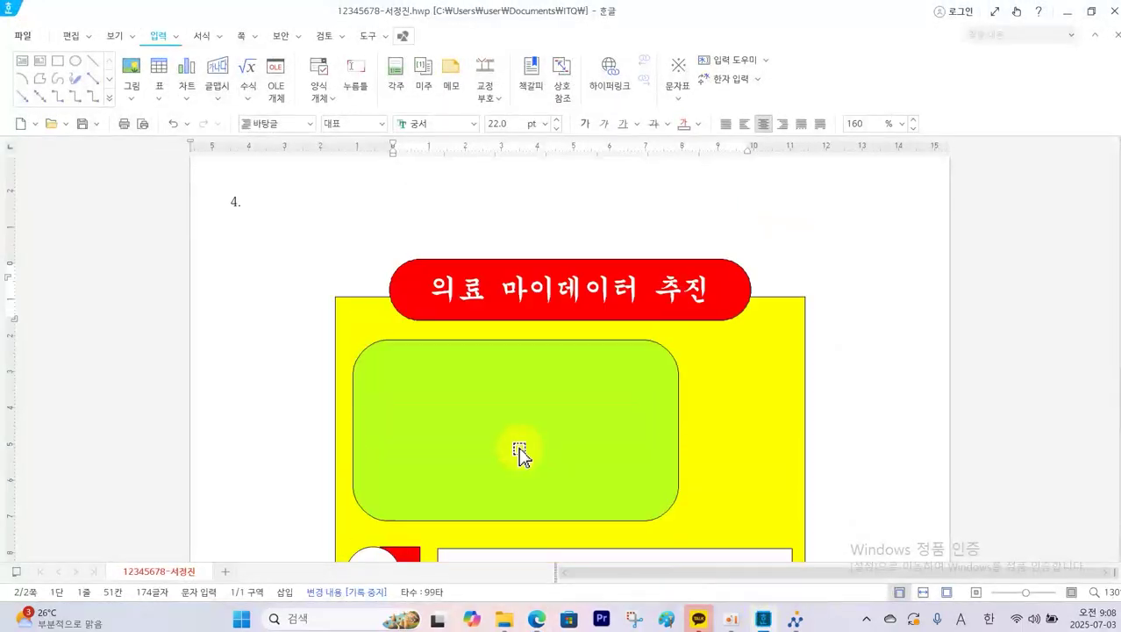
{"action": "left_click", "coordinate": [243, 240]}
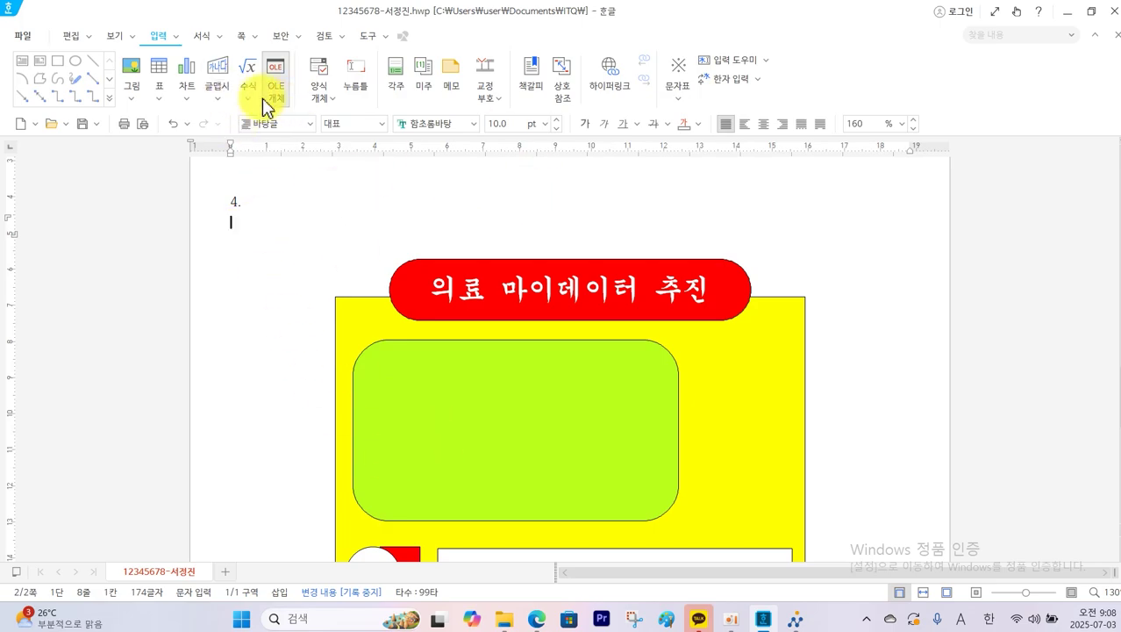
{"action": "left_click", "coordinate": [218, 71]}
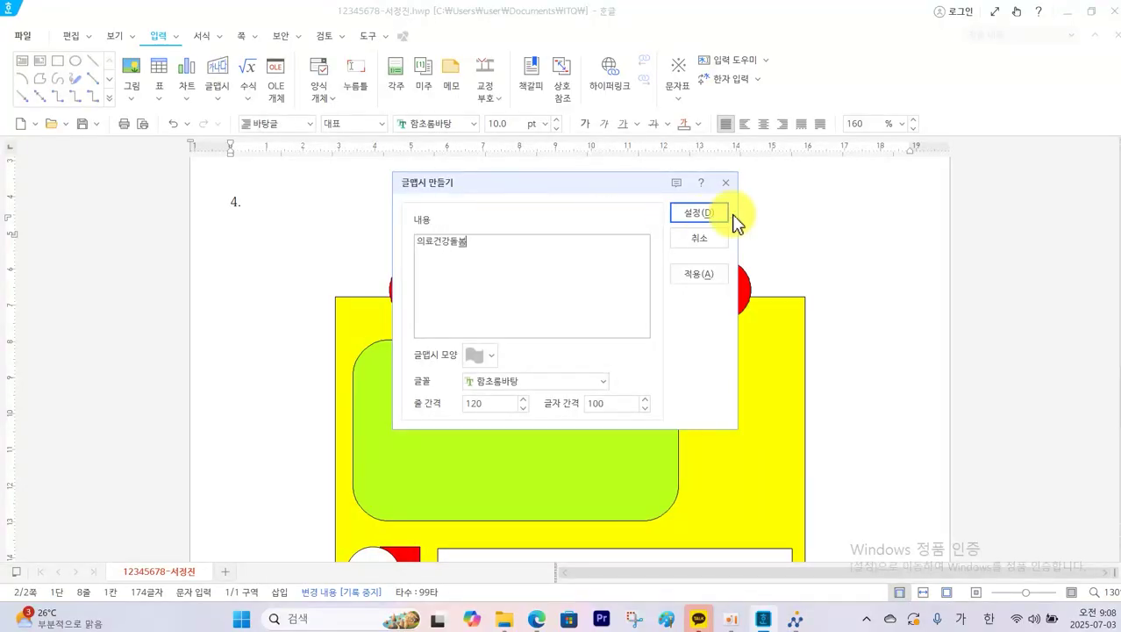
{"action": "left_click", "coordinate": [699, 213]}
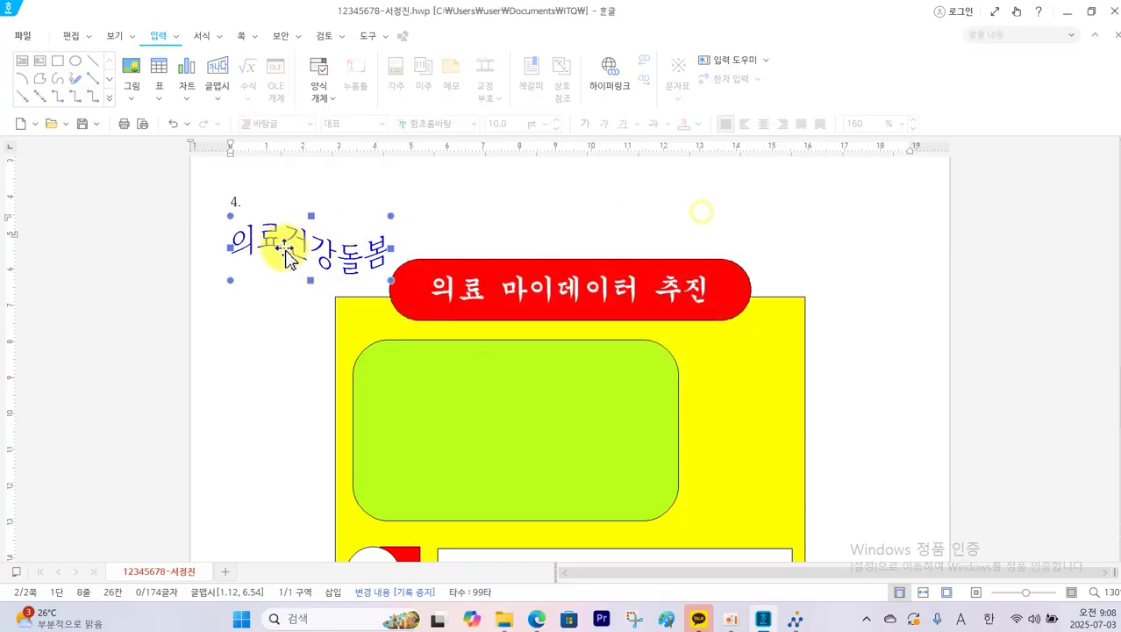
Step: Set the width of the 의료건강돌봄 글맵시 to 40 mm in its object properties and open its height for editing
{"action": "double_click", "coordinate": [317, 255]}
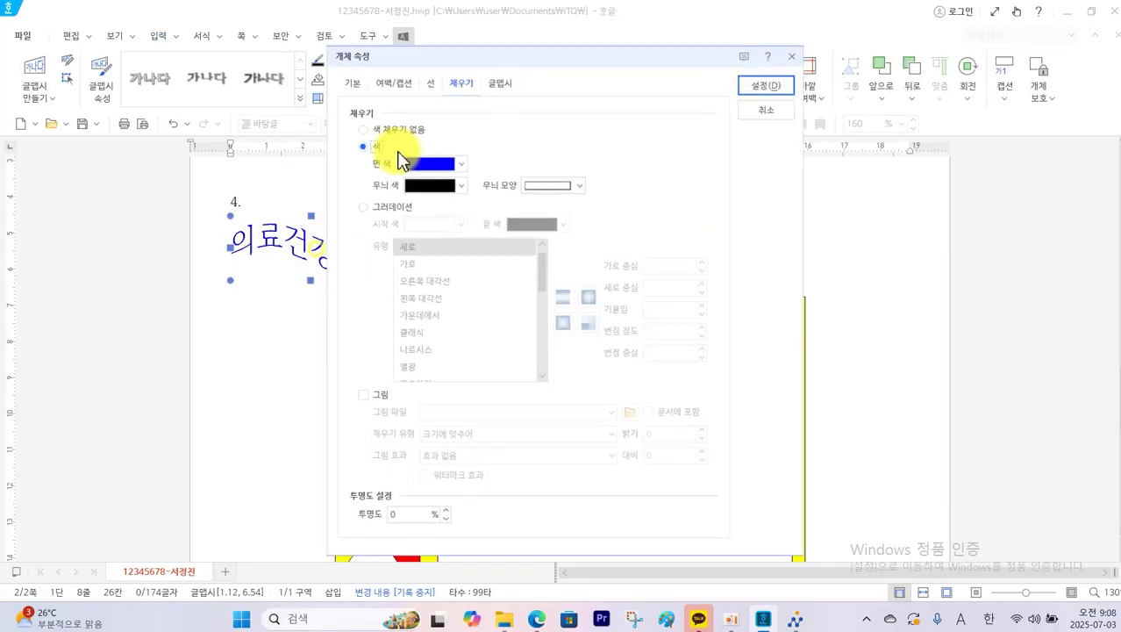
{"action": "left_click", "coordinate": [344, 76]}
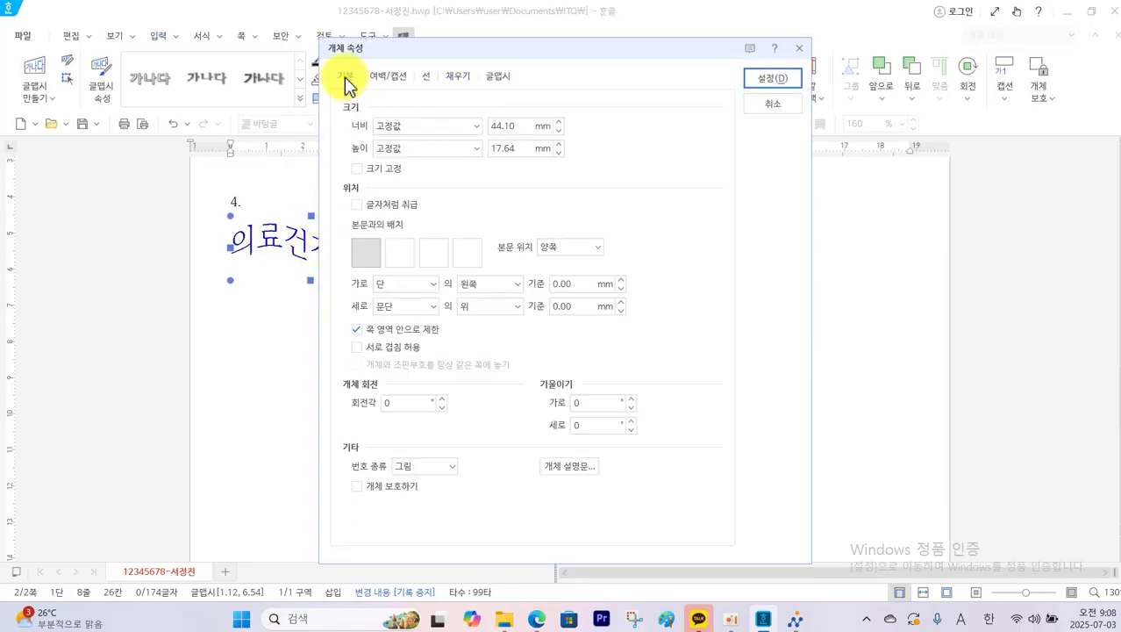
{"action": "double_click", "coordinate": [521, 126]}
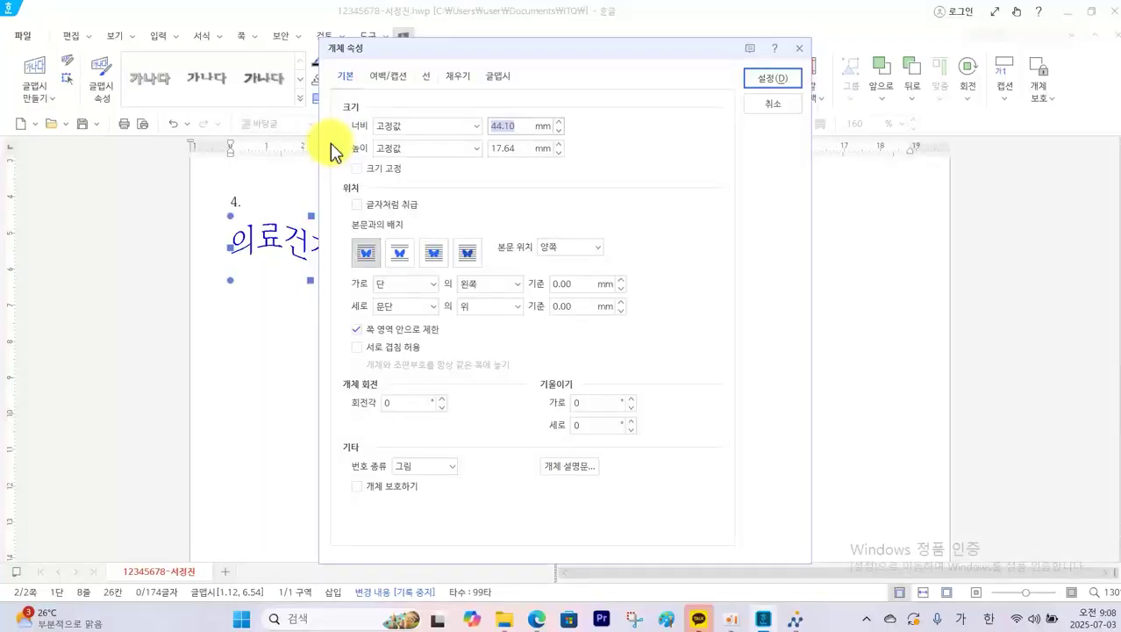
{"action": "double_click", "coordinate": [521, 148]}
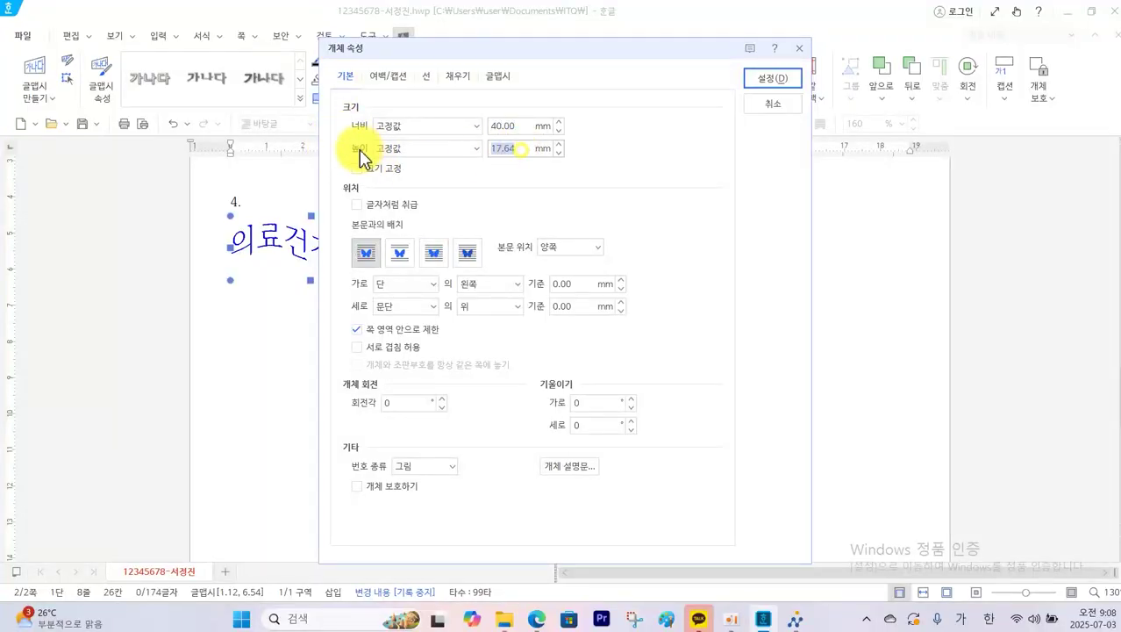
Step: Lock the WordArt's size and place it in front of the text (글 앞으로)
{"action": "left_click", "coordinate": [359, 171]}
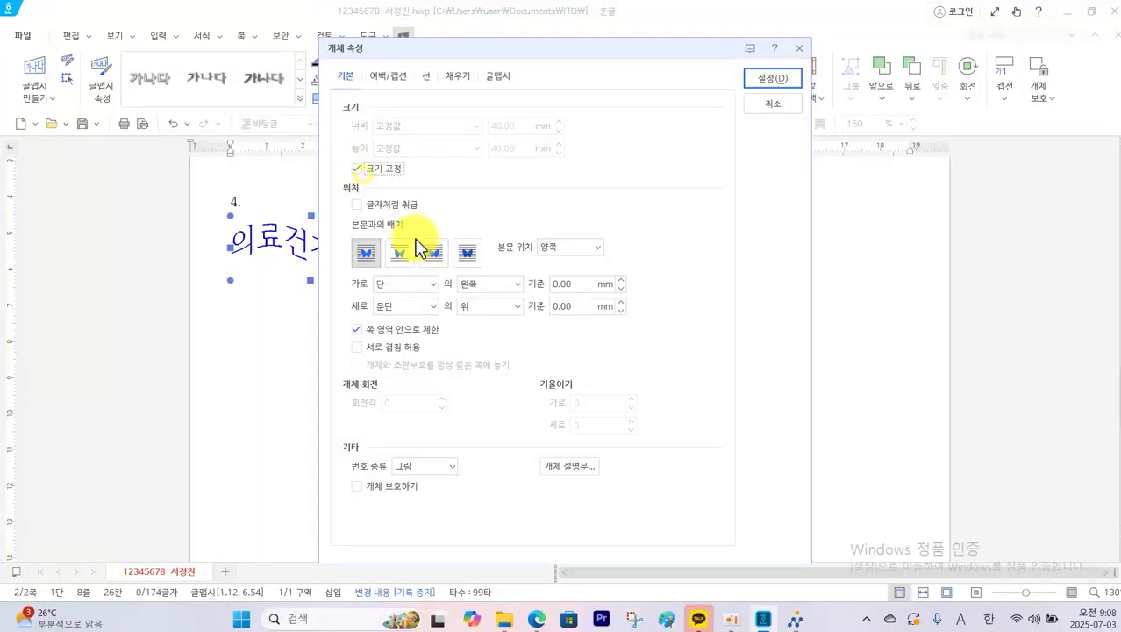
{"action": "left_click", "coordinate": [435, 256]}
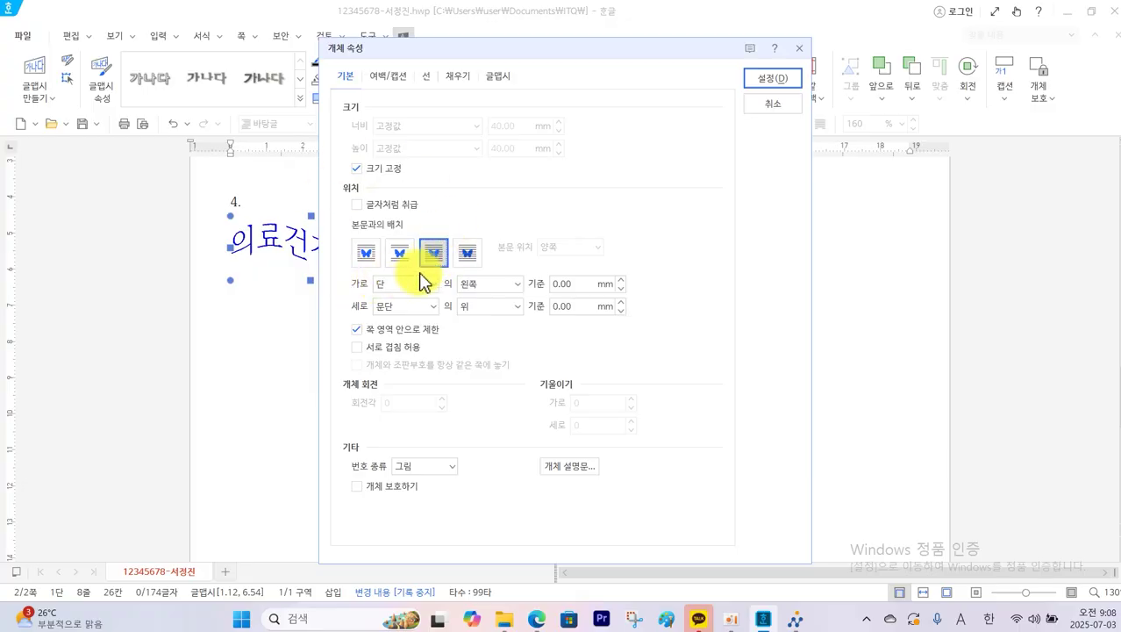
Step: Set the WordArt's fill colour to red
{"action": "left_click", "coordinate": [459, 79]}
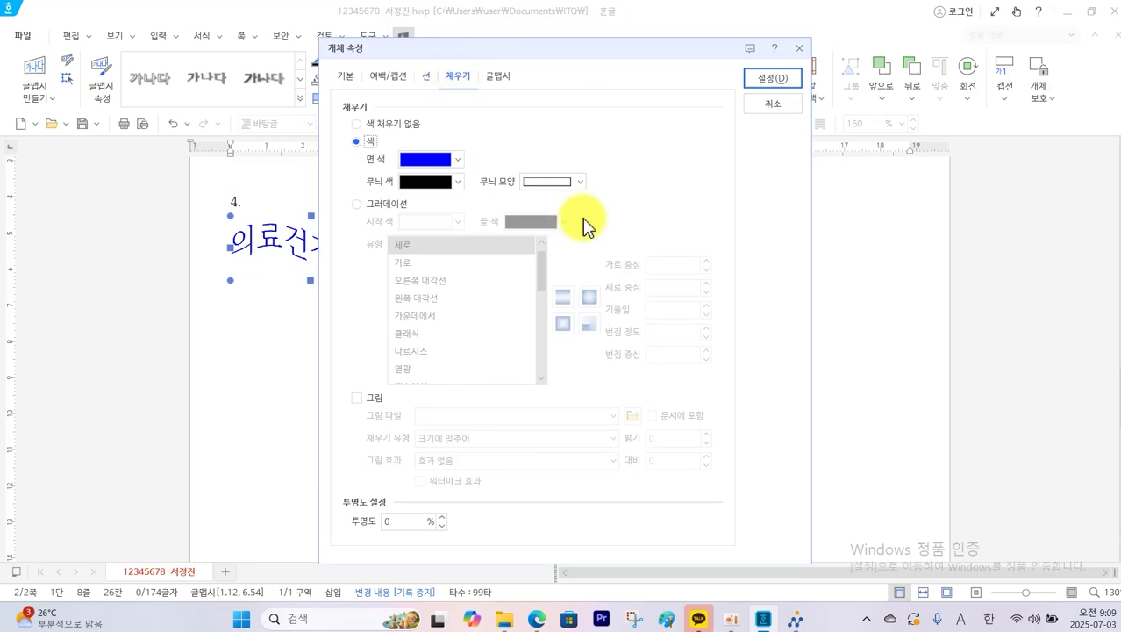
{"action": "left_click", "coordinate": [457, 159]}
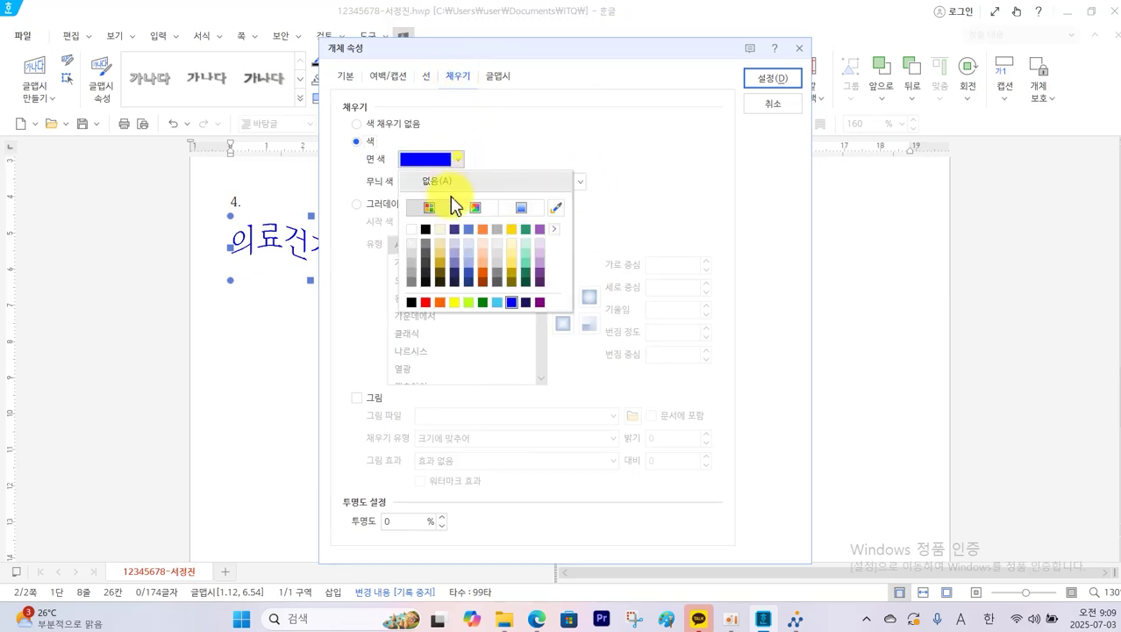
{"action": "left_click", "coordinate": [426, 302]}
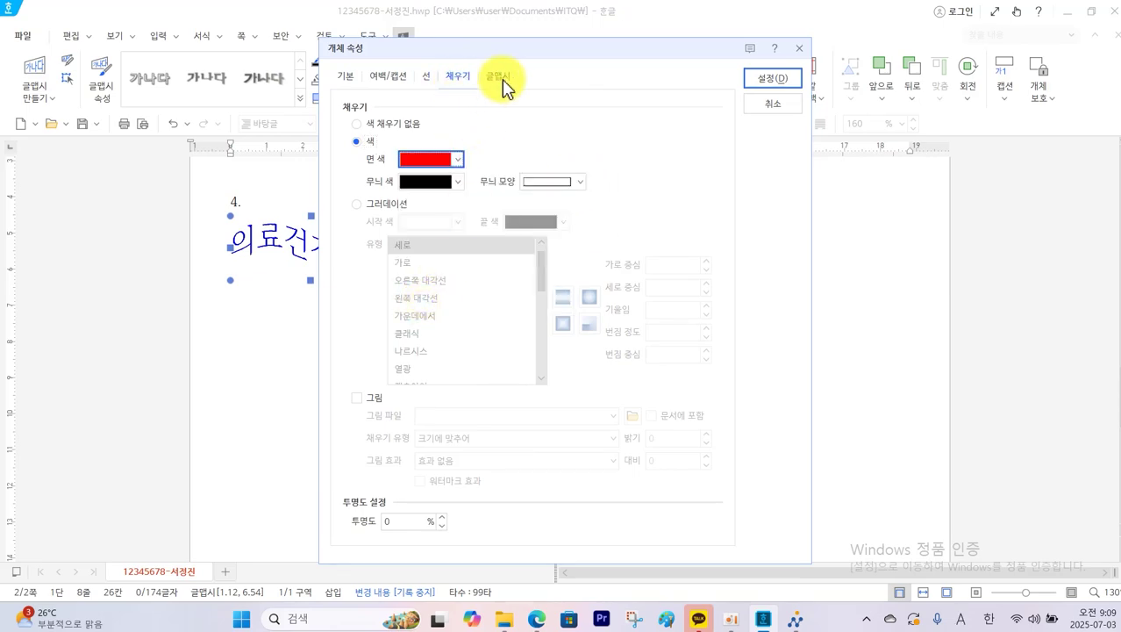
Step: Give the WordArt the bow-tie (나비넥타이) shape and set its font to 굴림
{"action": "left_click", "coordinate": [500, 77]}
{"action": "left_click", "coordinate": [418, 313]}
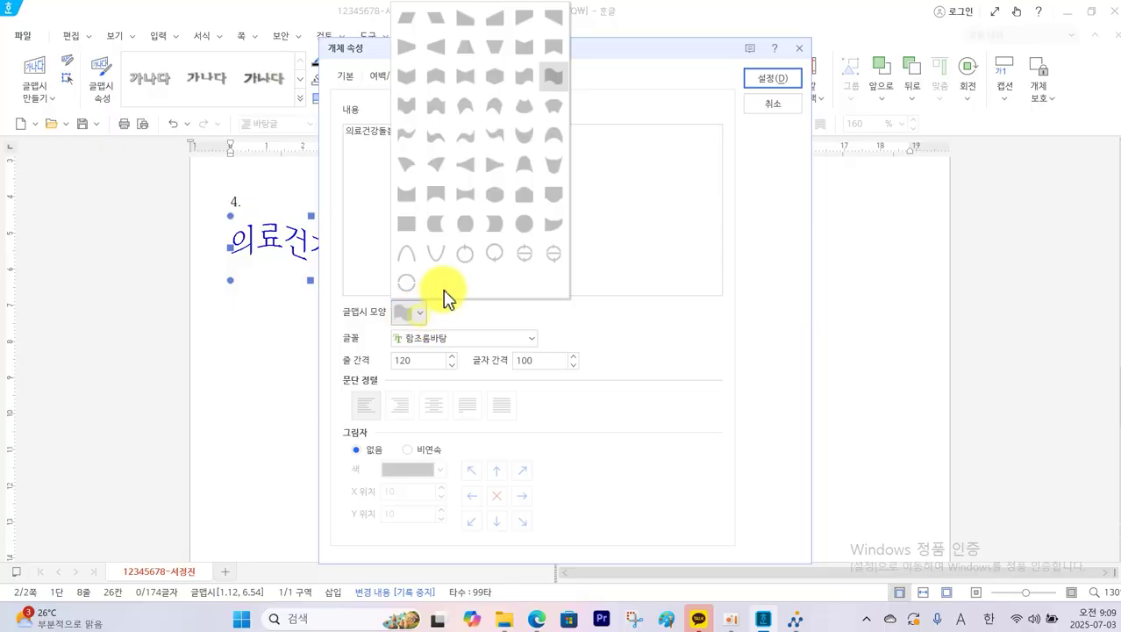
{"action": "left_click", "coordinate": [472, 81]}
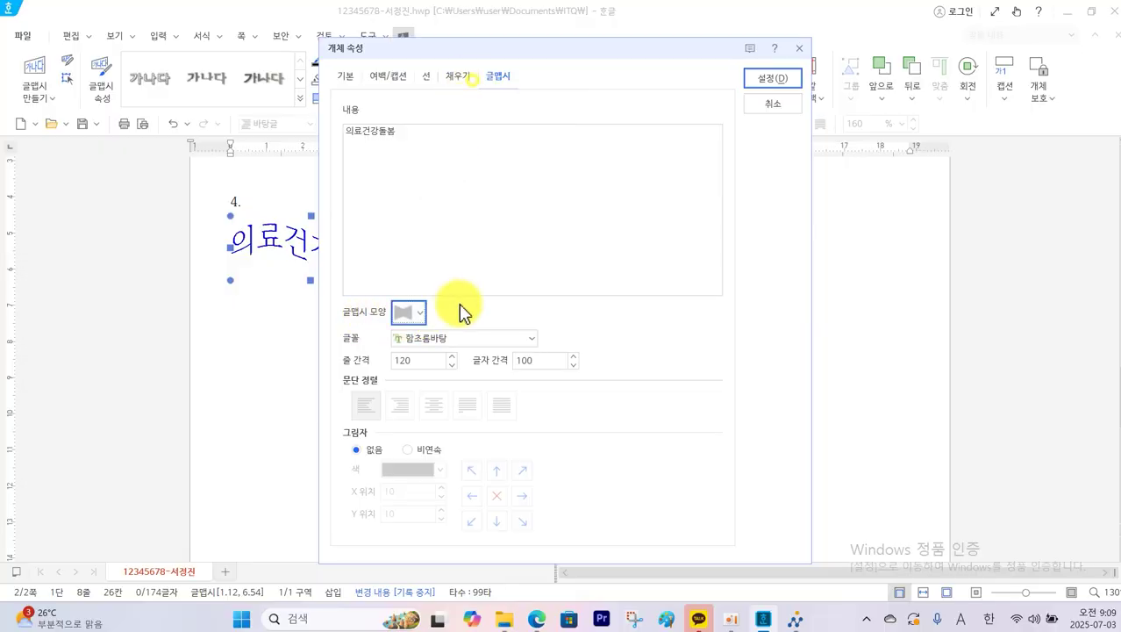
{"action": "left_click", "coordinate": [530, 338]}
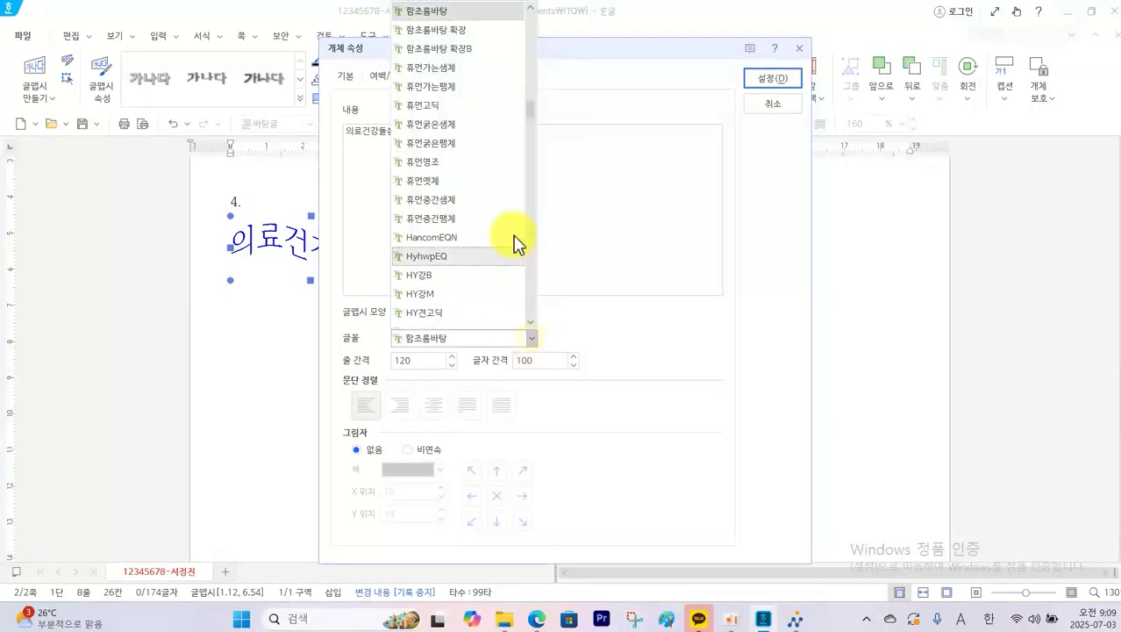
{"action": "left_click_drag", "start_coordinate": [533, 109], "coordinate": [537, 24]}
{"action": "left_click", "coordinate": [449, 35]}
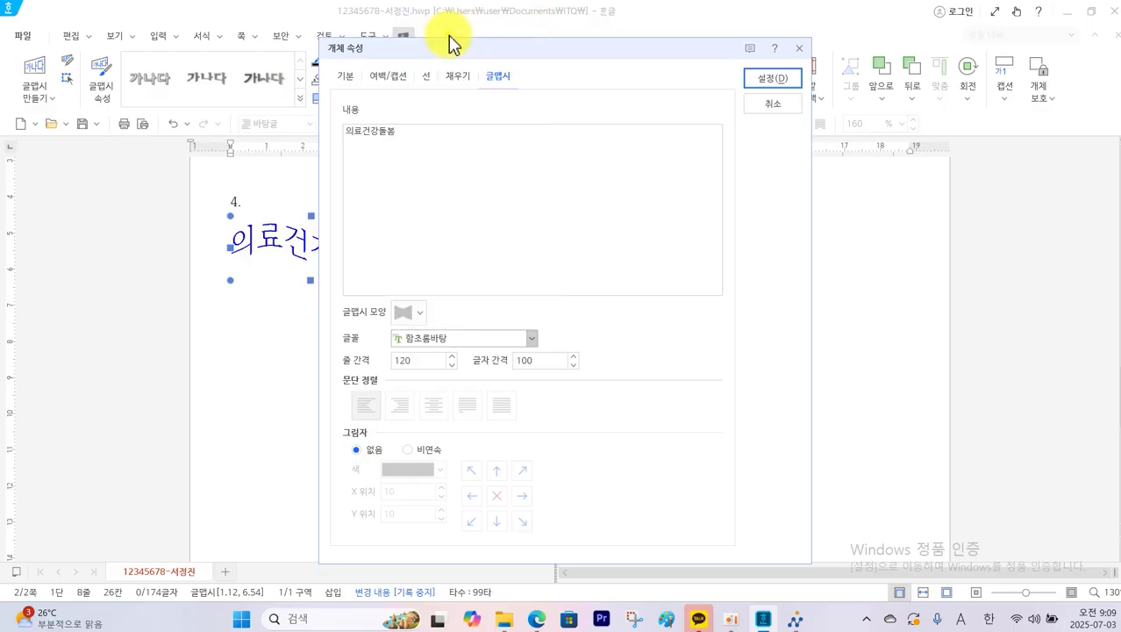
Step: Apply the WordArt properties and move the WordArt onto the left part of the green rounded rectangle
{"action": "left_click", "coordinate": [761, 78]}
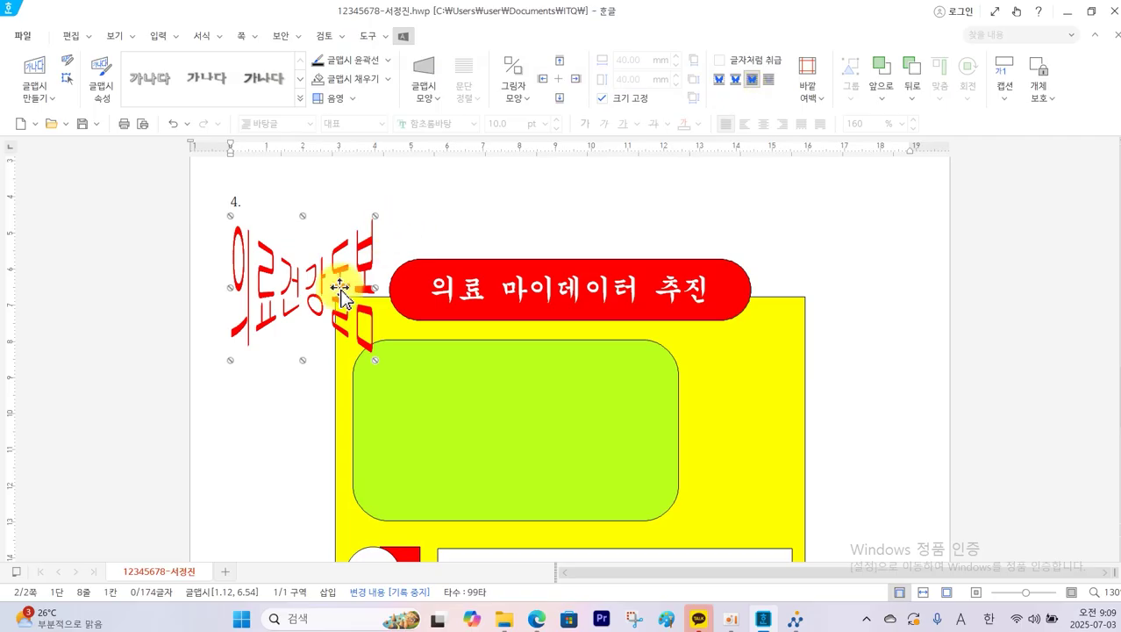
{"action": "left_click_drag", "start_coordinate": [340, 285], "coordinate": [484, 430]}
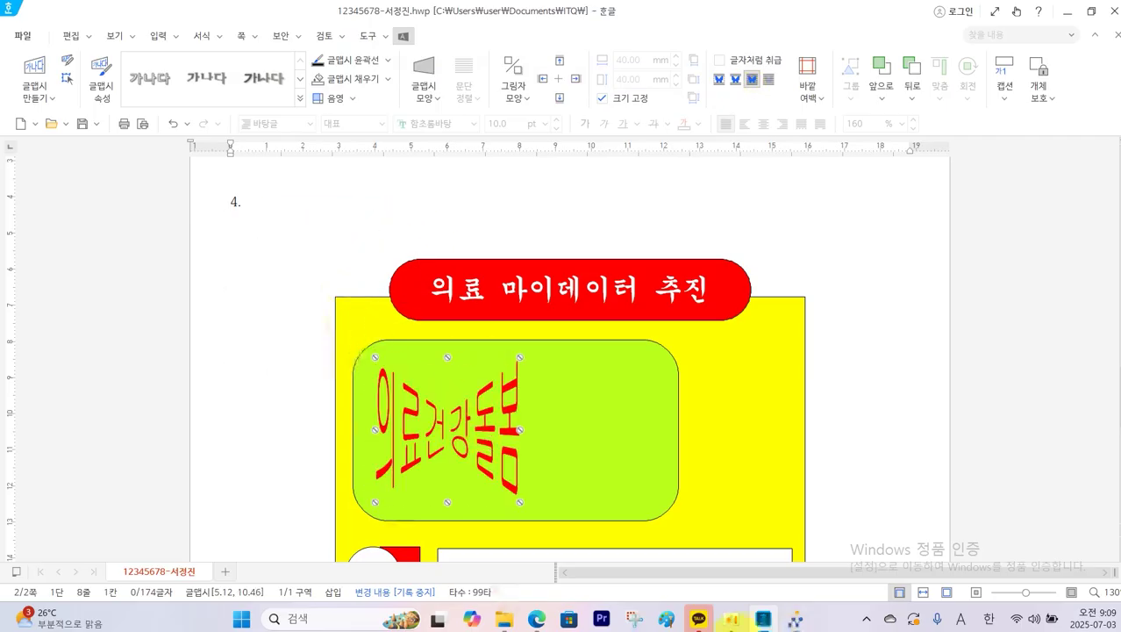
Step: Switch to the exam PDF in Edge and examine the logo picture's size, embedding, effect and hyperlink requirements
{"action": "left_click", "coordinate": [536, 619]}
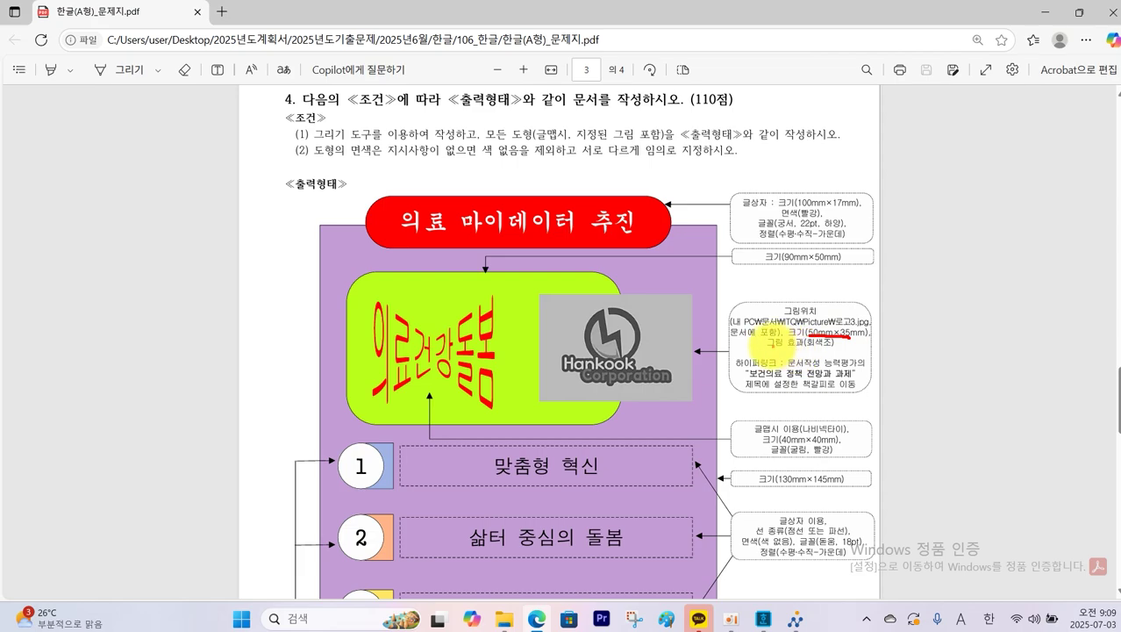
{"action": "left_click_drag", "start_coordinate": [742, 336], "coordinate": [780, 335]}
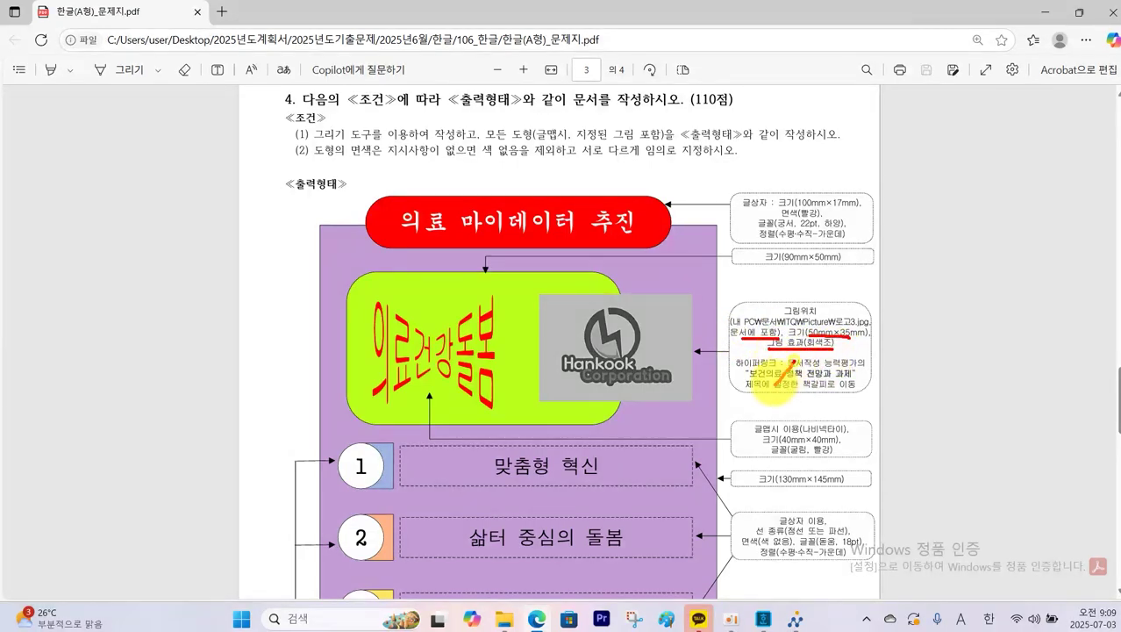
{"action": "left_click_drag", "start_coordinate": [774, 366], "coordinate": [788, 386]}
{"action": "key", "text": "Escape"}
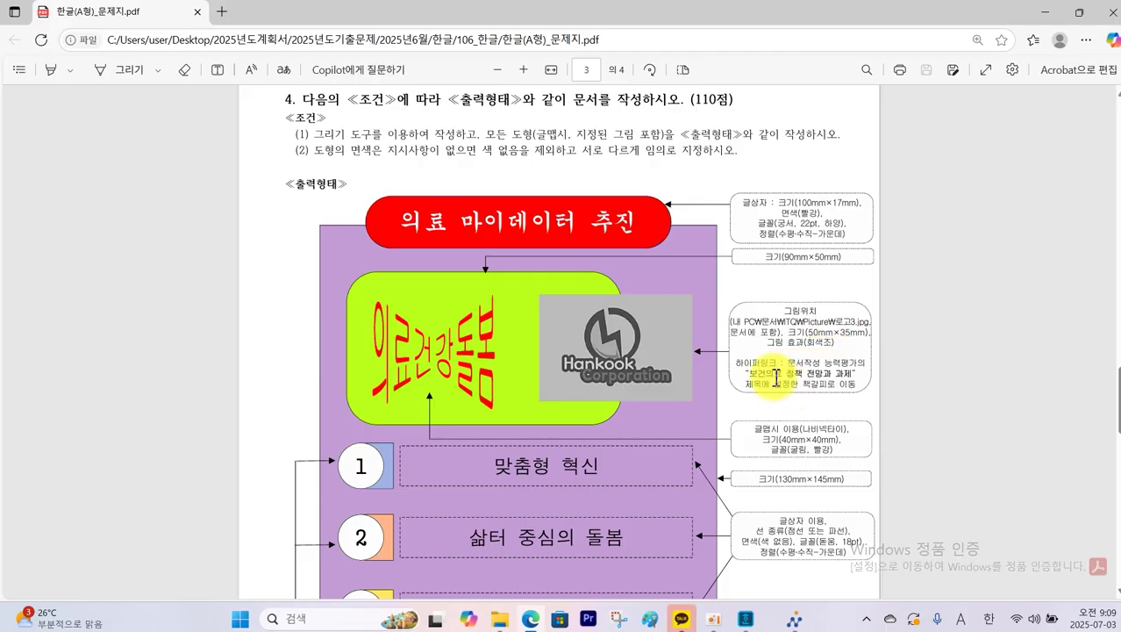
Step: Switch back to the Hangul document and insert 로고3.jpg from the ITQ Picture folder below the "4." line, about 26 × 18 mm
{"action": "left_click", "coordinate": [763, 621]}
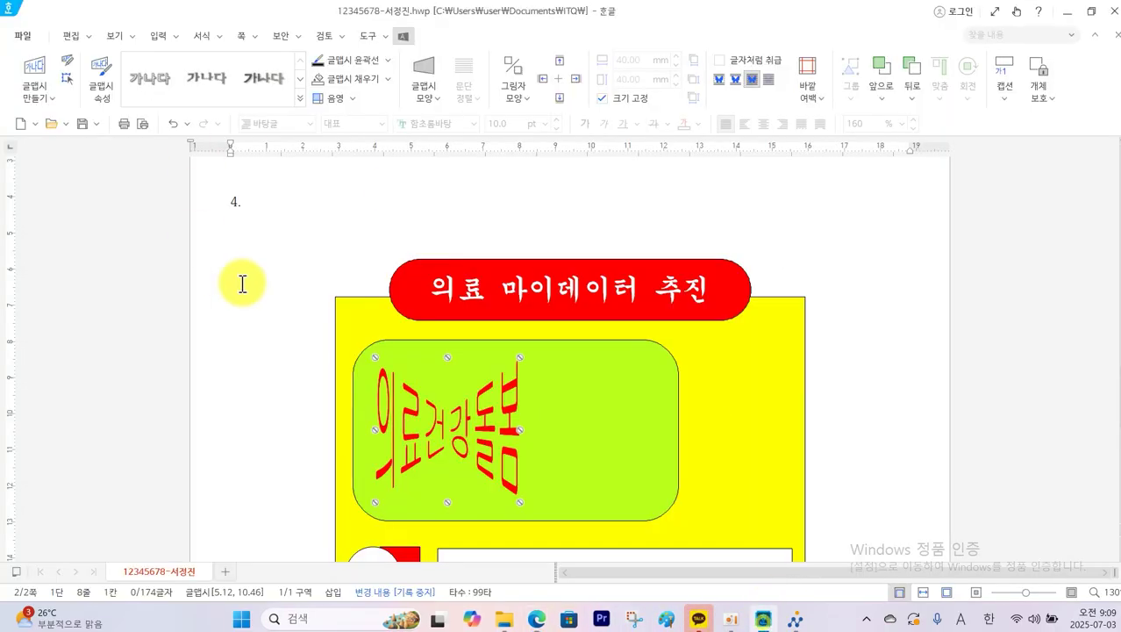
{"action": "left_click", "coordinate": [268, 246]}
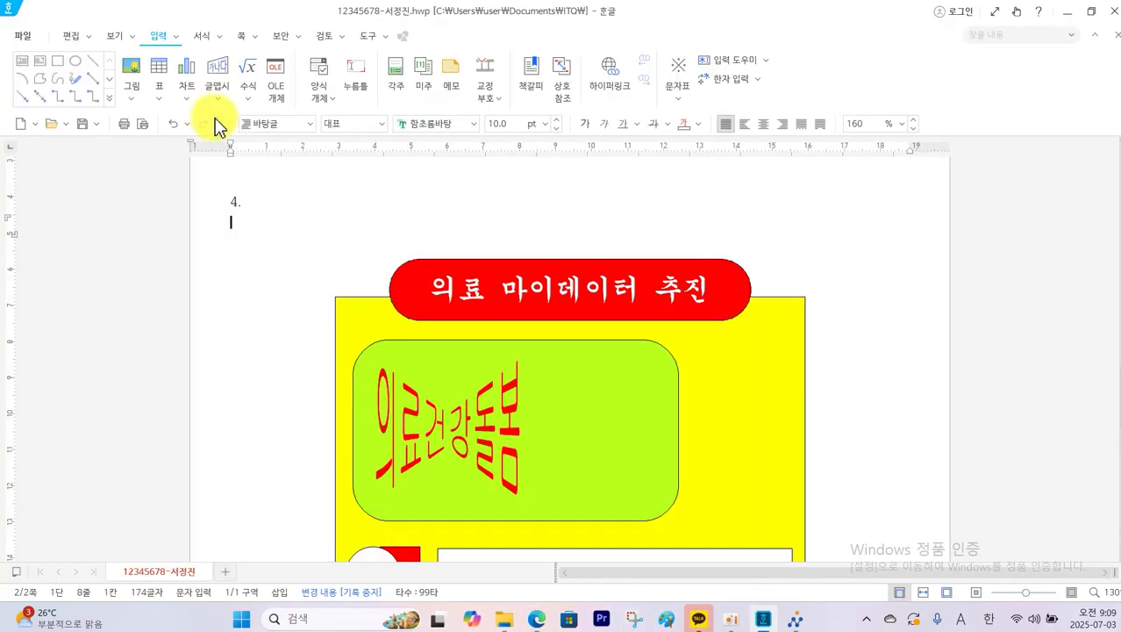
{"action": "left_click", "coordinate": [130, 75]}
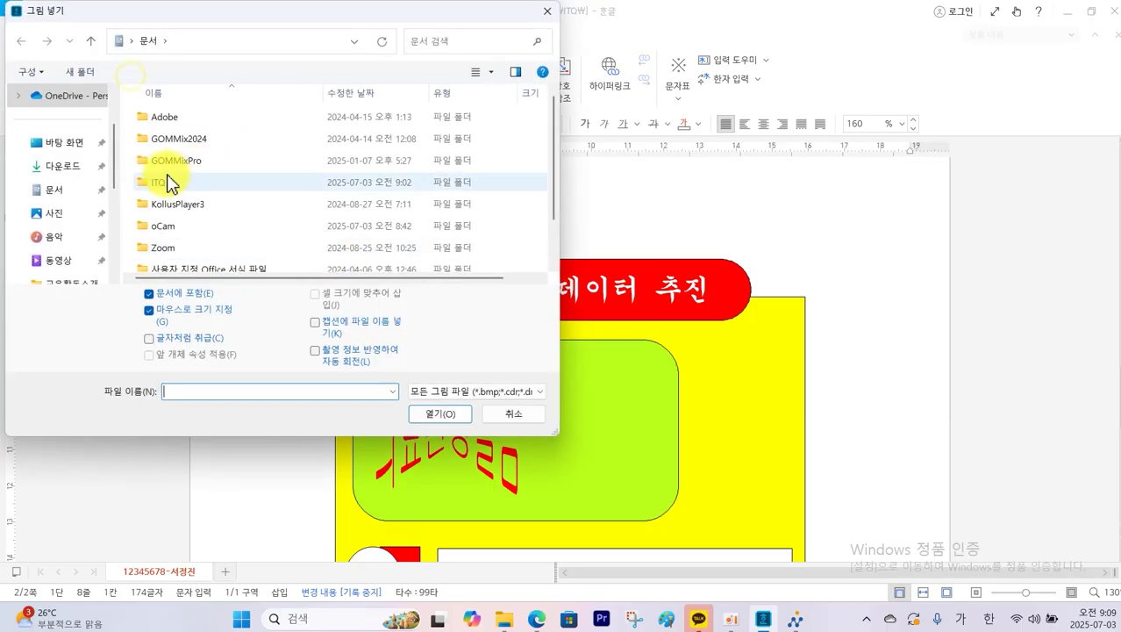
{"action": "double_click", "coordinate": [172, 186]}
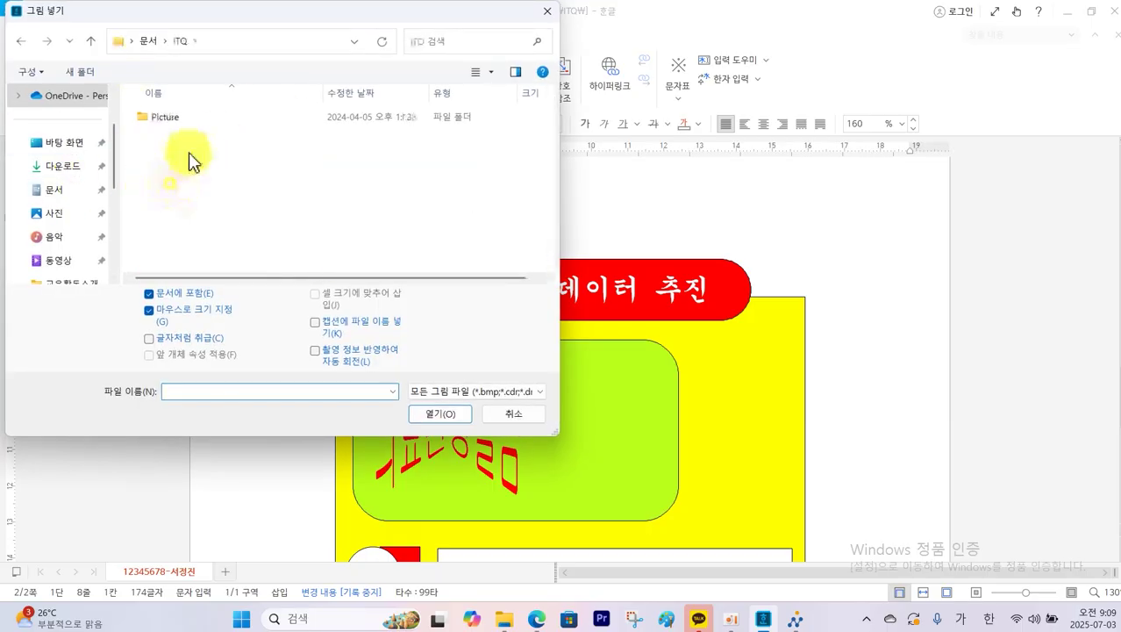
{"action": "double_click", "coordinate": [187, 118]}
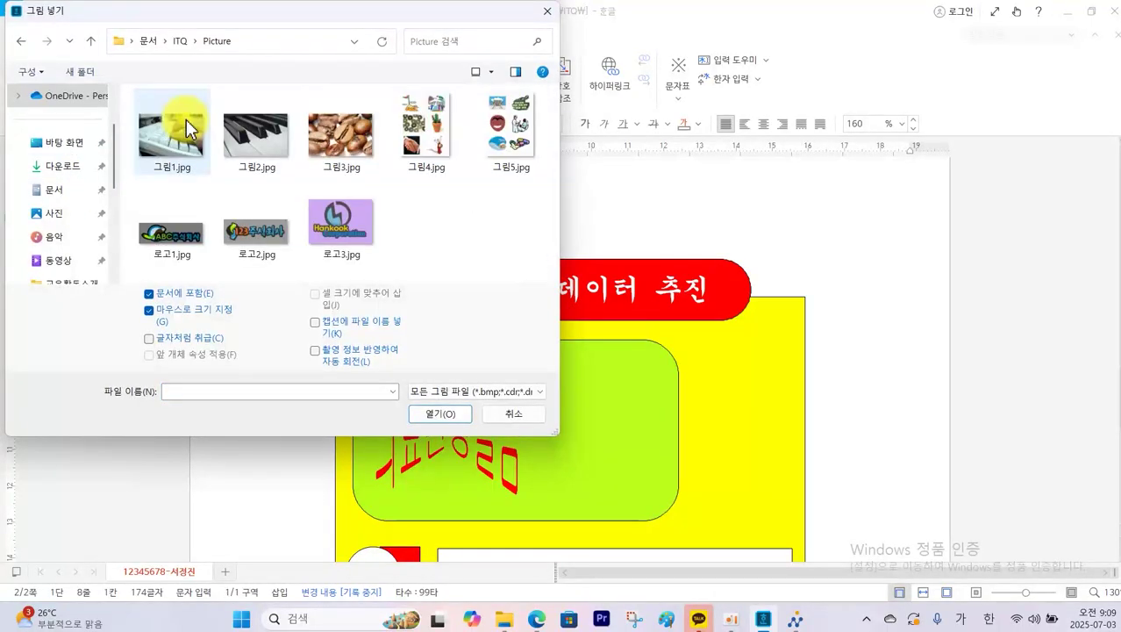
{"action": "left_click", "coordinate": [349, 235]}
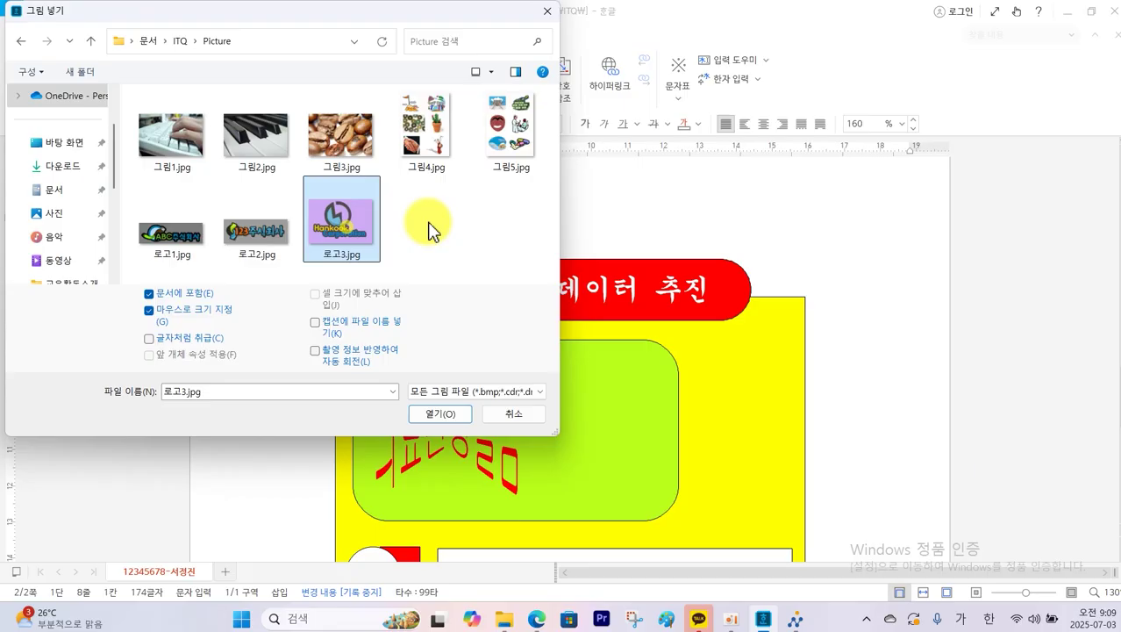
{"action": "left_click", "coordinate": [447, 416]}
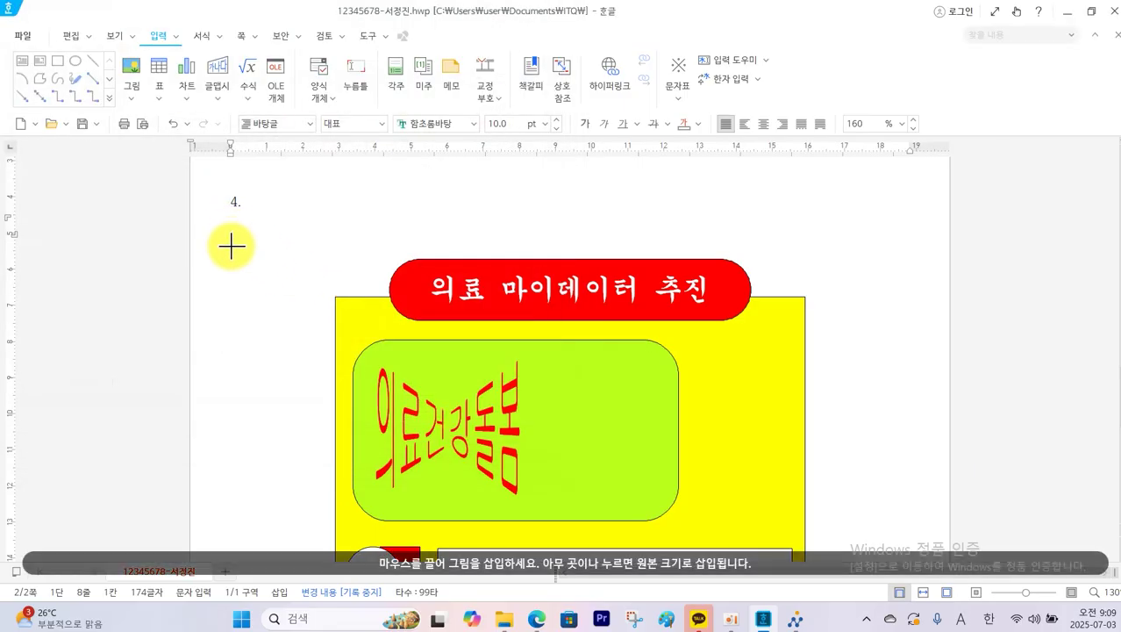
{"action": "left_click_drag", "start_coordinate": [225, 237], "coordinate": [319, 302]}
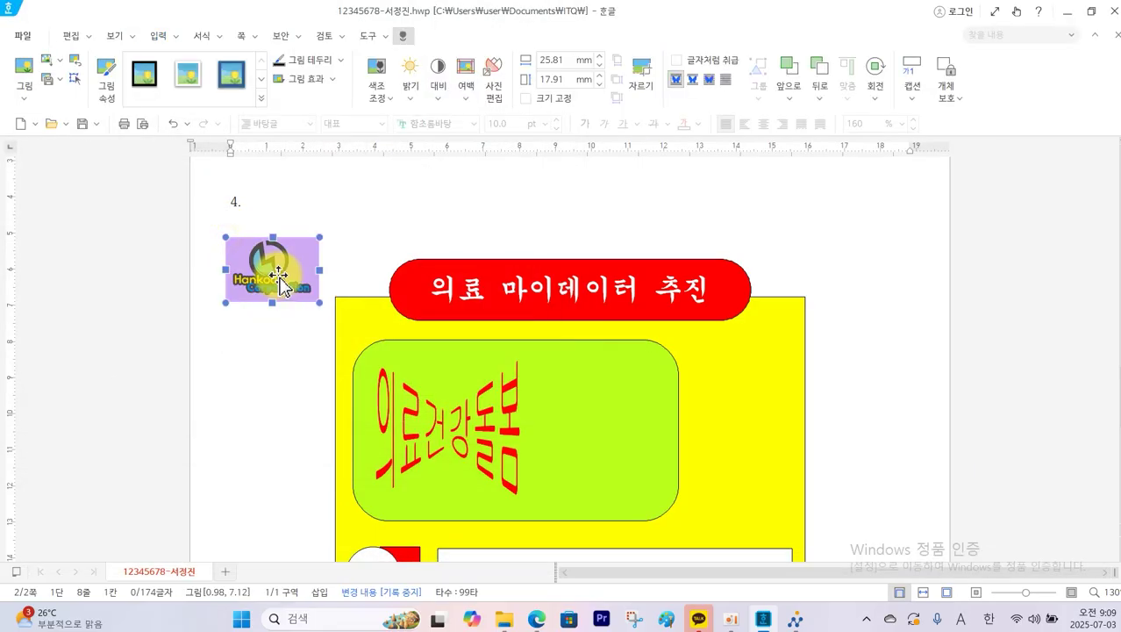
Step: Set the logo picture's size to a locked 50 × 35 mm and place it in front of the text (글 앞으로)
{"action": "double_click", "coordinate": [279, 279]}
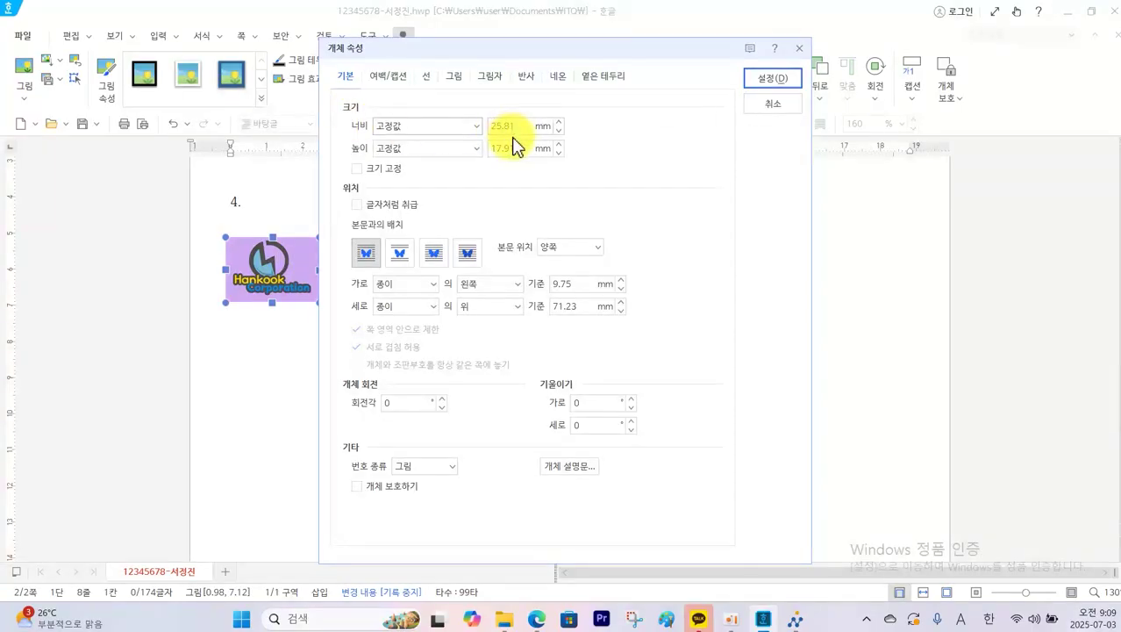
{"action": "left_click_drag", "start_coordinate": [519, 129], "coordinate": [444, 150]}
{"action": "type", "text": "50"}
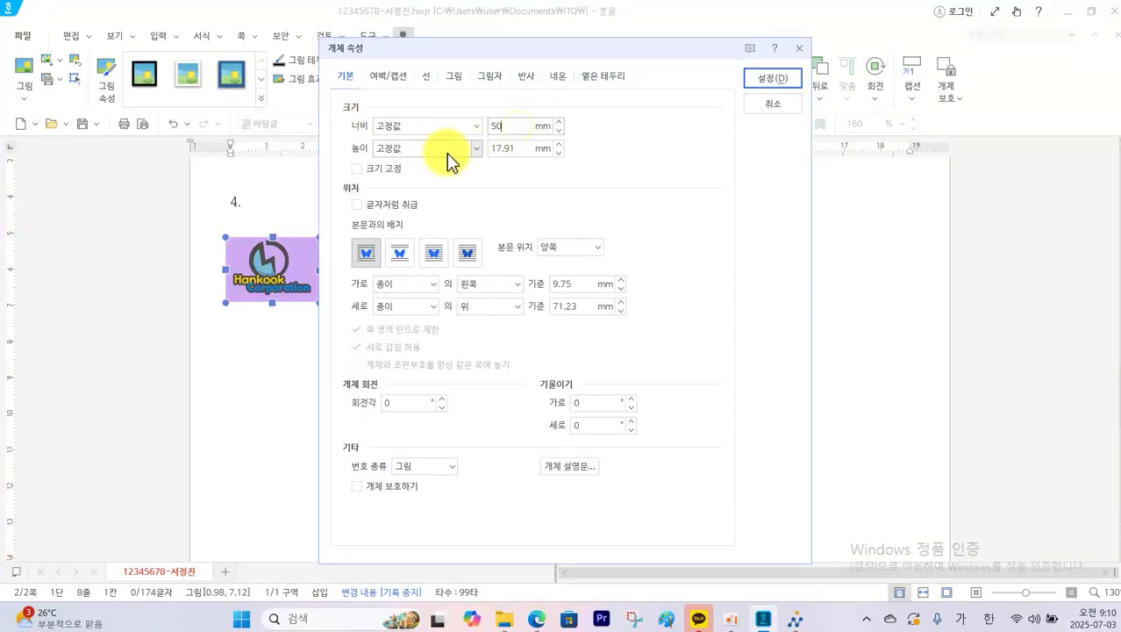
{"action": "key", "text": "Tab"}
{"action": "type", "text": "35"}
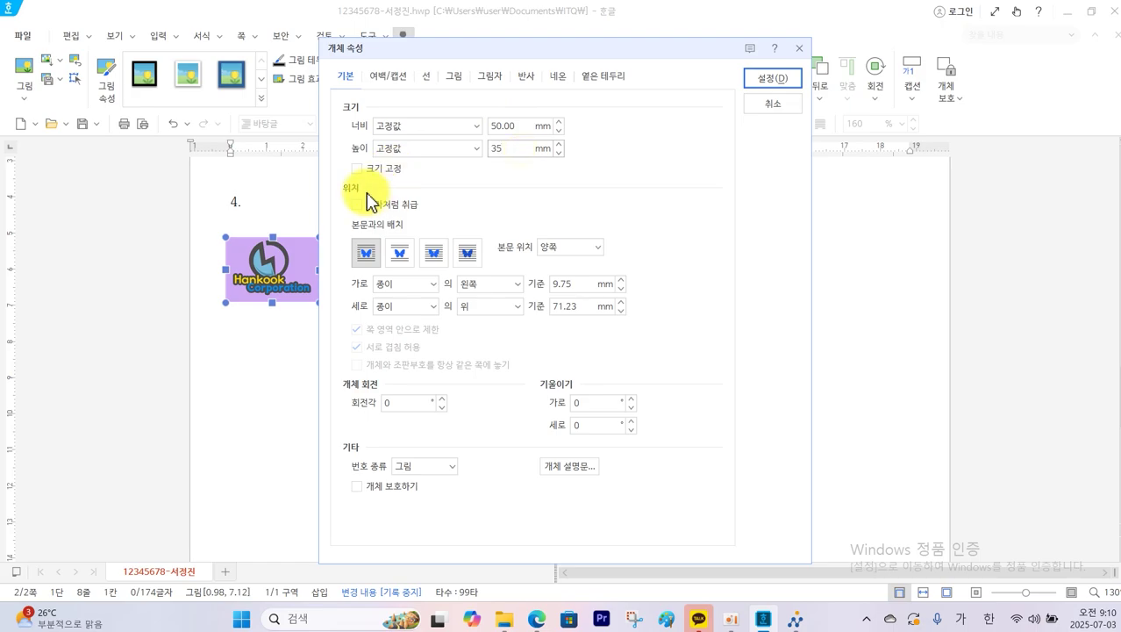
{"action": "left_click", "coordinate": [379, 169]}
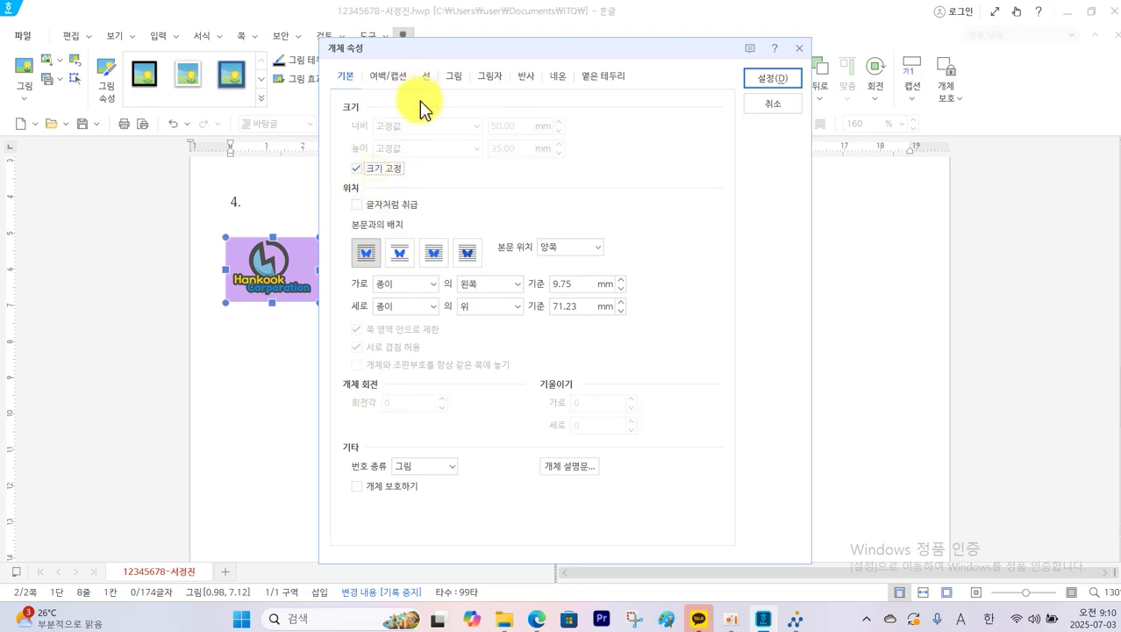
{"action": "left_click", "coordinate": [433, 254]}
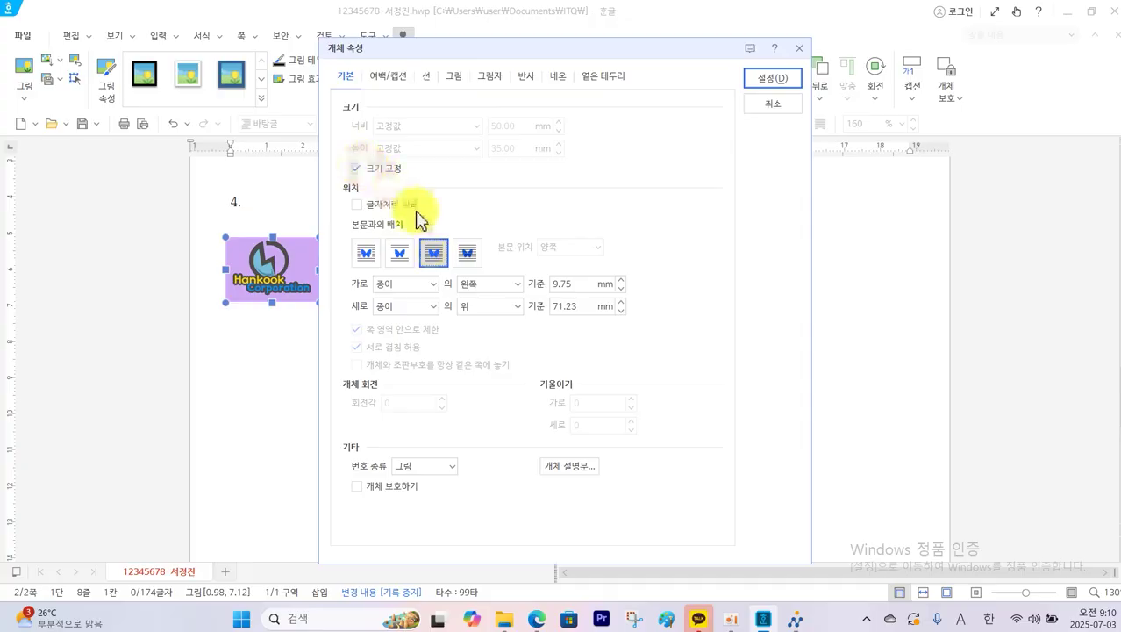
Step: Apply the greyscale (회색조) effect to the logo and move it over the right edge of the green rounded rectangle
{"action": "left_click", "coordinate": [452, 77]}
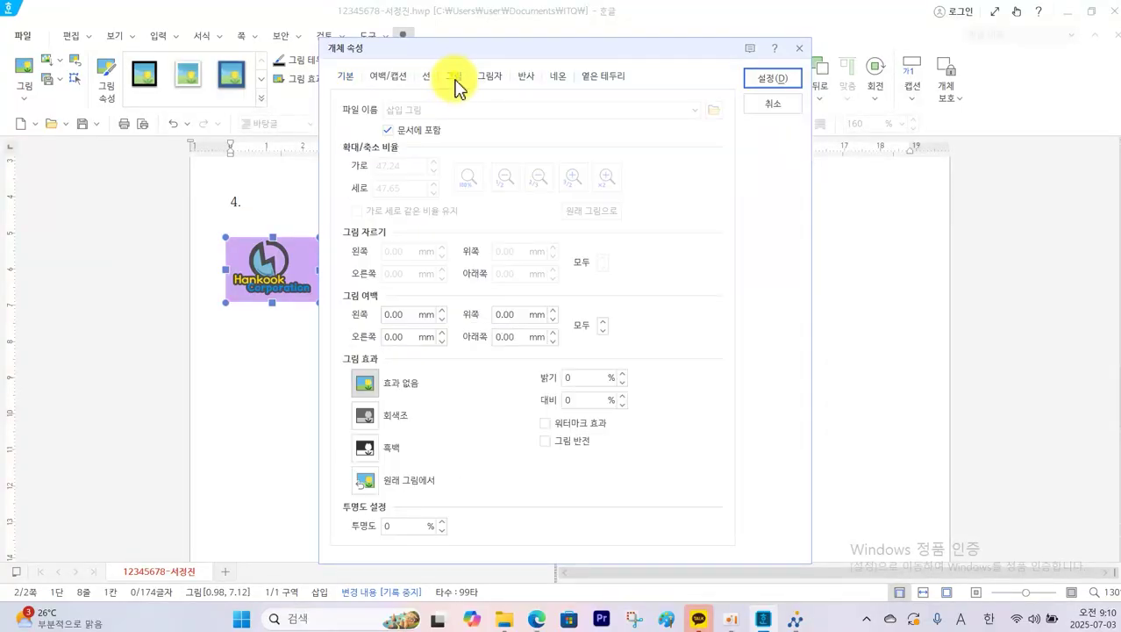
{"action": "left_click", "coordinate": [397, 422]}
{"action": "left_click", "coordinate": [772, 78]}
{"action": "left_click_drag", "start_coordinate": [294, 305], "coordinate": [637, 443]}
Step: Switch to the exam PDF in Edge and examine the line, fill, font and alignment requirements for the numbered rows' text boxes
{"action": "scroll", "coordinate": [676, 465], "scroll_direction": "down", "scroll_amount": 4}
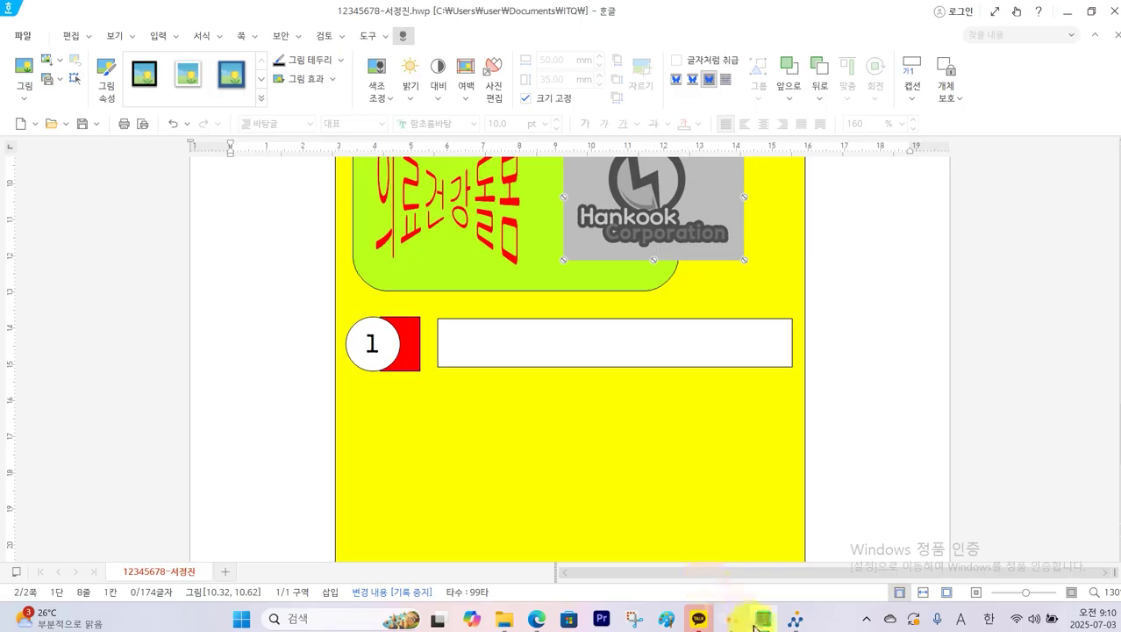
{"action": "left_click", "coordinate": [536, 618]}
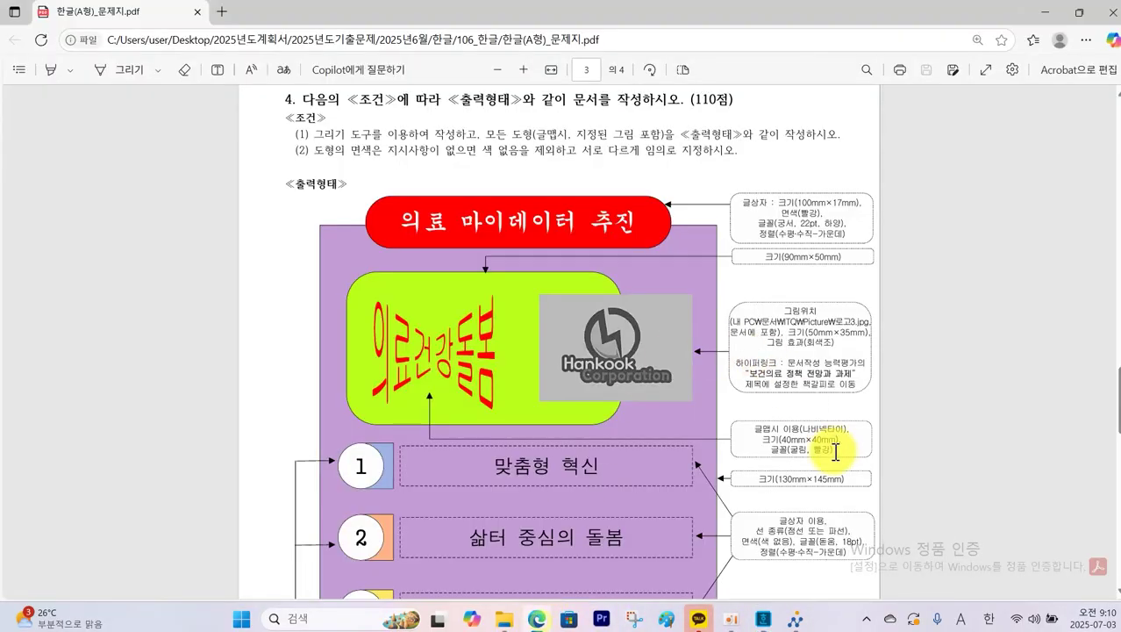
{"action": "scroll", "coordinate": [836, 452], "scroll_direction": "down", "scroll_amount": 3}
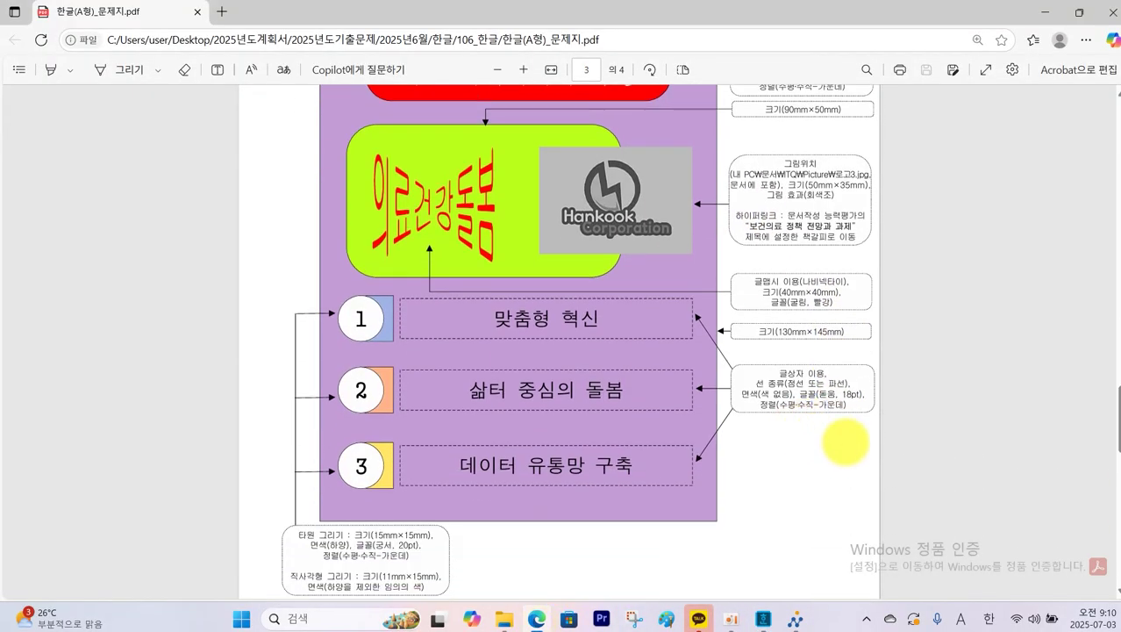
{"action": "mouse_move", "coordinate": [844, 442]}
{"action": "left_mouse_down"}
{"action": "mouse_move", "coordinate": [737, 423]}
{"action": "mouse_move", "coordinate": [816, 358]}
{"action": "mouse_move", "coordinate": [825, 432]}
{"action": "left_mouse_up"}
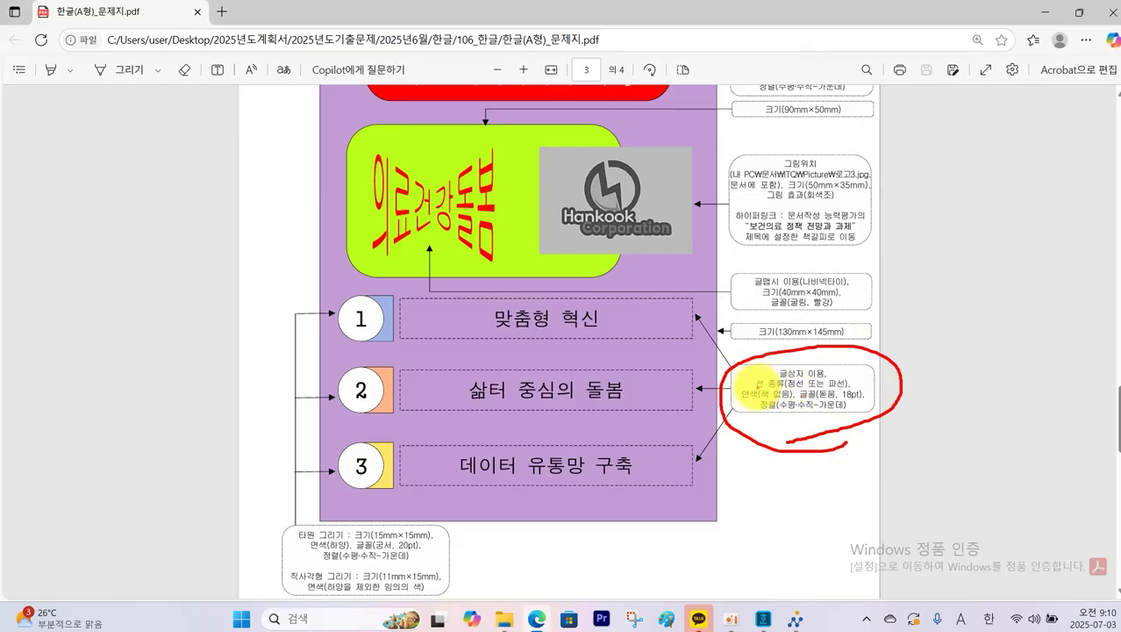
{"action": "left_click_drag", "start_coordinate": [756, 384], "coordinate": [847, 386]}
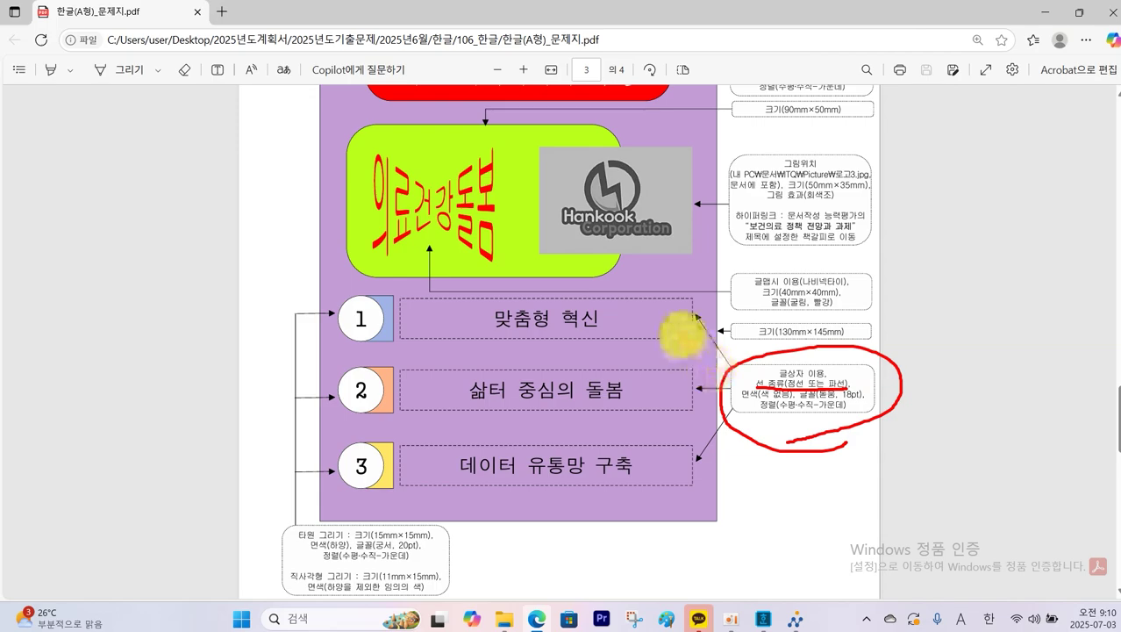
{"action": "left_click_drag", "start_coordinate": [683, 334], "coordinate": [702, 326]}
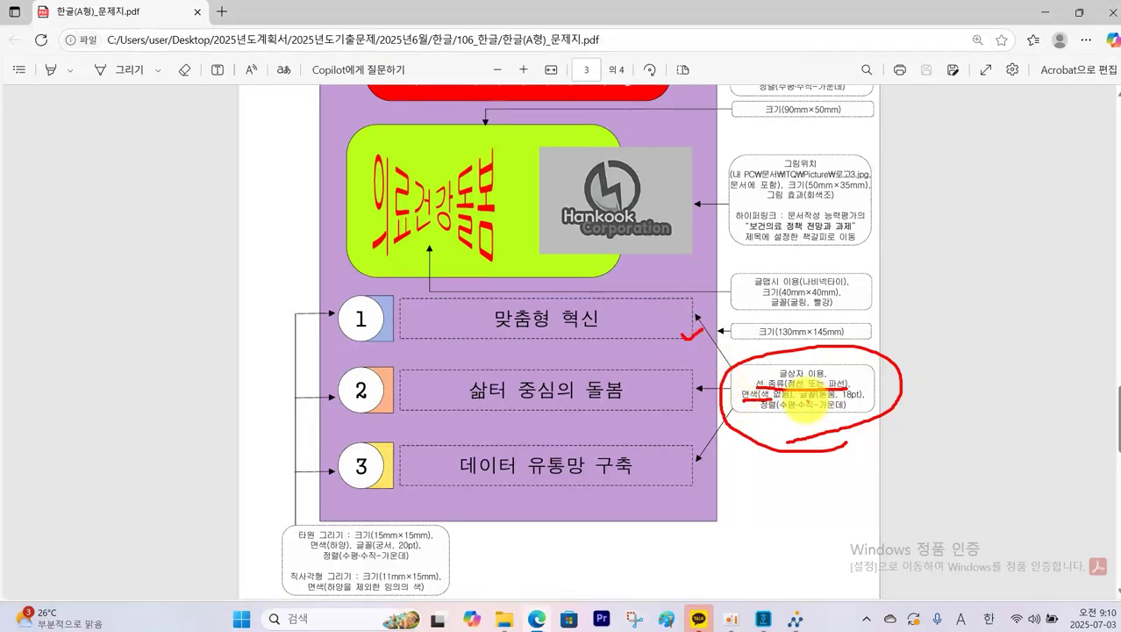
{"action": "left_click_drag", "start_coordinate": [865, 397], "coordinate": [771, 399]}
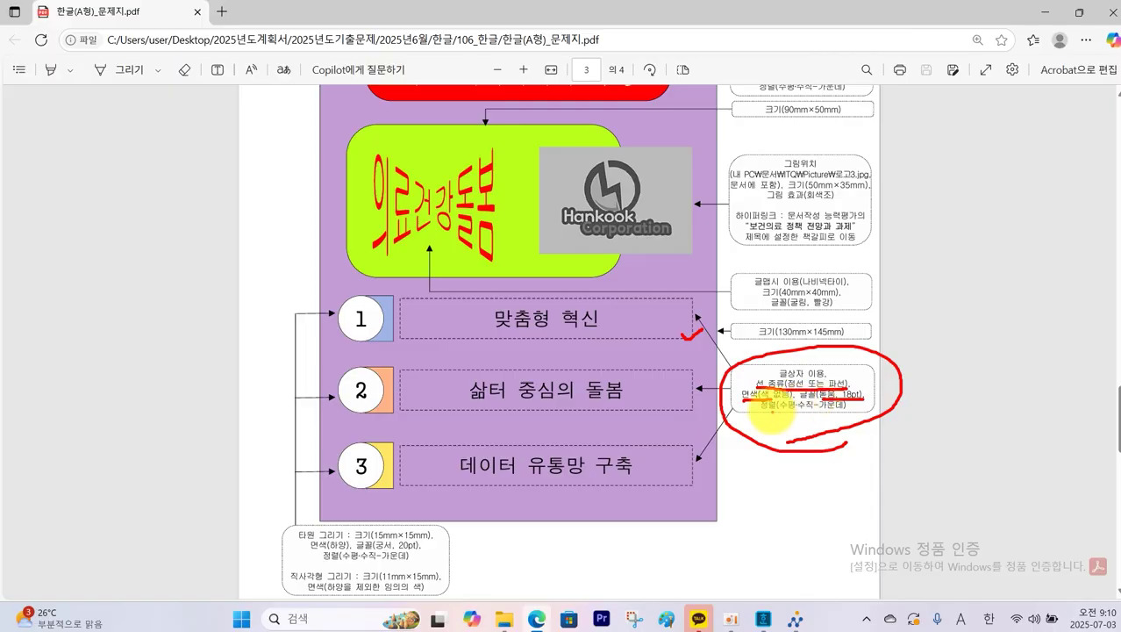
{"action": "key", "text": "Escape"}
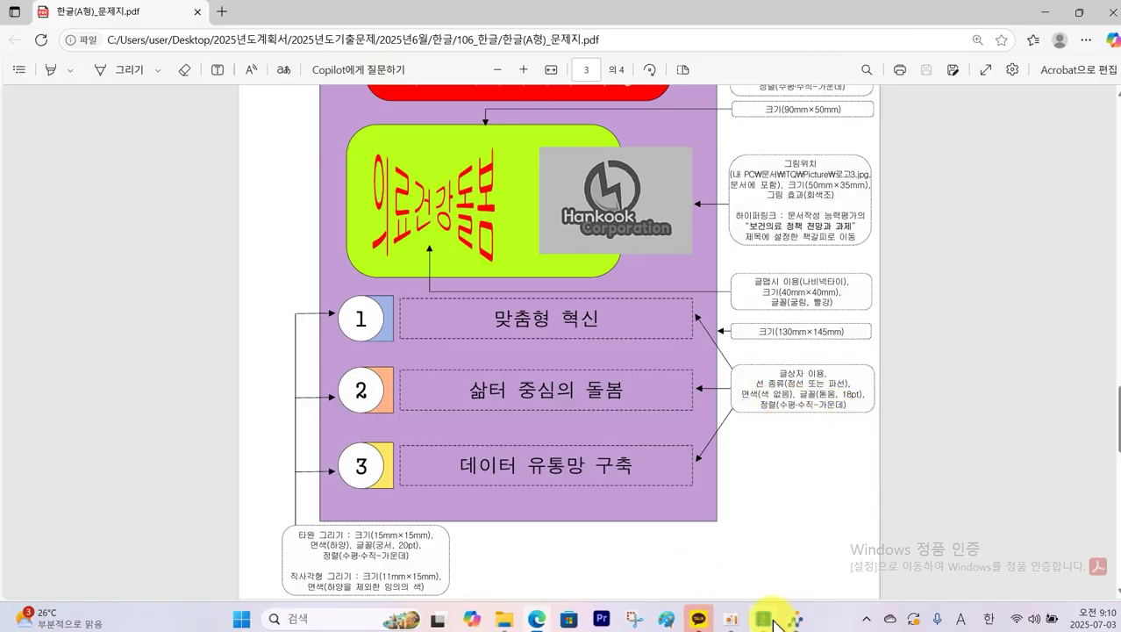
Step: Switch back to the Hangul document and give the text box beside the number 1 circle no fill and a dashed outline
{"action": "mouse_move", "coordinate": [772, 621]}
{"action": "left_click", "coordinate": [771, 527]}
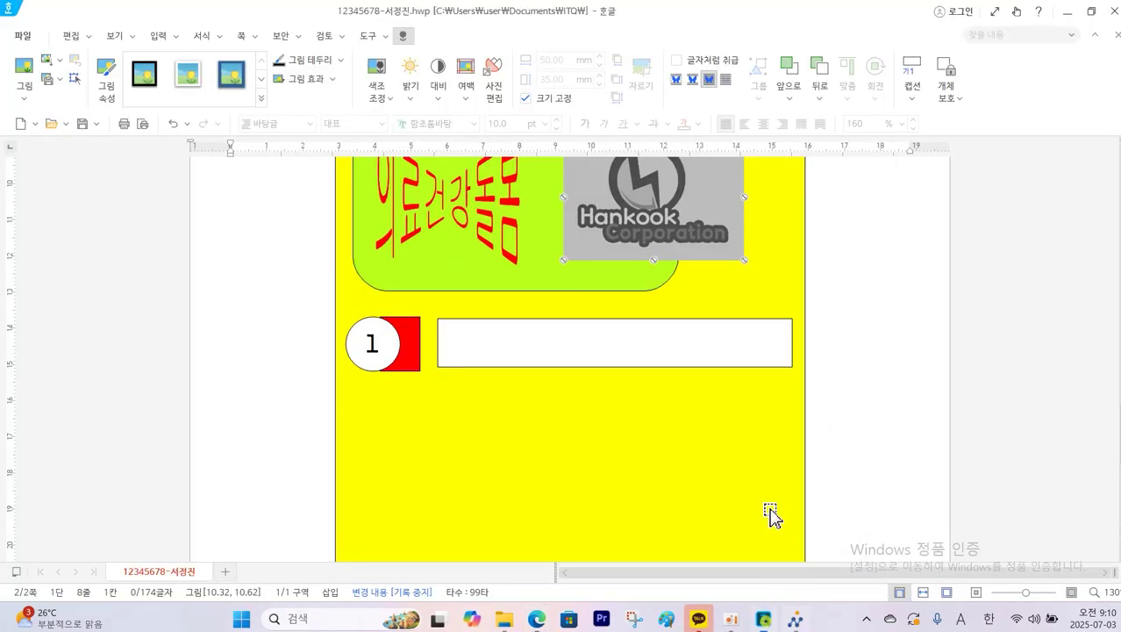
{"action": "double_click", "coordinate": [596, 369]}
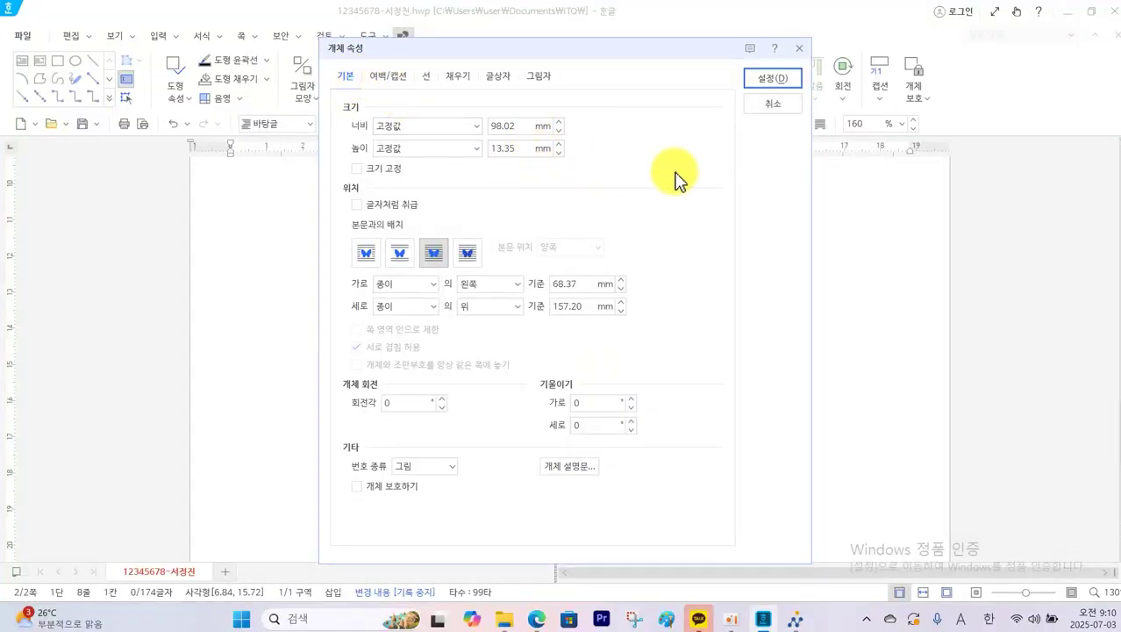
{"action": "left_click", "coordinate": [458, 77]}
{"action": "left_click", "coordinate": [367, 122]}
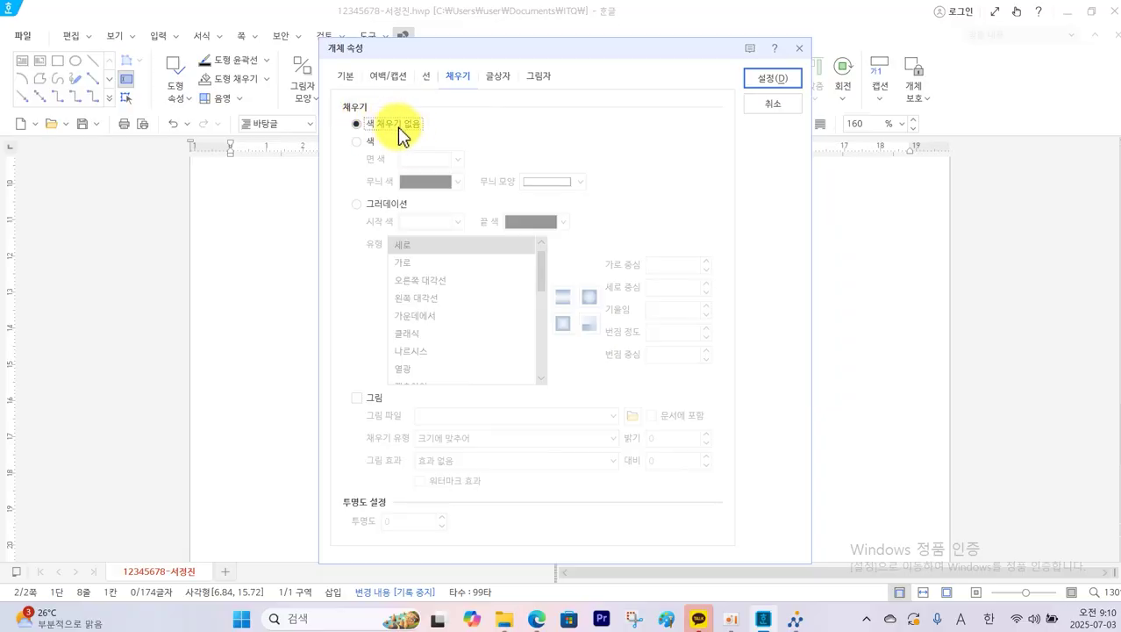
{"action": "left_click", "coordinate": [425, 78]}
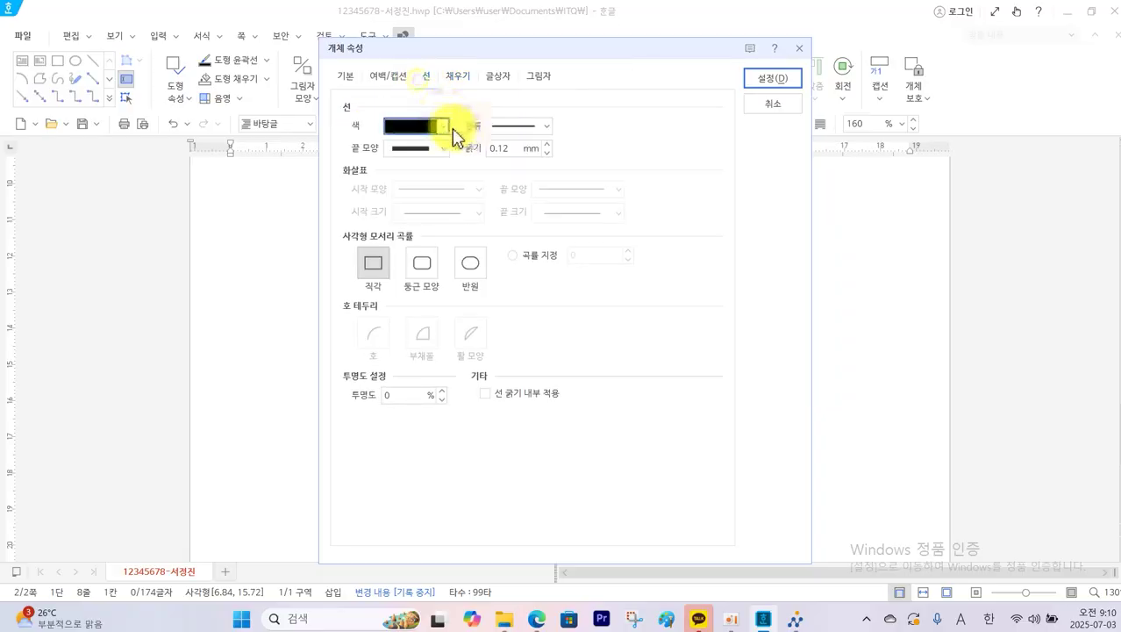
{"action": "left_click", "coordinate": [542, 126]}
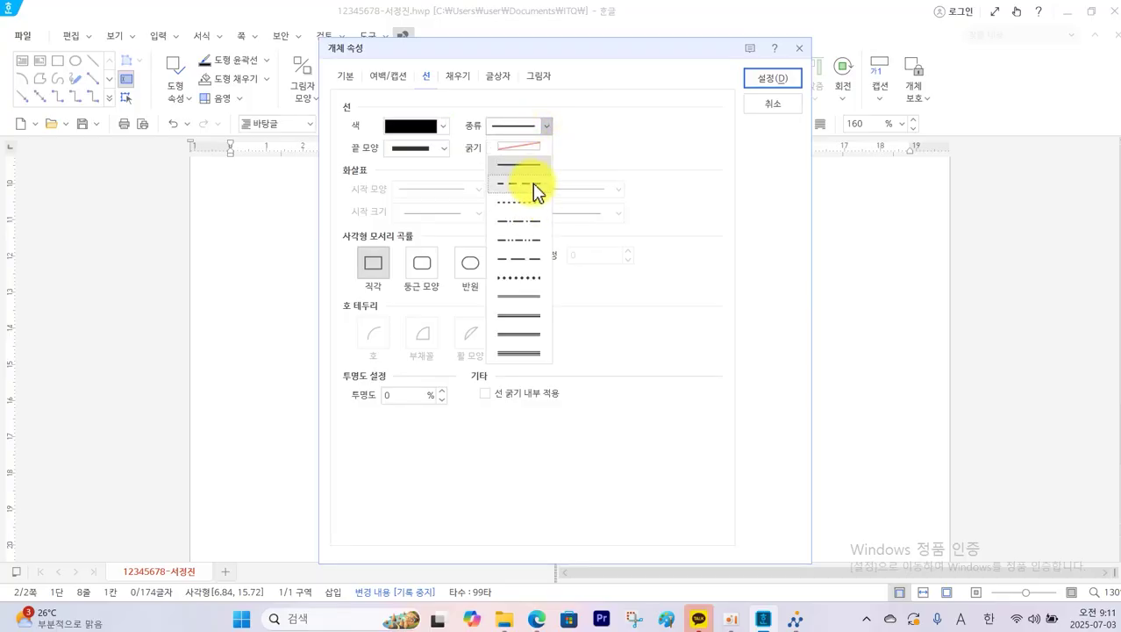
{"action": "left_click", "coordinate": [535, 192]}
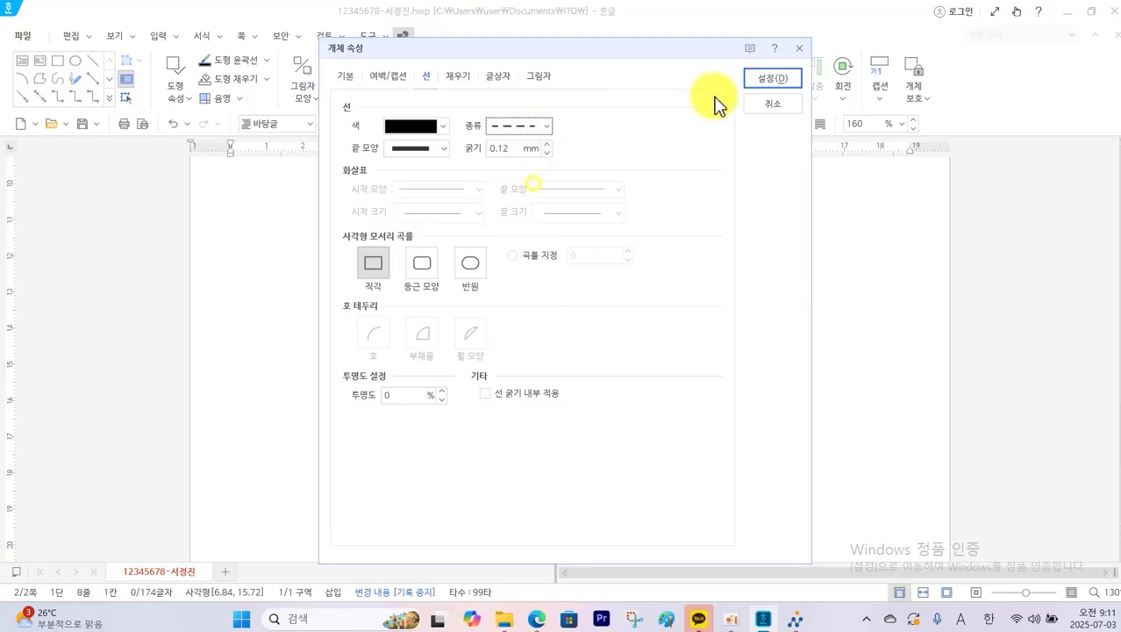
{"action": "left_click", "coordinate": [759, 79]}
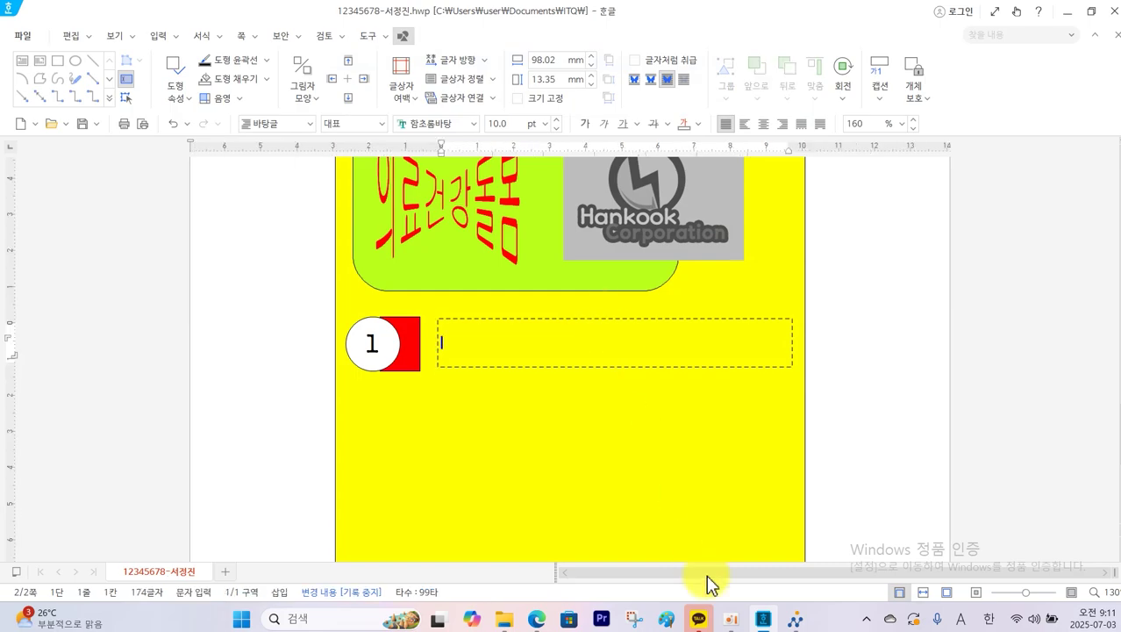
Step: Recheck the text box font requirements in the exam PDF, and set the text box to centred 돋움 at 18 pt
{"action": "left_click", "coordinate": [856, 481]}
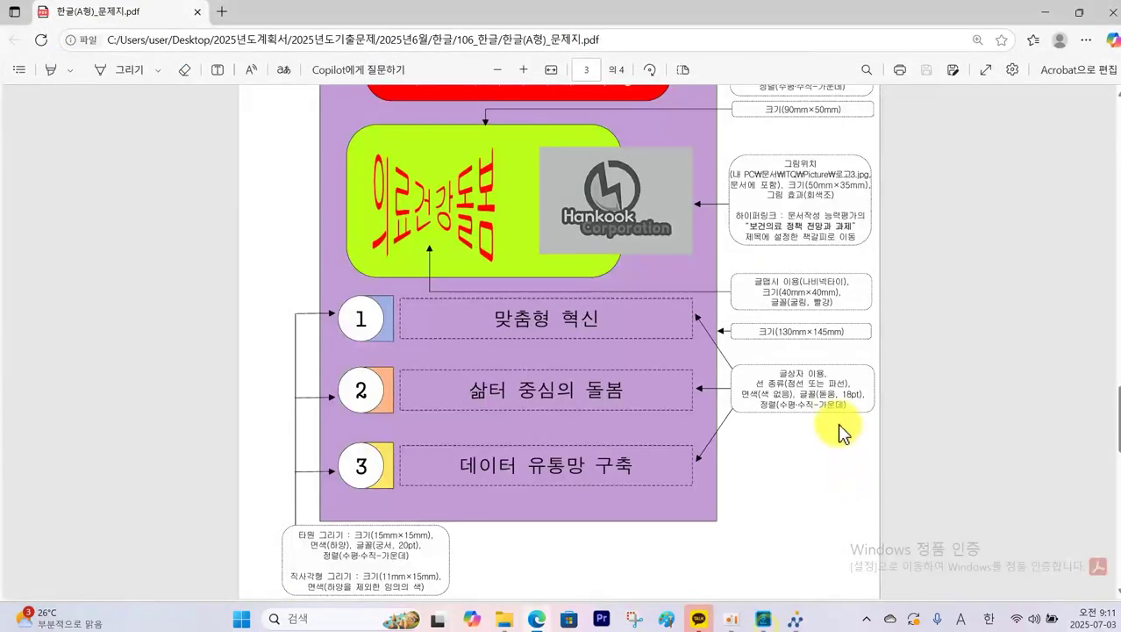
{"action": "left_click", "coordinate": [763, 620]}
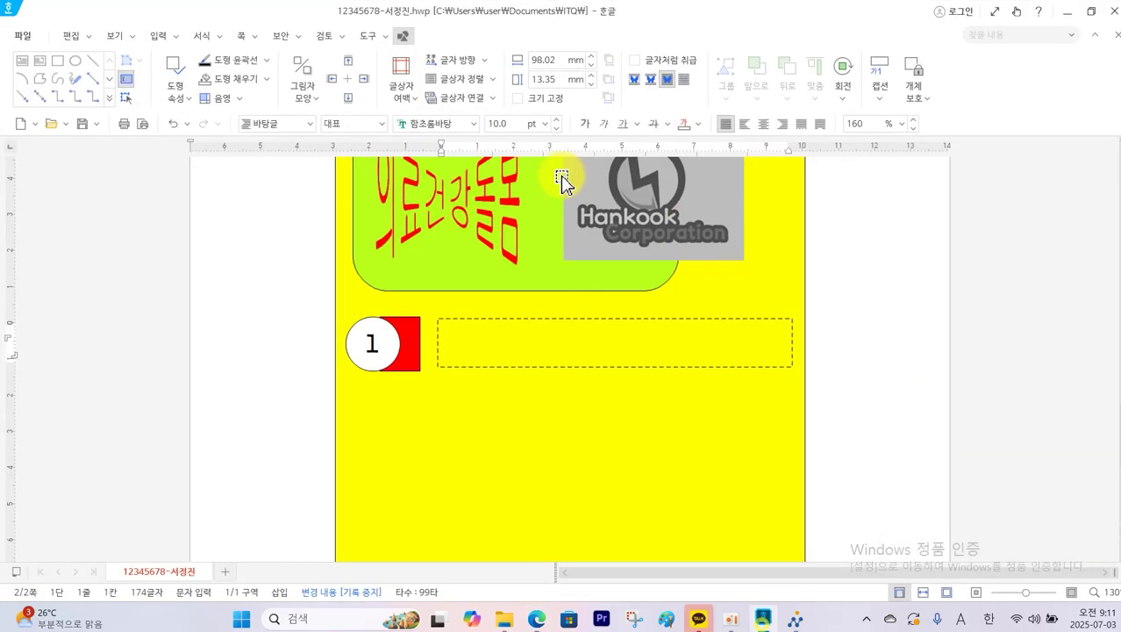
{"action": "left_click", "coordinate": [474, 124]}
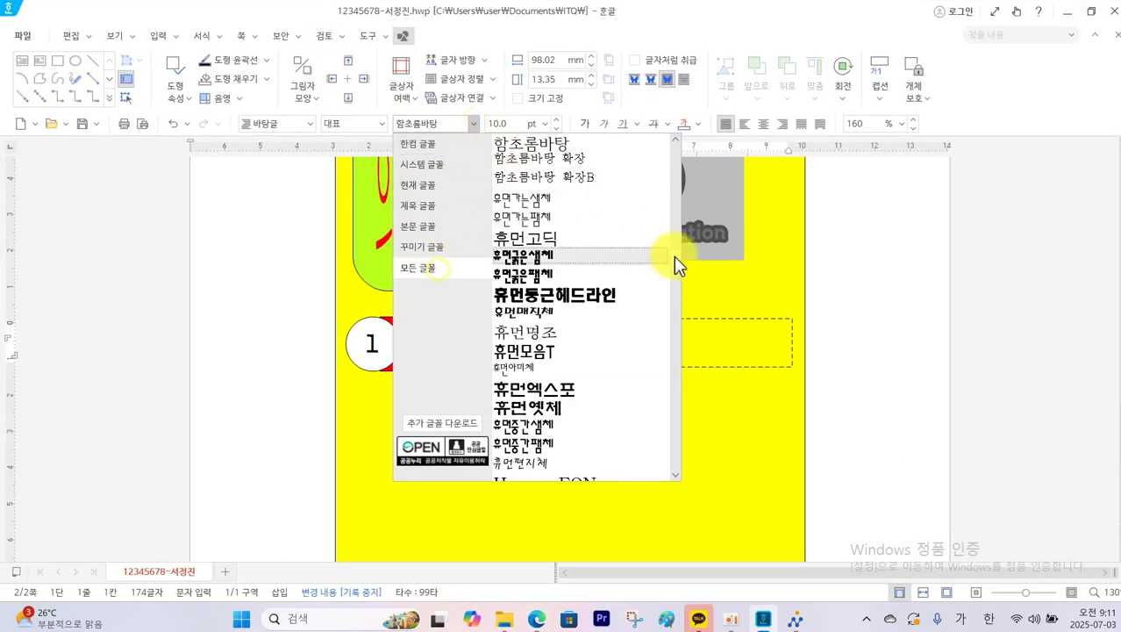
{"action": "left_click_drag", "start_coordinate": [674, 257], "coordinate": [681, 143]}
{"action": "left_click", "coordinate": [584, 170]}
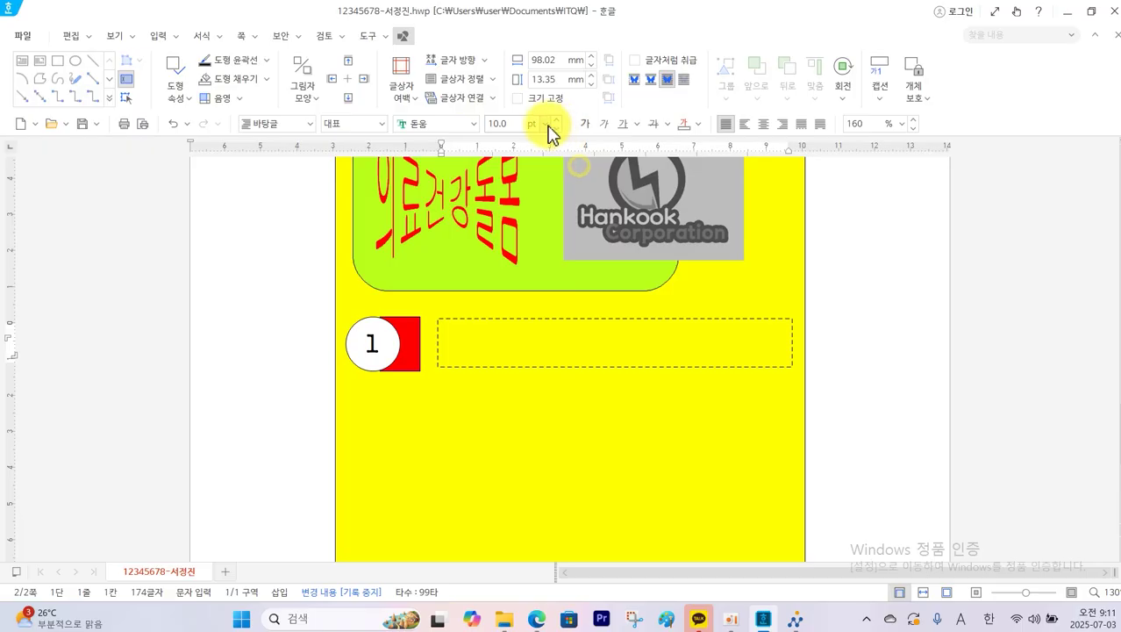
{"action": "left_click", "coordinate": [548, 125]}
{"action": "left_click", "coordinate": [513, 363]}
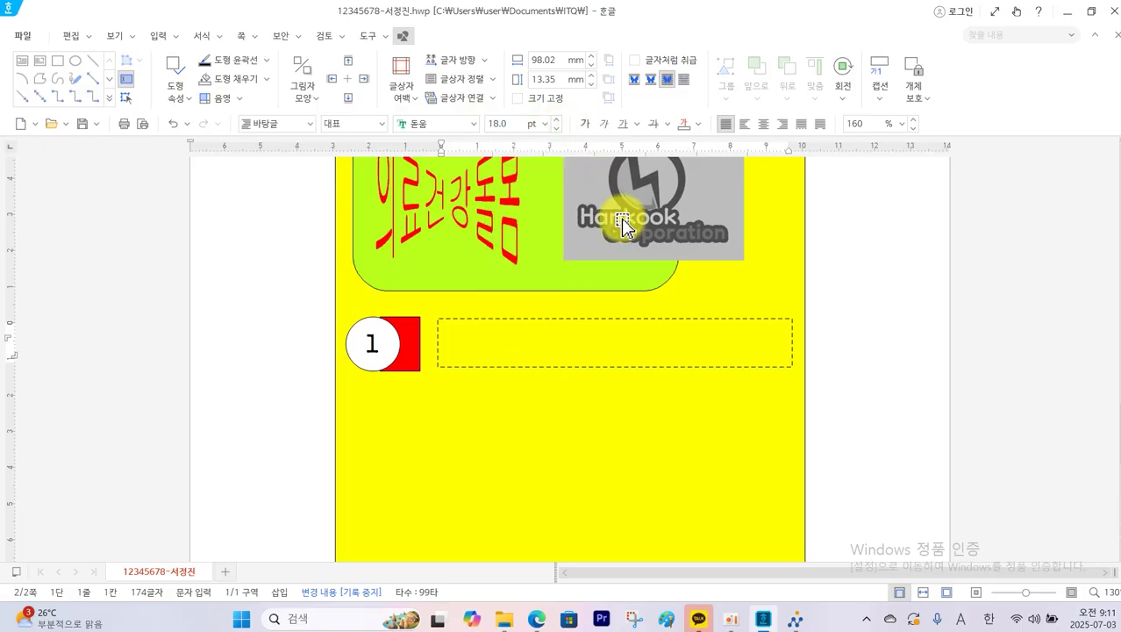
{"action": "left_click", "coordinate": [763, 124]}
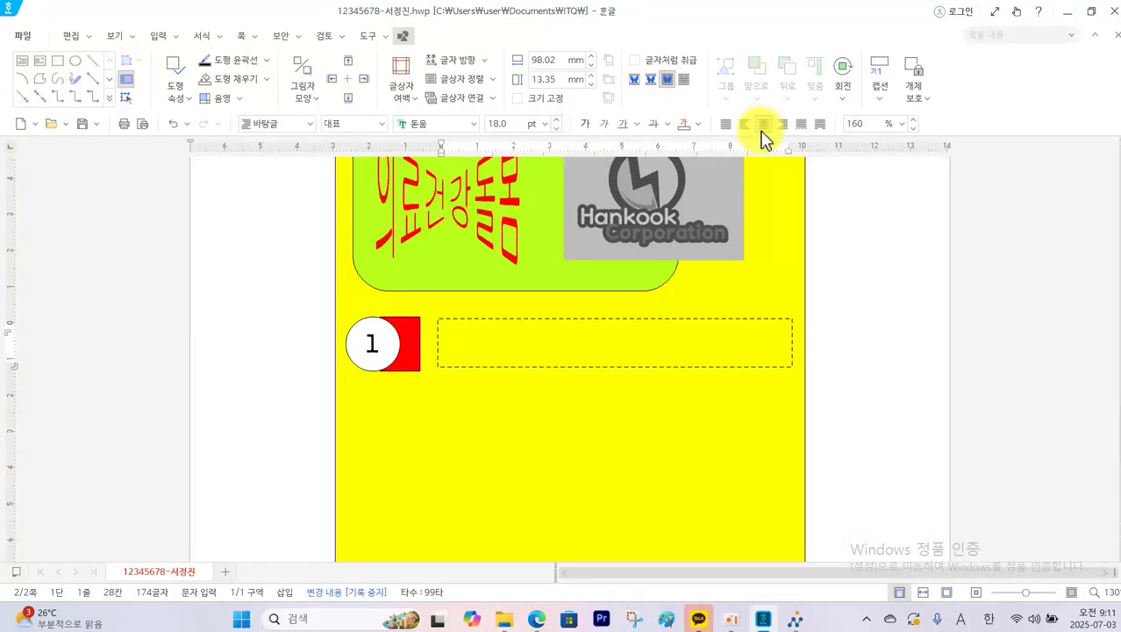
Step: Enter the text 맞춤형 혁신 in the dashed text box beside the number 1 circle
{"action": "type", "text": "ㅁ"}
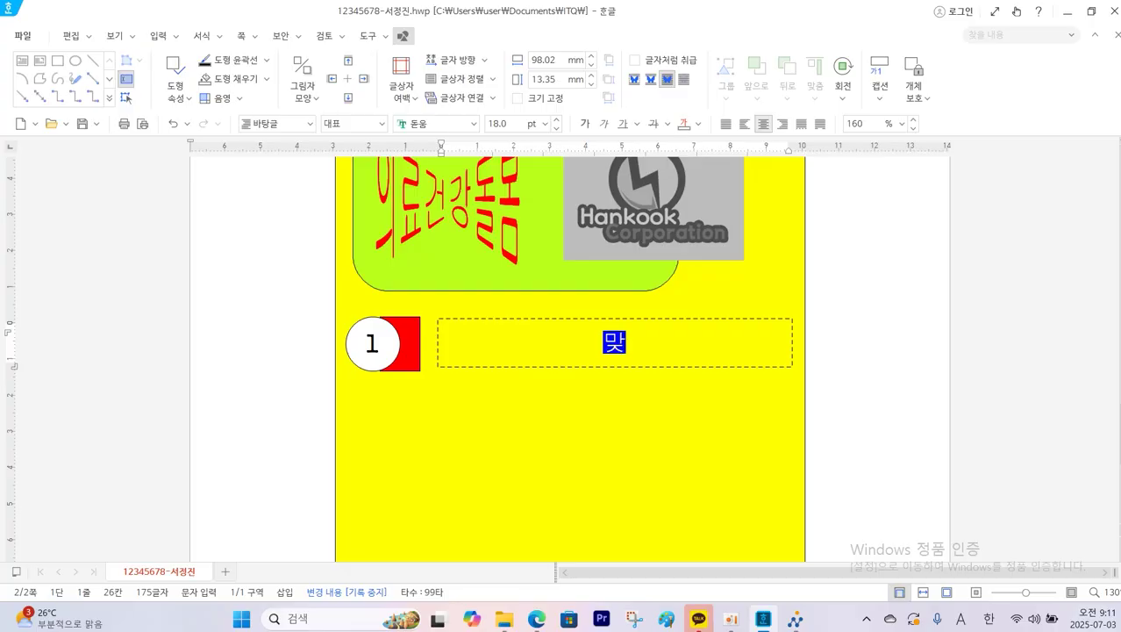
{"action": "type", "text": "춤혀ㅇ "}
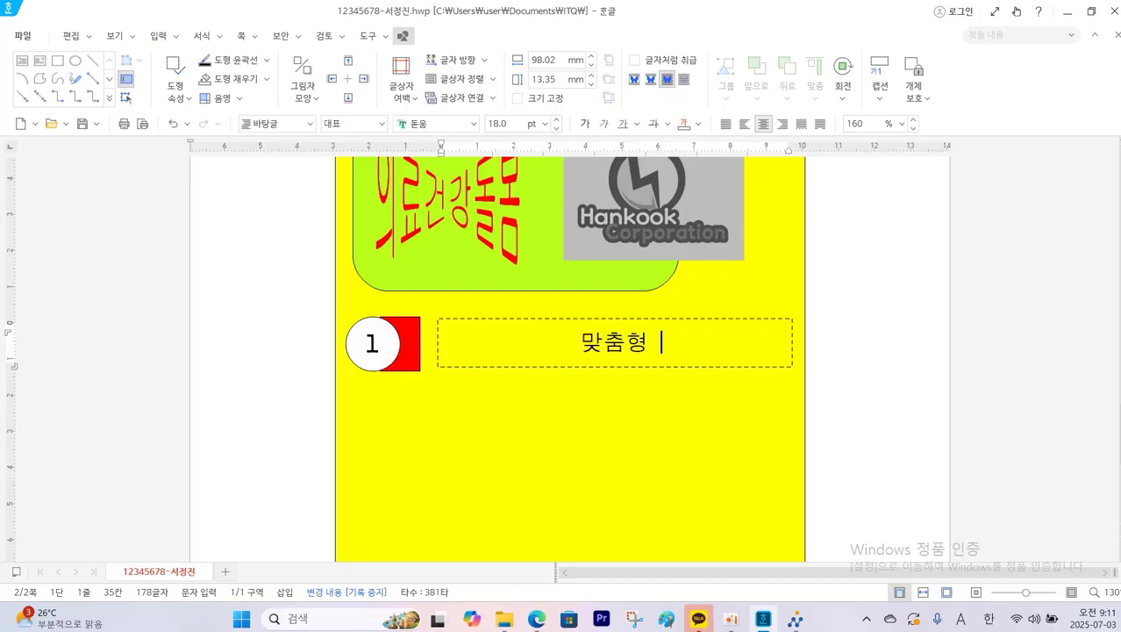
{"action": "type", "text": "ㅎ"}
{"action": "type", "text": "신"}
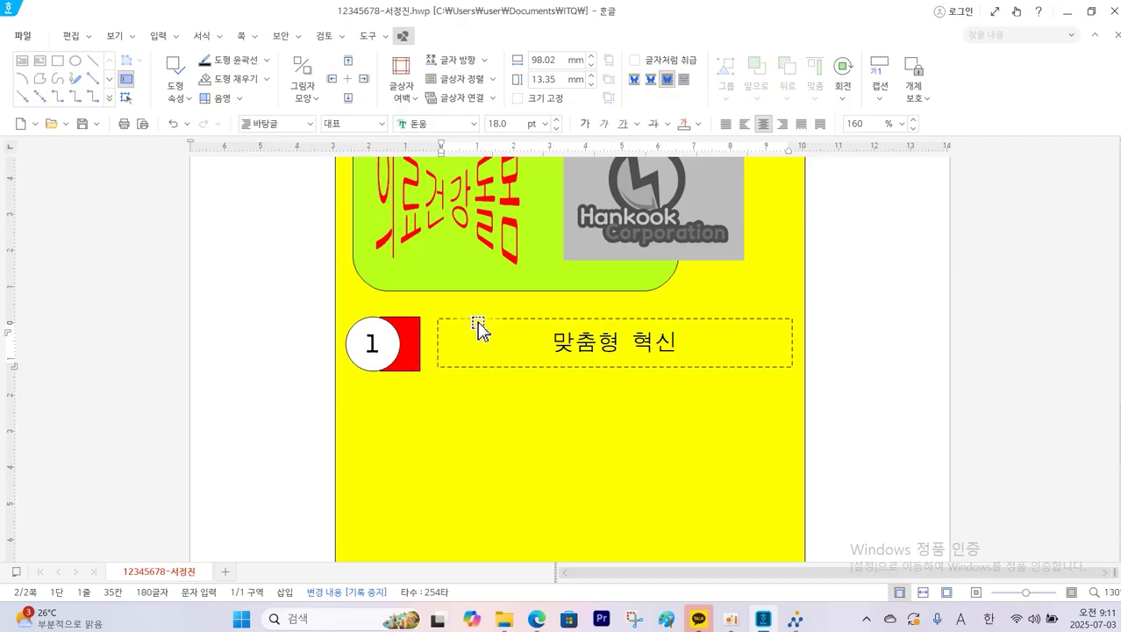
{"action": "left_click", "coordinate": [399, 356]}
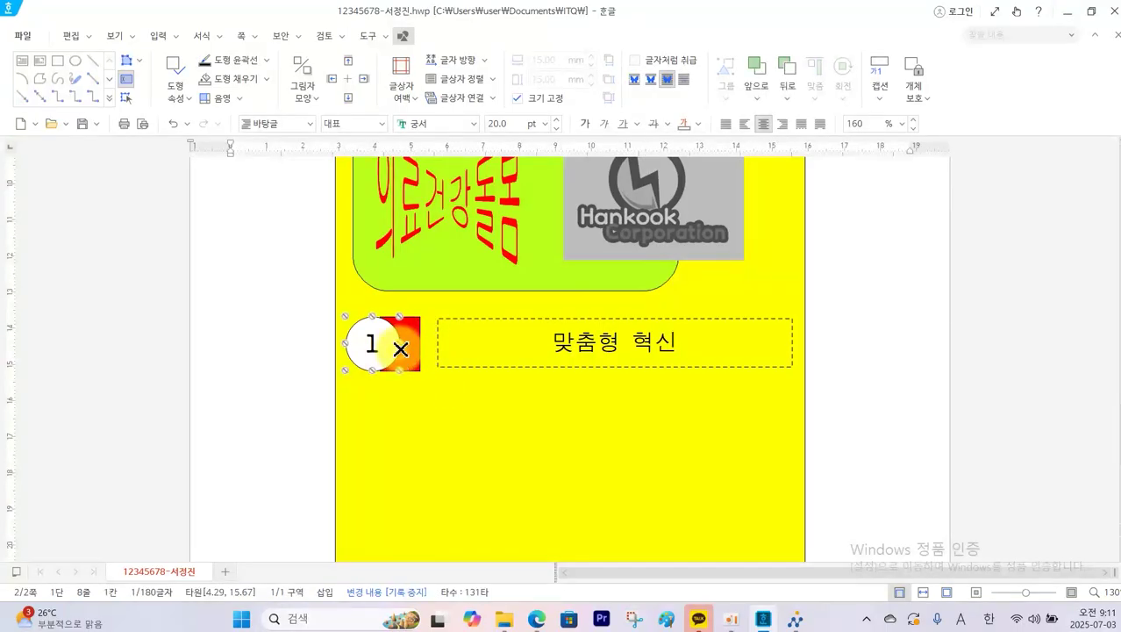
{"action": "left_click_drag", "start_coordinate": [400, 349], "coordinate": [387, 363]}
{"action": "left_click", "coordinate": [438, 344], "text": "shift"}
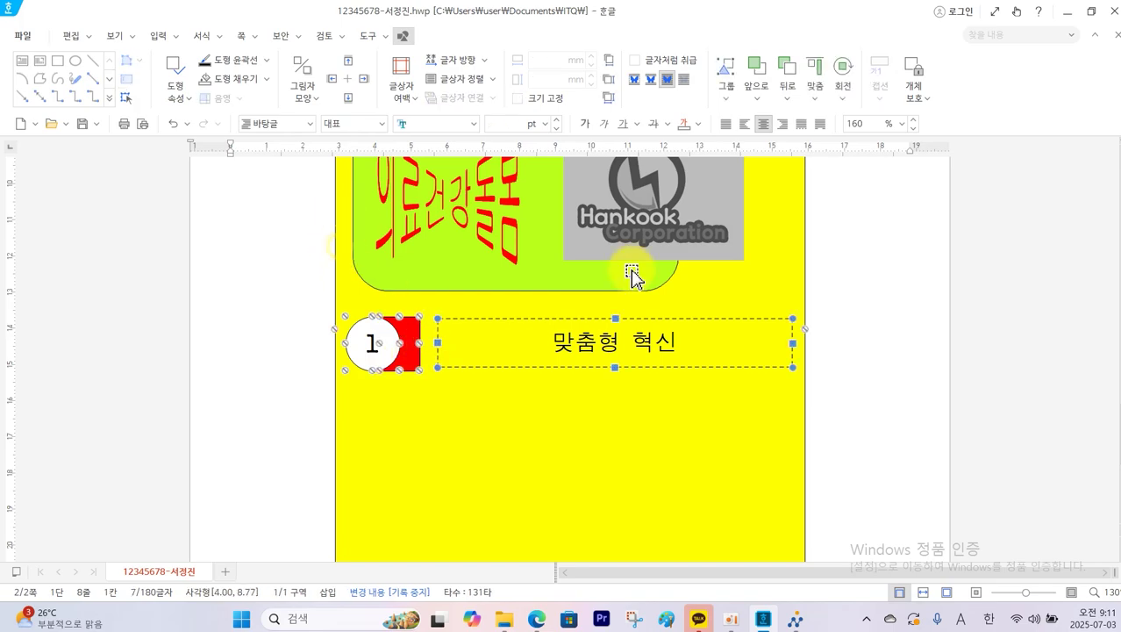
{"action": "left_click", "coordinate": [803, 275], "text": "shift"}
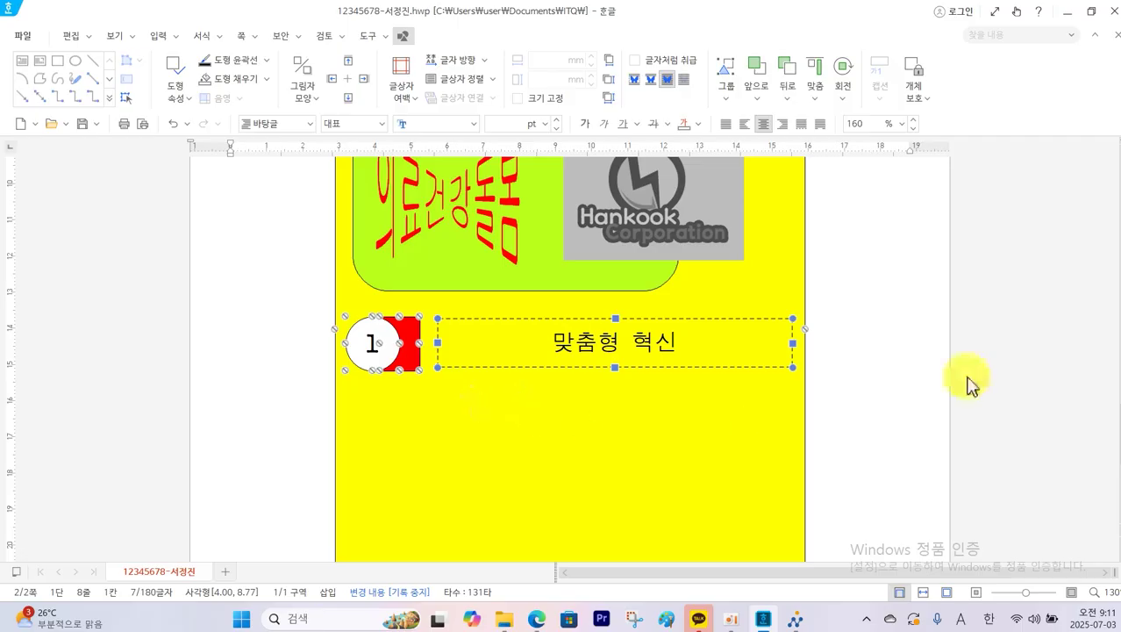
{"action": "left_click", "coordinate": [919, 339]}
{"action": "scroll", "coordinate": [1007, 388], "scroll_direction": "down", "scroll_amount": 3}
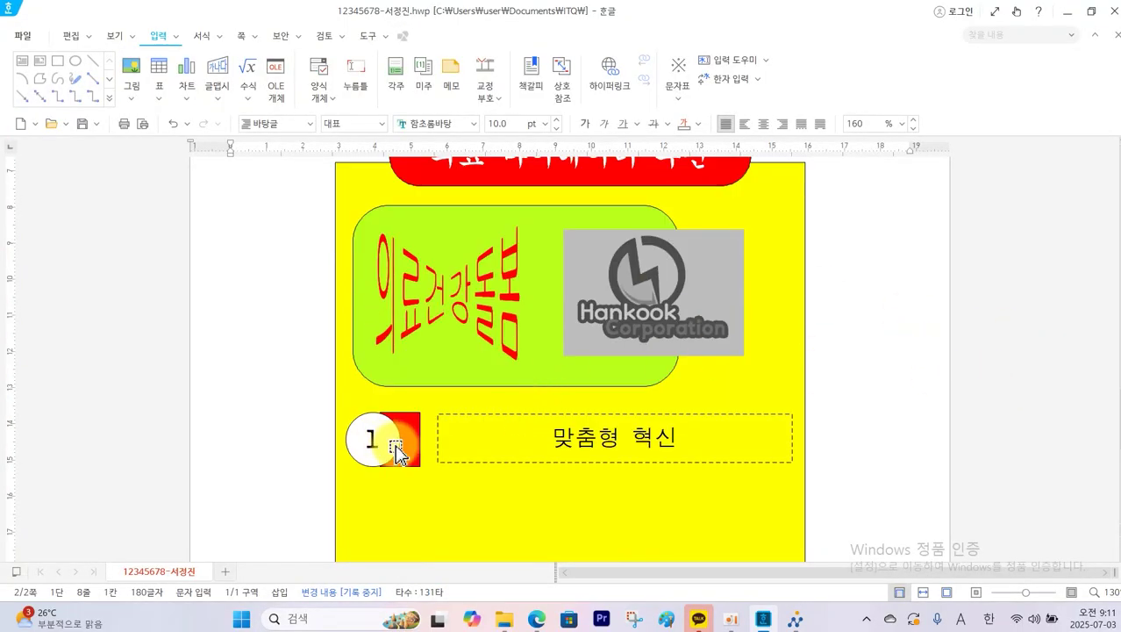
Step: Select the number 1 circle, red rectangle and dashed text box together and copy them twice straight down inside the yellow background
{"action": "left_click", "coordinate": [397, 451]}
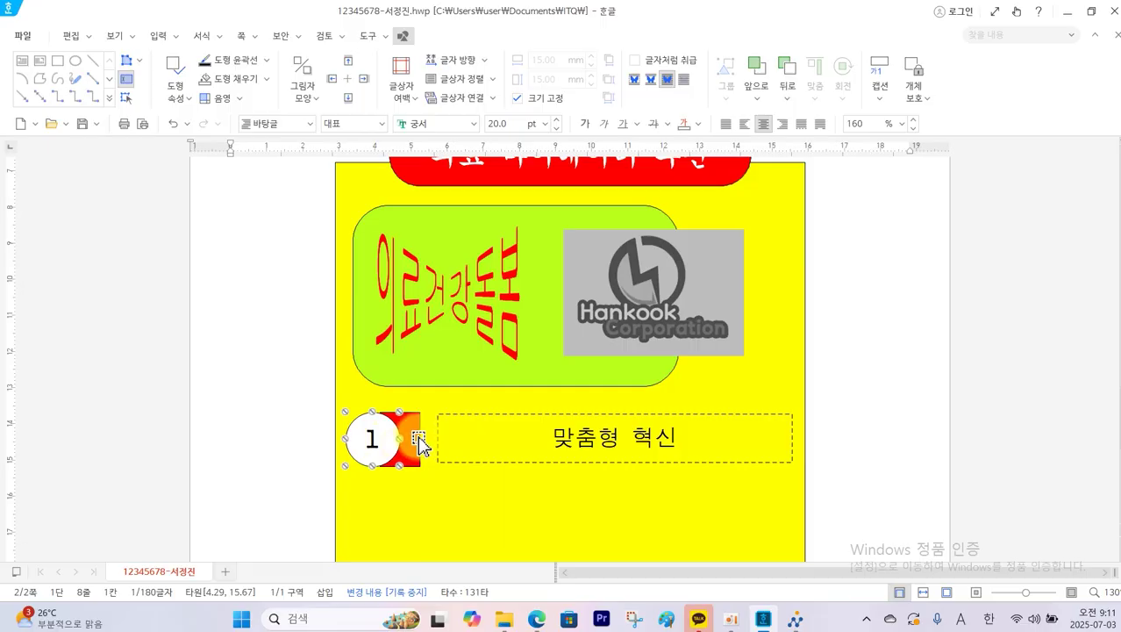
{"action": "left_click", "coordinate": [420, 444], "text": "shift"}
{"action": "left_click", "coordinate": [438, 439], "text": "shift"}
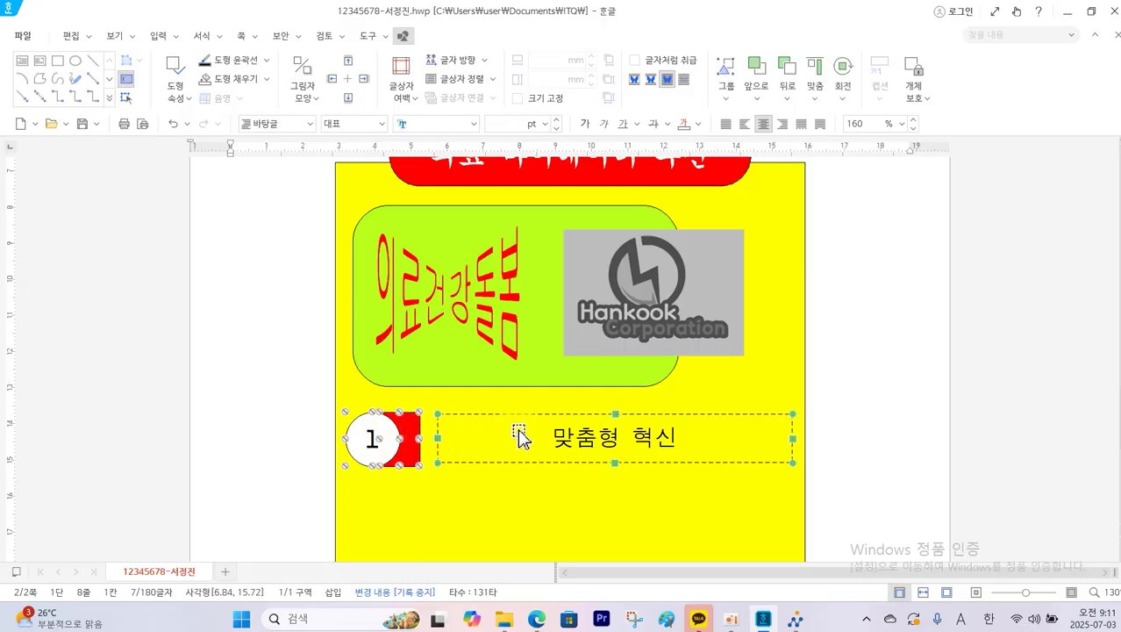
{"action": "scroll", "coordinate": [519, 436], "scroll_direction": "down", "scroll_amount": 3}
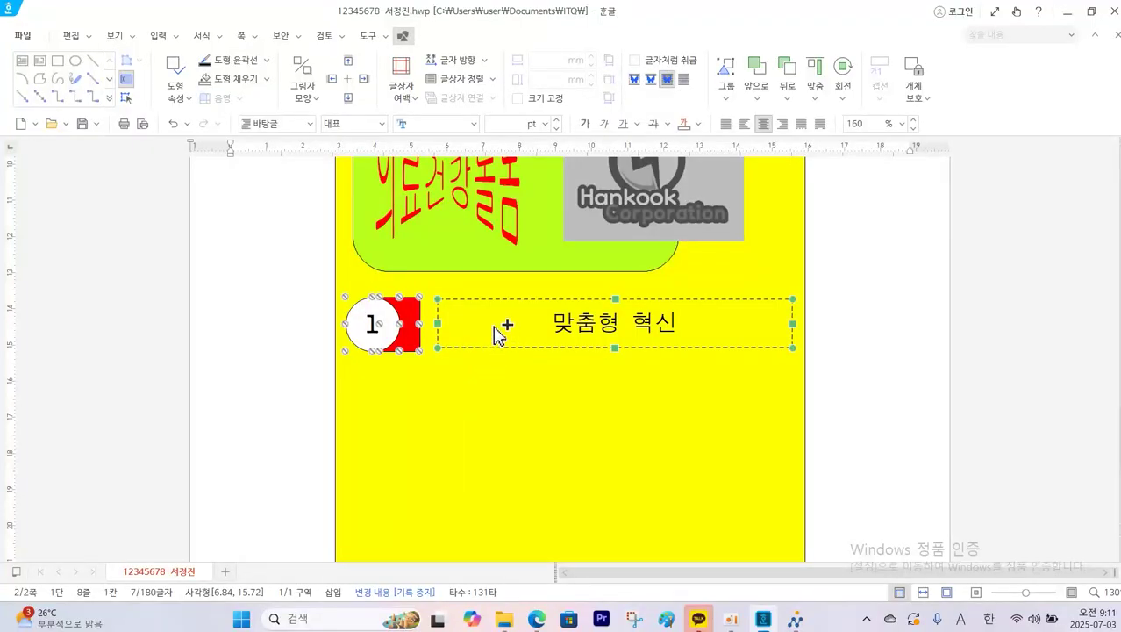
{"action": "left_click_drag", "start_coordinate": [495, 329], "coordinate": [512, 430]}
{"action": "scroll", "coordinate": [809, 447], "scroll_direction": "down", "scroll_amount": 3}
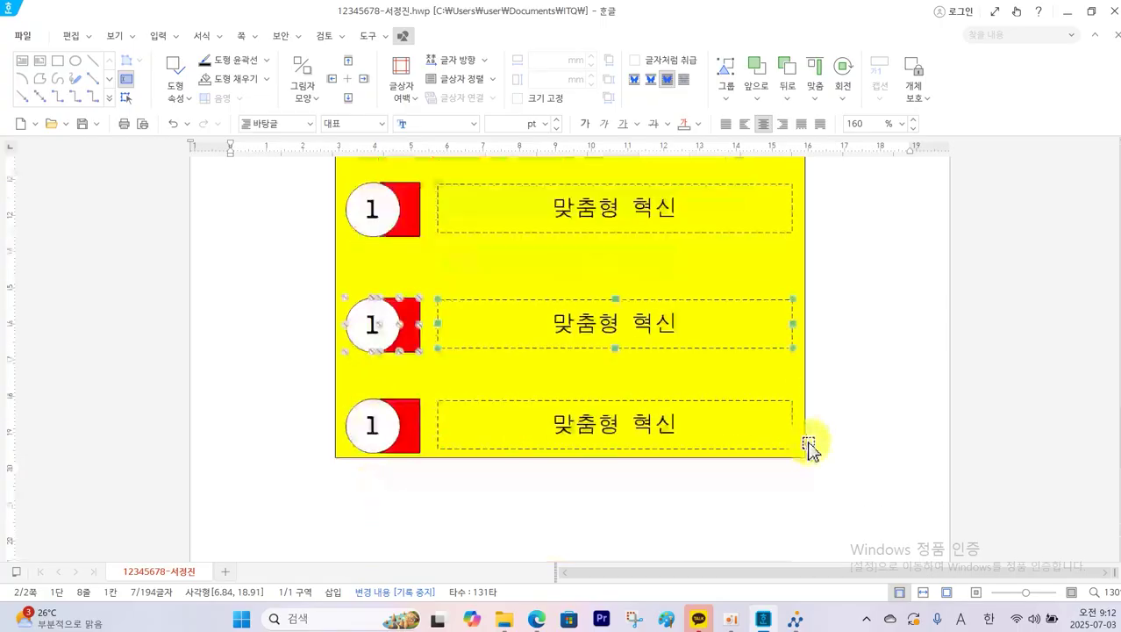
{"action": "scroll", "coordinate": [816, 422], "scroll_direction": "up", "scroll_amount": 2}
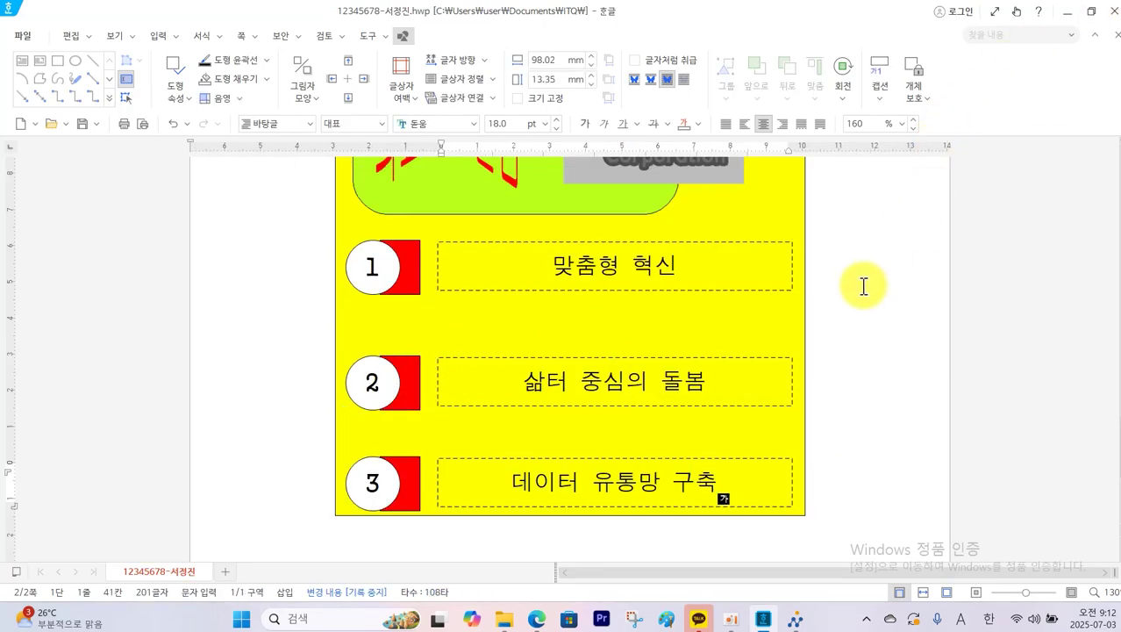
{"action": "scroll", "coordinate": [861, 283], "scroll_direction": "up", "scroll_amount": 3}
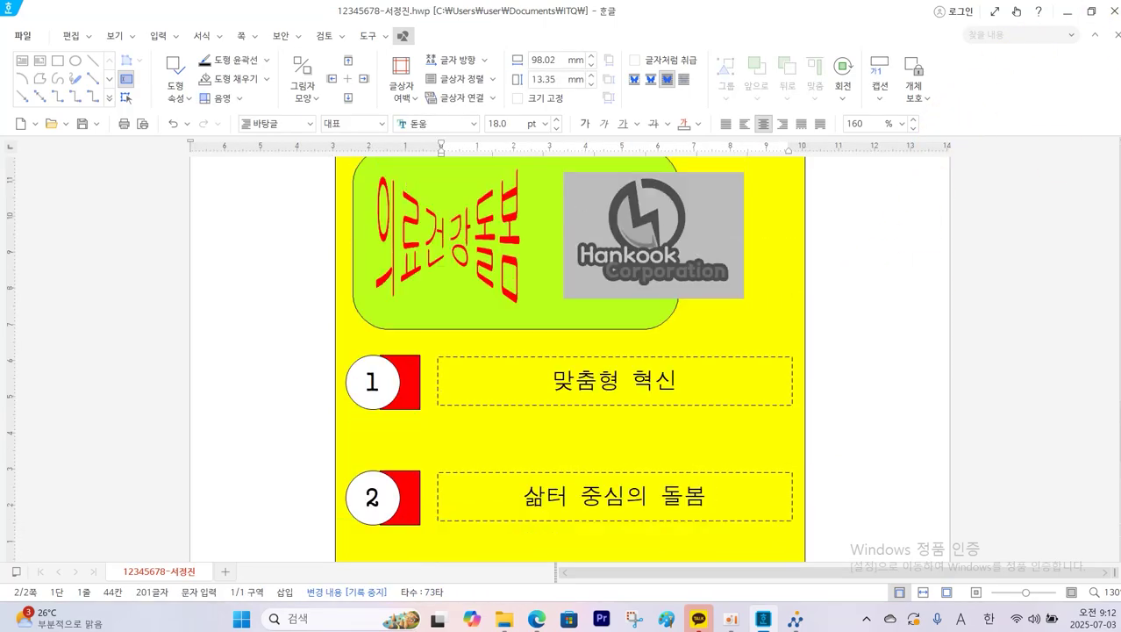
{"action": "scroll", "coordinate": [863, 282], "scroll_direction": "up", "scroll_amount": 5}
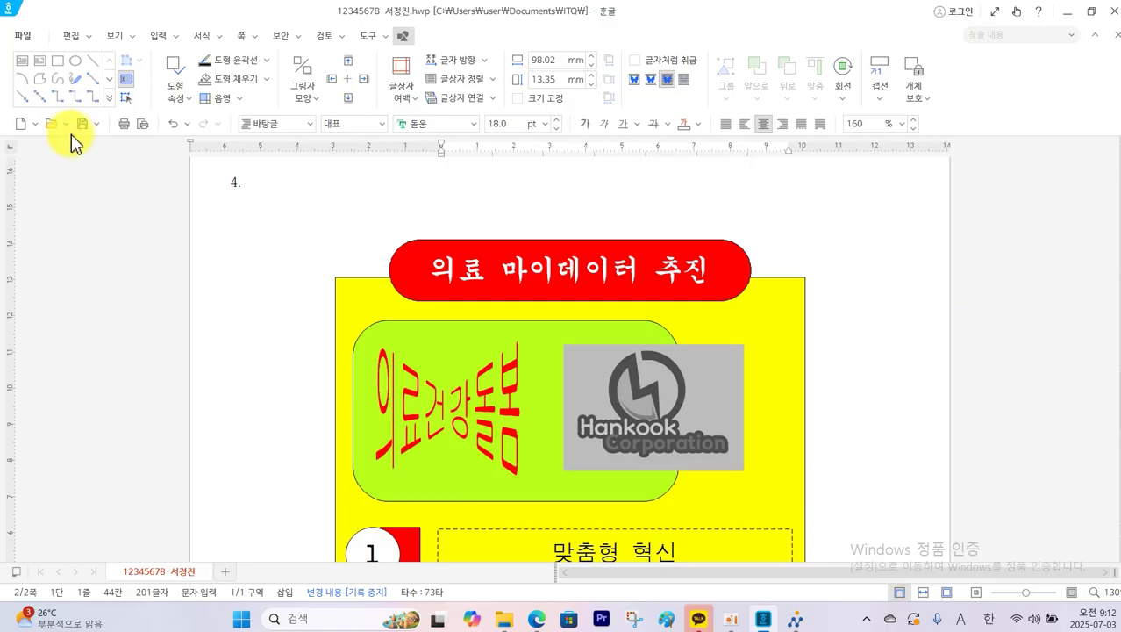
Step: Save the document, switch to the exam answer program and send the answer file to the proctor PC
{"action": "left_click", "coordinate": [82, 122]}
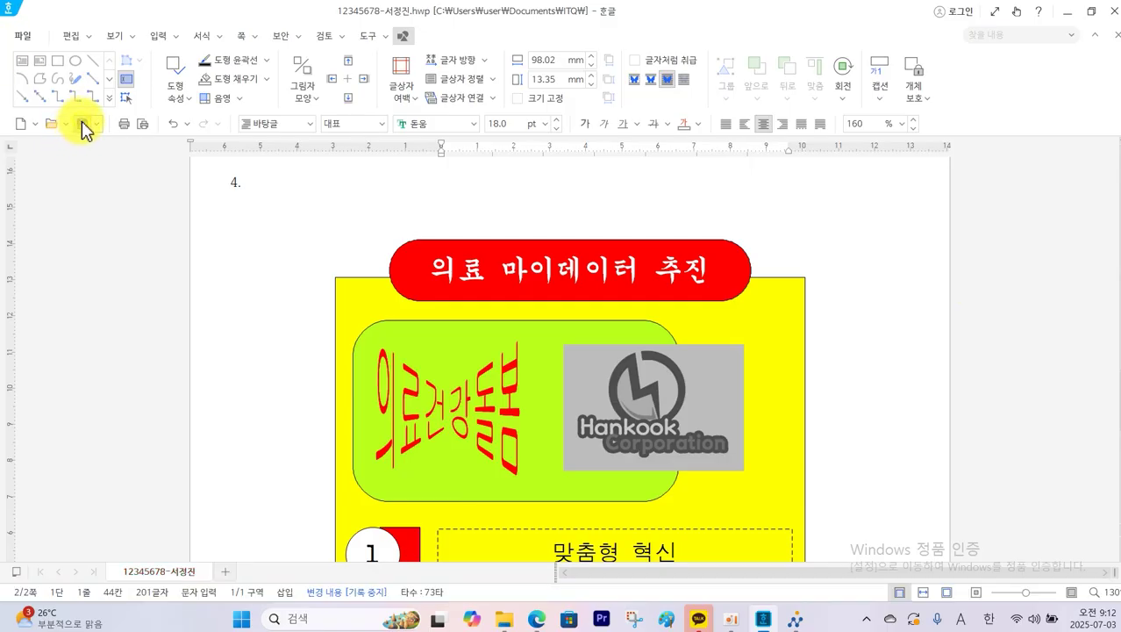
{"action": "left_click", "coordinate": [796, 621]}
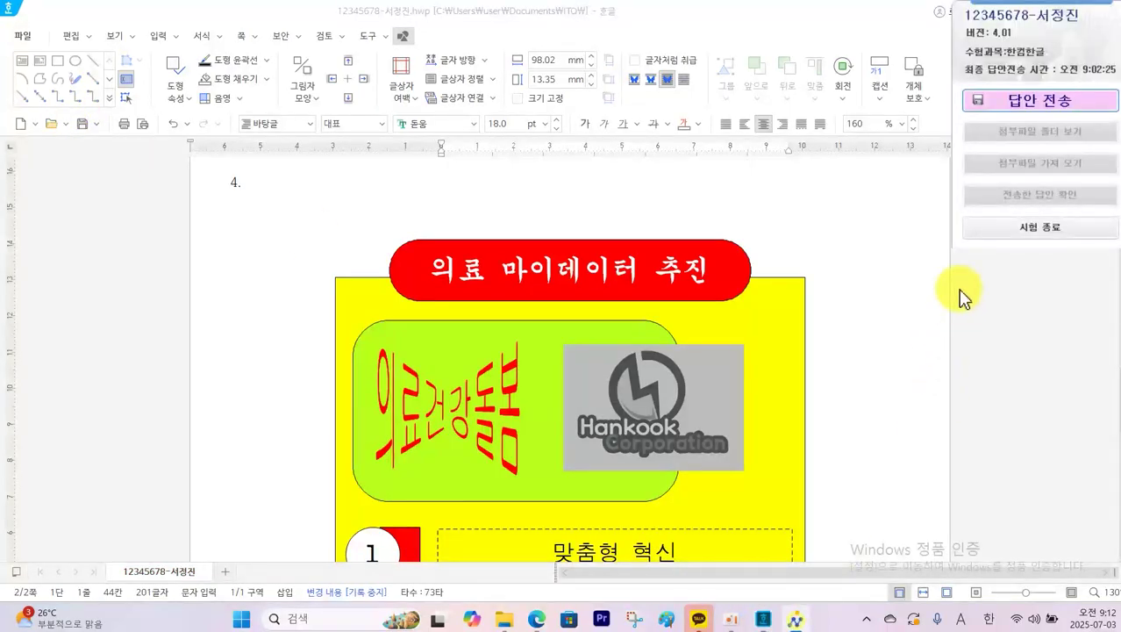
{"action": "left_click", "coordinate": [1000, 102]}
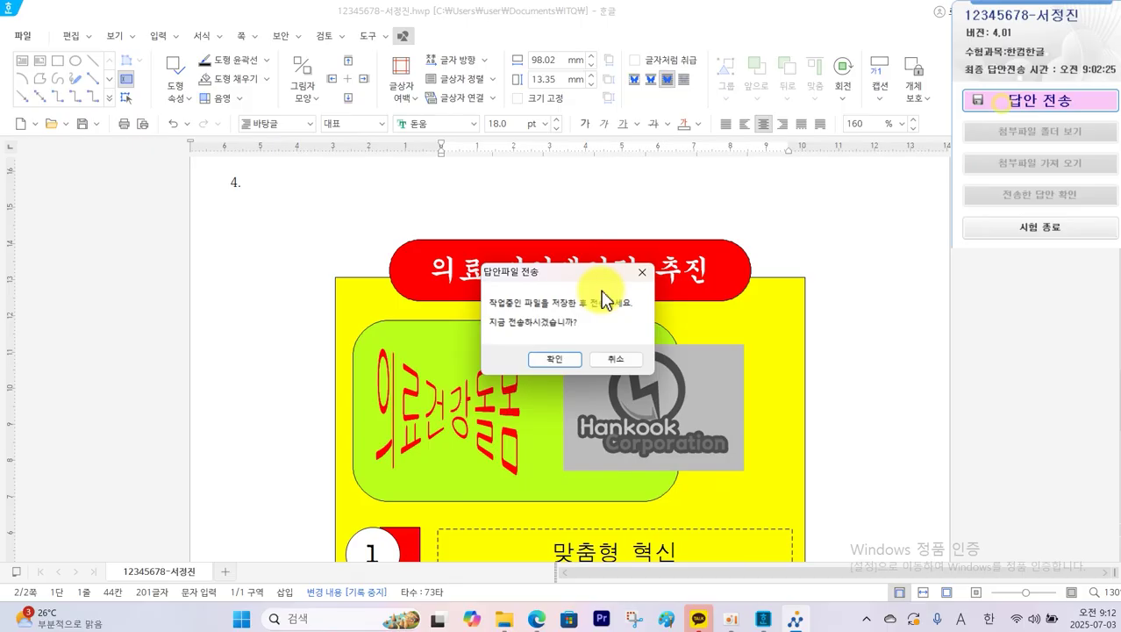
{"action": "left_click", "coordinate": [558, 360]}
{"action": "left_click", "coordinate": [593, 409]}
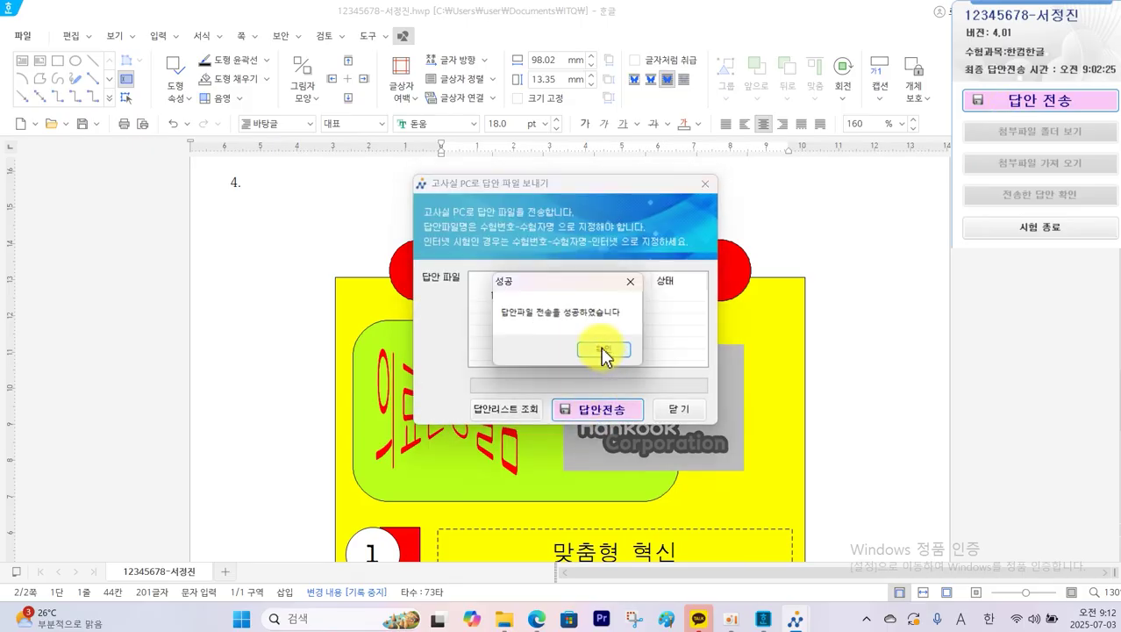
{"action": "left_click", "coordinate": [604, 349]}
{"action": "left_click", "coordinate": [676, 409]}
Step: Return to the Hangul document and add blank lines from the question 4 page down to the start of page 3
{"action": "scroll", "coordinate": [202, 452], "scroll_direction": "down", "scroll_amount": 3}
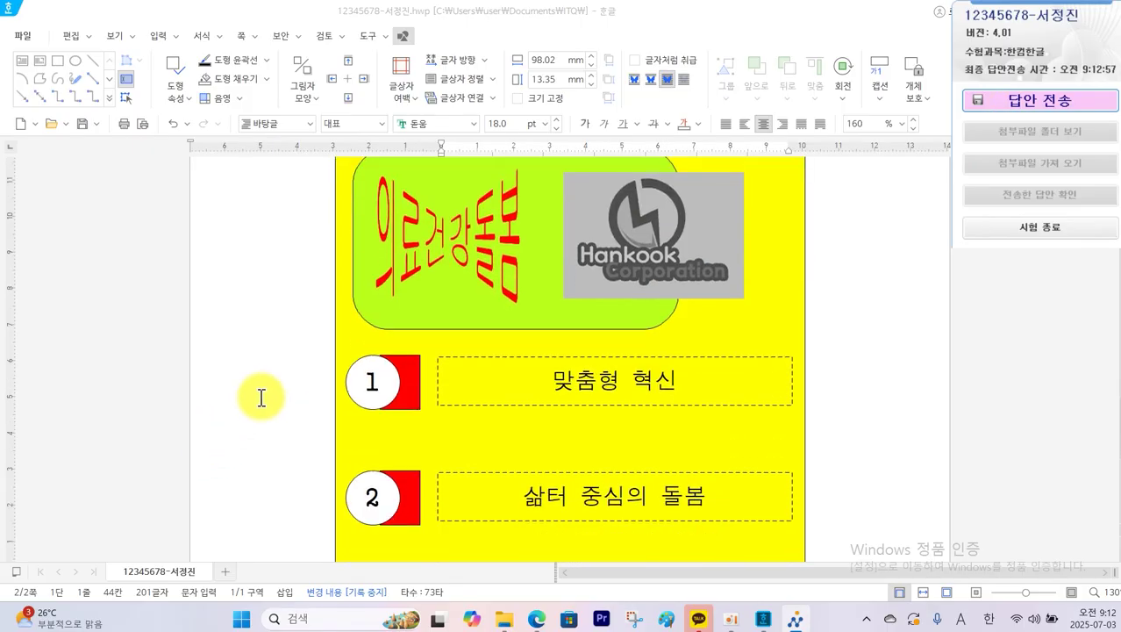
{"action": "left_click", "coordinate": [264, 391]}
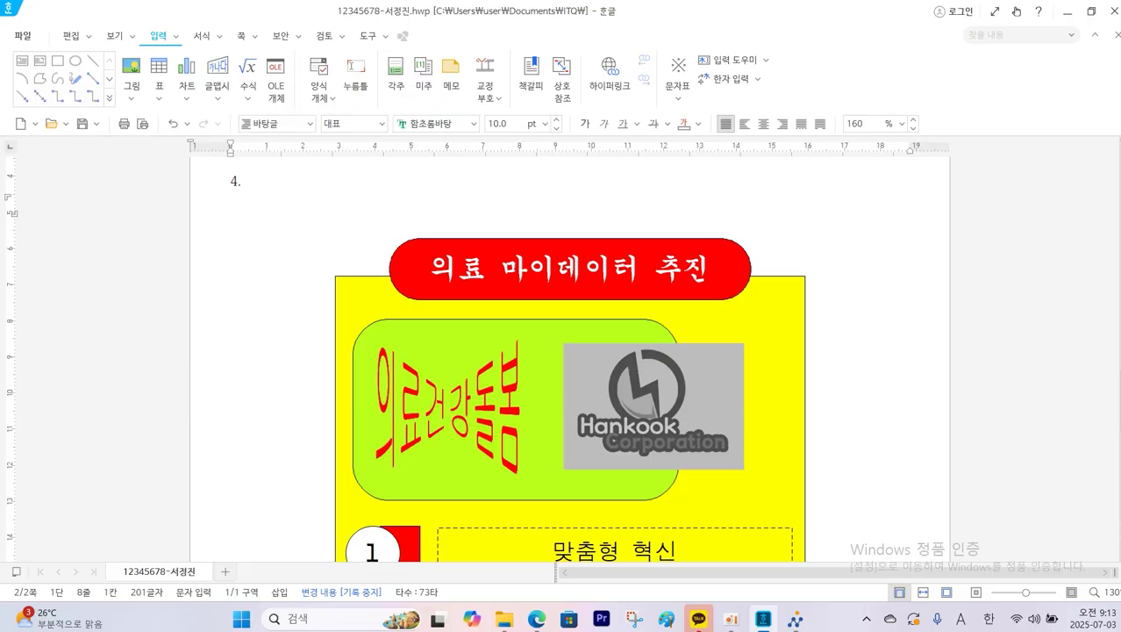
{"action": "key", "text": "Return"}
{"action": "key", "text": "Return"}
{"action": "key", "text": "Return"}
{"action": "key", "text": "Return"}
{"action": "key", "text": "Return"}
{"action": "key", "text": "Return"}
{"action": "key", "text": "Return"}
{"action": "key", "text": "Return"}
{"action": "key", "text": "Return"}
{"action": "key", "text": "Return"}
{"action": "key", "text": "Return"}
{"action": "key", "text": "Return"}
{"action": "key", "text": "Return"}
{"action": "key", "text": "Return"}
{"action": "key", "text": "Return"}
{"action": "key", "text": "Return"}
{"action": "key", "text": "Return"}
{"action": "key", "text": "Return"}
{"action": "key", "text": "Return"}
{"action": "key", "text": "Return"}
{"action": "key", "text": "Return"}
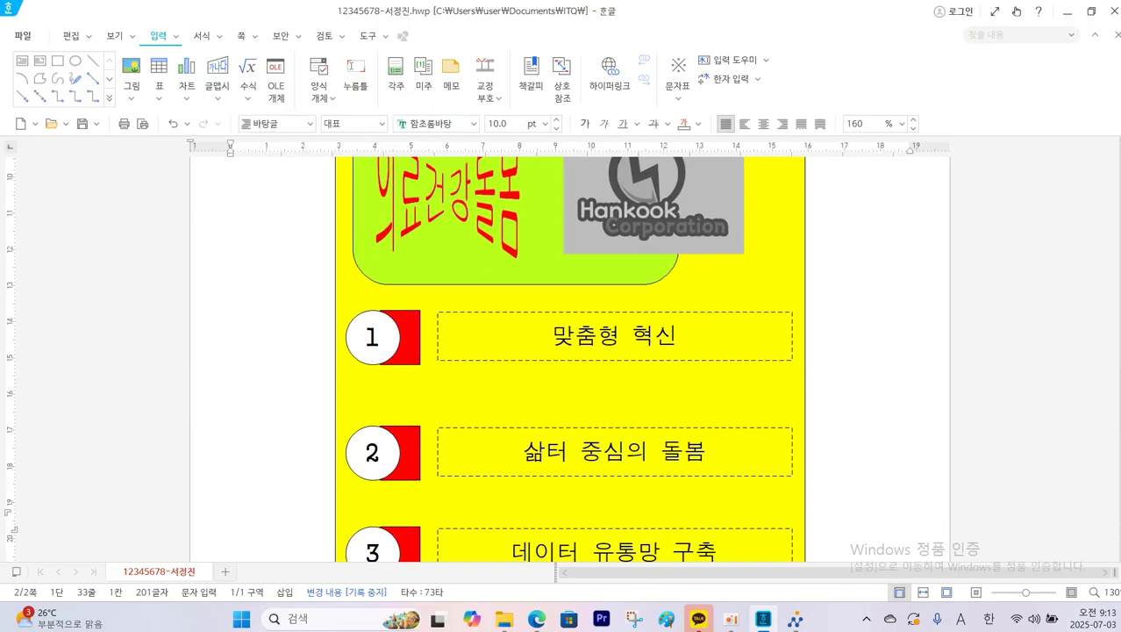
{"action": "key", "text": "Return"}
{"action": "key", "text": "Return"}
{"action": "key", "text": "Return"}
{"action": "key", "text": "Return"}
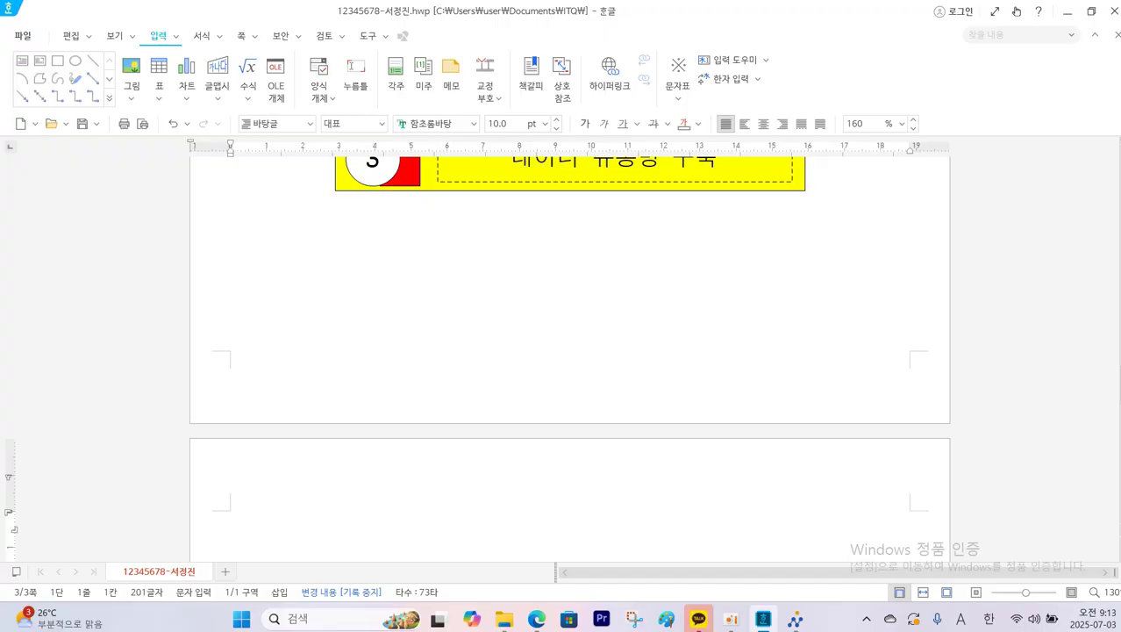
Step: Switch to the exam PDF and look over the header, title, body and picture requirements of the 문서작성 능력평가 page
{"action": "key", "text": "alt+Tab"}
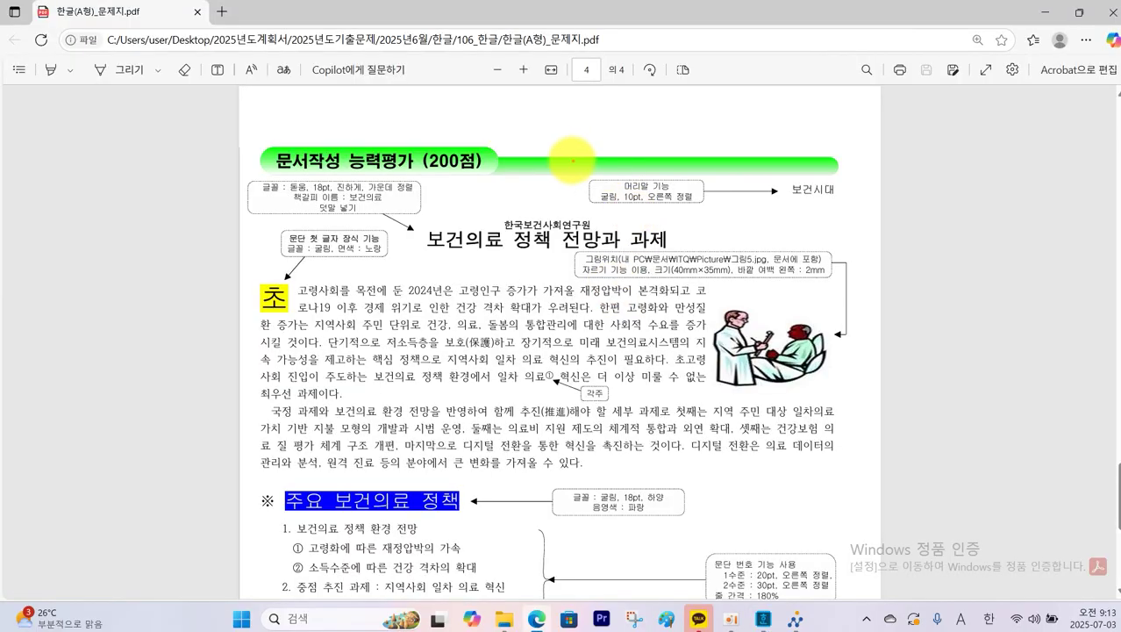
{"action": "mouse_move", "coordinate": [567, 163]}
{"action": "left_mouse_down"}
{"action": "mouse_move", "coordinate": [688, 217]}
{"action": "mouse_move", "coordinate": [835, 205]}
{"action": "left_mouse_up"}
{"action": "mouse_move", "coordinate": [424, 206]}
{"action": "left_mouse_down"}
{"action": "mouse_move", "coordinate": [570, 247]}
{"action": "mouse_move", "coordinate": [656, 254]}
{"action": "left_mouse_up"}
{"action": "left_click_drag", "start_coordinate": [545, 302], "coordinate": [592, 302]}
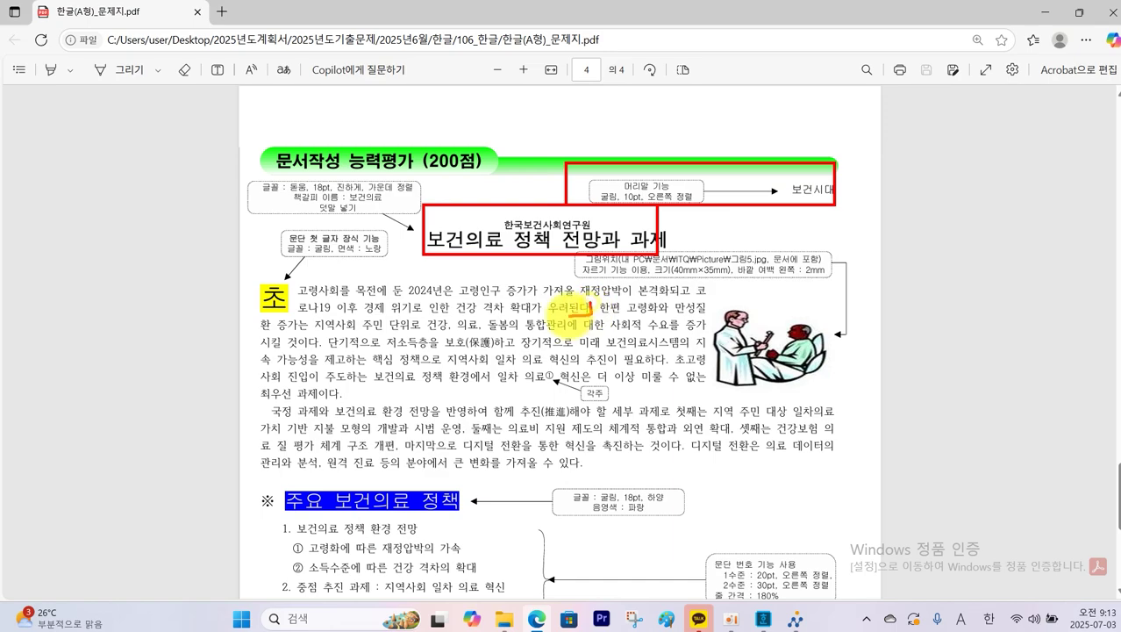
{"action": "mouse_move", "coordinate": [737, 315]}
{"action": "left_mouse_down"}
{"action": "mouse_move", "coordinate": [794, 373]}
{"action": "mouse_move", "coordinate": [760, 381]}
{"action": "left_mouse_up"}
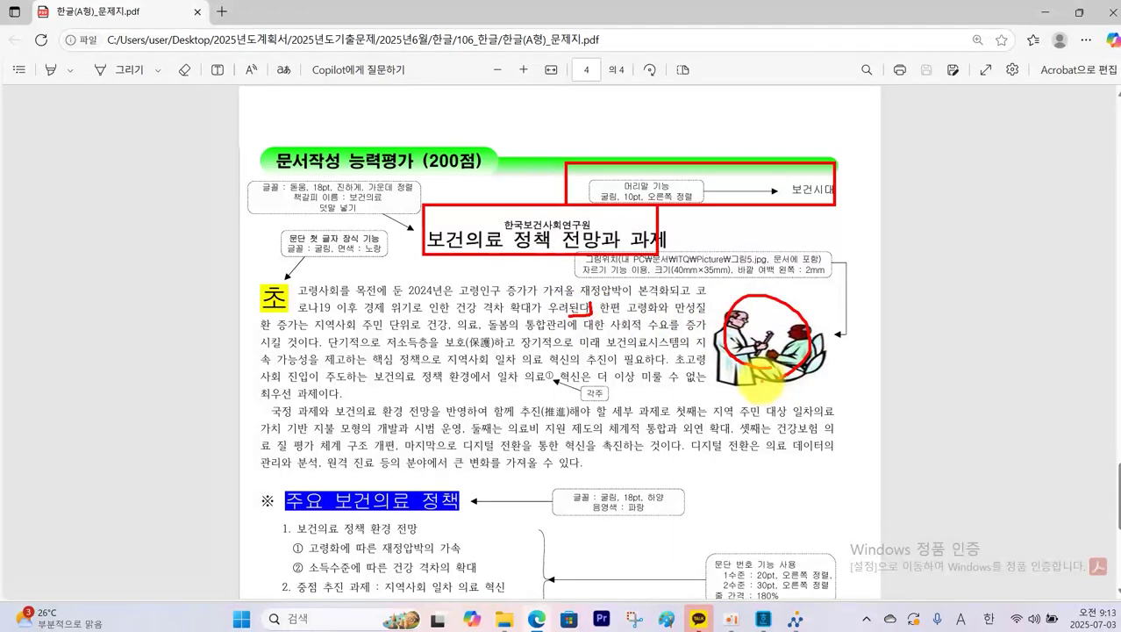
{"action": "key", "text": "Escape"}
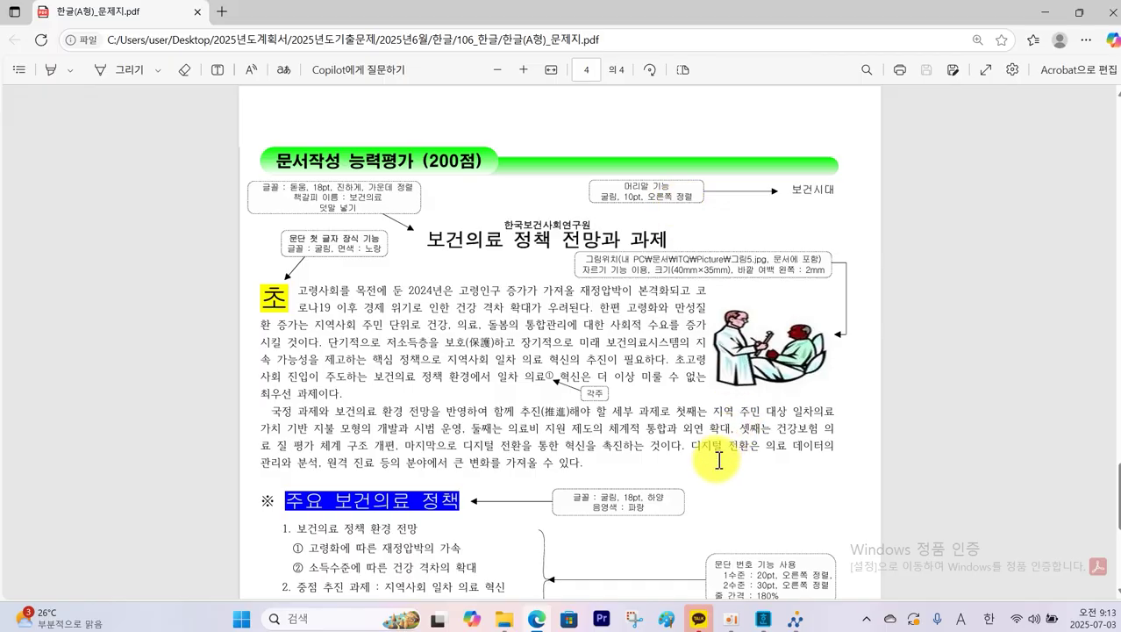
Step: Switch back to the Hangul document and create a header for both pages (양쪽) without changing the page layout
{"action": "left_click", "coordinate": [762, 618]}
{"action": "left_click", "coordinate": [239, 38]}
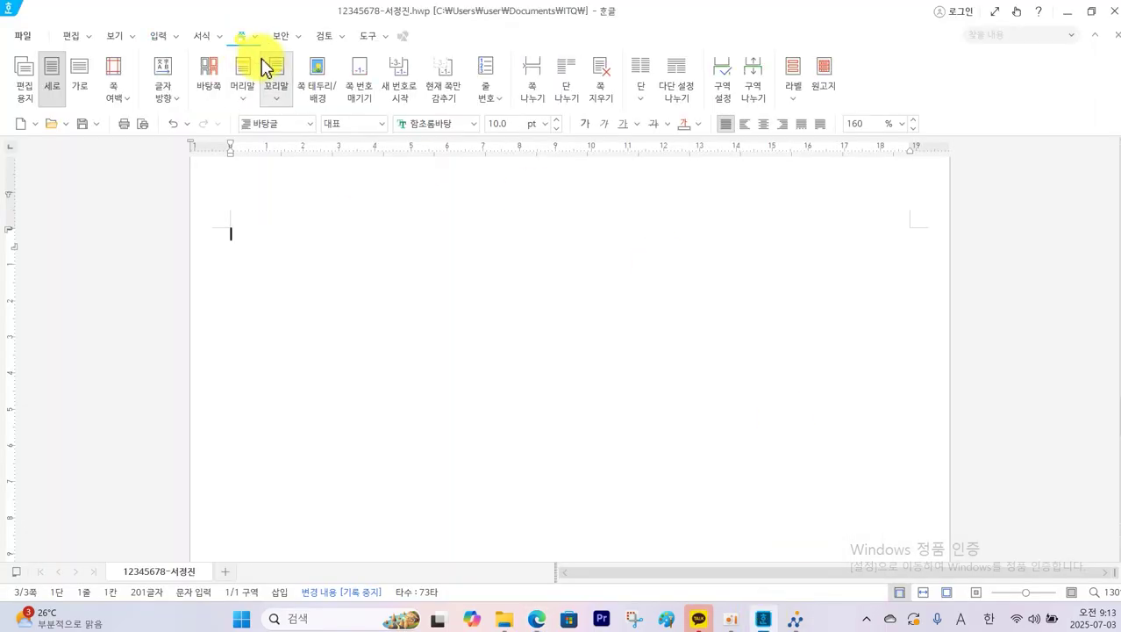
{"action": "left_click", "coordinate": [249, 93]}
{"action": "left_click", "coordinate": [264, 160]}
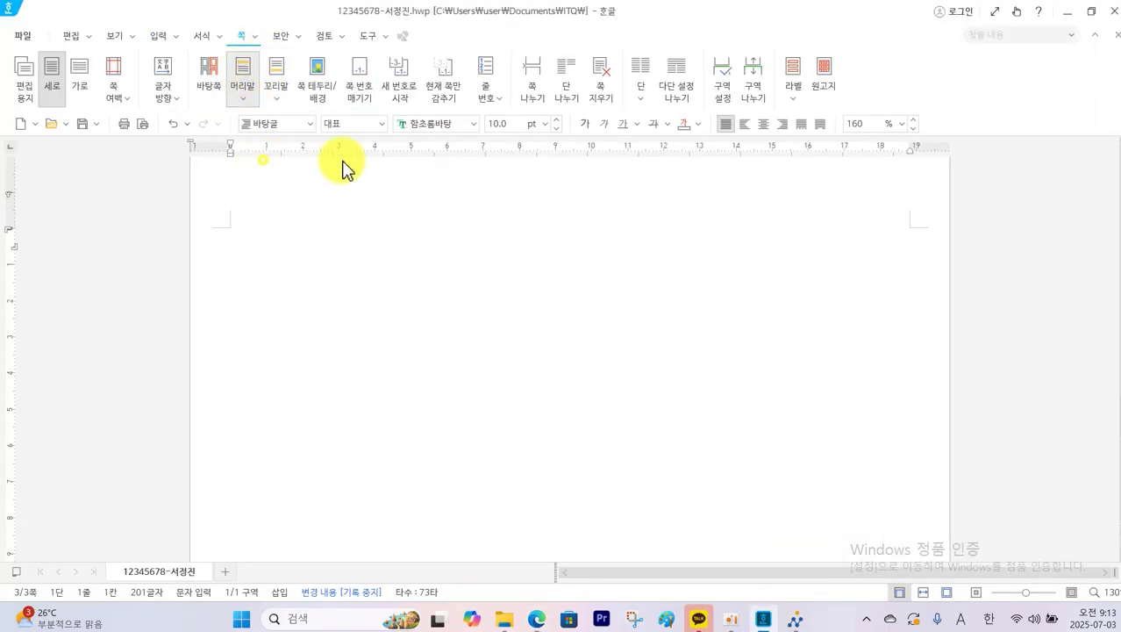
{"action": "left_click", "coordinate": [765, 162]}
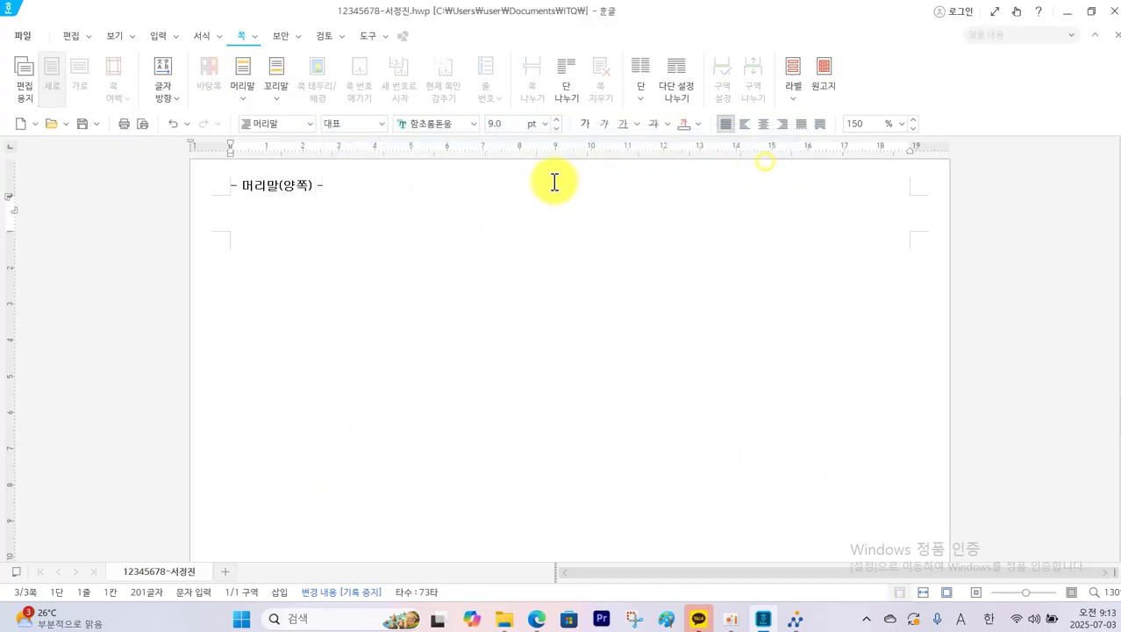
Step: Set the header to right-aligned 굴림 at 10 pt, enter 보건시대 in it and close header editing
{"action": "left_click", "coordinate": [473, 124]}
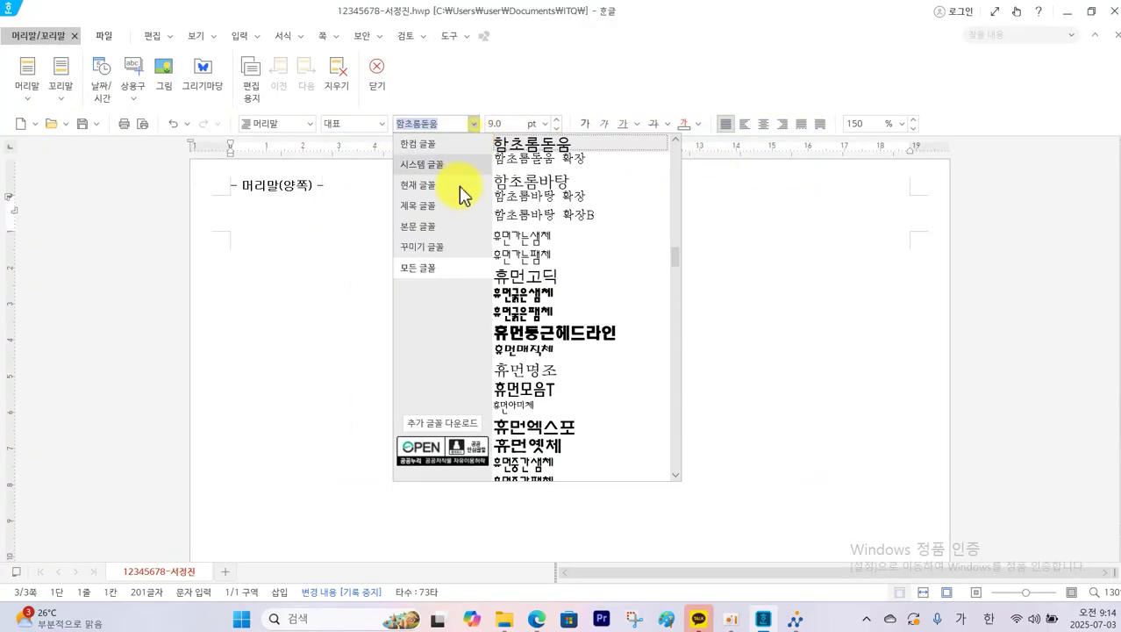
{"action": "left_click", "coordinate": [463, 267]}
{"action": "left_click_drag", "start_coordinate": [676, 267], "coordinate": [681, 163]}
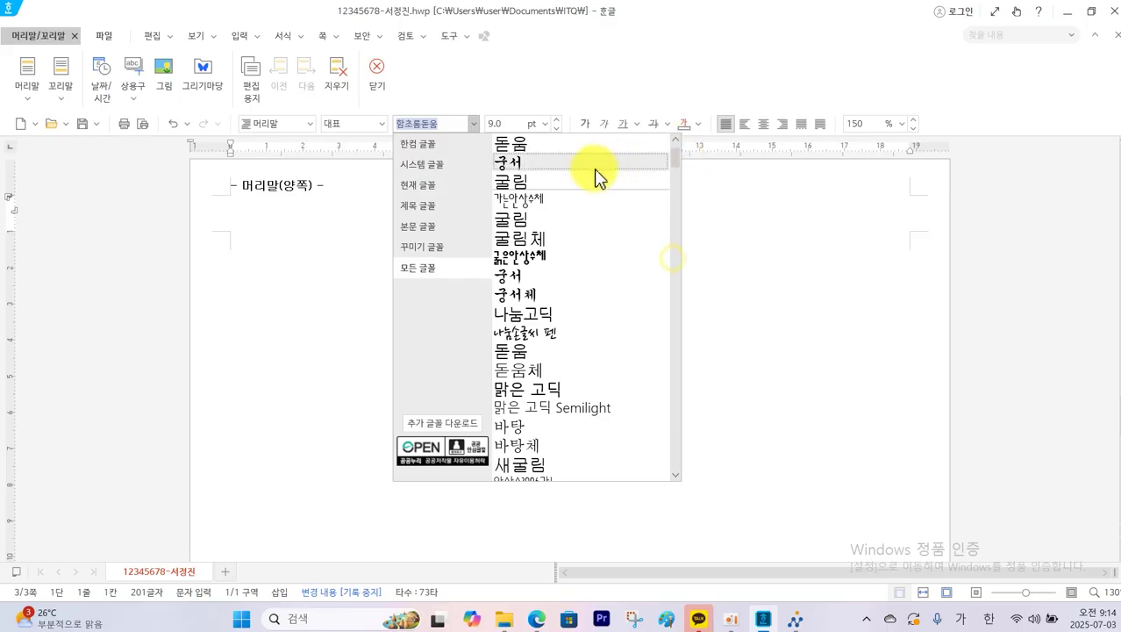
{"action": "left_click", "coordinate": [575, 179]}
{"action": "left_click", "coordinate": [558, 120]}
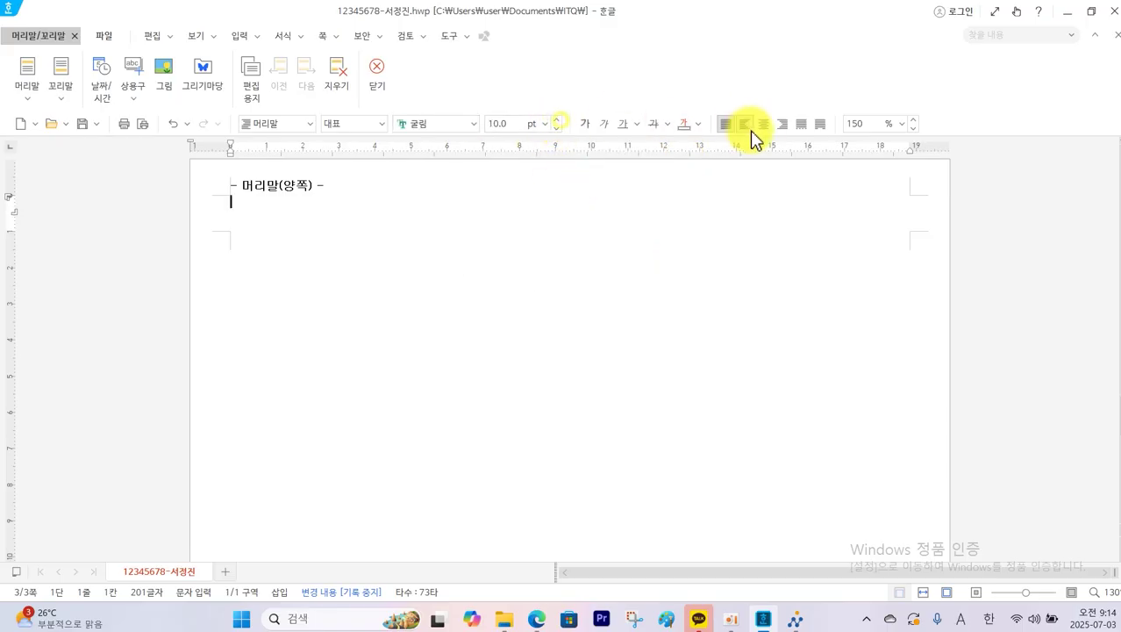
{"action": "left_click", "coordinate": [779, 130]}
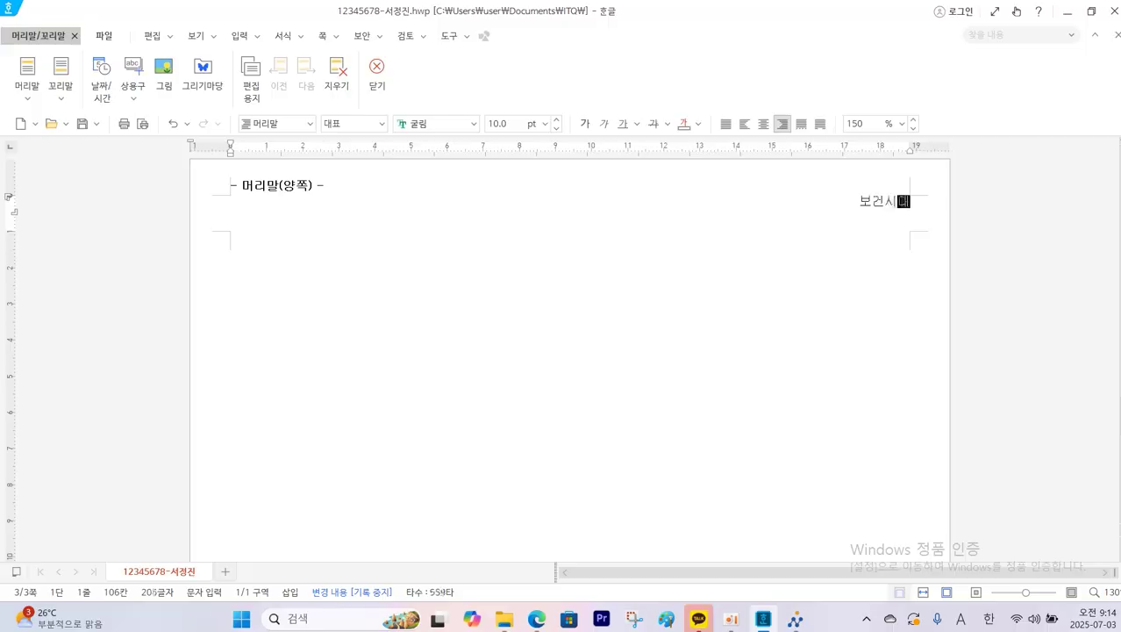
{"action": "left_click", "coordinate": [378, 67]}
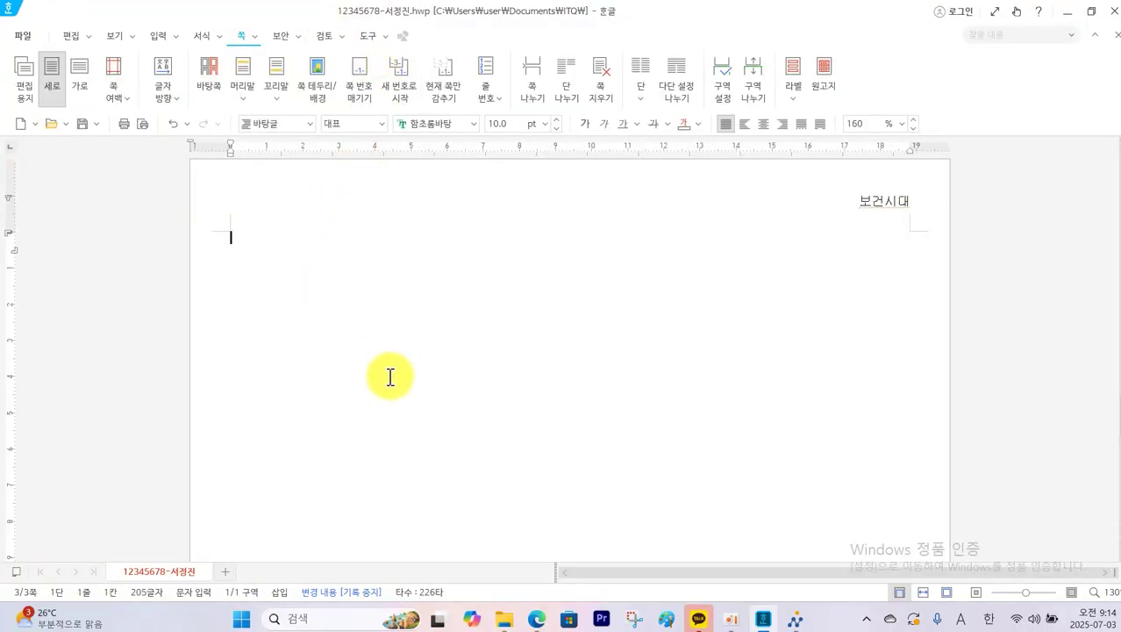
Step: Enter the title 보건의료 정책 전망과 과제 on the first line of page 3
{"action": "type", "text": "복"}
{"action": "type", "text": "건의료 "}
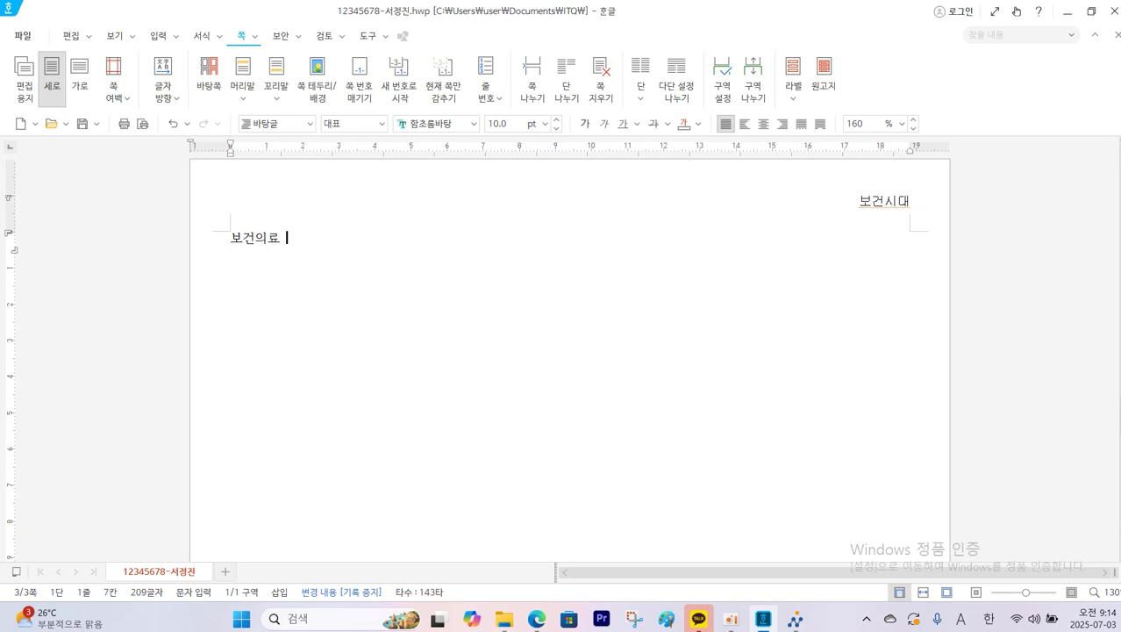
{"action": "type", "text": "저"}
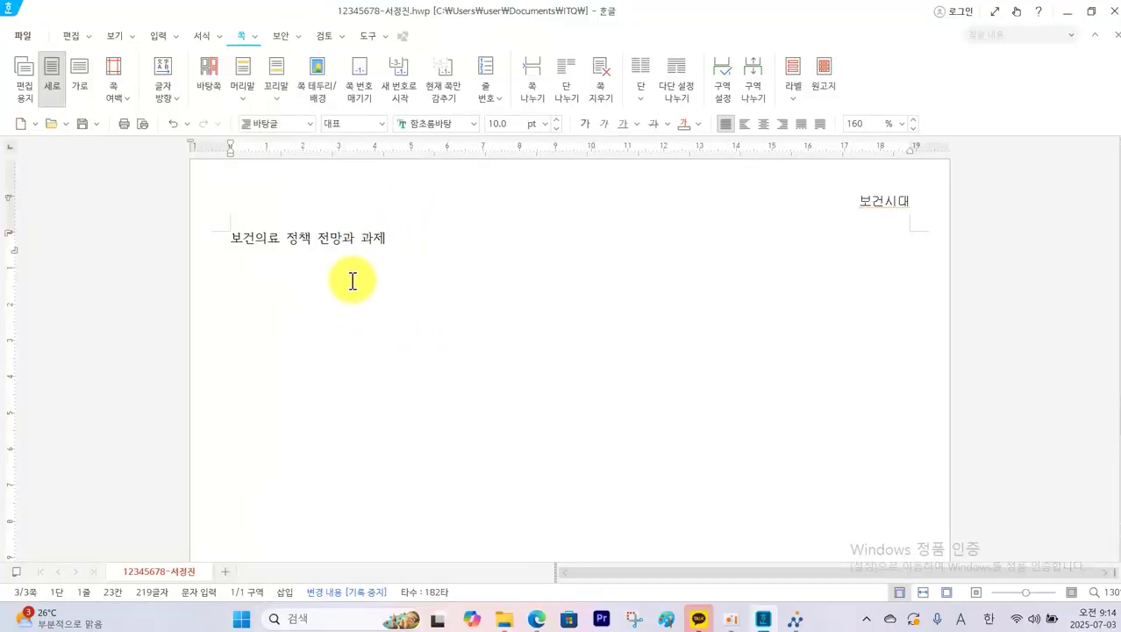
Step: Leave a blank line and enter 초고령사회를 목전에 둔 2024년은 고령인구 증가가 가져올 재정압박이 본격화되고 코로나19 이후 경제위기로 인한 건강 격차 확대가 우려된다
{"action": "key", "text": "Return"}
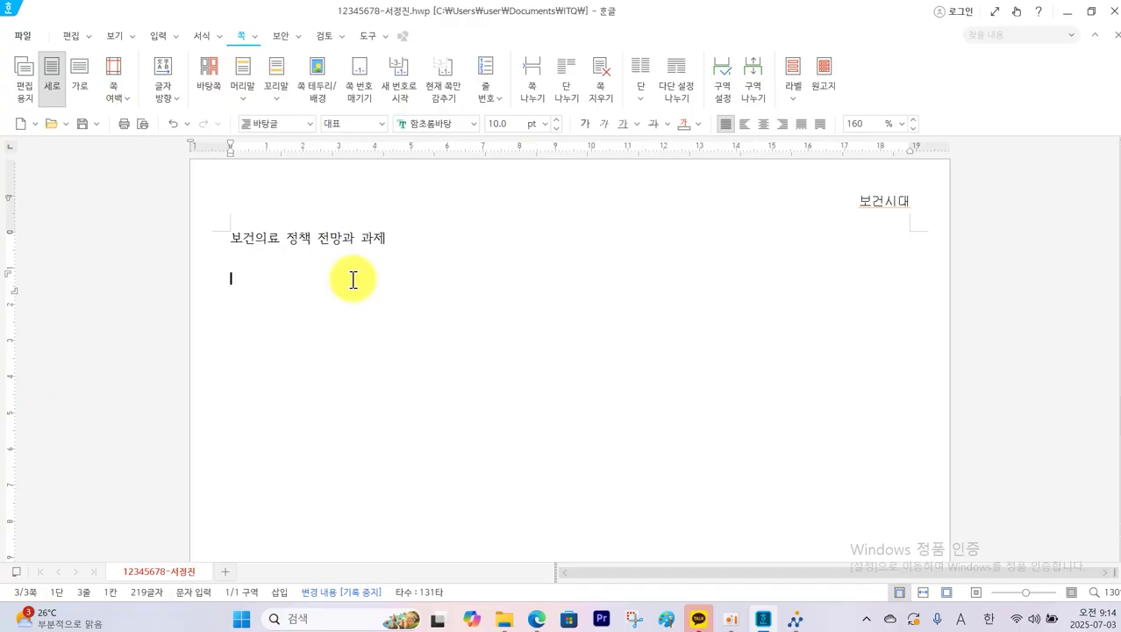
{"action": "type", "text": "초고령사회를 목전에 둔 2024년은 고령인구 증가가 가져올 재정압박이 본격화되고 코로나19 이후 경제위기로 인한 건강 격차 확대가 우려된다."}
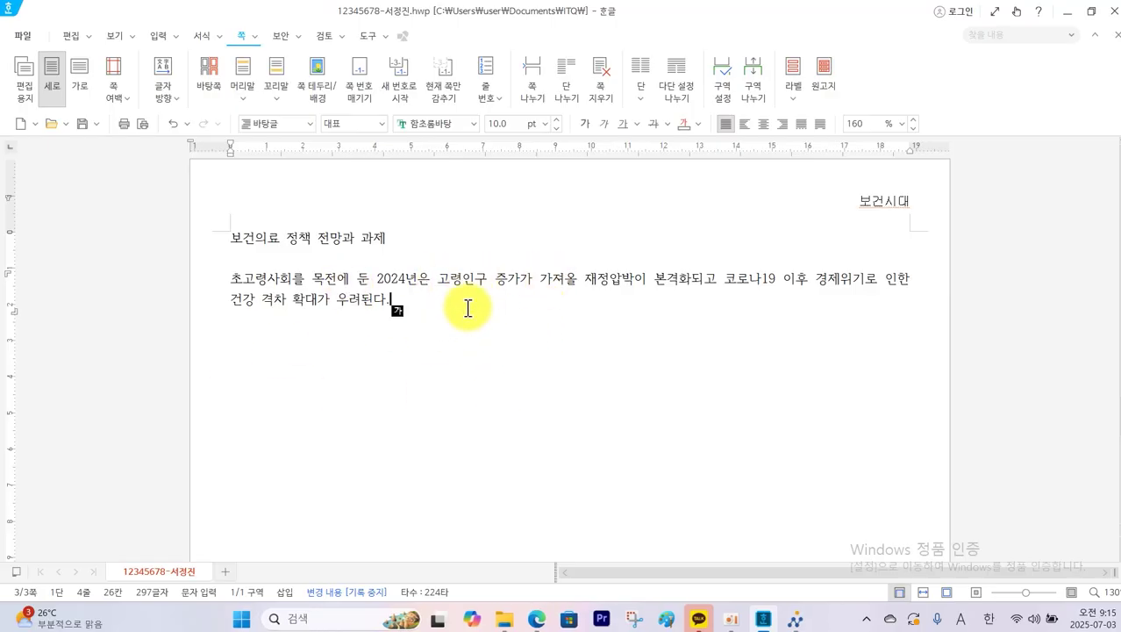
Step: Switch to the exam PDF and check the title's font requirements and the 덧말 text above it
{"action": "left_click", "coordinate": [537, 619]}
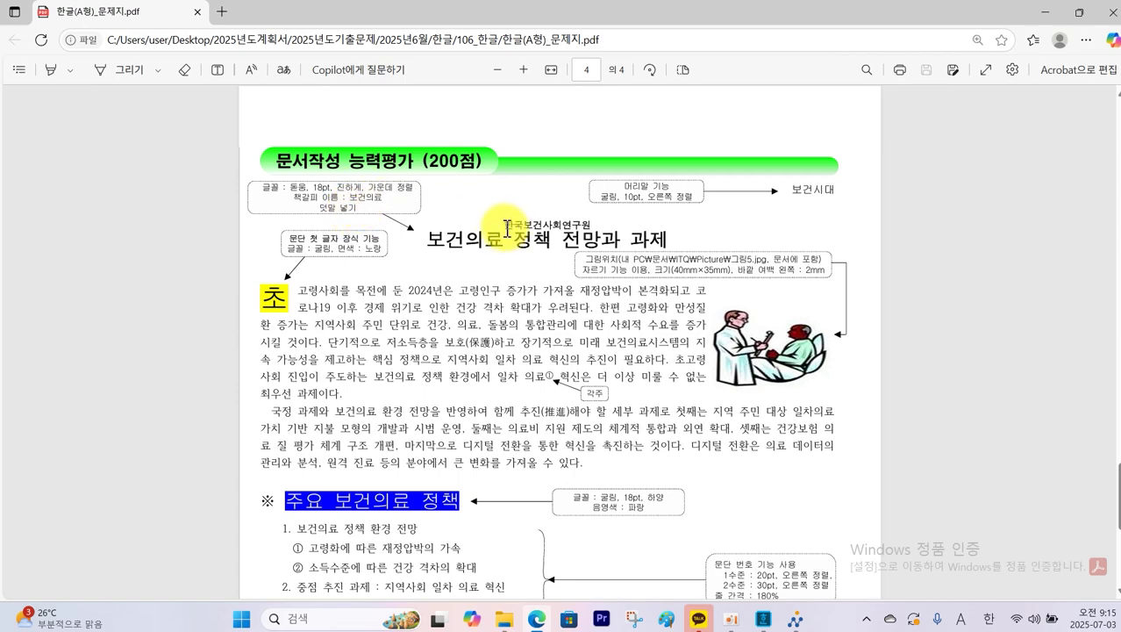
{"action": "left_click_drag", "start_coordinate": [496, 214], "coordinate": [594, 234]}
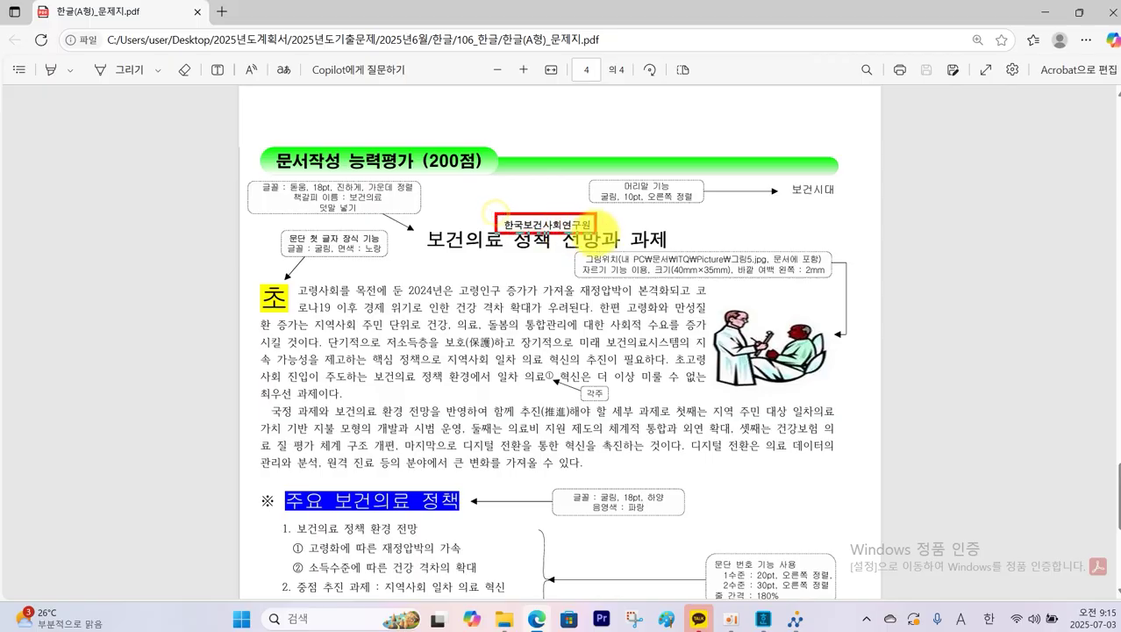
{"action": "key", "text": "Escape"}
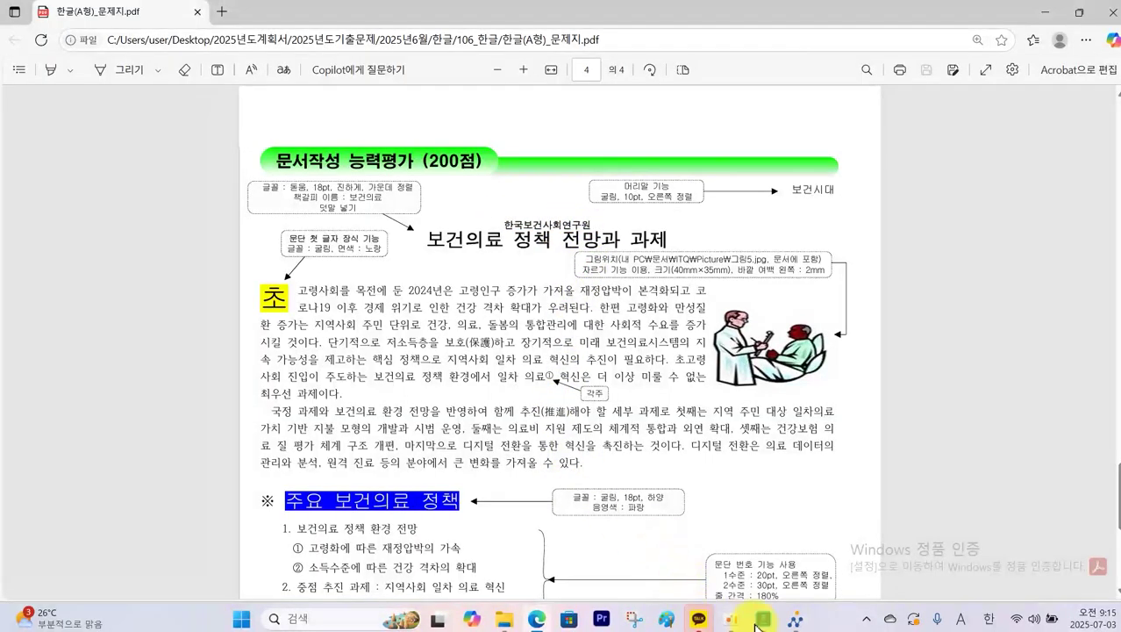
Step: Switch back to the Hangul document and format the title 보건의료 정책 전망과 과제 as bold, centred 돋움 at 18 pt
{"action": "left_click", "coordinate": [745, 619]}
{"action": "left_click_drag", "start_coordinate": [224, 238], "coordinate": [420, 250]}
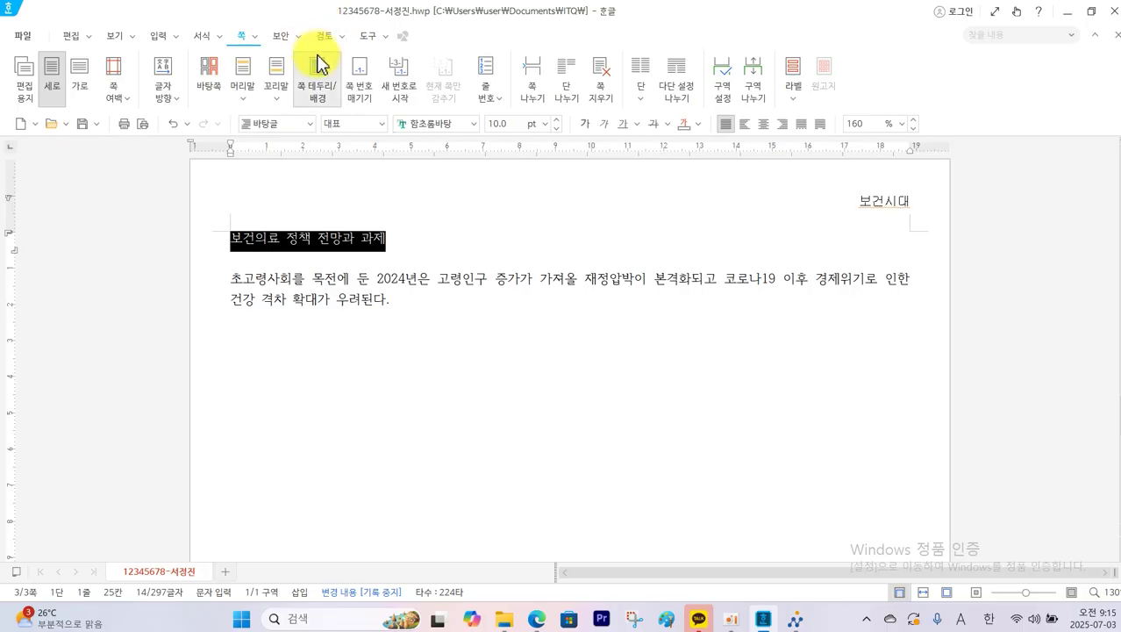
{"action": "left_click", "coordinate": [474, 124]}
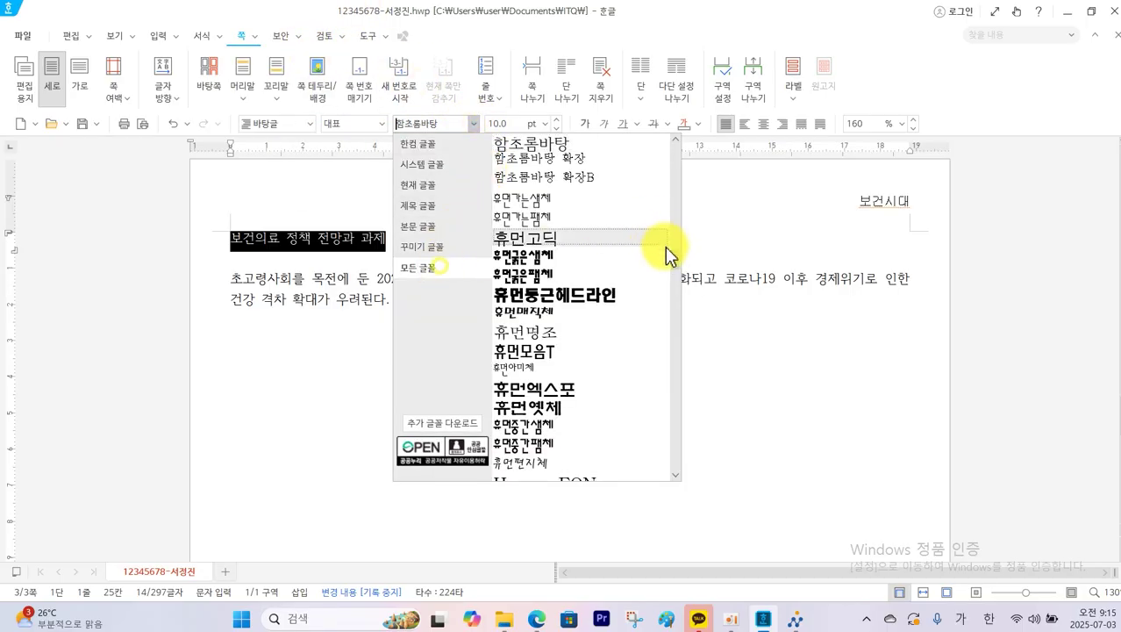
{"action": "left_click_drag", "start_coordinate": [676, 257], "coordinate": [683, 144]}
{"action": "left_click", "coordinate": [560, 165]}
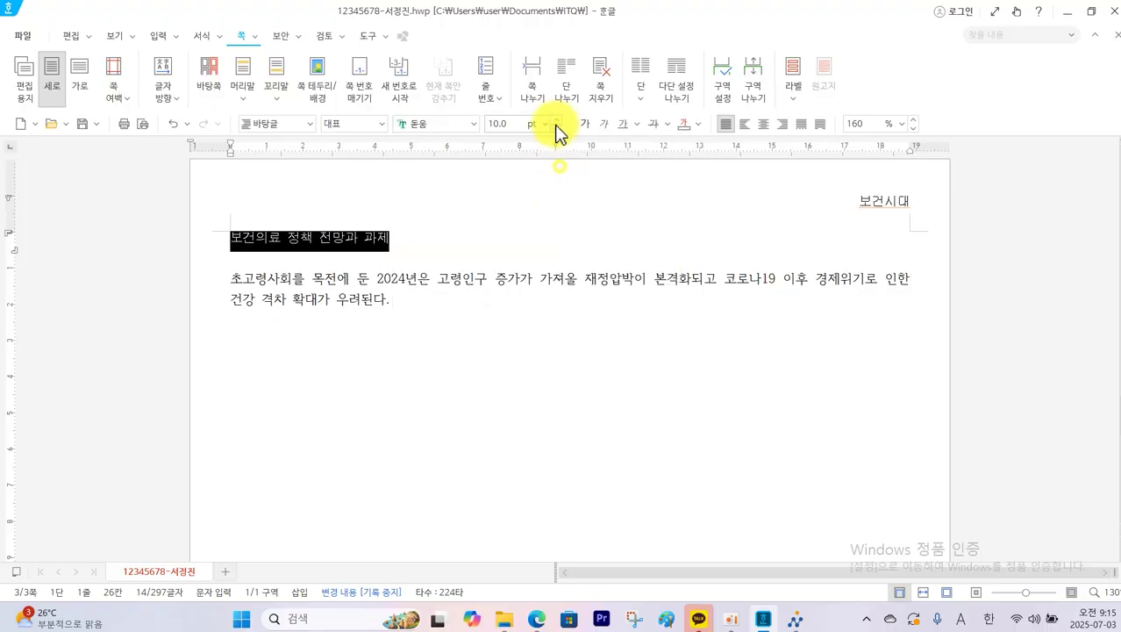
{"action": "left_click", "coordinate": [545, 123]}
{"action": "left_click", "coordinate": [504, 351]}
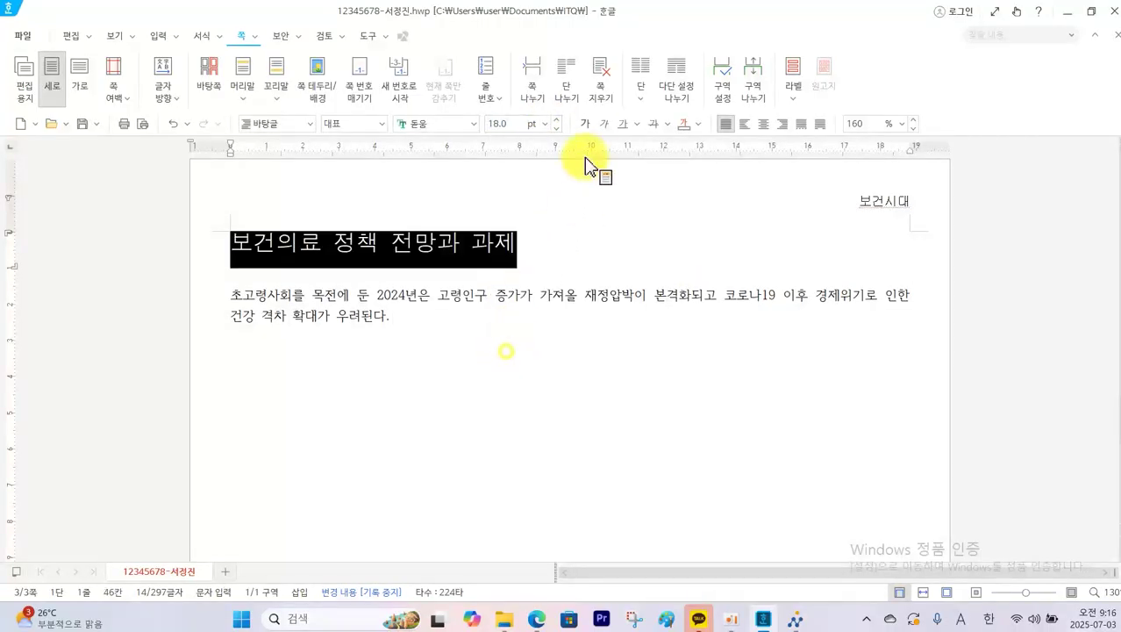
{"action": "left_click", "coordinate": [767, 130]}
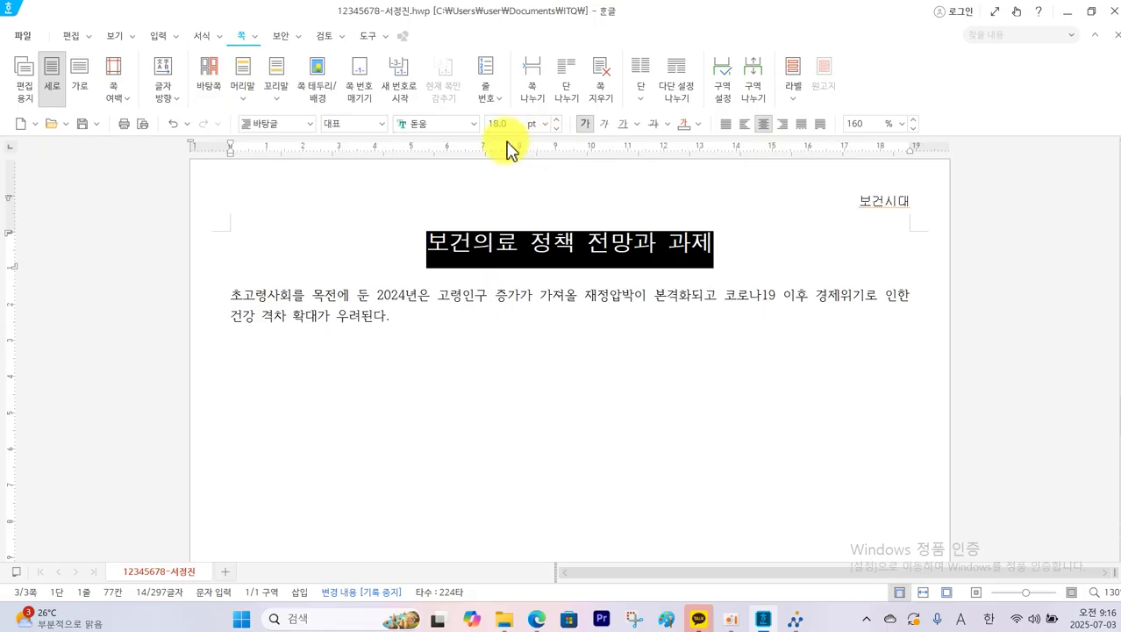
Step: Insert the 덧말 text 한국보건사회연구원 above the title
{"action": "left_click", "coordinate": [176, 44]}
{"action": "left_click", "coordinate": [194, 329]}
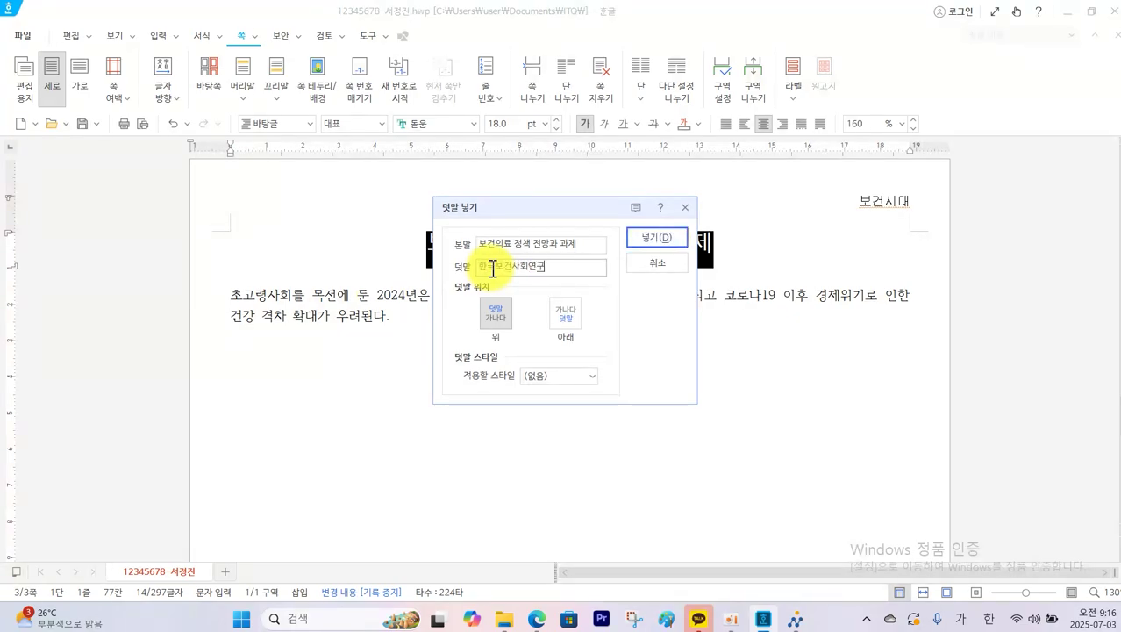
{"action": "type", "text": "한국보건사회연구원"}
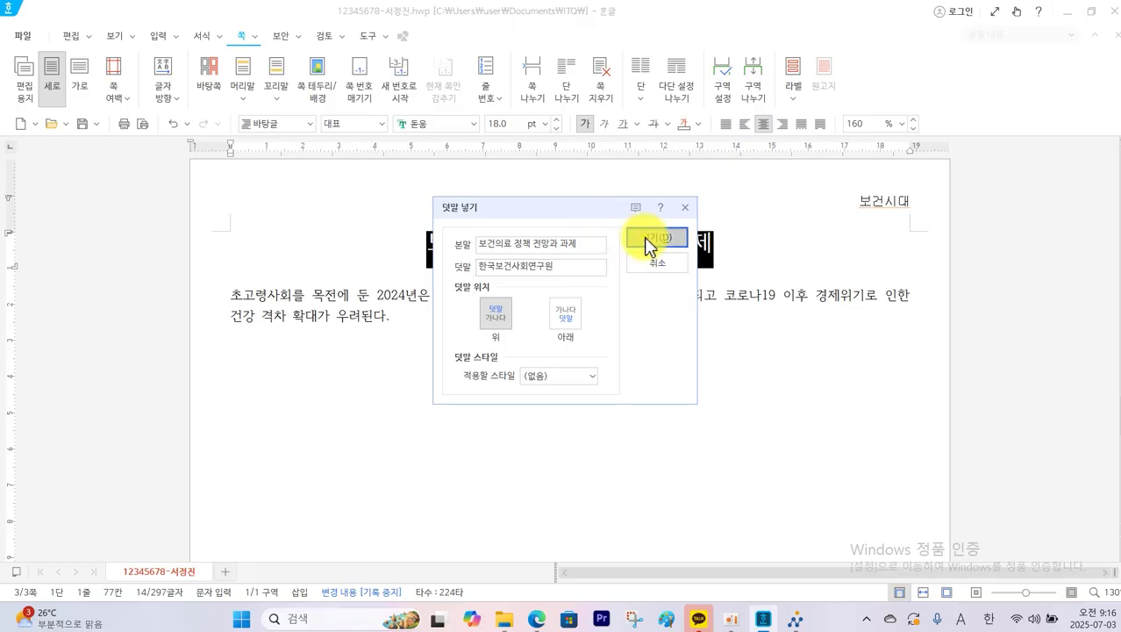
{"action": "left_click", "coordinate": [650, 237]}
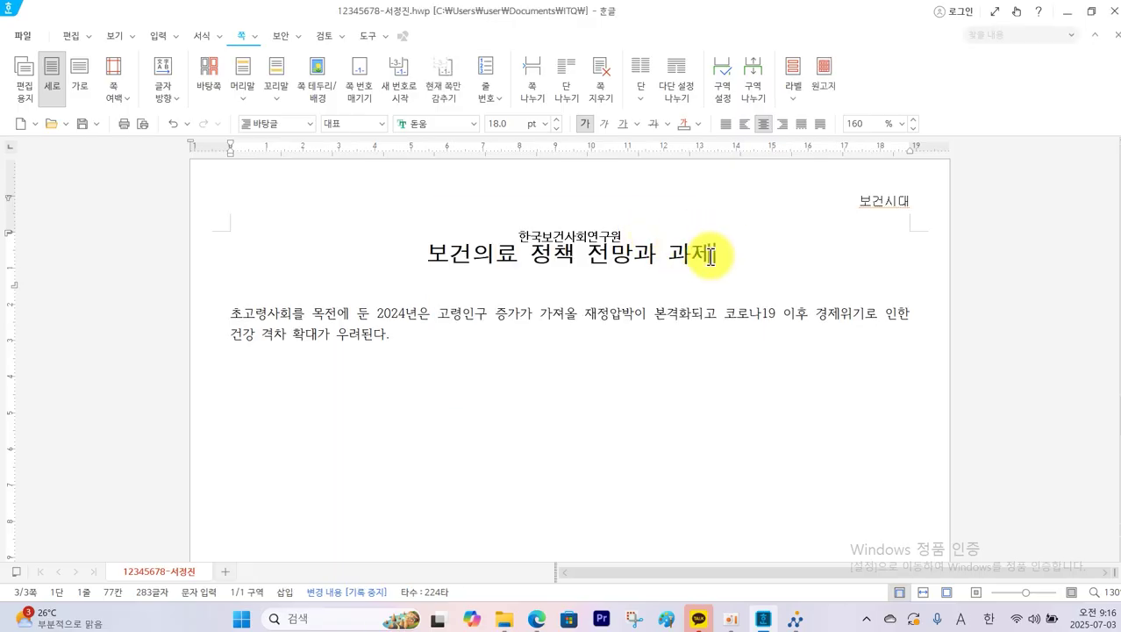
Step: Insert a bookmark named 보건의료 at the end of the title 보건의료 정책 전망과 과제, checking the name in the exam PDF
{"action": "left_click", "coordinate": [156, 39]}
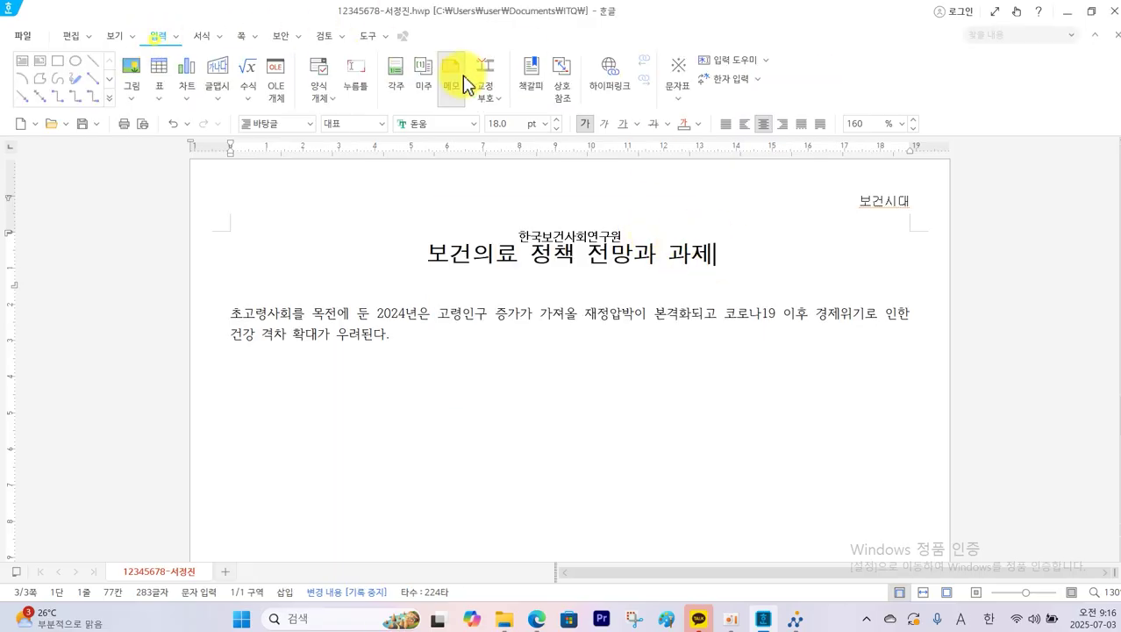
{"action": "left_click", "coordinate": [530, 88]}
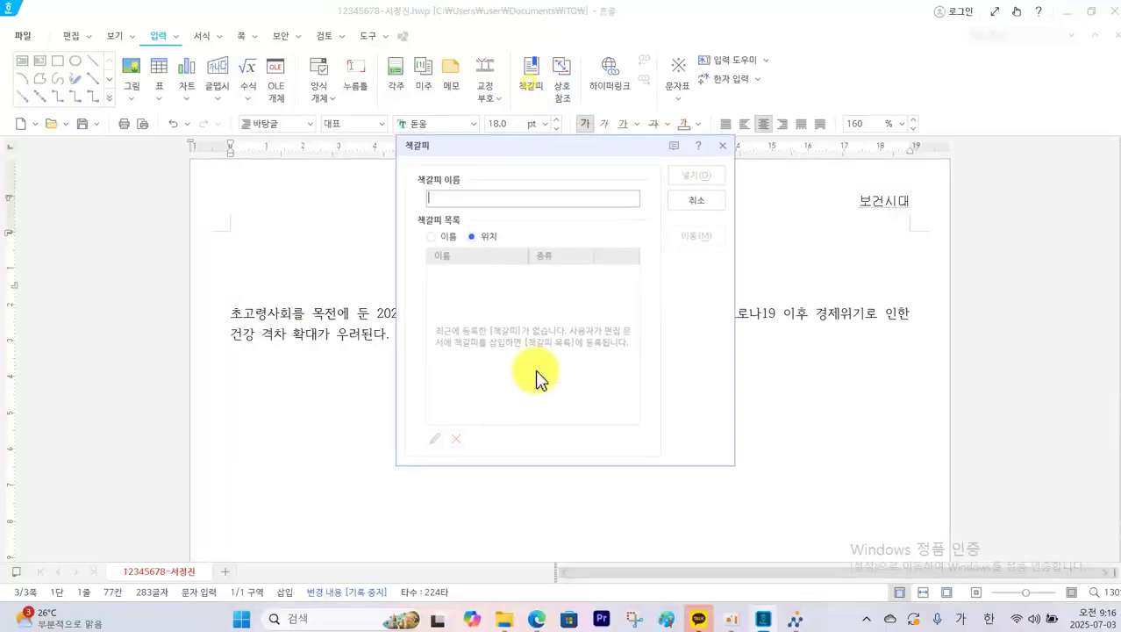
{"action": "mouse_move", "coordinate": [536, 614]}
{"action": "left_click", "coordinate": [531, 539]}
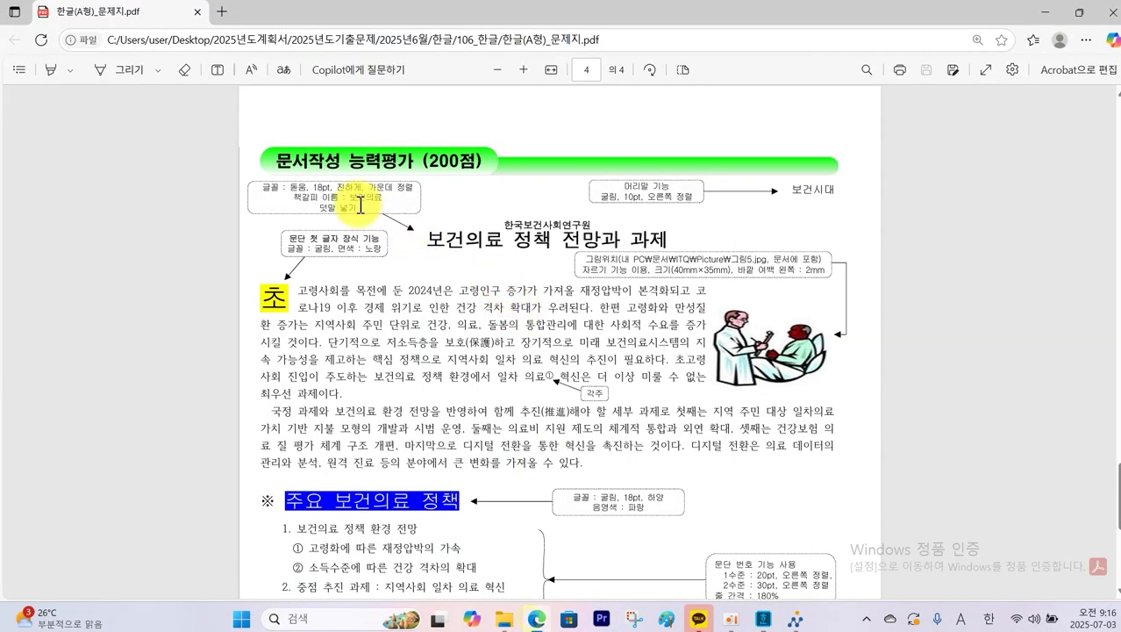
{"action": "left_click", "coordinate": [763, 618]}
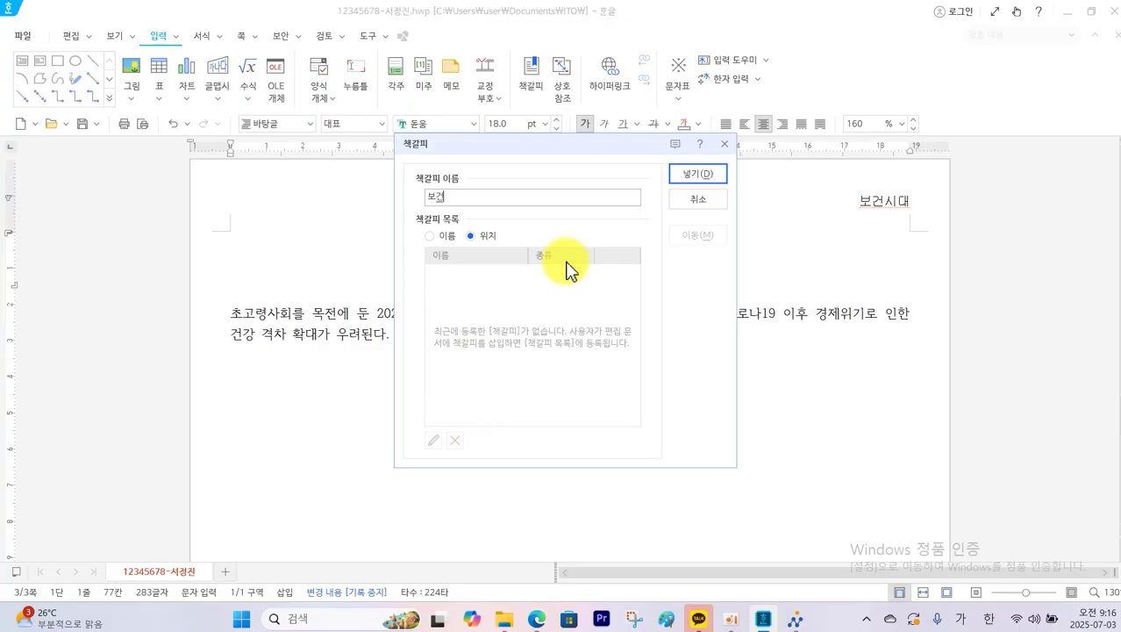
{"action": "left_click", "coordinate": [698, 174]}
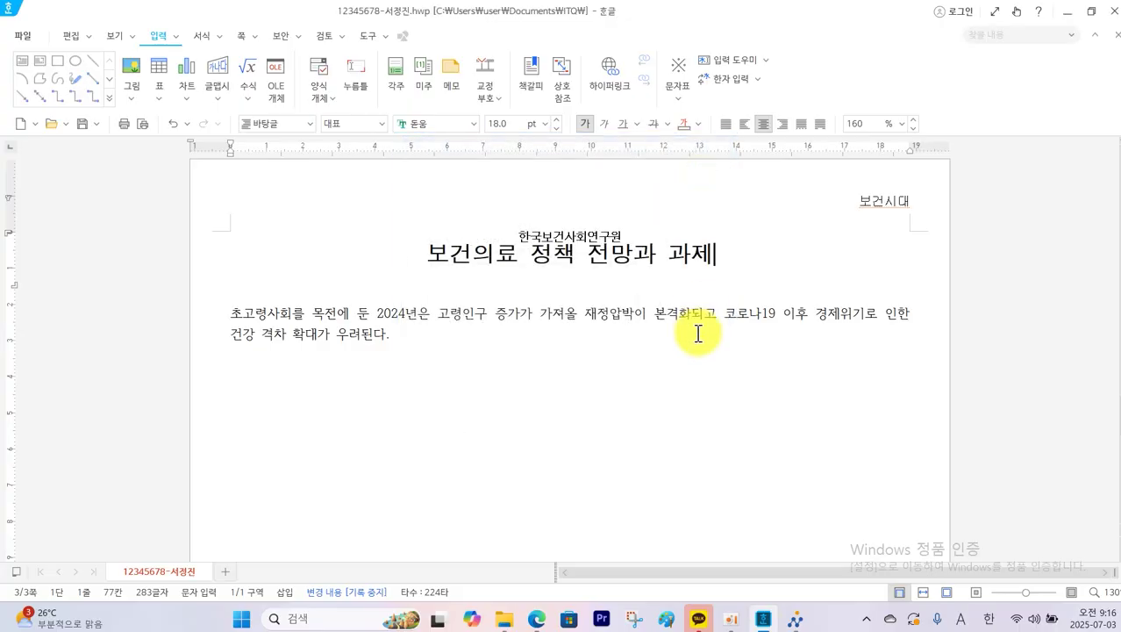
Step: Switch to the exam PDF and check the hyperlink requirement for the logo picture on page 3
{"action": "left_click", "coordinate": [537, 619]}
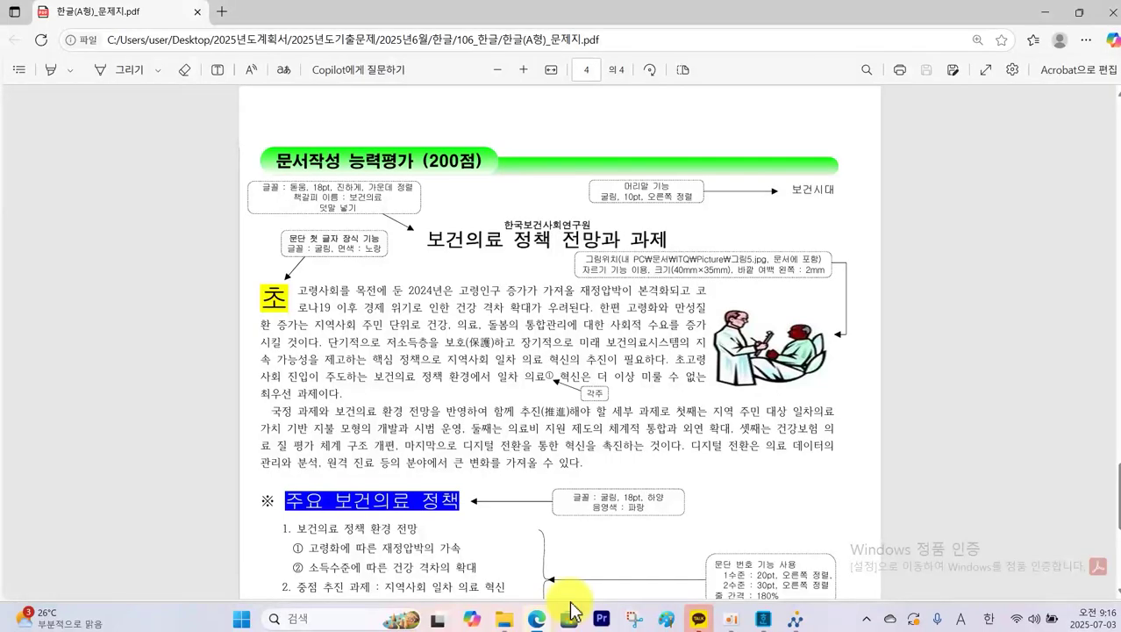
{"action": "scroll", "coordinate": [461, 362], "scroll_direction": "up", "scroll_amount": 10}
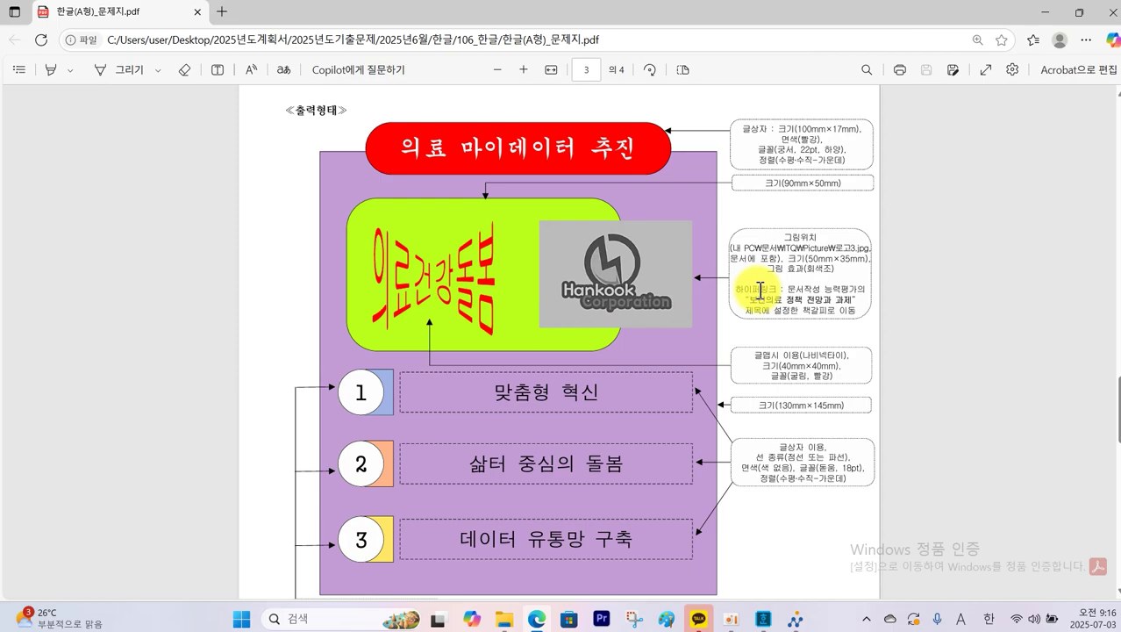
Step: Switch back to the Hangul document, hyperlink the Hankook logo on page 2 to the 보건의료 bookmark, and open the link to test it
{"action": "left_click", "coordinate": [763, 619]}
{"action": "scroll", "coordinate": [684, 367], "scroll_direction": "up", "scroll_amount": 12}
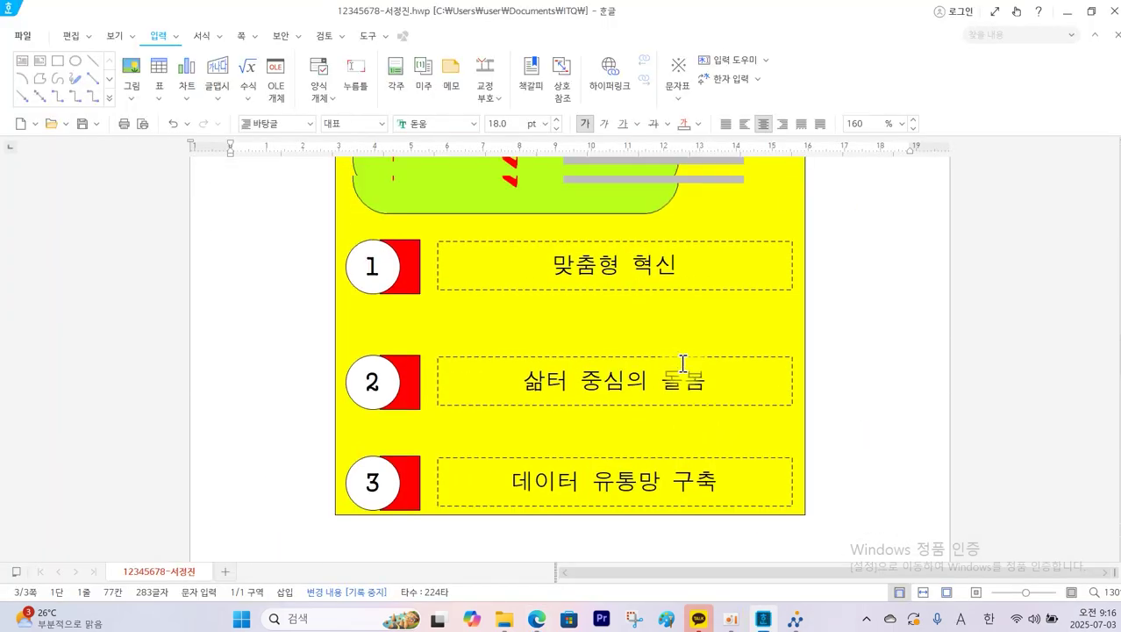
{"action": "left_click", "coordinate": [681, 256]}
{"action": "right_click", "coordinate": [681, 255]}
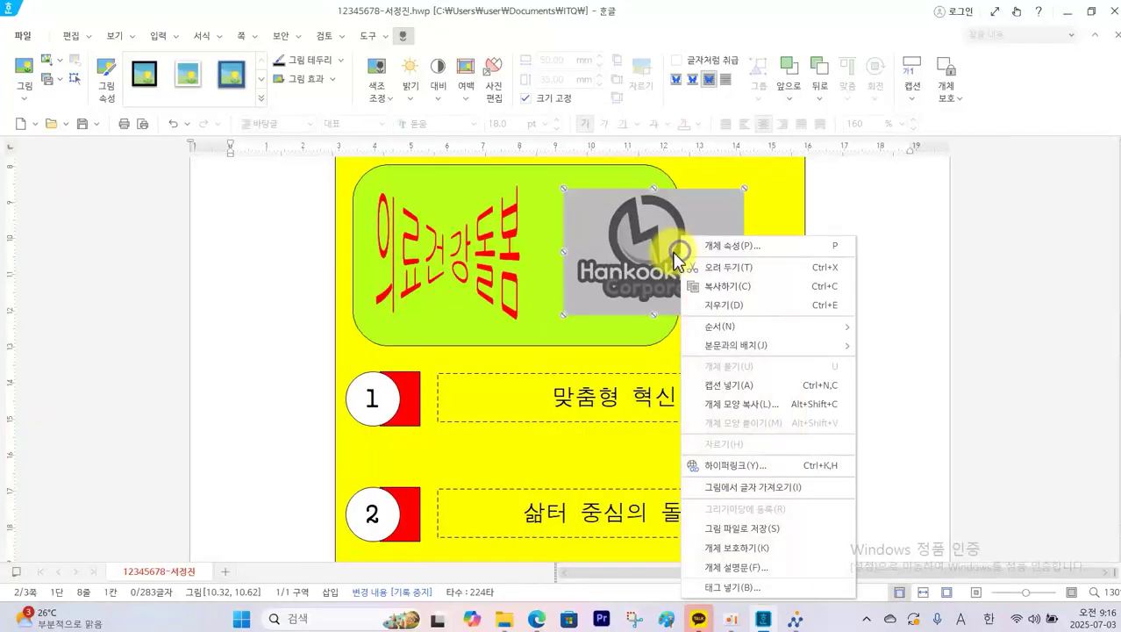
{"action": "left_click", "coordinate": [734, 467]}
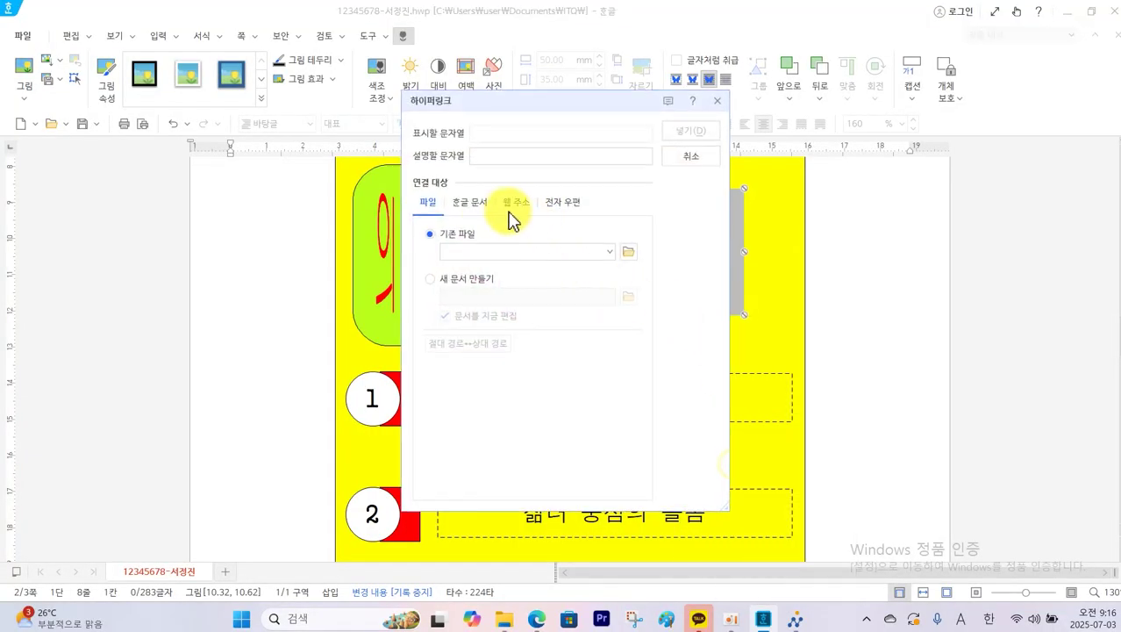
{"action": "left_click", "coordinate": [472, 205]}
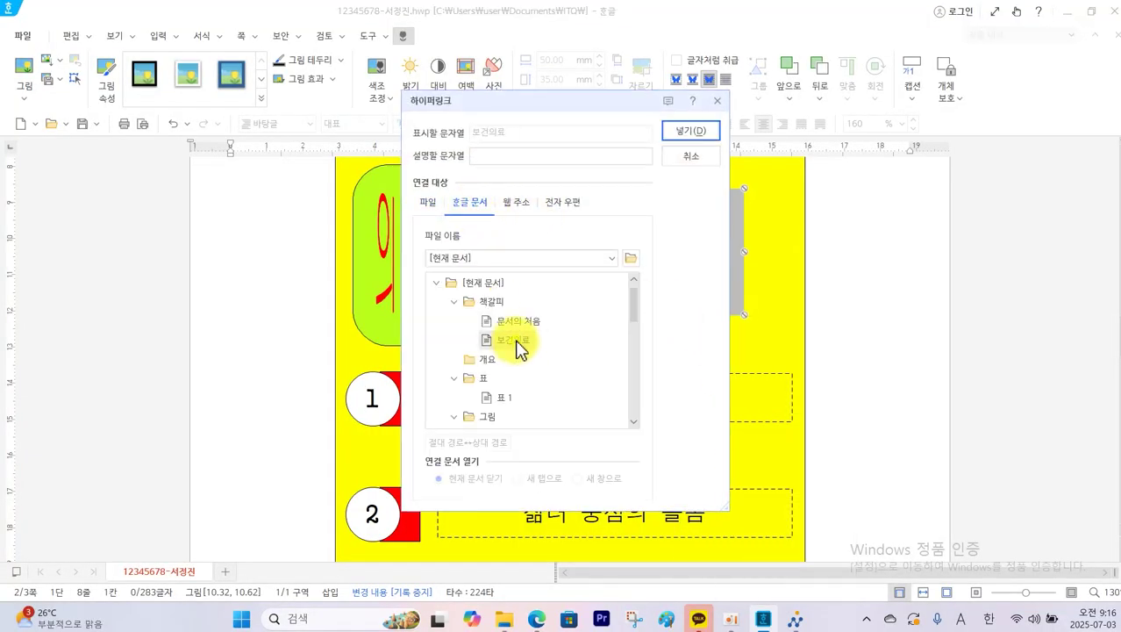
{"action": "left_click", "coordinate": [678, 133]}
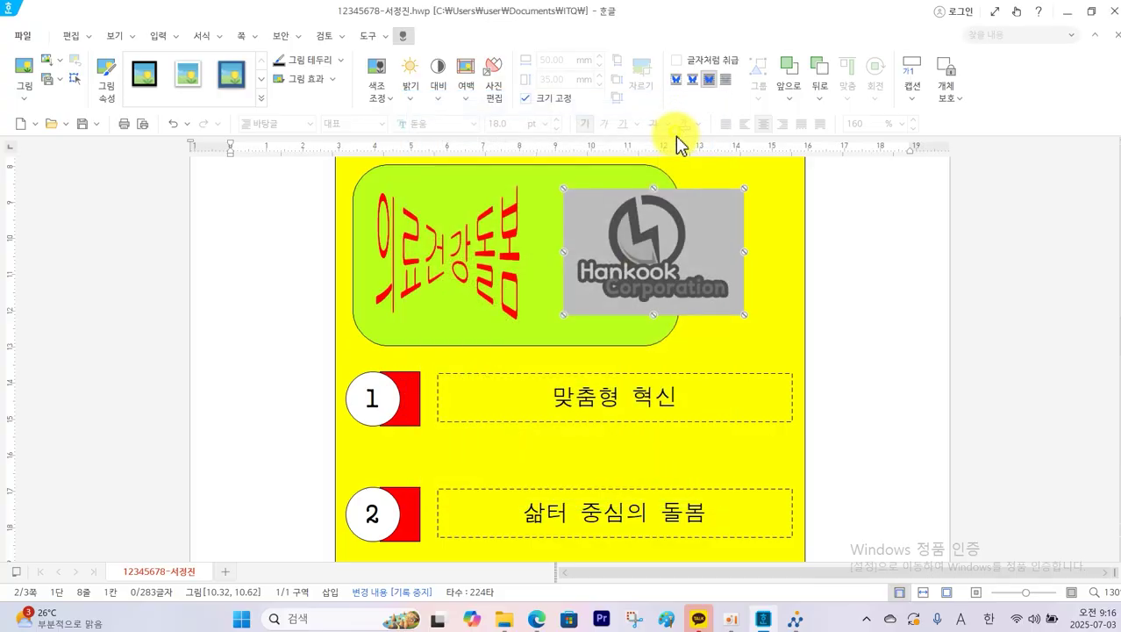
{"action": "right_click", "coordinate": [667, 226]}
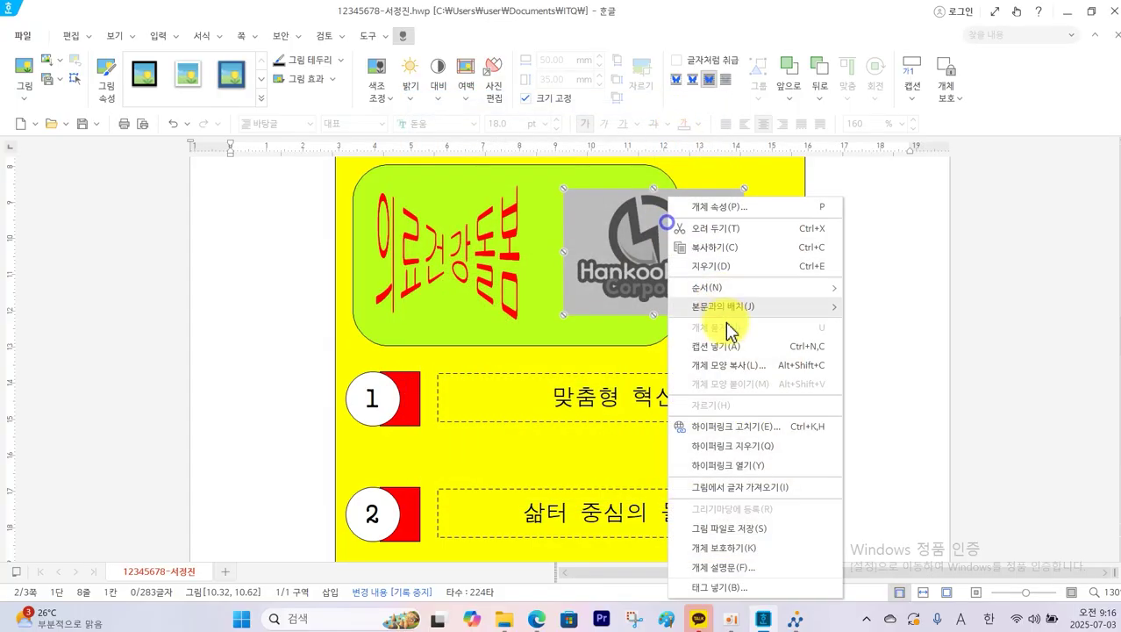
{"action": "left_click", "coordinate": [754, 470]}
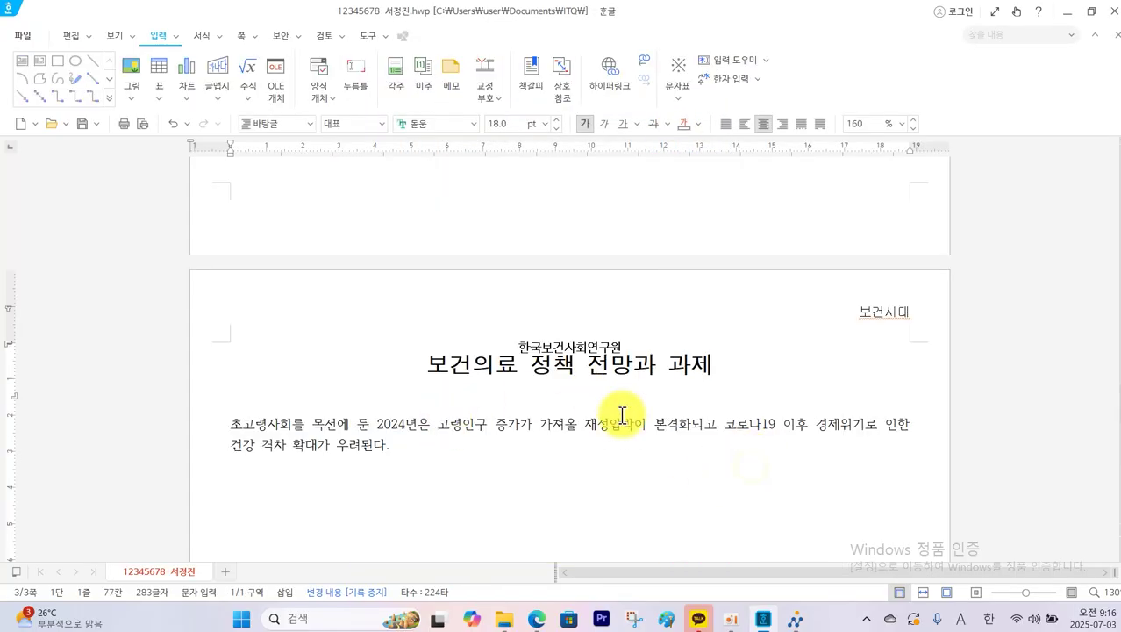
Step: Check the 문단 첫 글자 장식 font and fill colour requirements in the exam PDF and return to the Hangul document
{"action": "left_click", "coordinate": [243, 424]}
{"action": "left_click", "coordinate": [286, 427]}
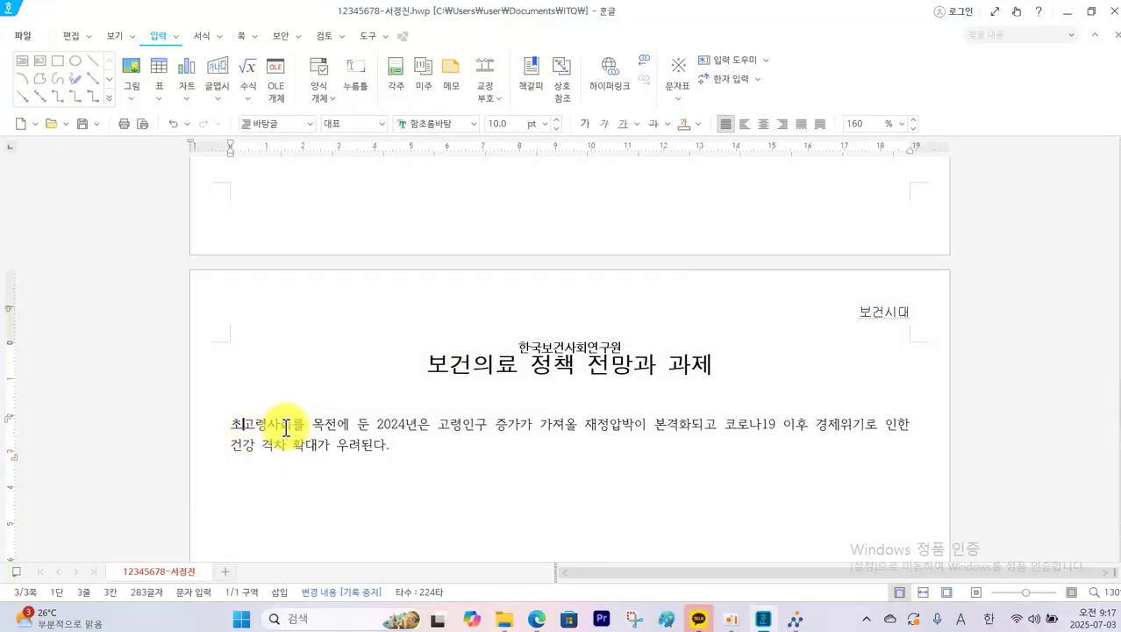
{"action": "left_click", "coordinate": [537, 620]}
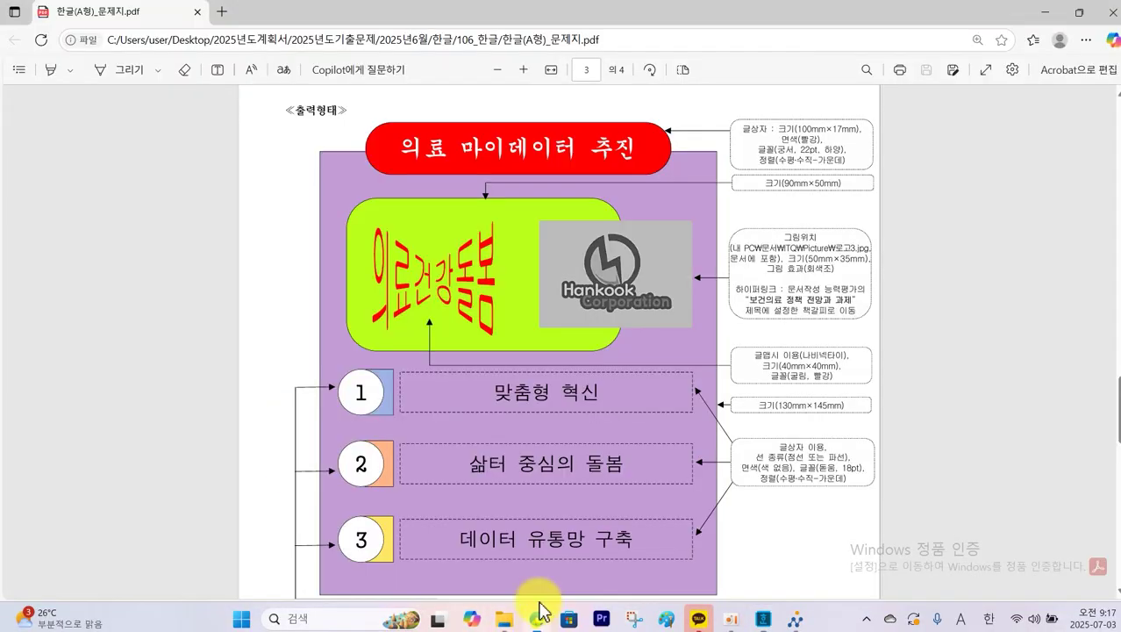
{"action": "scroll", "coordinate": [435, 379], "scroll_direction": "down", "scroll_amount": 7}
{"action": "scroll", "coordinate": [438, 390], "scroll_direction": "down", "scroll_amount": 1}
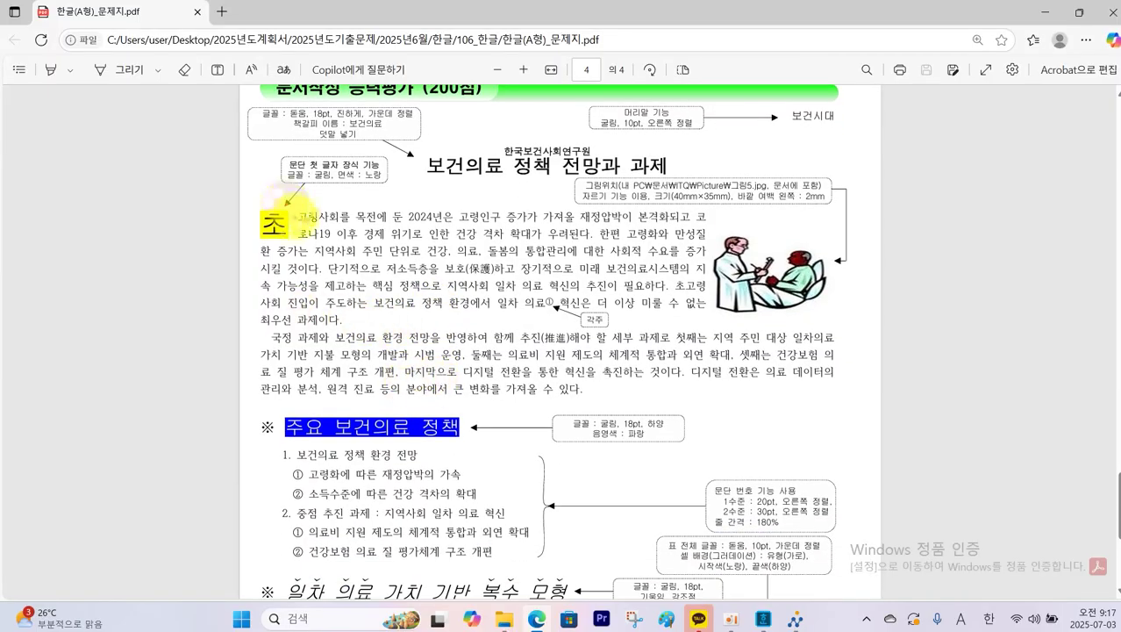
{"action": "mouse_move", "coordinate": [289, 203]}
{"action": "left_mouse_down"}
{"action": "mouse_move", "coordinate": [303, 219]}
{"action": "mouse_move", "coordinate": [342, 217]}
{"action": "left_mouse_up"}
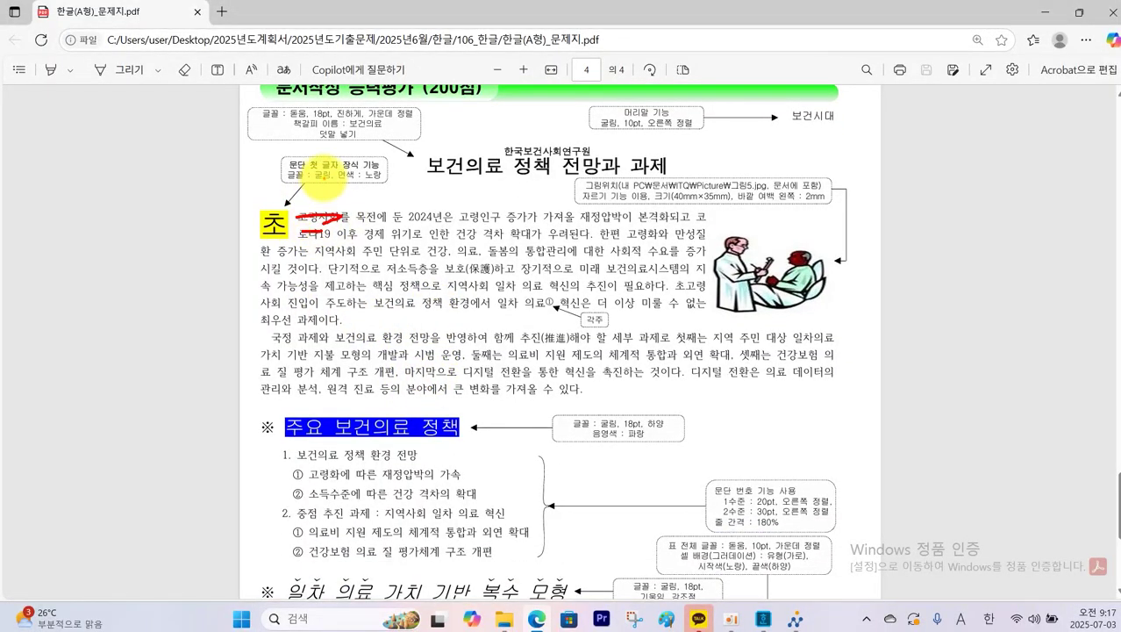
{"action": "left_click_drag", "start_coordinate": [314, 173], "coordinate": [328, 186]}
{"action": "left_click_drag", "start_coordinate": [361, 171], "coordinate": [357, 203]}
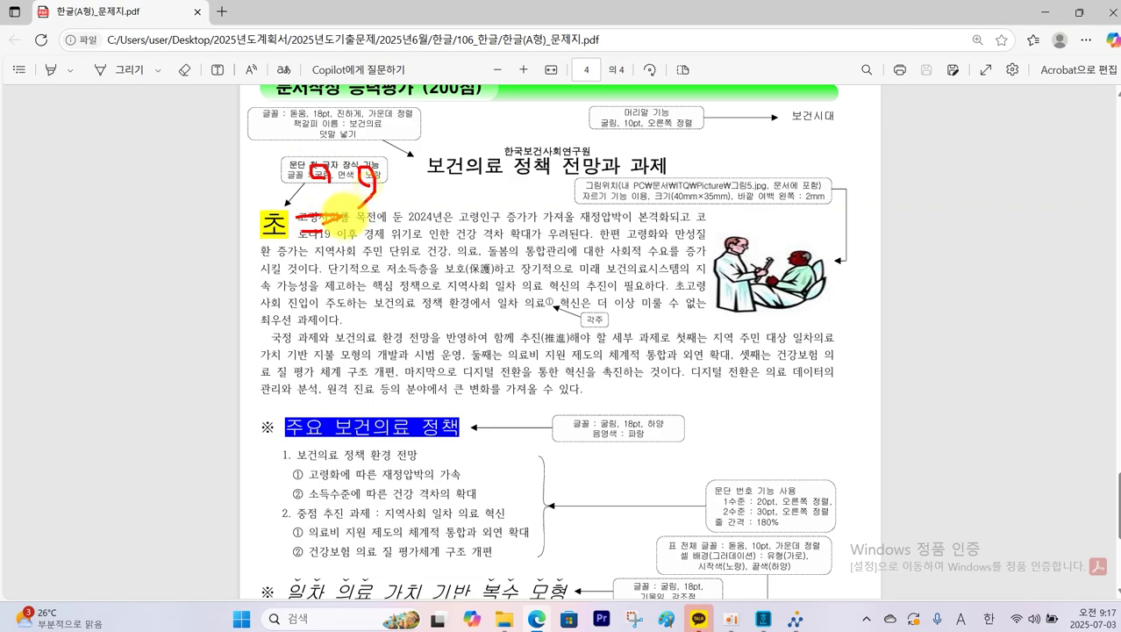
{"action": "left_click", "coordinate": [763, 618]}
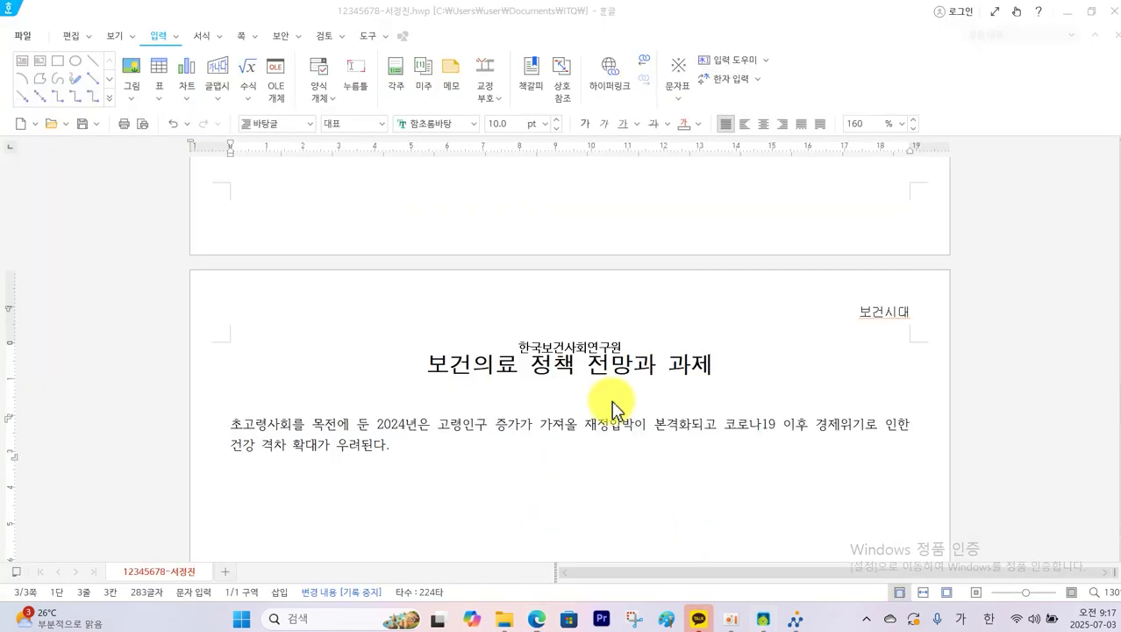
{"action": "left_click_drag", "start_coordinate": [244, 426], "coordinate": [230, 426]}
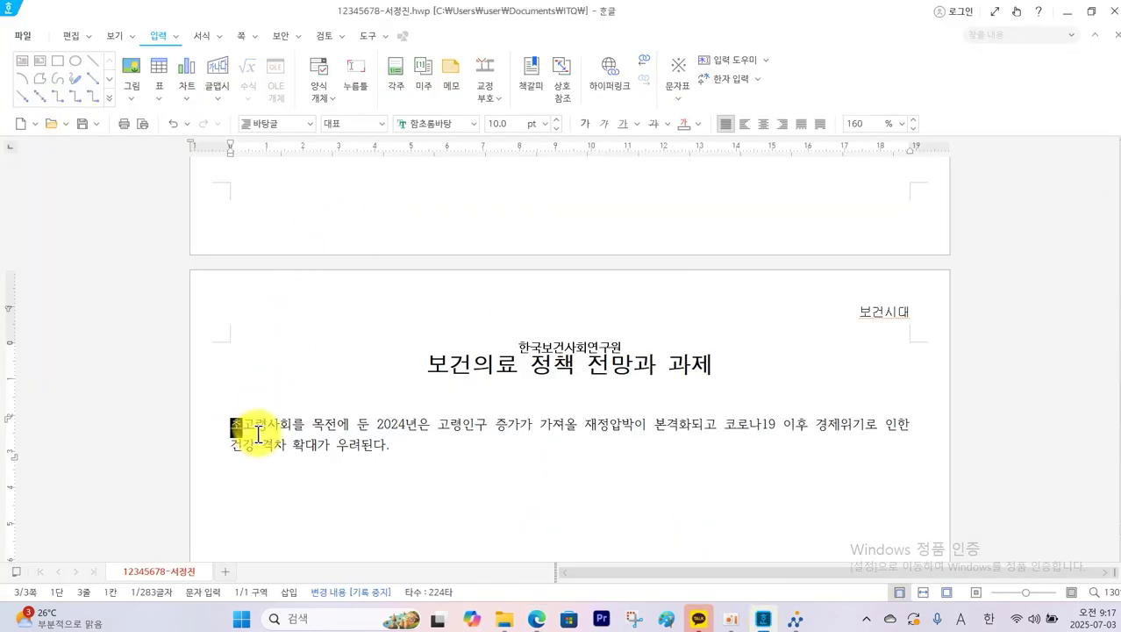
{"action": "right_click", "coordinate": [258, 433]}
{"action": "left_click", "coordinate": [294, 379]}
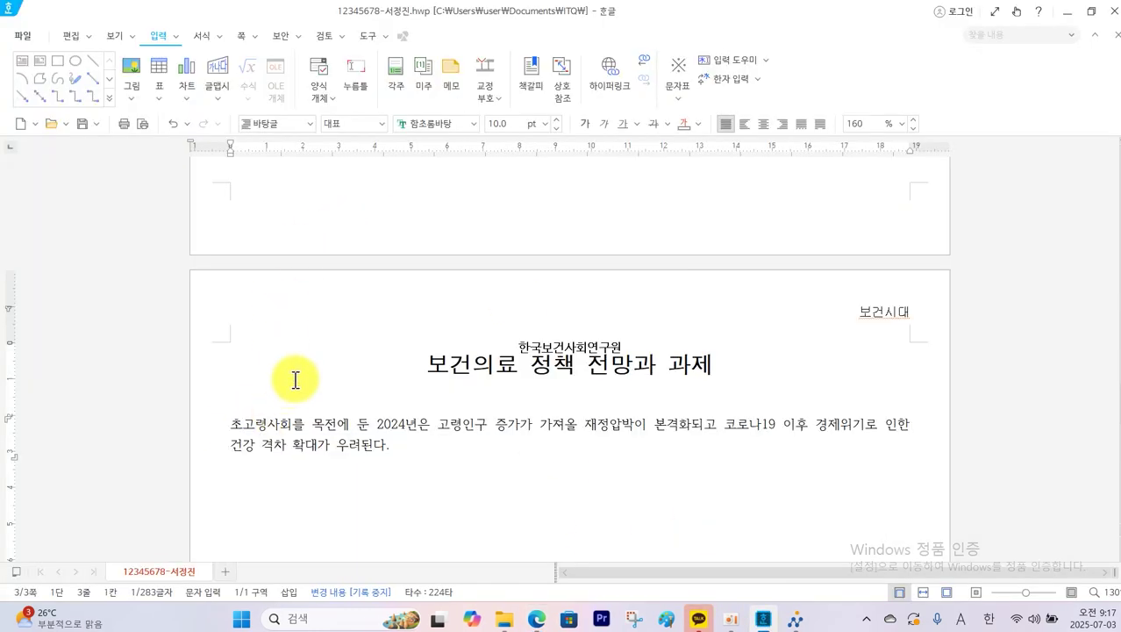
Step: Apply 문단 첫 글자 장식 to the first letter 초 of the body paragraph with the 굴림 font and a yellow fill
{"action": "left_click", "coordinate": [243, 428]}
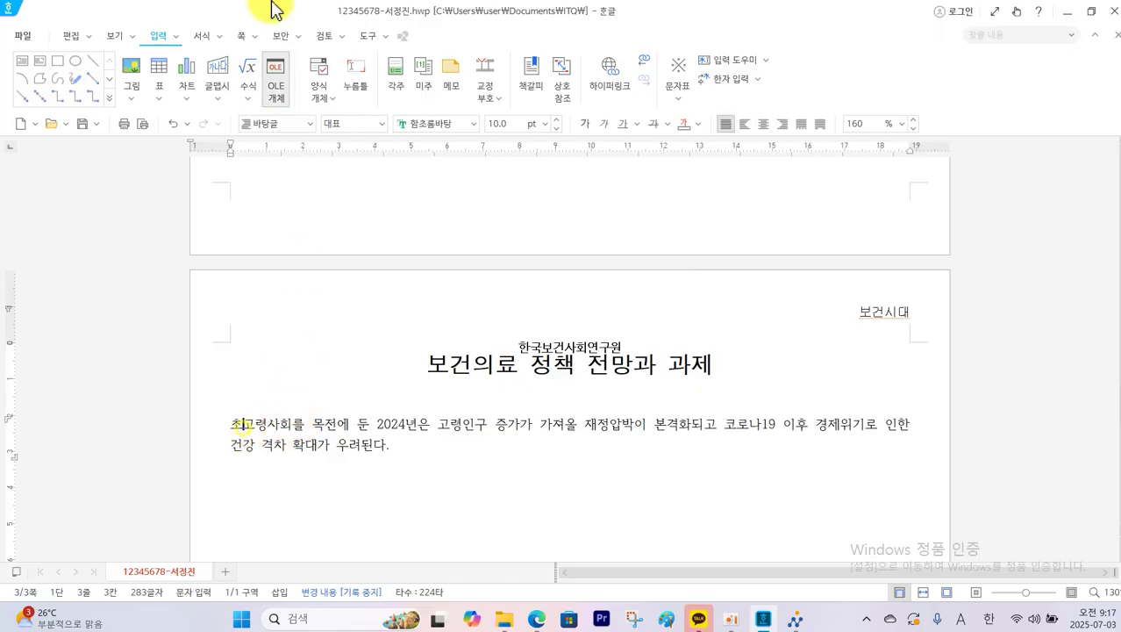
{"action": "left_click", "coordinate": [220, 39]}
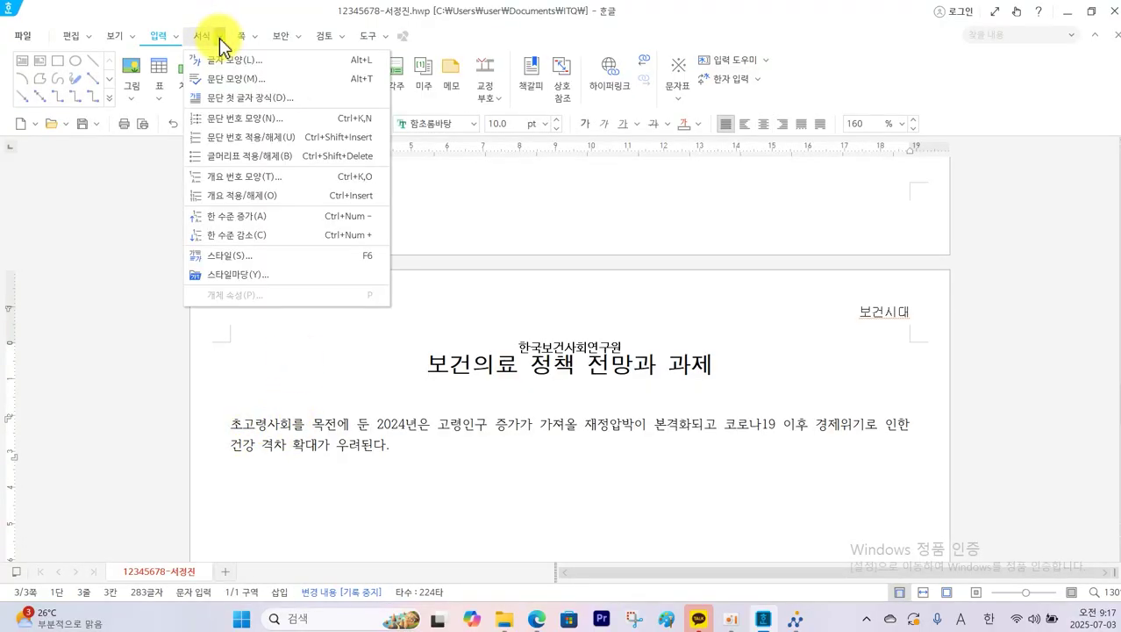
{"action": "left_click", "coordinate": [228, 98]}
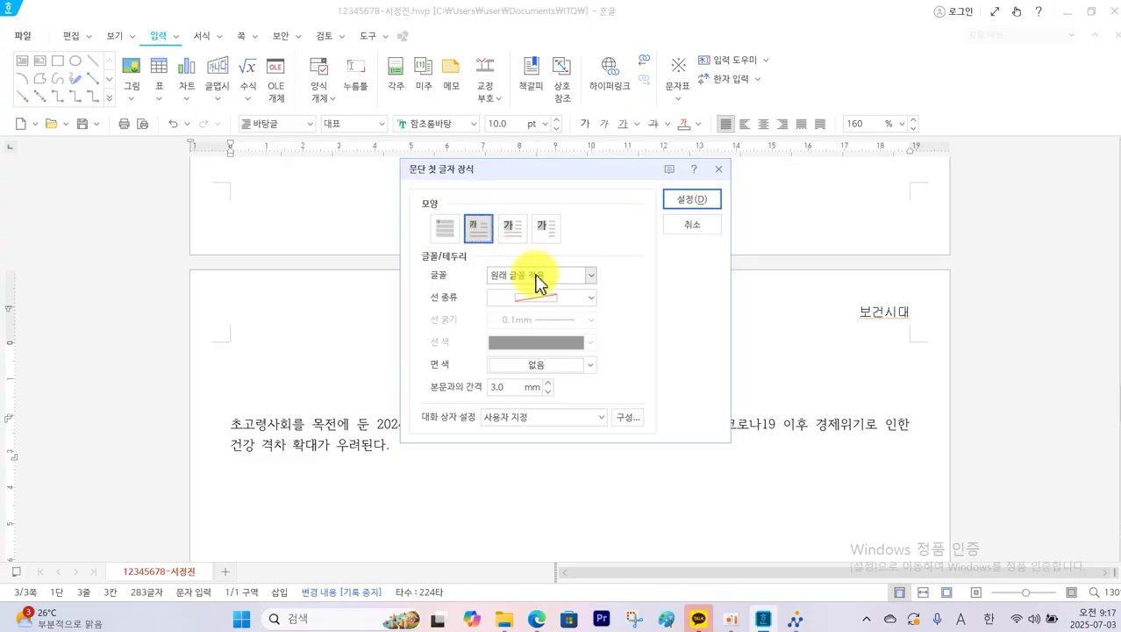
{"action": "left_click", "coordinate": [540, 282]}
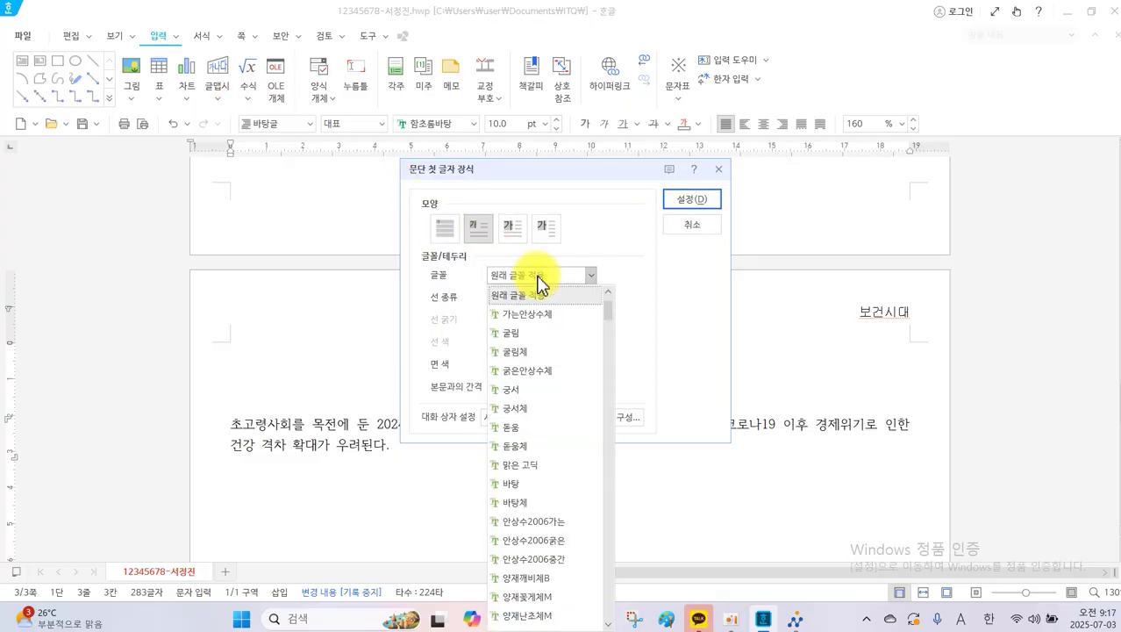
{"action": "left_click", "coordinate": [522, 332]}
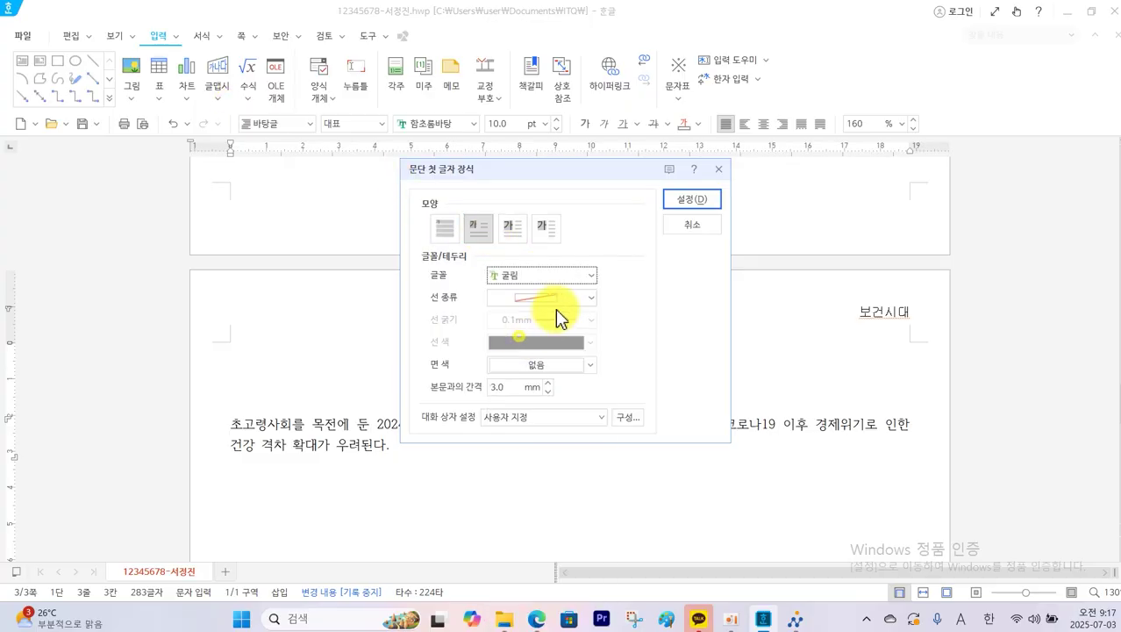
{"action": "left_click", "coordinate": [593, 369]}
{"action": "left_click", "coordinate": [544, 509]}
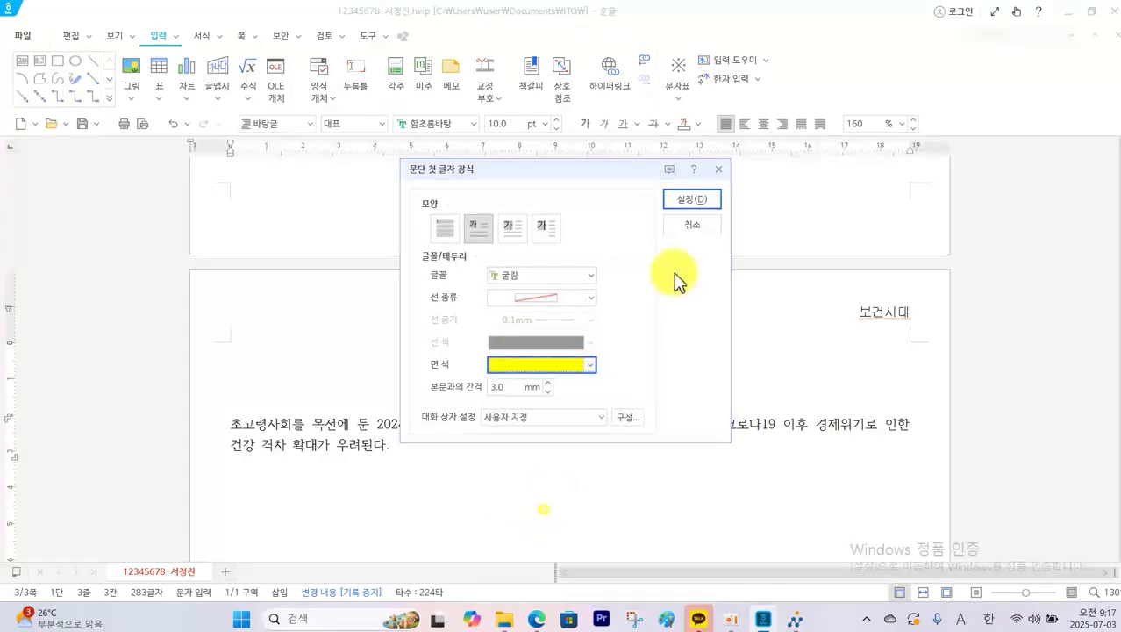
{"action": "left_click", "coordinate": [692, 200]}
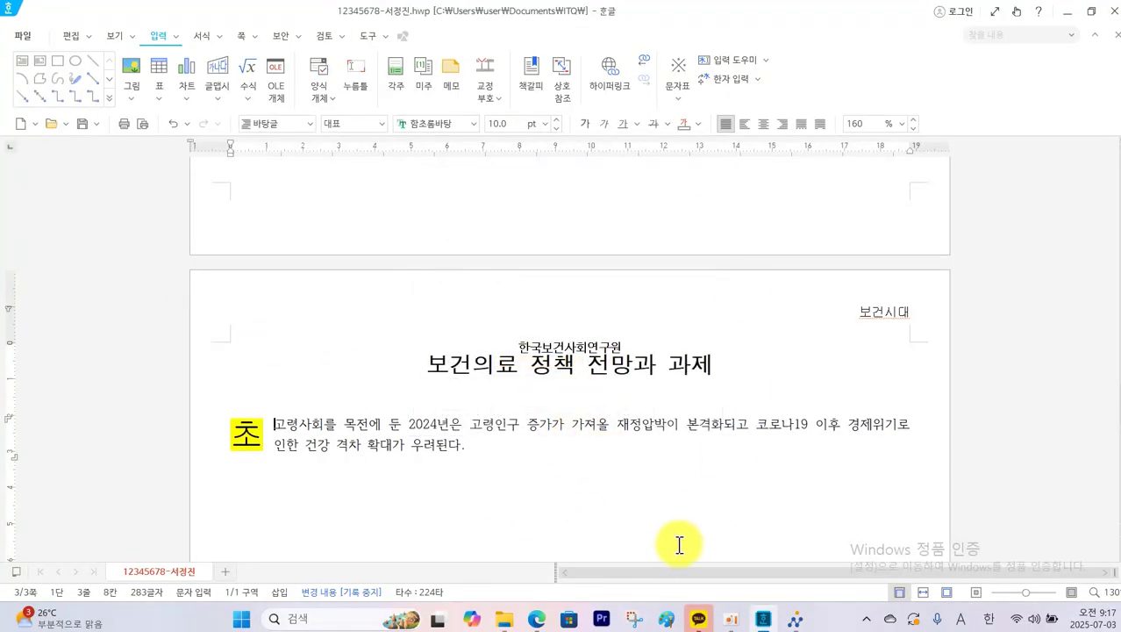
Step: Check the picture specification in the exam PDF, then return to Hangul and insert 그림5.jpg at the body paragraph's right end, about 38 × 51 mm
{"action": "left_click", "coordinate": [539, 622]}
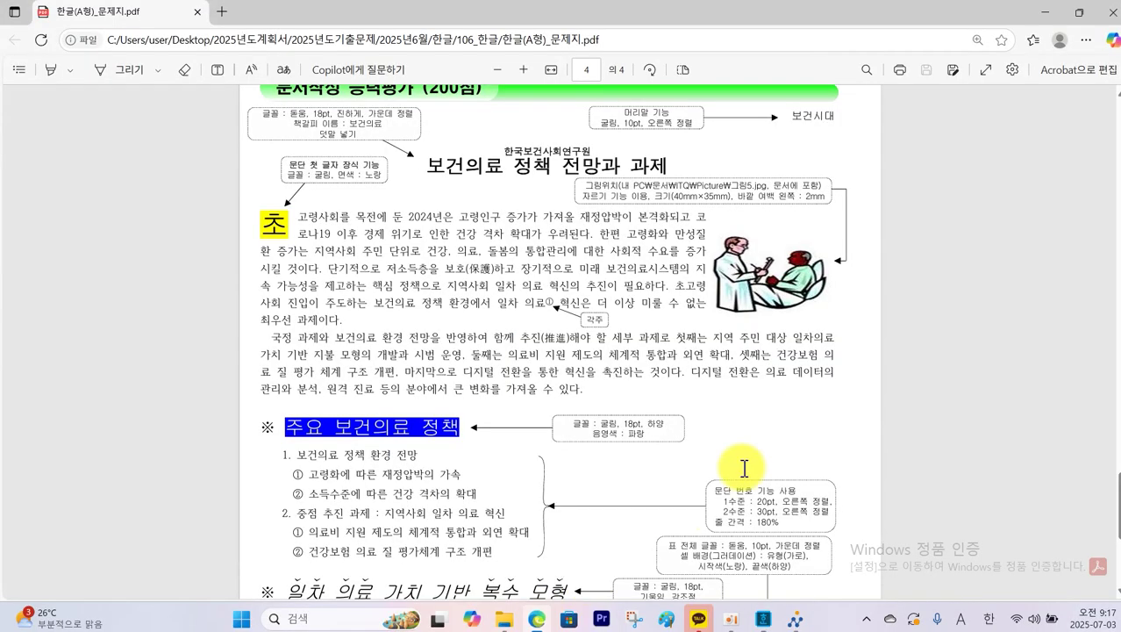
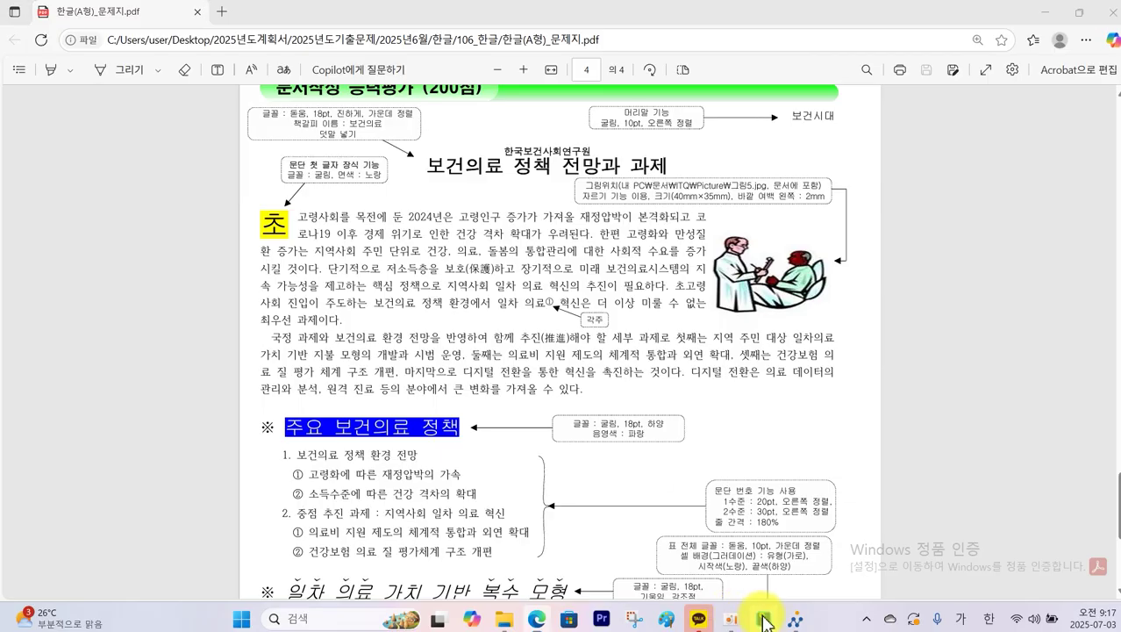
{"action": "left_click", "coordinate": [762, 619]}
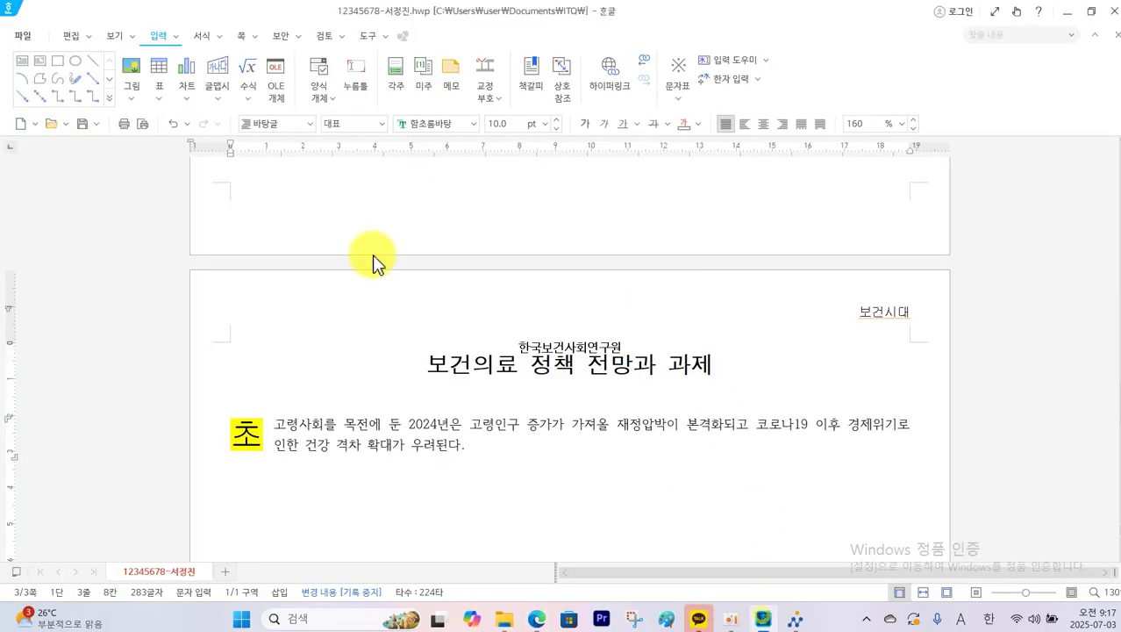
{"action": "left_click", "coordinate": [131, 71]}
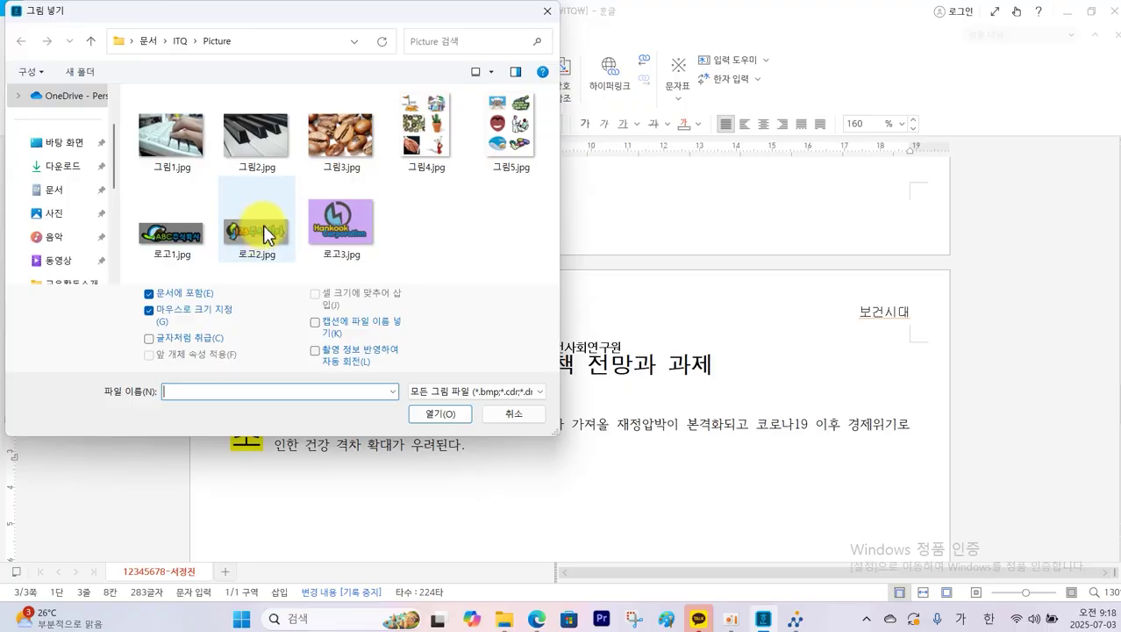
{"action": "left_click", "coordinate": [500, 123]}
{"action": "left_click", "coordinate": [436, 418]}
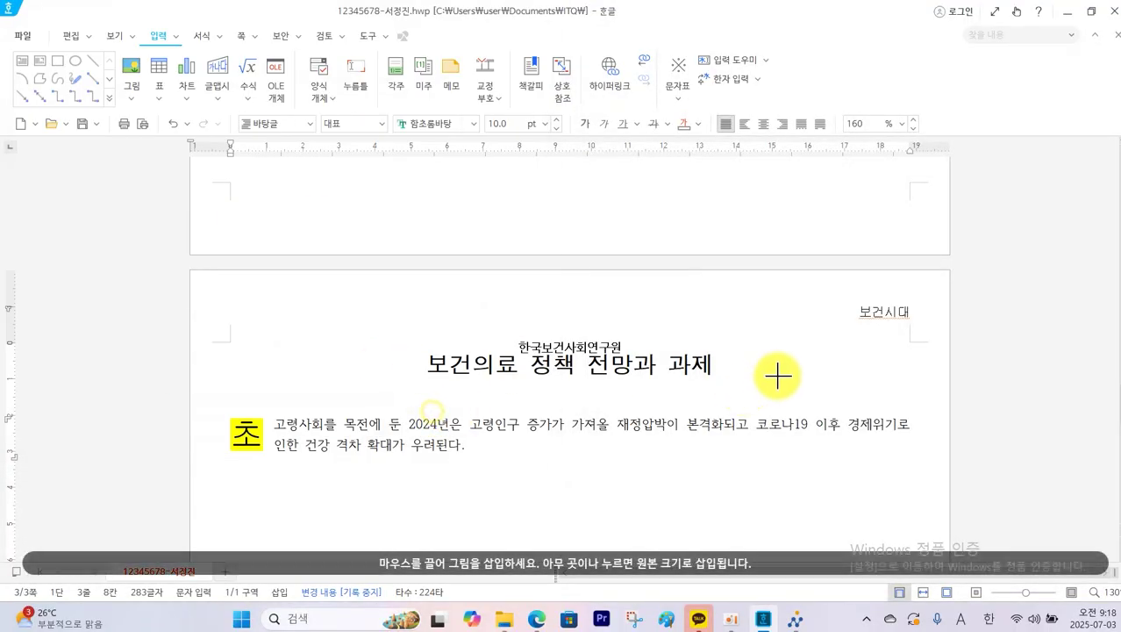
{"action": "left_click_drag", "start_coordinate": [749, 378], "coordinate": [875, 508]}
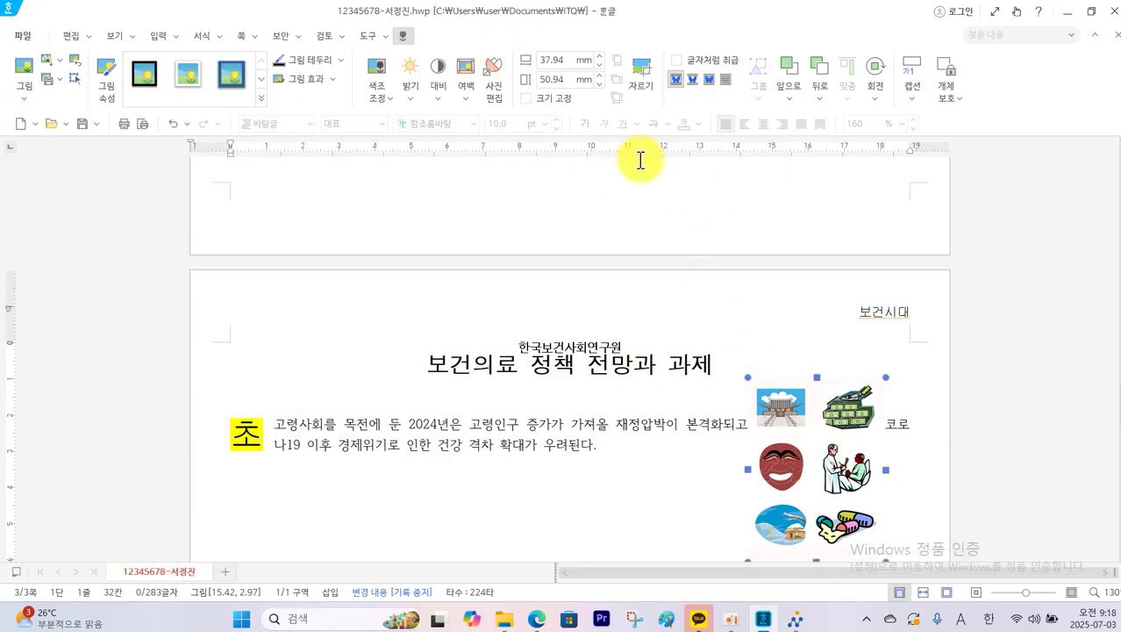
Step: Crop the inserted 그림5.jpg picture down to the doctor-and-patient illustration, about 21 × 18 mm
{"action": "left_click", "coordinate": [641, 81]}
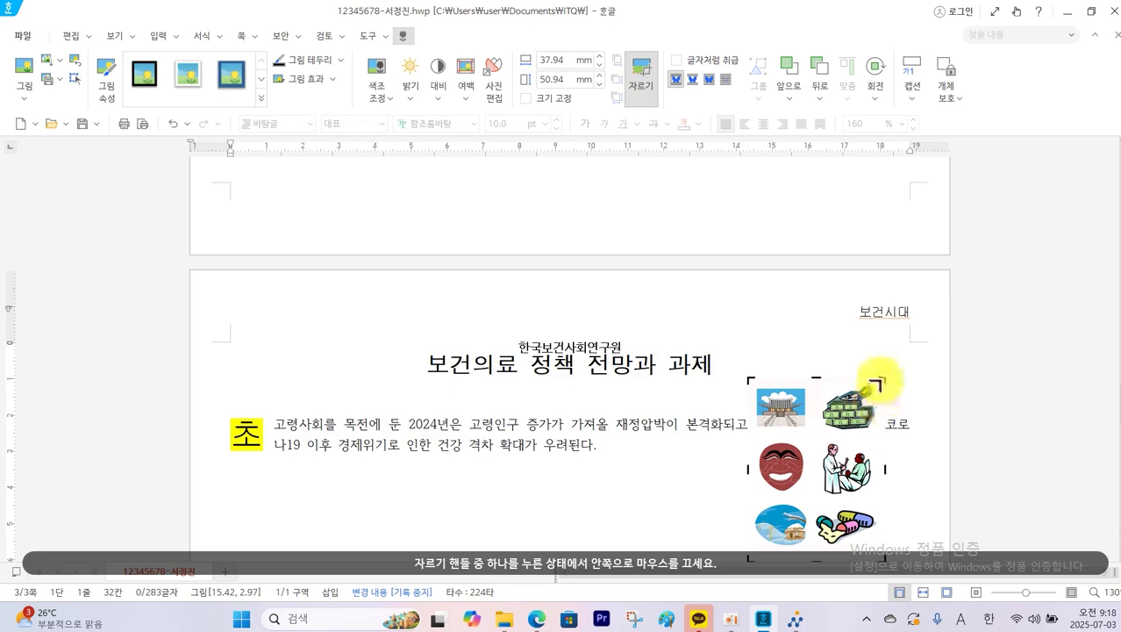
{"action": "left_click_drag", "start_coordinate": [877, 382], "coordinate": [880, 437]}
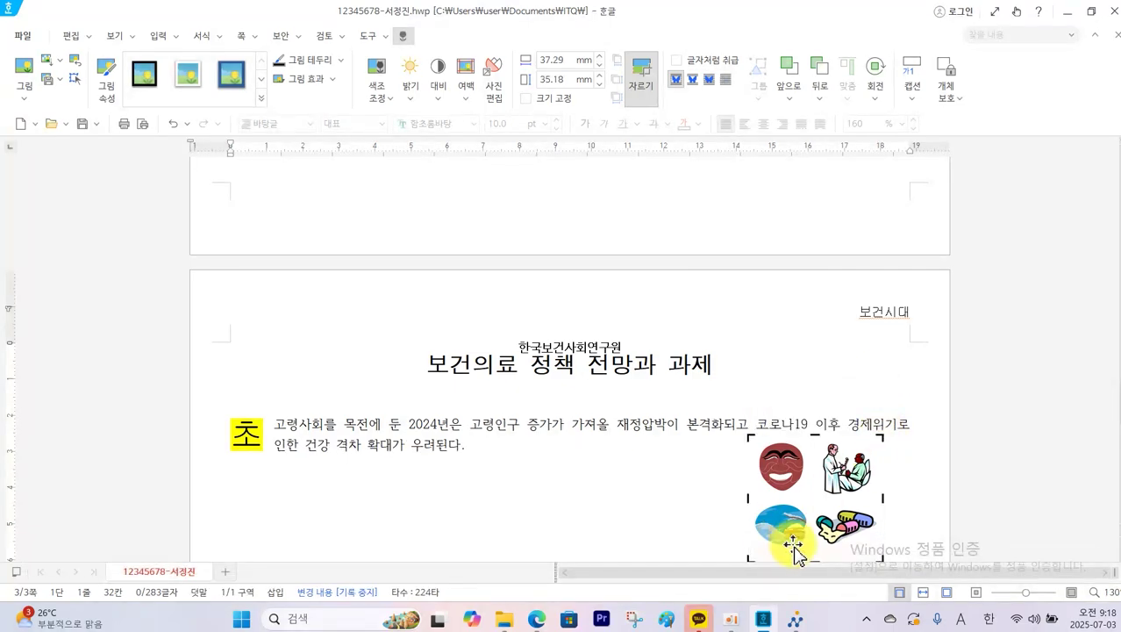
{"action": "left_click_drag", "start_coordinate": [753, 554], "coordinate": [805, 500]}
{"action": "key", "text": "Escape"}
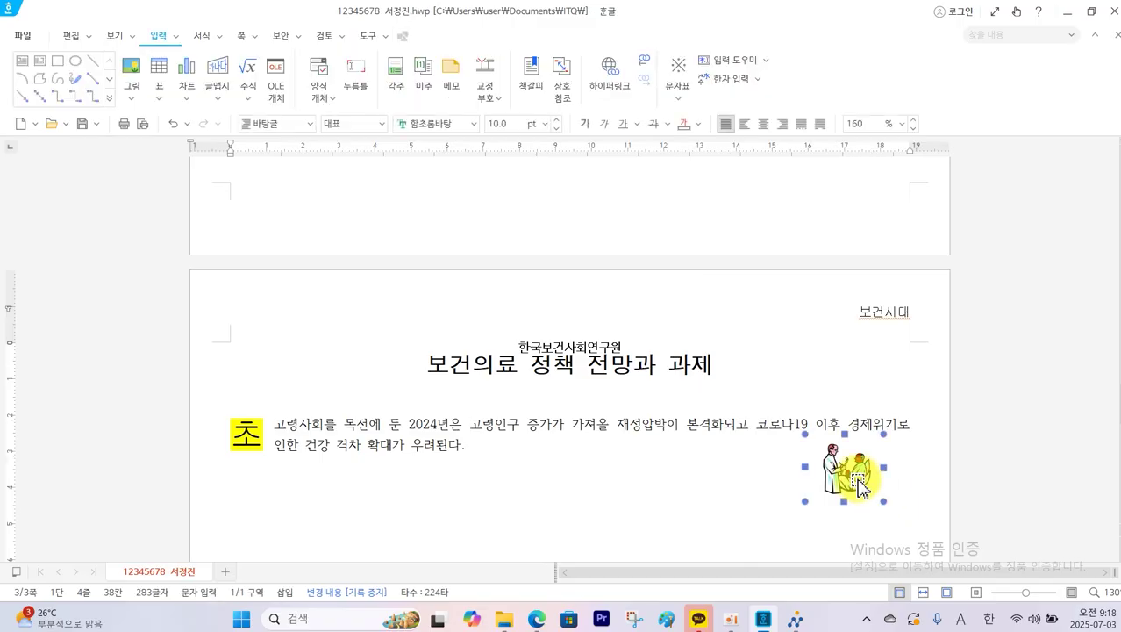
Step: Check the picture size in the exam PDF, then set the cropped picture to 40 × 35 mm with 크기 고정 enabled
{"action": "left_click", "coordinate": [536, 619]}
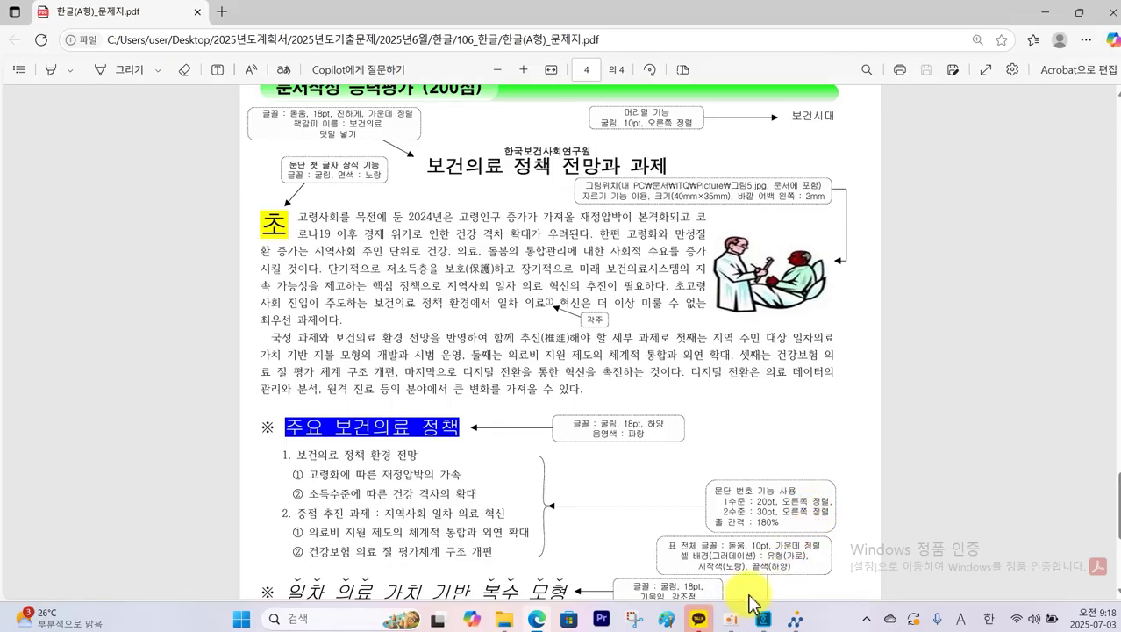
{"action": "left_click", "coordinate": [761, 619]}
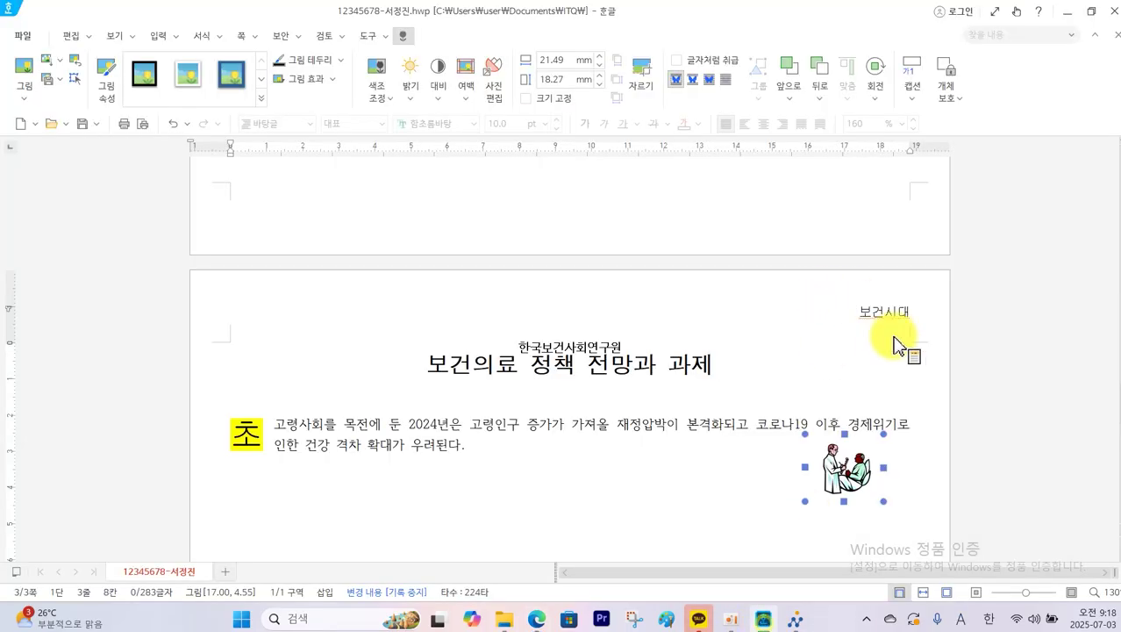
{"action": "double_click", "coordinate": [860, 474]}
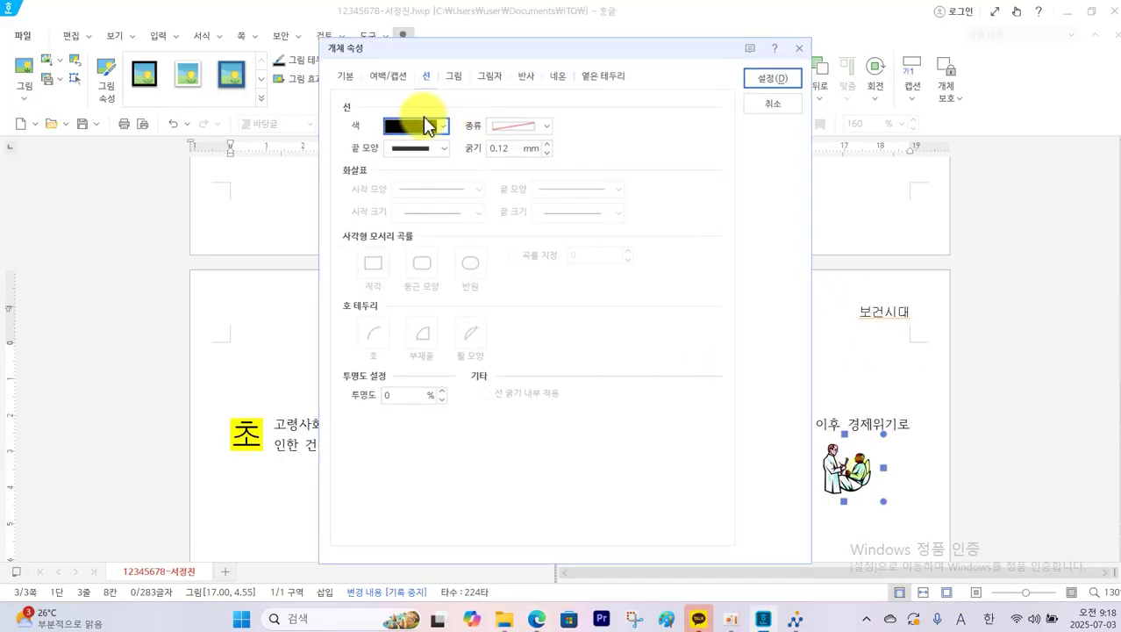
{"action": "left_click", "coordinate": [345, 76]}
{"action": "double_click", "coordinate": [524, 123]}
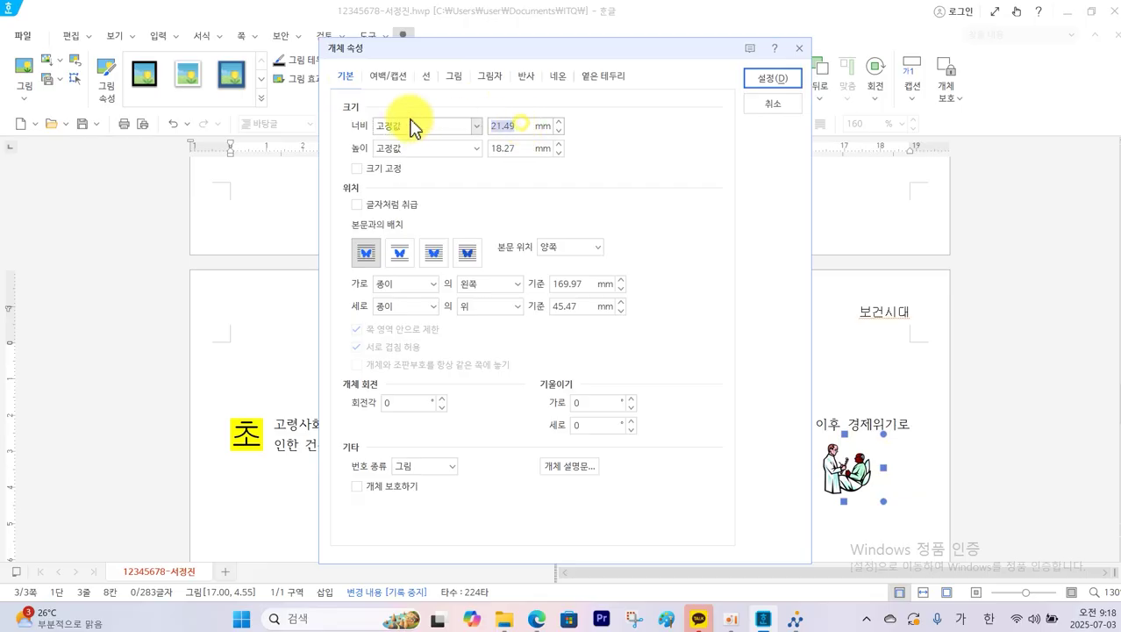
{"action": "type", "text": "40"}
{"action": "double_click", "coordinate": [523, 149]}
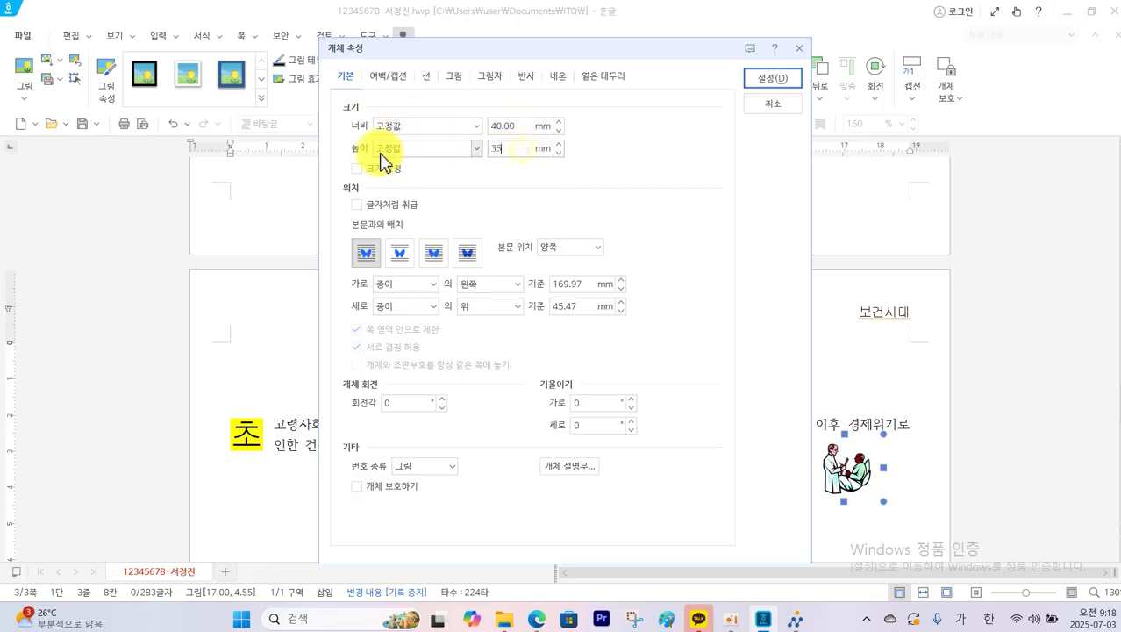
{"action": "left_click", "coordinate": [363, 172]}
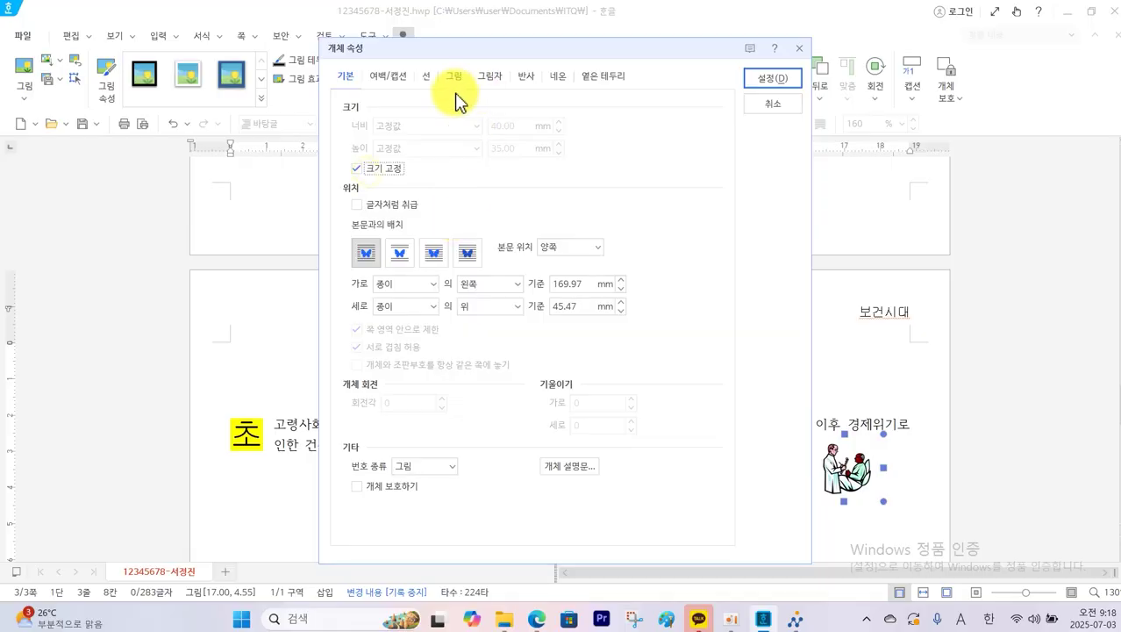
Step: Set the picture's left outer margin to 2 mm and move it to the right end of the body paragraph
{"action": "left_click", "coordinate": [390, 77]}
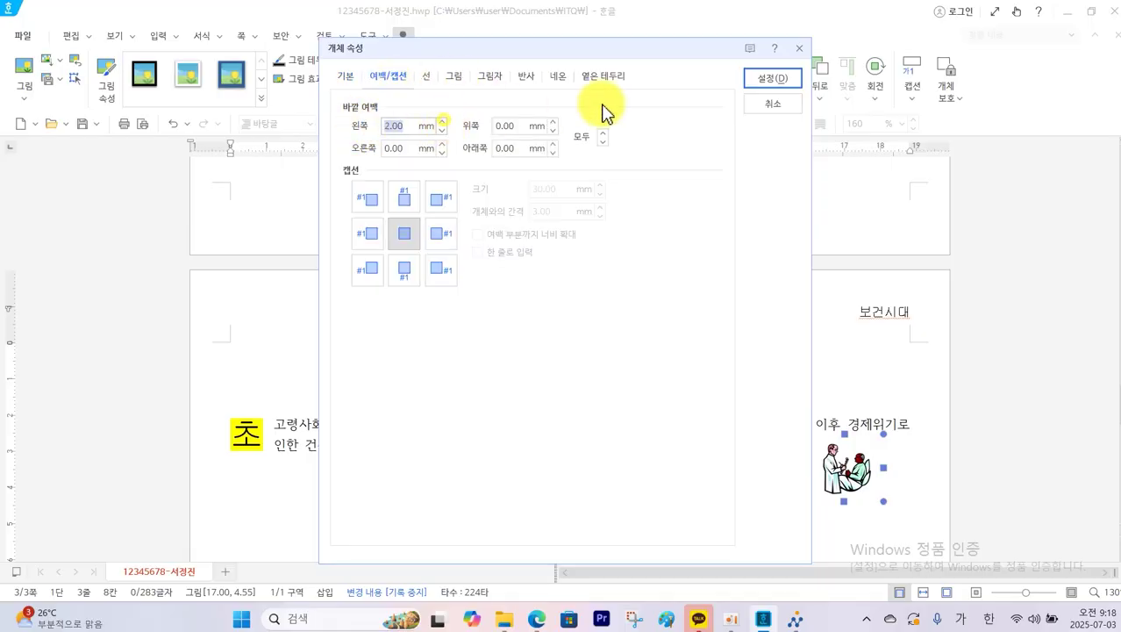
{"action": "left_click", "coordinate": [765, 82]}
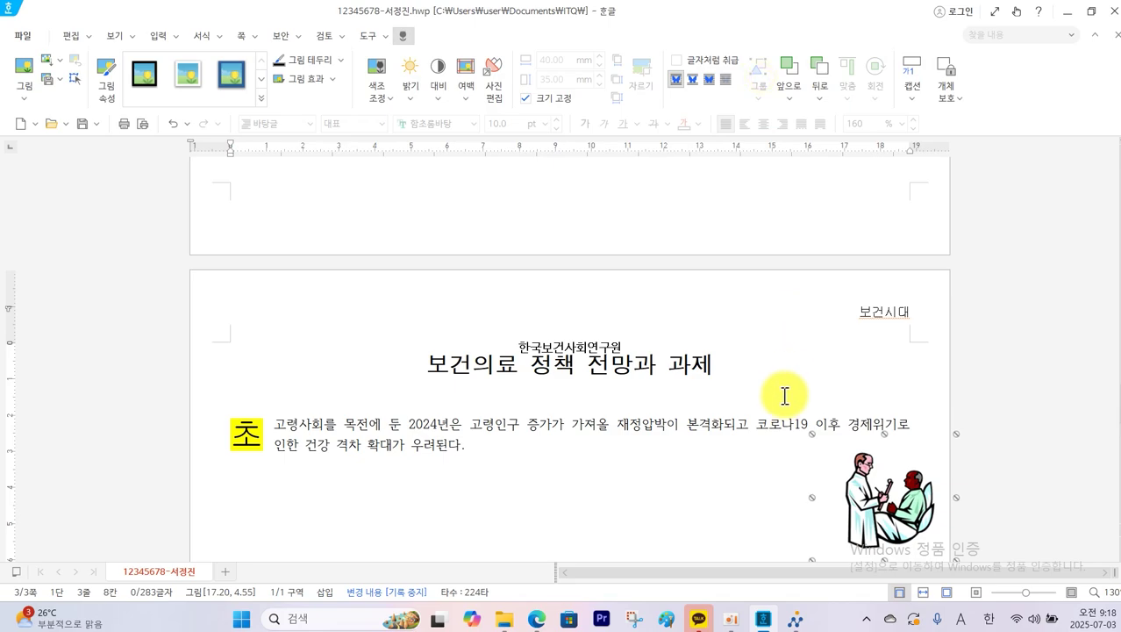
{"action": "left_click_drag", "start_coordinate": [867, 510], "coordinate": [830, 497]}
{"action": "left_click", "coordinate": [642, 455]}
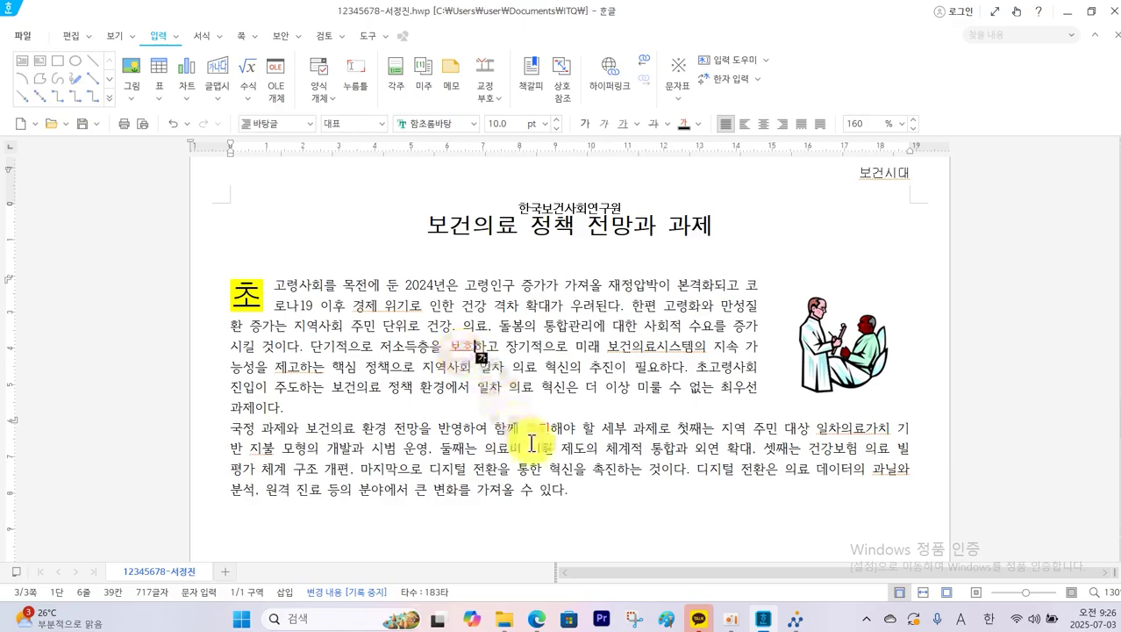
Step: Convert 보호 in the first body paragraph to 보호(保護) using the 한글(漢字) input format
{"action": "left_click", "coordinate": [474, 348]}
{"action": "key", "text": "F9"}
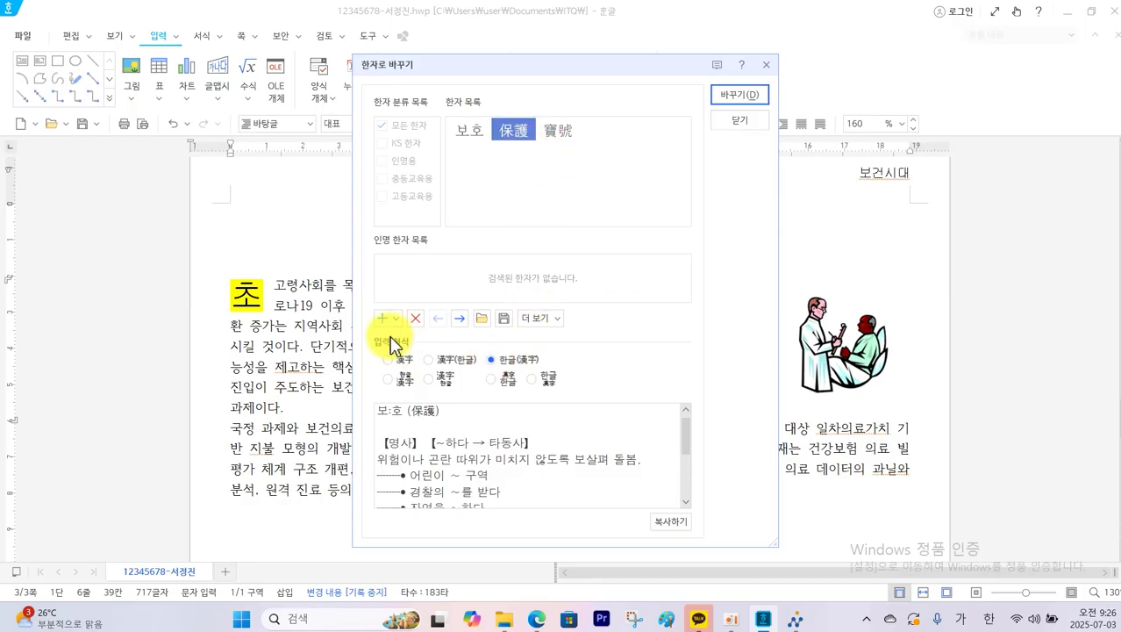
{"action": "mouse_move", "coordinate": [519, 134]}
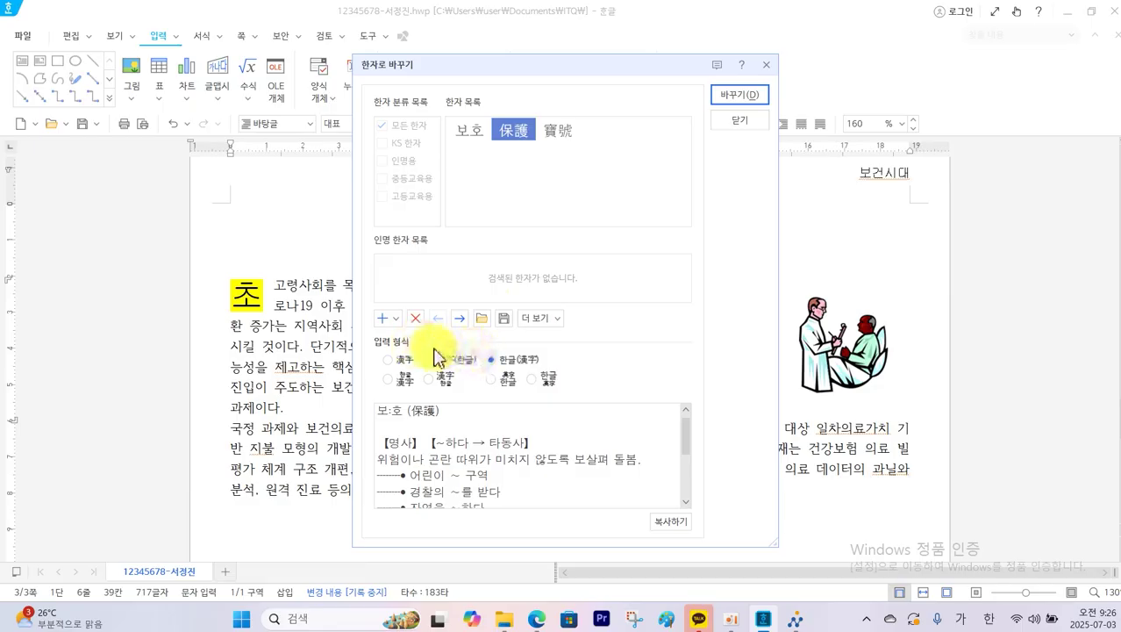
{"action": "left_click", "coordinate": [724, 95]}
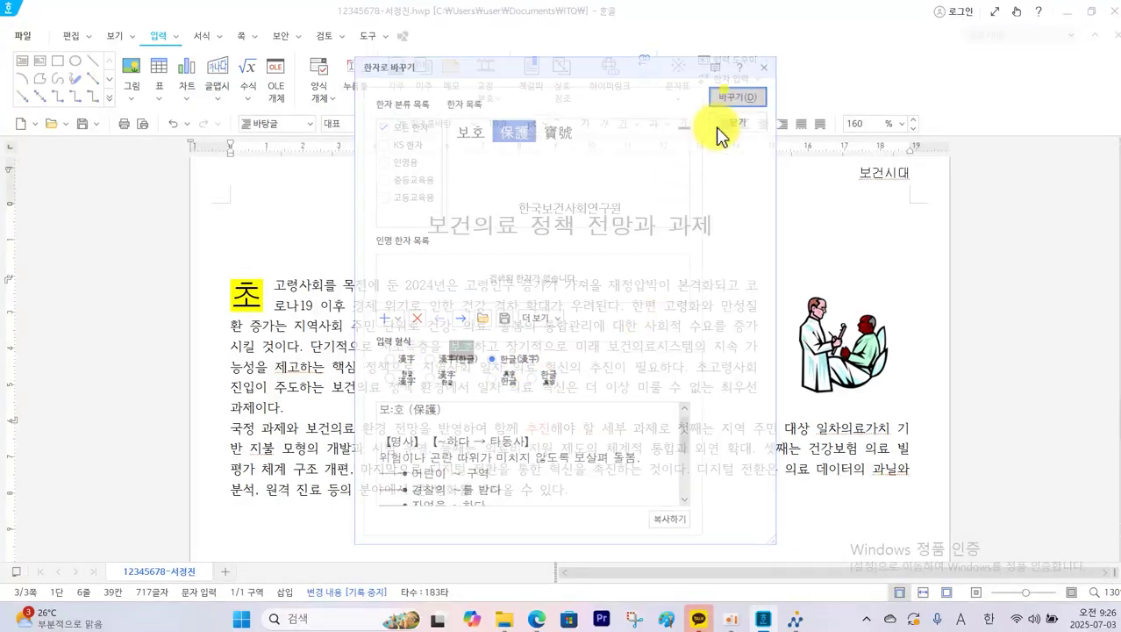
Step: Convert 추진 in the second body paragraph to 추진(推進) using the 한글(漢字) input format
{"action": "left_click", "coordinate": [551, 430]}
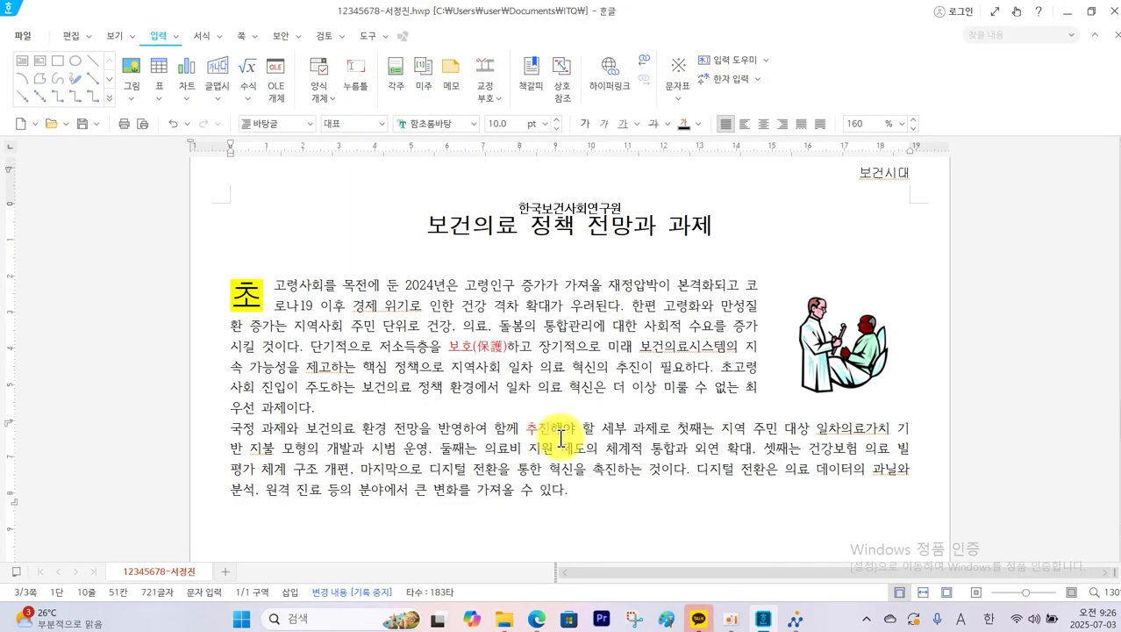
{"action": "key", "text": "F9"}
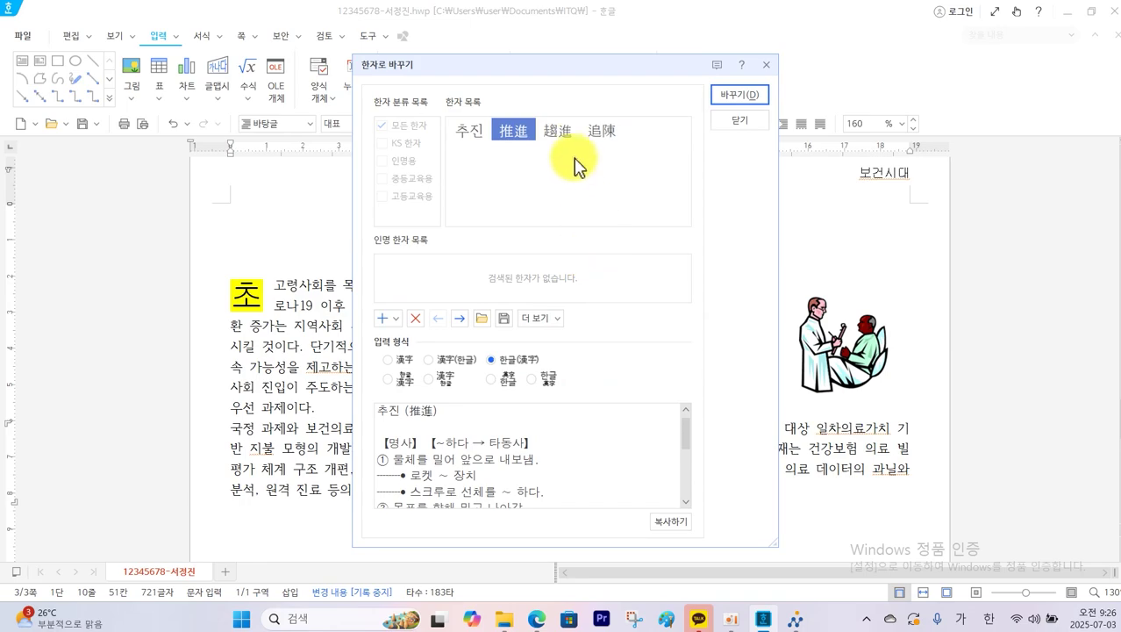
{"action": "left_click", "coordinate": [566, 135]}
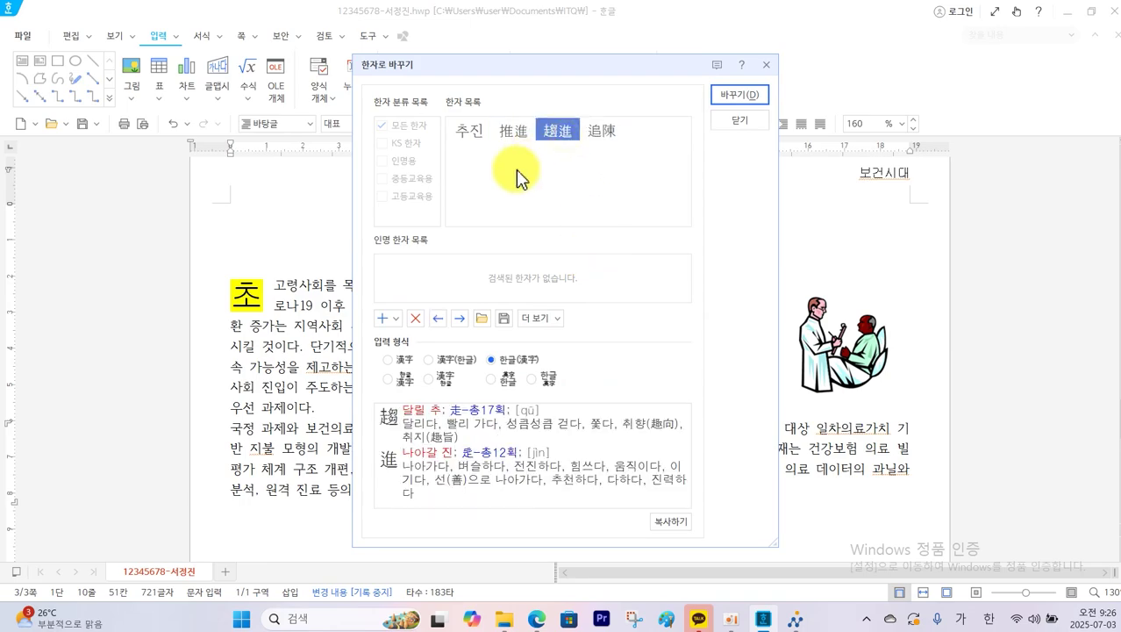
{"action": "left_click", "coordinate": [514, 130]}
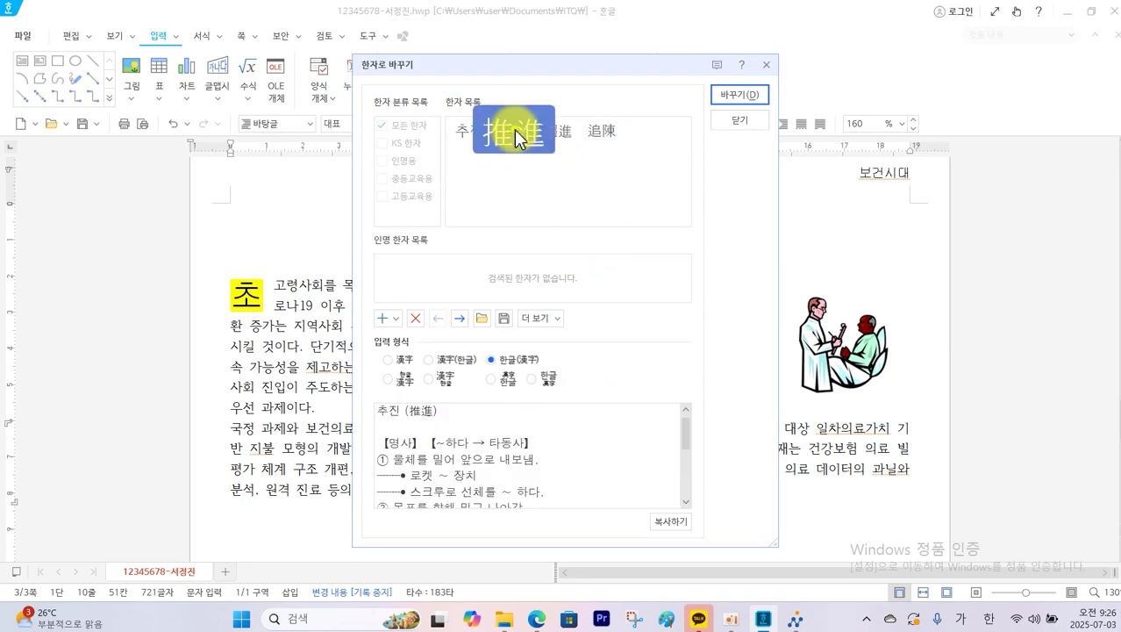
{"action": "left_click", "coordinate": [741, 97]}
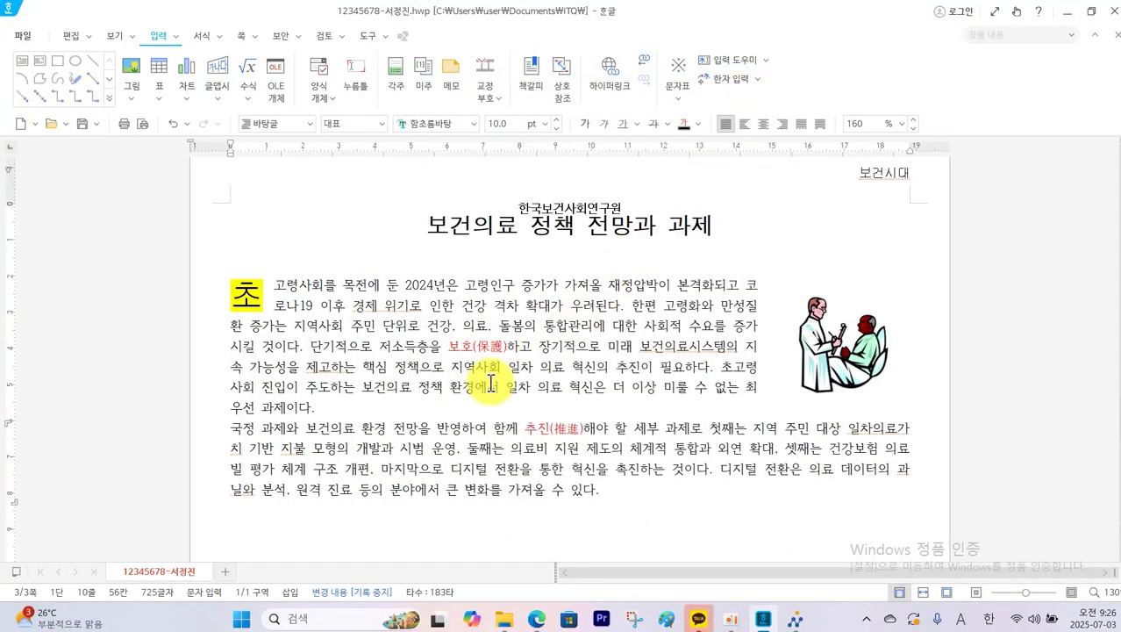
Step: Check the footnote requirements in the exam PDF, then insert a footnote after 일차 의료 in the first paragraph with ①, ②, ③ numbering
{"action": "left_click", "coordinate": [561, 387]}
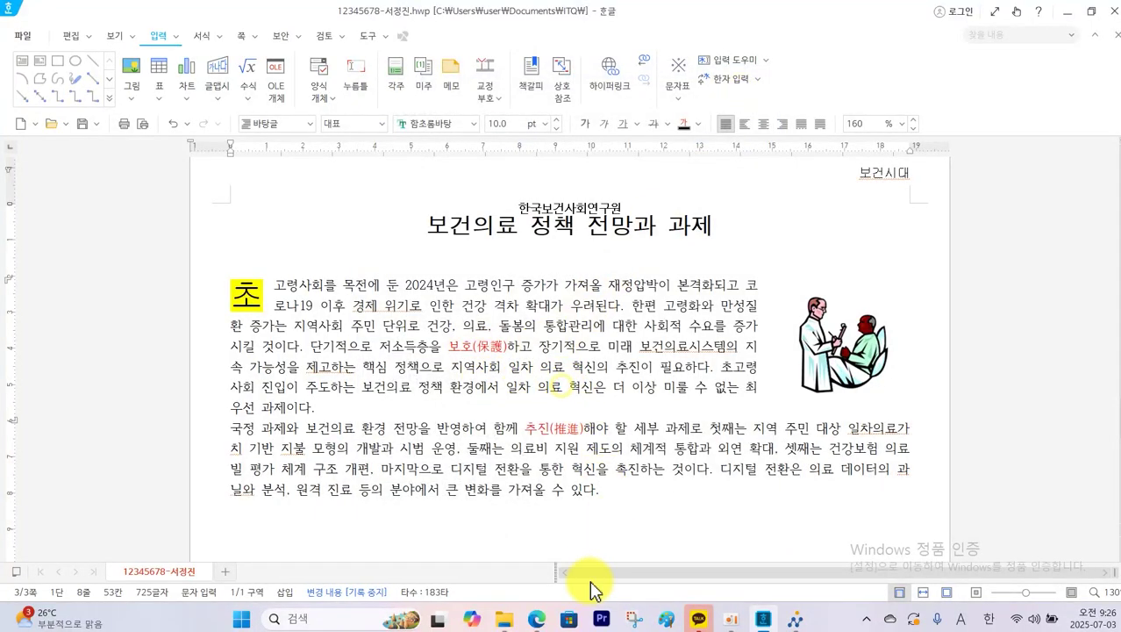
{"action": "left_click", "coordinate": [538, 621]}
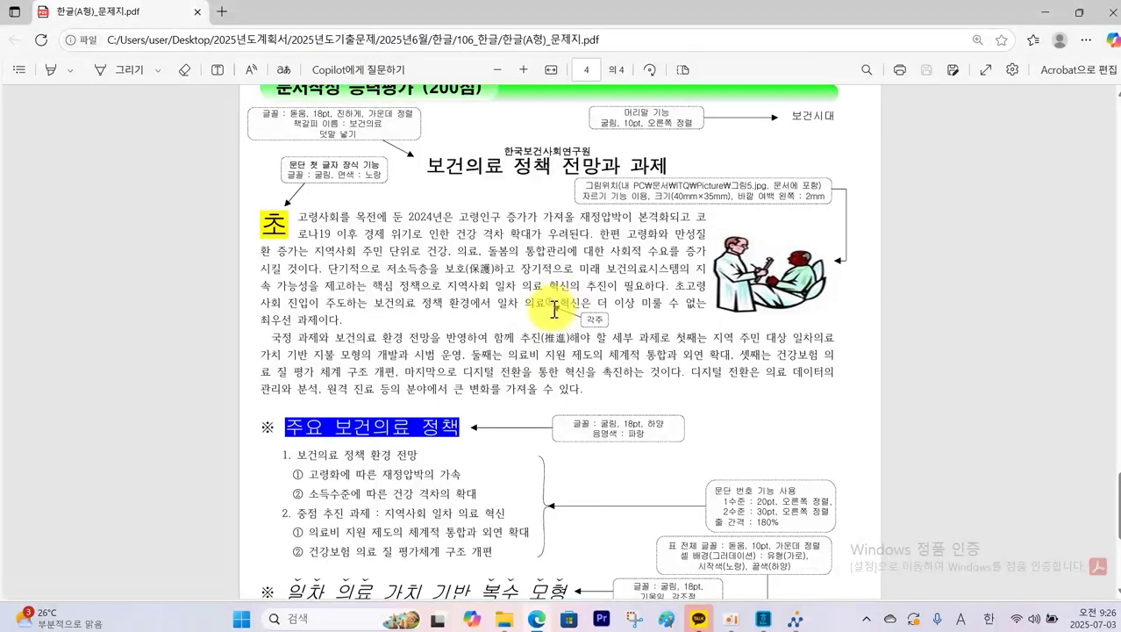
{"action": "scroll", "coordinate": [546, 334], "scroll_direction": "down", "scroll_amount": 4}
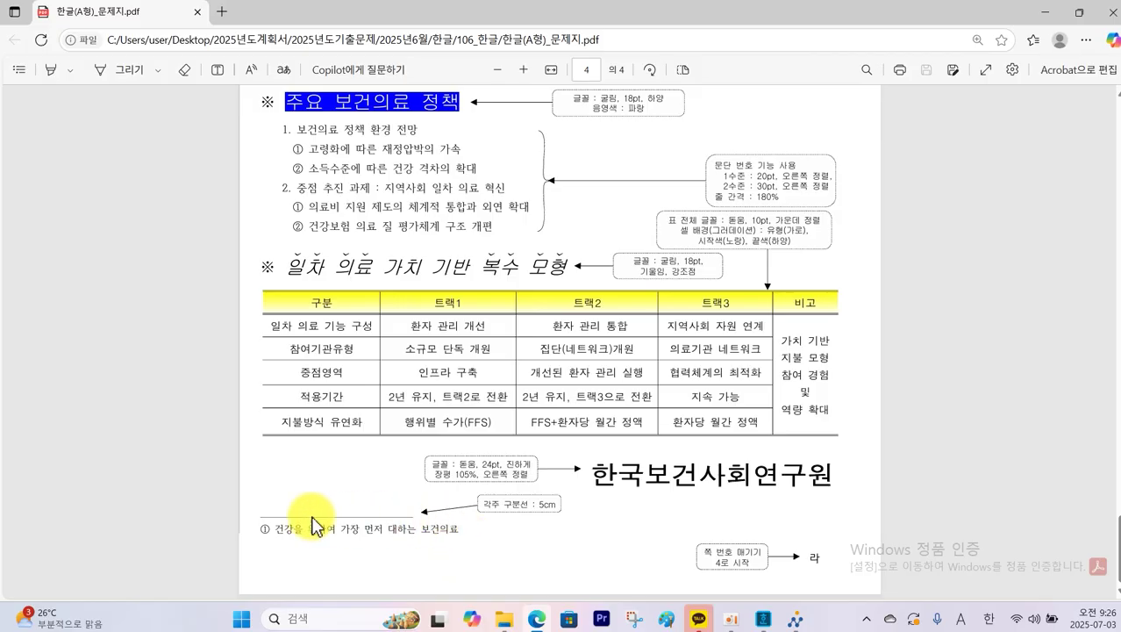
{"action": "left_click", "coordinate": [764, 618]}
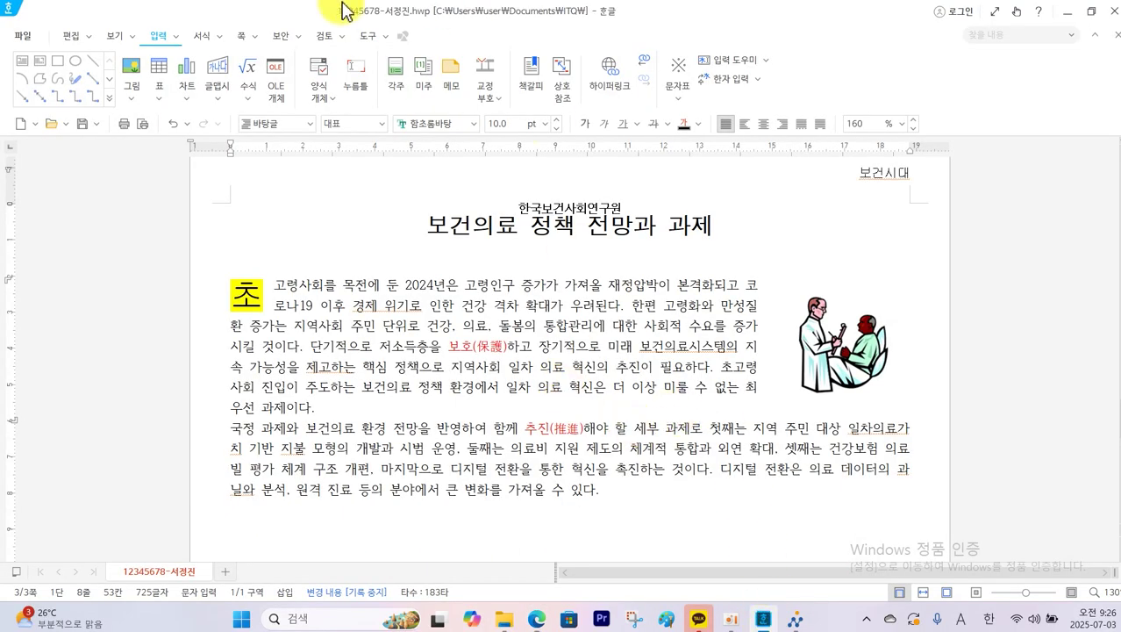
{"action": "left_click", "coordinate": [396, 77]}
{"action": "left_click", "coordinate": [218, 112]}
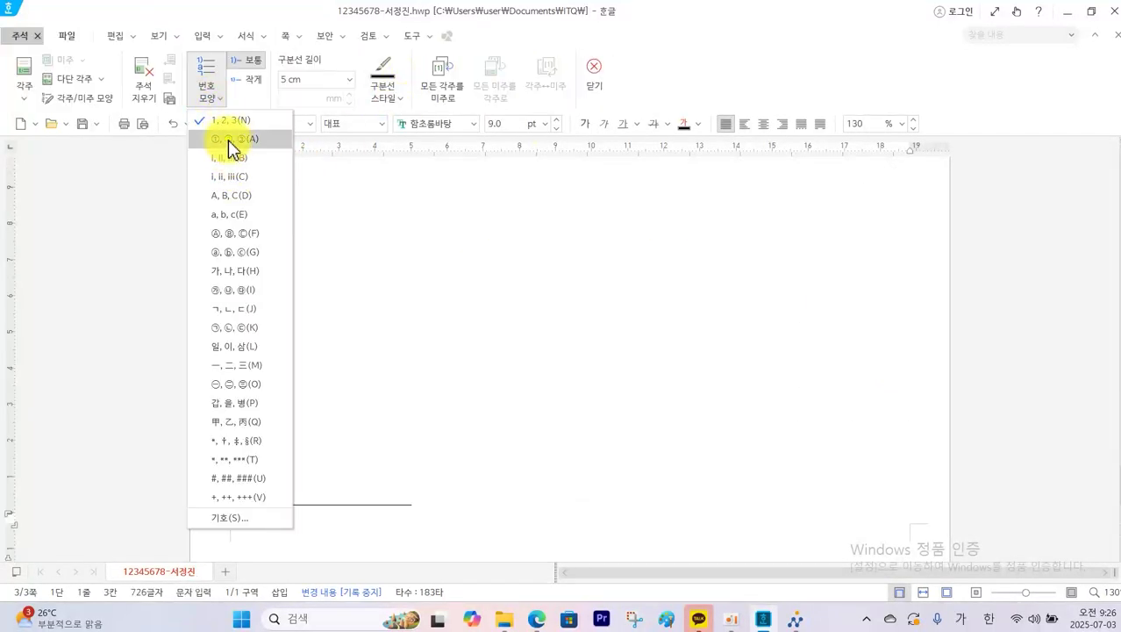
{"action": "left_click", "coordinate": [229, 141]}
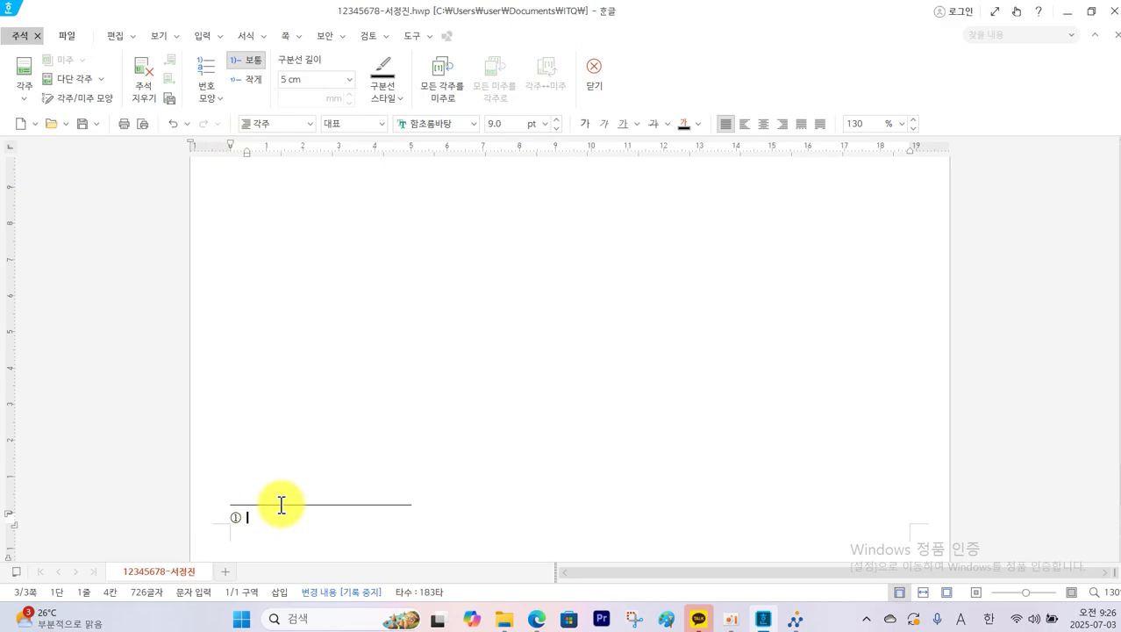
Step: Enter the footnote text 건강을 위하여 가장 먼저 대하는 보건의료 and return to the body text
{"action": "type", "text": "건강을 위한"}
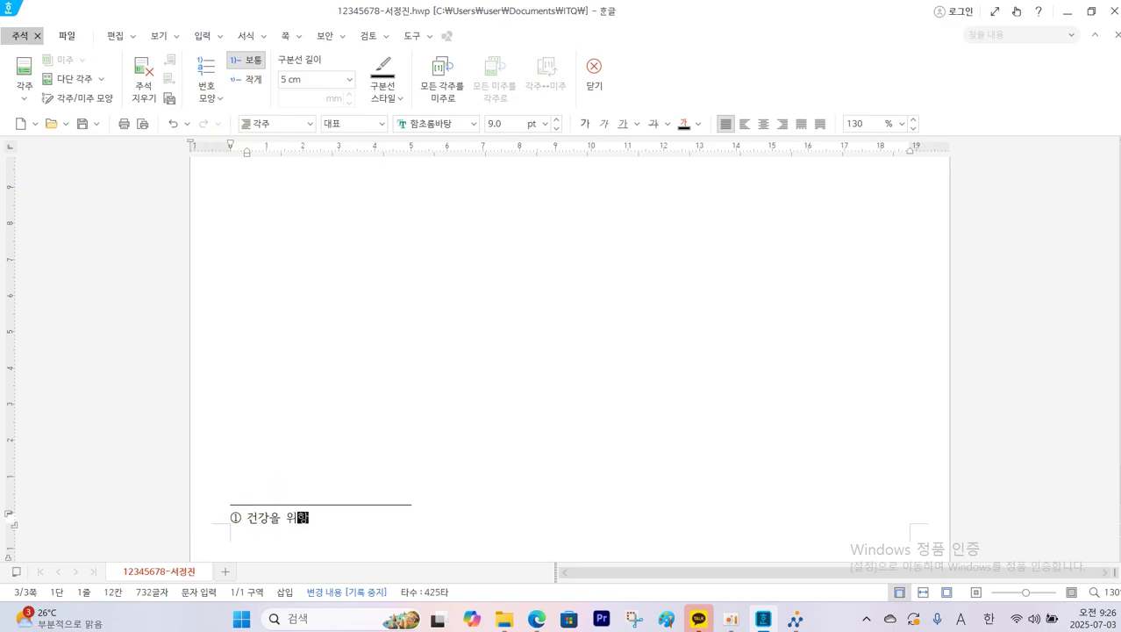
{"action": "type", "text": "여 가장 먼저 대하는 보건의료"}
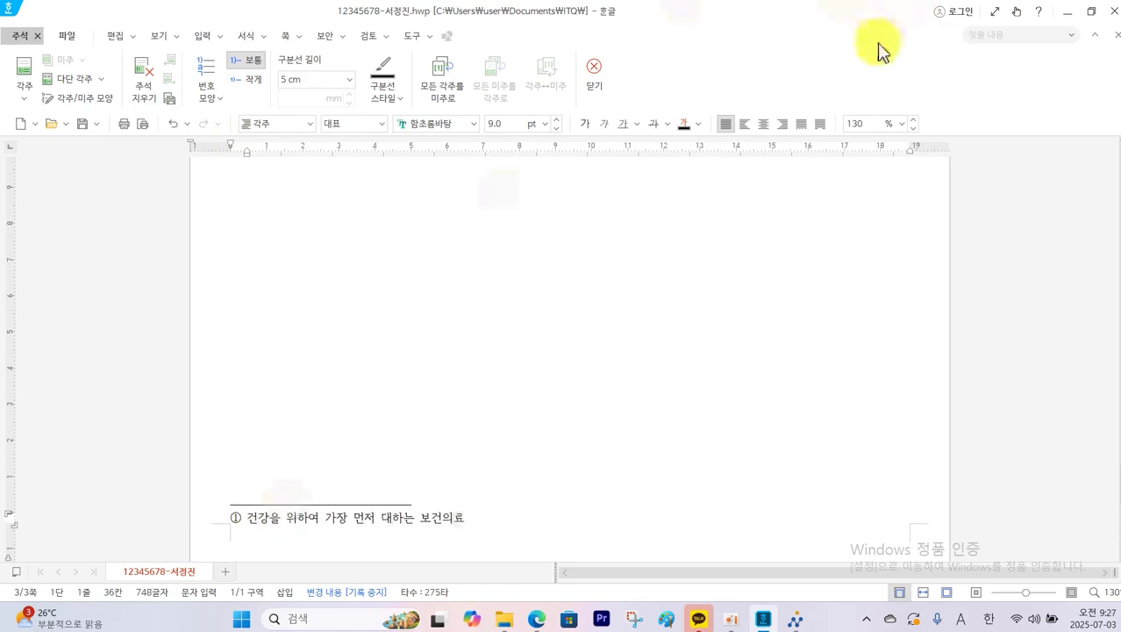
{"action": "left_click", "coordinate": [597, 76]}
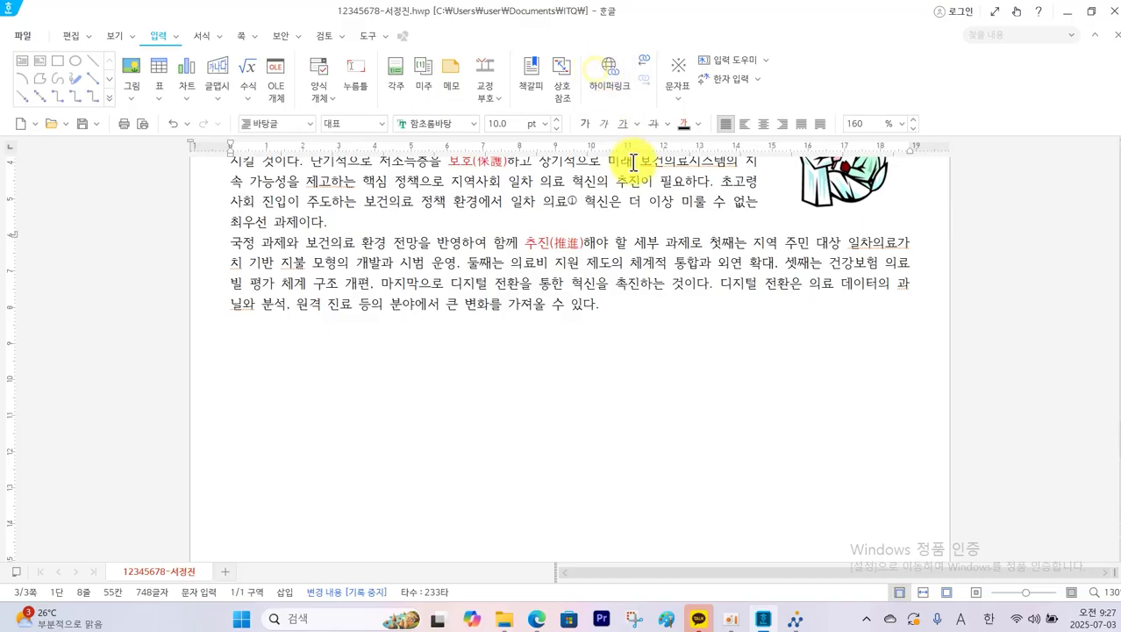
Step: Change the font colour of 보호(保護) and 추진(推進) in the body text to black
{"action": "scroll", "coordinate": [584, 206], "scroll_direction": "up", "scroll_amount": 1}
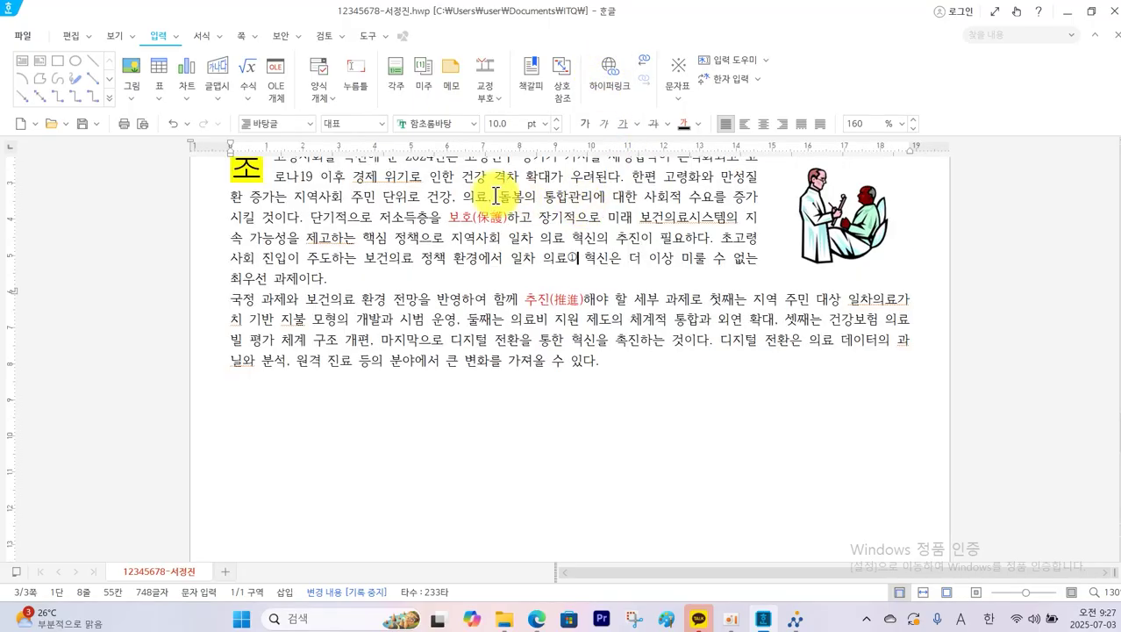
{"action": "left_click_drag", "start_coordinate": [449, 220], "coordinate": [507, 222]}
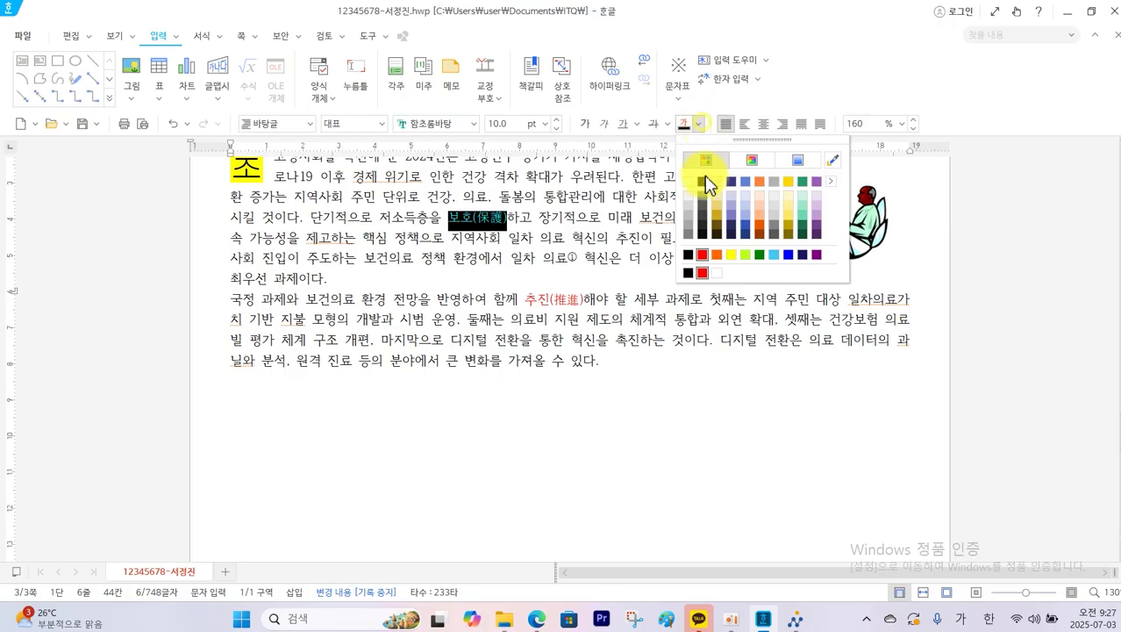
{"action": "left_click", "coordinate": [688, 255]}
{"action": "left_click_drag", "start_coordinate": [523, 300], "coordinate": [568, 299]}
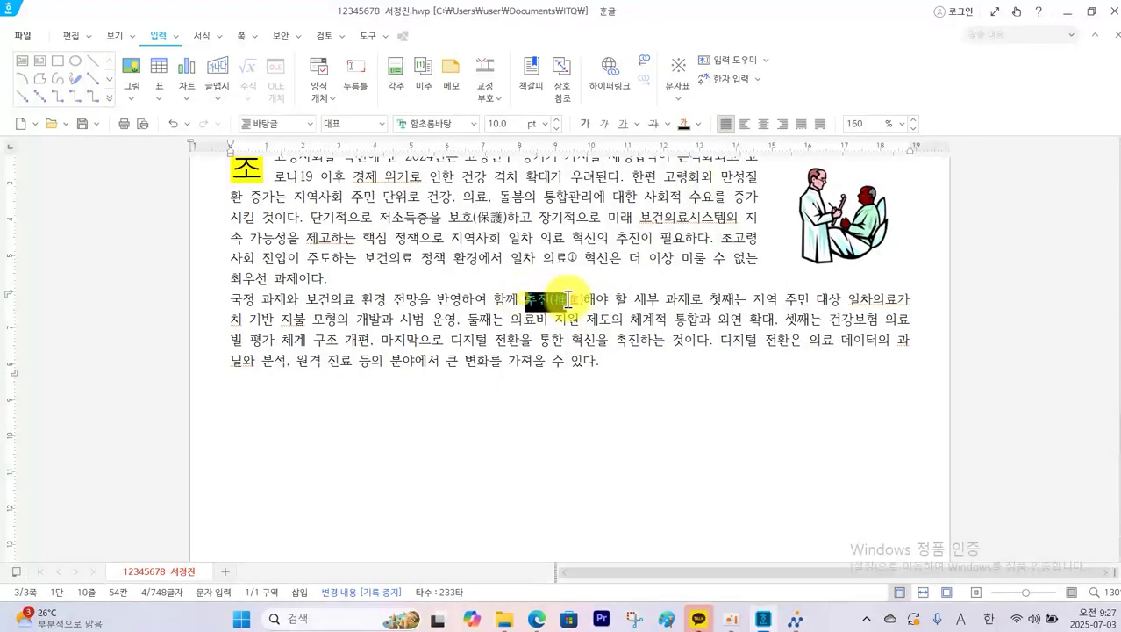
{"action": "left_click", "coordinate": [688, 125]}
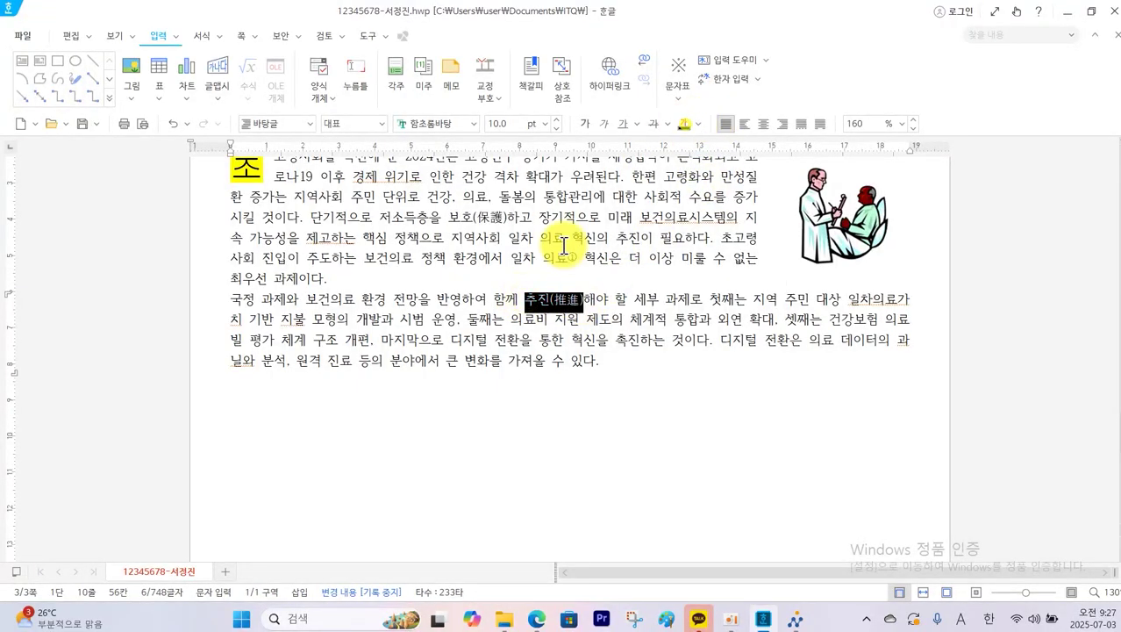
Step: Indent the start of the second body paragraph, beginning with 국정 과제, by two spaces
{"action": "left_click", "coordinate": [231, 299]}
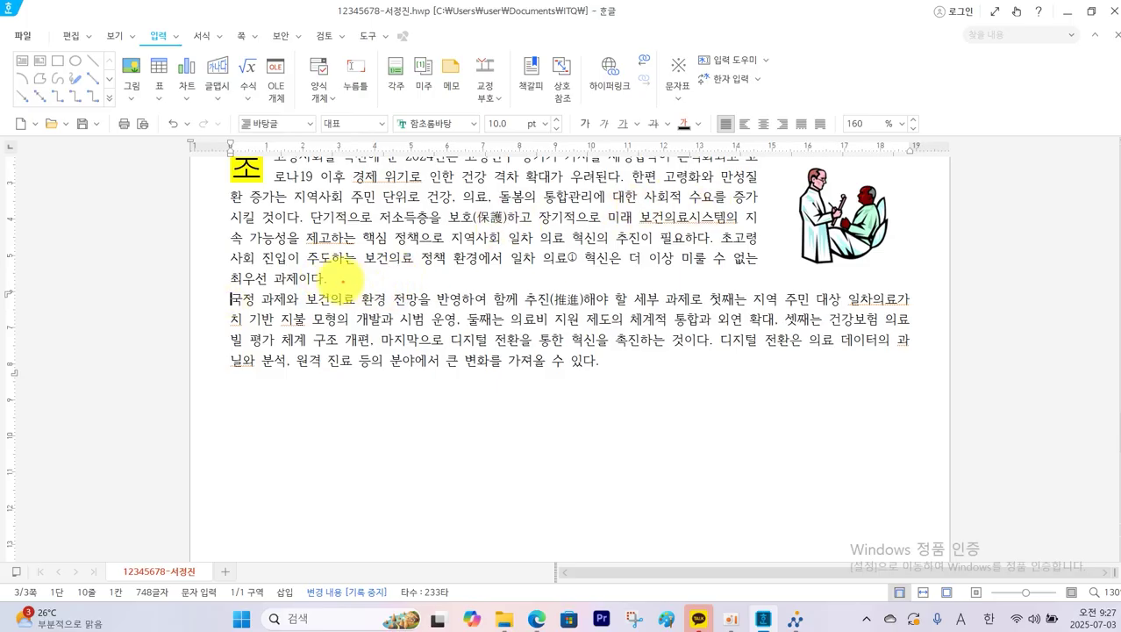
{"action": "left_click_drag", "start_coordinate": [334, 269], "coordinate": [357, 266]}
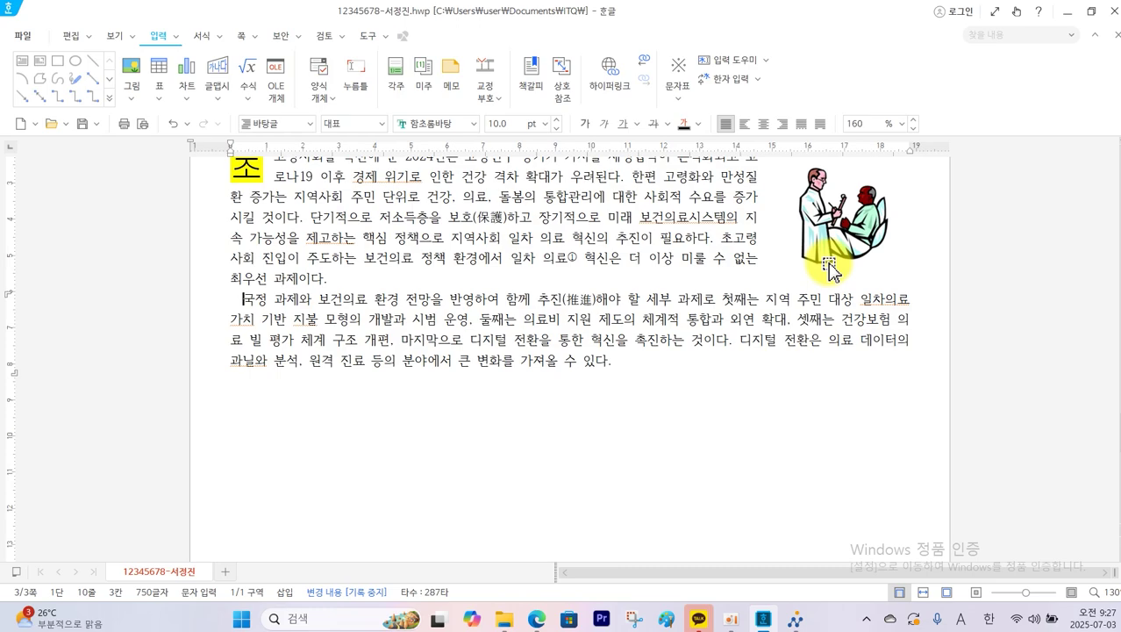
{"action": "scroll", "coordinate": [812, 193], "scroll_direction": "up", "scroll_amount": 1}
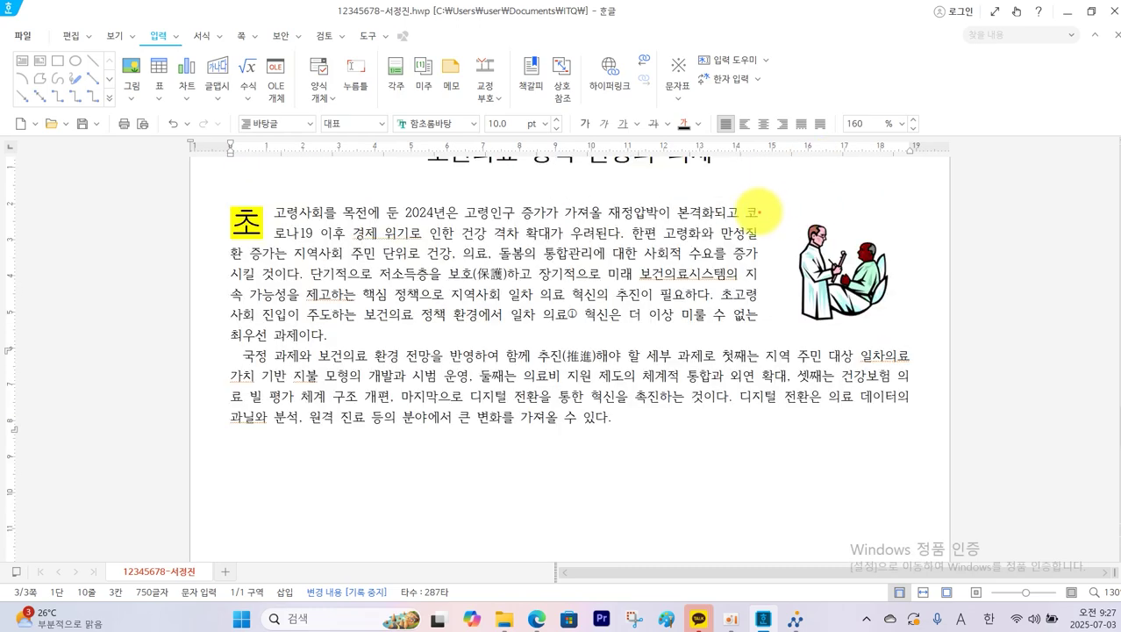
{"action": "left_click_drag", "start_coordinate": [758, 211], "coordinate": [755, 327]}
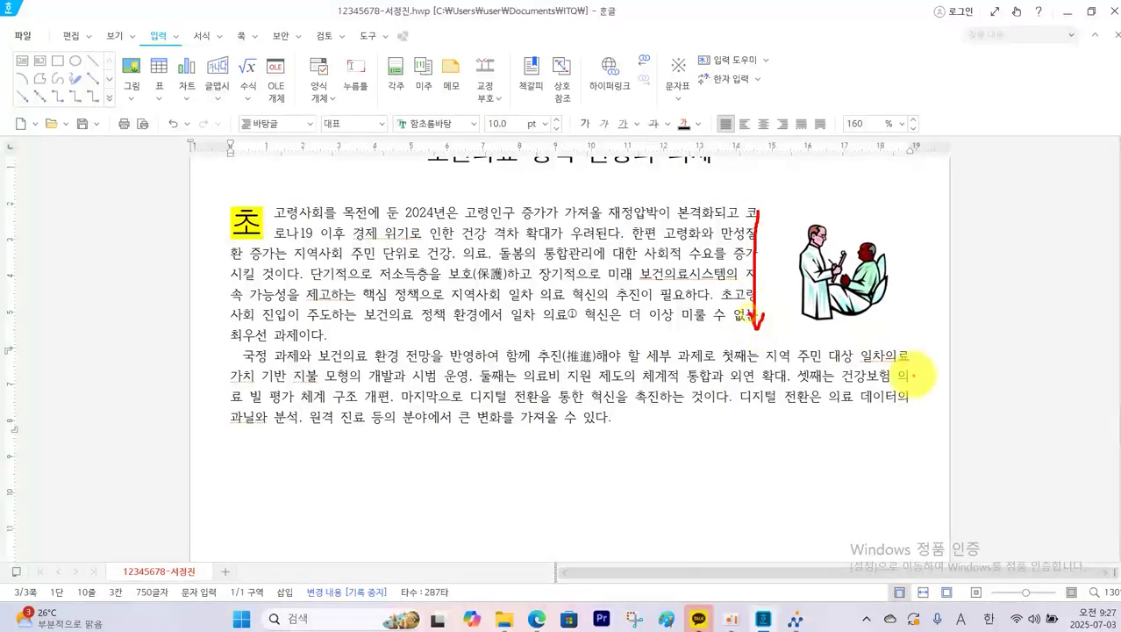
{"action": "left_click_drag", "start_coordinate": [915, 346], "coordinate": [917, 409]}
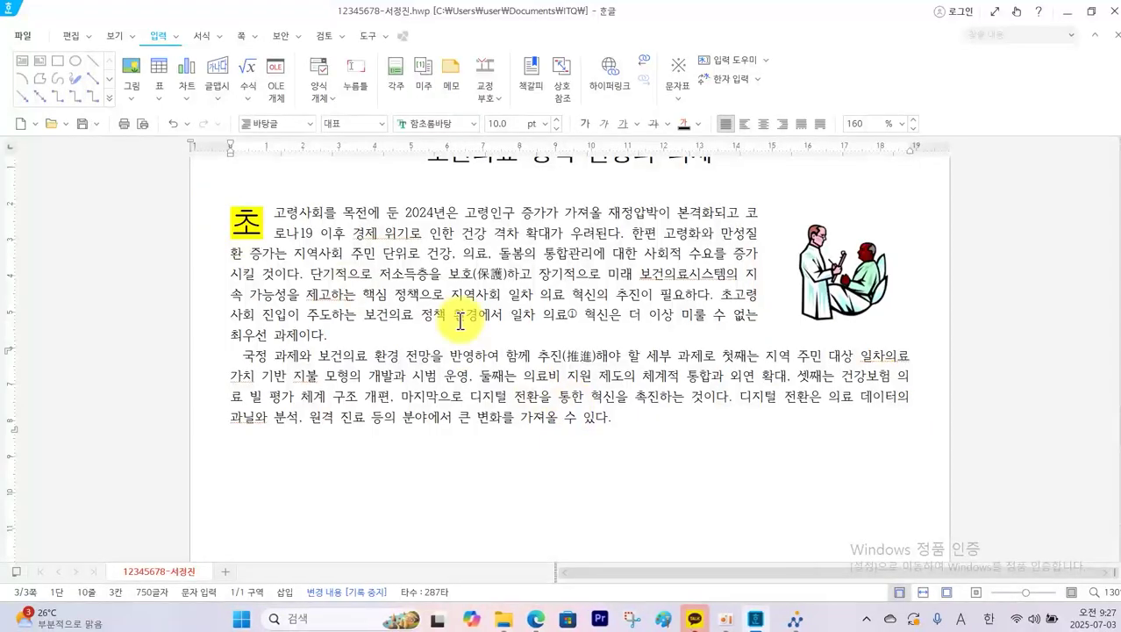
Step: Save the document, switch to the exam answer-submission program and transmit the saved answer file to the exam-room PC
{"action": "left_click", "coordinate": [82, 124]}
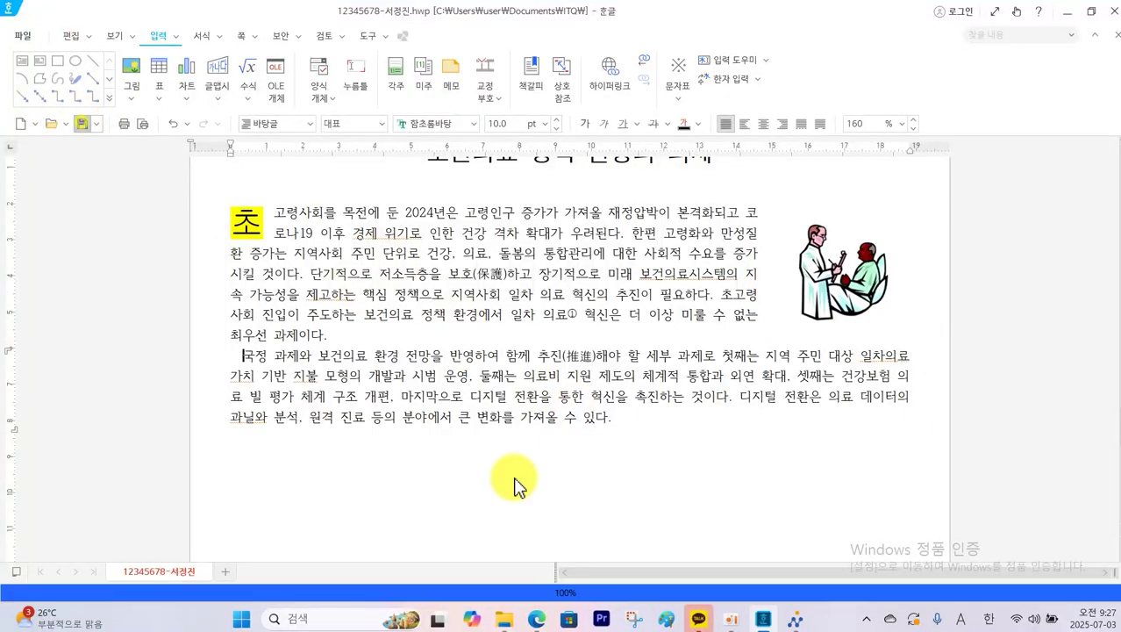
{"action": "left_click", "coordinate": [796, 620]}
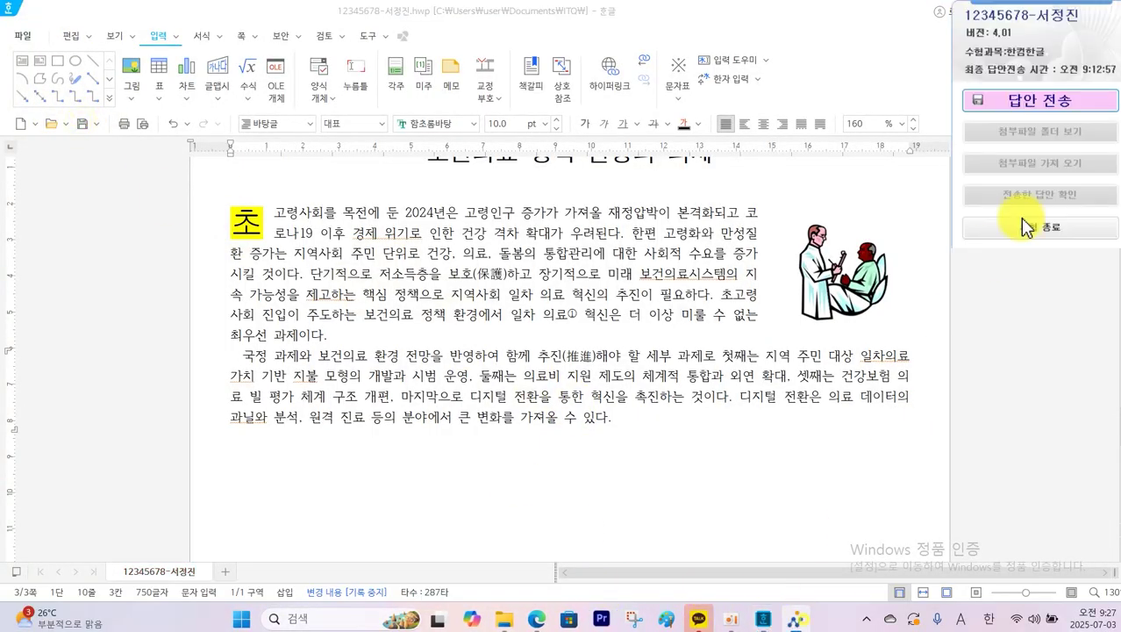
{"action": "left_click", "coordinate": [1019, 102]}
{"action": "left_click", "coordinate": [553, 361]}
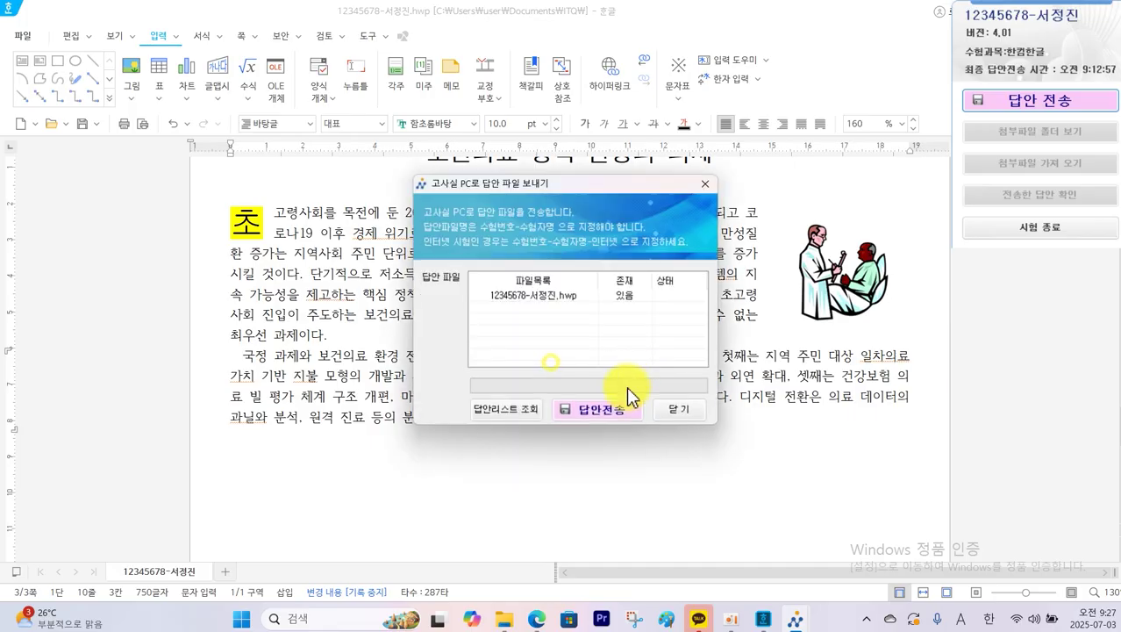
{"action": "left_click", "coordinate": [604, 408]}
{"action": "left_click", "coordinate": [626, 354]}
{"action": "left_click", "coordinate": [678, 412]}
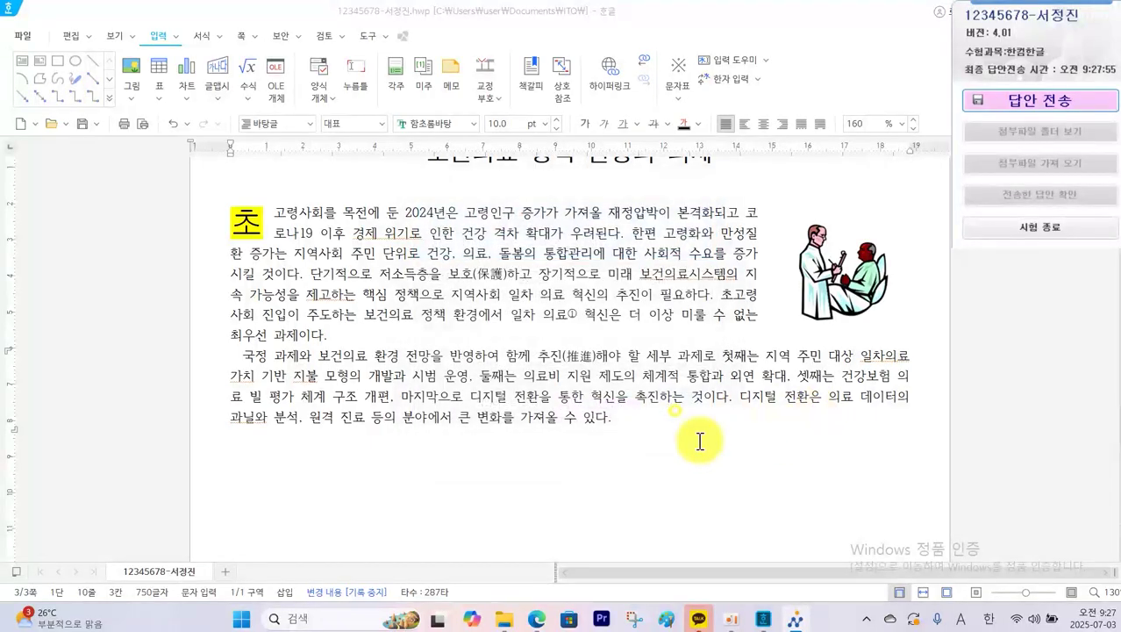
Step: Start a new line below the second body paragraph, leaving one blank line in between
{"action": "left_click", "coordinate": [709, 509]}
{"action": "key", "text": "Return"}
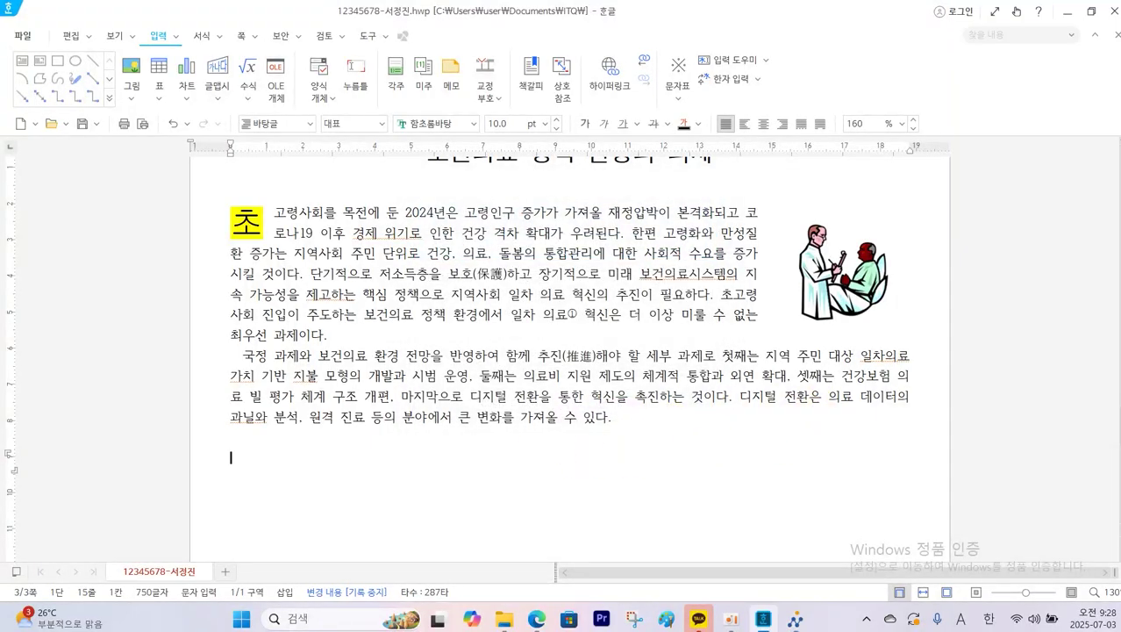
{"action": "scroll", "coordinate": [492, 465], "scroll_direction": "down", "scroll_amount": 1}
{"action": "scroll", "coordinate": [395, 473], "scroll_direction": "up", "scroll_amount": 1}
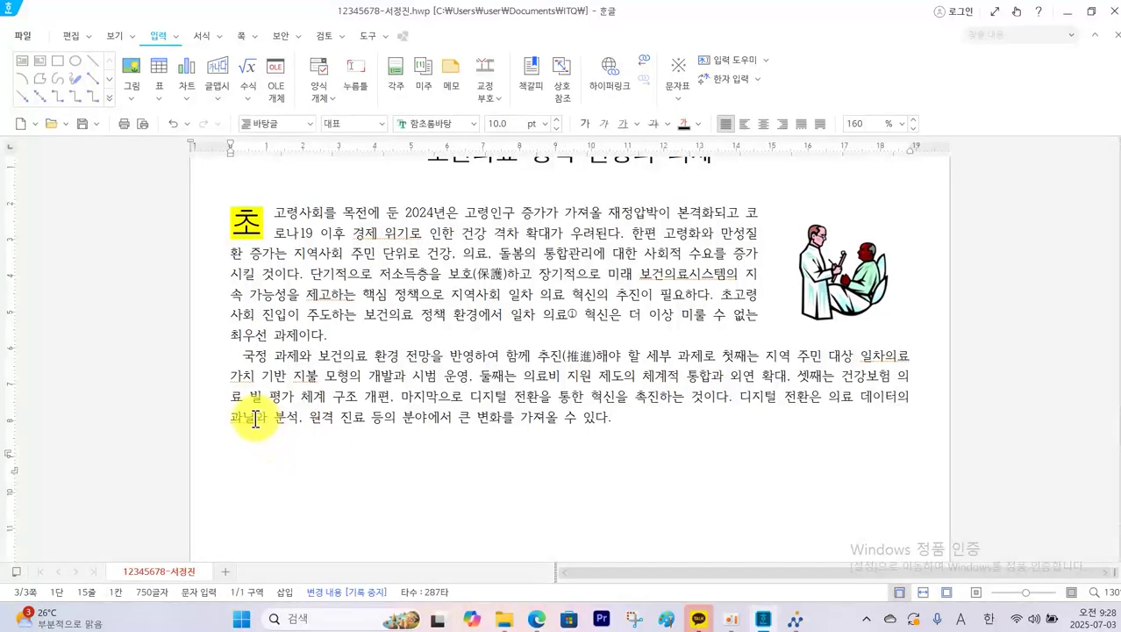
Step: Correct the typo 과닐와 to 관리와 in the last line of the second body paragraph and save the document
{"action": "key", "text": "BackSpace"}
{"action": "key", "text": "BackSpace"}
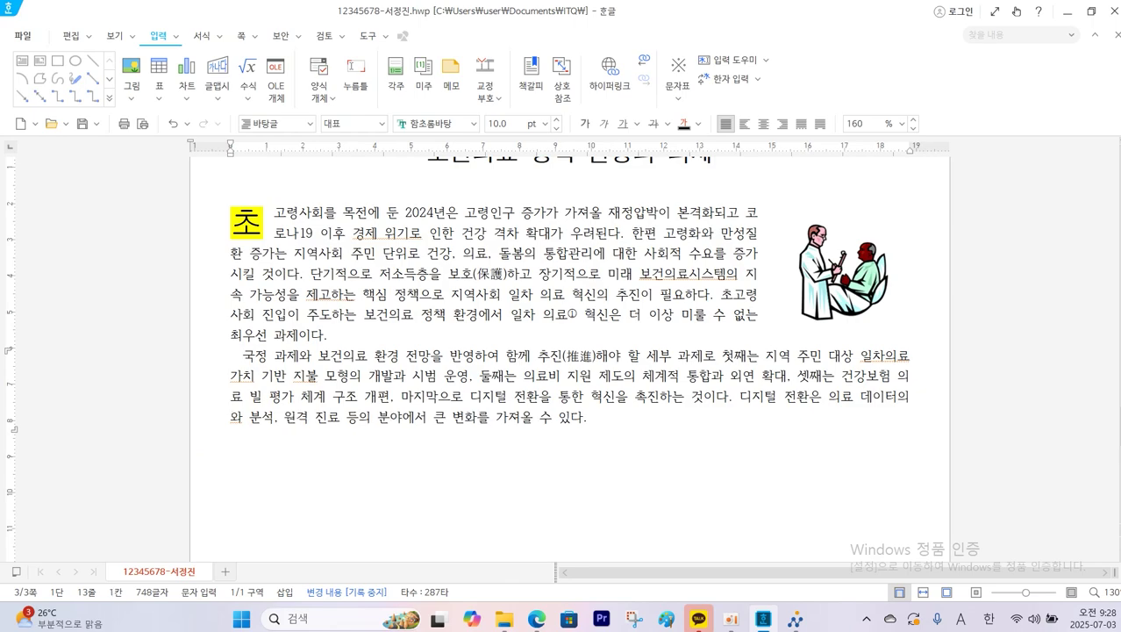
{"action": "type", "text": "과ㄴ리"}
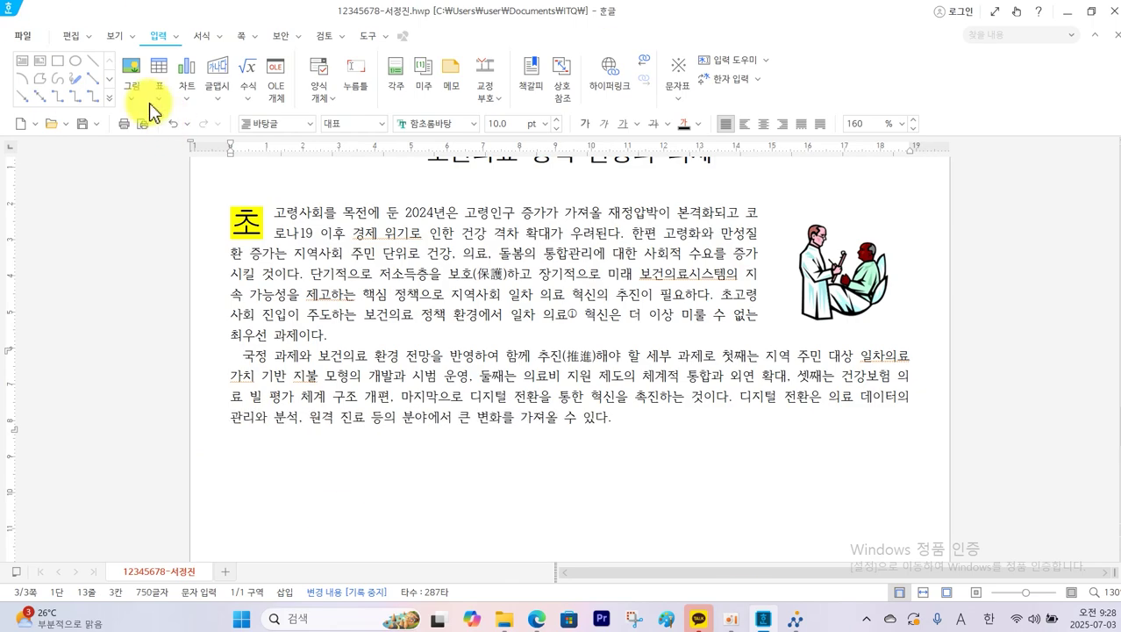
{"action": "left_click", "coordinate": [82, 123]}
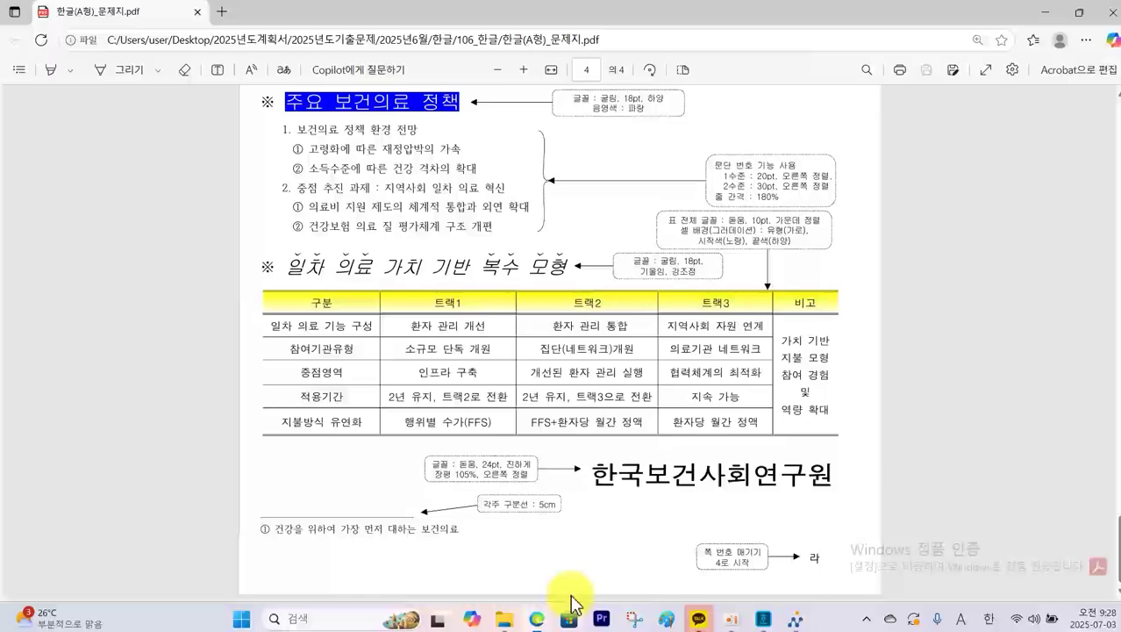
Step: Examine the 주요 보건의료 정책 section in the exam PDF, including its two-level paragraph numbering, alignment and line-spacing requirements
{"action": "left_click", "coordinate": [537, 619]}
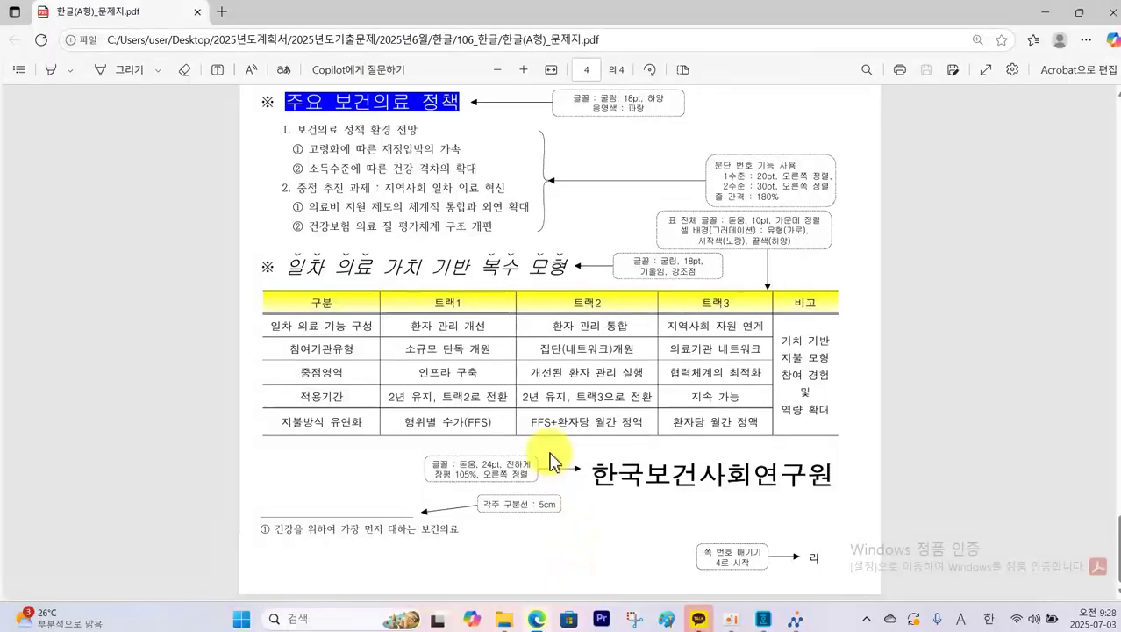
{"action": "scroll", "coordinate": [538, 469], "scroll_direction": "up", "scroll_amount": 2}
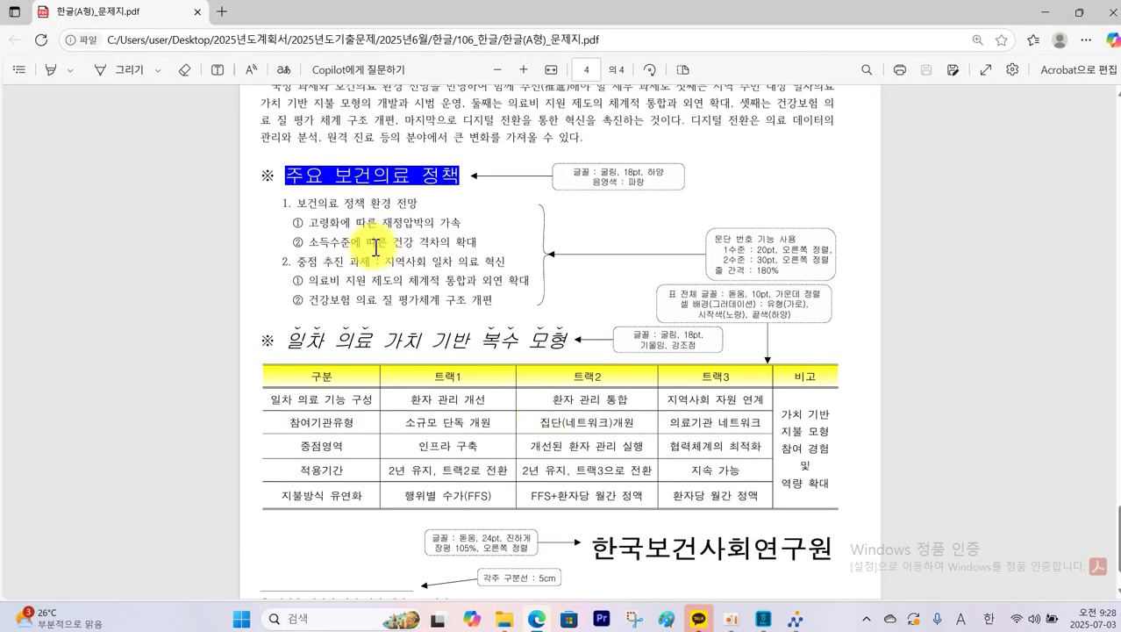
{"action": "left_click_drag", "start_coordinate": [230, 154], "coordinate": [597, 320]}
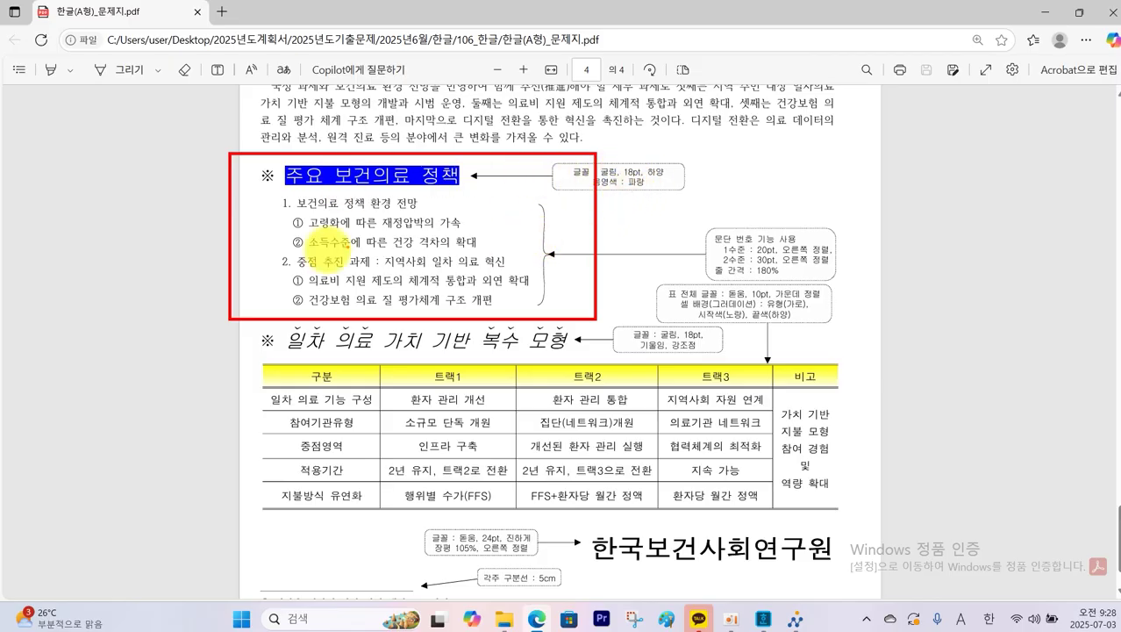
{"action": "mouse_move", "coordinate": [282, 204]}
{"action": "left_mouse_down"}
{"action": "mouse_move", "coordinate": [289, 258]}
{"action": "mouse_move", "coordinate": [289, 219]}
{"action": "mouse_move", "coordinate": [309, 237]}
{"action": "left_mouse_up"}
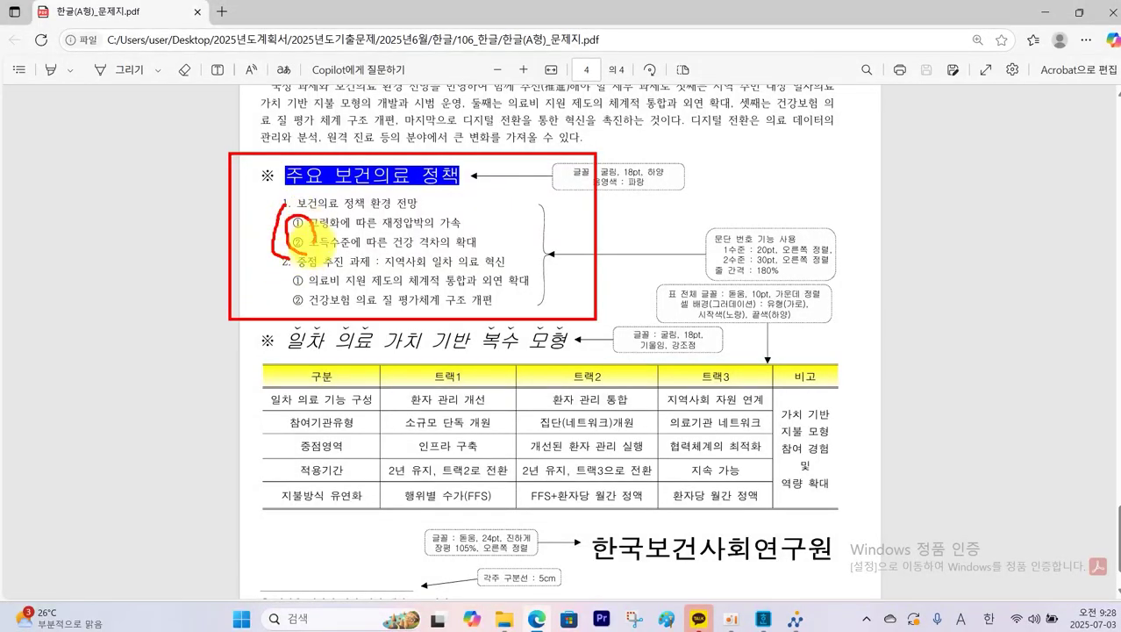
{"action": "mouse_move", "coordinate": [307, 276]}
{"action": "left_mouse_down"}
{"action": "mouse_move", "coordinate": [290, 303]}
{"action": "mouse_move", "coordinate": [303, 307]}
{"action": "left_mouse_up"}
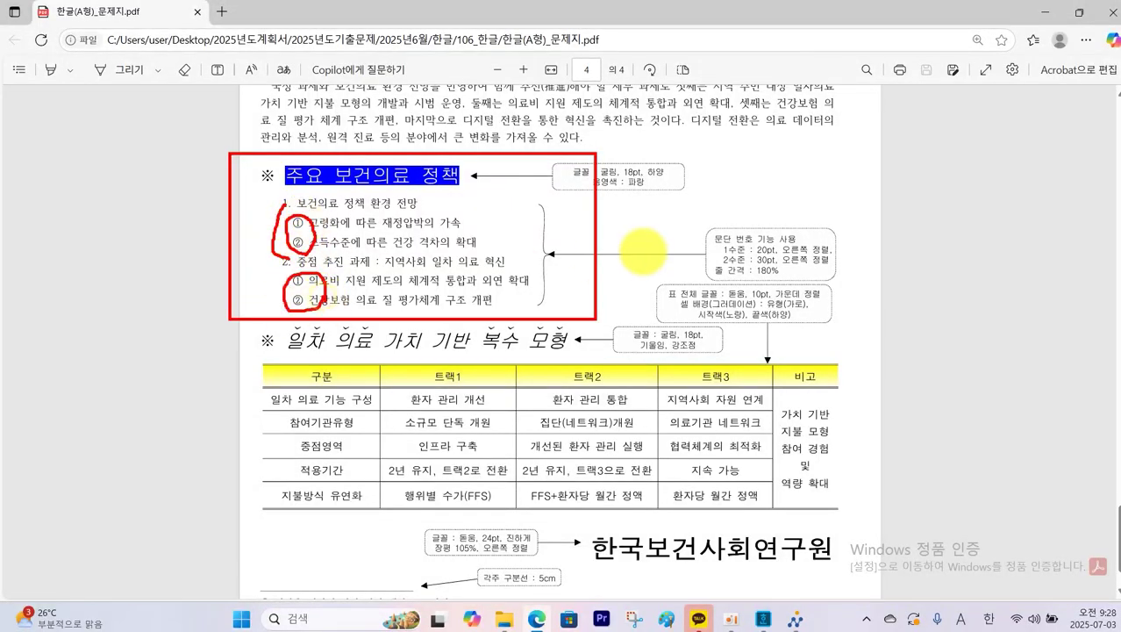
{"action": "mouse_move", "coordinate": [825, 247]}
{"action": "left_mouse_down"}
{"action": "mouse_move", "coordinate": [764, 260]}
{"action": "mouse_move", "coordinate": [819, 265]}
{"action": "left_mouse_up"}
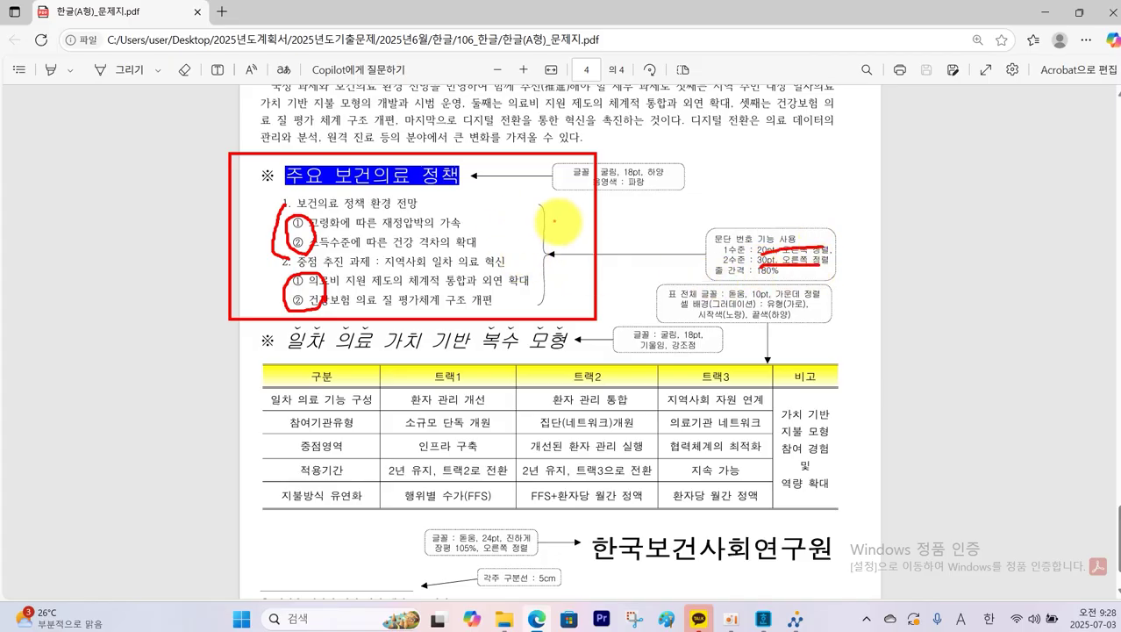
{"action": "mouse_move", "coordinate": [766, 281]}
{"action": "left_mouse_down"}
{"action": "mouse_move", "coordinate": [785, 244]}
{"action": "mouse_move", "coordinate": [746, 282]}
{"action": "left_mouse_up"}
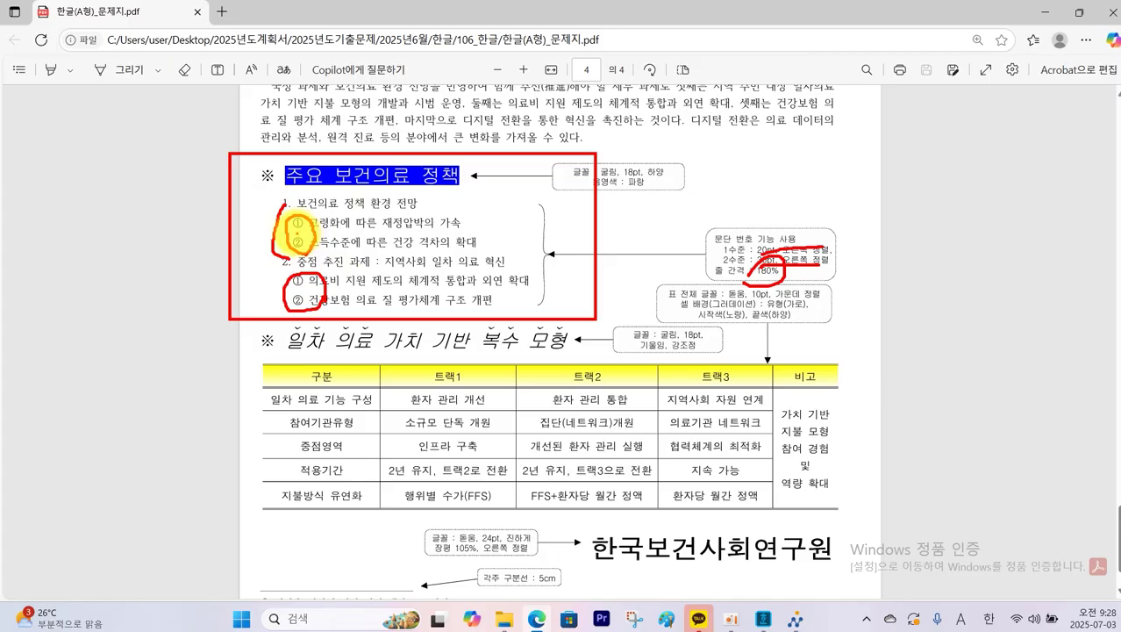
{"action": "key", "text": "Escape"}
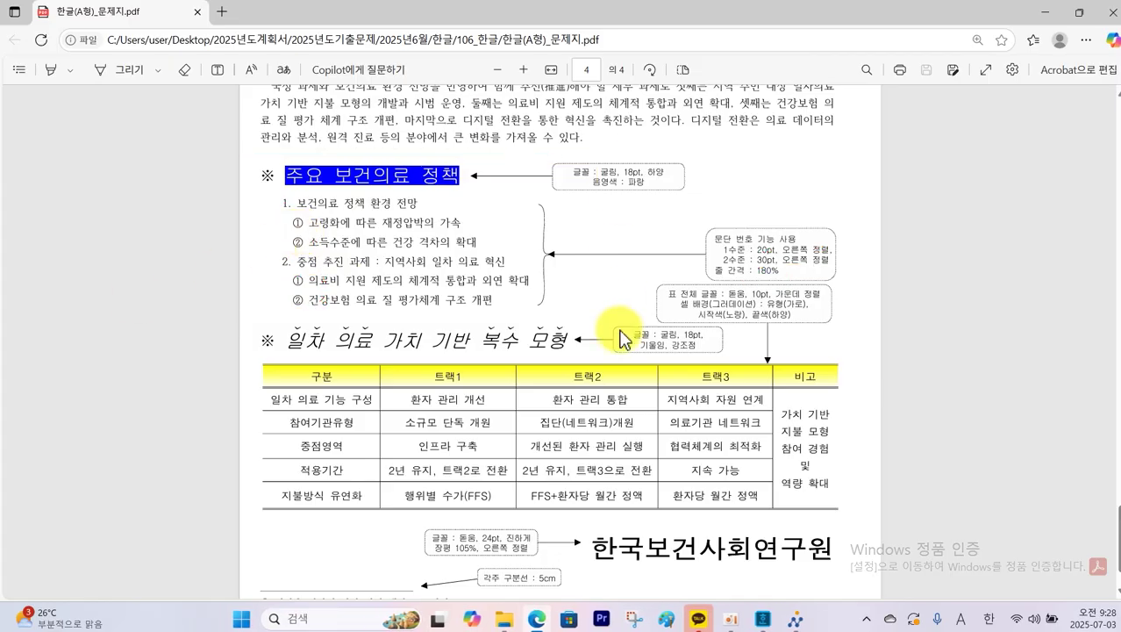
Step: Return to the Hangul document and enter the heading ※ 주요 보건의료 정책, inserting ※ from the full-width general symbols (전각 기호(일반))
{"action": "left_click", "coordinate": [764, 620]}
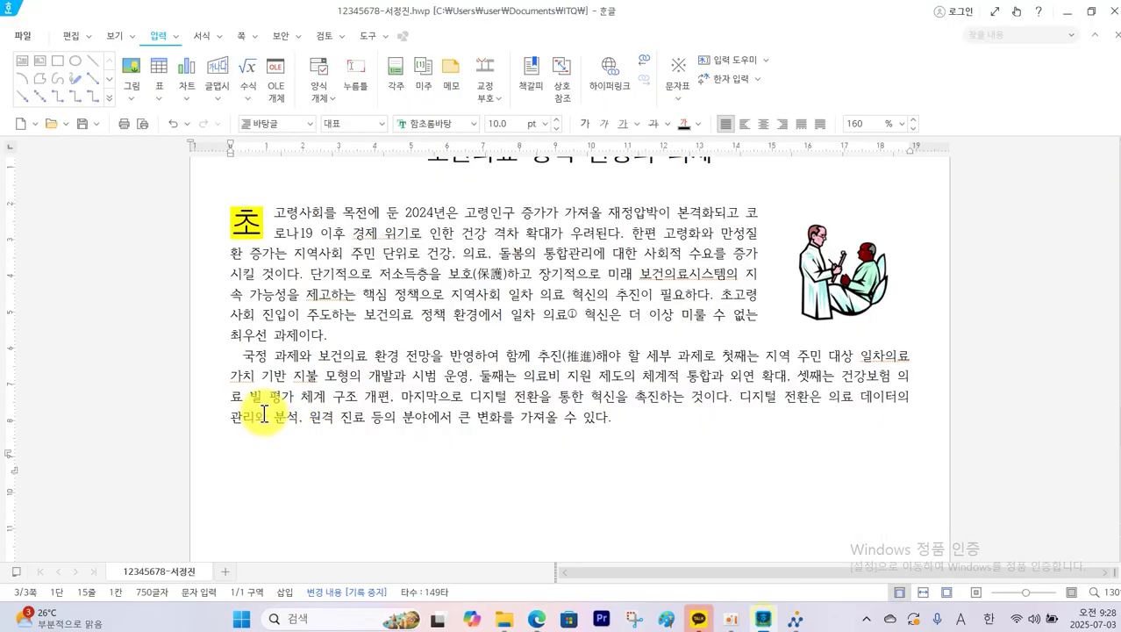
{"action": "left_click", "coordinate": [677, 91]}
{"action": "left_click", "coordinate": [696, 152]}
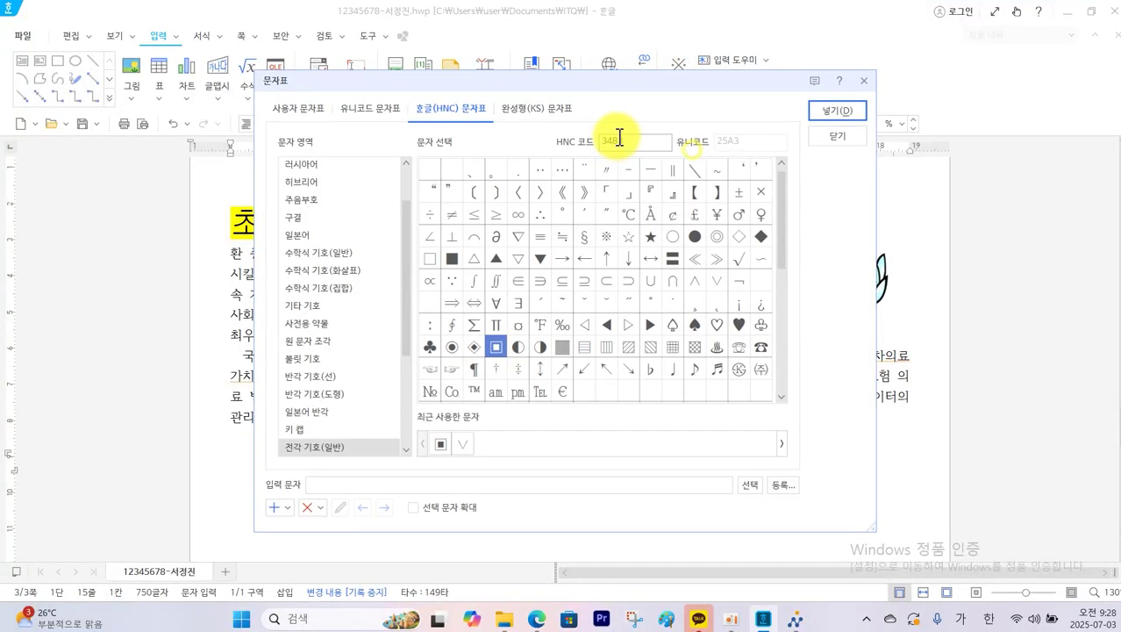
{"action": "left_click", "coordinate": [324, 449]}
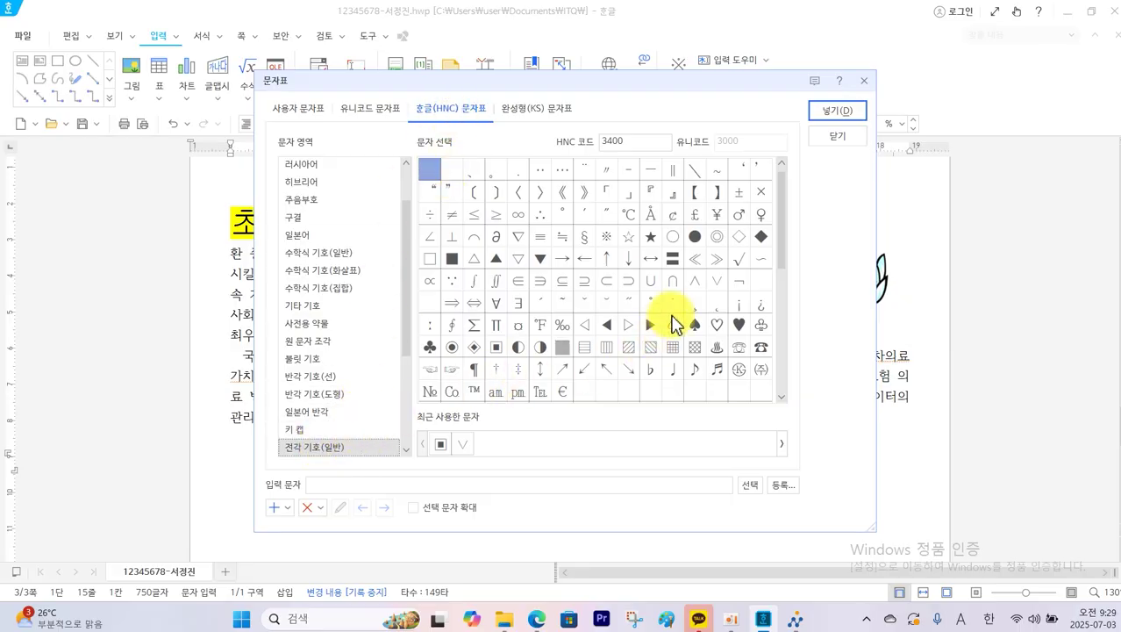
{"action": "left_click", "coordinate": [609, 238]}
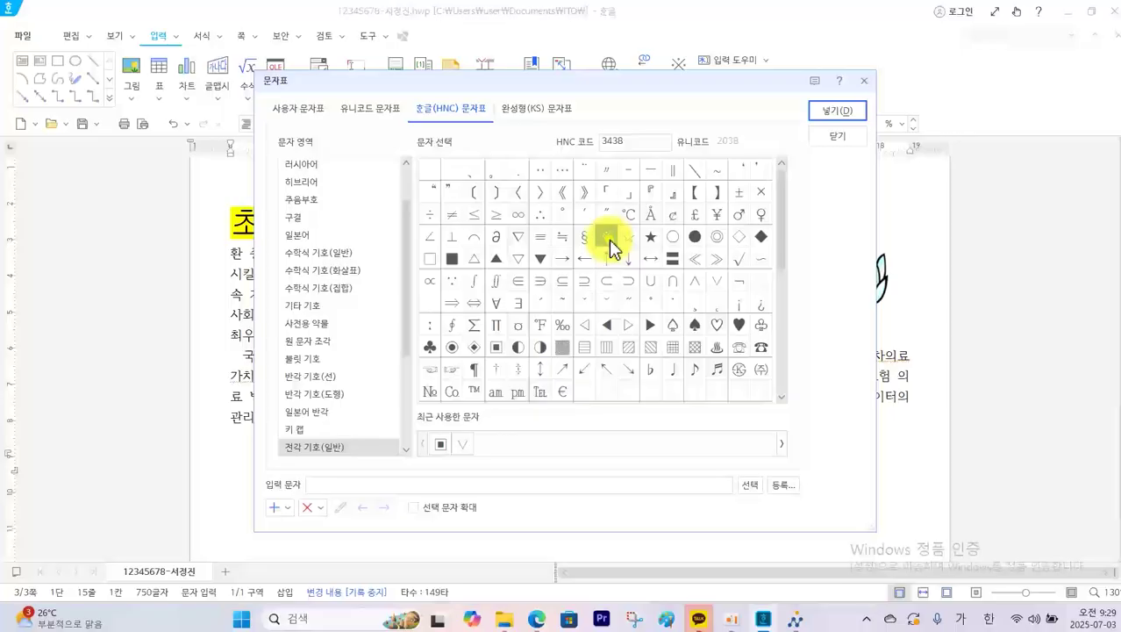
{"action": "left_click", "coordinate": [836, 114]}
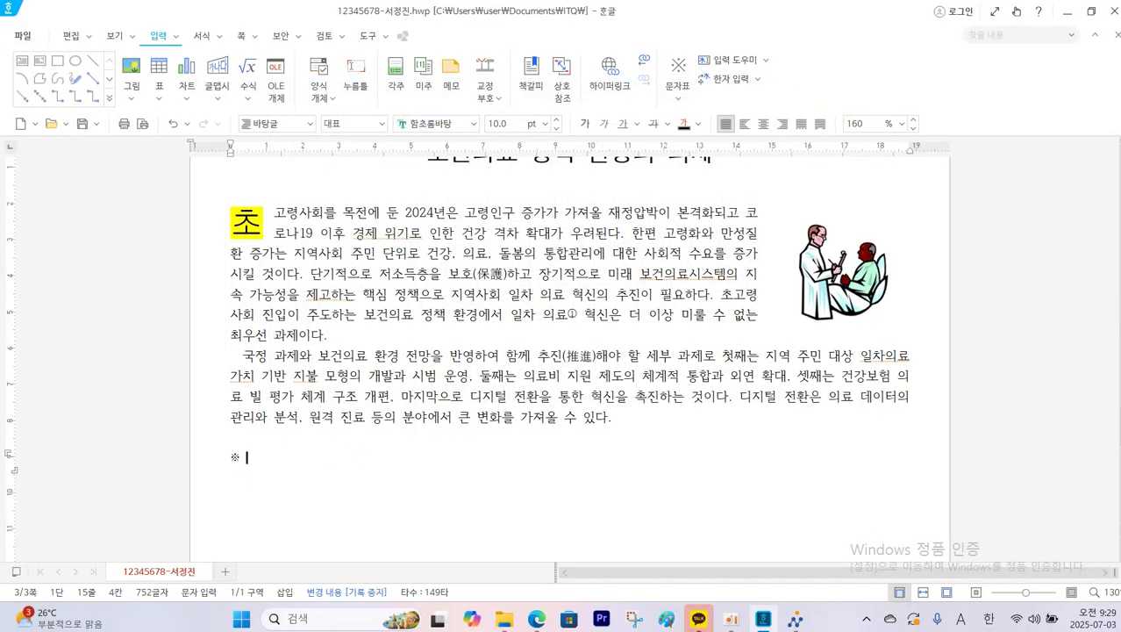
{"action": "type", "text": "주요 보건의료 정책"}
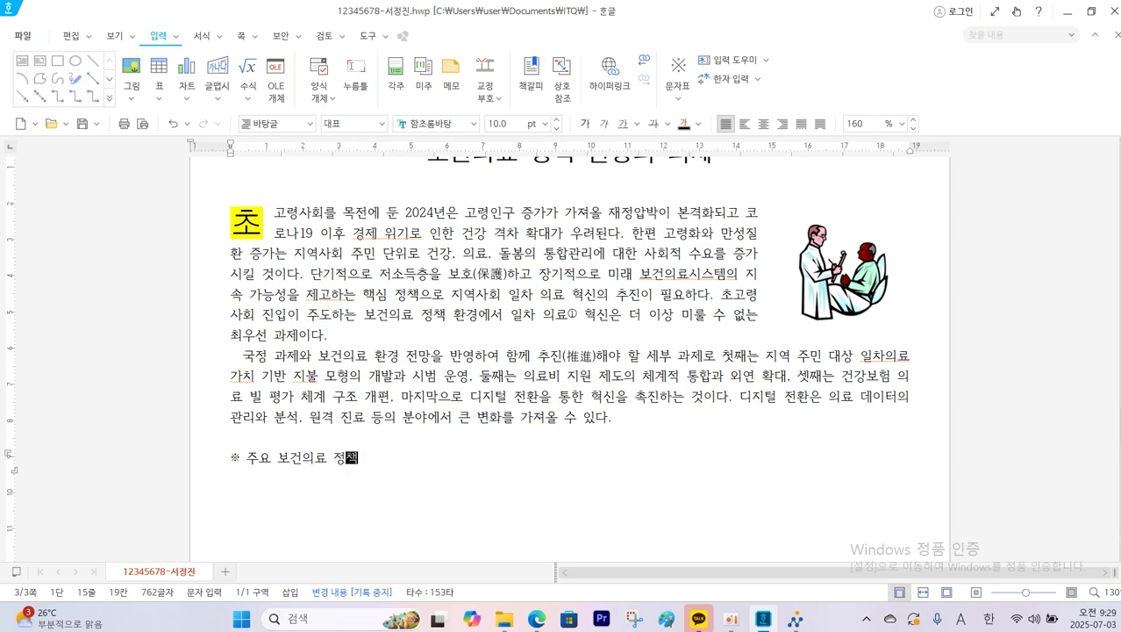
Step: Enter the six list lines from 보건의료 정책 환경 전망 to 건강보험 의료 질 평가체계 구조 개편 under the heading, followed by a blank line
{"action": "key", "text": "Return"}
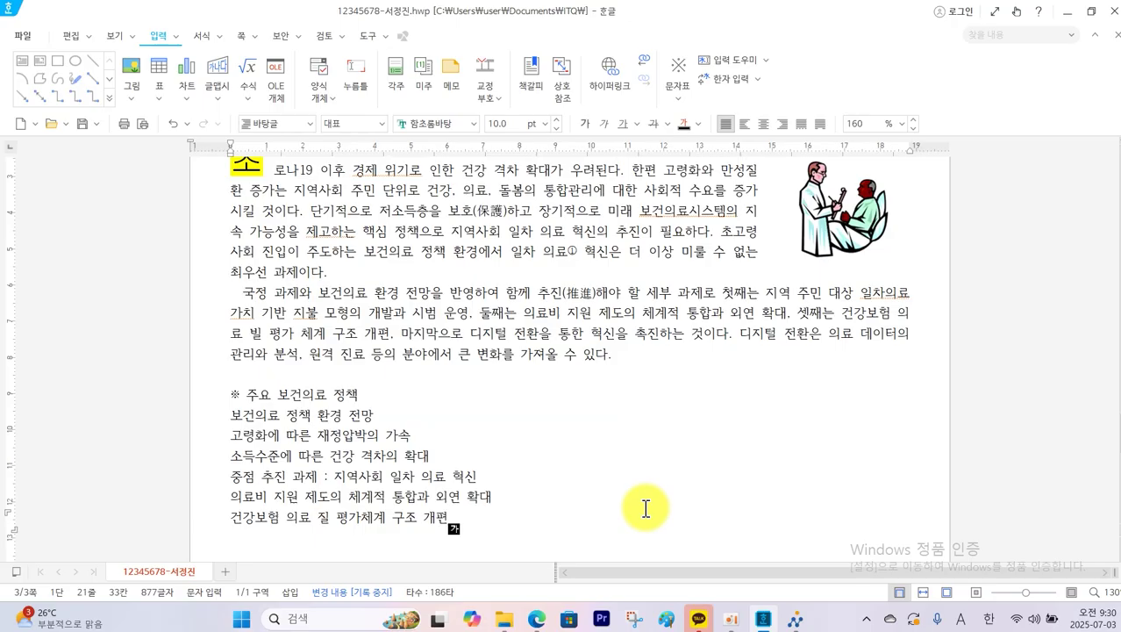
{"action": "key", "text": "Return"}
{"action": "key", "text": "Return"}
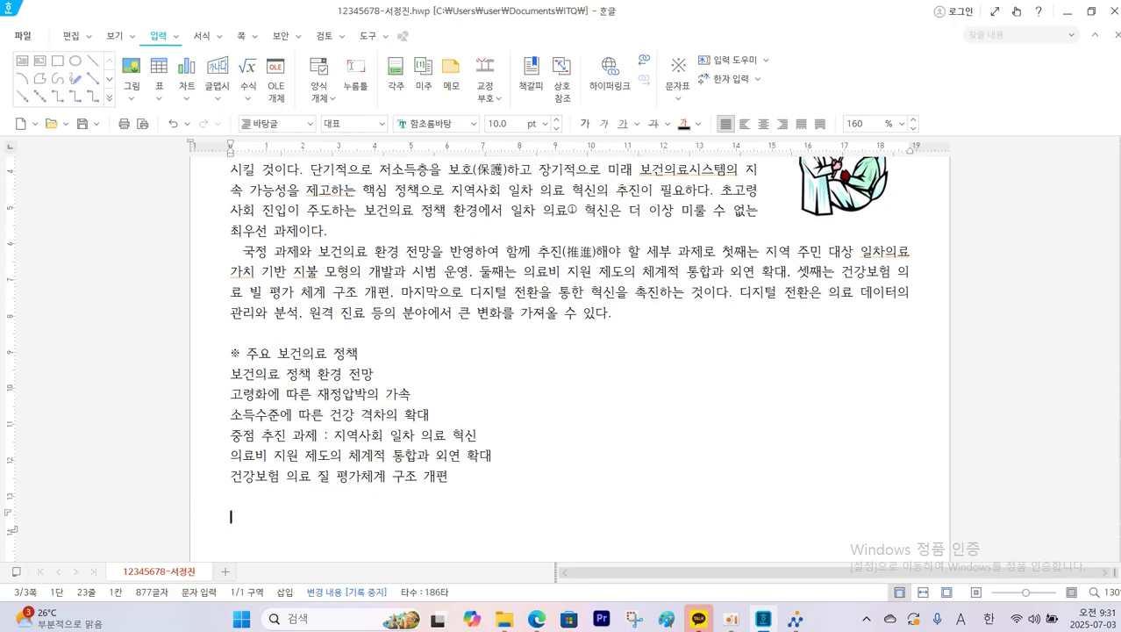
Step: Enter the second heading ※ 일차 의료 가치 기반 복수 모형, reusing the recent ※ symbol, and start a new line below it
{"action": "left_click", "coordinate": [681, 96]}
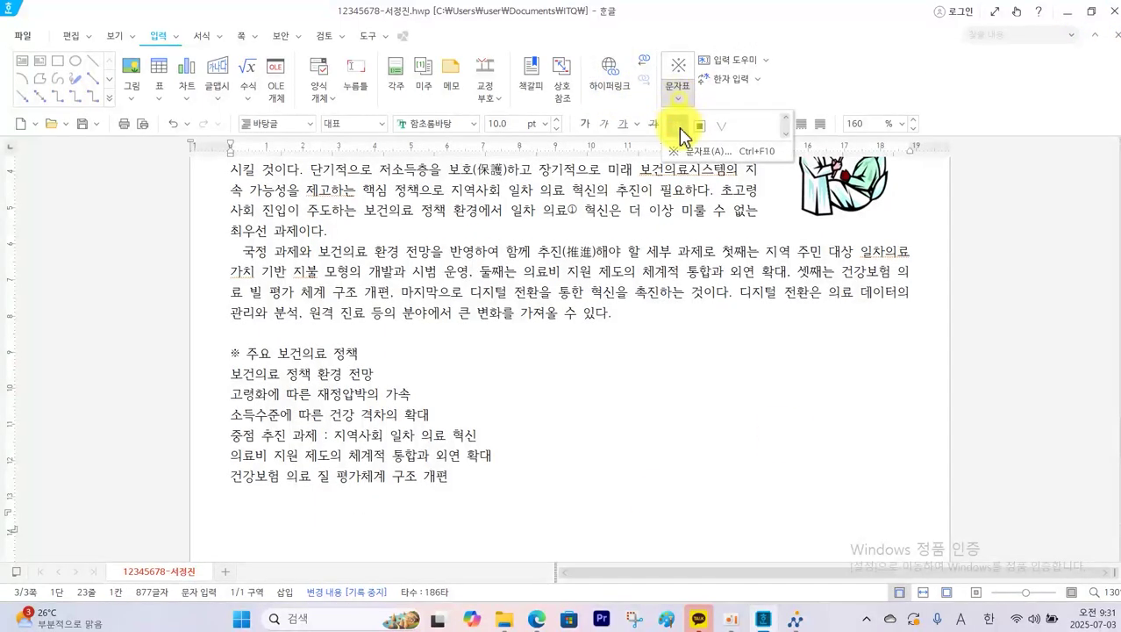
{"action": "type", "text": "일차"}
{"action": "type", "text": " 의"}
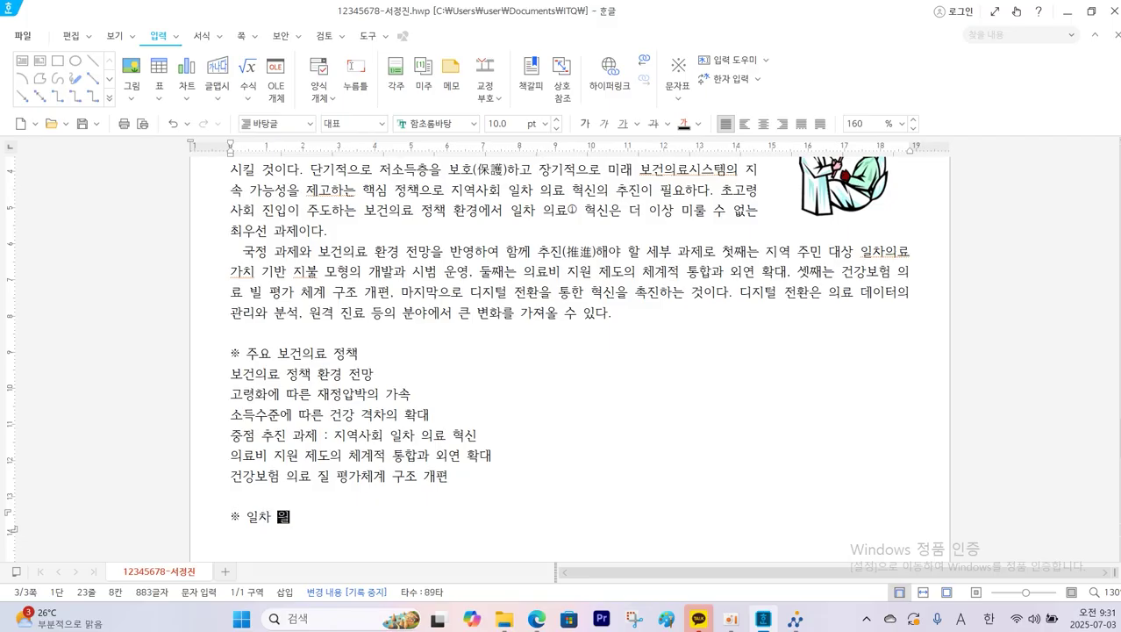
{"action": "type", "text": "료 가치 기바"}
{"action": "type", "text": "복수 모형"}
{"action": "key", "text": "Return"}
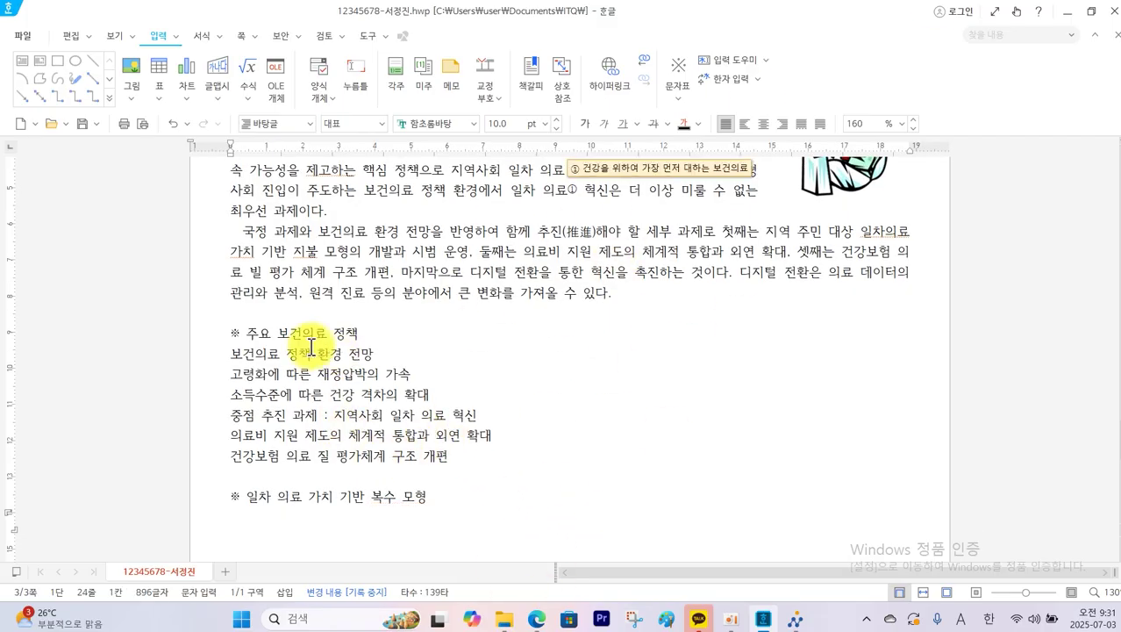
Step: Check the table layout in the exam PDF and insert a 6-row, 5-column table below the ※ 일차 의료 가치 기반 복수 모형 heading
{"action": "left_click", "coordinate": [536, 616]}
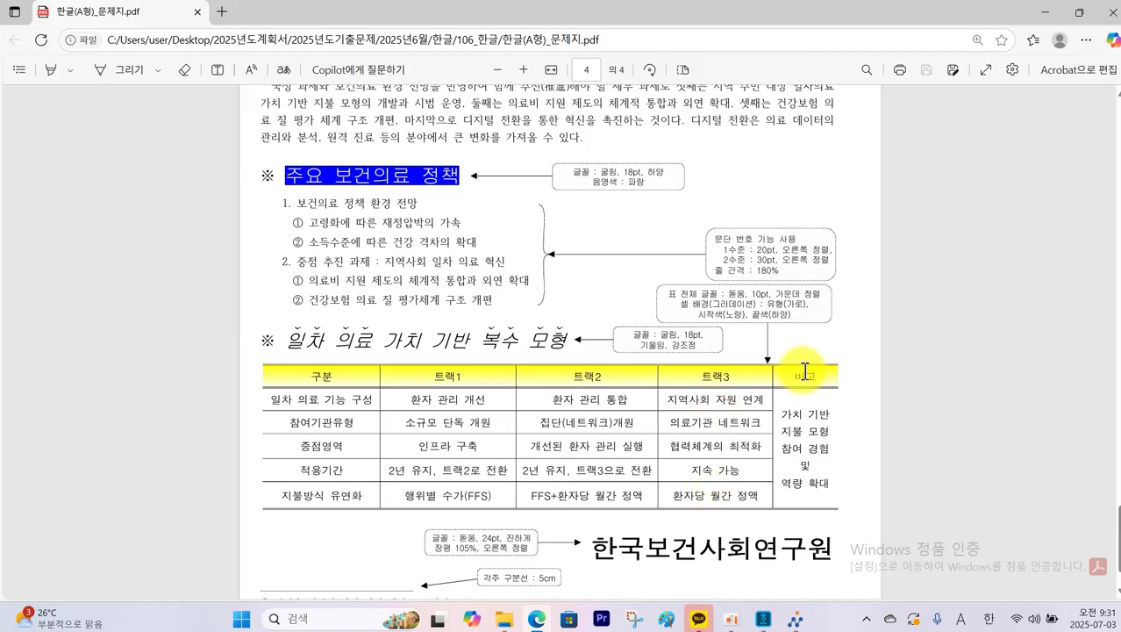
{"action": "left_click", "coordinate": [762, 621]}
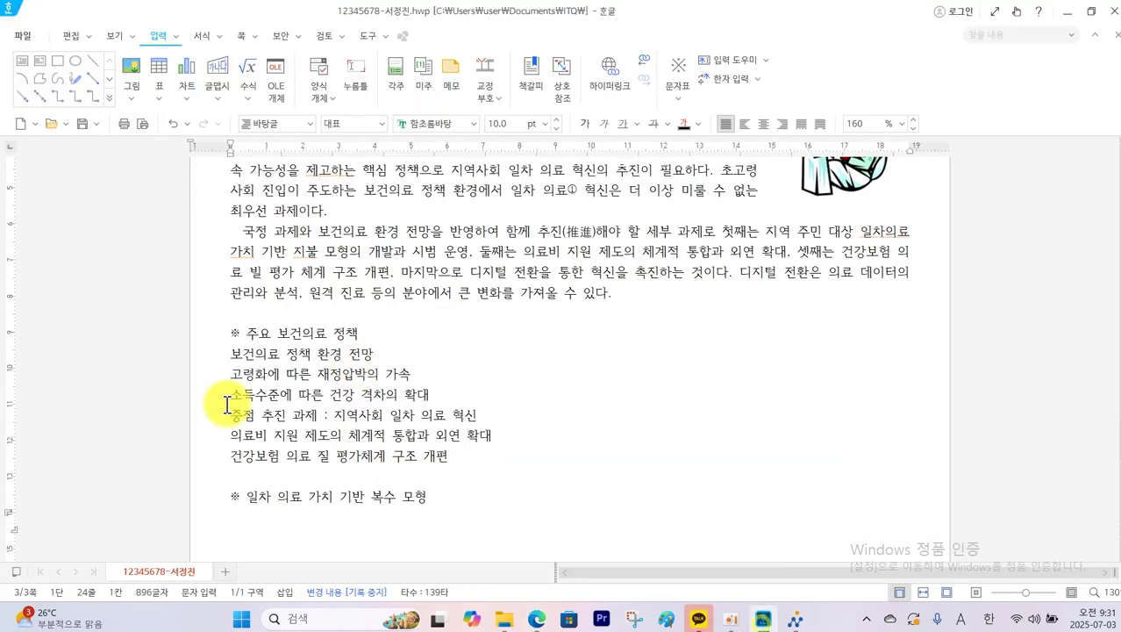
{"action": "left_click", "coordinate": [157, 70]}
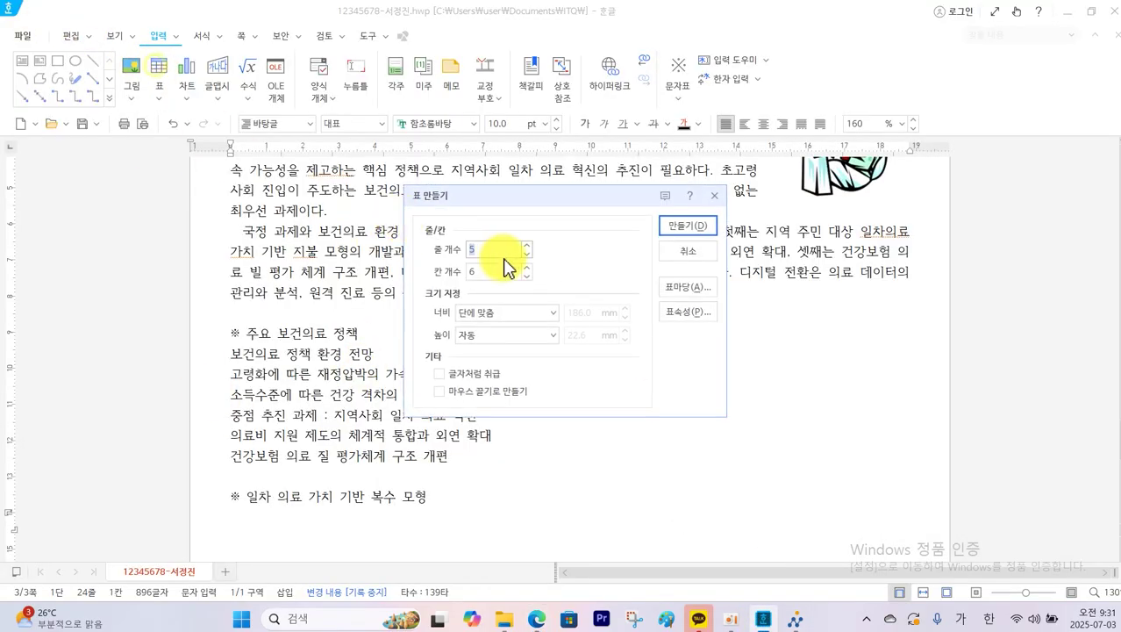
{"action": "left_click", "coordinate": [527, 246]}
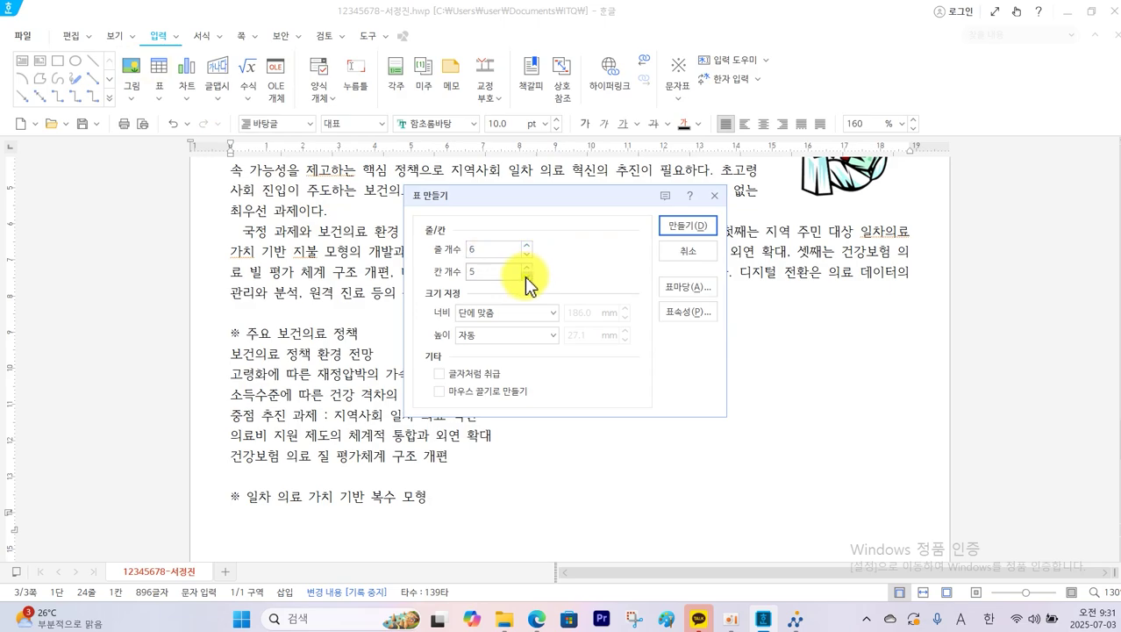
{"action": "left_click", "coordinate": [681, 230]}
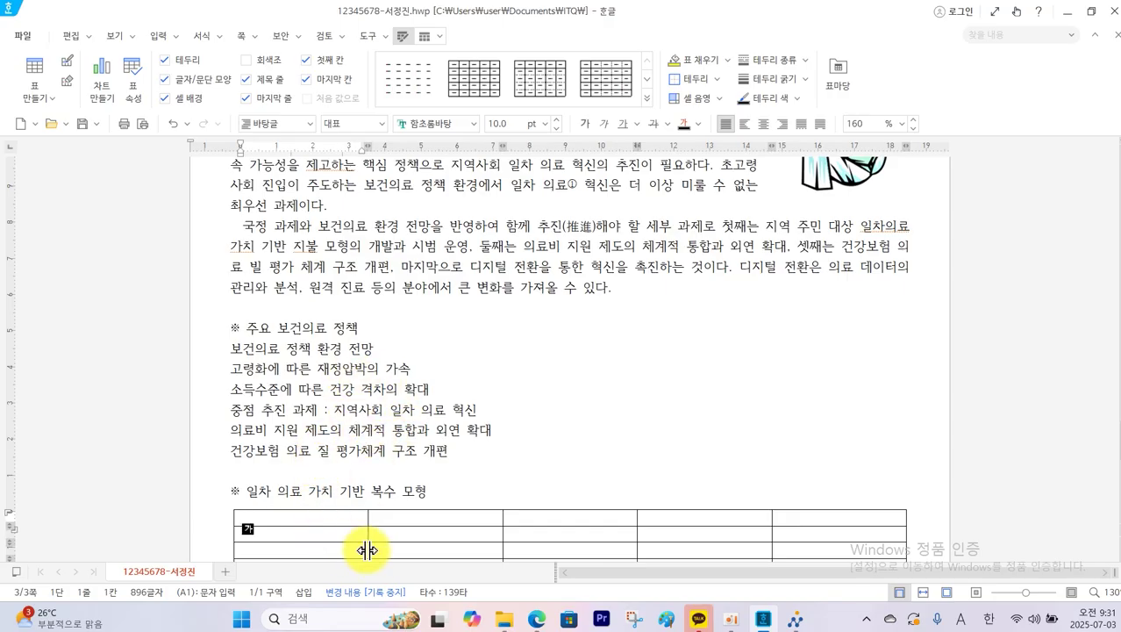
{"action": "left_click", "coordinate": [454, 455]}
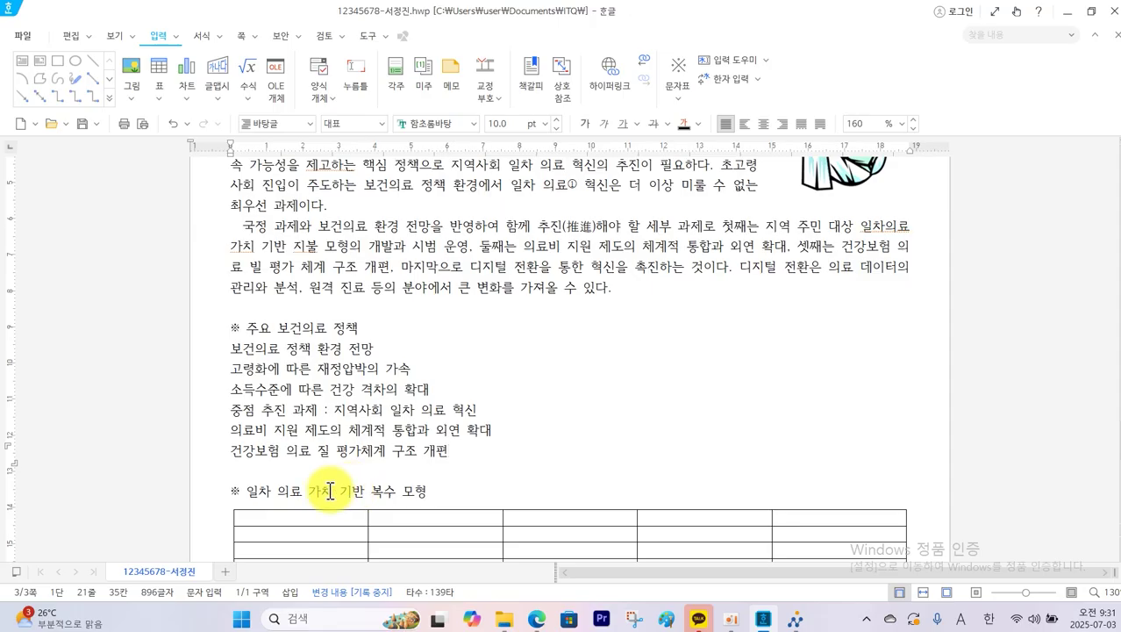
{"action": "key", "text": "Up"}
{"action": "key", "text": "Up"}
{"action": "key", "text": "Up"}
{"action": "key", "text": "Up"}
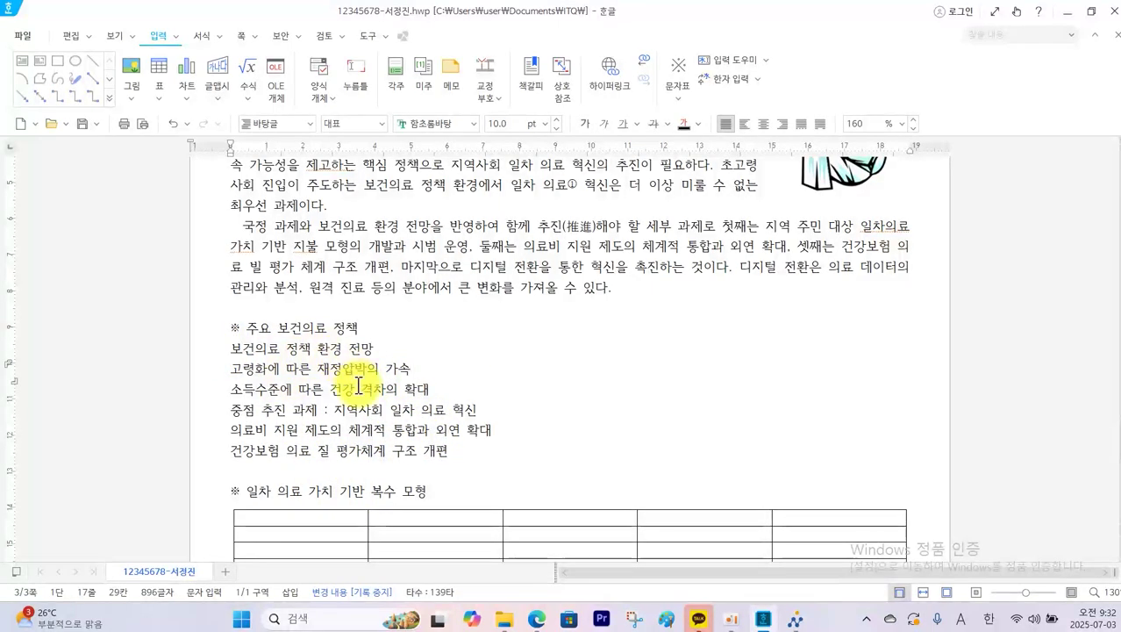
{"action": "left_click", "coordinate": [230, 369]}
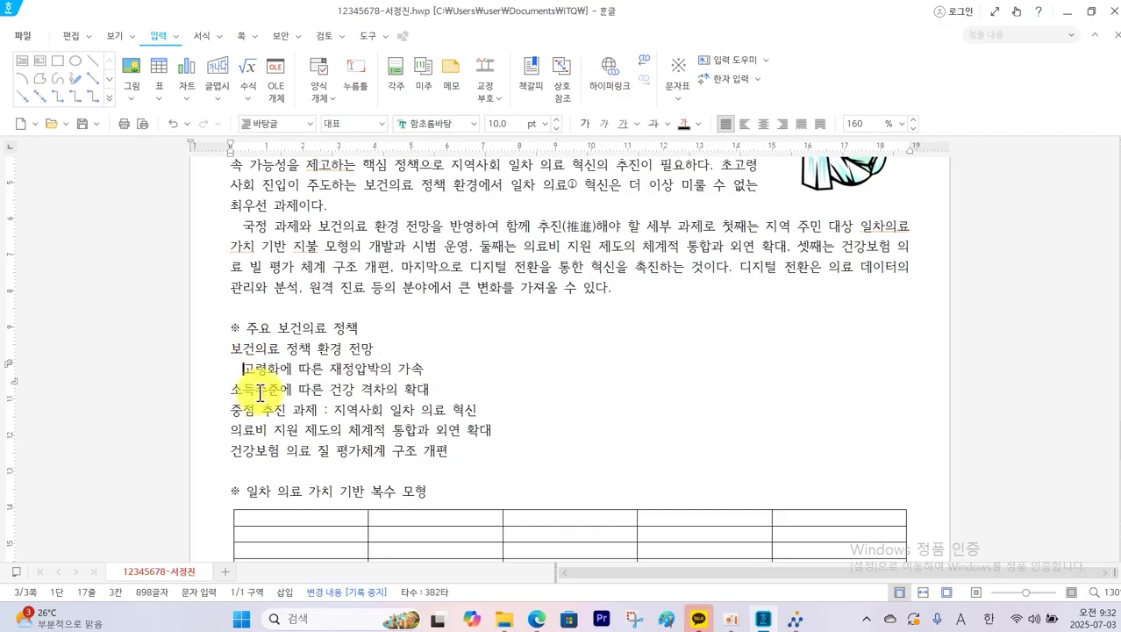
{"action": "key", "text": "BackSpace"}
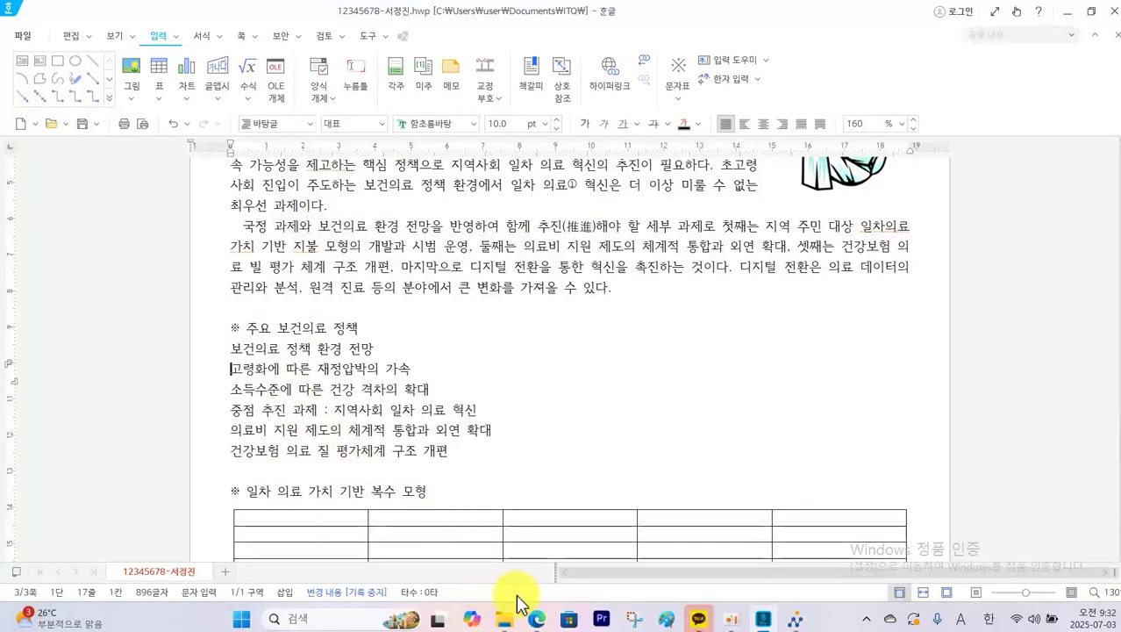
Step: Check the heading format in the exam PDF and set the whole ※ 주요 보건의료 정책 heading to 굴림, 18 pt
{"action": "left_click", "coordinate": [539, 619]}
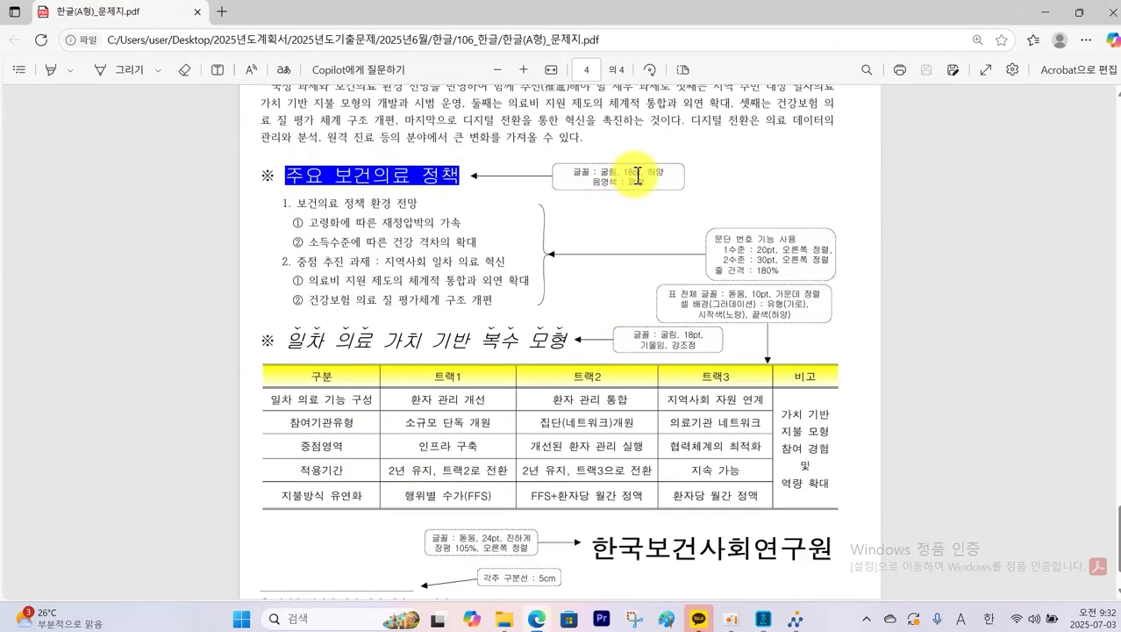
{"action": "left_click", "coordinate": [763, 619]}
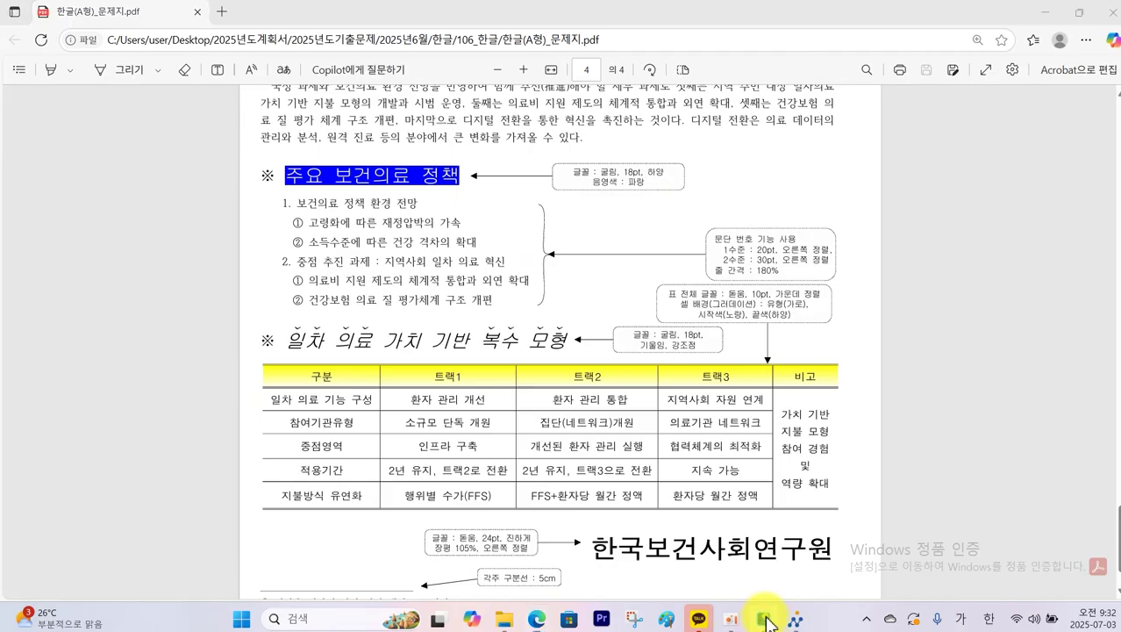
{"action": "left_click_drag", "start_coordinate": [230, 328], "coordinate": [381, 327]}
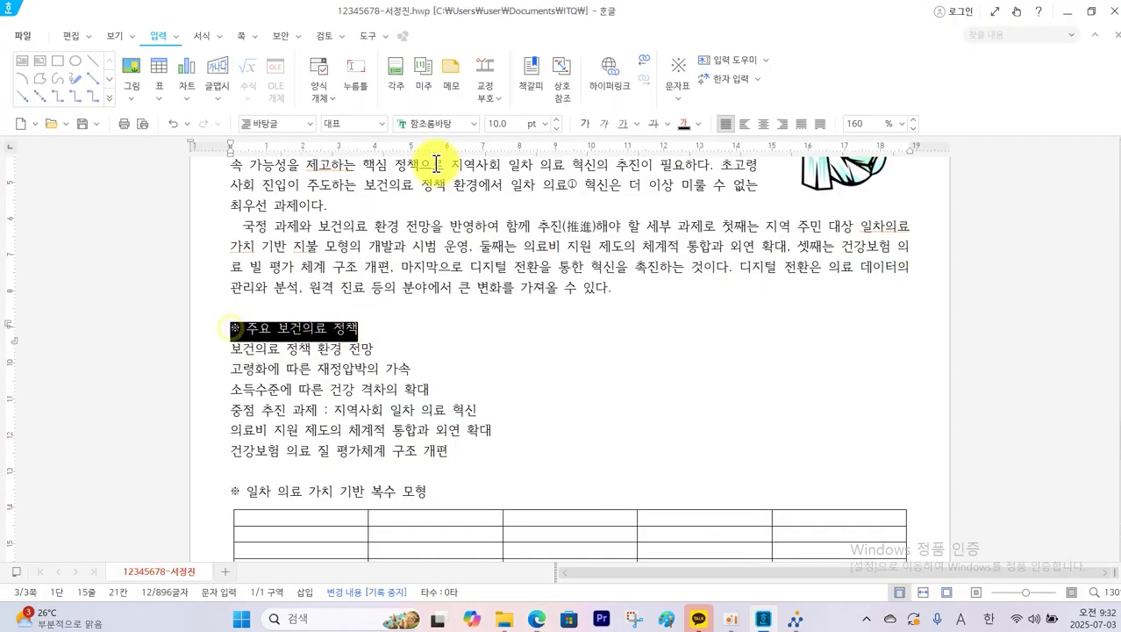
{"action": "left_click", "coordinate": [474, 123]}
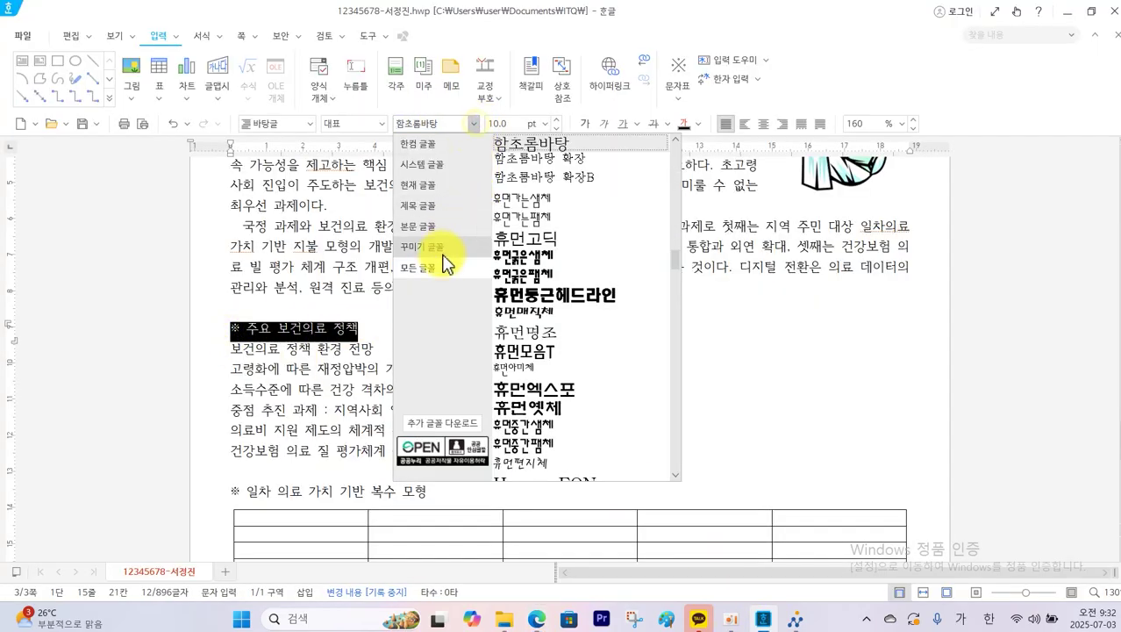
{"action": "left_click_drag", "start_coordinate": [674, 254], "coordinate": [675, 140]}
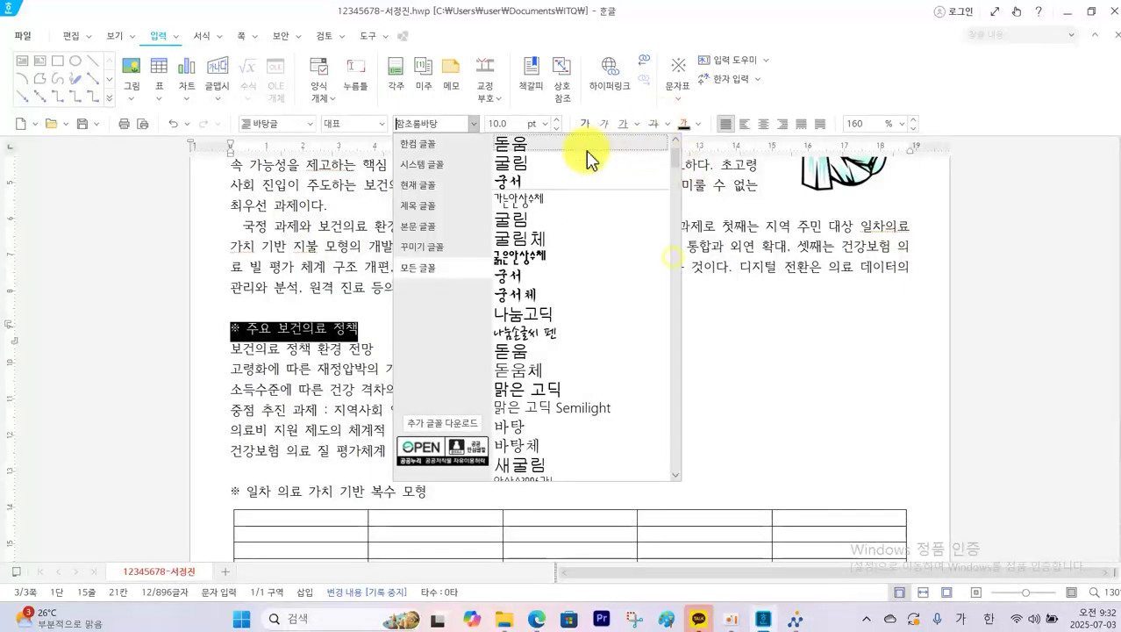
{"action": "left_click", "coordinate": [559, 164]}
{"action": "left_click", "coordinate": [544, 123]}
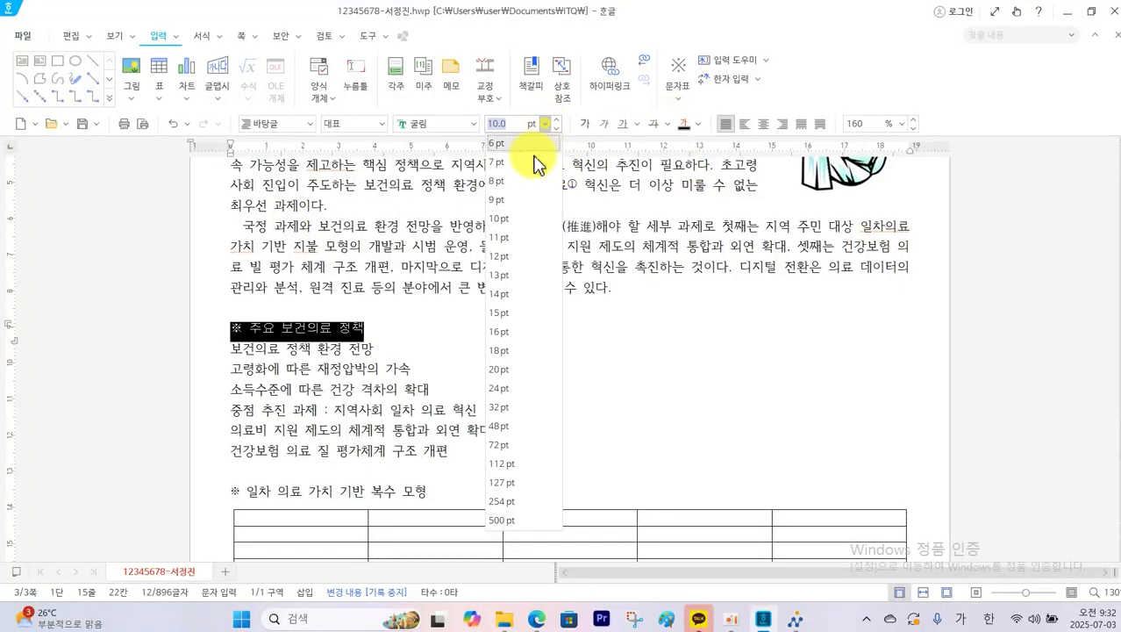
{"action": "left_click", "coordinate": [506, 350]}
{"action": "left_click", "coordinate": [608, 358]}
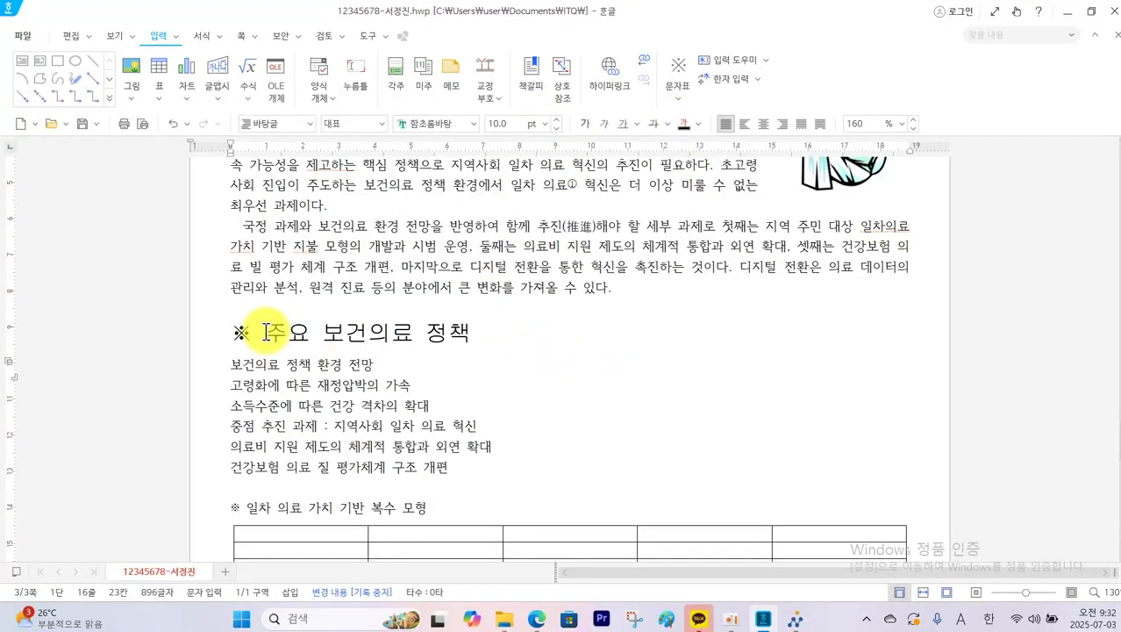
Step: Give the heading text 주요 보건의료 정책, excluding the ※ symbol, a white font color and blue shading
{"action": "left_click_drag", "start_coordinate": [263, 332], "coordinate": [471, 332]}
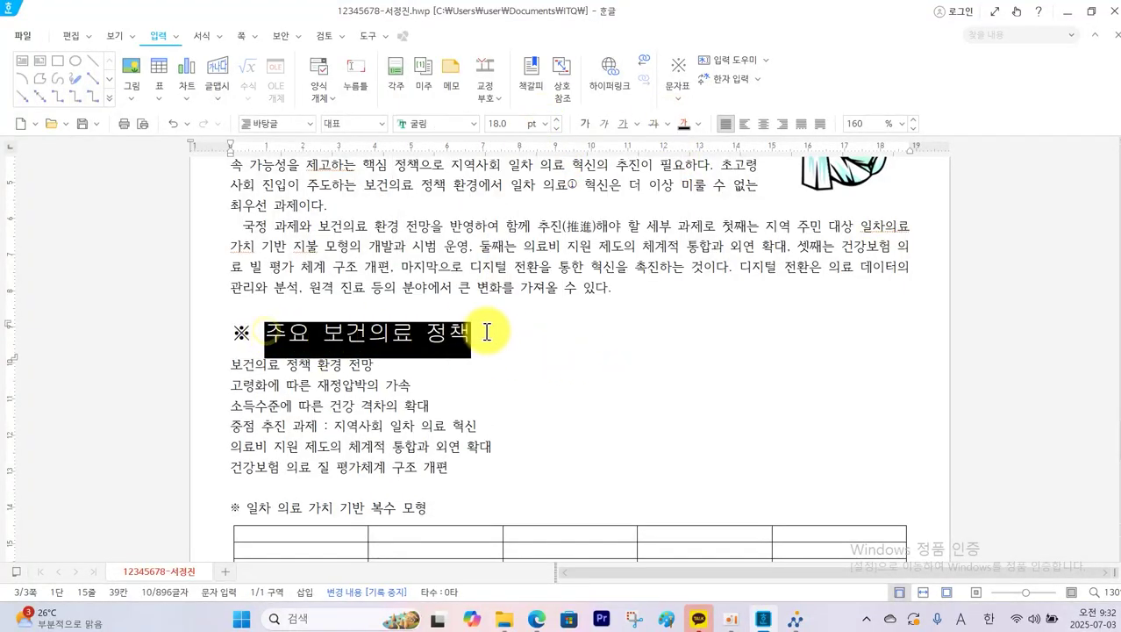
{"action": "left_click", "coordinate": [220, 39]}
{"action": "left_click", "coordinate": [226, 57]}
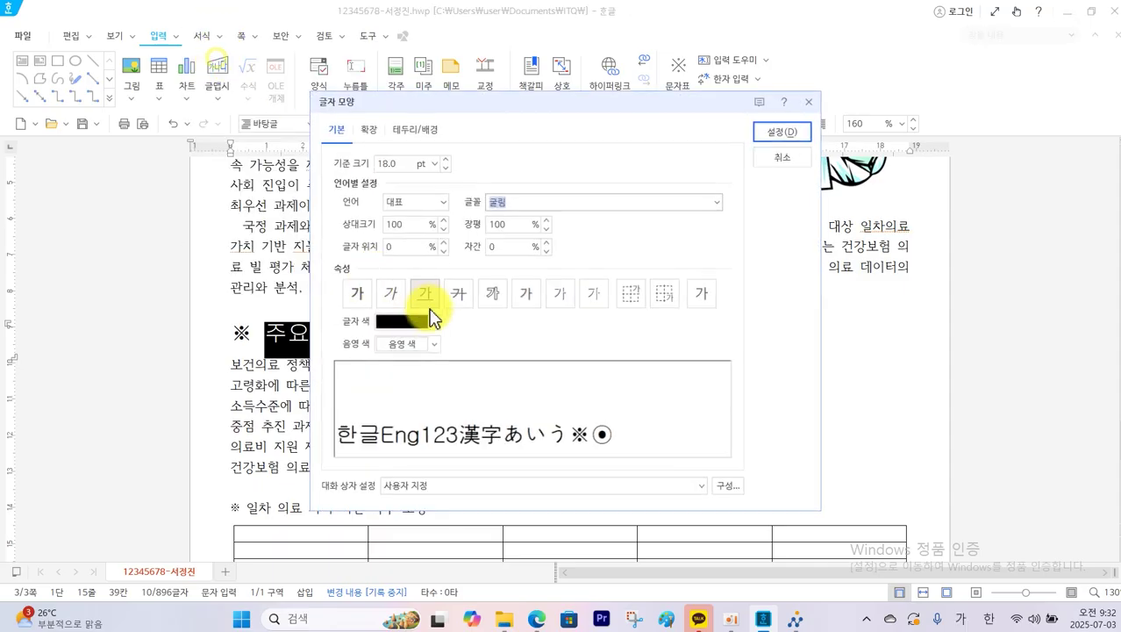
{"action": "left_click", "coordinate": [433, 321]}
{"action": "left_click", "coordinate": [383, 369]}
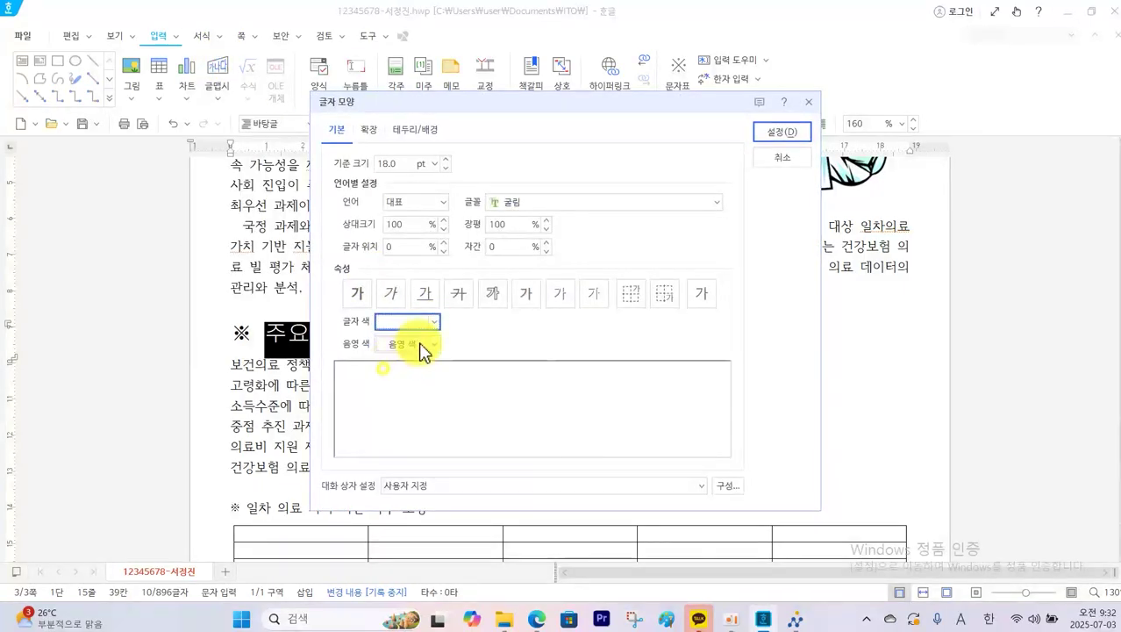
{"action": "left_click", "coordinate": [421, 344]}
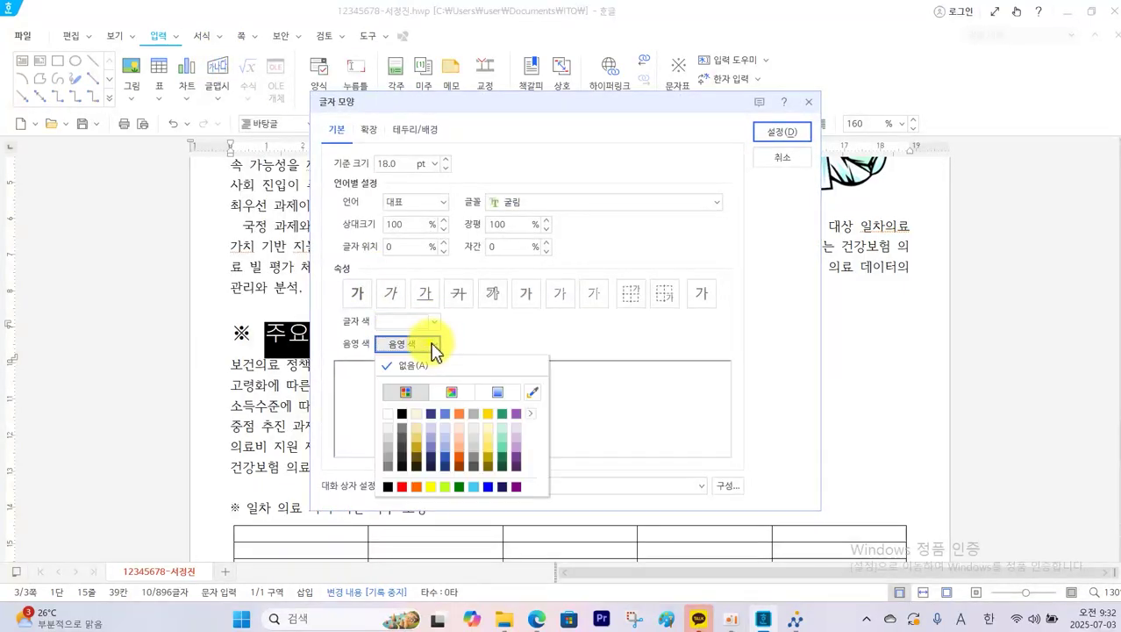
{"action": "left_click", "coordinate": [488, 486]}
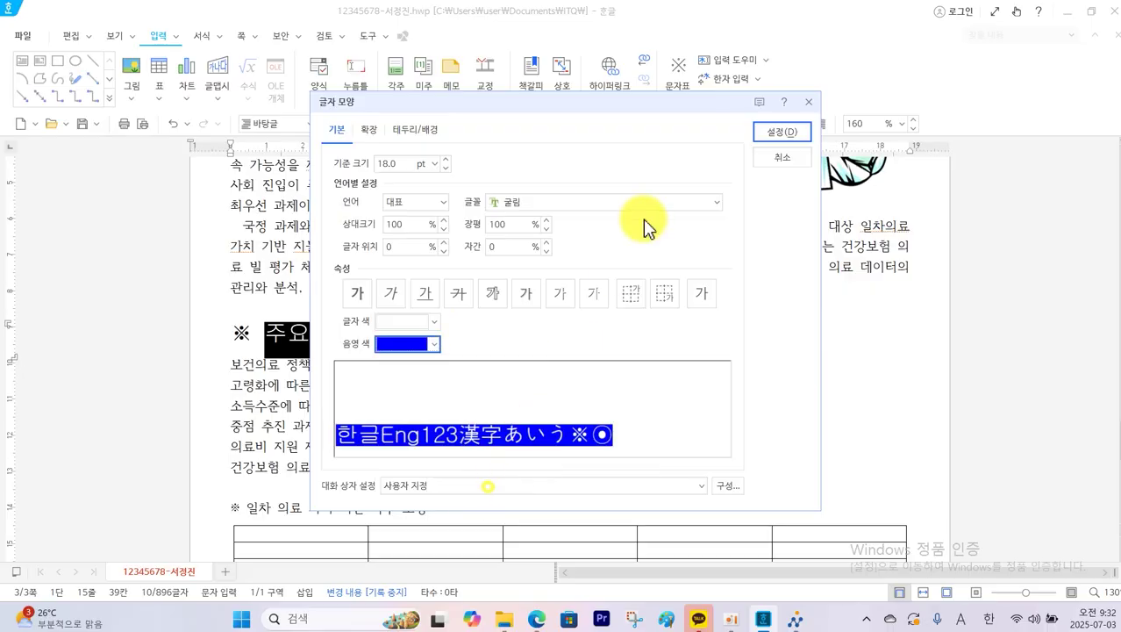
{"action": "left_click", "coordinate": [779, 133]}
{"action": "left_click", "coordinate": [623, 342]}
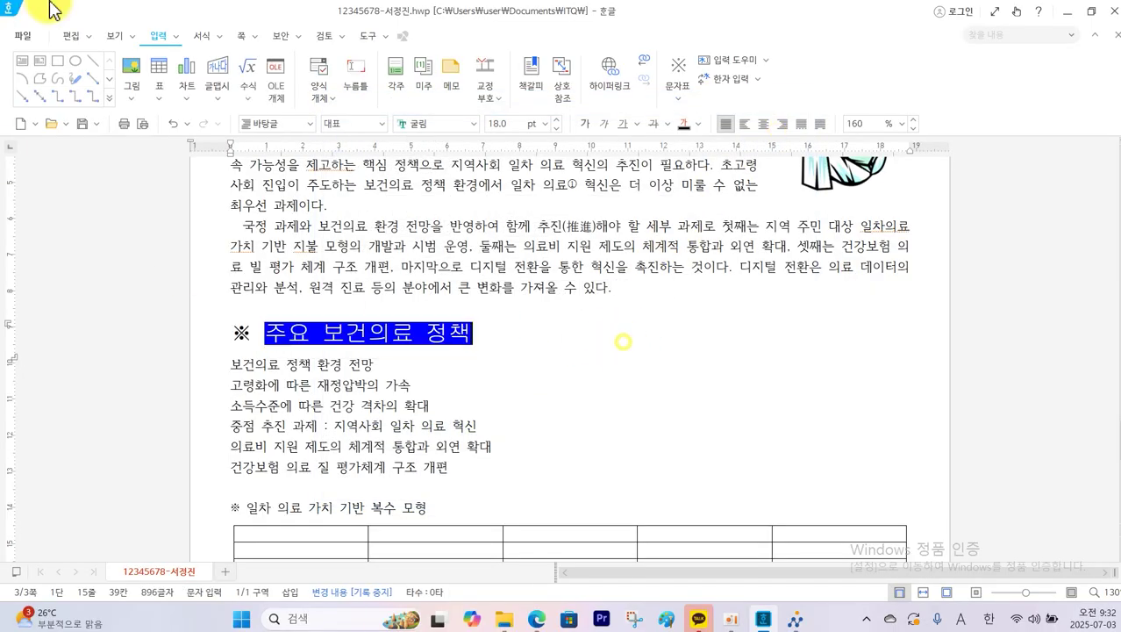
Step: Examine the two numbering levels of the 주요 보건의료 정책 list and their paragraph-number requirements in the exam PDF
{"action": "left_click", "coordinate": [537, 620]}
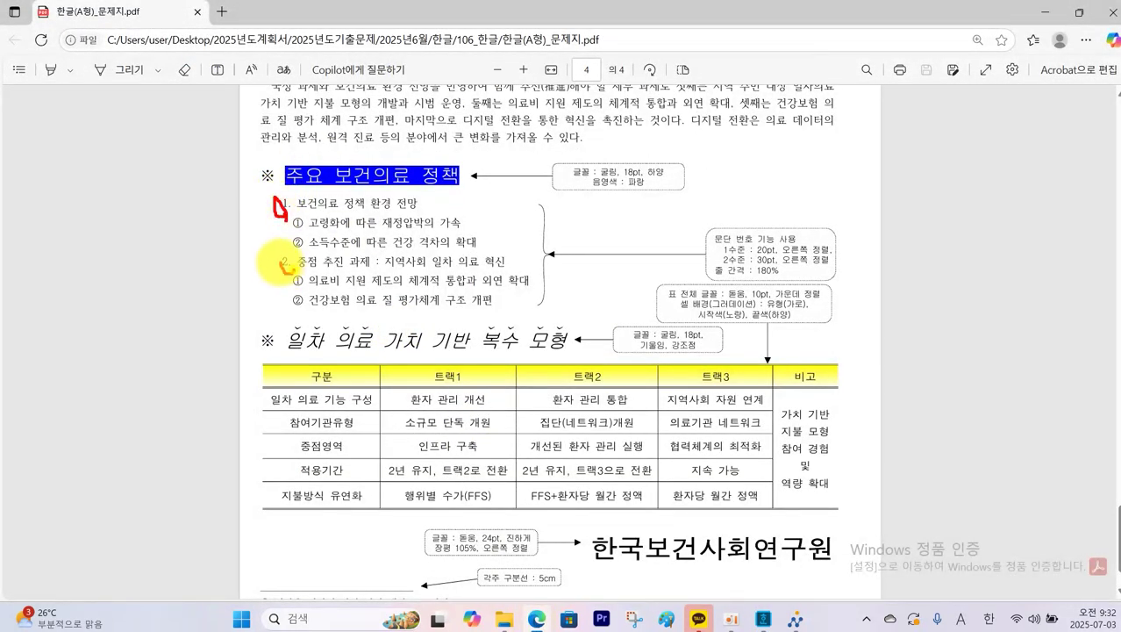
{"action": "mouse_move", "coordinate": [308, 250]}
{"action": "left_mouse_down"}
{"action": "mouse_move", "coordinate": [311, 221]}
{"action": "mouse_move", "coordinate": [304, 251]}
{"action": "left_mouse_up"}
{"action": "mouse_move", "coordinate": [321, 300]}
{"action": "left_mouse_down"}
{"action": "mouse_move", "coordinate": [304, 272]}
{"action": "mouse_move", "coordinate": [322, 303]}
{"action": "left_mouse_up"}
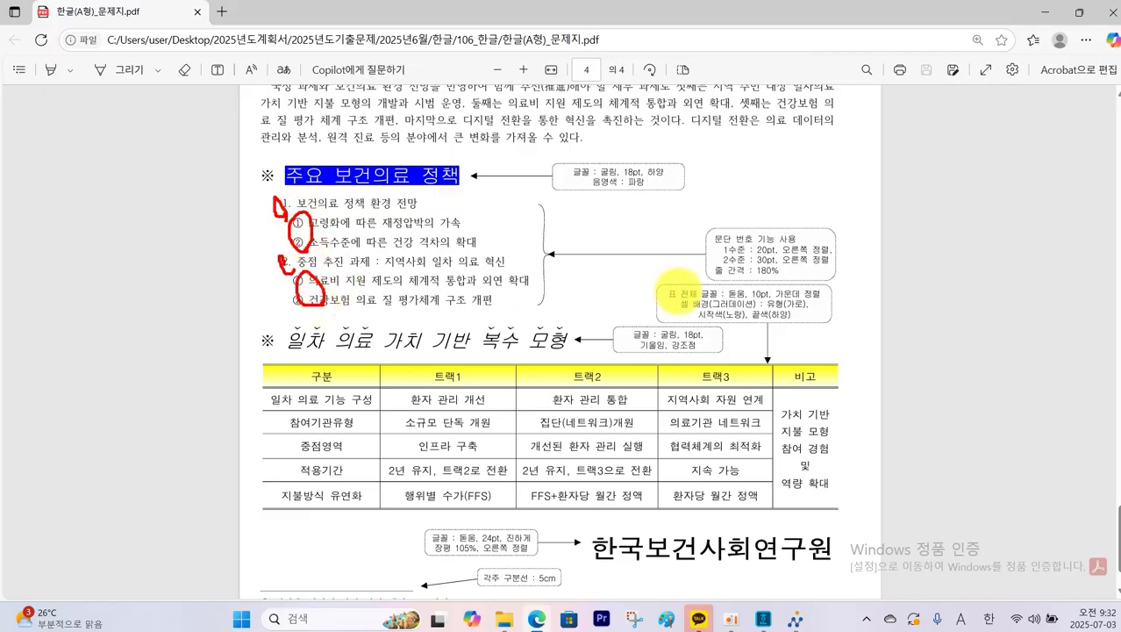
{"action": "left_click_drag", "start_coordinate": [757, 254], "coordinate": [822, 261]}
{"action": "mouse_move", "coordinate": [540, 287]}
{"action": "left_mouse_down"}
{"action": "mouse_move", "coordinate": [412, 310]}
{"action": "mouse_move", "coordinate": [502, 200]}
{"action": "mouse_move", "coordinate": [520, 283]}
{"action": "left_mouse_up"}
{"action": "key", "text": "Escape"}
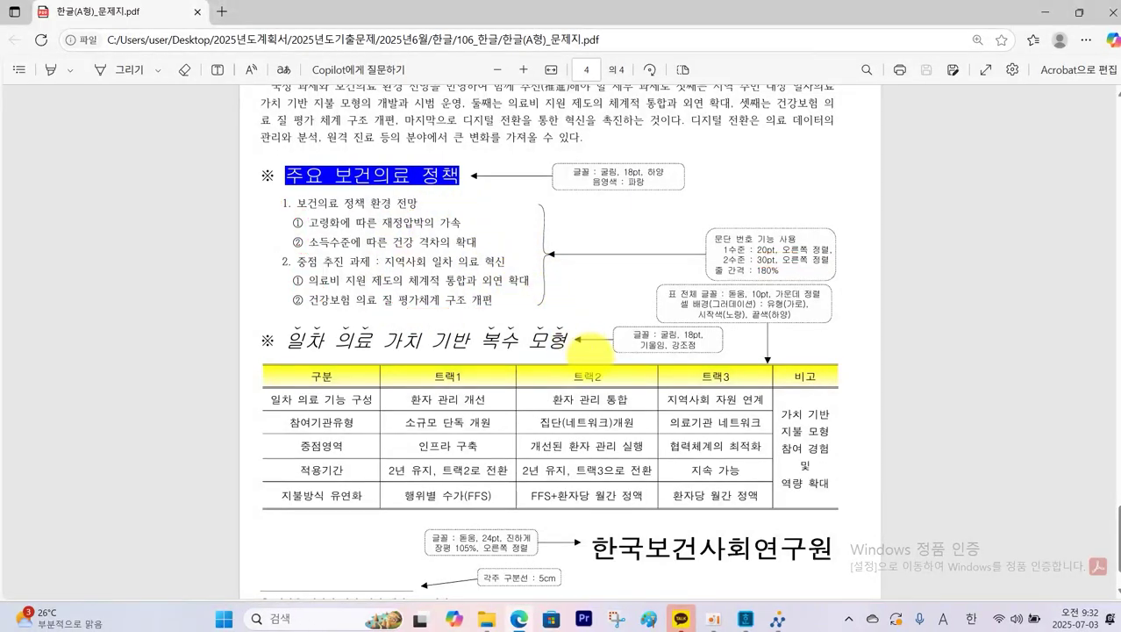
Step: Back in the Hangul document, choose the 1., 가., 1), 가) paragraph numbering for the six list lines and open its custom definition
{"action": "left_click", "coordinate": [764, 619]}
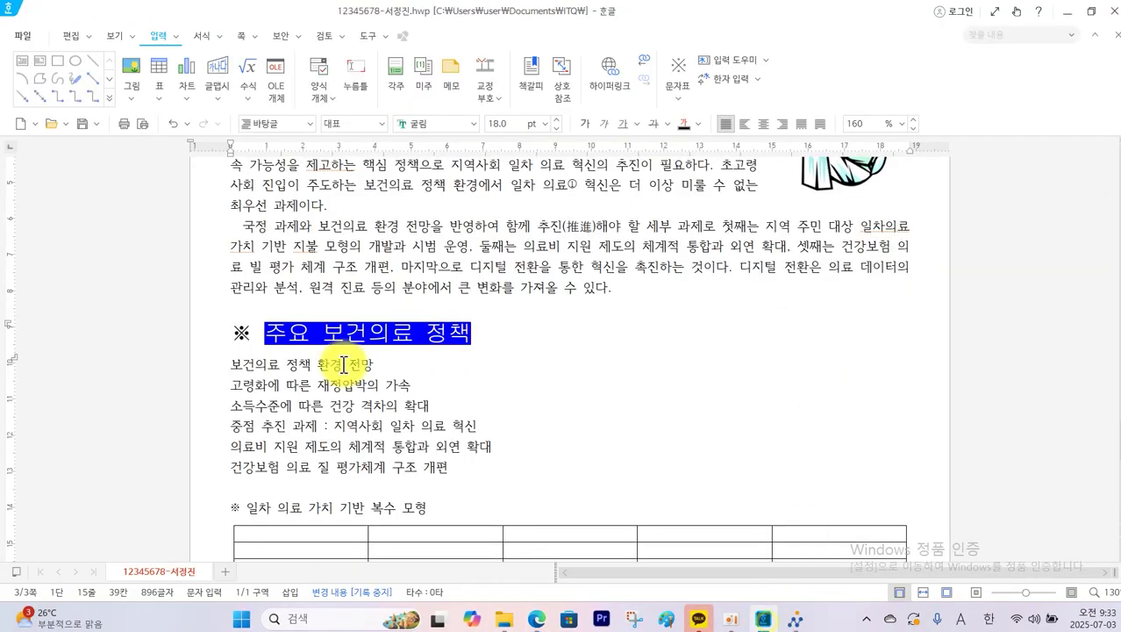
{"action": "left_click_drag", "start_coordinate": [231, 364], "coordinate": [493, 465]}
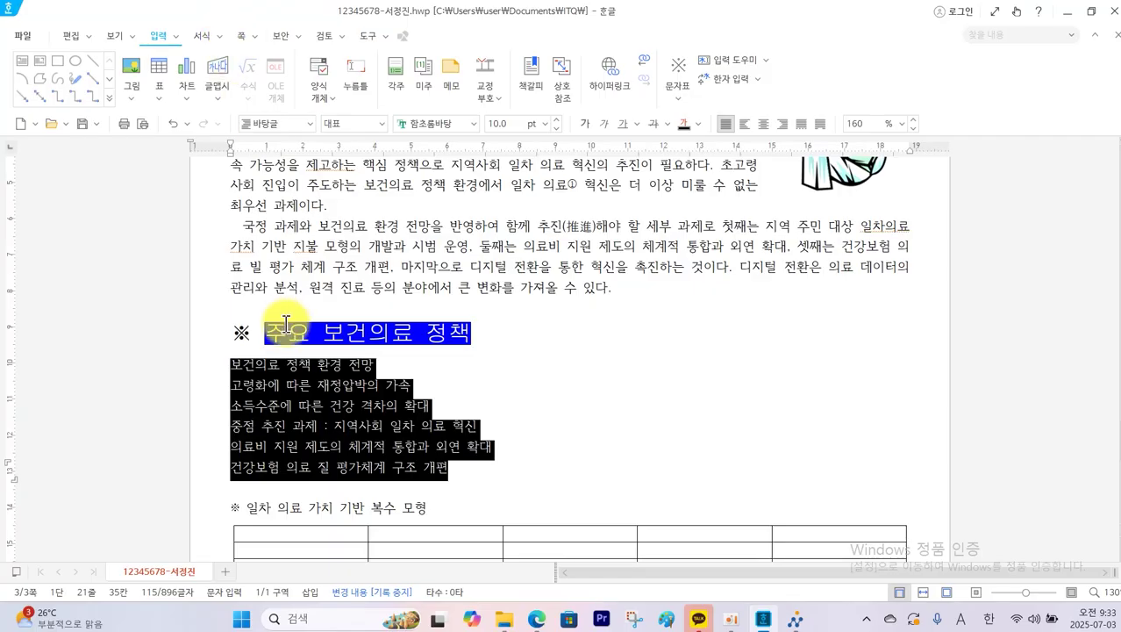
{"action": "left_click", "coordinate": [220, 35]}
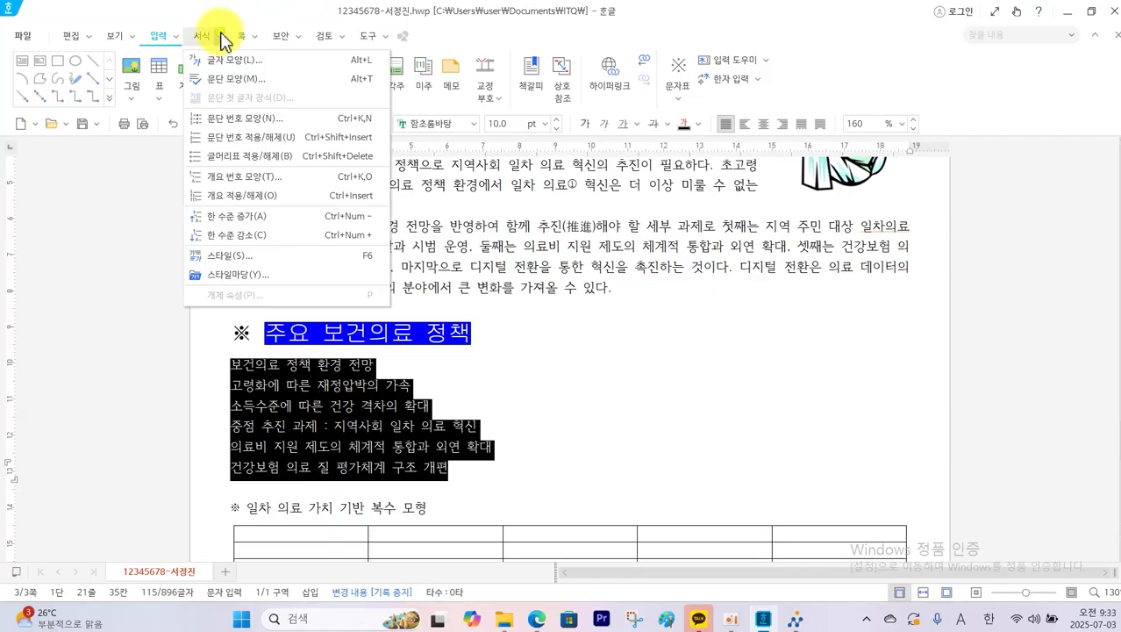
{"action": "left_click", "coordinate": [235, 119]}
{"action": "left_click", "coordinate": [436, 118]}
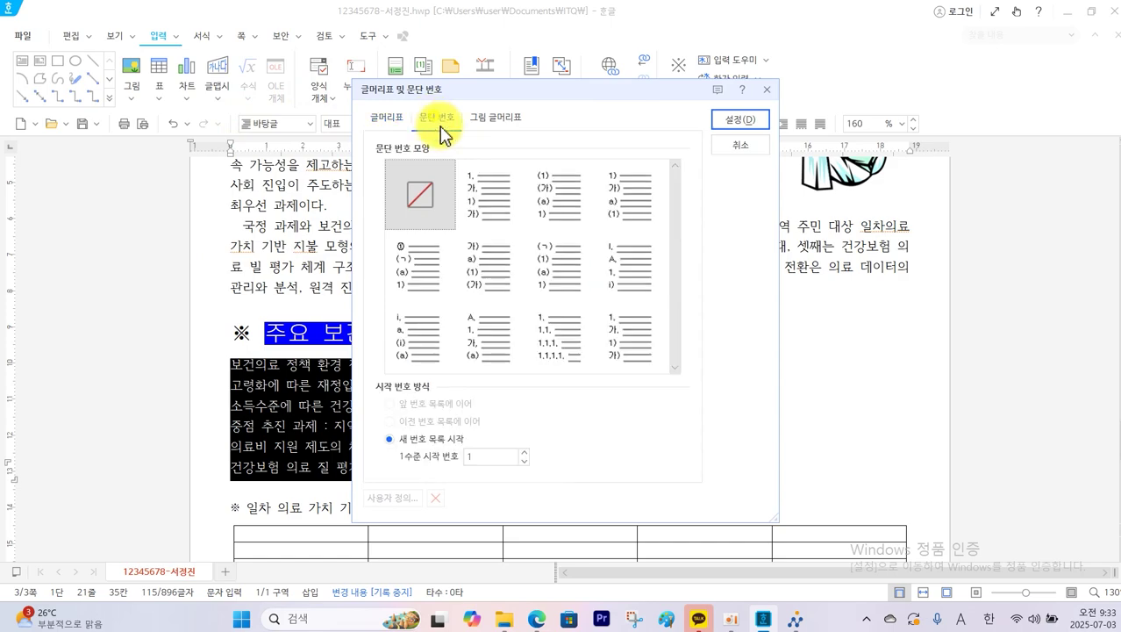
{"action": "left_click", "coordinate": [485, 203]}
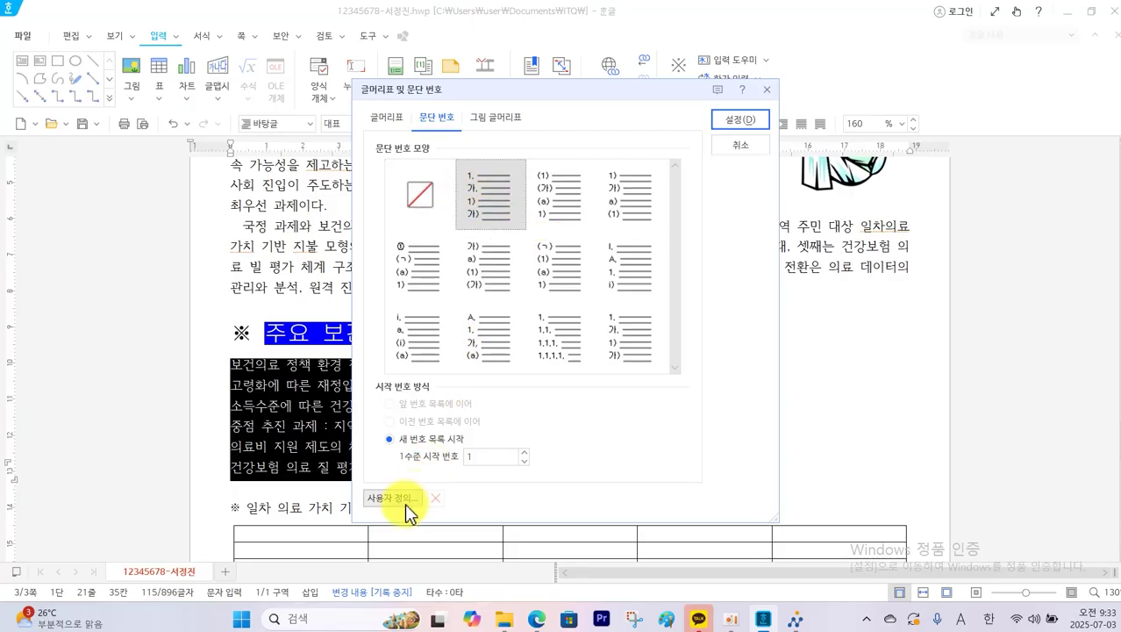
{"action": "left_click", "coordinate": [392, 498]}
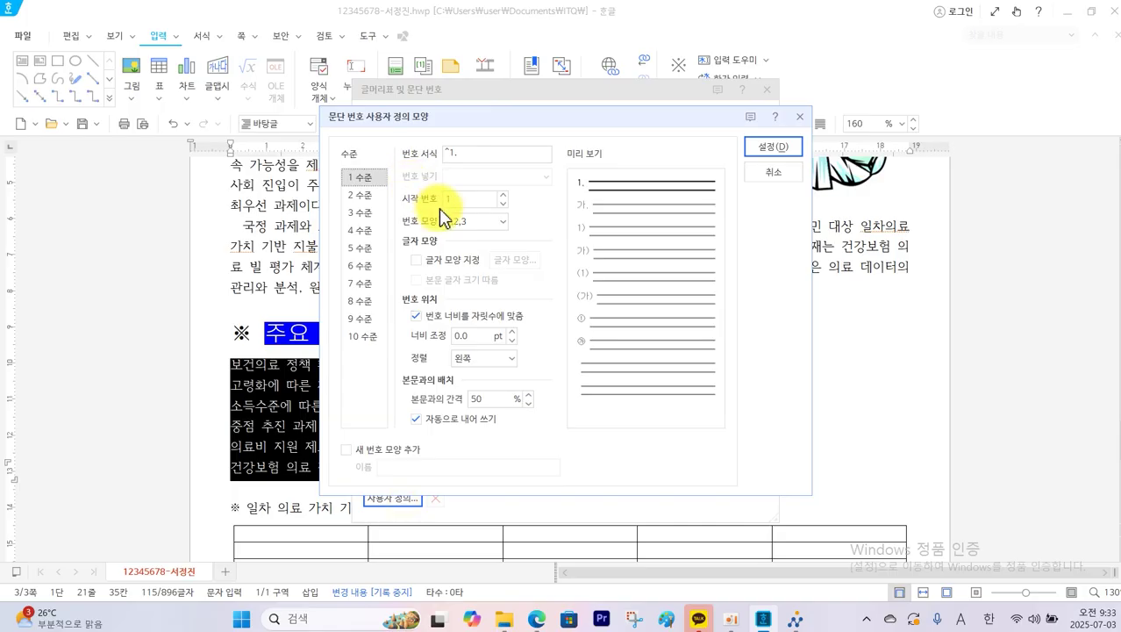
Step: Set the level 1 (1 수준) number's width adjustment to 20 pt and its alignment to right (오른쪽)
{"action": "left_click", "coordinate": [478, 335]}
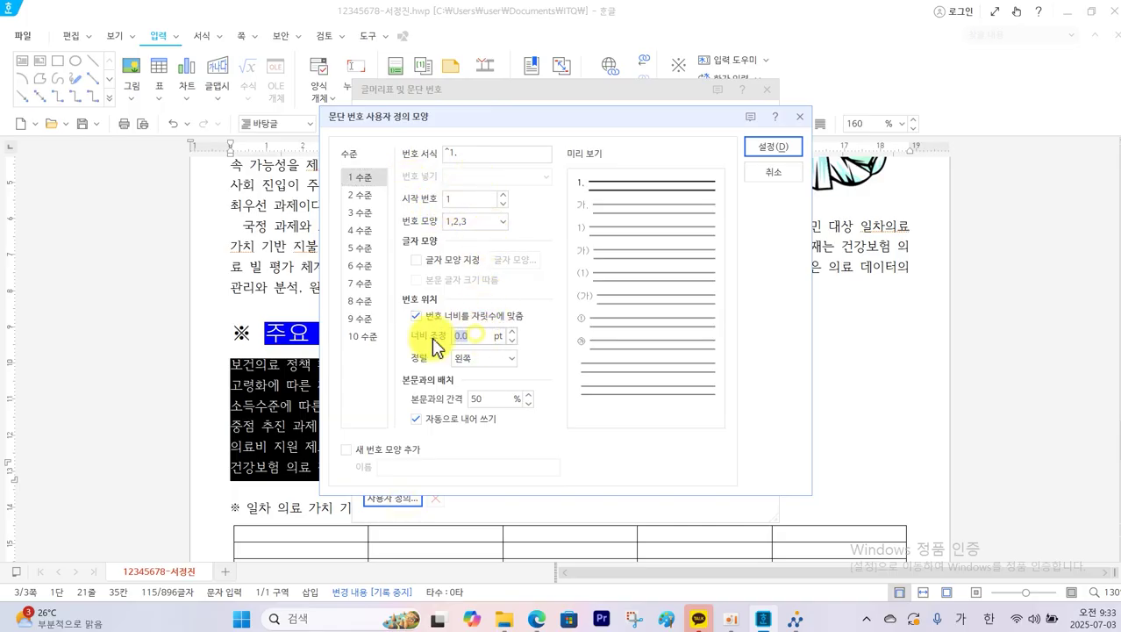
{"action": "type", "text": "20"}
{"action": "left_click", "coordinate": [511, 358]}
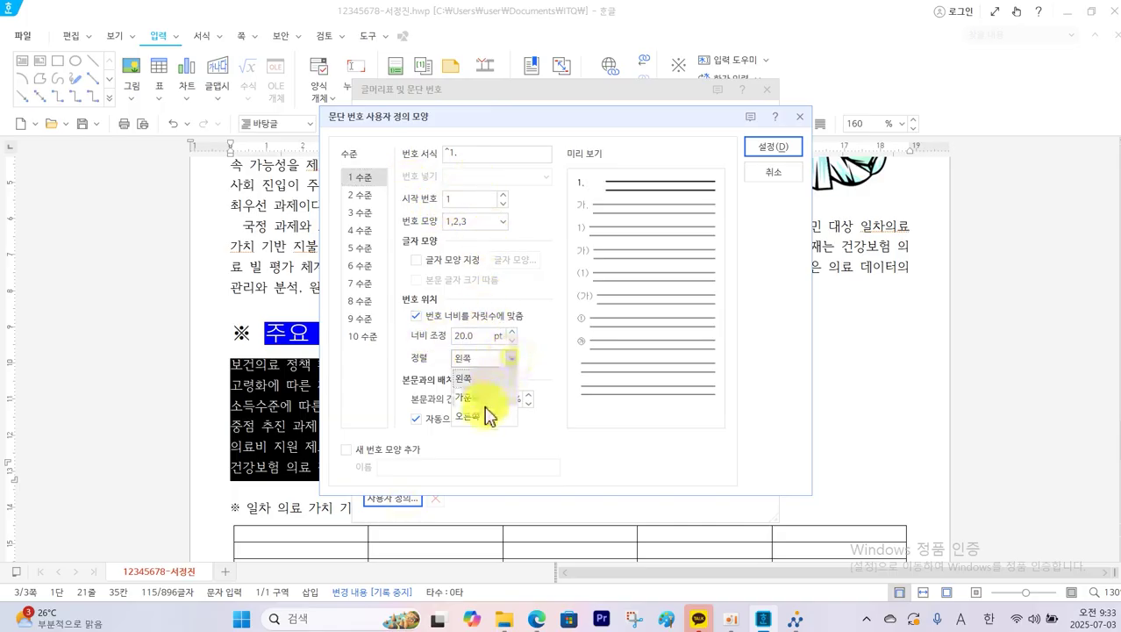
{"action": "left_click", "coordinate": [473, 418]}
Step: For level 2 (2 수준), reduce the number format to ^2 without the trailing mark and choose the ①,②,③ number shape
{"action": "left_click", "coordinate": [365, 197]}
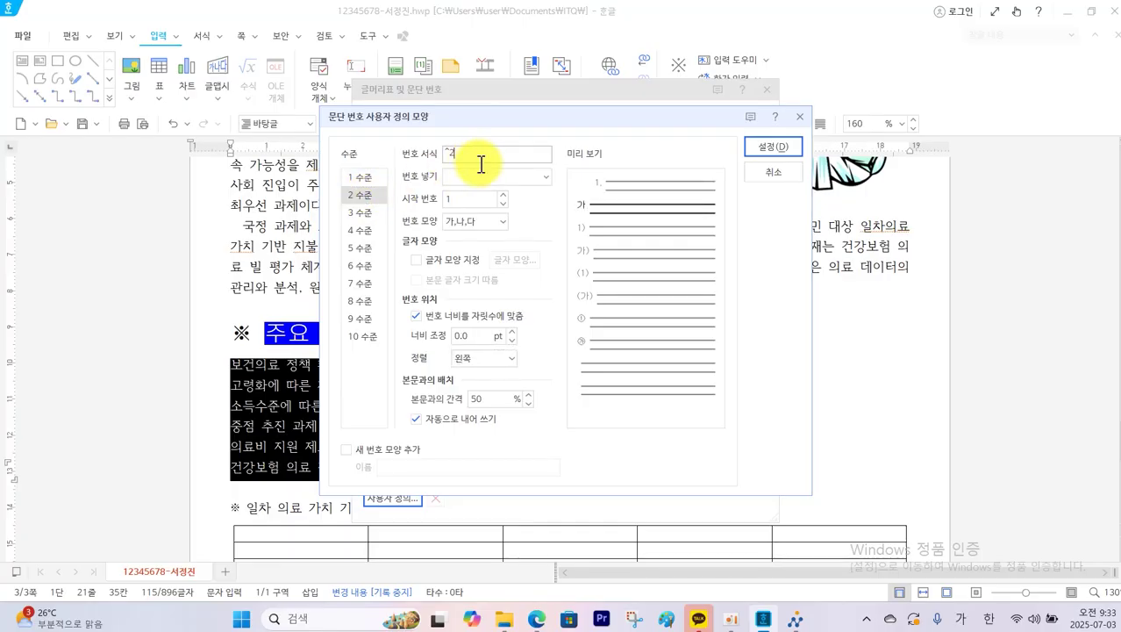
{"action": "left_click", "coordinate": [502, 221]}
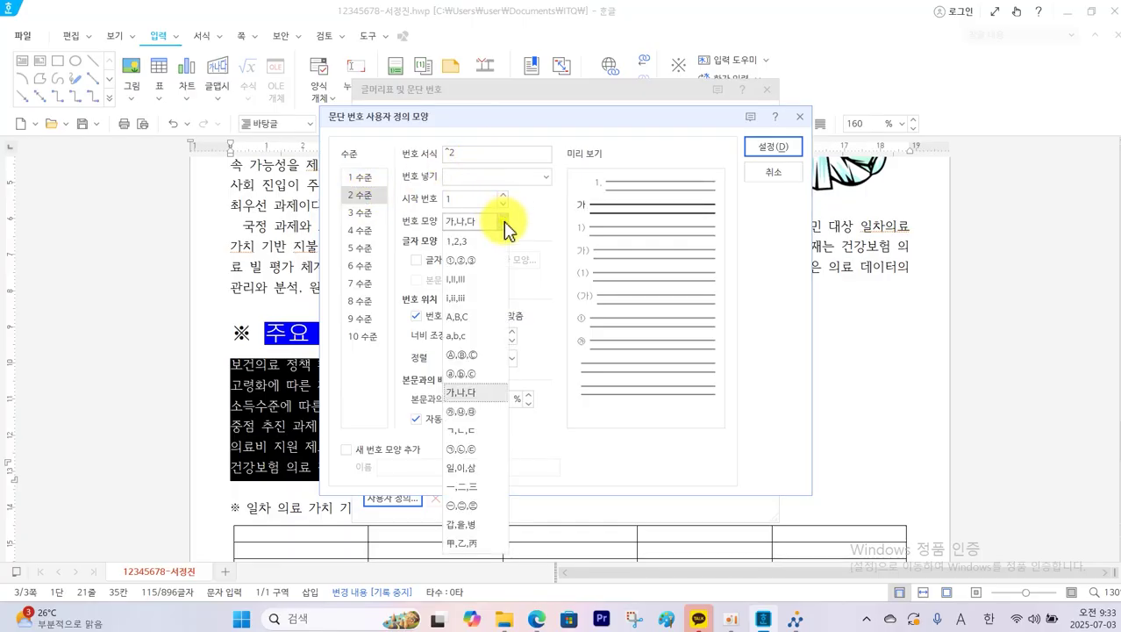
{"action": "left_click", "coordinate": [484, 262]}
Step: Set the level 2 number's width adjustment to 30 pt and its alignment to right (오른쪽), and apply the custom numbering to the list
{"action": "double_click", "coordinate": [474, 335]}
{"action": "type", "text": "3"}
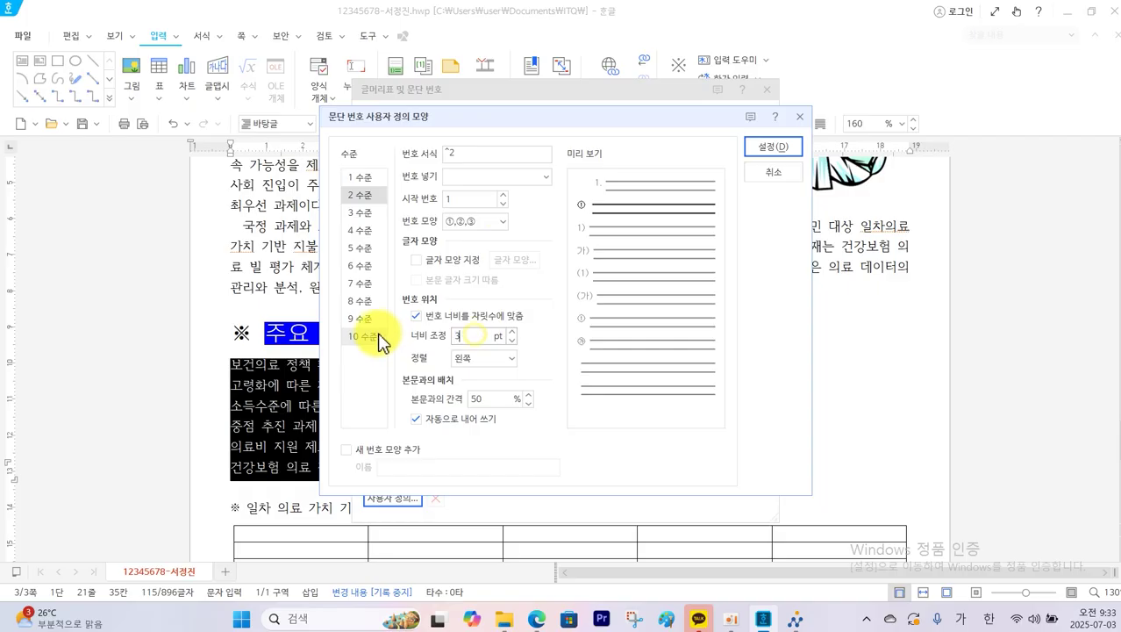
{"action": "type", "text": "0"}
{"action": "left_click", "coordinate": [511, 358]}
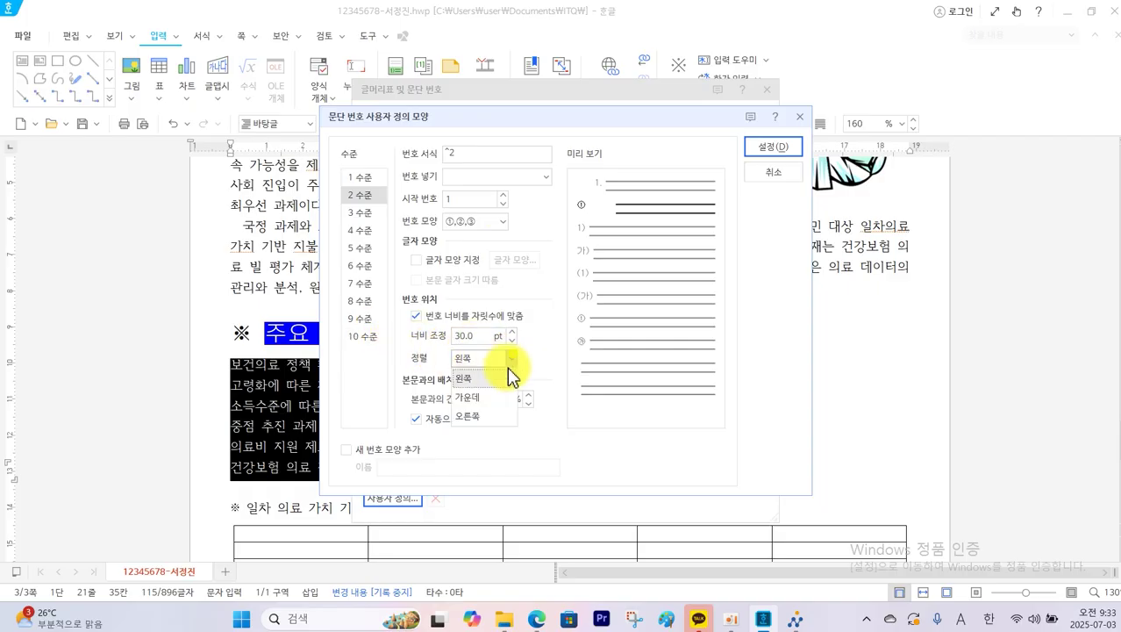
{"action": "left_click", "coordinate": [487, 417]}
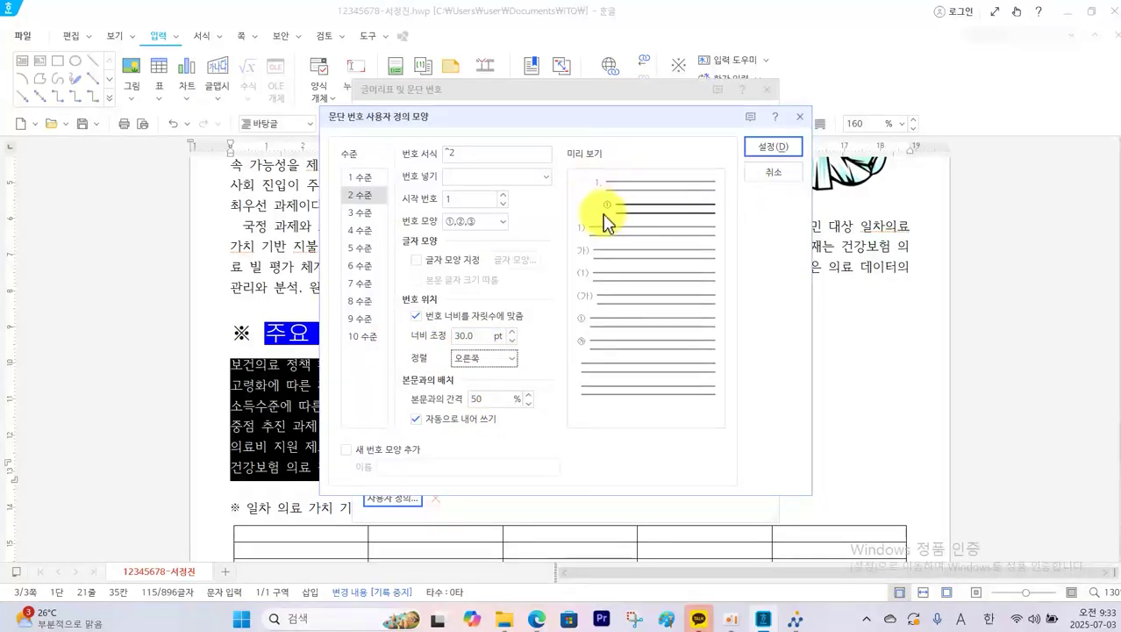
{"action": "left_click", "coordinate": [746, 151]}
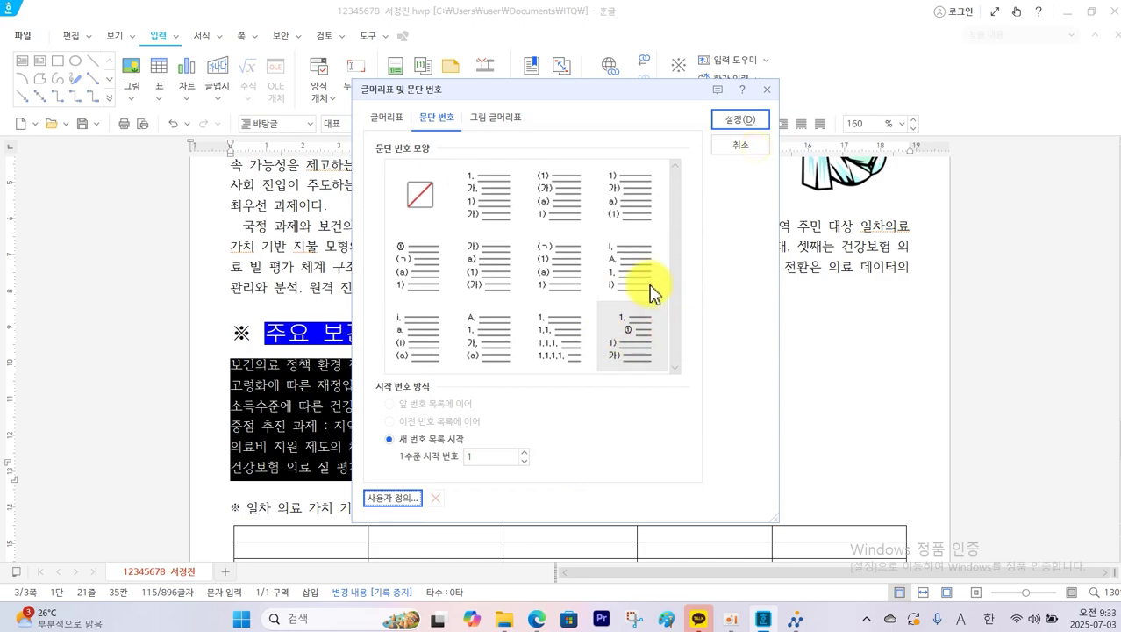
{"action": "left_click", "coordinate": [746, 121]}
{"action": "left_click", "coordinate": [631, 361]}
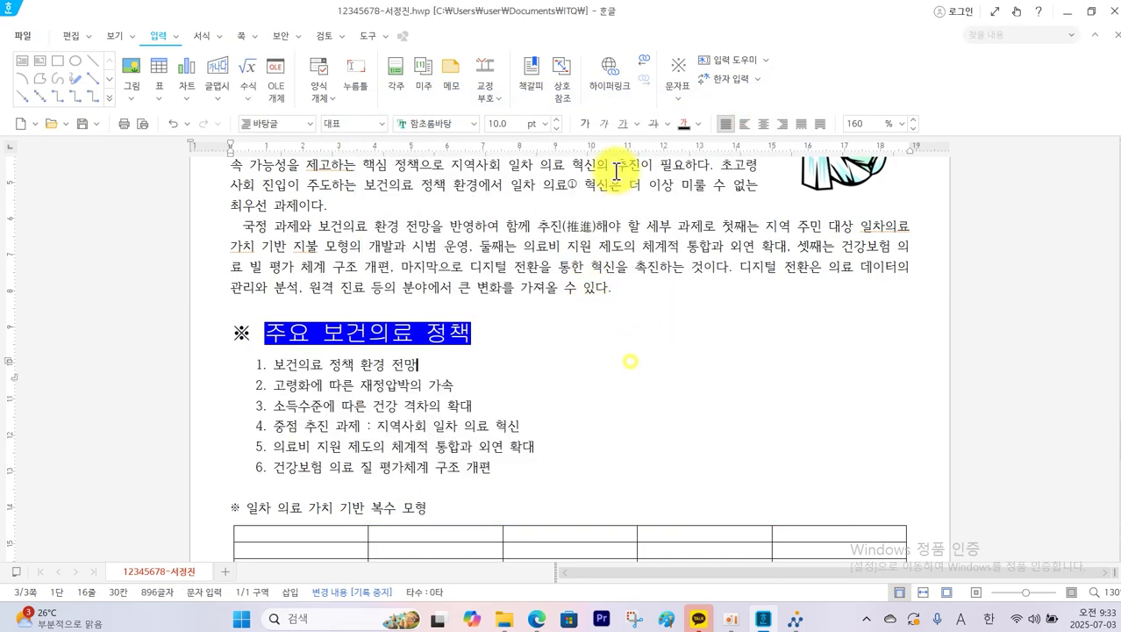
Step: Demote the lines 고령화에 따른 재정압박의 가속 and 소득수준에 따른 건강 격차의 확대 by one numbering level
{"action": "left_click_drag", "start_coordinate": [276, 386], "coordinate": [543, 410]}
{"action": "left_click", "coordinate": [220, 34]}
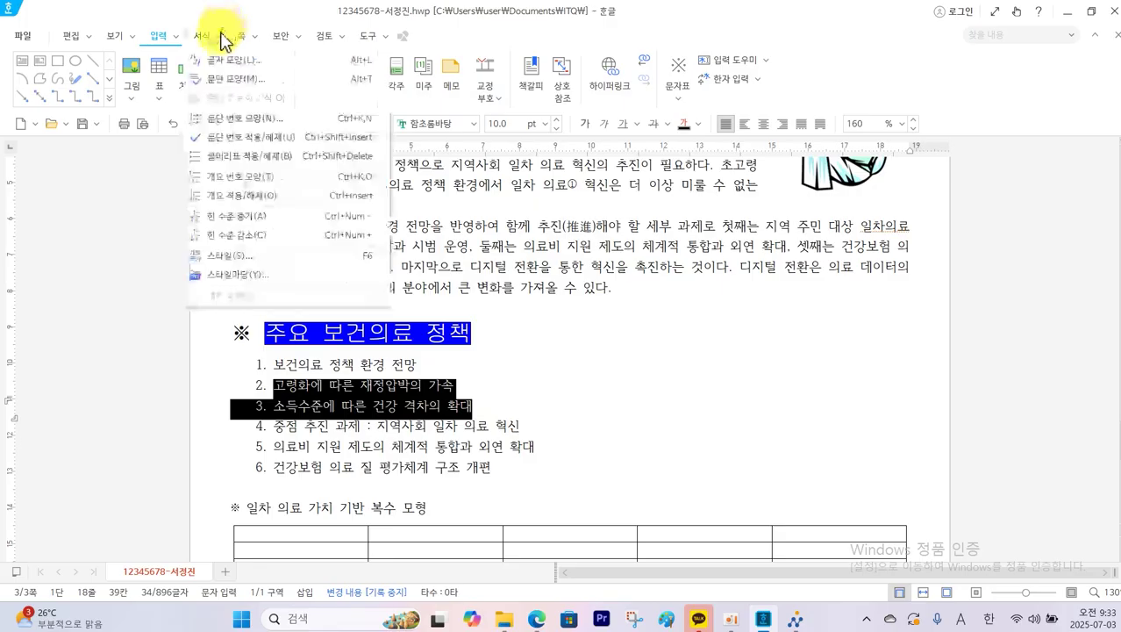
{"action": "left_click", "coordinate": [239, 239]}
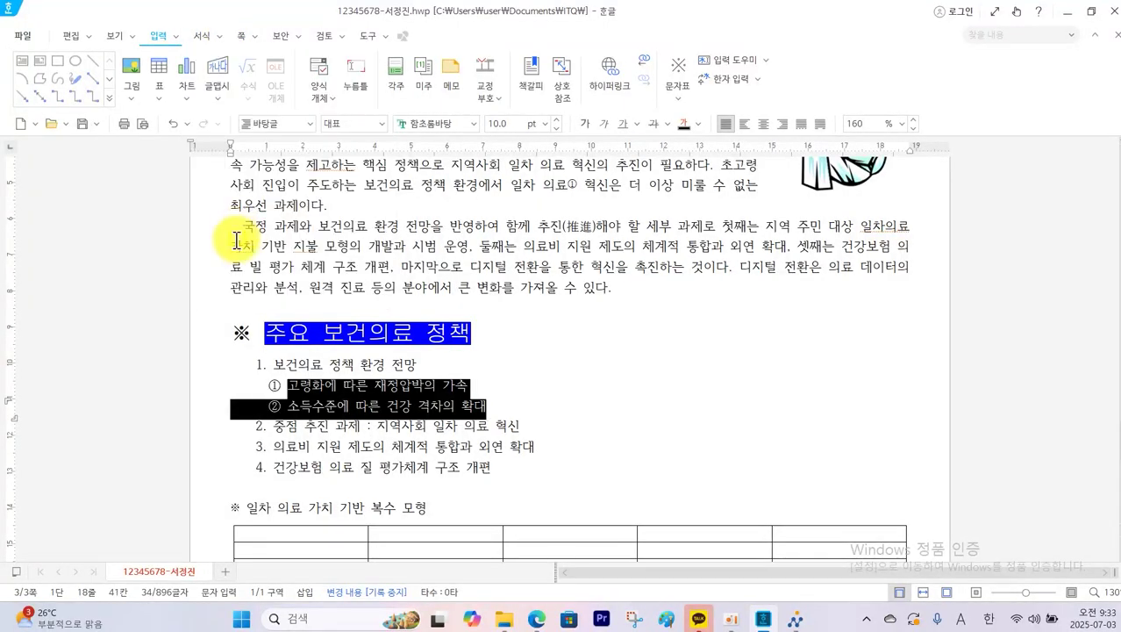
Step: Demote the lines 의료비 지원 제도의 체계적 통합과 외연 확대 and 건강보험 의료 질 평가체계 구조 개편 by one numbering level
{"action": "left_click", "coordinate": [275, 448]}
{"action": "left_click_drag", "start_coordinate": [275, 448], "coordinate": [519, 467]}
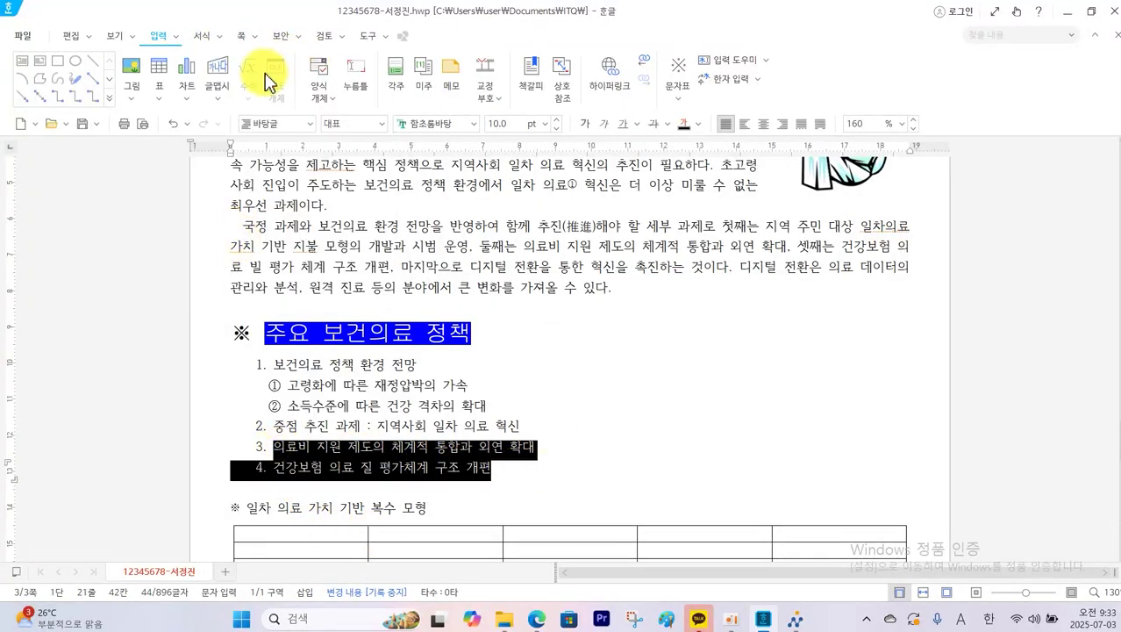
{"action": "left_click", "coordinate": [219, 36]}
{"action": "left_click", "coordinate": [237, 233]}
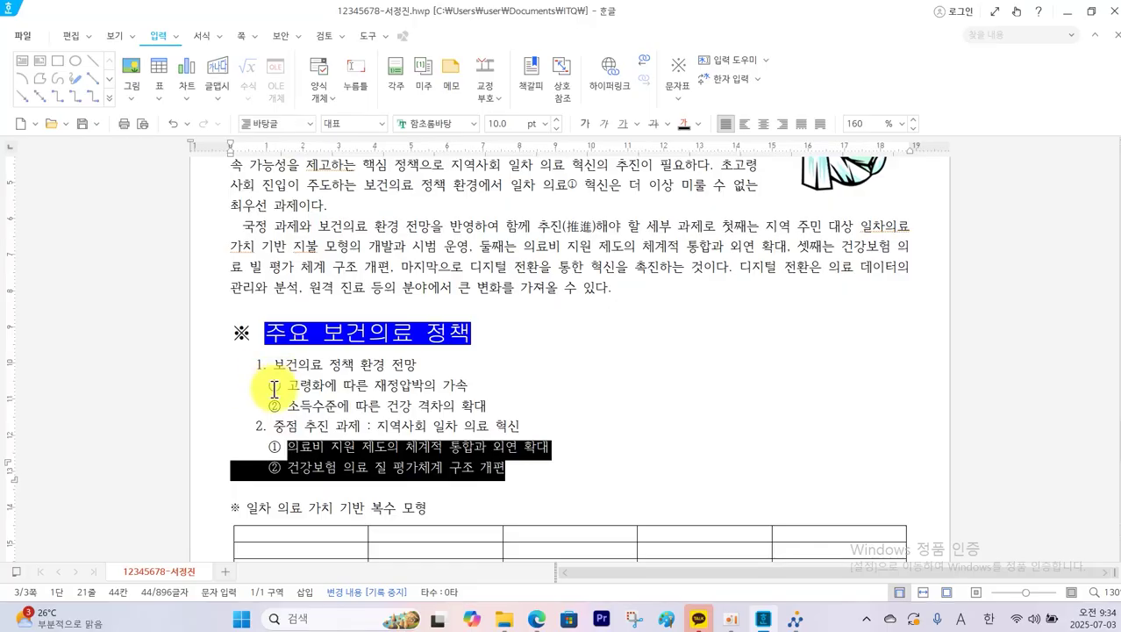
{"action": "left_click", "coordinate": [605, 428]}
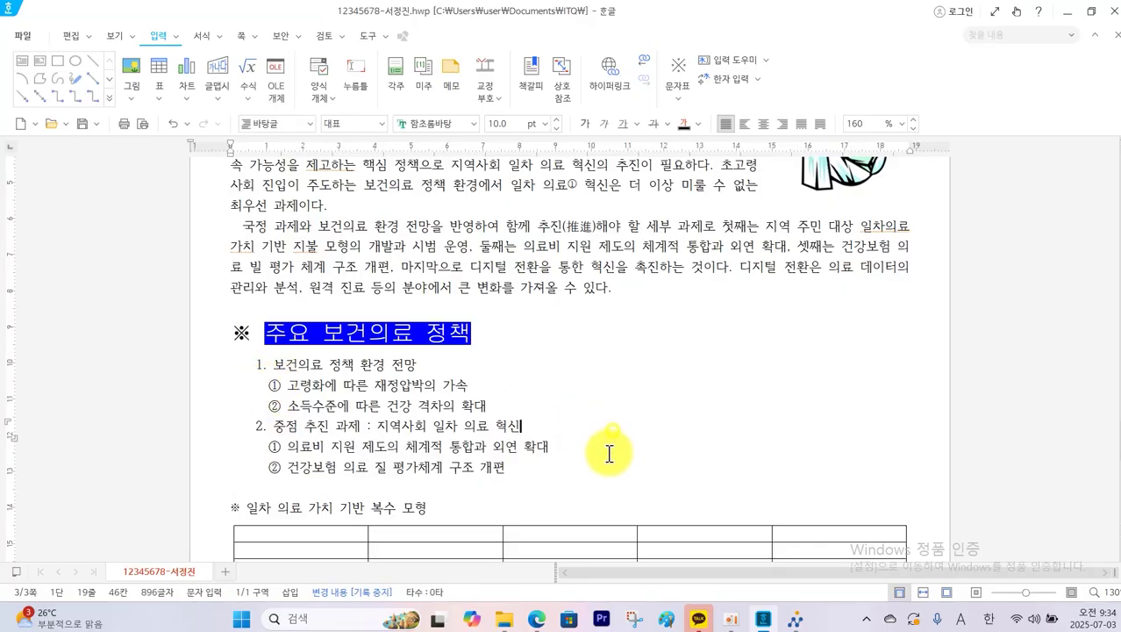
Step: Set the line spacing of all six numbered list lines to 180%
{"action": "left_click_drag", "start_coordinate": [277, 363], "coordinate": [578, 457]}
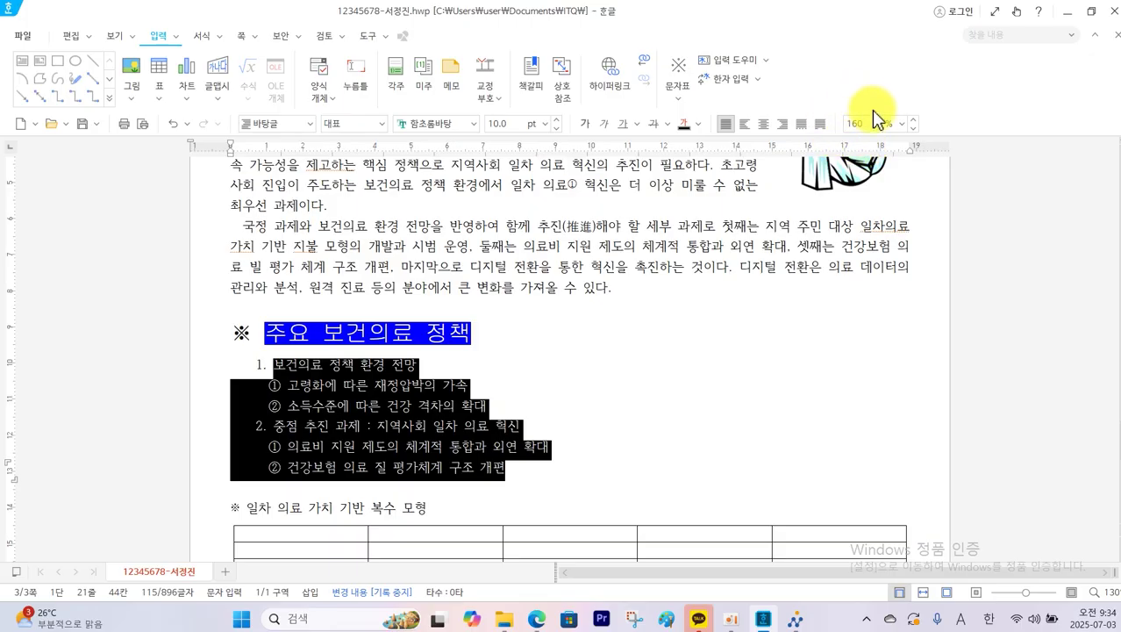
{"action": "left_click", "coordinate": [902, 125]}
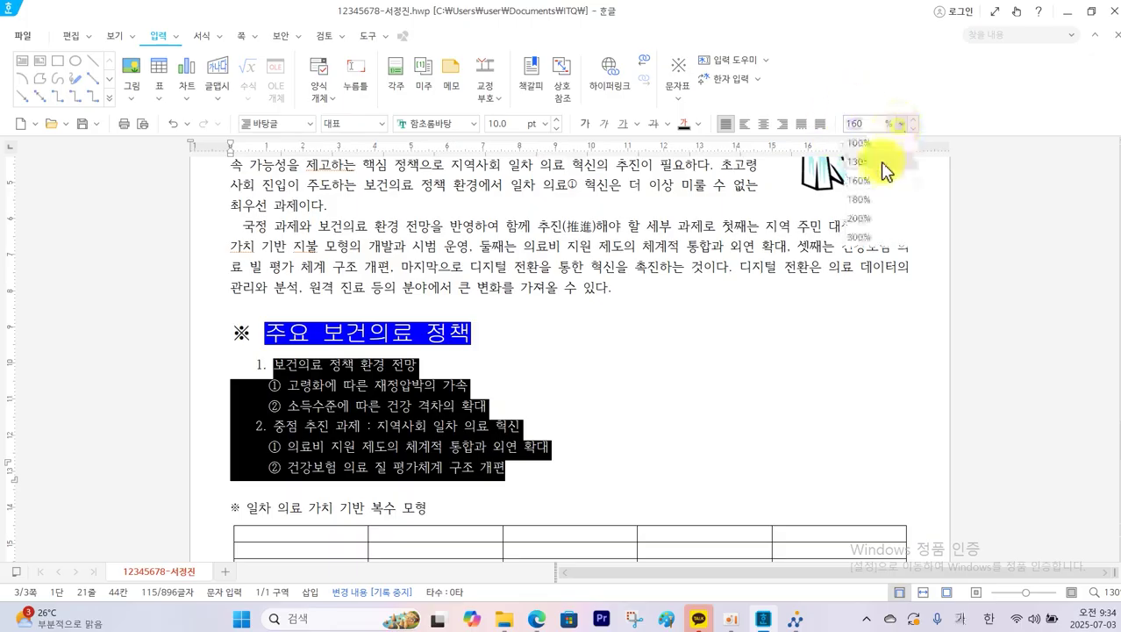
{"action": "left_click", "coordinate": [869, 209]}
{"action": "left_click", "coordinate": [664, 375]}
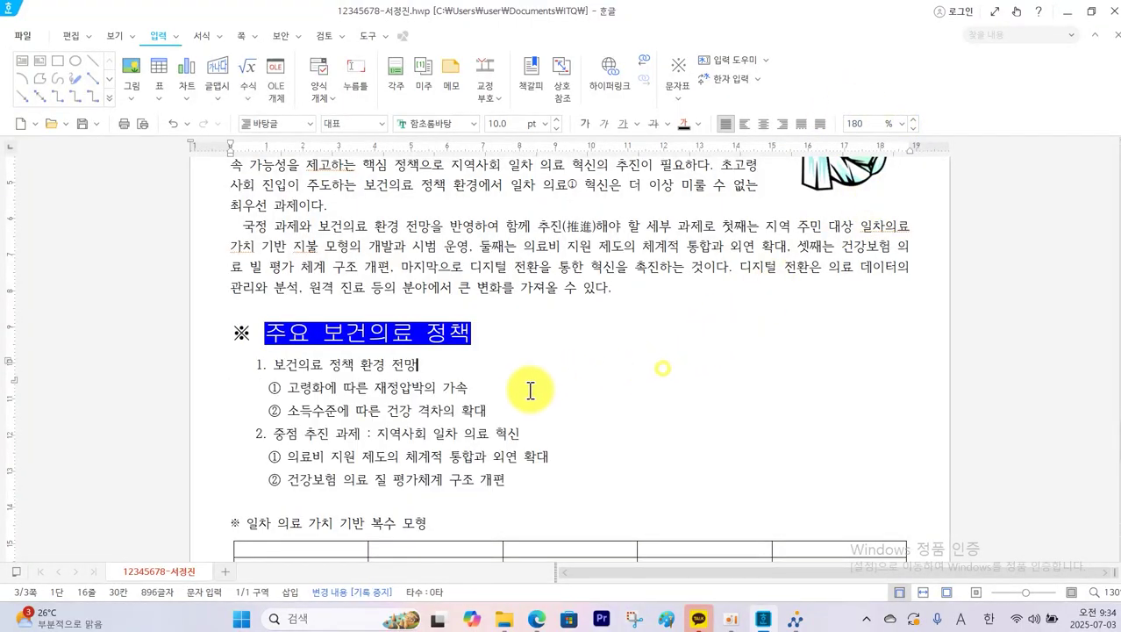
Step: Save the document and send the answer file to the exam-room PC with the exam program's 답안 전송 function
{"action": "scroll", "coordinate": [531, 422], "scroll_direction": "down", "scroll_amount": 2}
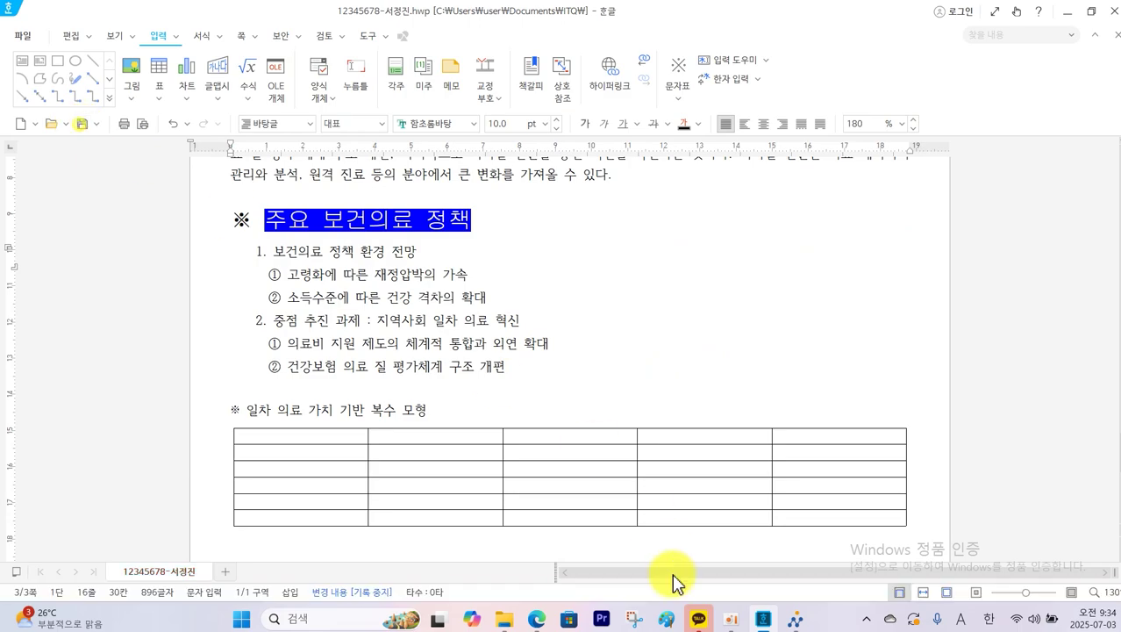
{"action": "left_click", "coordinate": [760, 622]}
{"action": "left_click", "coordinate": [793, 621]}
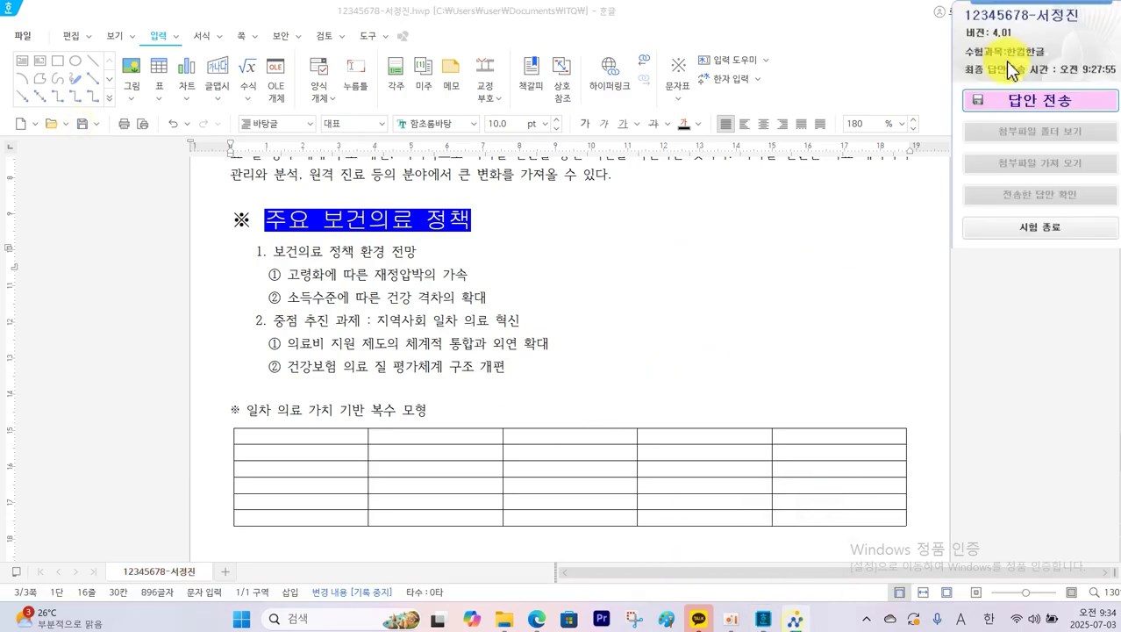
{"action": "left_click", "coordinate": [548, 361]}
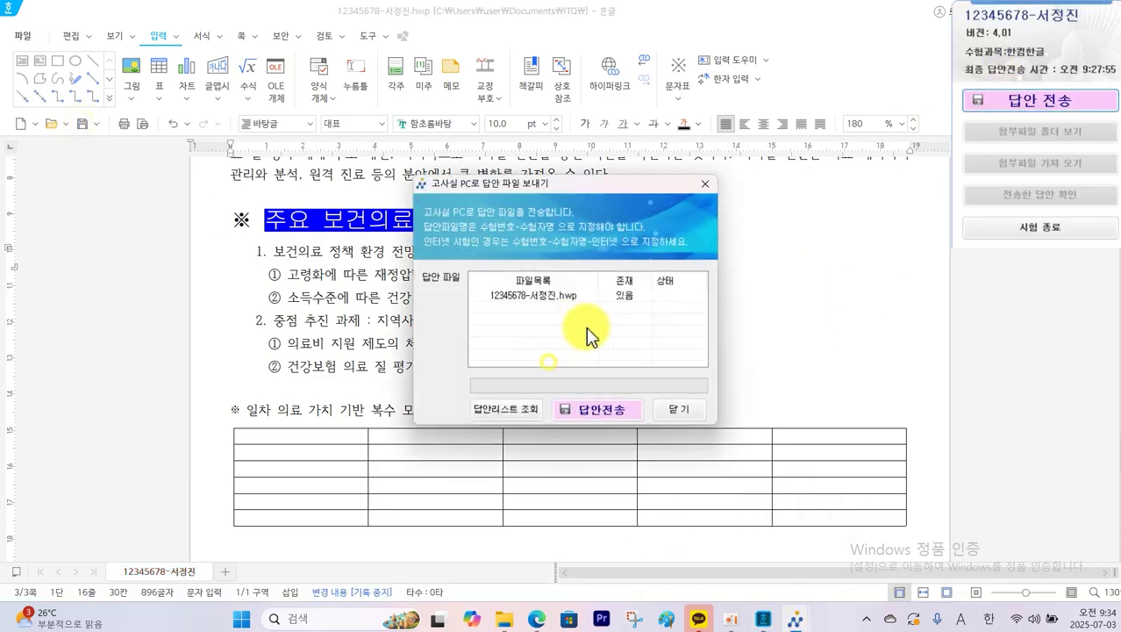
{"action": "left_click", "coordinate": [608, 409]}
{"action": "left_click", "coordinate": [598, 354]}
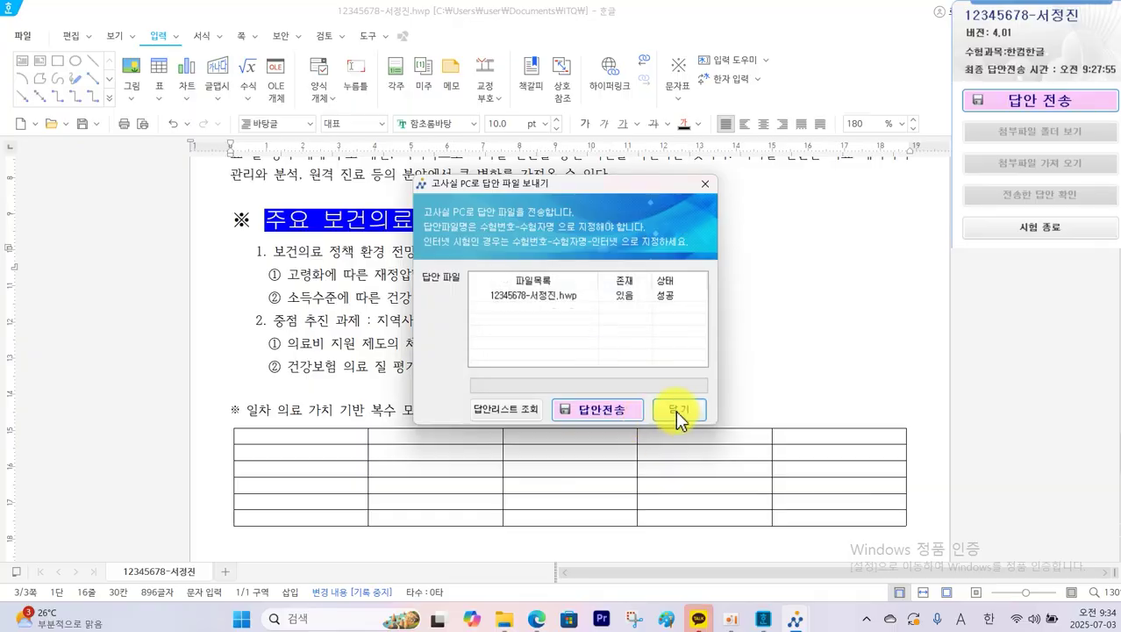
{"action": "left_click", "coordinate": [678, 410]}
{"action": "left_click", "coordinate": [736, 264]}
Step: Add the ˇ emphasis mark (강조점) above the words 일차 의료 in the table heading
{"action": "scroll", "coordinate": [308, 421], "scroll_direction": "down", "scroll_amount": 1}
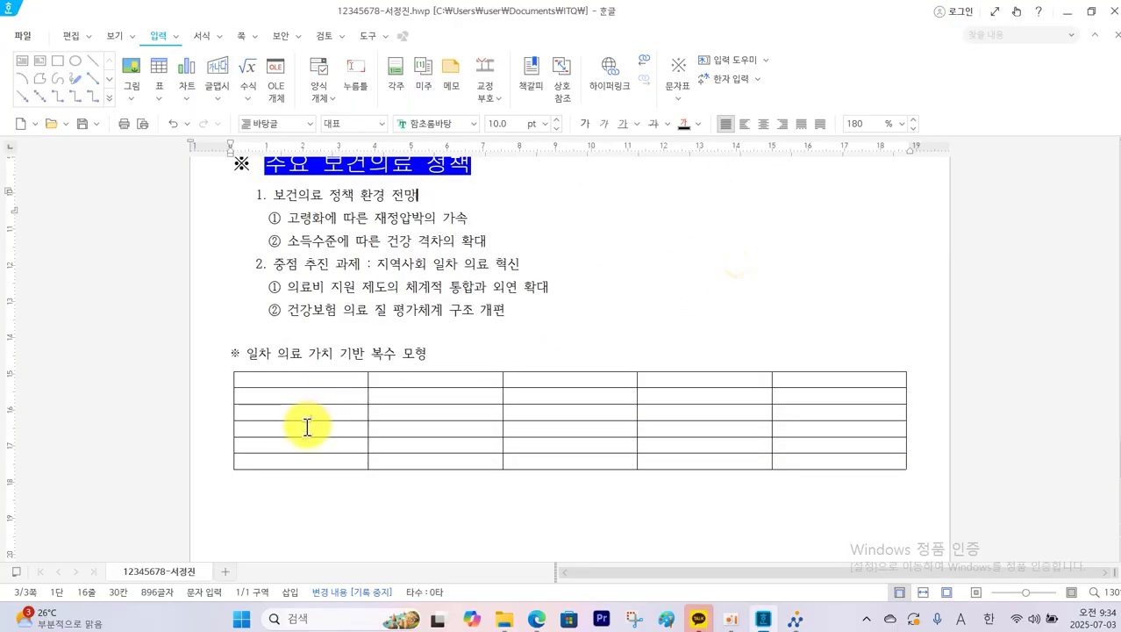
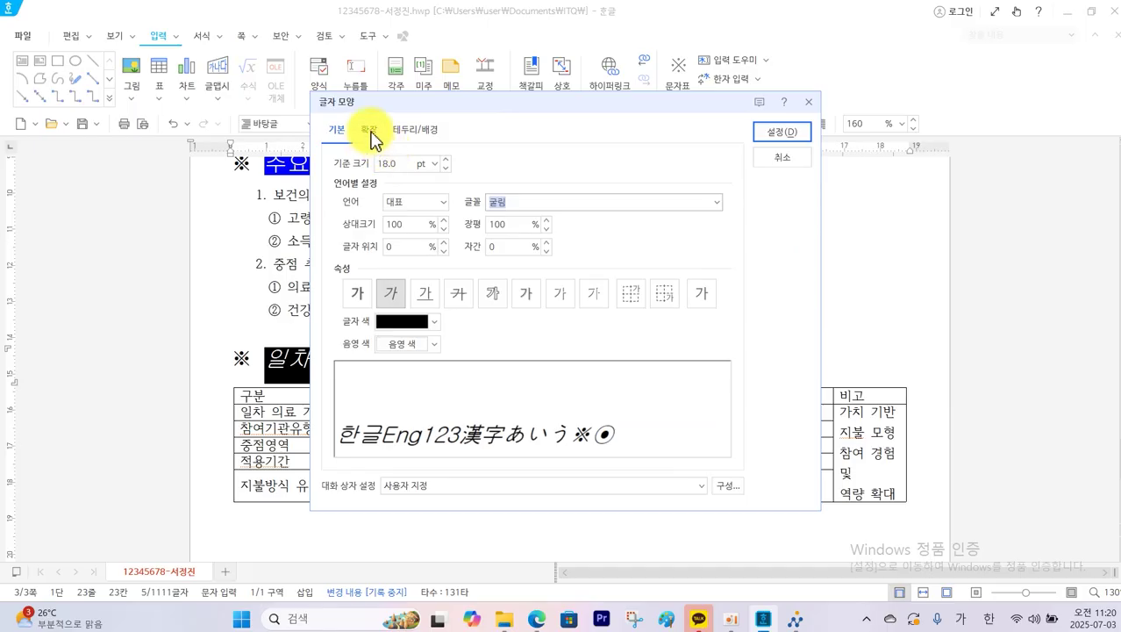
{"action": "left_click", "coordinate": [369, 132]}
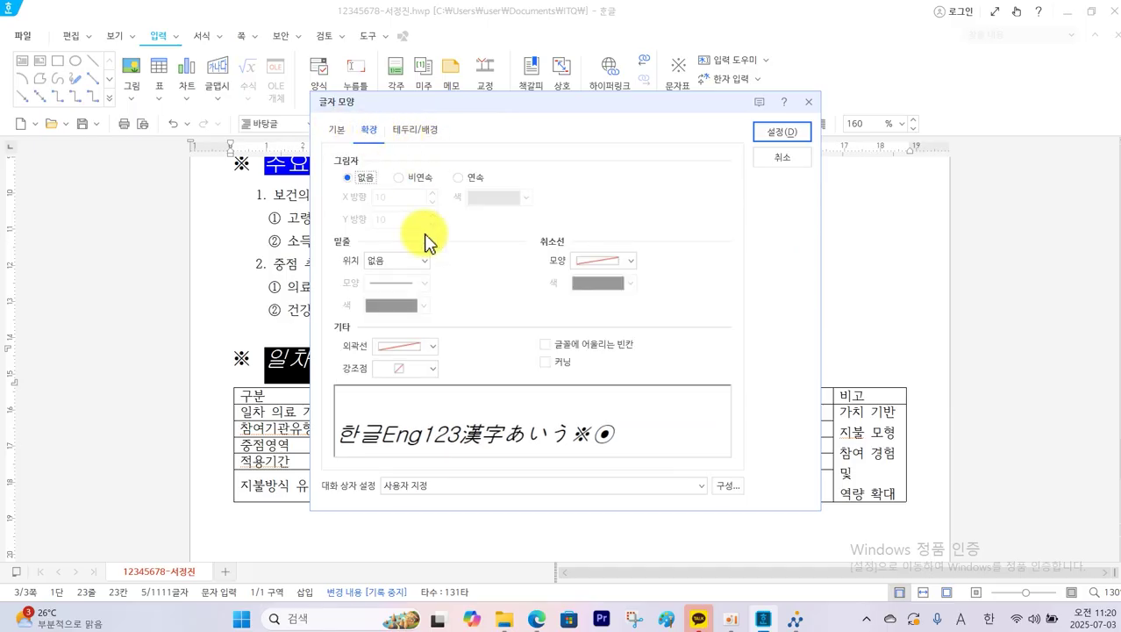
{"action": "left_click", "coordinate": [432, 367]}
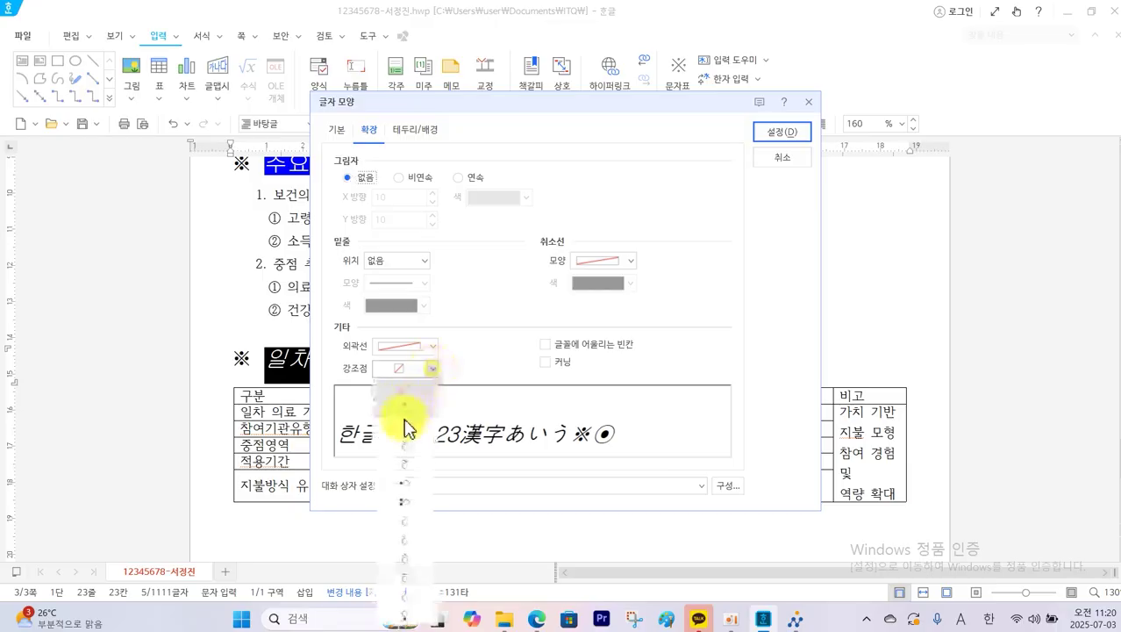
{"action": "left_click", "coordinate": [413, 451]}
{"action": "left_click", "coordinate": [782, 132]}
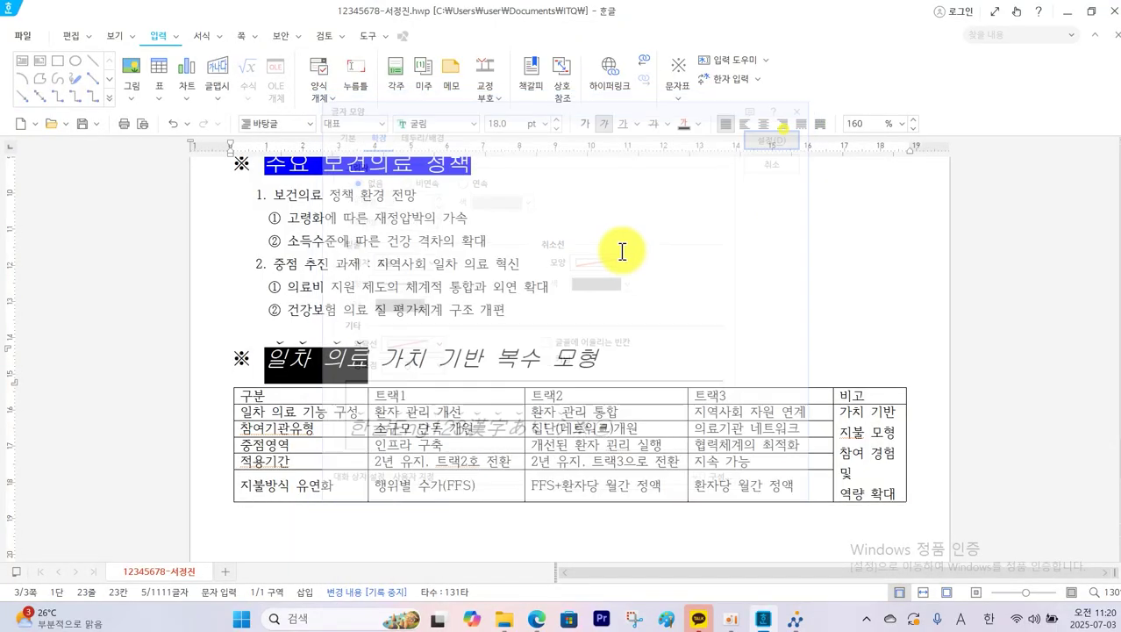
Step: Add the same ˇ emphasis mark (강조점) above the words 복수 모형 in the table heading
{"action": "left_click_drag", "start_coordinate": [492, 358], "coordinate": [606, 358]}
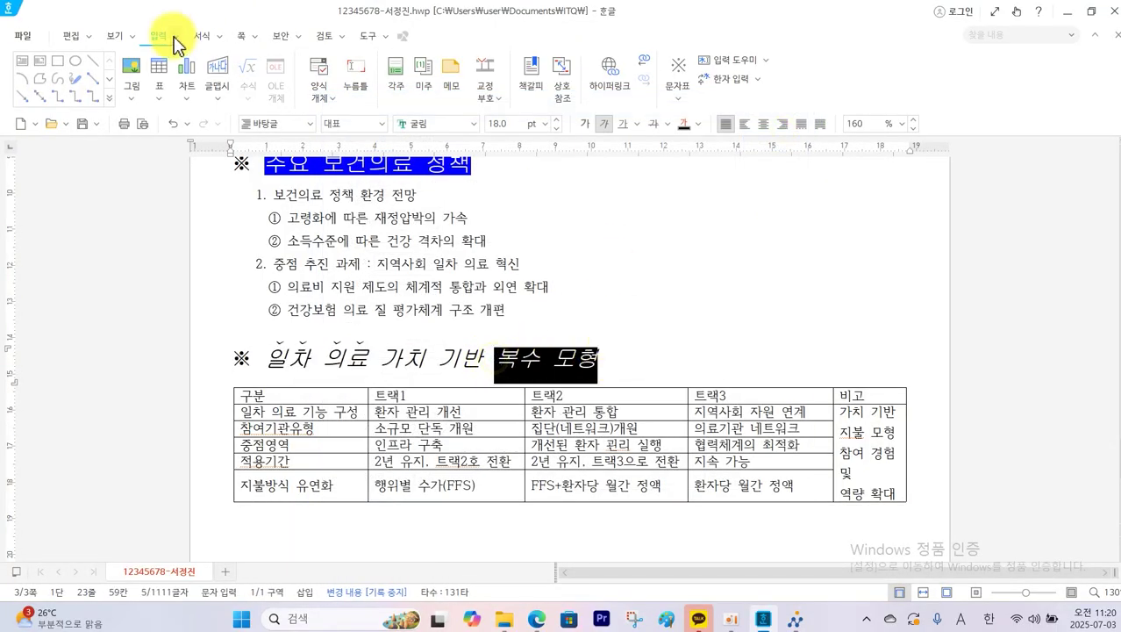
{"action": "left_click", "coordinate": [220, 37]}
{"action": "left_click", "coordinate": [219, 60]}
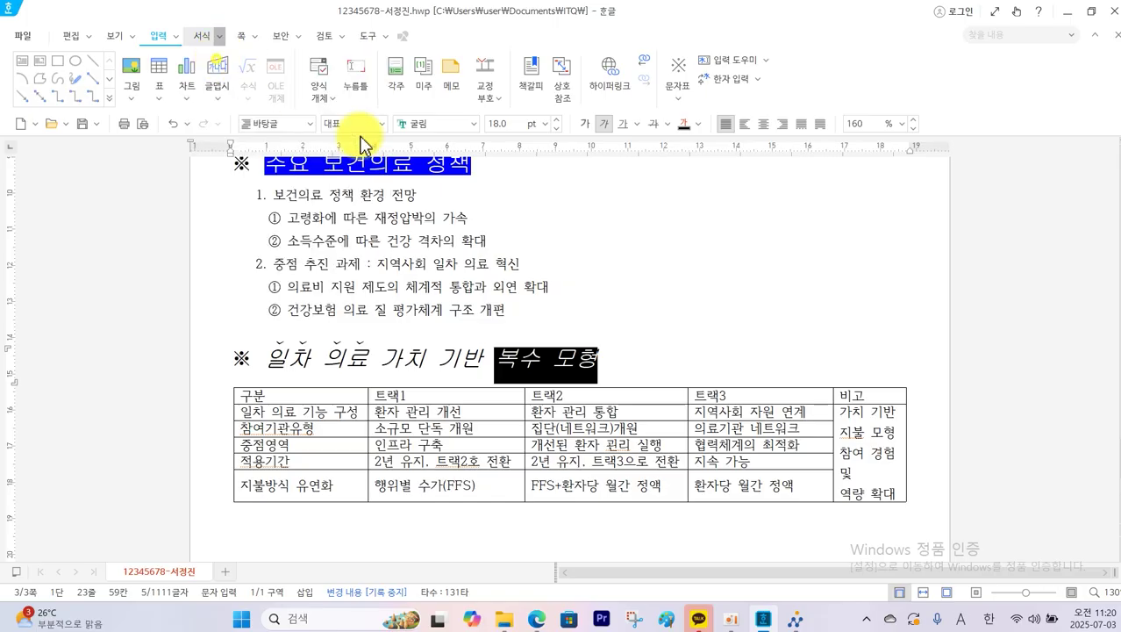
{"action": "left_click", "coordinate": [433, 369]}
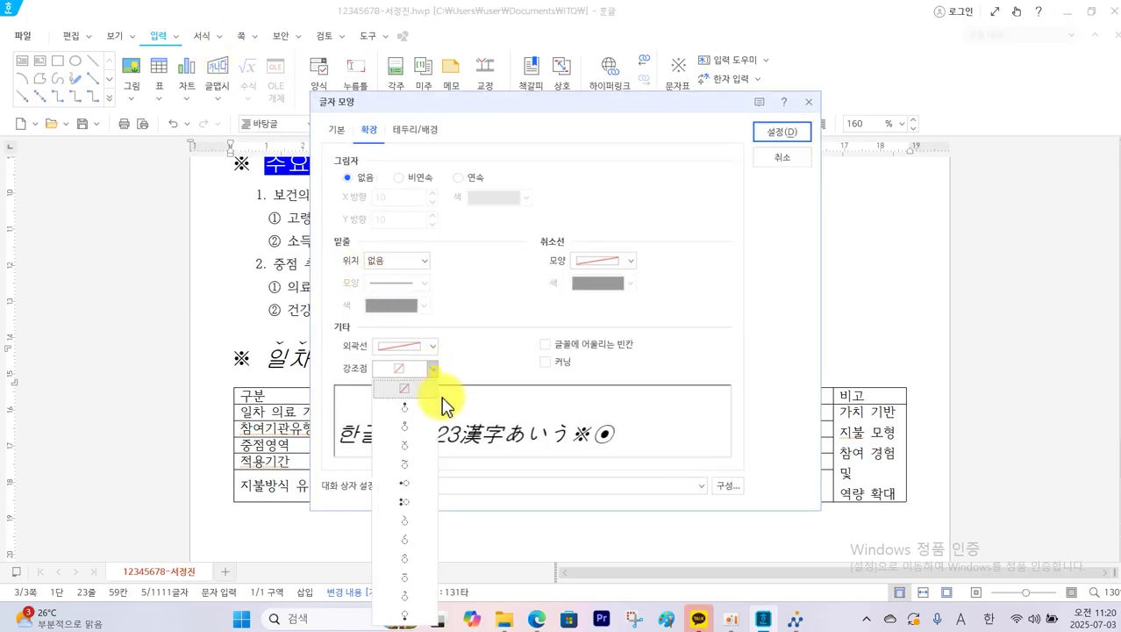
{"action": "left_click", "coordinate": [419, 463]}
{"action": "left_click", "coordinate": [781, 133]}
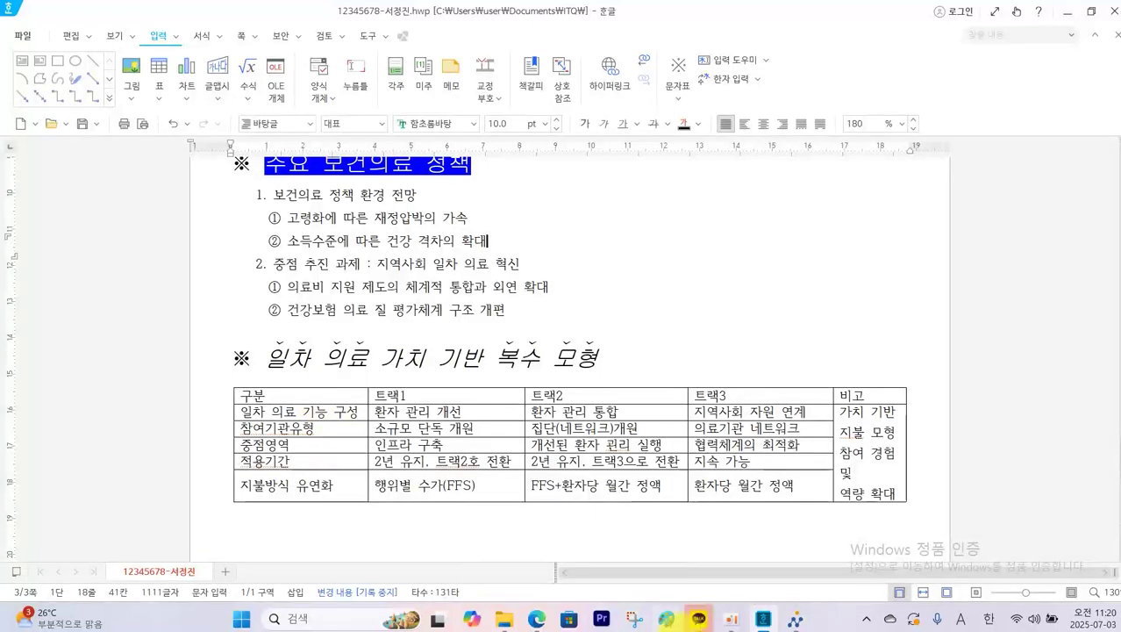
Step: Check the table's formatting requirements in the exam PDF, and give all table cells in the Hangul document the 돋움 font and center alignment
{"action": "left_click", "coordinate": [569, 624]}
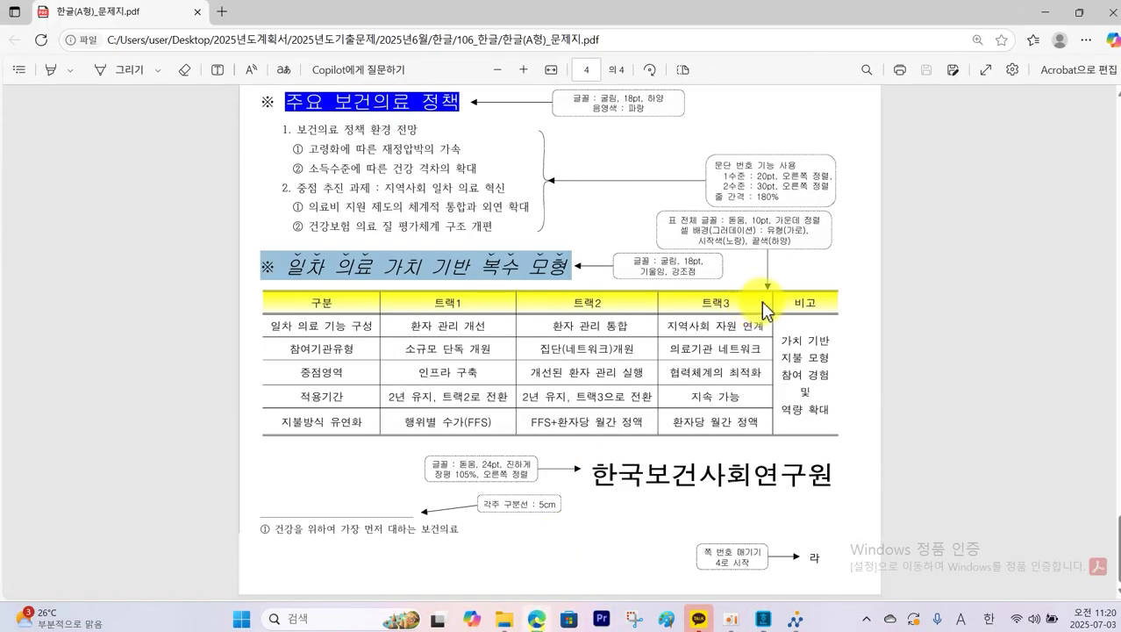
{"action": "key", "text": "alt+Tab"}
{"action": "left_click_drag", "start_coordinate": [350, 401], "coordinate": [844, 490]}
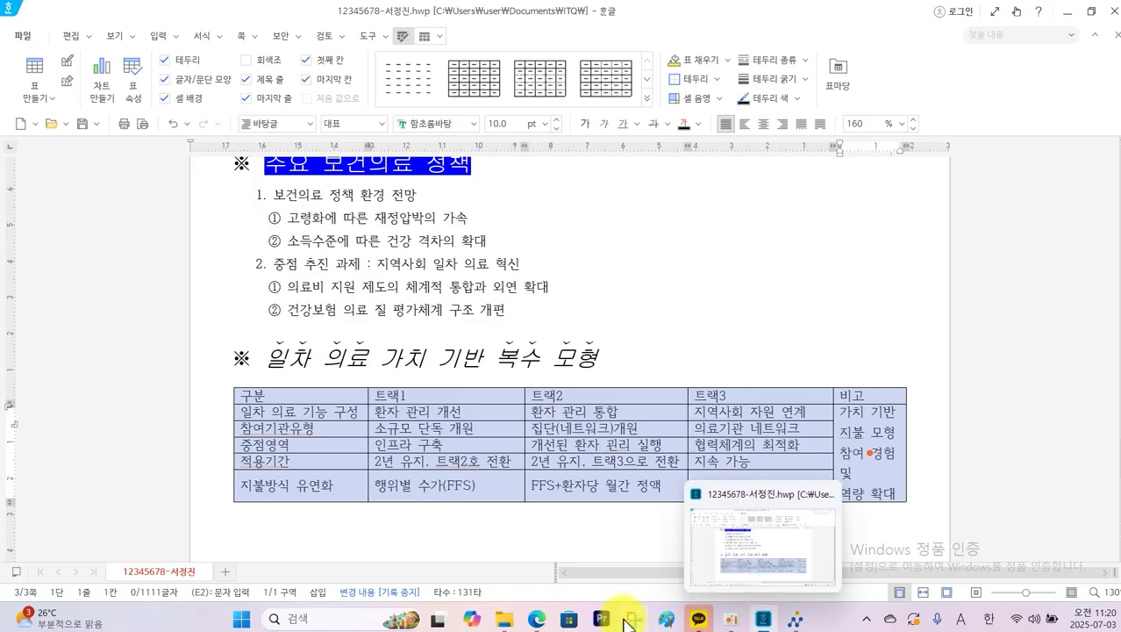
{"action": "left_click", "coordinate": [537, 619]}
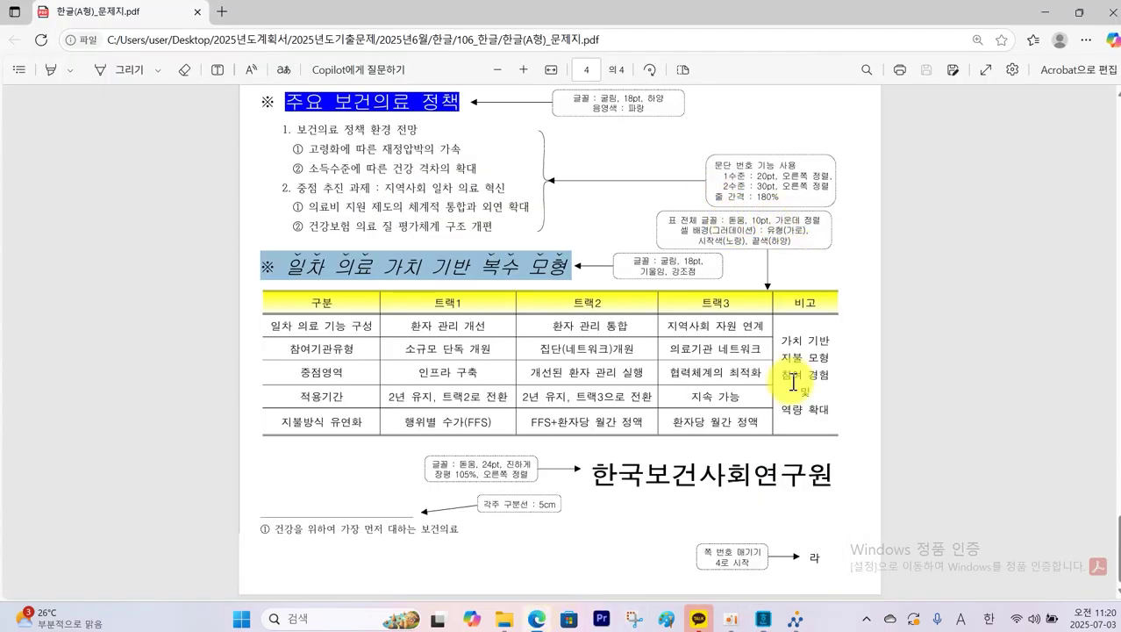
{"action": "left_click", "coordinate": [764, 622]}
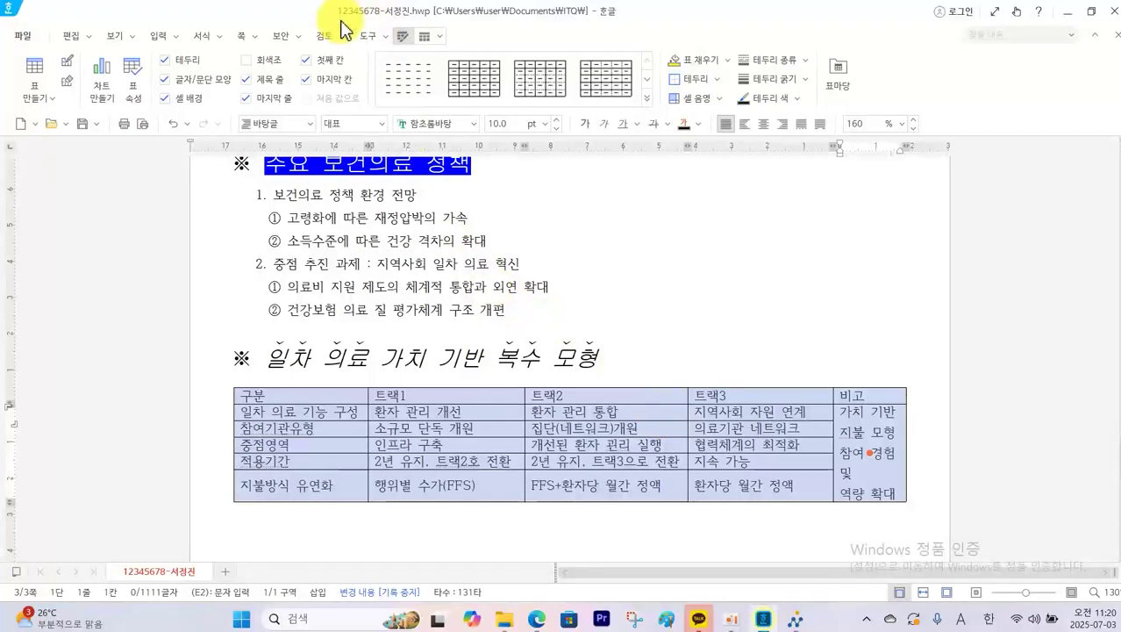
{"action": "left_click", "coordinate": [473, 125]}
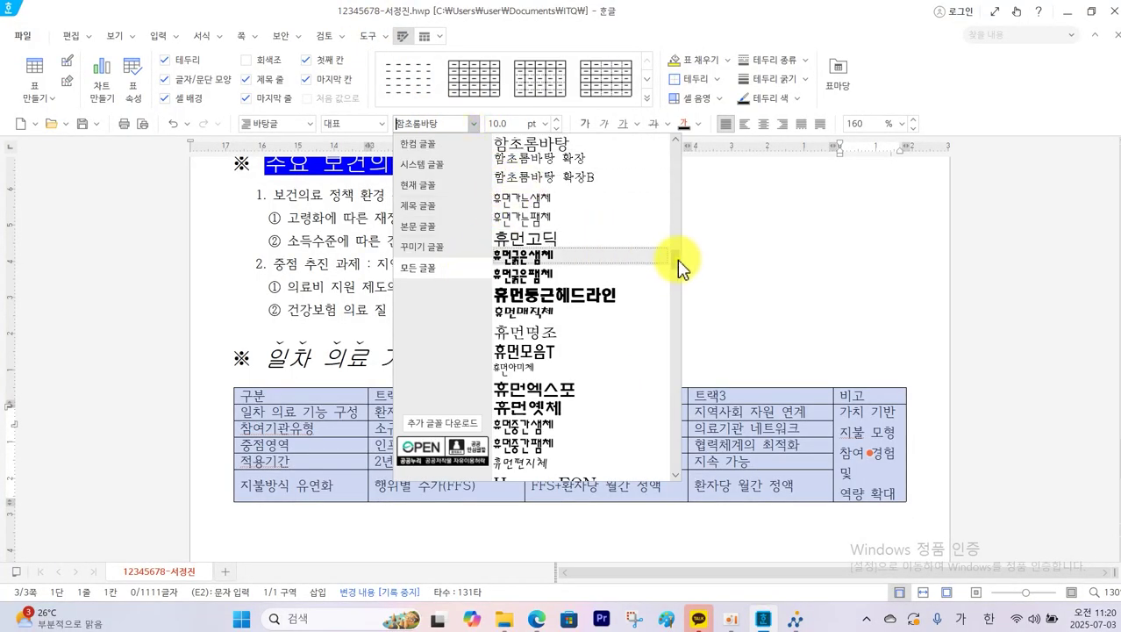
{"action": "left_click_drag", "start_coordinate": [678, 260], "coordinate": [681, 123]}
{"action": "left_click", "coordinate": [536, 165]}
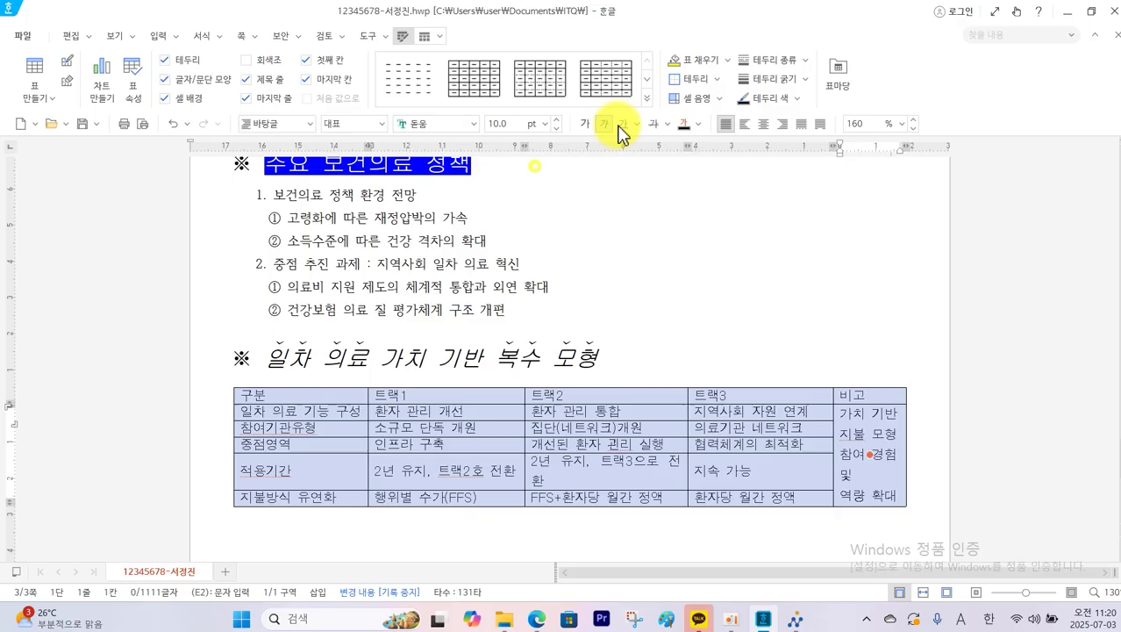
{"action": "left_click", "coordinate": [762, 123]}
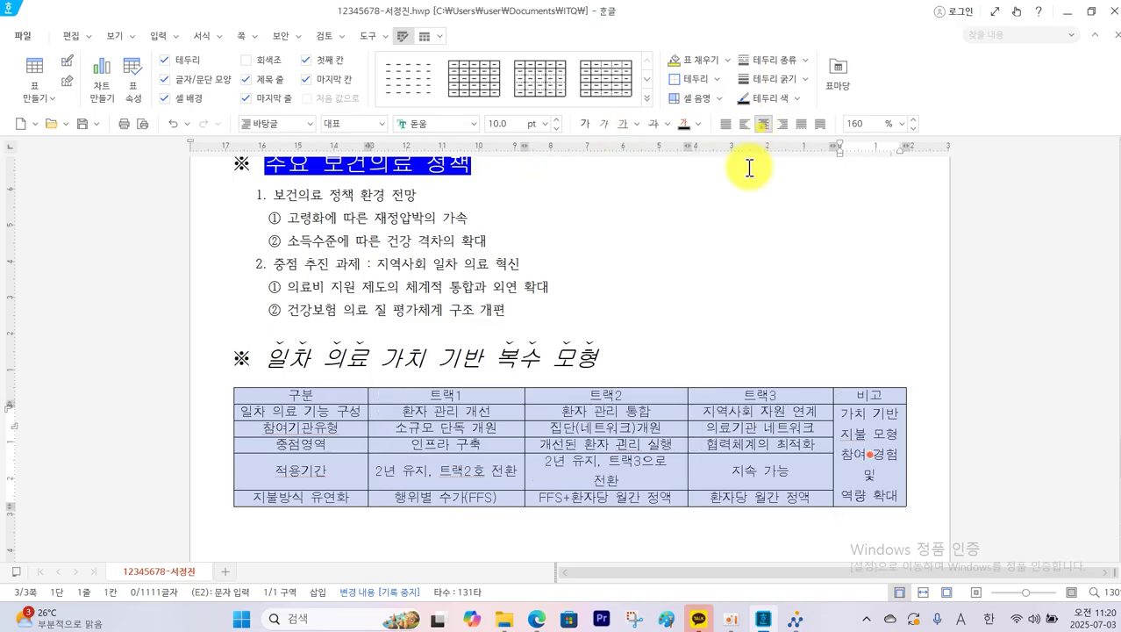
Step: Check the header cells' background requirement in the exam PDF, and choose a gradient background for the table's header row, 구분 through 비고, in Hangul
{"action": "left_click", "coordinate": [546, 623]}
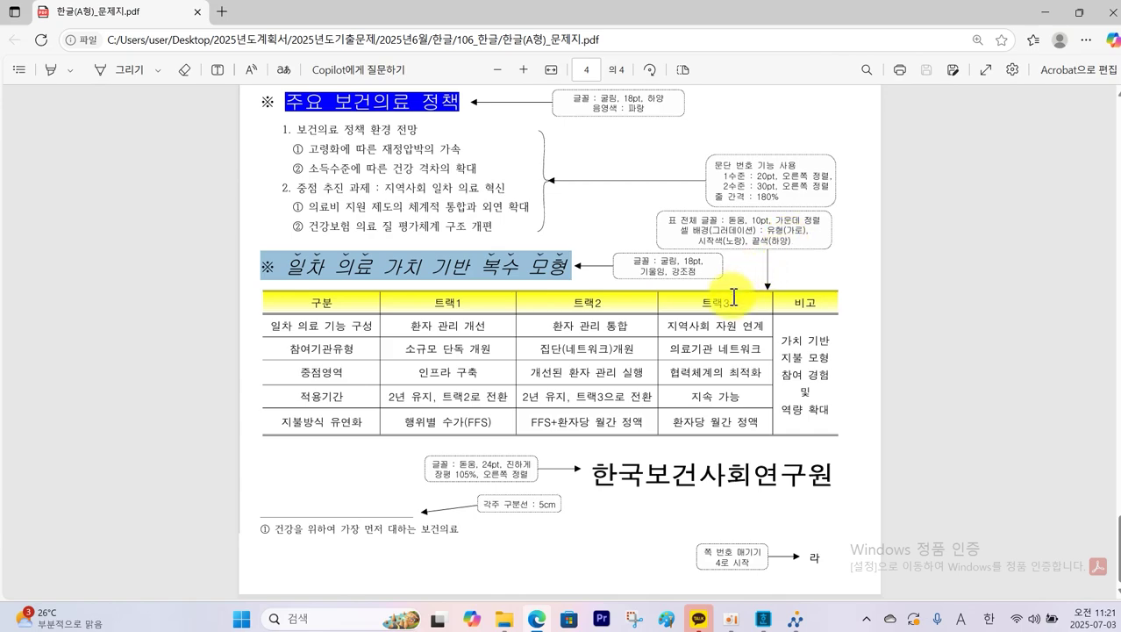
{"action": "left_click", "coordinate": [764, 619]}
{"action": "left_click", "coordinate": [338, 397]}
{"action": "left_click", "coordinate": [568, 322]}
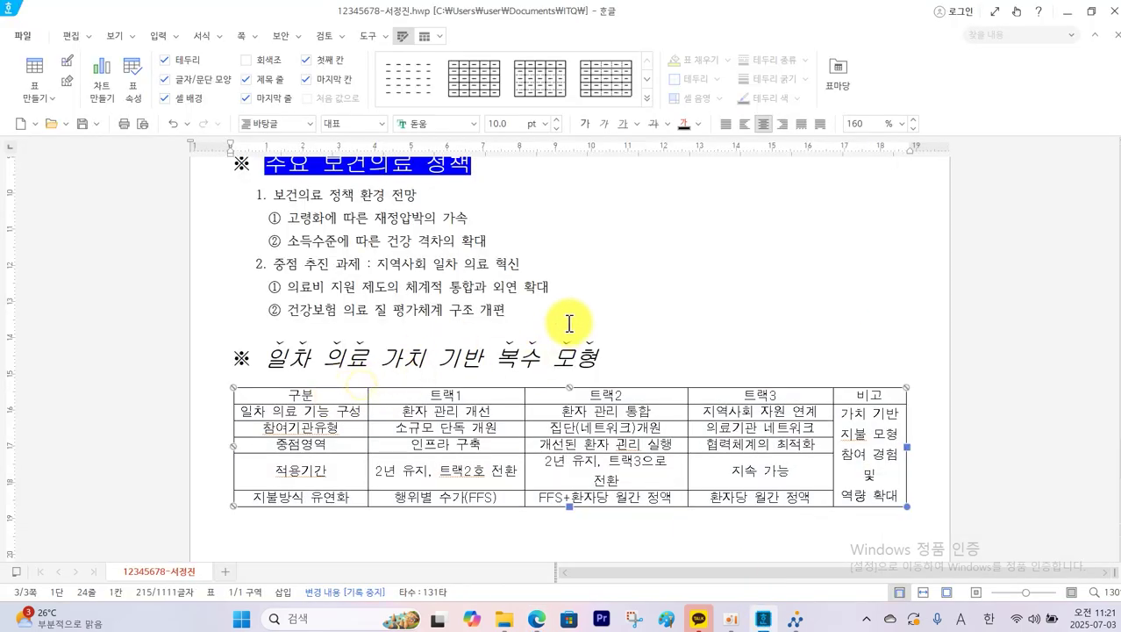
{"action": "left_click_drag", "start_coordinate": [320, 393], "coordinate": [844, 400]}
{"action": "right_click", "coordinate": [846, 397]}
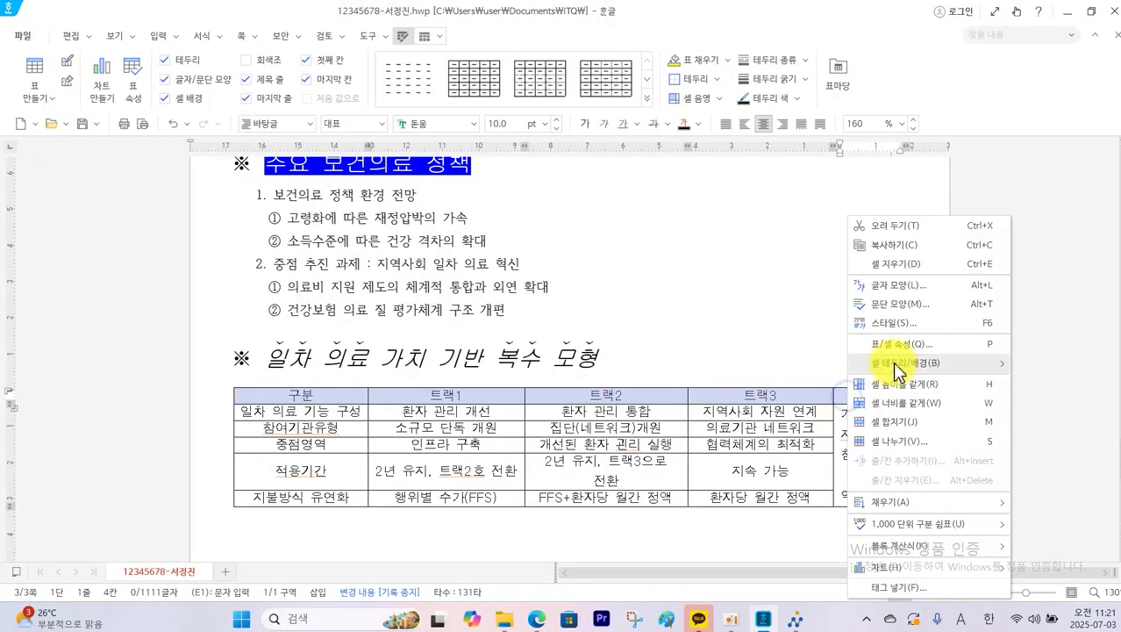
{"action": "left_click", "coordinate": [807, 364]}
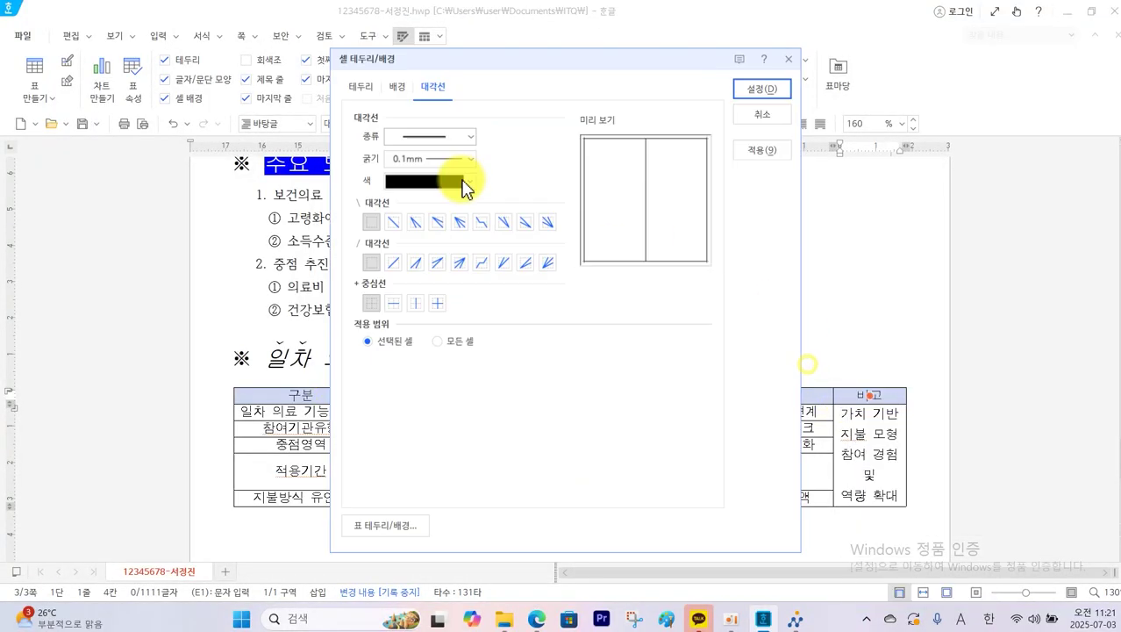
{"action": "left_click", "coordinate": [396, 86]}
{"action": "left_click", "coordinate": [395, 215]}
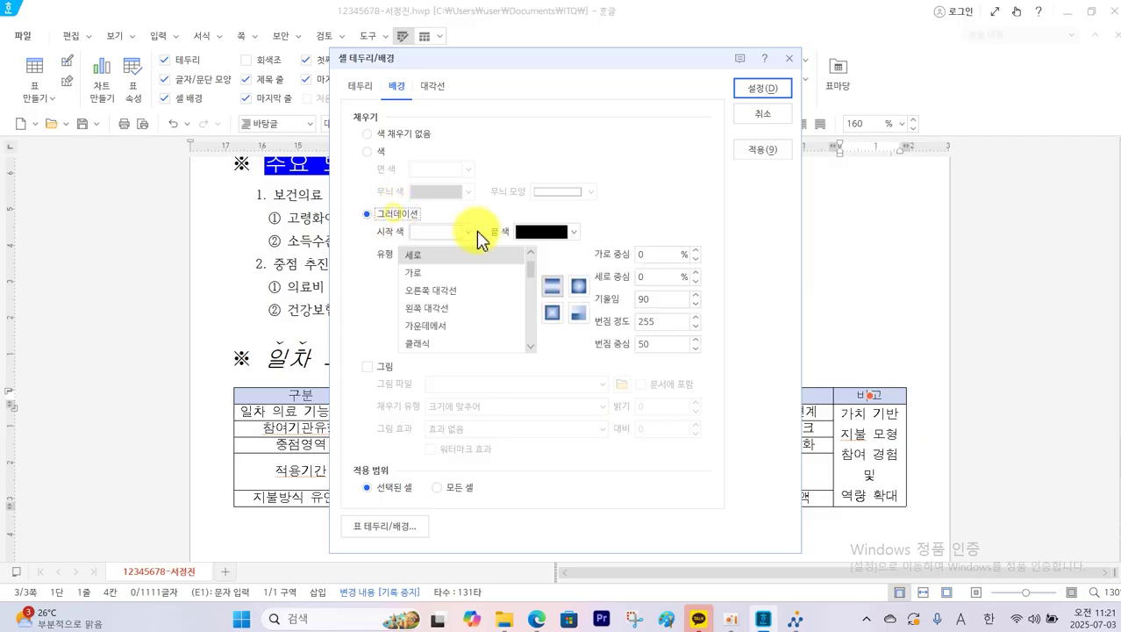
Step: Set the header row's gradient to start color yellow, end color white and type 가로, and apply it
{"action": "left_click", "coordinate": [470, 233]}
{"action": "left_click", "coordinate": [464, 355]}
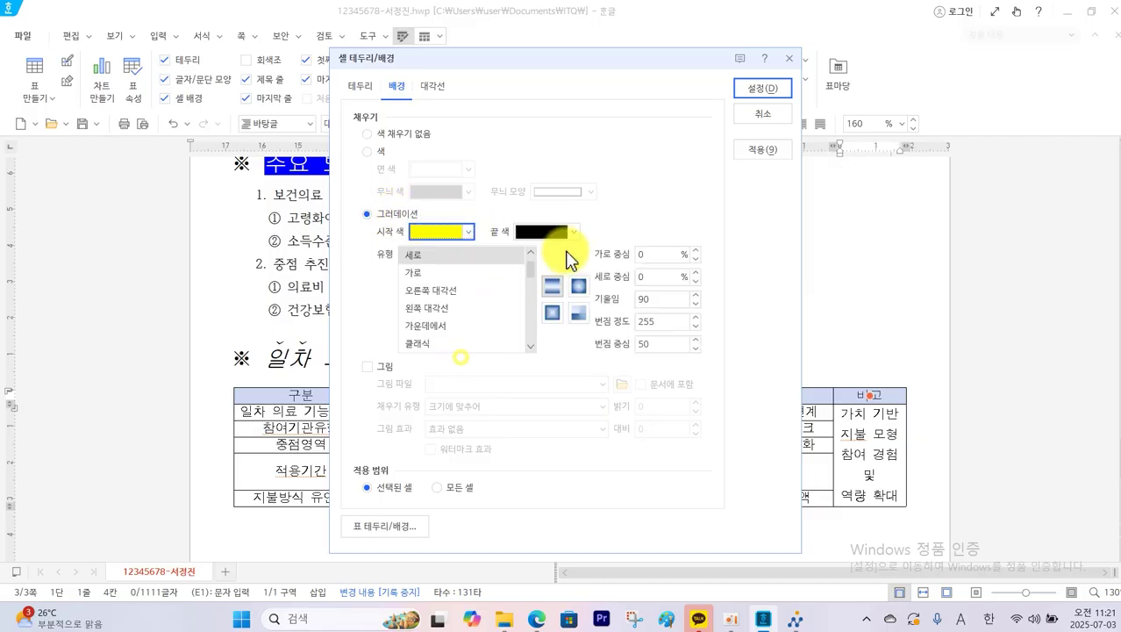
{"action": "left_click", "coordinate": [577, 235]}
{"action": "left_click", "coordinate": [529, 275]}
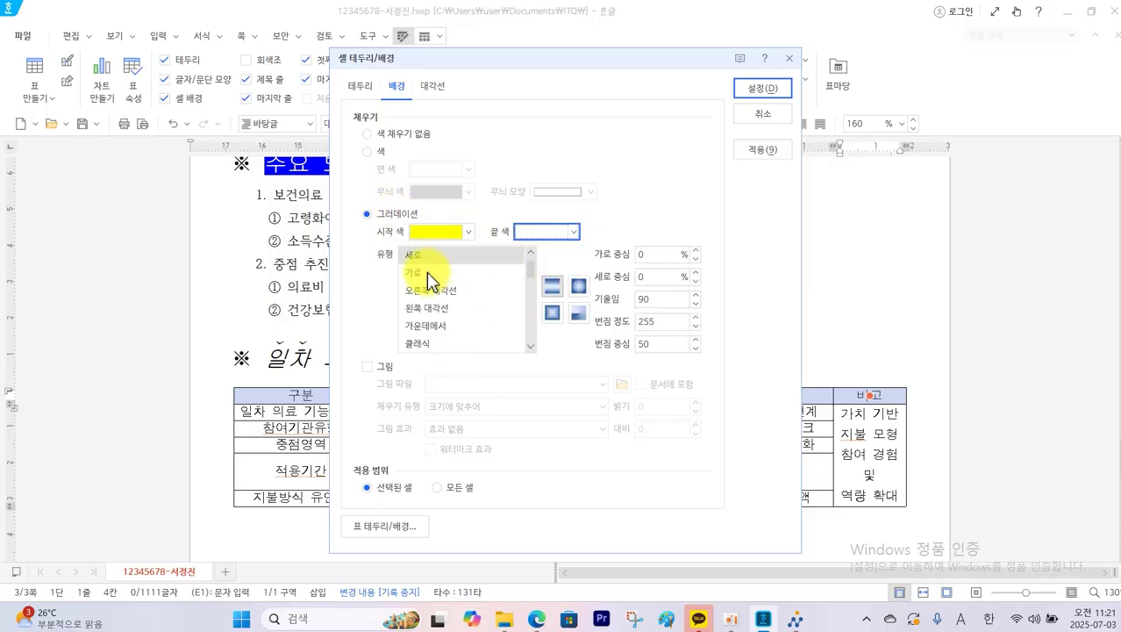
{"action": "left_click", "coordinate": [430, 279]}
{"action": "left_click", "coordinate": [763, 89]}
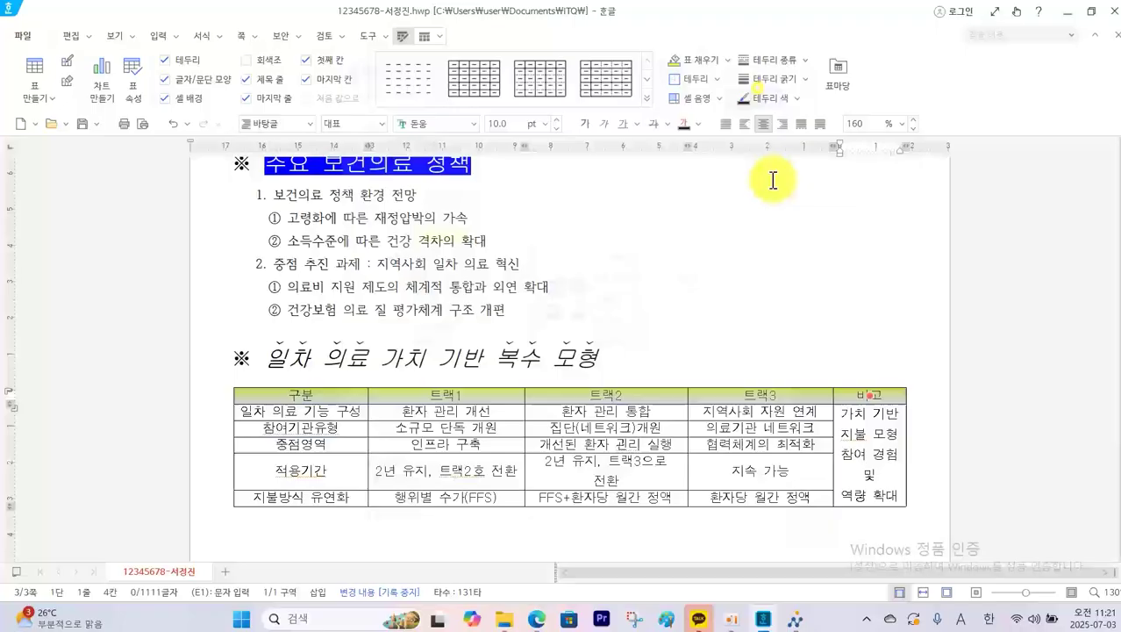
{"action": "left_click", "coordinate": [775, 237]}
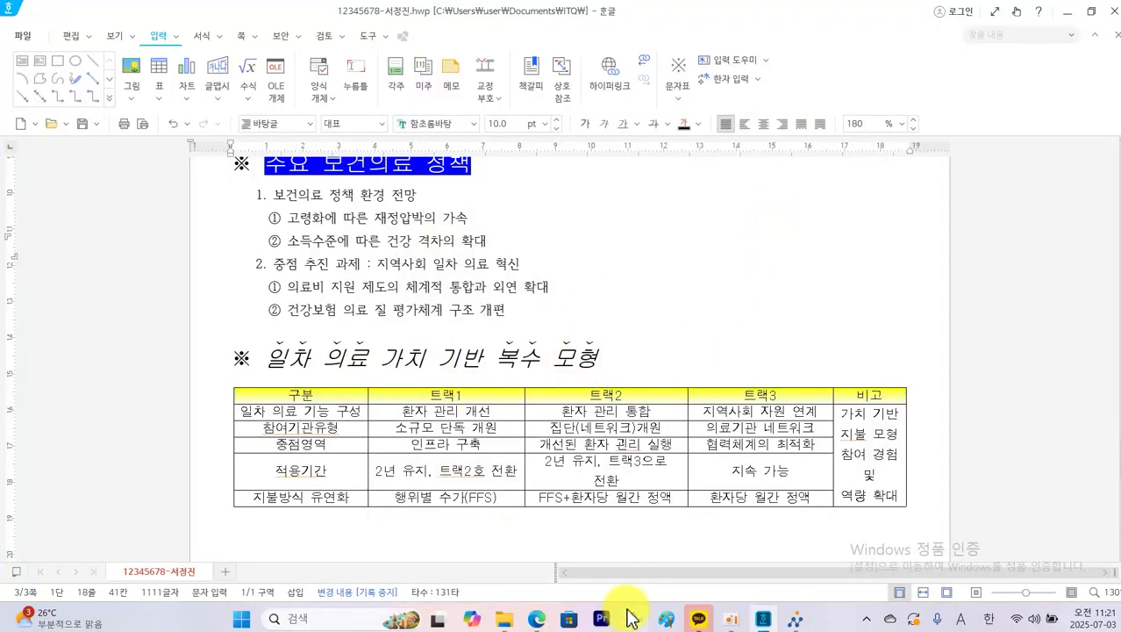
Step: Check the table's border lines in the exam PDF, and open the per-cell border and background settings for the whole table in Hangul
{"action": "left_click", "coordinate": [535, 621]}
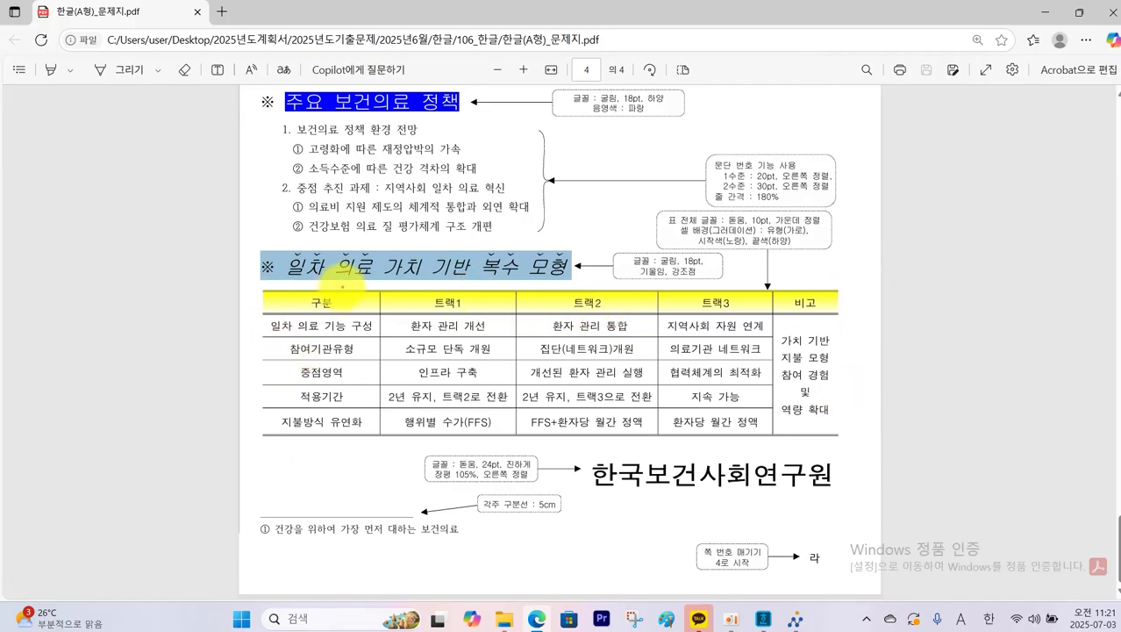
{"action": "mouse_move", "coordinate": [363, 307]}
{"action": "left_mouse_down"}
{"action": "mouse_move", "coordinate": [365, 322]}
{"action": "mouse_move", "coordinate": [377, 301]}
{"action": "left_mouse_up"}
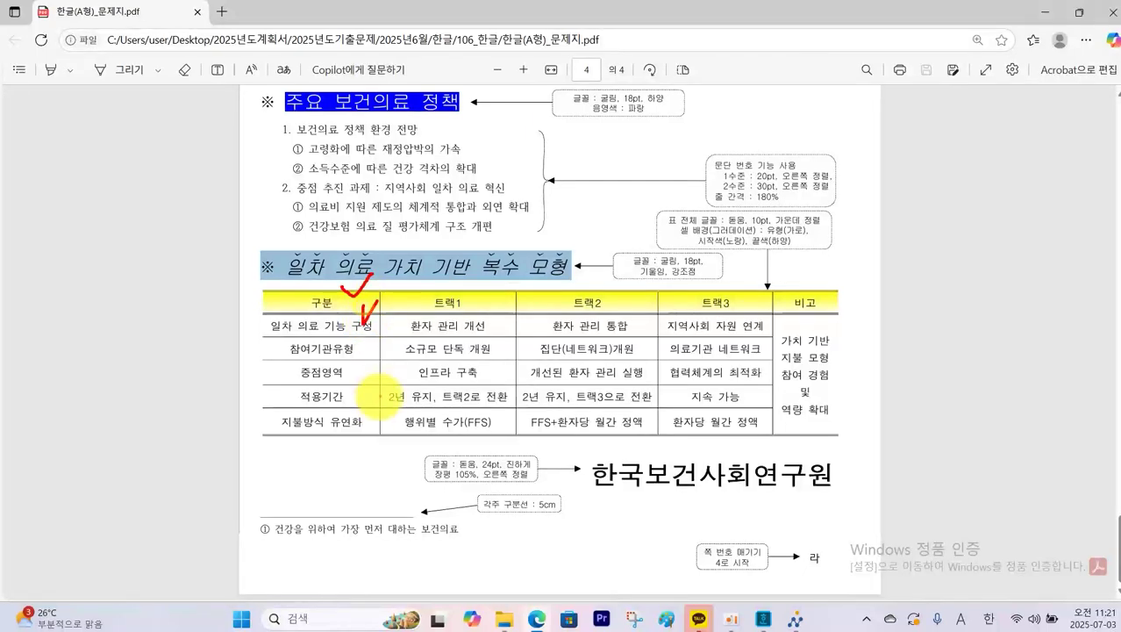
{"action": "left_click_drag", "start_coordinate": [370, 429], "coordinate": [410, 408]}
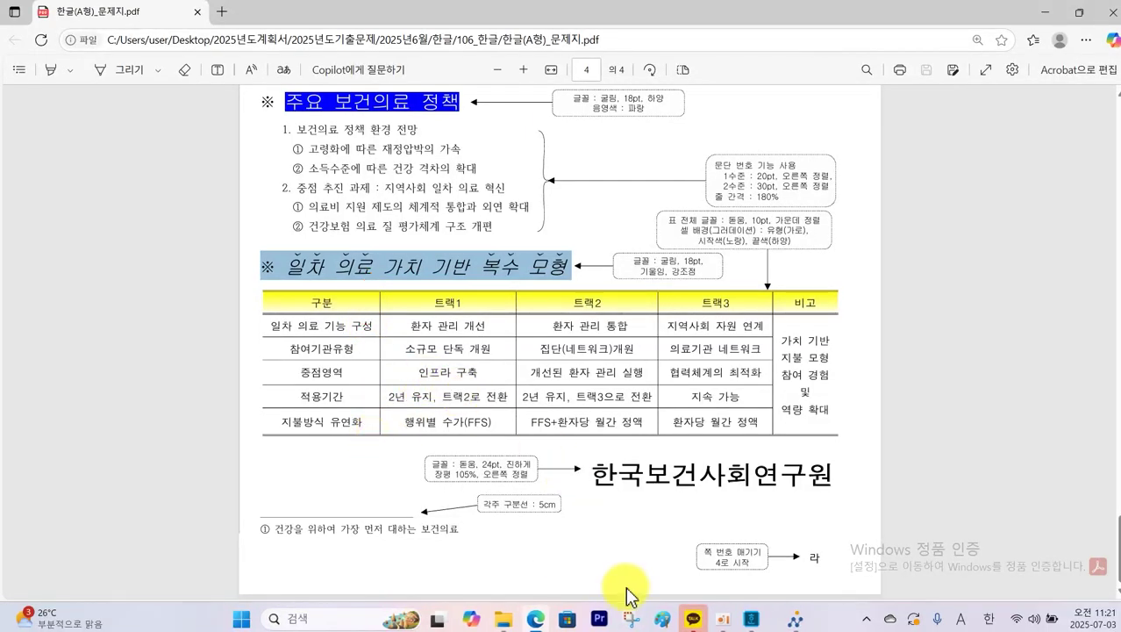
{"action": "left_click", "coordinate": [763, 619]}
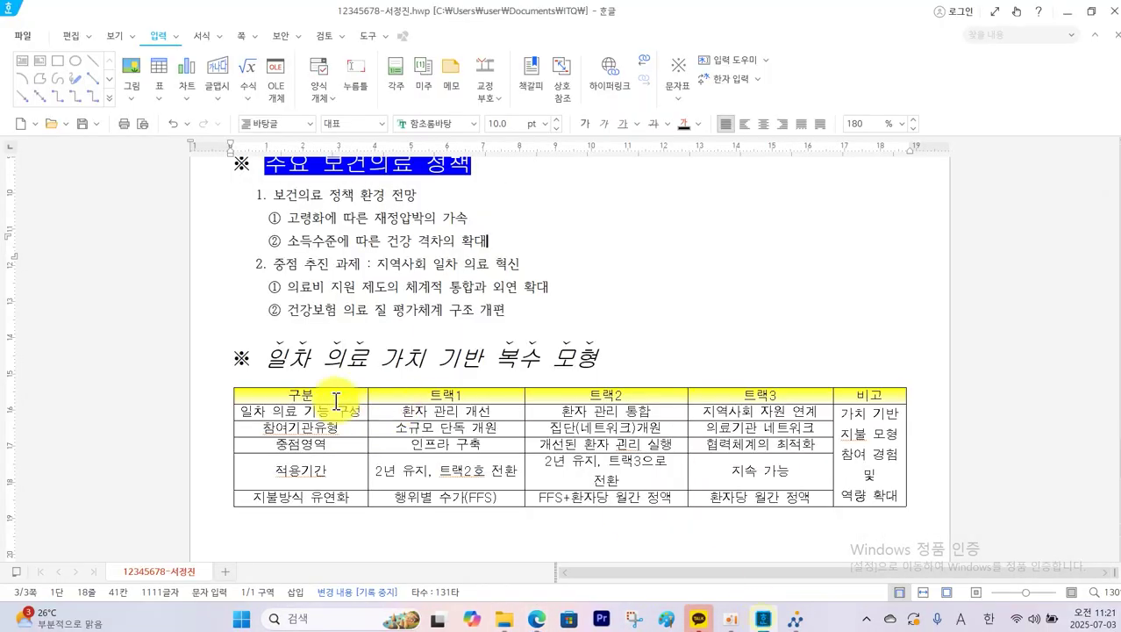
{"action": "left_click_drag", "start_coordinate": [332, 399], "coordinate": [813, 474]}
{"action": "left_click", "coordinate": [847, 496]}
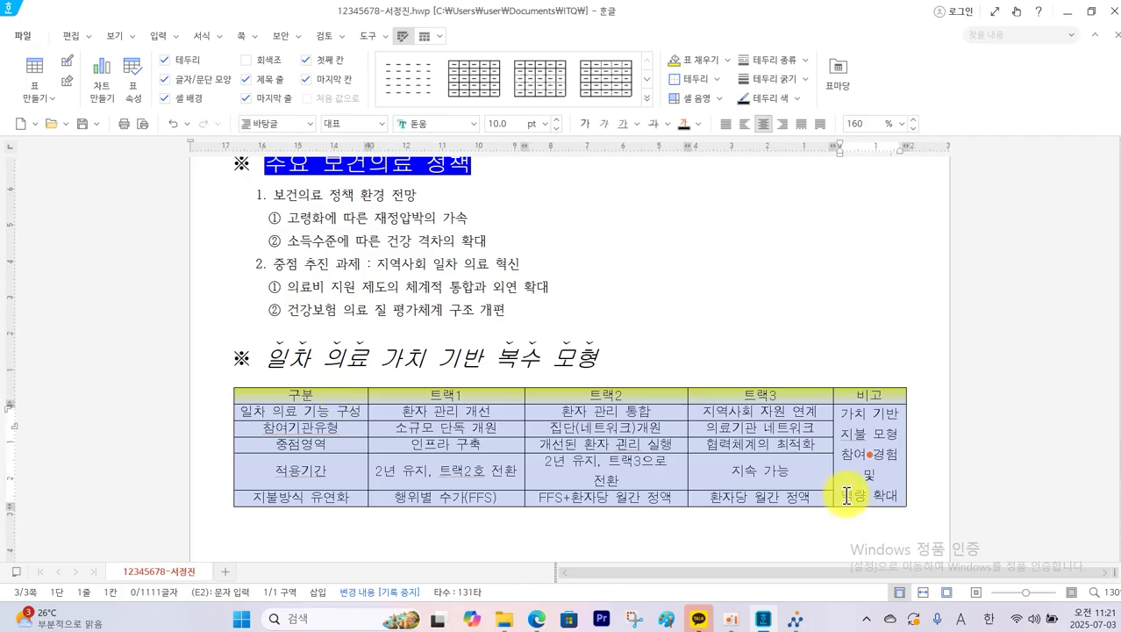
{"action": "right_click", "coordinate": [851, 487]}
{"action": "mouse_move", "coordinate": [877, 362]}
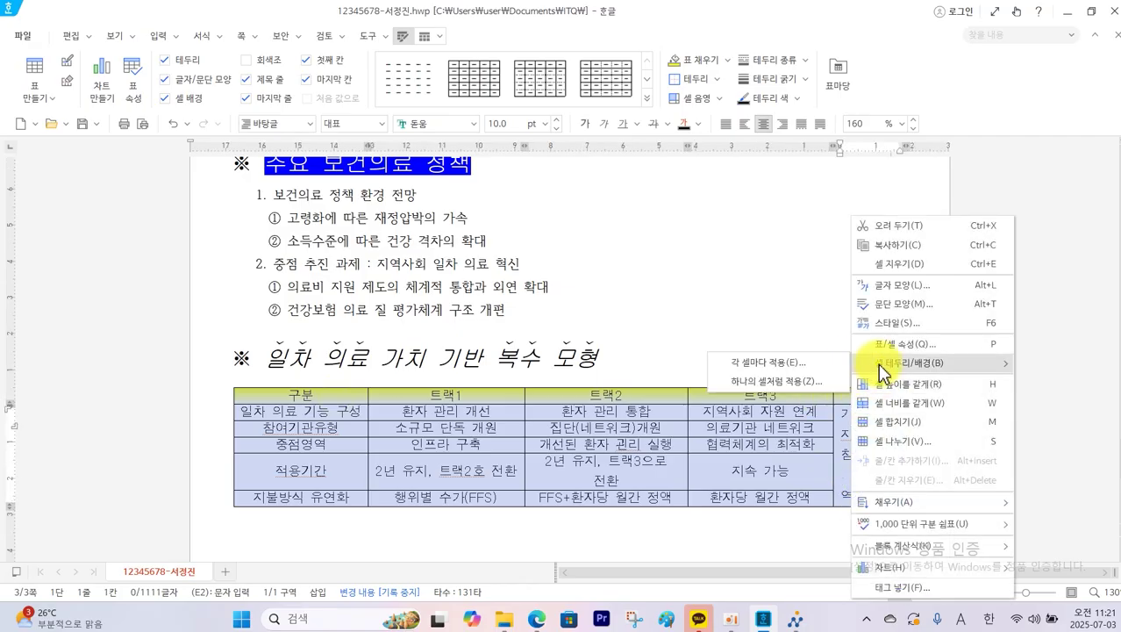
{"action": "left_click", "coordinate": [821, 367]}
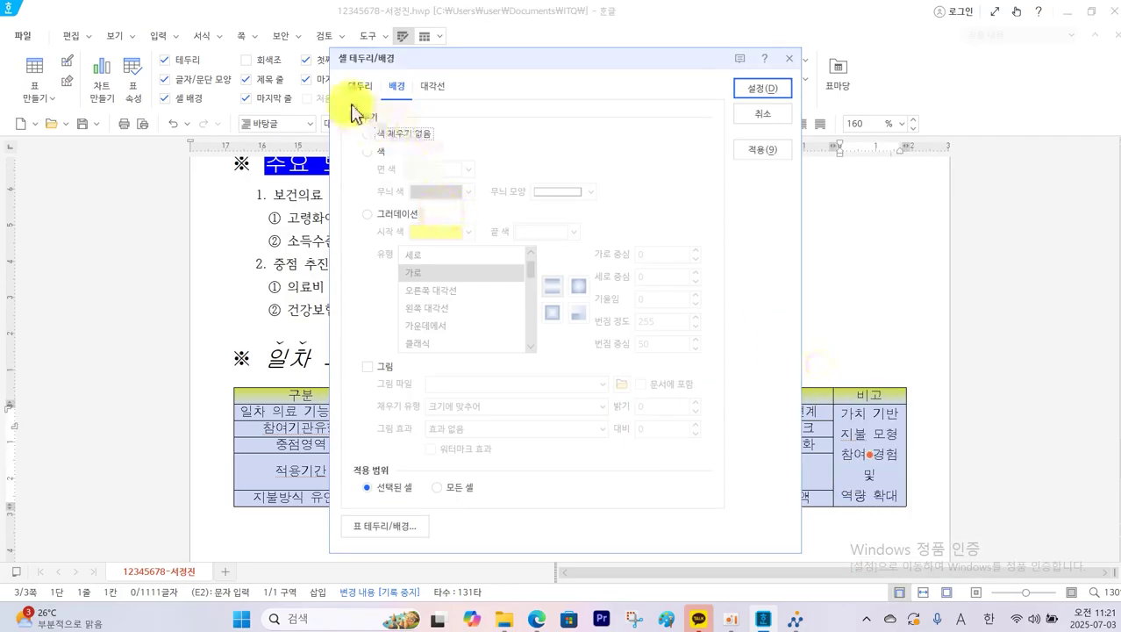
Step: Apply a 0.5 mm double line to the outer border of the whole table
{"action": "left_click", "coordinate": [358, 86]}
{"action": "left_click", "coordinate": [450, 139]}
{"action": "left_click", "coordinate": [472, 137]}
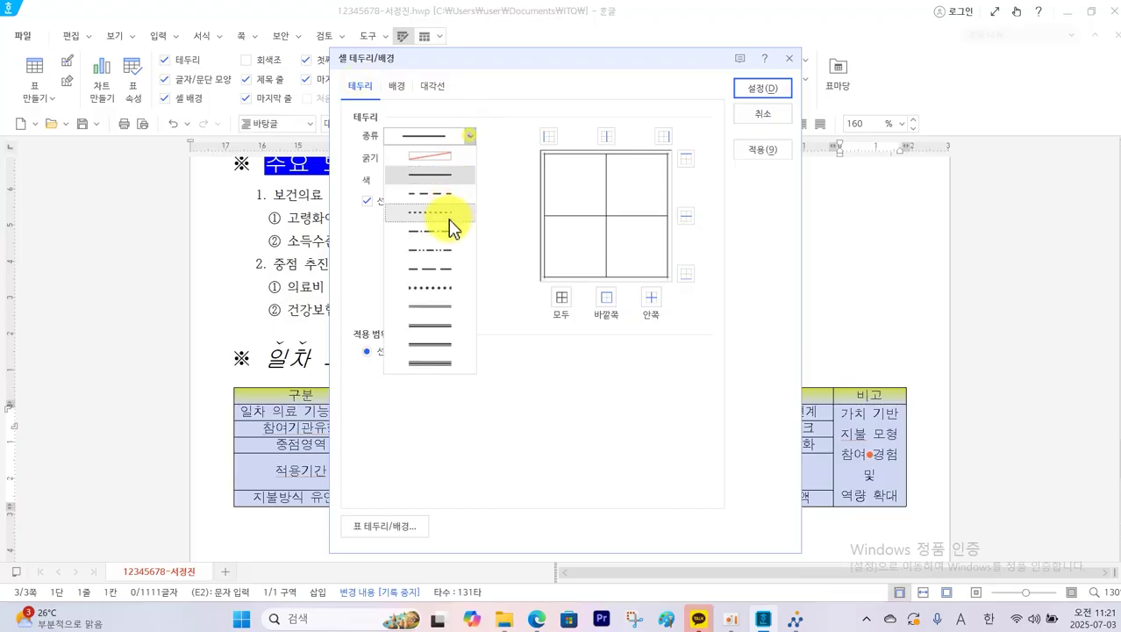
{"action": "left_click", "coordinate": [434, 306]}
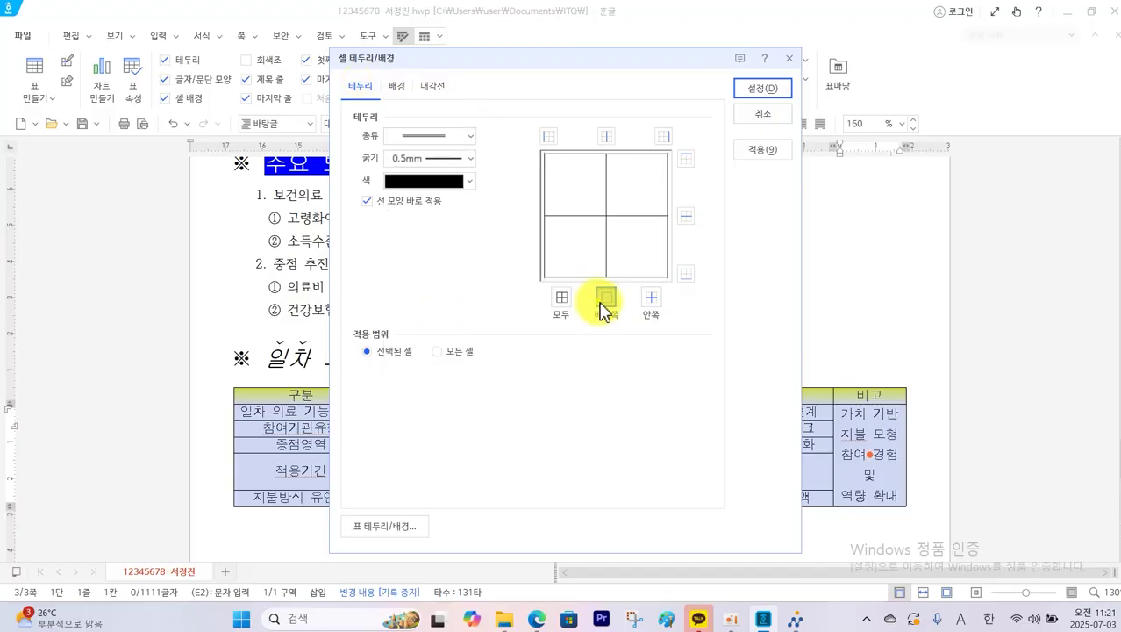
{"action": "left_click", "coordinate": [606, 300]}
{"action": "left_click", "coordinate": [753, 89]}
{"action": "left_click", "coordinate": [674, 203]}
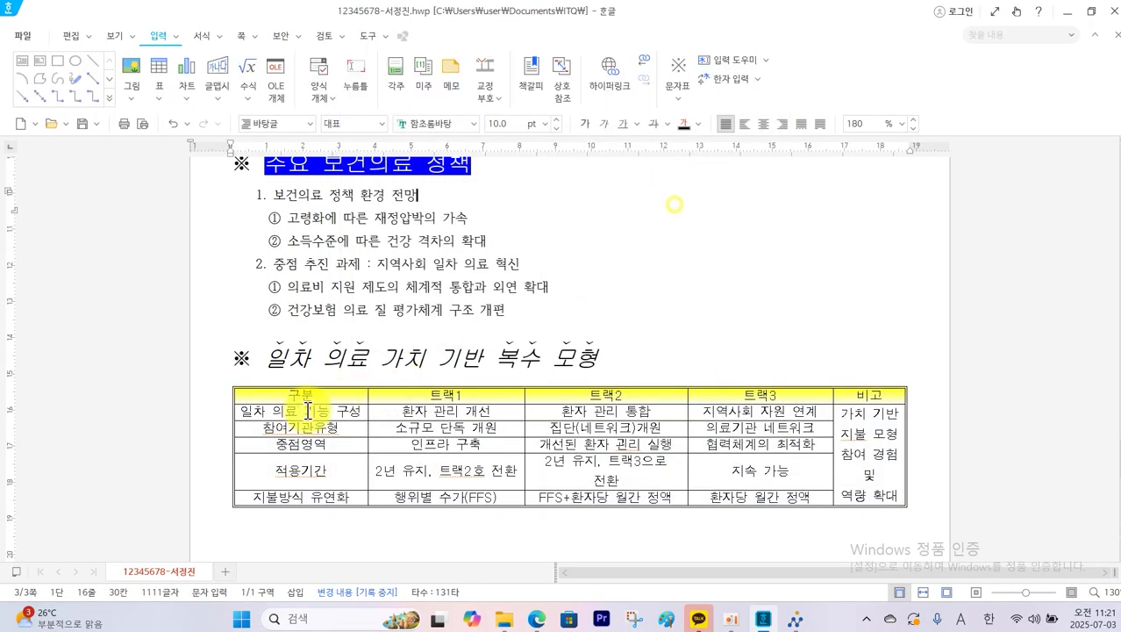
Step: Apply a 0.5 mm double line around the outside of the table's header row
{"action": "left_click_drag", "start_coordinate": [303, 401], "coordinate": [846, 402]}
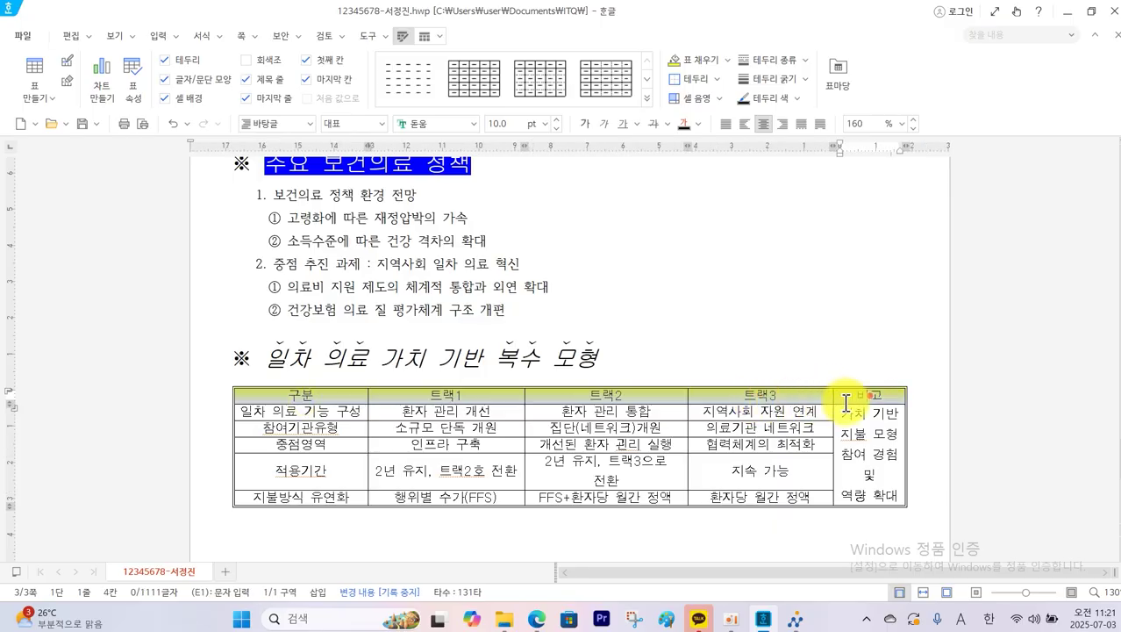
{"action": "right_click", "coordinate": [851, 396]}
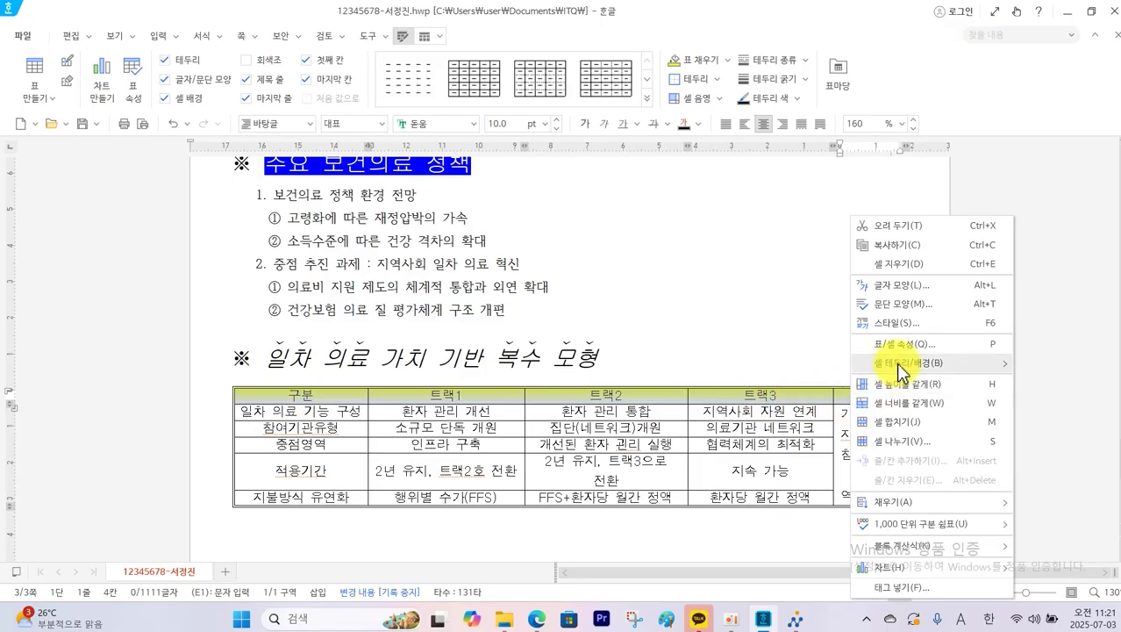
{"action": "left_click", "coordinate": [794, 356]}
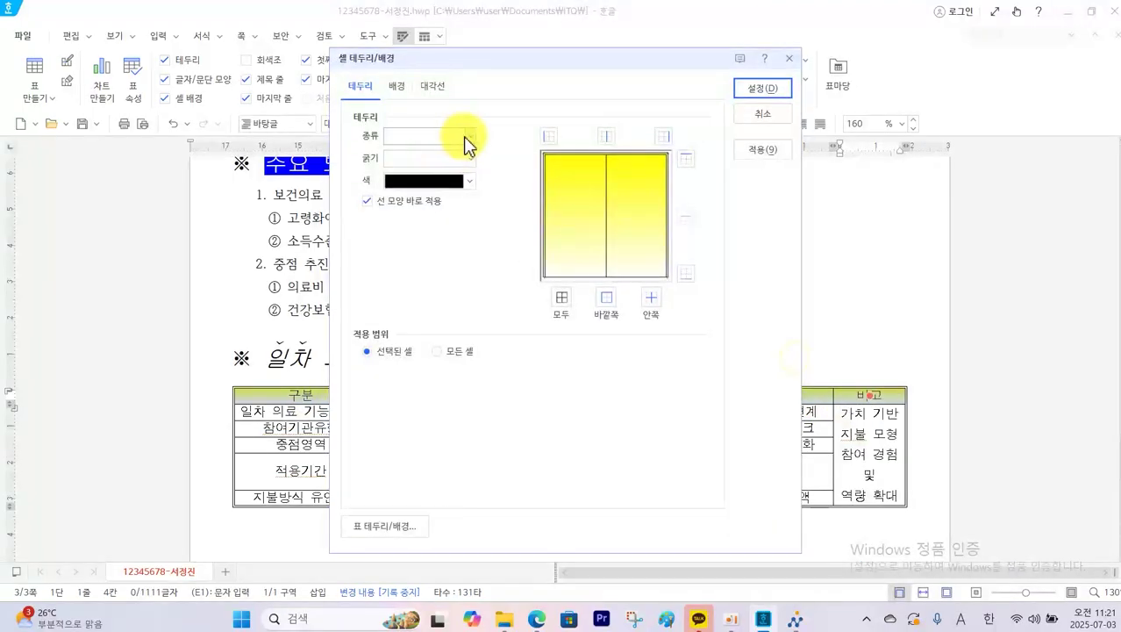
{"action": "left_click", "coordinate": [464, 136]}
{"action": "left_click", "coordinate": [437, 308]}
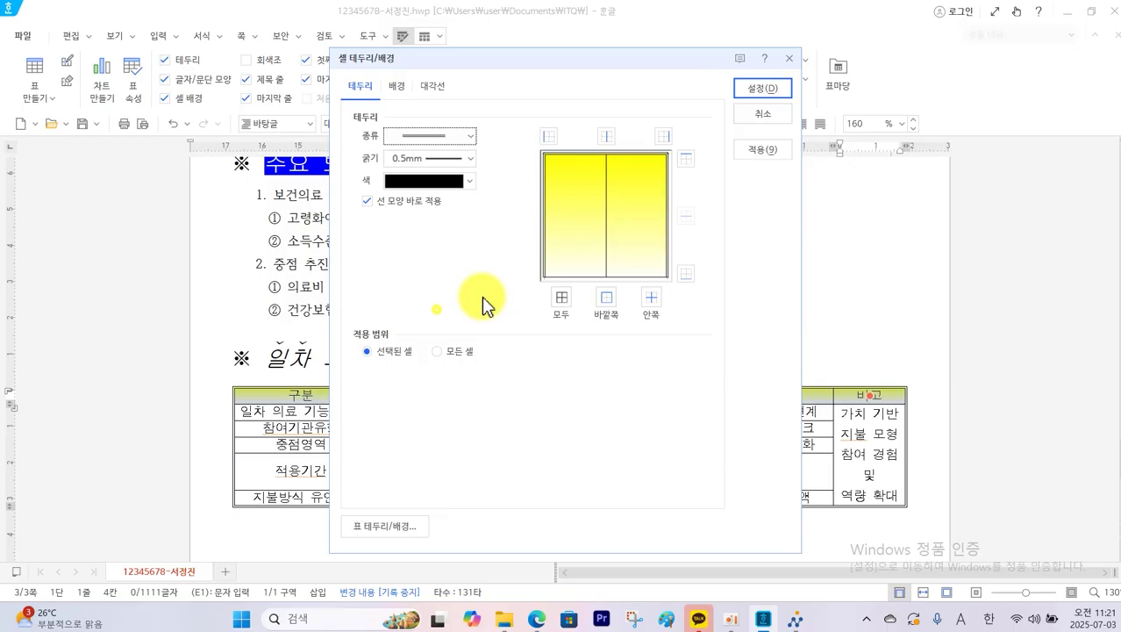
{"action": "left_click", "coordinate": [614, 303]}
{"action": "left_click", "coordinate": [757, 89]}
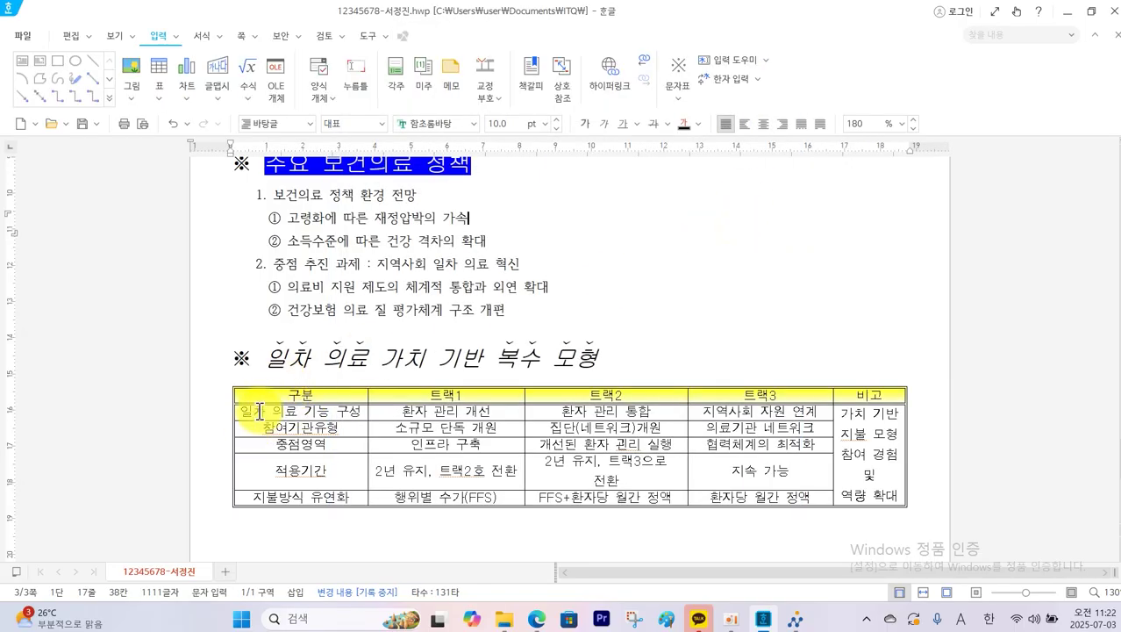
Step: Remove the left and right outer borders of the whole table by giving them the no-line style
{"action": "left_click_drag", "start_coordinate": [272, 396], "coordinate": [851, 486]}
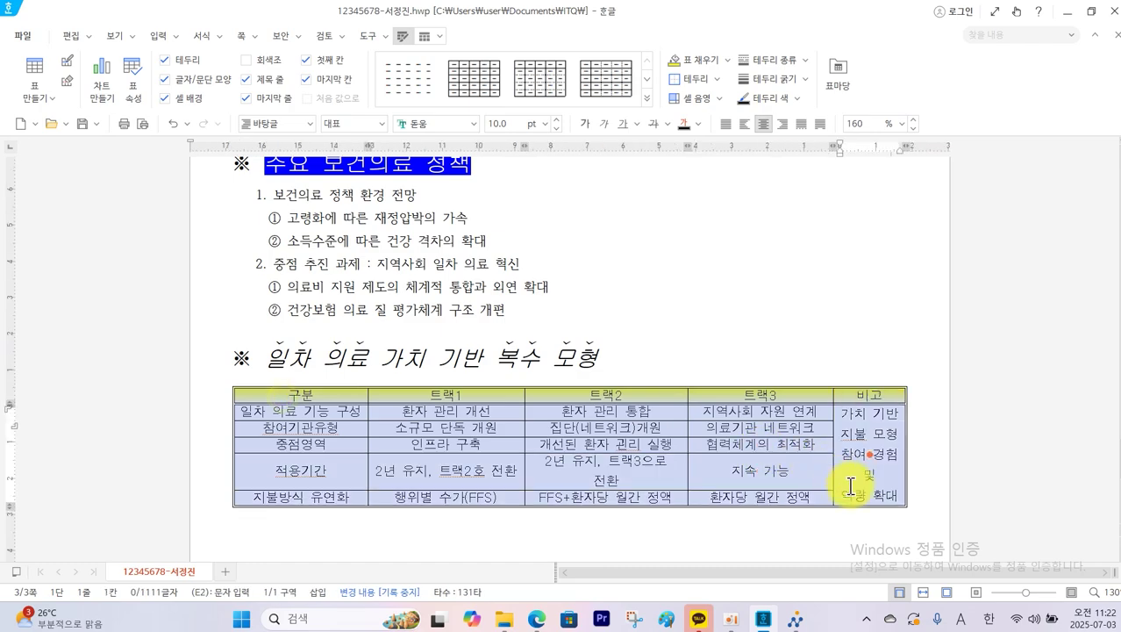
{"action": "right_click", "coordinate": [850, 483]}
{"action": "mouse_move", "coordinate": [910, 371]}
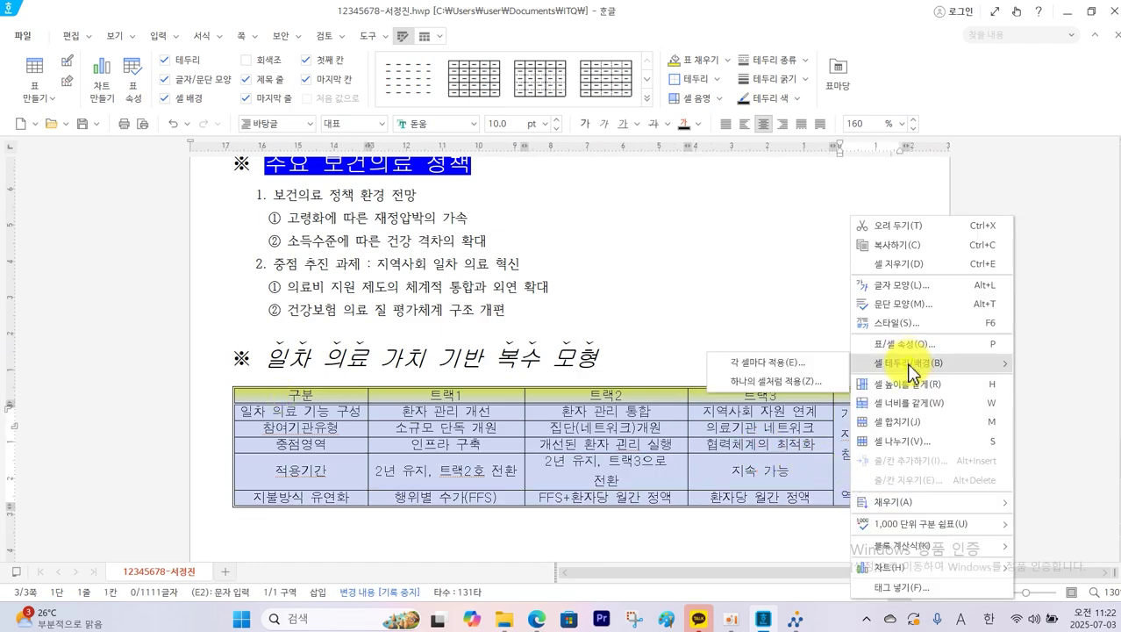
{"action": "left_click", "coordinate": [790, 362]}
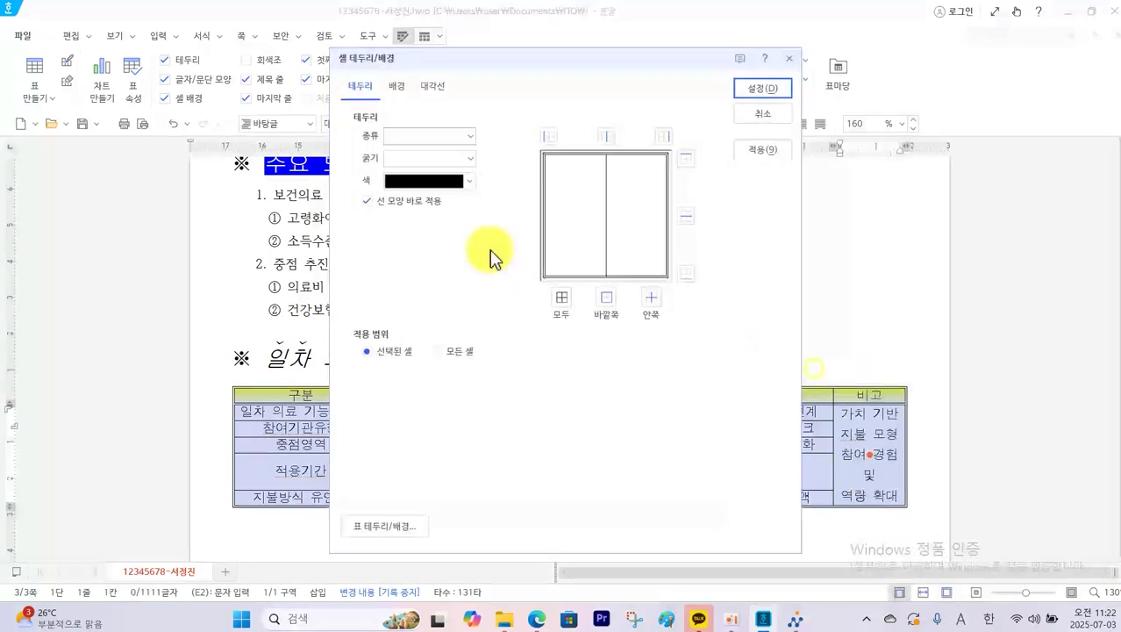
{"action": "left_click", "coordinate": [471, 137]}
{"action": "left_click", "coordinate": [416, 158]}
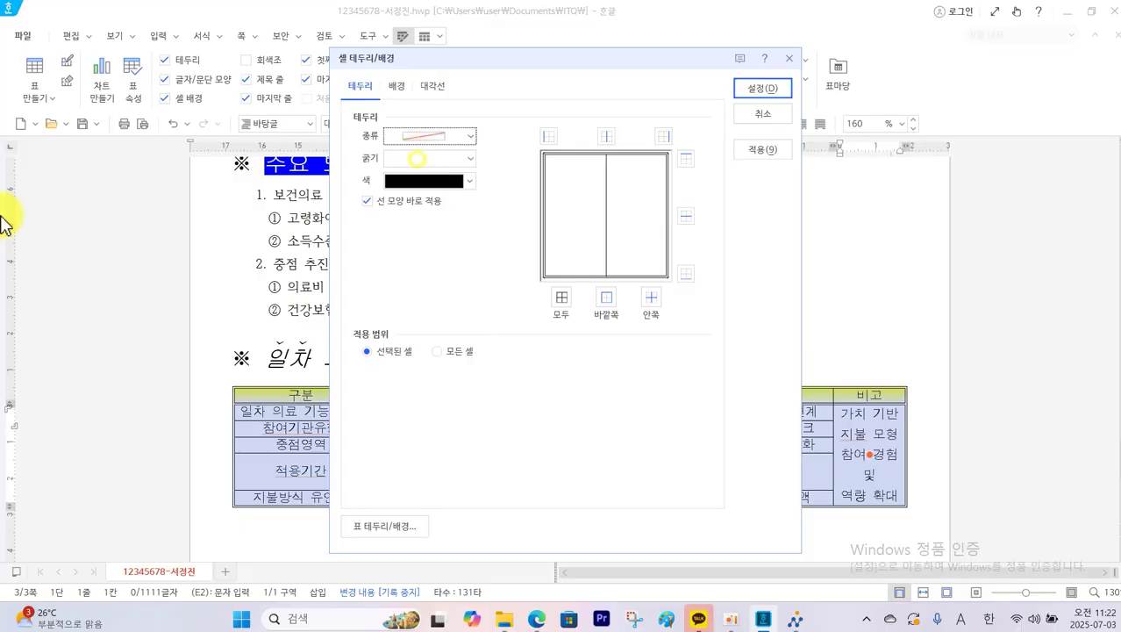
{"action": "left_click", "coordinate": [548, 137]}
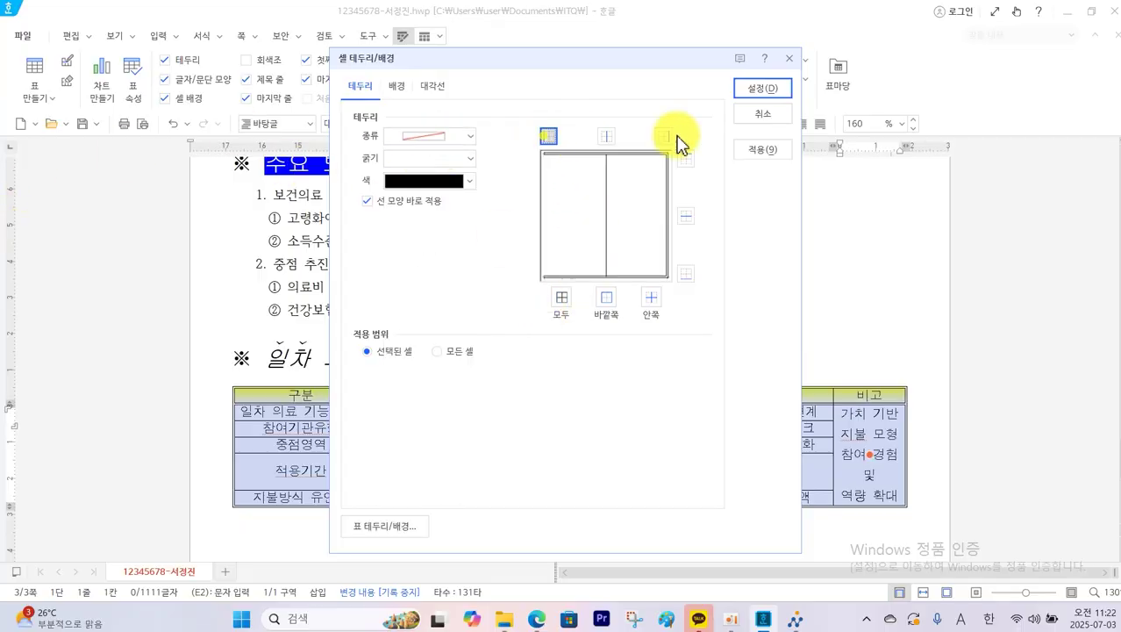
{"action": "left_click", "coordinate": [666, 139]}
{"action": "left_click", "coordinate": [756, 89]}
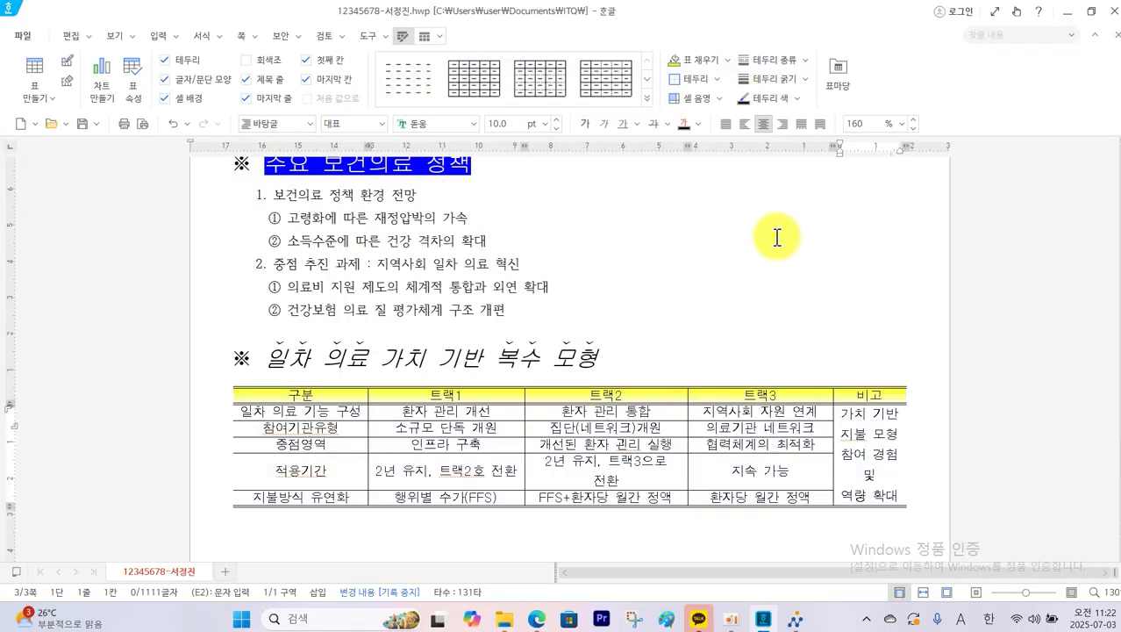
Step: Increase the height of all table rows, from the 구분 row through the 지불방식 유연화 row
{"action": "left_click_drag", "start_coordinate": [296, 395], "coordinate": [333, 500]}
{"action": "key", "text": "ctrl+Down"}
{"action": "key", "text": "ctrl+Down"}
{"action": "key", "text": "ctrl+Down"}
{"action": "key", "text": "ctrl+Down"}
{"action": "key", "text": "ctrl+Down"}
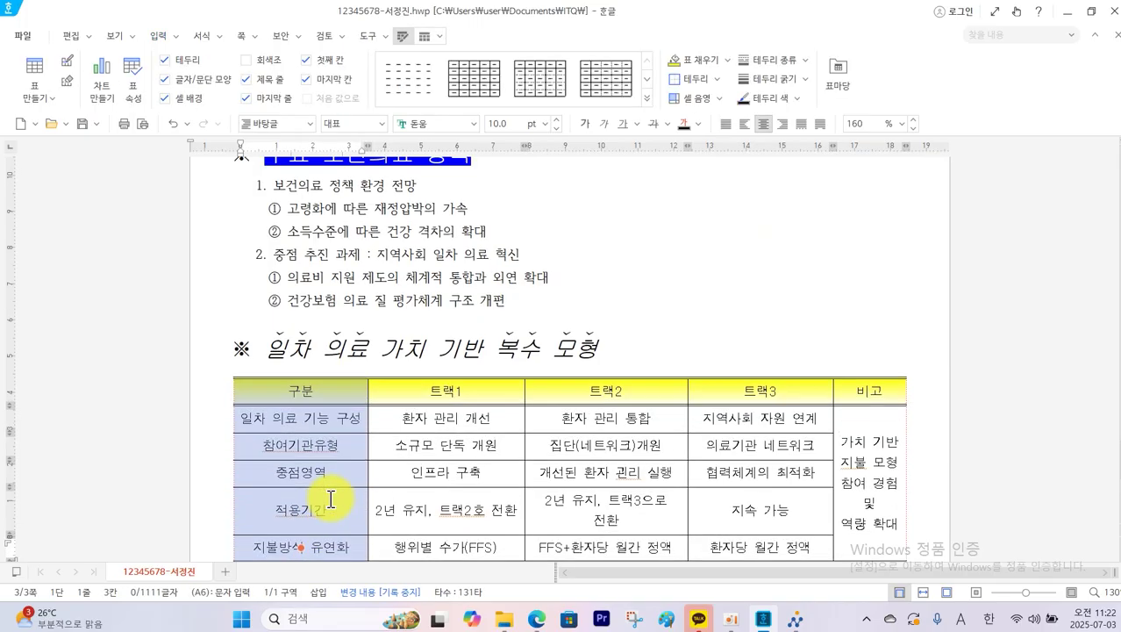
{"action": "scroll", "coordinate": [416, 529], "scroll_direction": "down", "scroll_amount": 3}
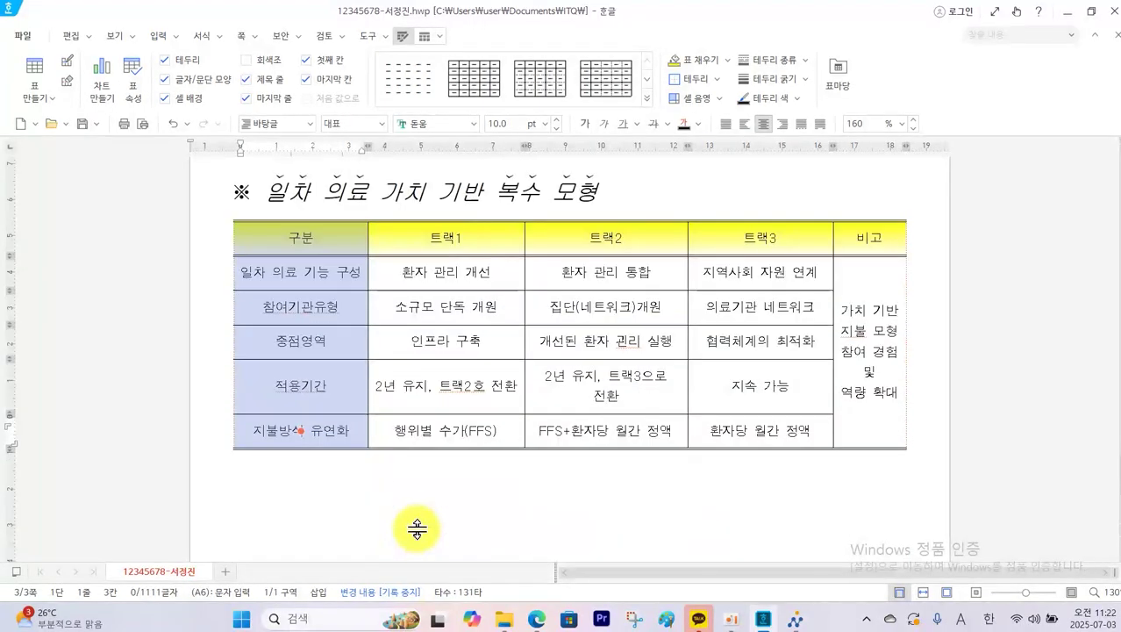
Step: Check the institution name in the exam PDF, and enter 한국보건사회연구원 below the table in the Hangul document
{"action": "left_click", "coordinate": [373, 550]}
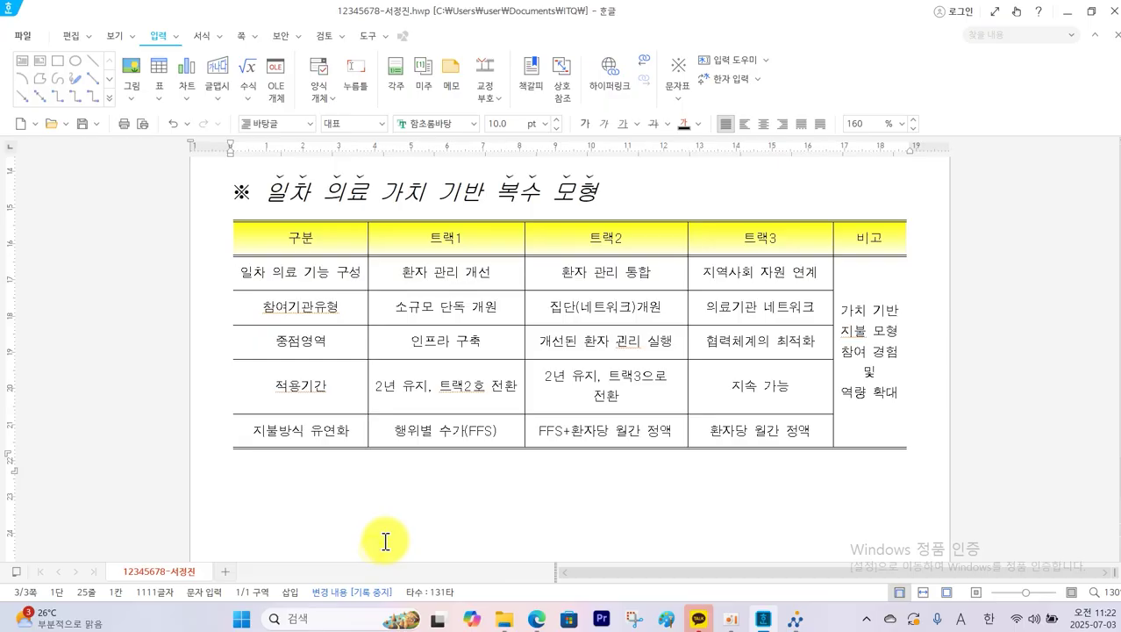
{"action": "left_click", "coordinate": [537, 620]}
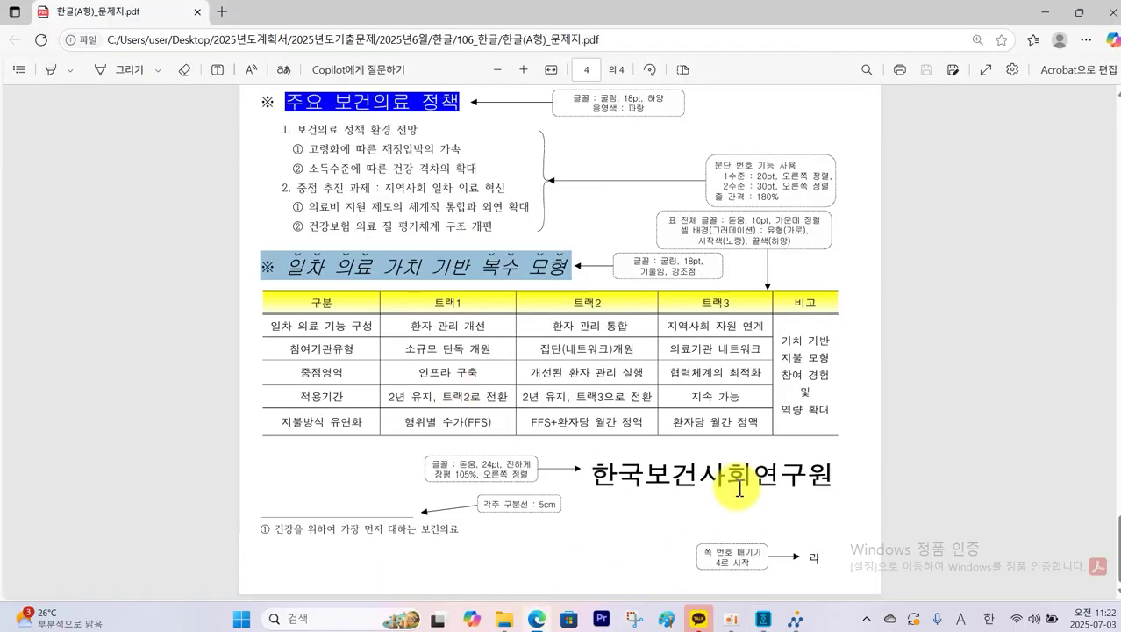
{"action": "left_click", "coordinate": [769, 620]}
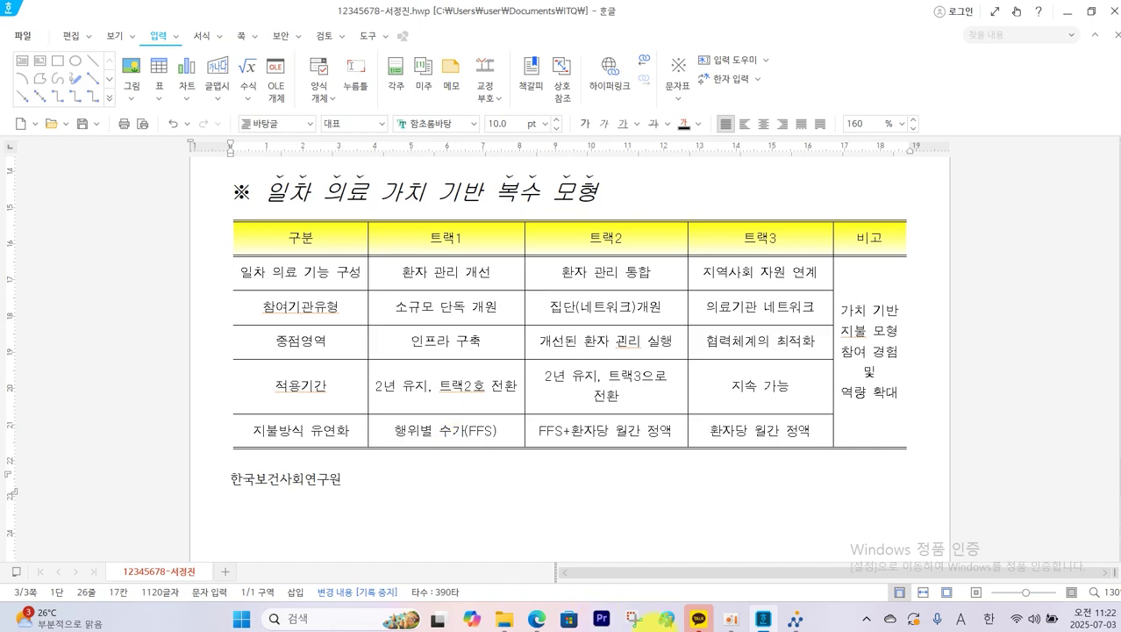
Step: Check the institution name's formatting in the exam PDF, and format 한국보건사회연구원 below the table as 돋움, 24 pt, bold and right-aligned
{"action": "left_click", "coordinate": [537, 619]}
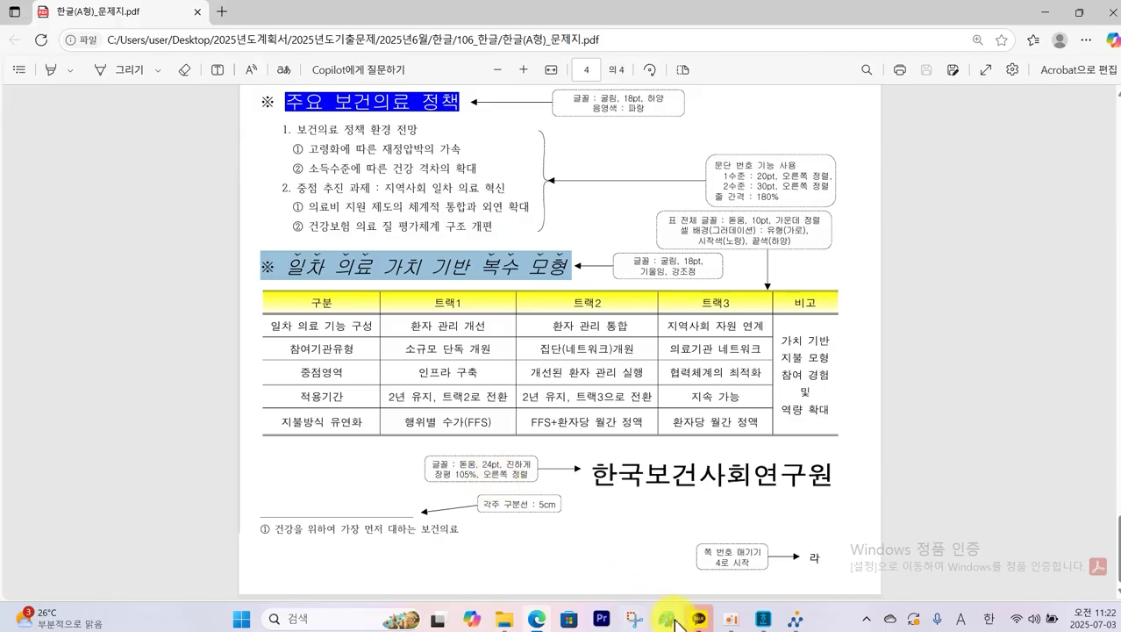
{"action": "left_click", "coordinate": [764, 620]}
{"action": "left_click_drag", "start_coordinate": [230, 500], "coordinate": [354, 502]}
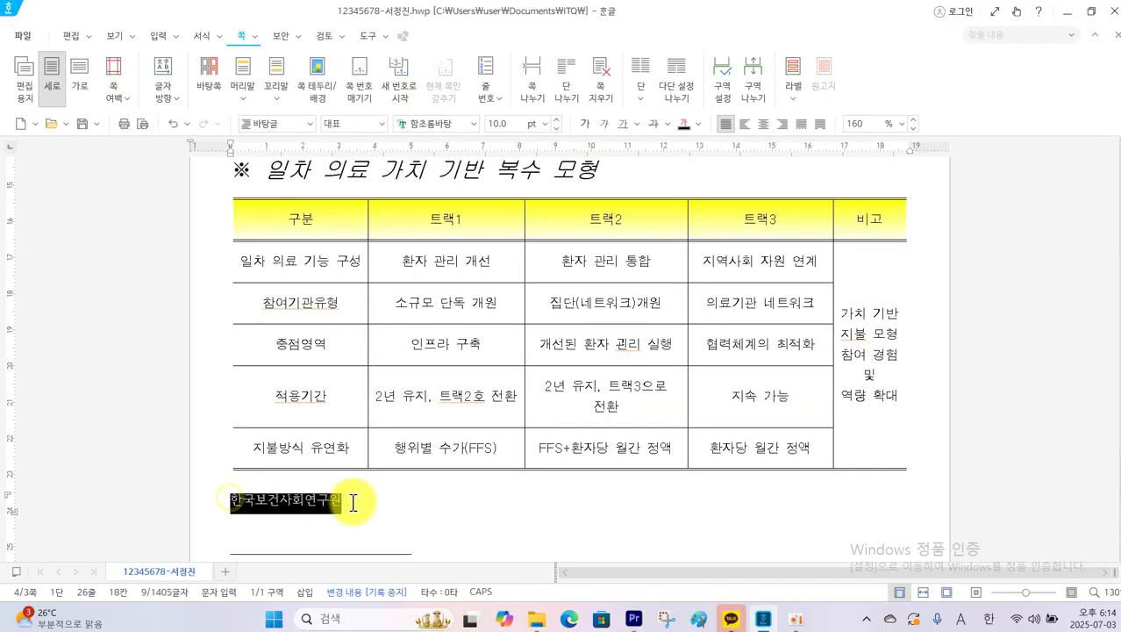
{"action": "left_click", "coordinate": [473, 124]}
{"action": "left_click", "coordinate": [525, 161]}
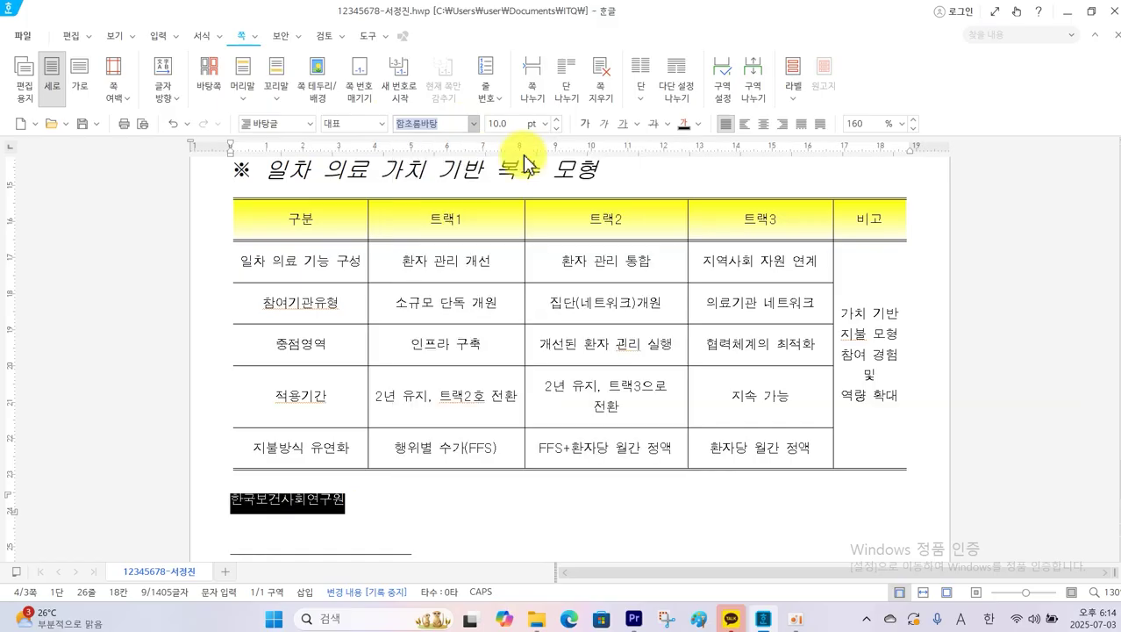
{"action": "left_click", "coordinate": [545, 123]}
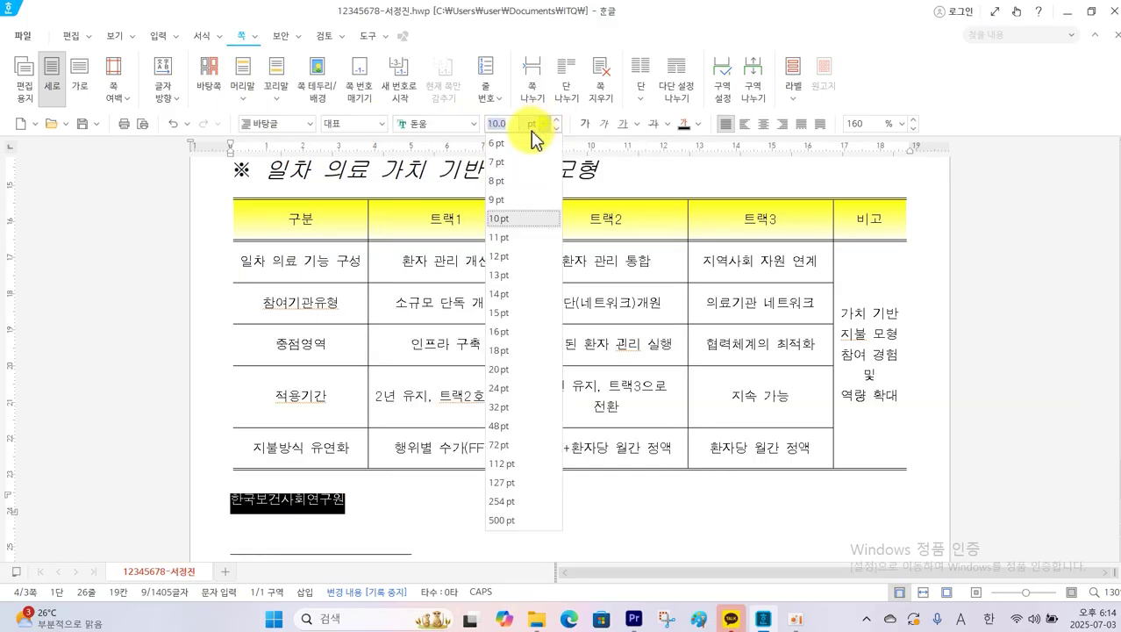
{"action": "left_click", "coordinate": [506, 391]}
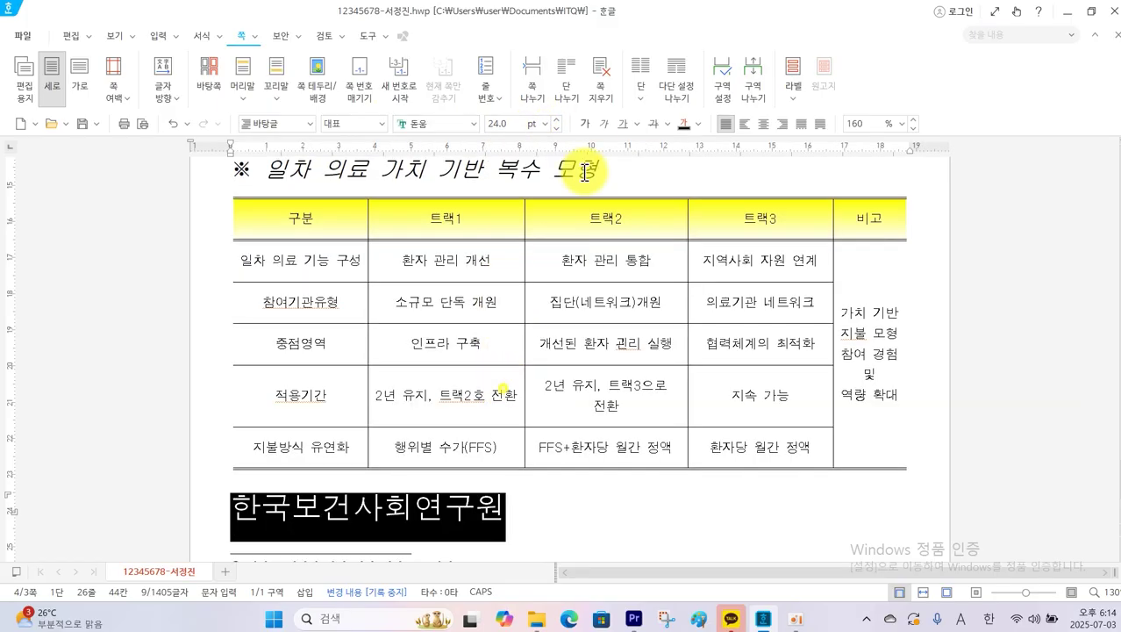
{"action": "left_click", "coordinate": [585, 124]}
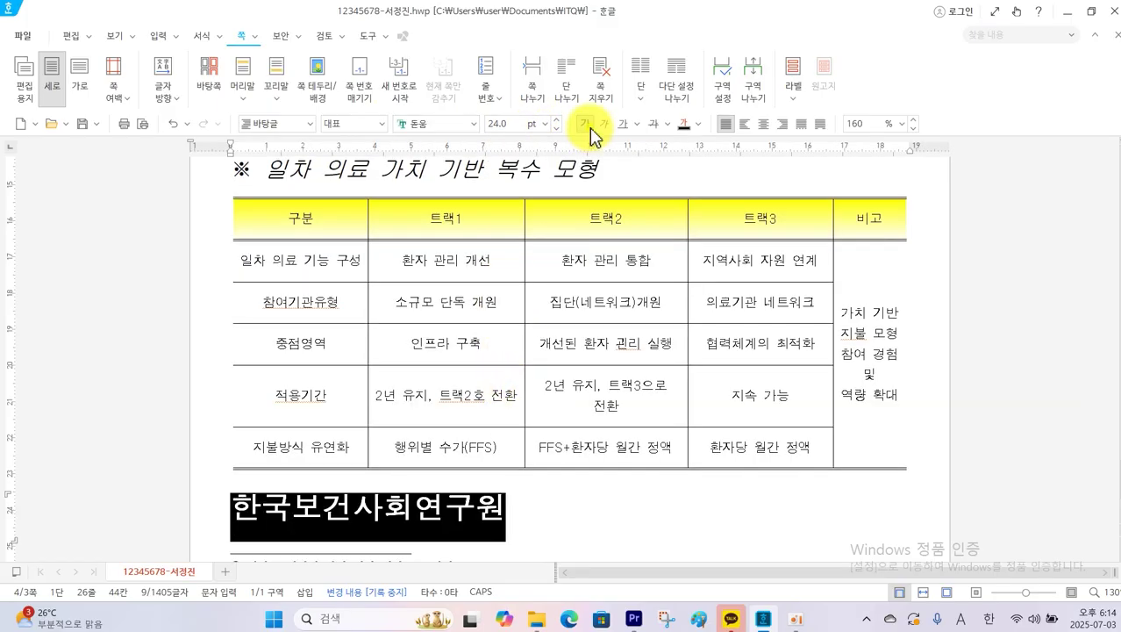
{"action": "left_click", "coordinate": [783, 124]}
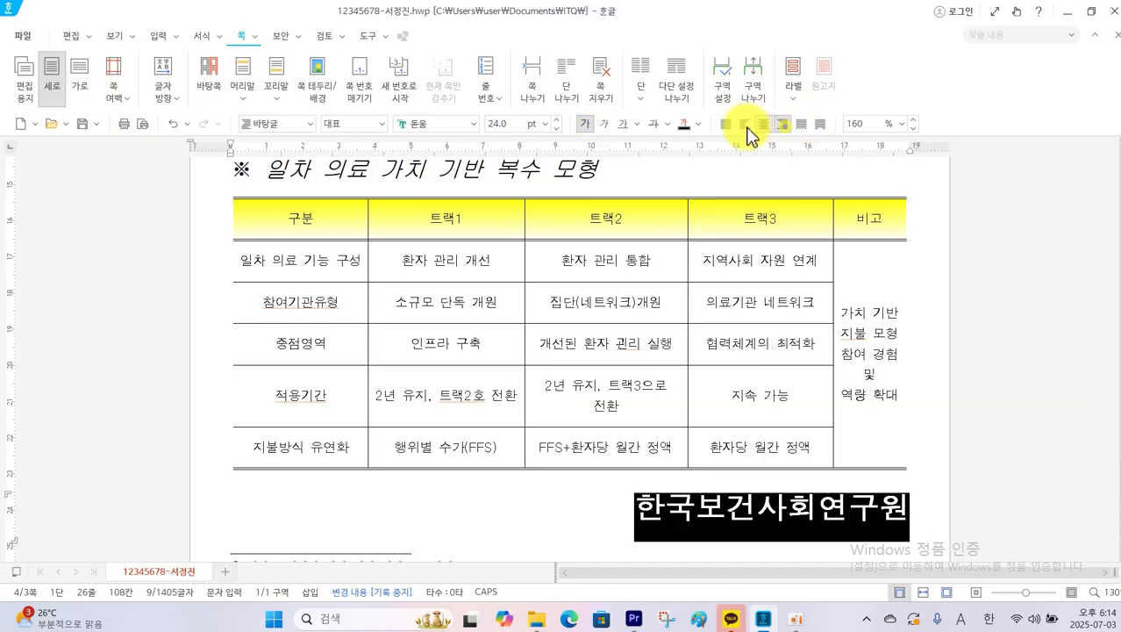
Step: Set the character width (장평) of the institution name 한국보건사회연구원 to 105%
{"action": "left_click", "coordinate": [211, 37]}
{"action": "left_click", "coordinate": [226, 70]}
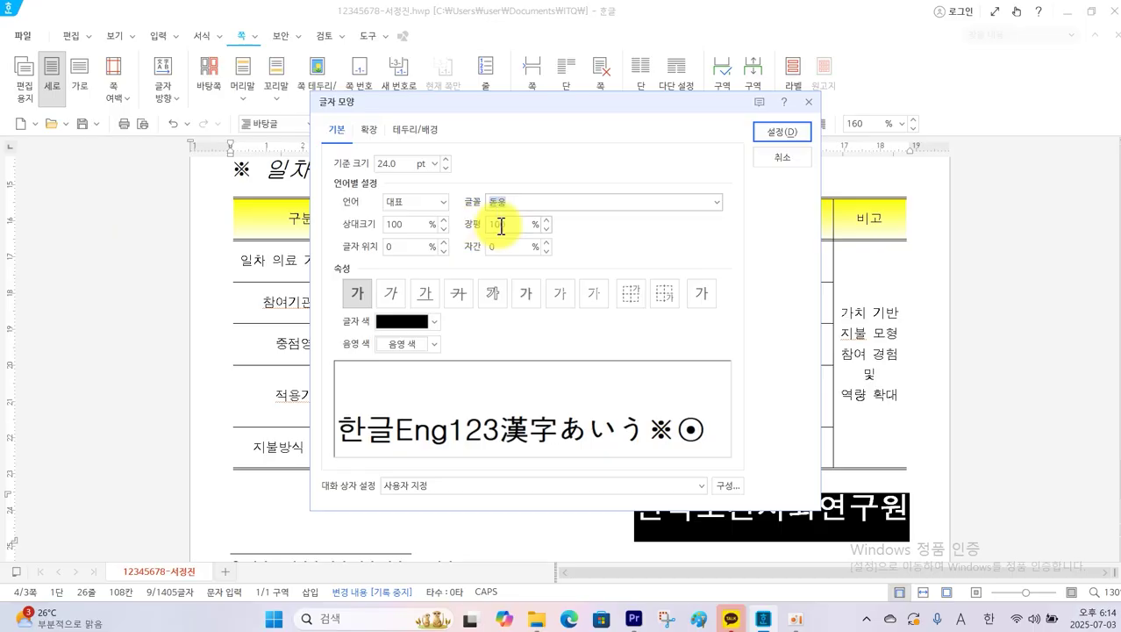
{"action": "left_click_drag", "start_coordinate": [514, 226], "coordinate": [481, 227]}
{"action": "type", "text": "105"}
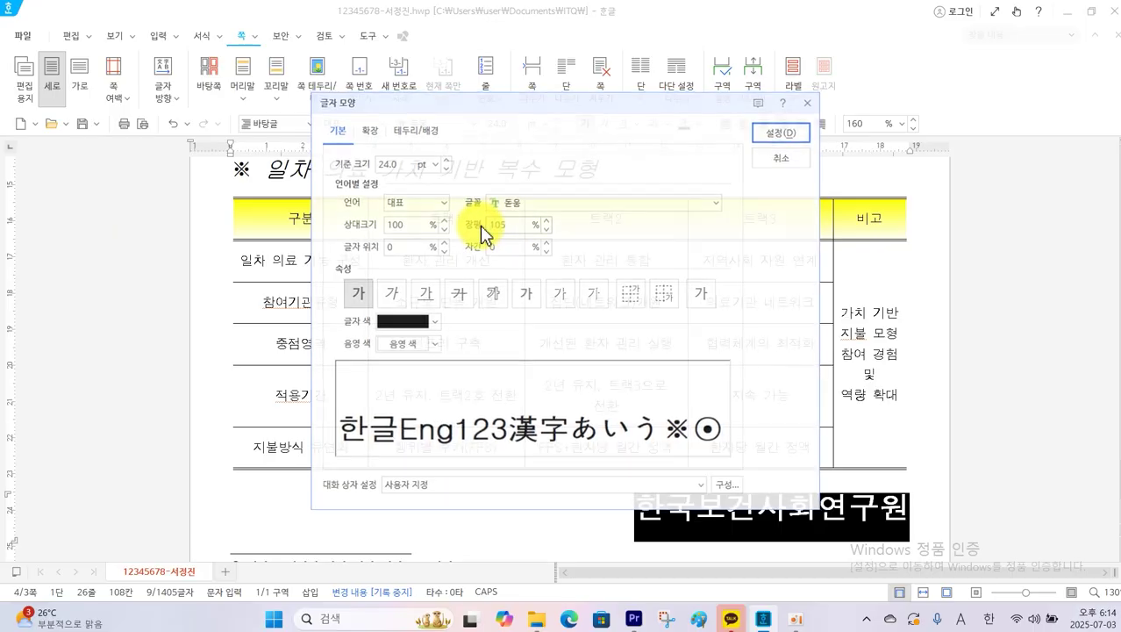
{"action": "key", "text": "Return"}
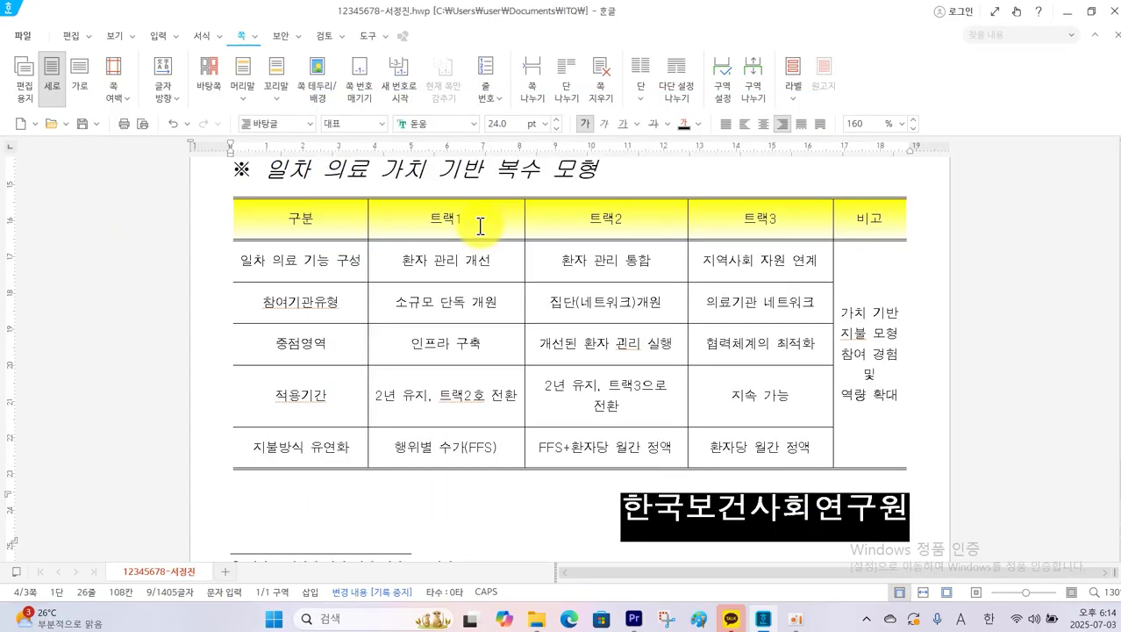
{"action": "left_click", "coordinate": [517, 509]}
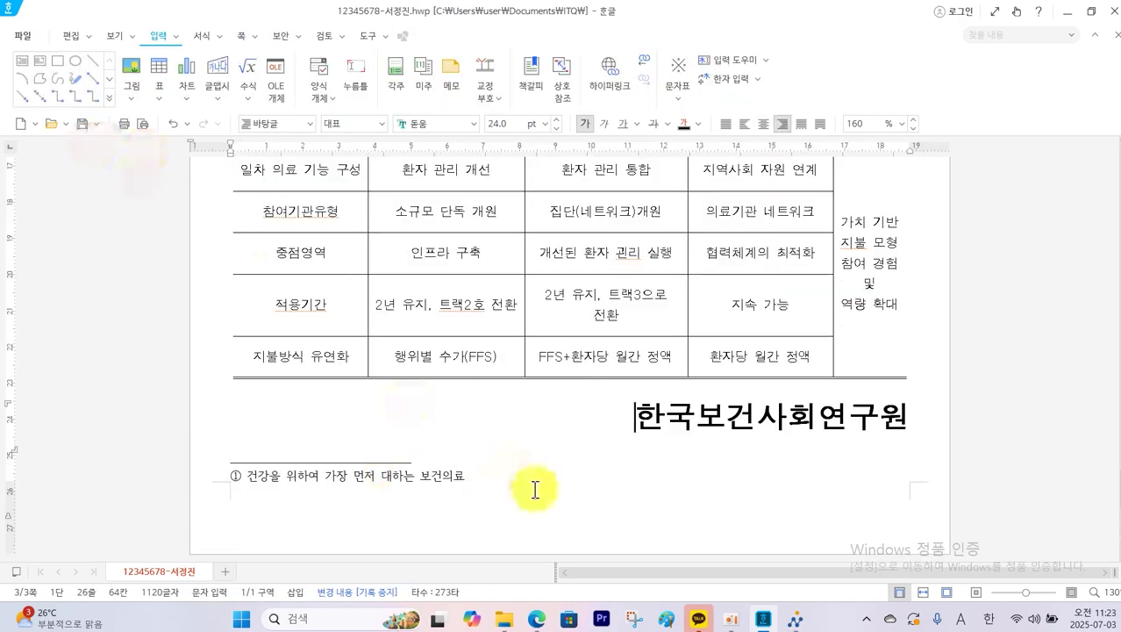
Step: Check the page number requirement in the exam PDF, and insert a bottom-right page number in 가,나,다 format without dashes
{"action": "left_click", "coordinate": [537, 621]}
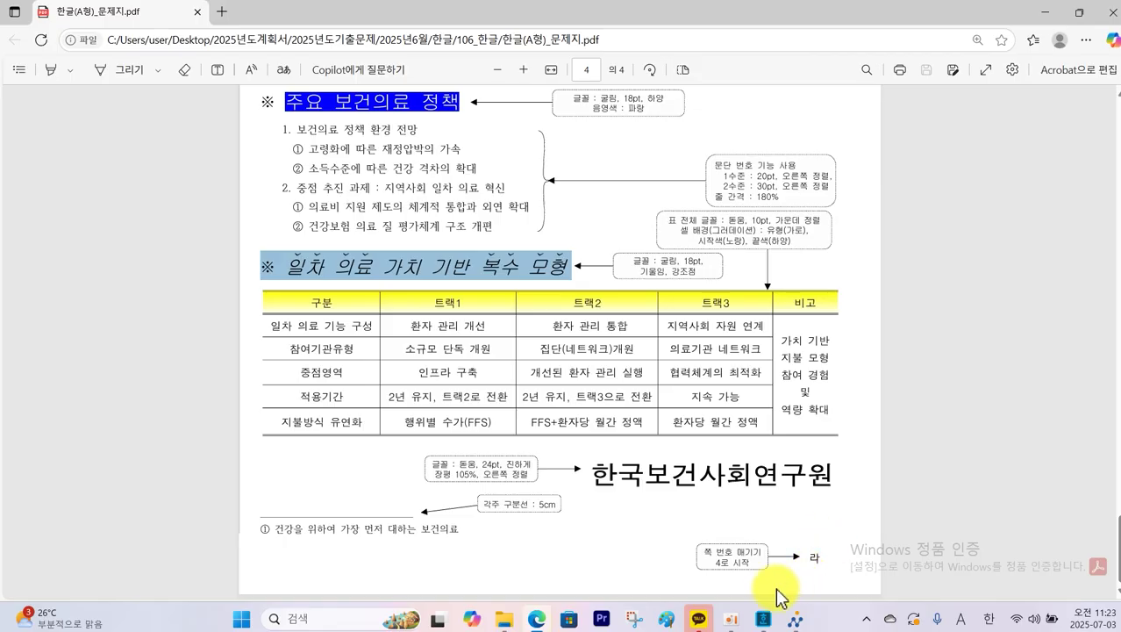
{"action": "left_click", "coordinate": [776, 625]}
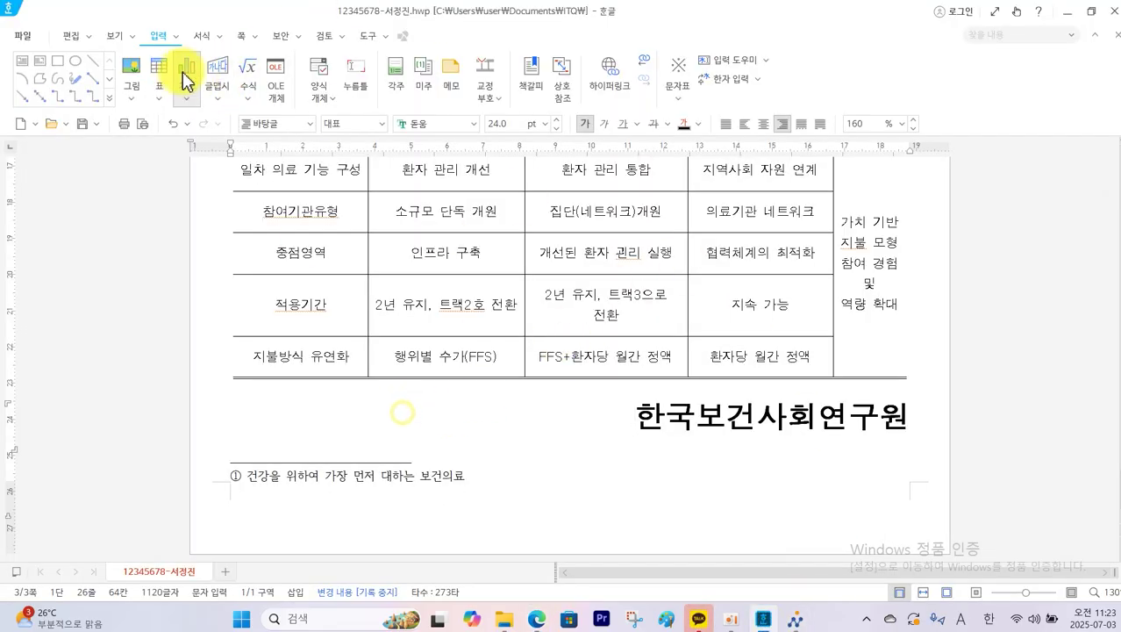
{"action": "left_click", "coordinate": [239, 36]}
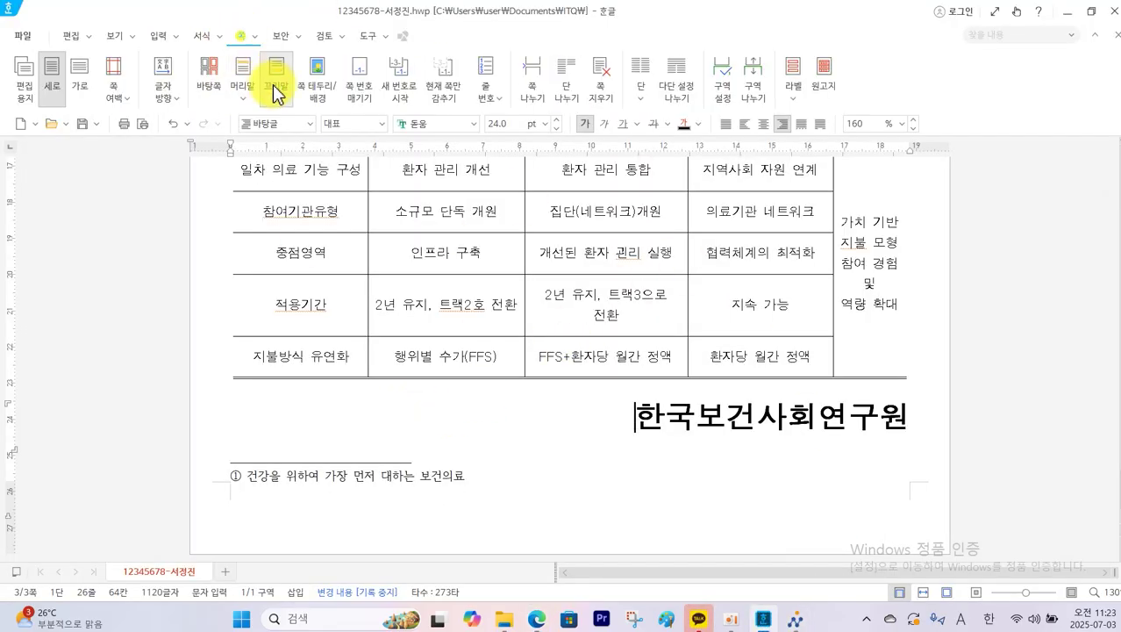
{"action": "left_click", "coordinate": [355, 88]}
{"action": "left_click", "coordinate": [475, 309]}
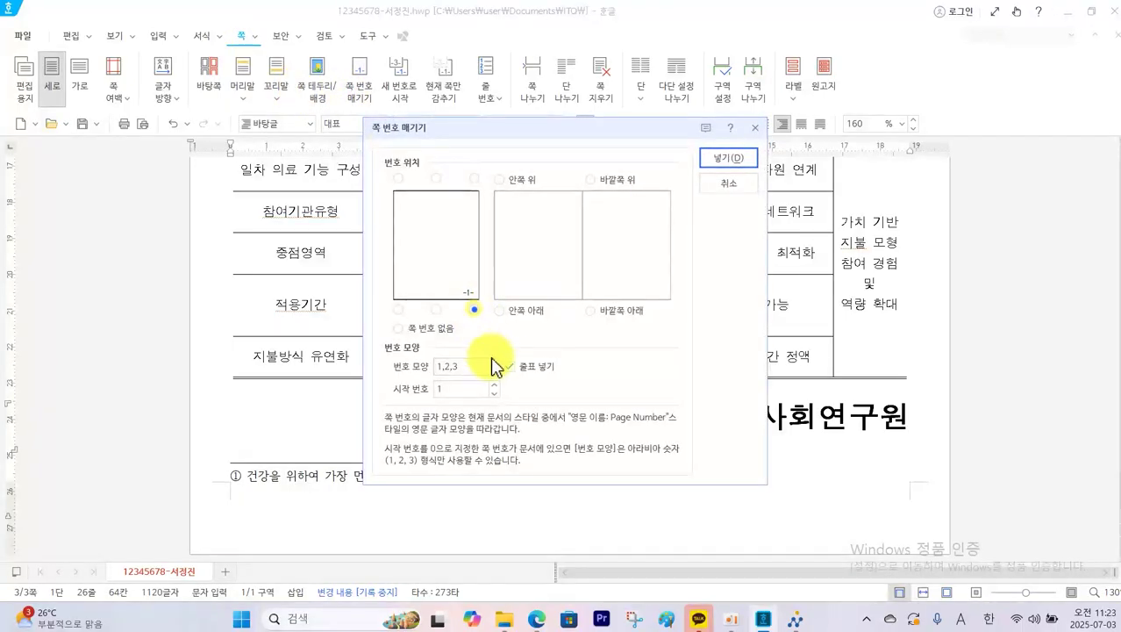
{"action": "left_click", "coordinate": [510, 367]}
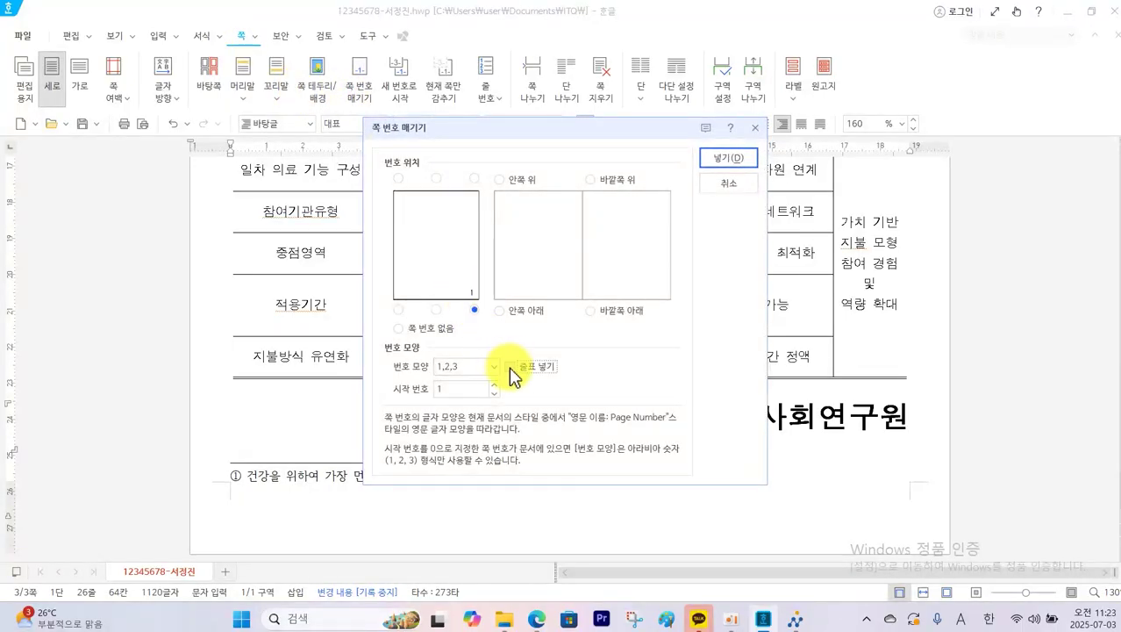
{"action": "left_click", "coordinate": [497, 369]}
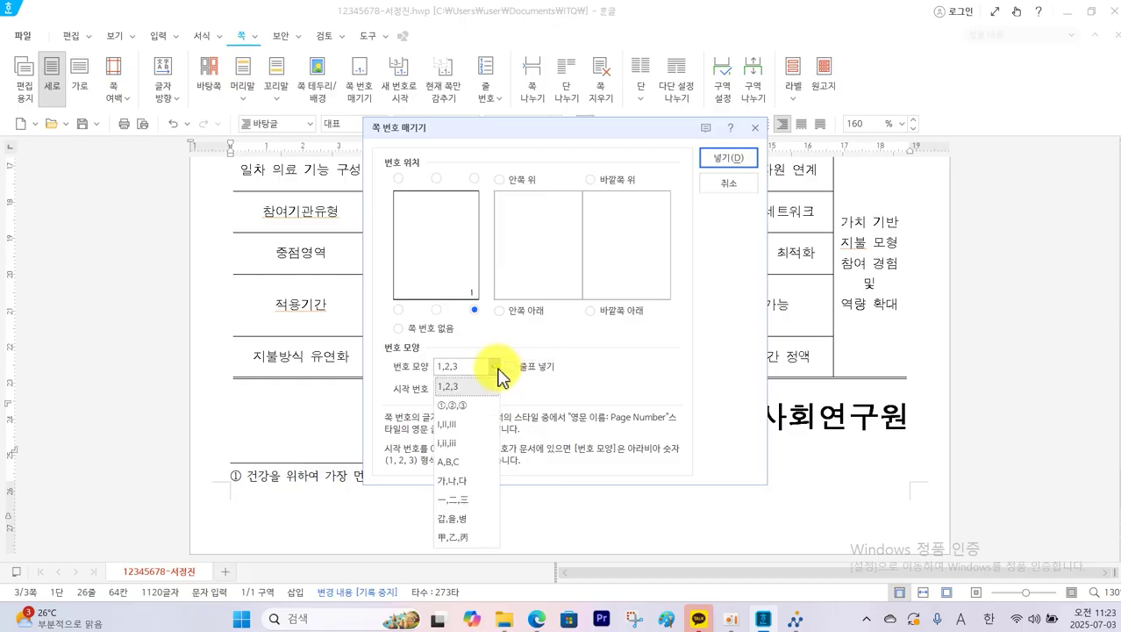
{"action": "left_click", "coordinate": [467, 482]}
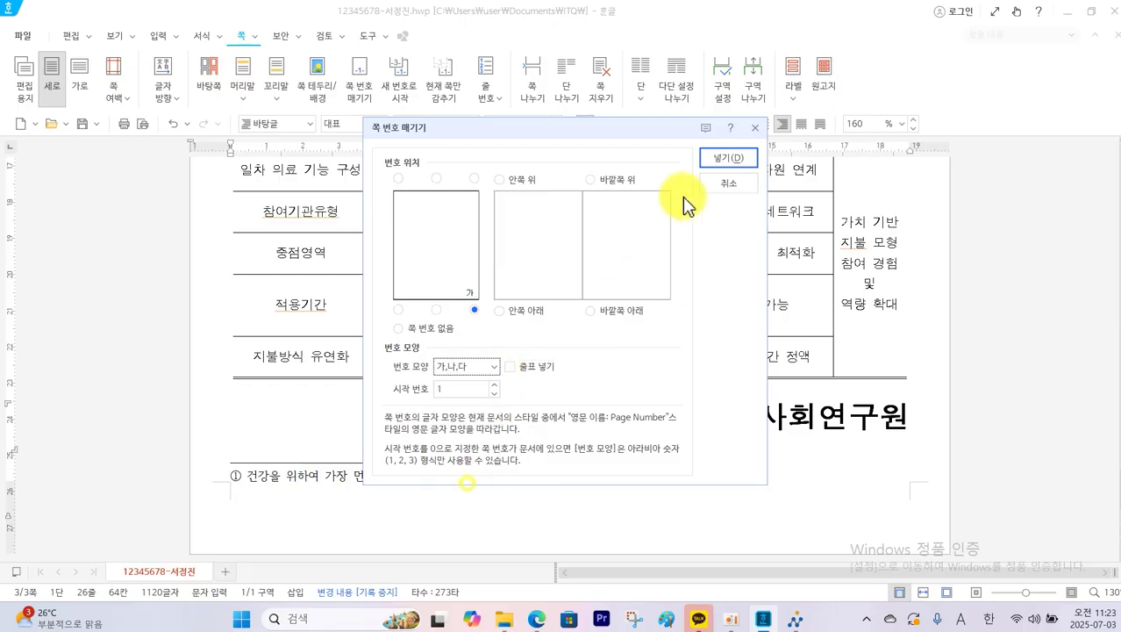
{"action": "left_click", "coordinate": [726, 159]}
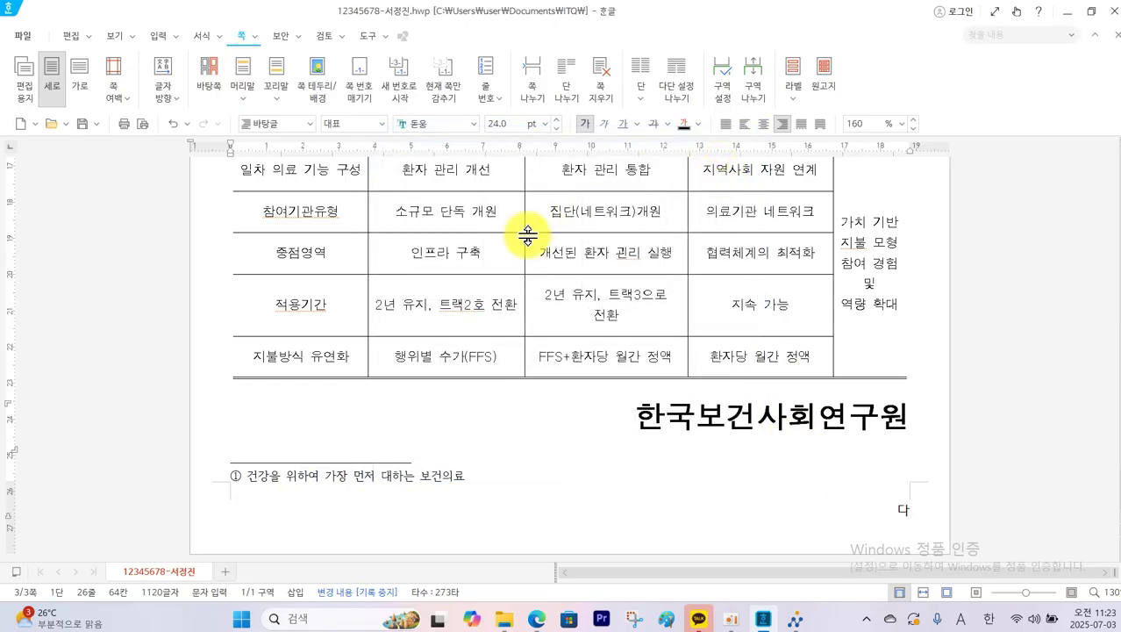
Step: Restart the page numbering on page 3 with the starting number 4
{"action": "left_click", "coordinate": [399, 77]}
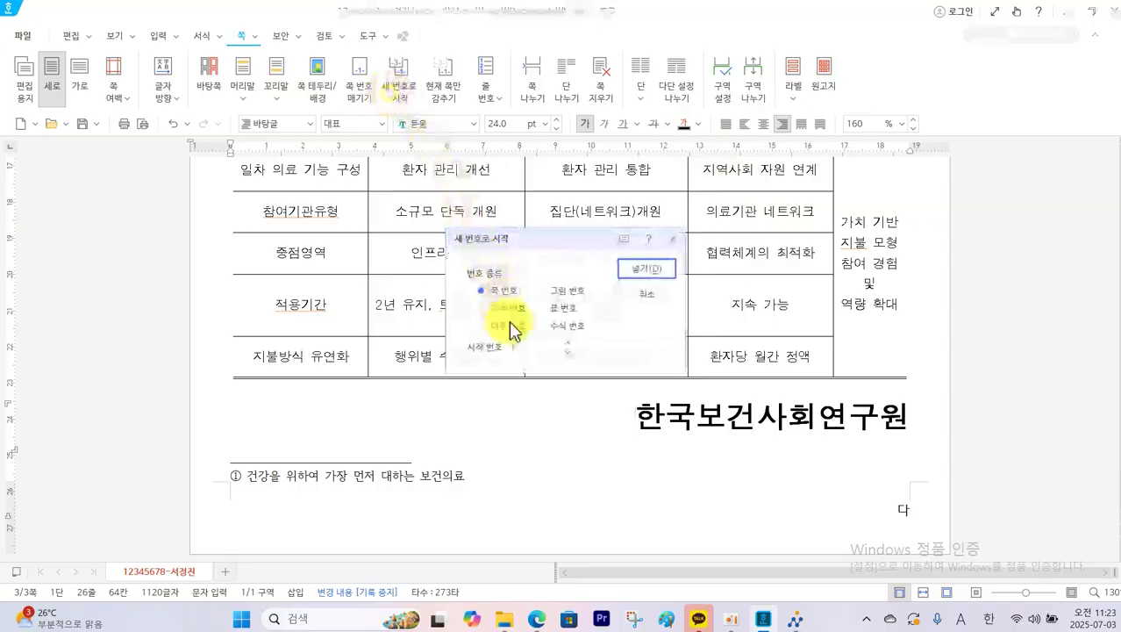
{"action": "type", "text": "4"}
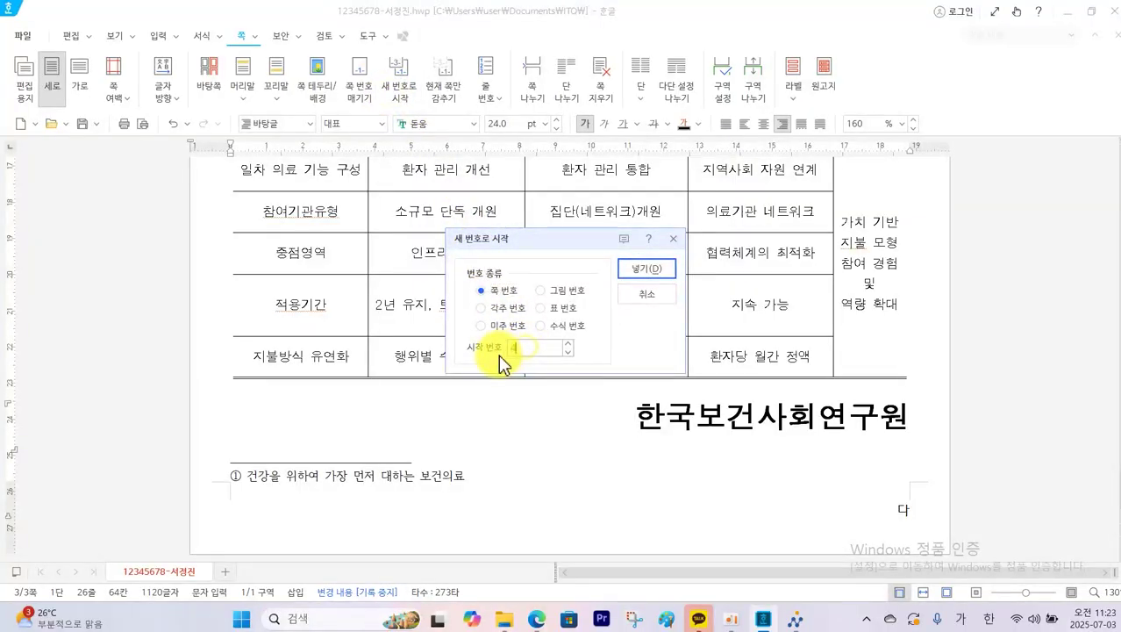
{"action": "left_click", "coordinate": [666, 272]}
Step: Hide the page number on page 2, the page with the yellow diagram, for that page only
{"action": "scroll", "coordinate": [723, 376], "scroll_direction": "up", "scroll_amount": 15}
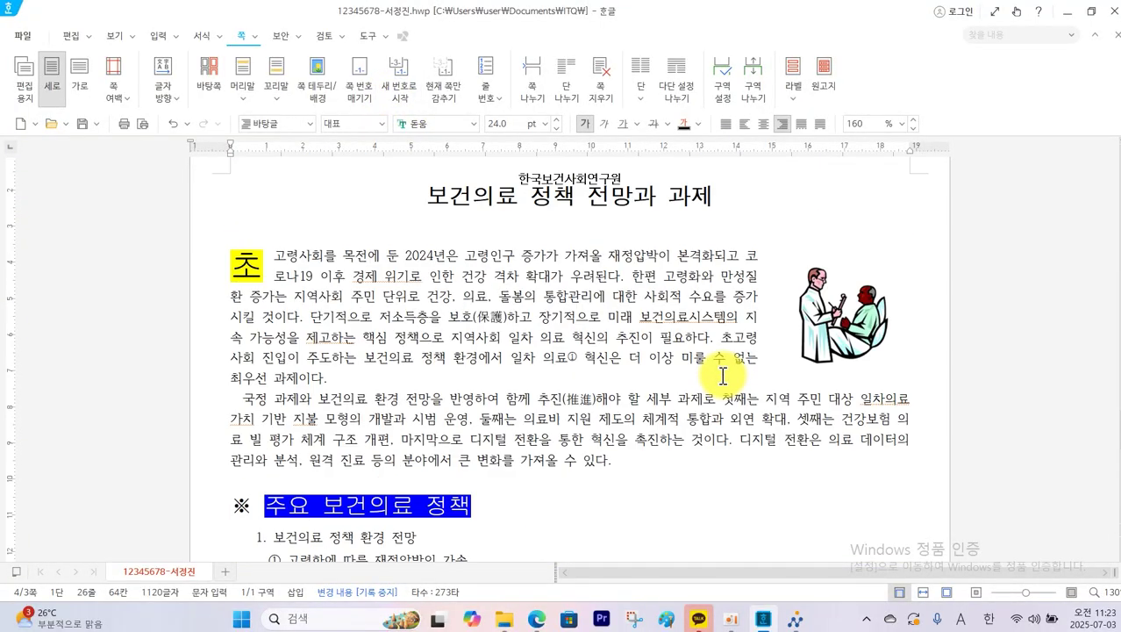
{"action": "left_click", "coordinate": [691, 377]}
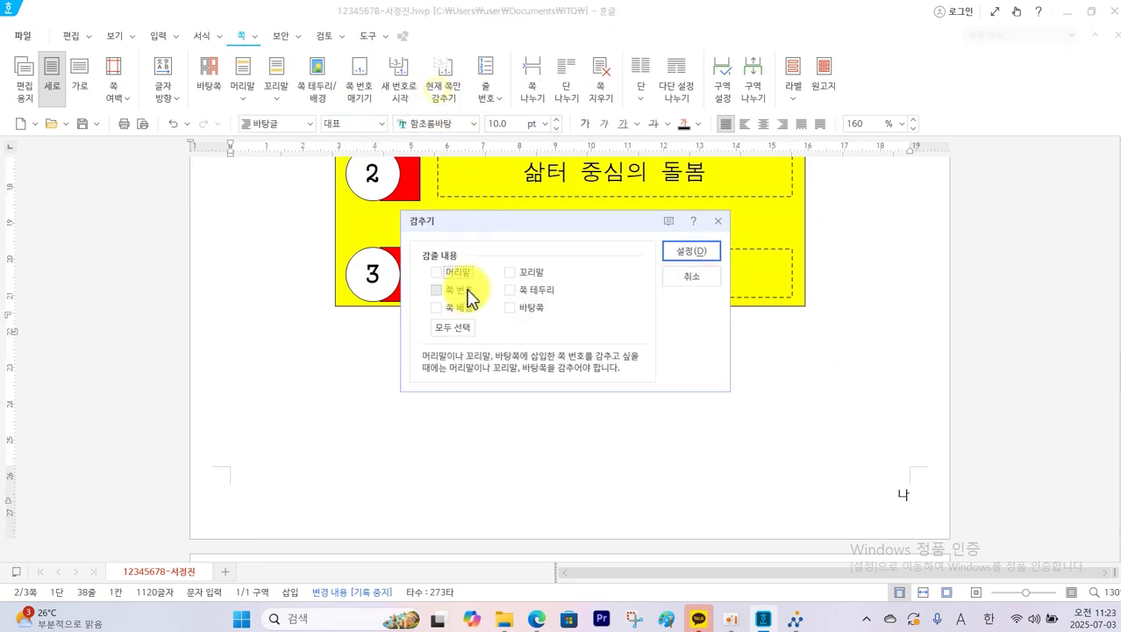
{"action": "left_click", "coordinate": [465, 295]}
{"action": "left_click", "coordinate": [672, 252]}
Step: Hide the page number on page 1, the page with the table and chart, for that page only
{"action": "scroll", "coordinate": [756, 283], "scroll_direction": "up", "scroll_amount": 5}
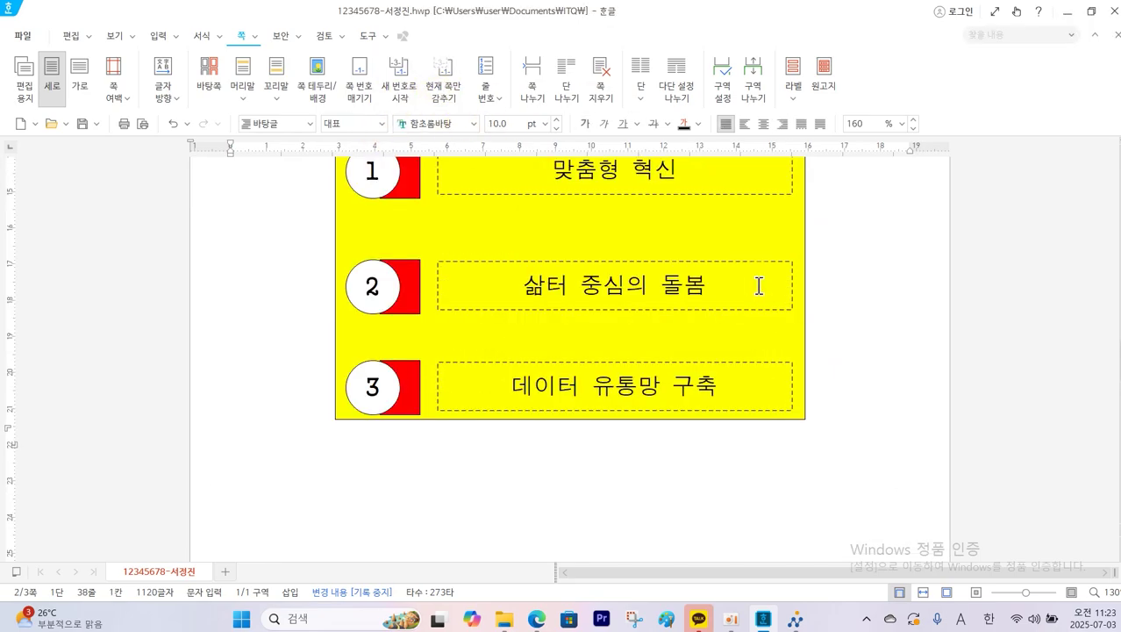
{"action": "scroll", "coordinate": [757, 283], "scroll_direction": "up", "scroll_amount": 10}
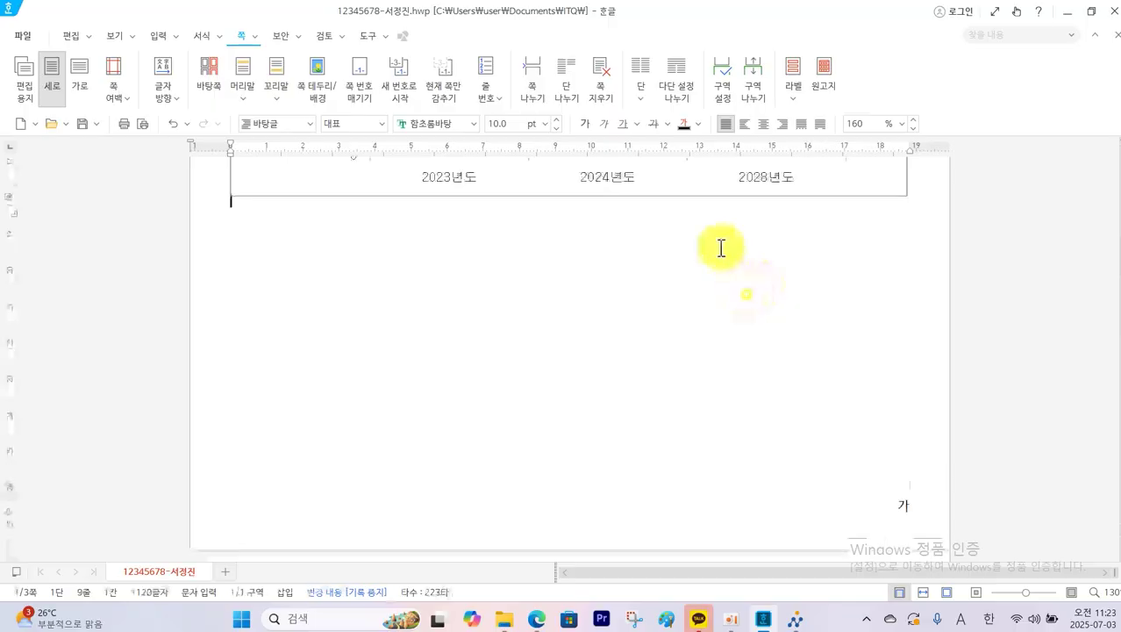
{"action": "left_click", "coordinate": [446, 92]}
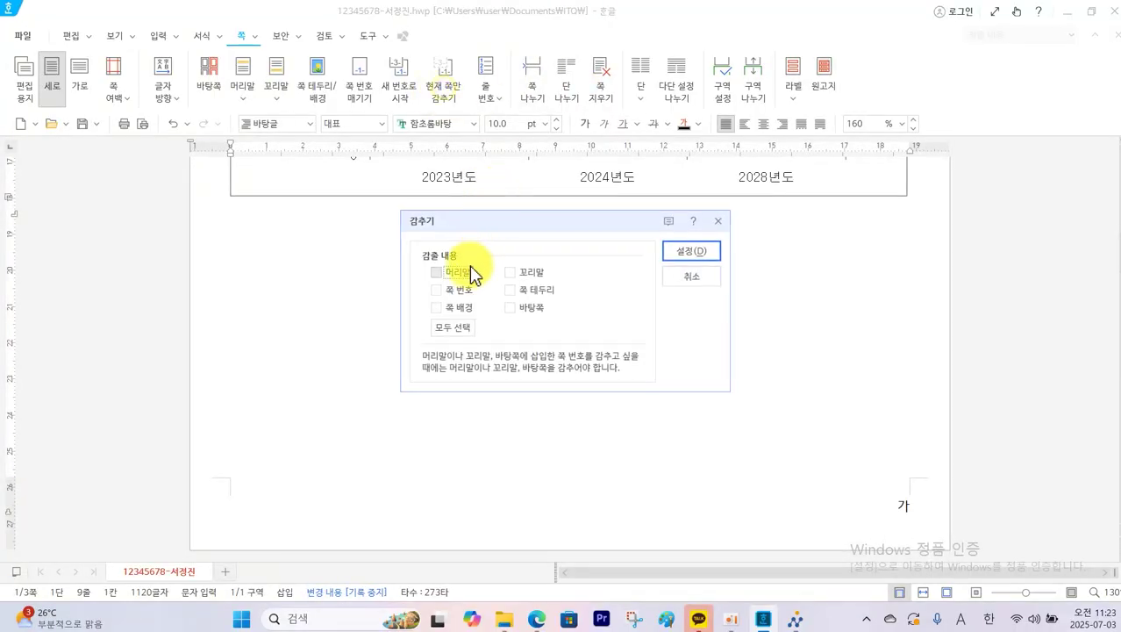
{"action": "left_click", "coordinate": [465, 295]}
{"action": "left_click", "coordinate": [689, 251]}
Step: Save the document, and send the answer .hwp file to the proctor PC with the exam's answer submission program
{"action": "scroll", "coordinate": [734, 276], "scroll_direction": "up", "scroll_amount": 5}
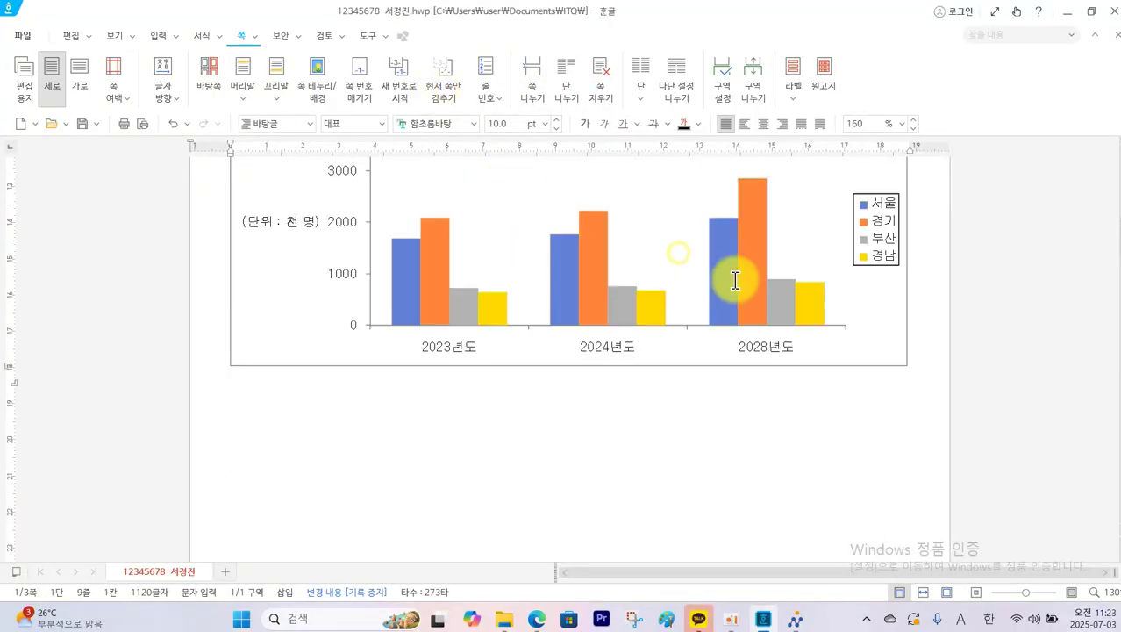
{"action": "scroll", "coordinate": [735, 279], "scroll_direction": "up", "scroll_amount": 3}
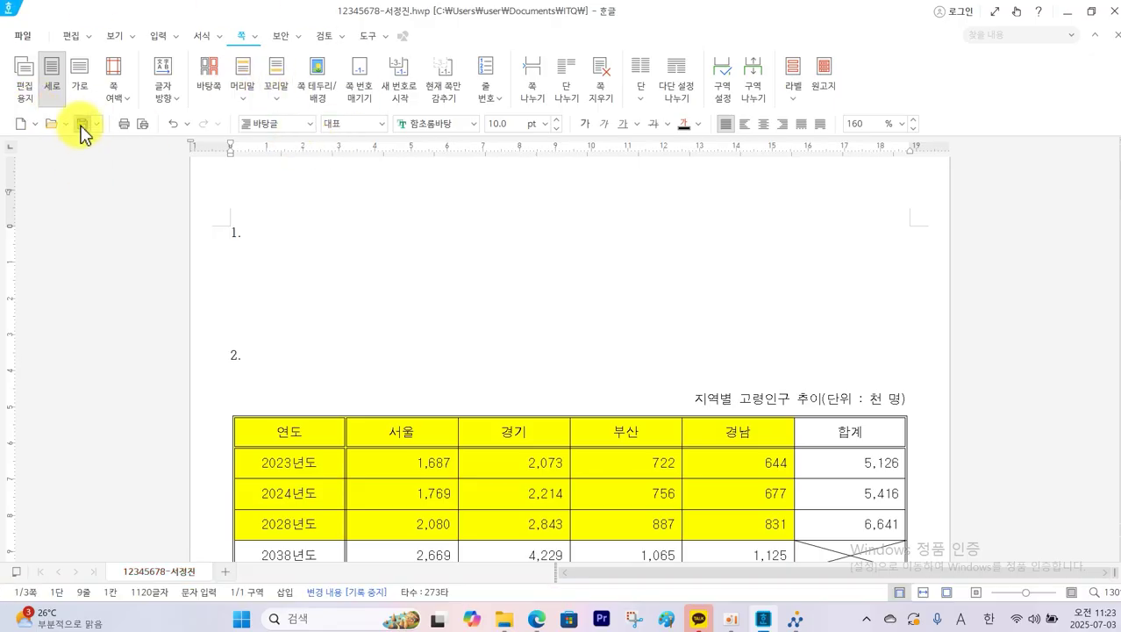
{"action": "left_click", "coordinate": [795, 622]}
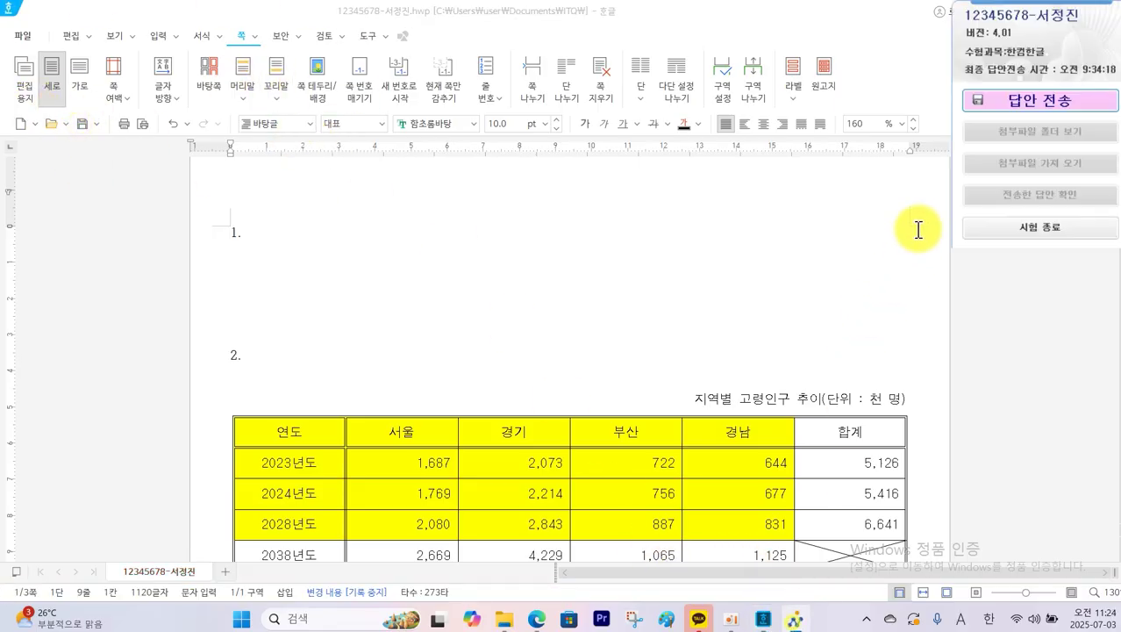
{"action": "left_click", "coordinate": [974, 100]}
{"action": "left_click", "coordinate": [557, 360]}
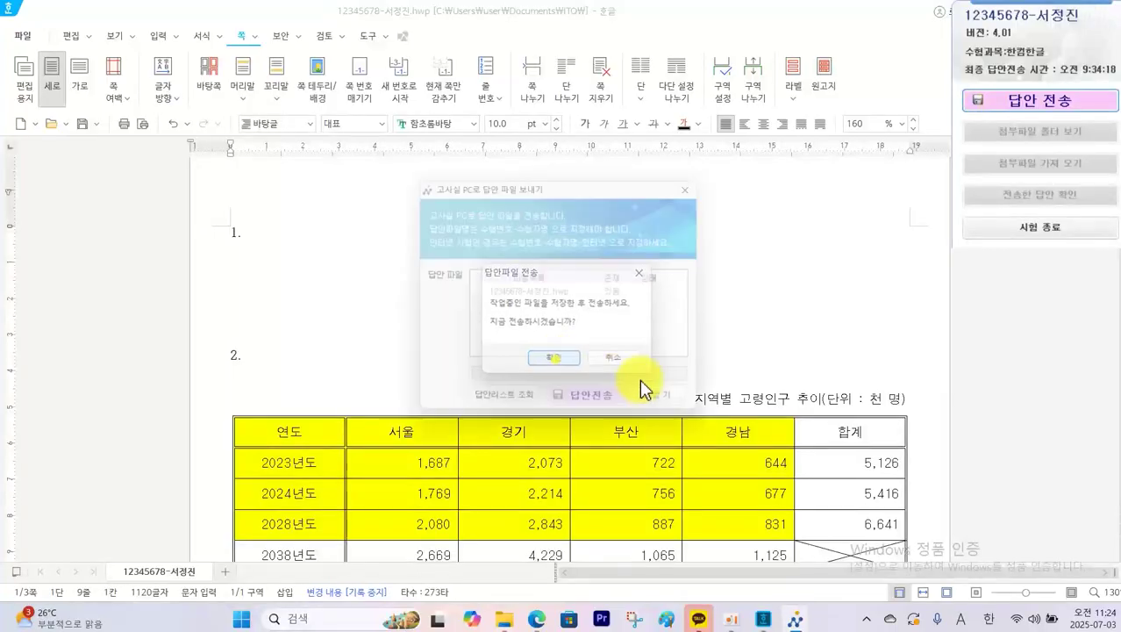
{"action": "left_click", "coordinate": [605, 409]}
{"action": "left_click", "coordinate": [606, 351]}
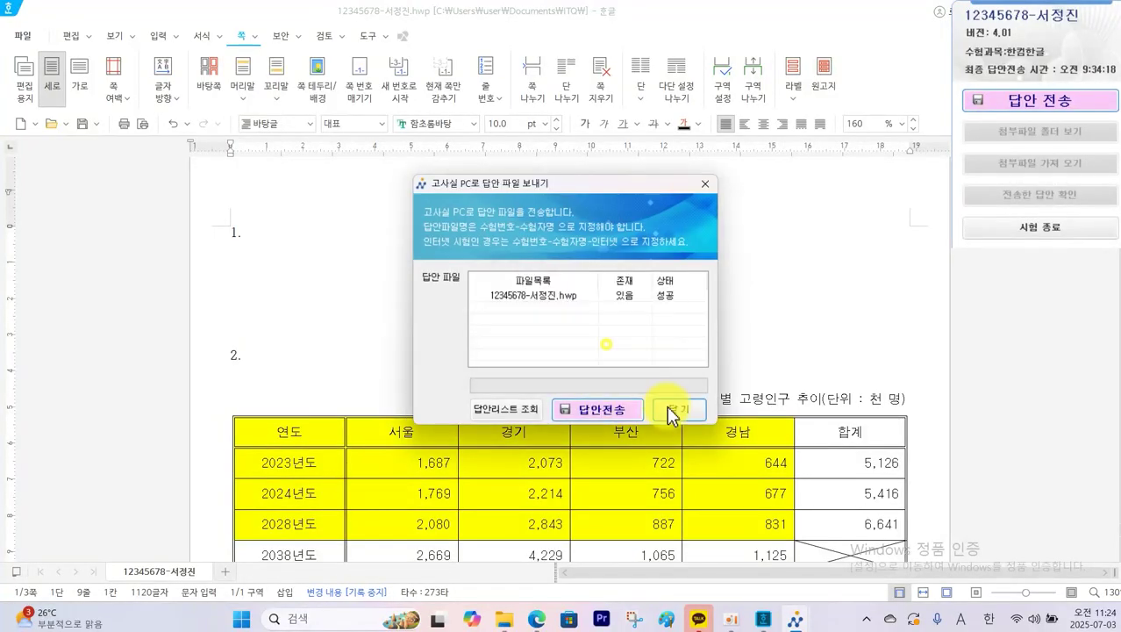
{"action": "left_click", "coordinate": [678, 409]}
Step: Place the cursor on the line under item 1 and review question 1's style conditions and sample text in the exam PDF
{"action": "left_click", "coordinate": [252, 260]}
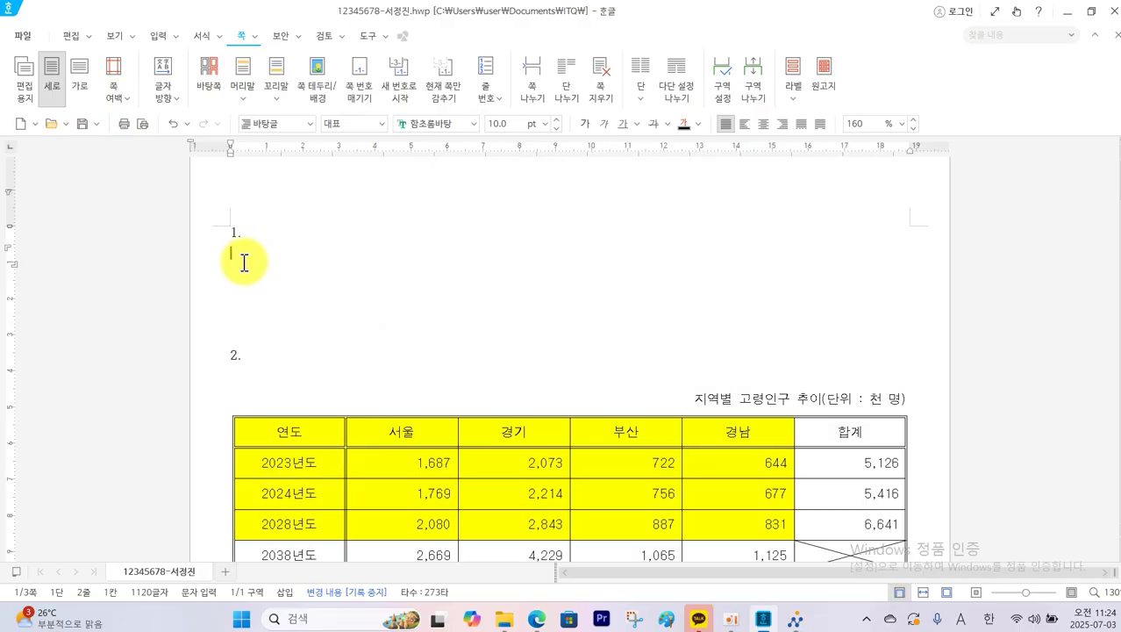
{"action": "key", "text": "alt+Tab"}
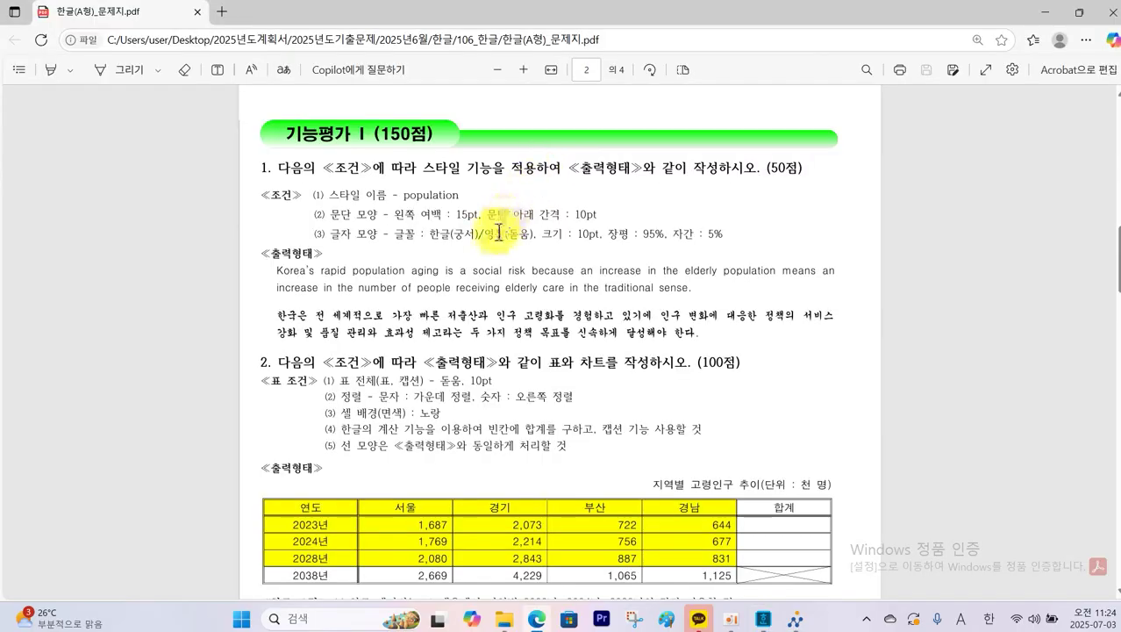
{"action": "key", "text": "ctrl+2"}
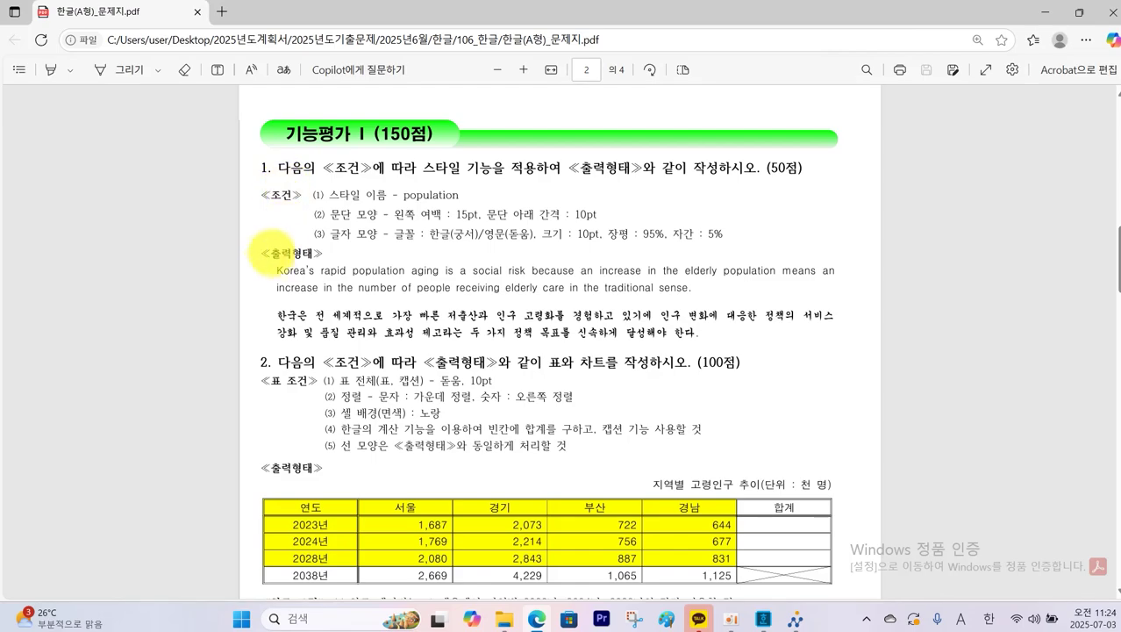
{"action": "mouse_move", "coordinate": [264, 262]}
{"action": "left_mouse_down"}
{"action": "mouse_move", "coordinate": [847, 366]}
{"action": "mouse_move", "coordinate": [847, 337]}
{"action": "left_mouse_up"}
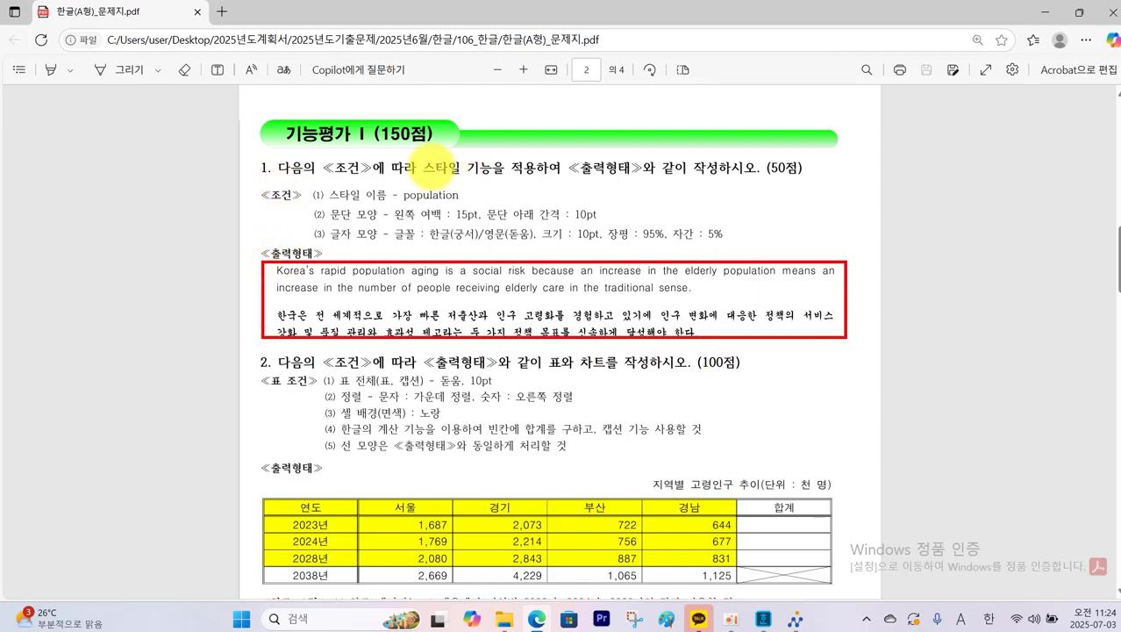
{"action": "left_click_drag", "start_coordinate": [309, 186], "coordinate": [744, 243]}
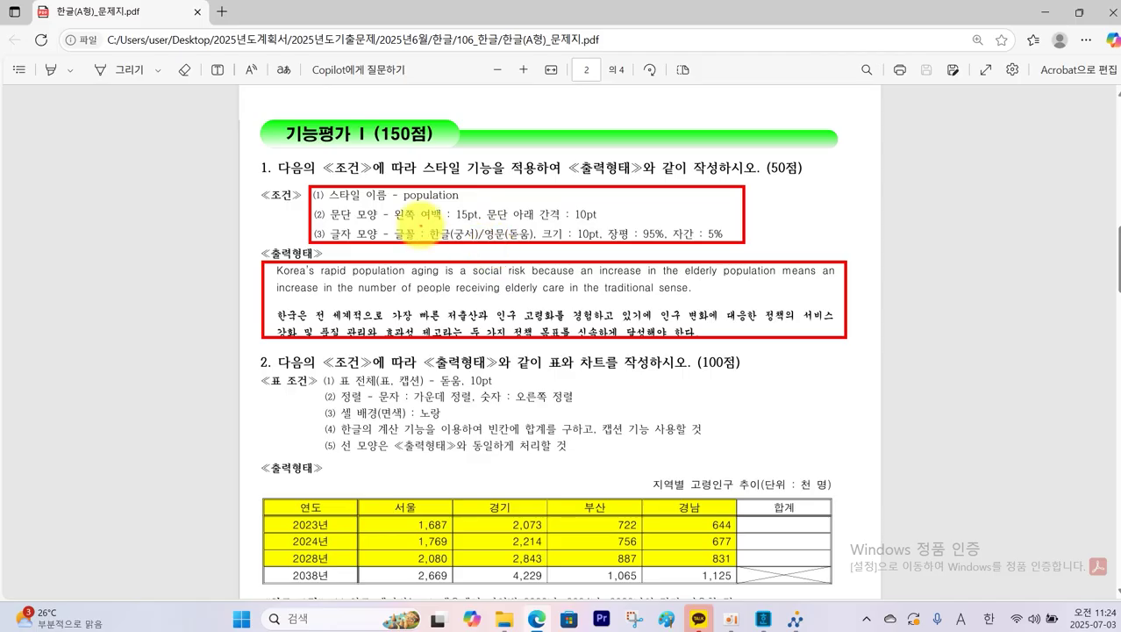
{"action": "left_click_drag", "start_coordinate": [392, 220], "coordinate": [596, 221]}
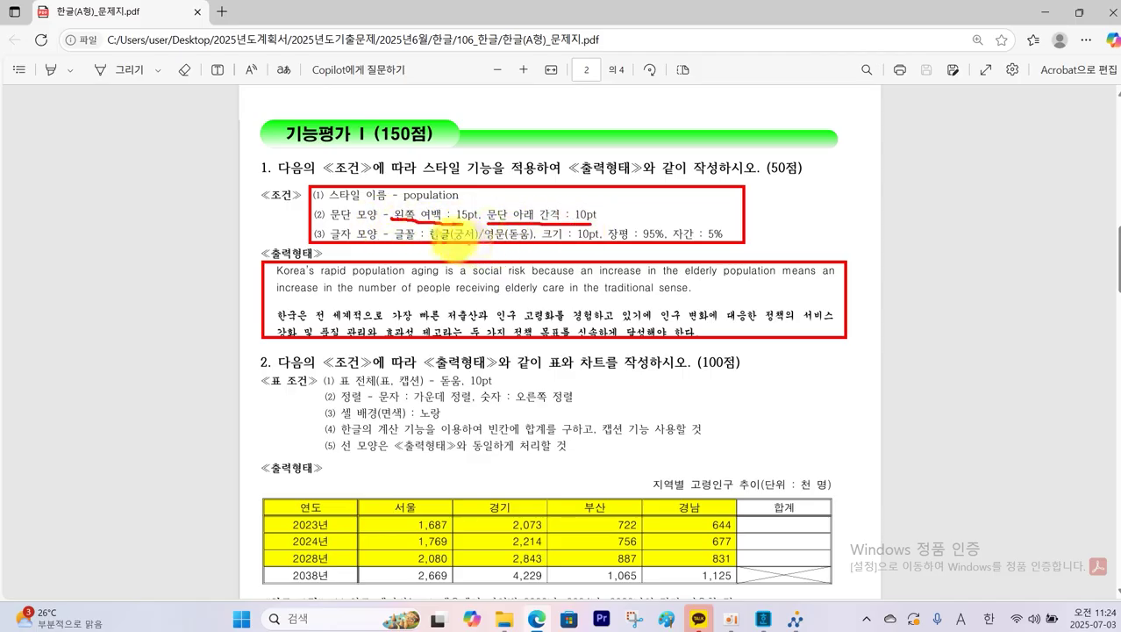
{"action": "left_click_drag", "start_coordinate": [458, 245], "coordinate": [489, 242]}
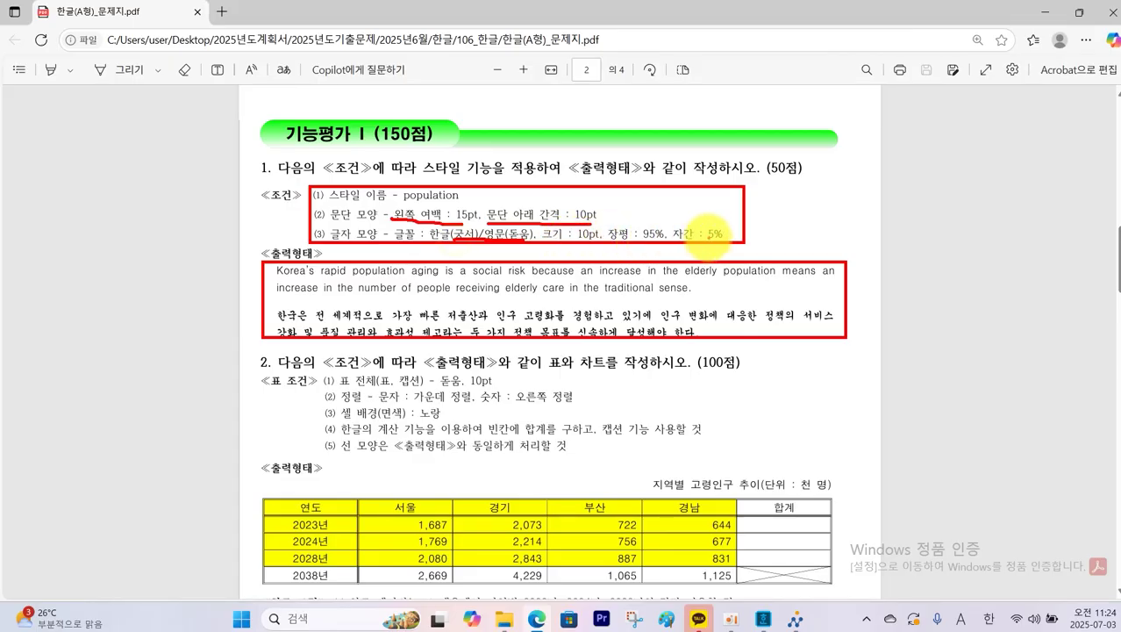
{"action": "key", "text": "Escape"}
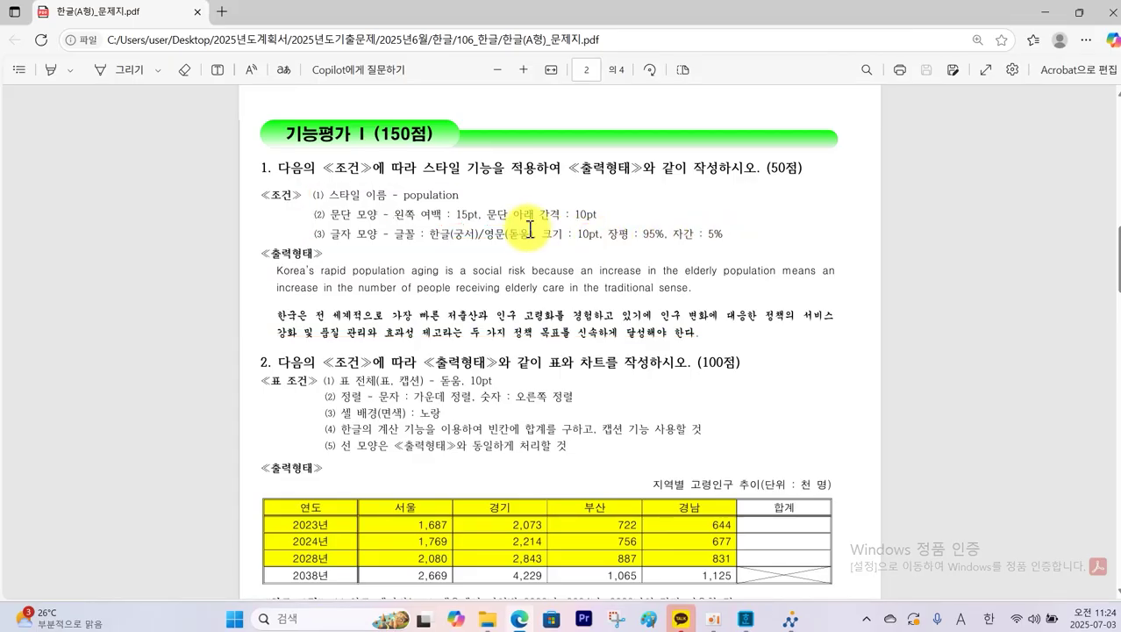
Step: Back in Hangul, enter the English and Korean paragraphs from the question sheet under item 1, correcting the misspelled word to "increase"
{"action": "left_click", "coordinate": [767, 621]}
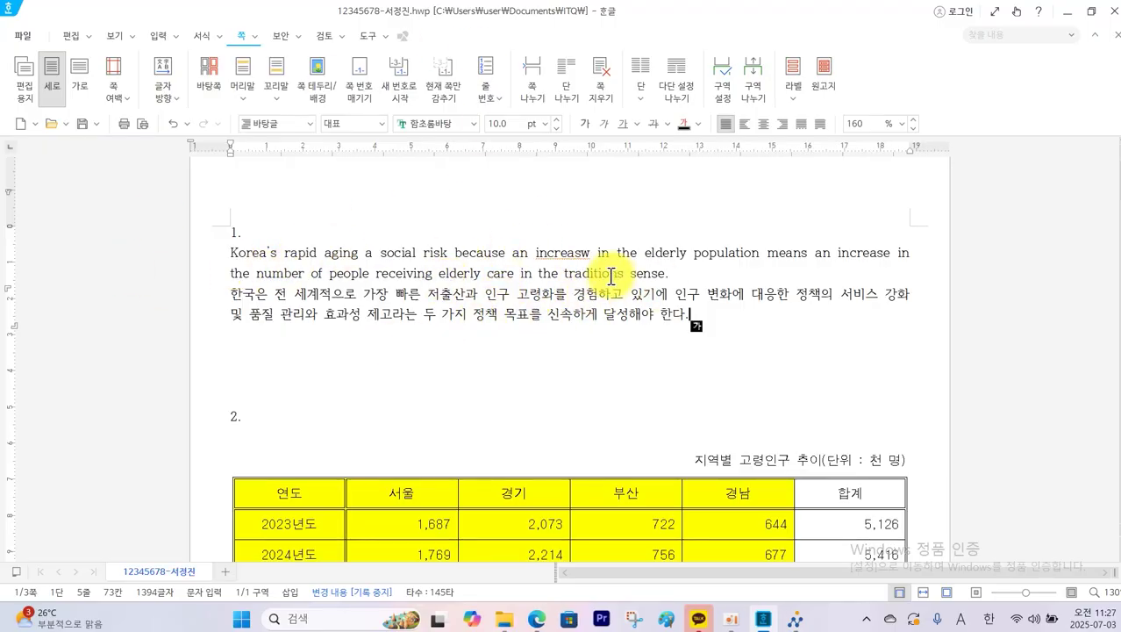
{"action": "left_click", "coordinate": [592, 257]}
{"action": "key", "text": "BackSpace"}
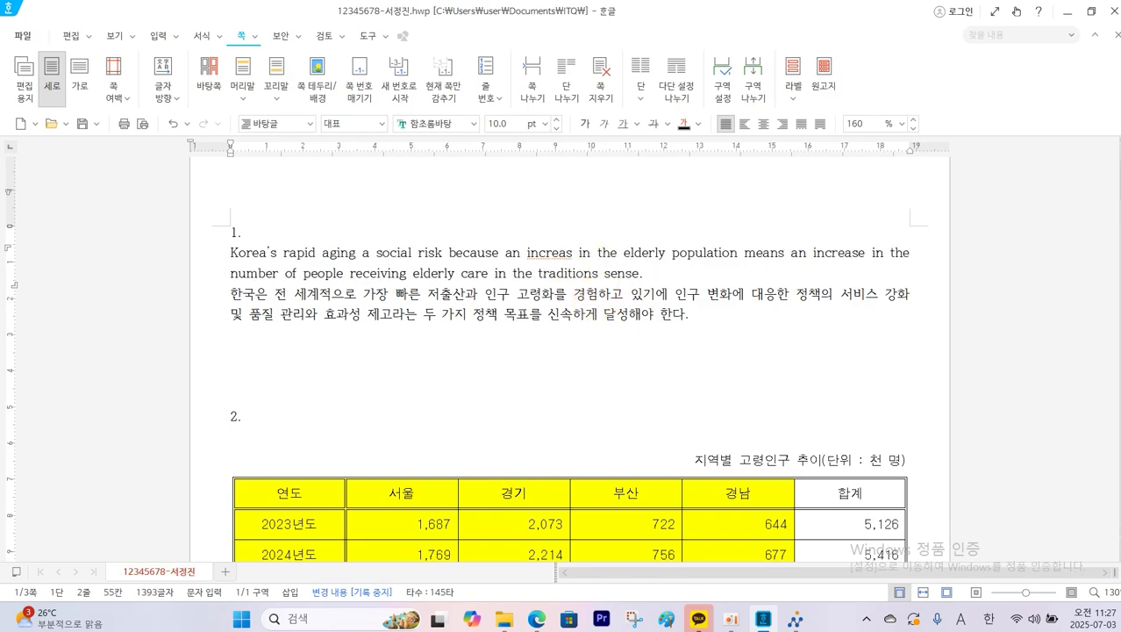
{"action": "type", "text": "ㄷ"}
{"action": "key", "text": "BackSpace"}
{"action": "type", "text": "e"}
{"action": "left_click", "coordinate": [649, 364]}
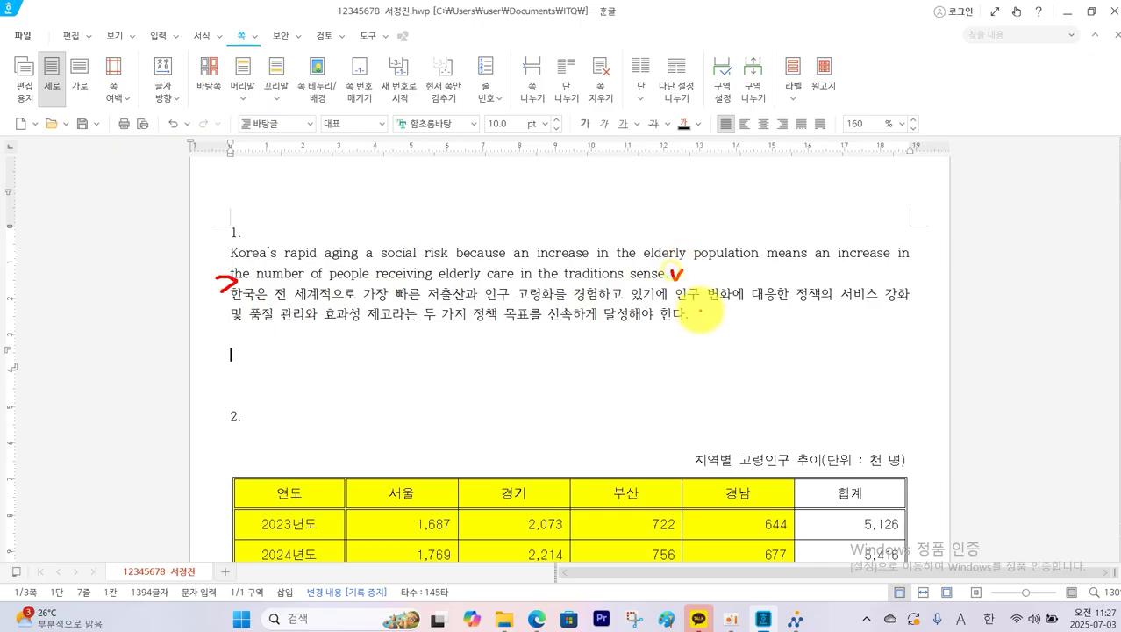
Step: Check the line and paragraph endings of the entered text, and consult question 1's style conditions in the exam PDF again
{"action": "left_click_drag", "start_coordinate": [684, 311], "coordinate": [705, 305]}
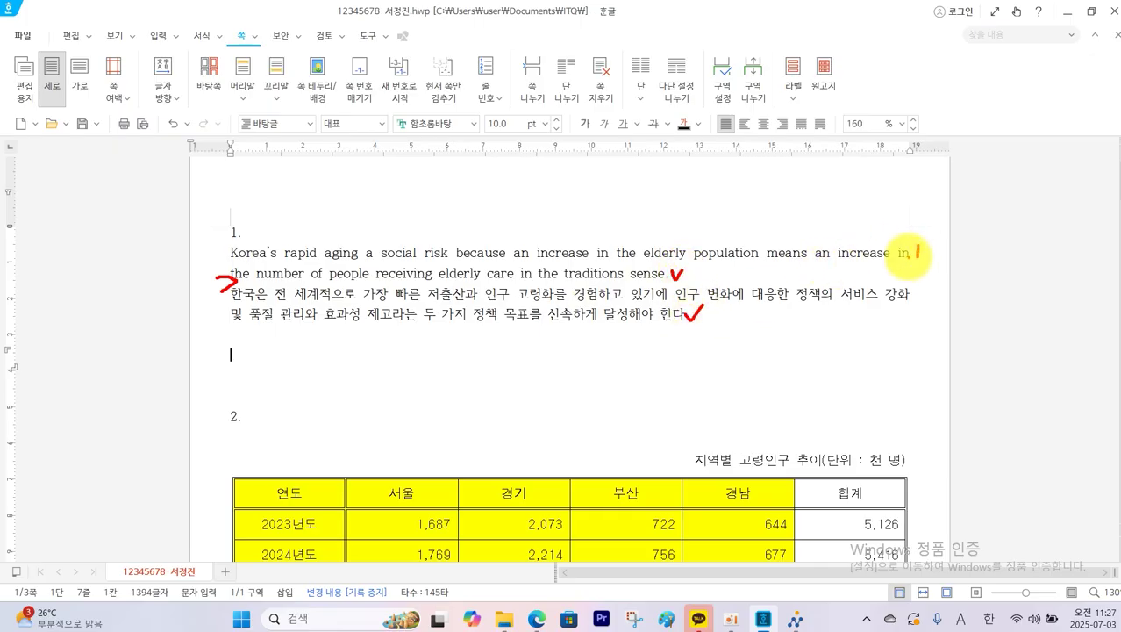
{"action": "left_click_drag", "start_coordinate": [909, 251], "coordinate": [923, 247]}
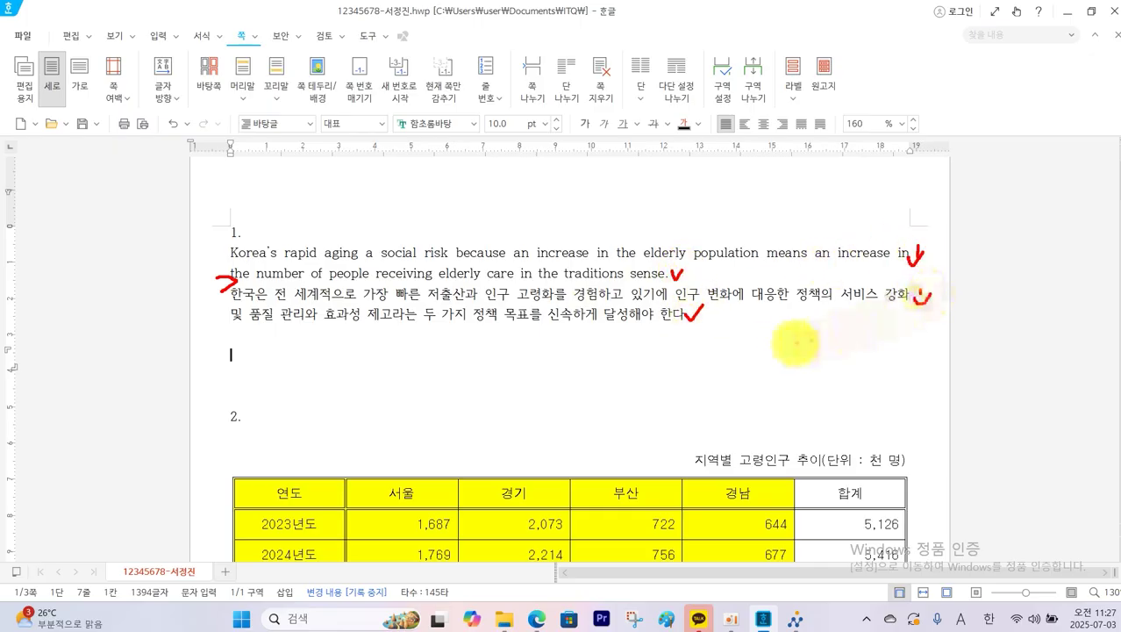
{"action": "key", "text": "Escape"}
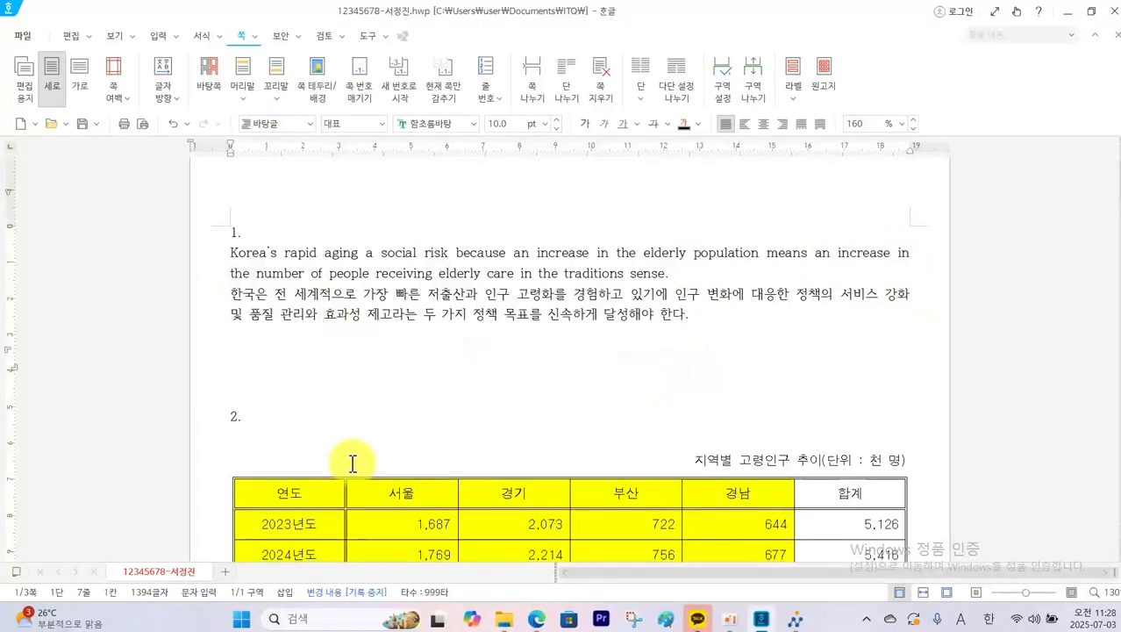
{"action": "left_click", "coordinate": [537, 617]}
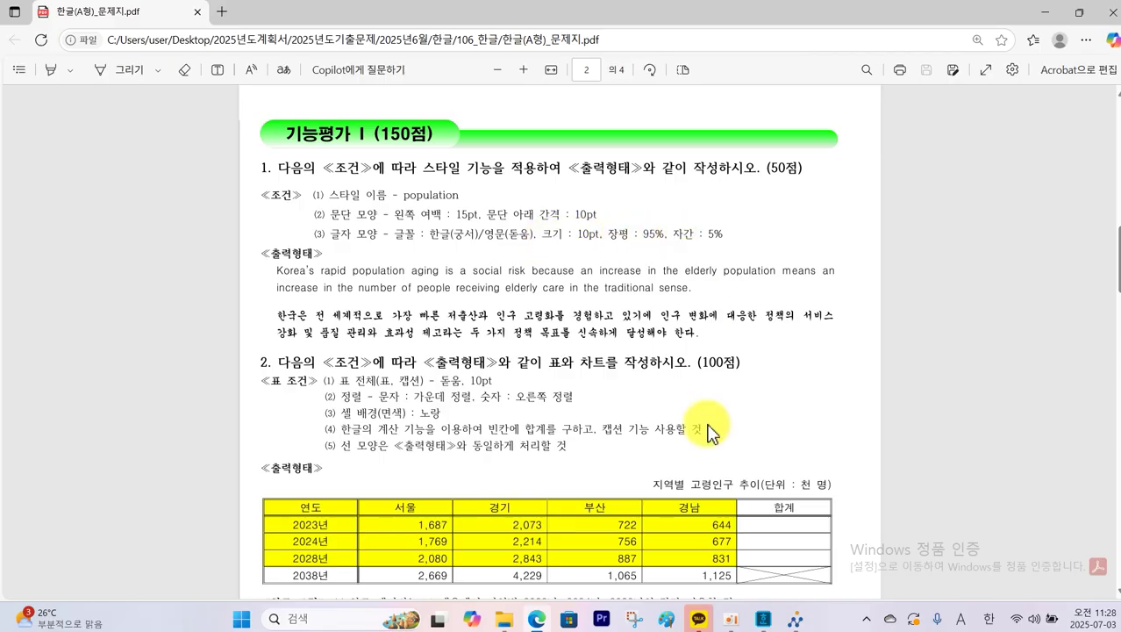
Step: Back in Hangul, select both paragraphs under item 1 and add a new paragraph style named population
{"action": "left_click", "coordinate": [763, 621]}
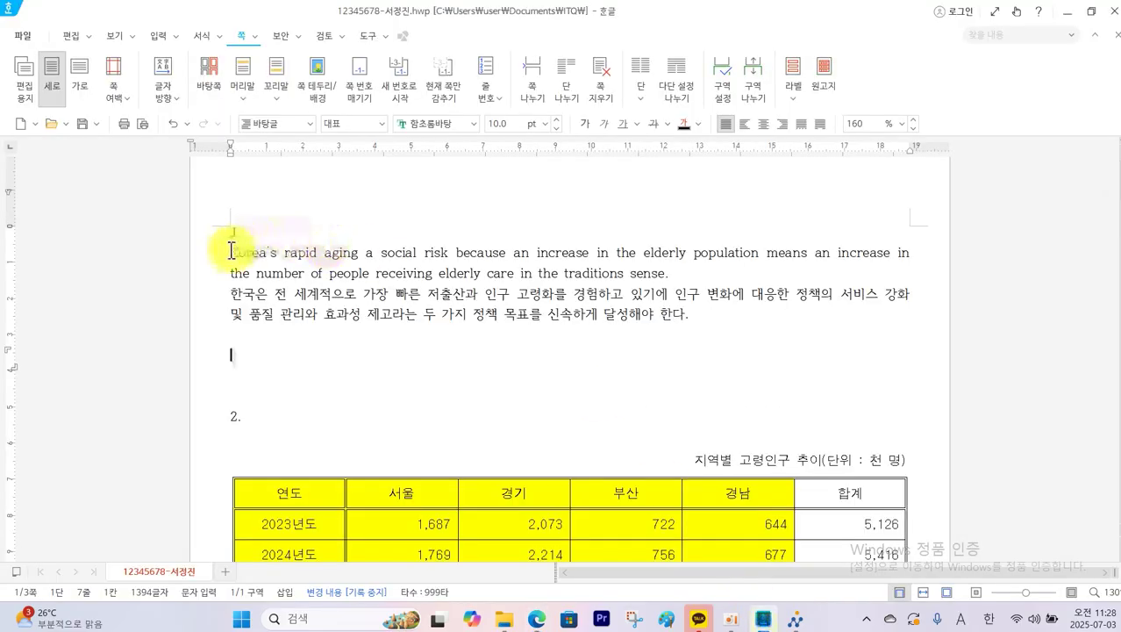
{"action": "left_click_drag", "start_coordinate": [230, 254], "coordinate": [691, 316]}
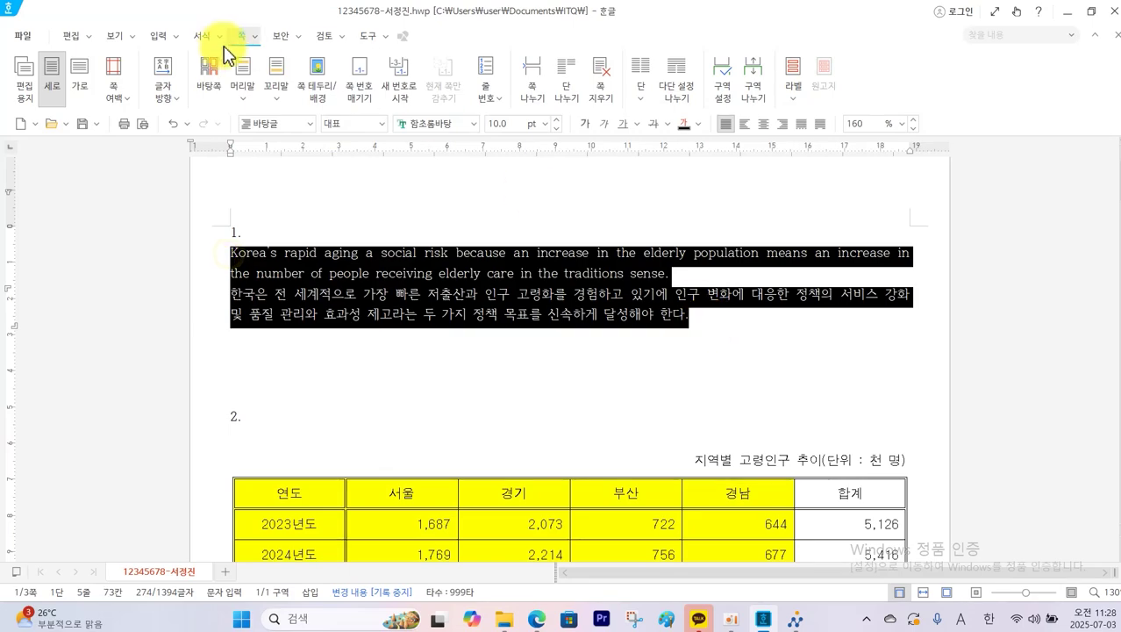
{"action": "left_click", "coordinate": [216, 40]}
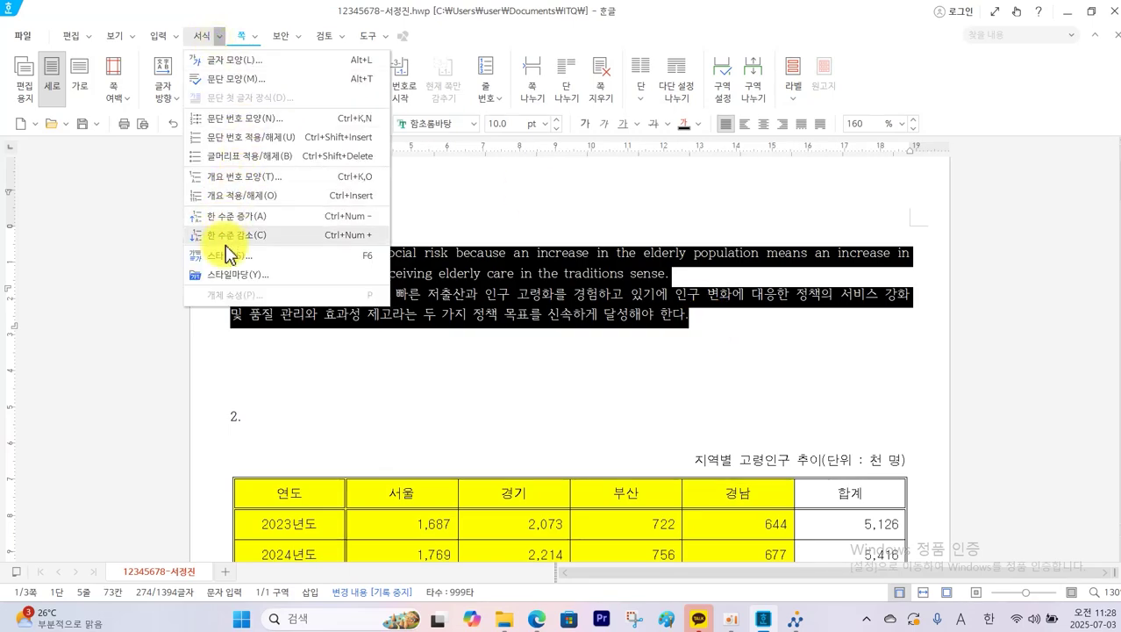
{"action": "left_click", "coordinate": [227, 257]}
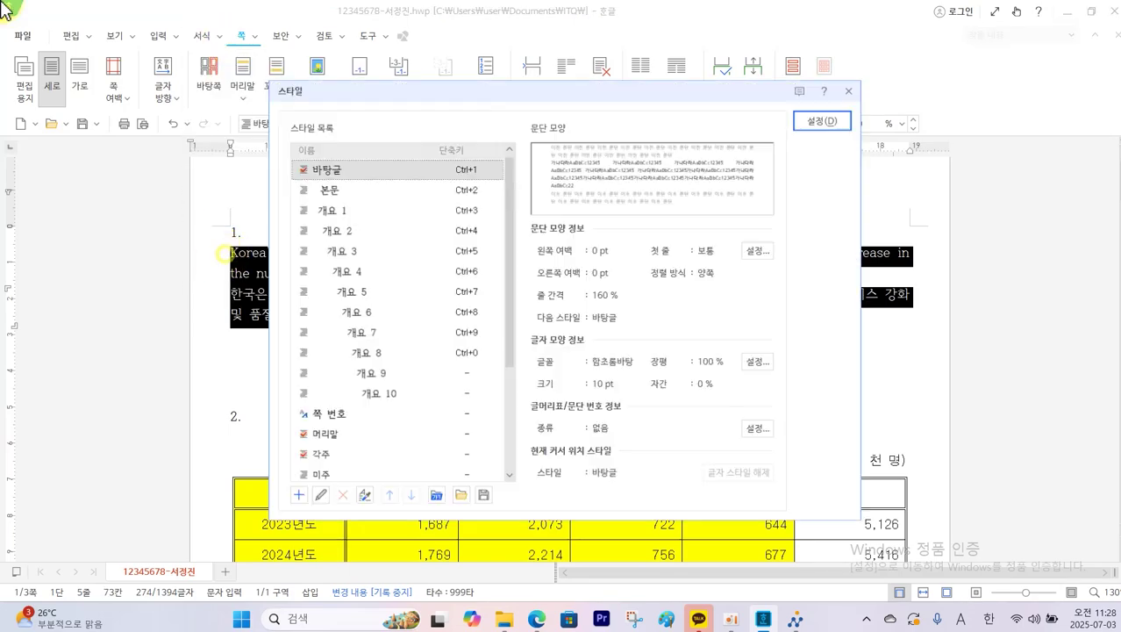
{"action": "left_click", "coordinate": [297, 496]}
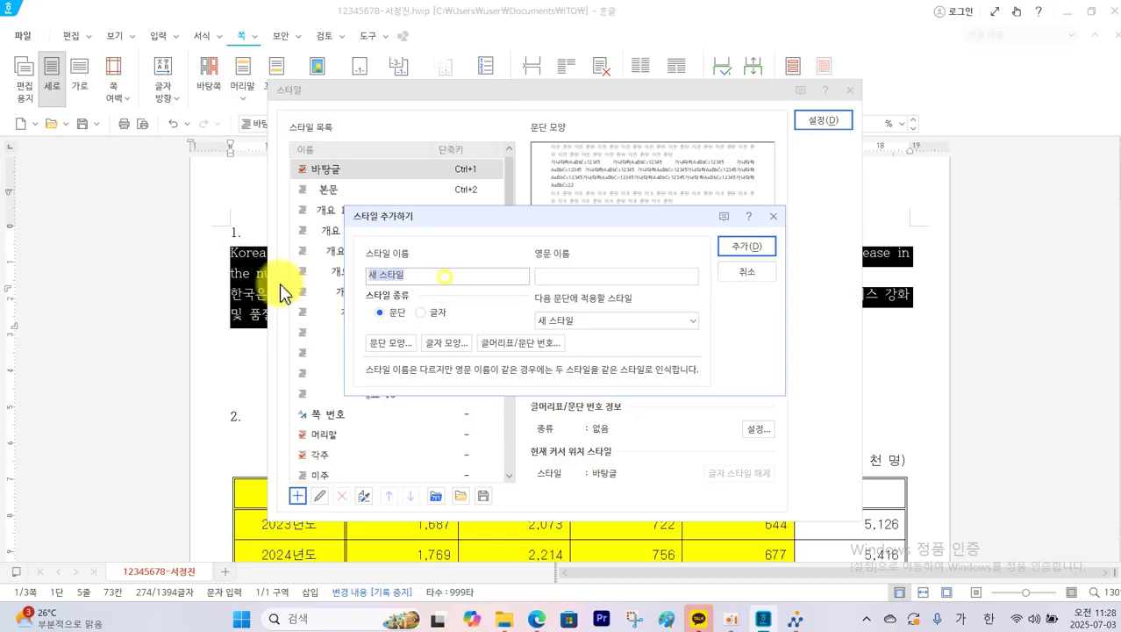
{"action": "key", "text": "BackSpace"}
{"action": "type", "text": "ㅔ"}
{"action": "key", "text": "Hangul"}
{"action": "key", "text": "BackSpace"}
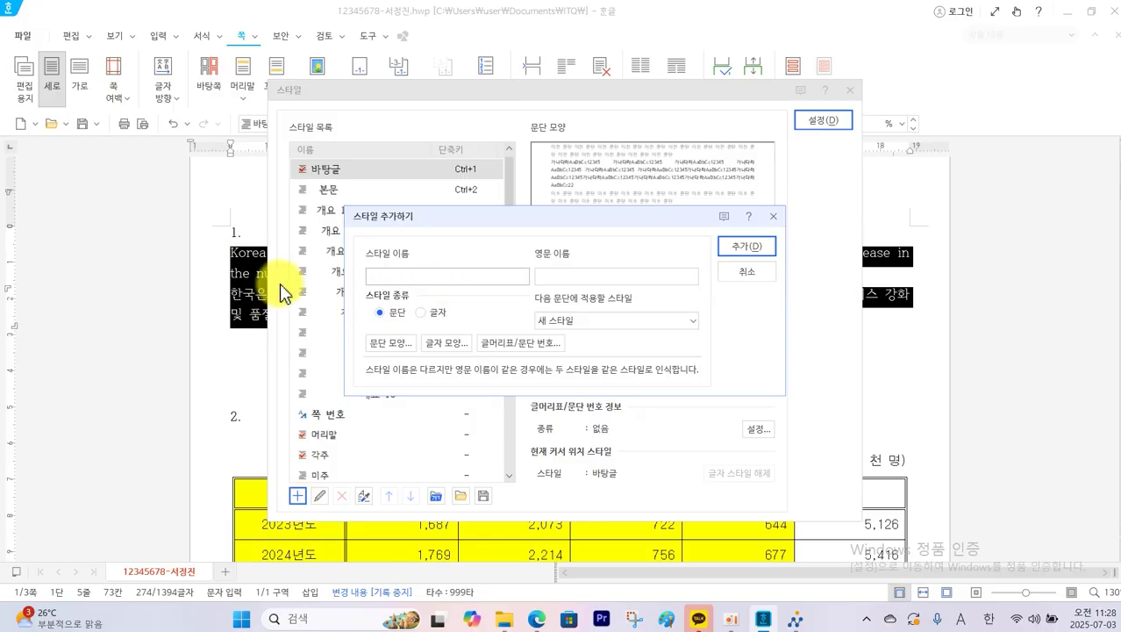
{"action": "type", "text": "population"}
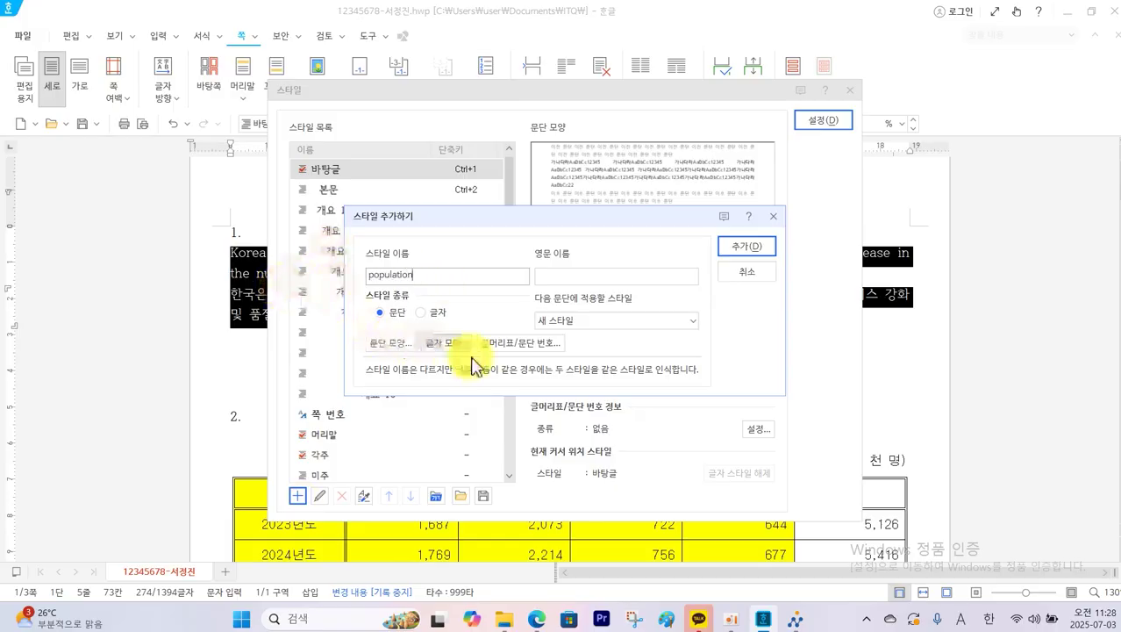
{"action": "left_click", "coordinate": [752, 249]}
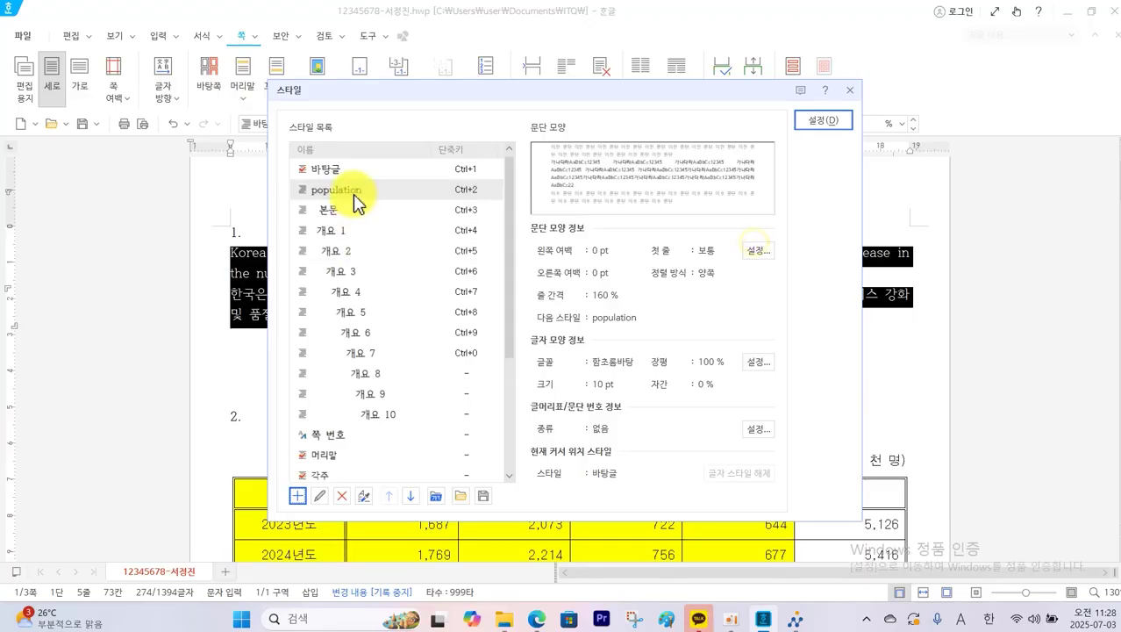
Step: Edit the population style's paragraph shape with a left margin of 15 pt and spacing below the paragraph of 10 pt
{"action": "left_click", "coordinate": [322, 497]}
{"action": "left_click", "coordinate": [391, 343]}
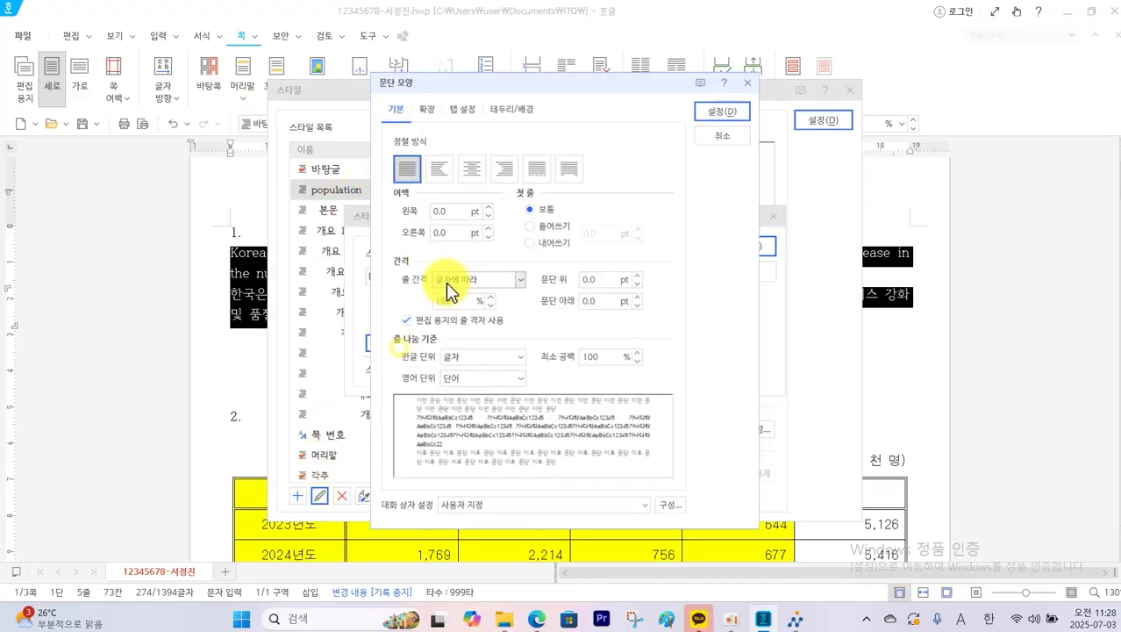
{"action": "double_click", "coordinate": [453, 208]}
{"action": "type", "text": "1"}
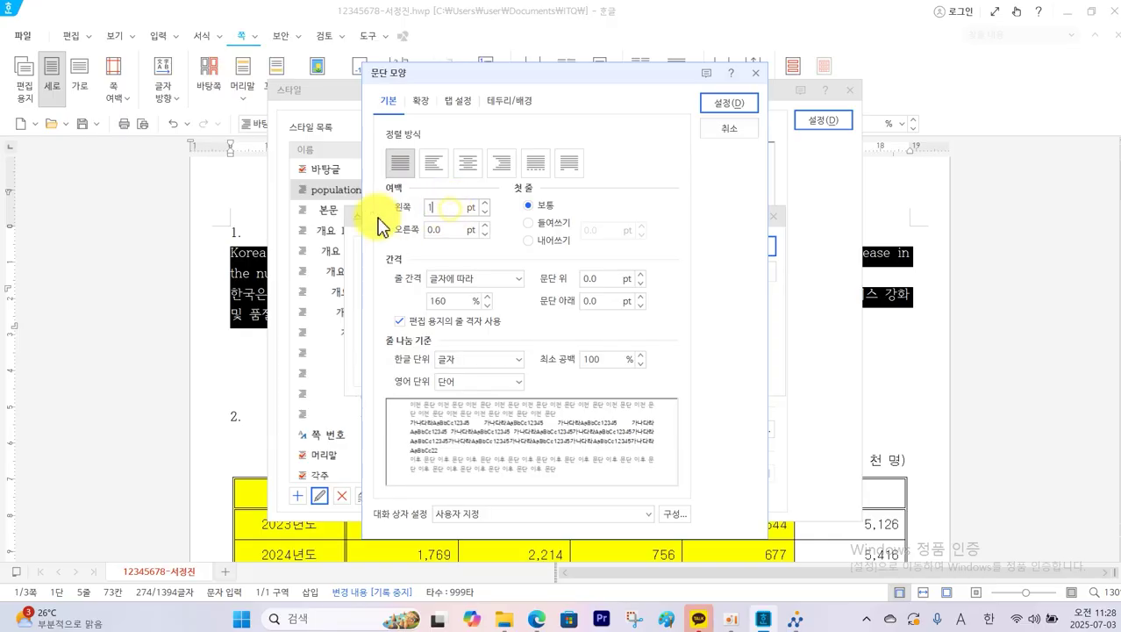
{"action": "type", "text": "5"}
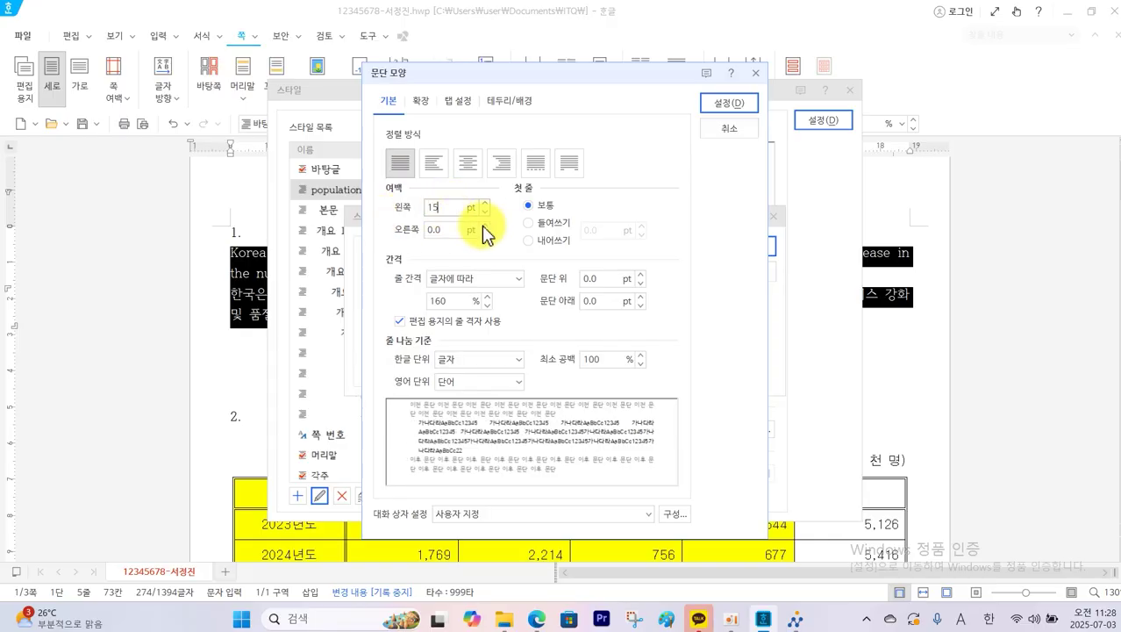
{"action": "double_click", "coordinate": [605, 301]}
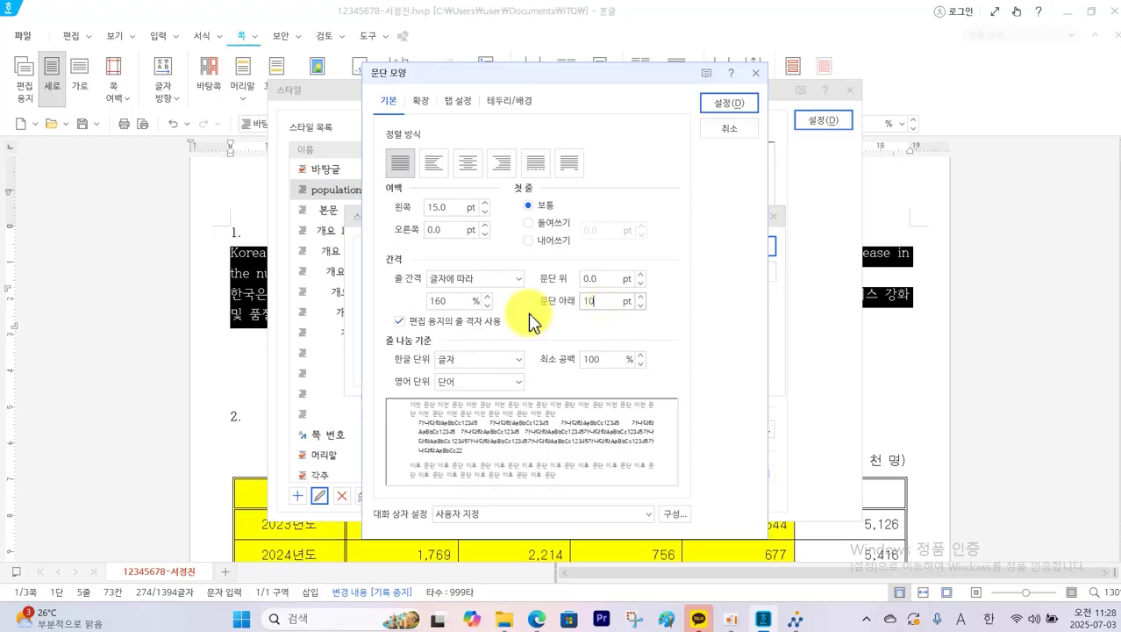
{"action": "left_click", "coordinate": [732, 103]}
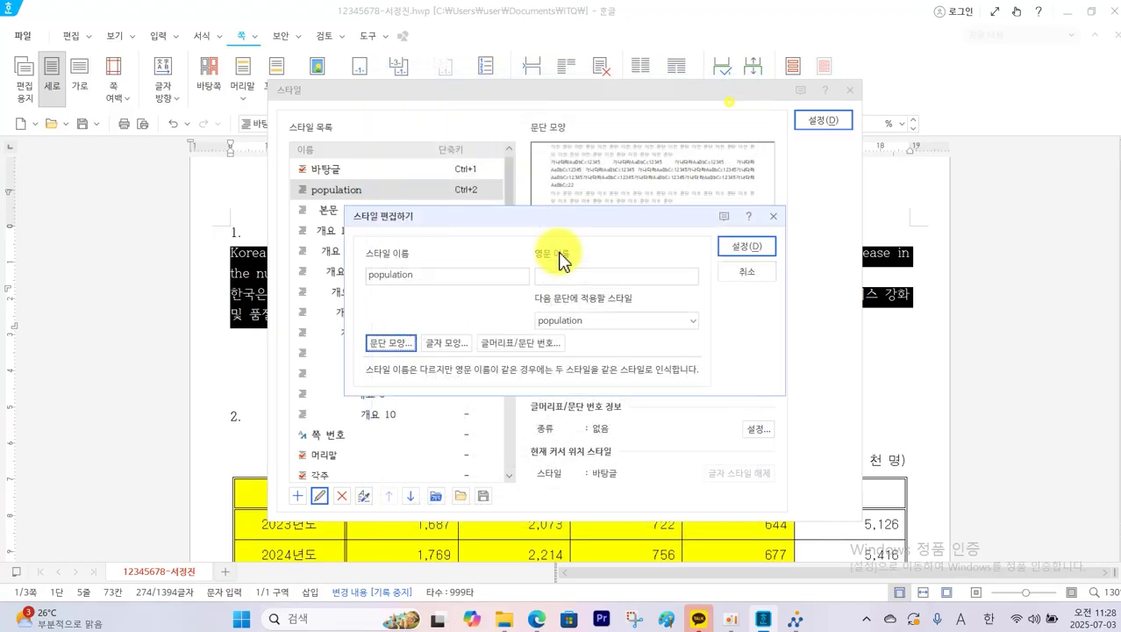
Step: In the population style's character shape, set the character width (장평) to 95% and the letter spacing (자간) to 5%
{"action": "left_click", "coordinate": [445, 342]}
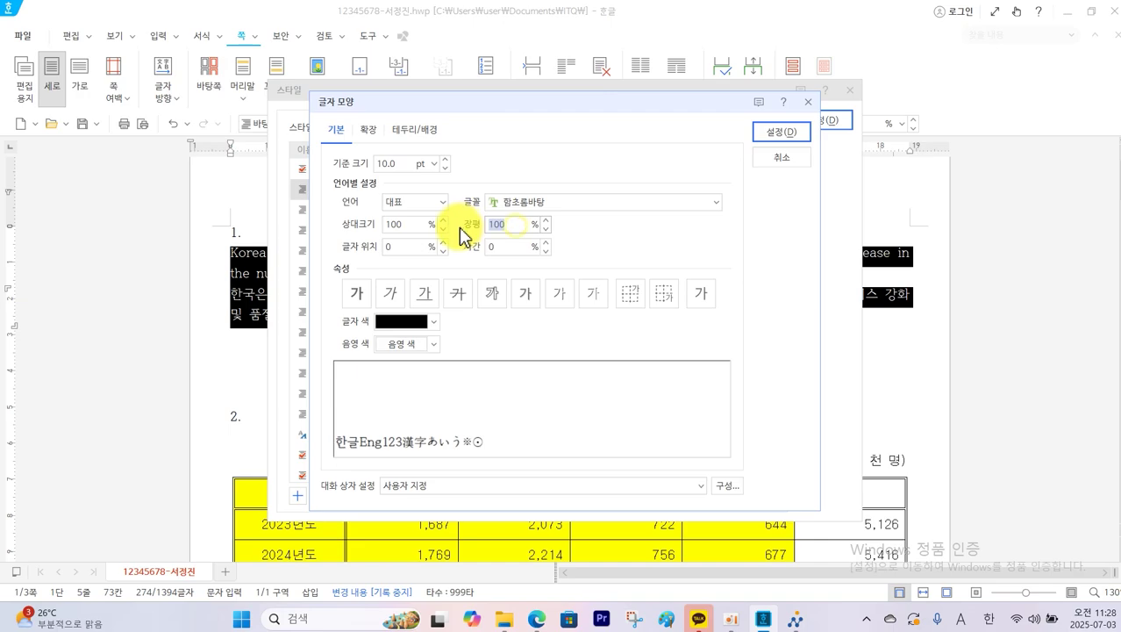
{"action": "type", "text": "95"}
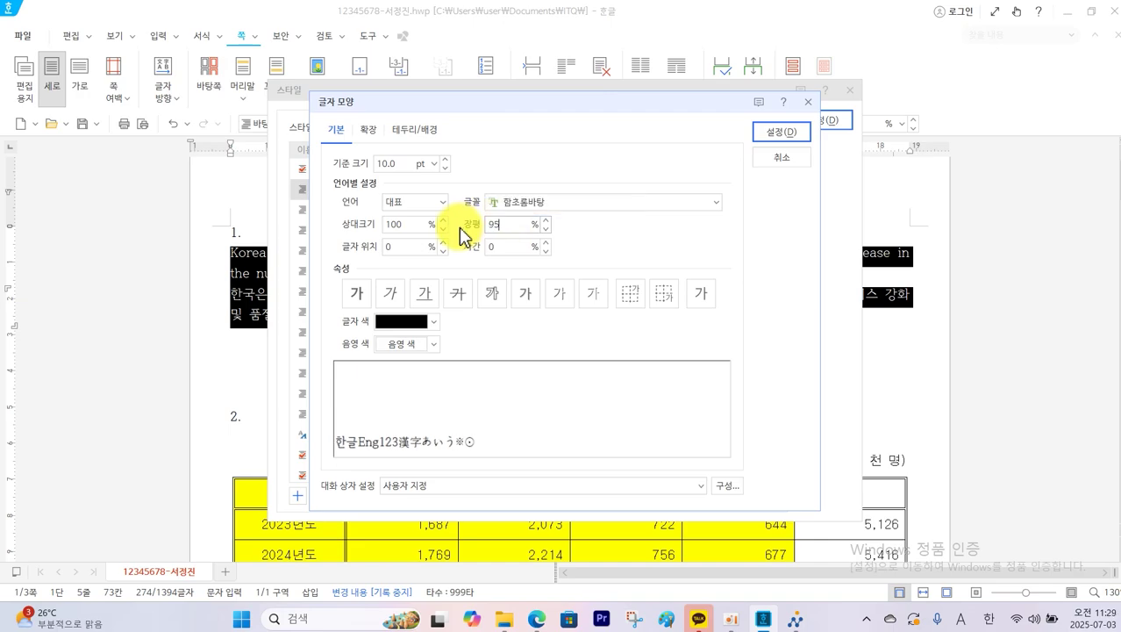
{"action": "left_click", "coordinate": [503, 245]}
{"action": "type", "text": "-"}
{"action": "type", "text": "5"}
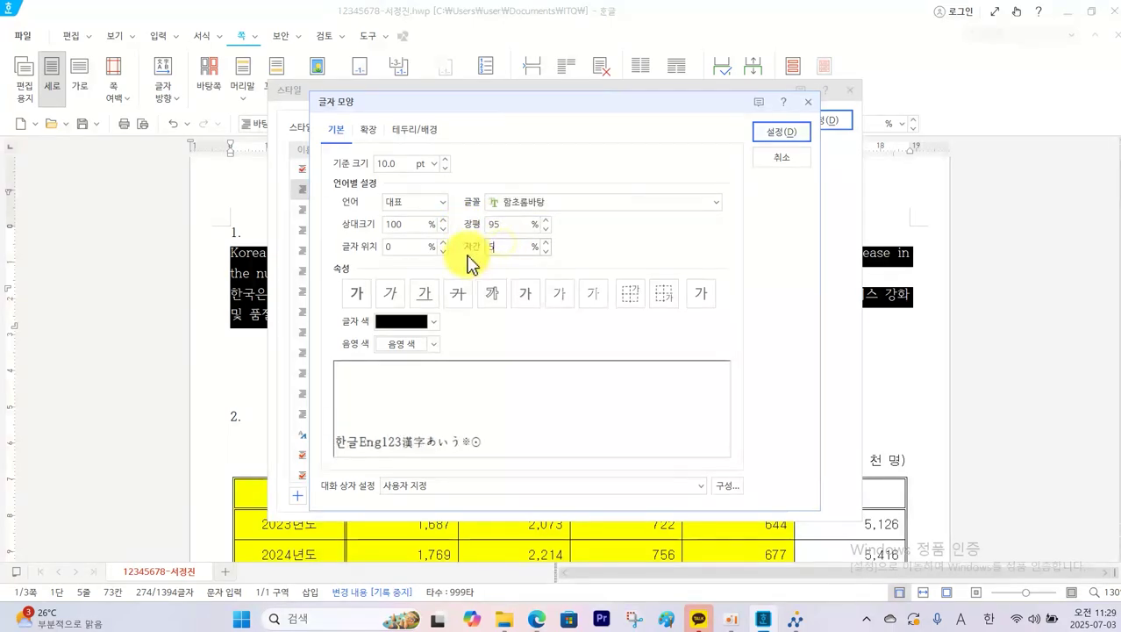
Step: Set the font for Korean text (한글) in the population style's character shape to 궁서
{"action": "left_click", "coordinate": [445, 209]}
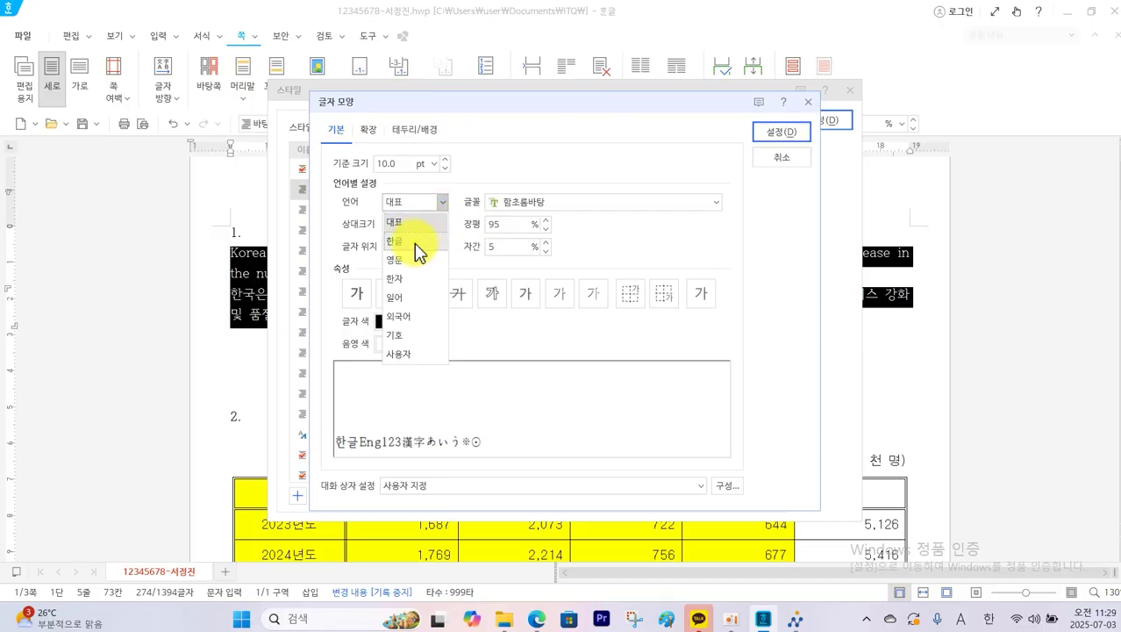
{"action": "left_click", "coordinate": [414, 243]}
{"action": "left_click", "coordinate": [559, 202]}
{"action": "type", "text": "r"}
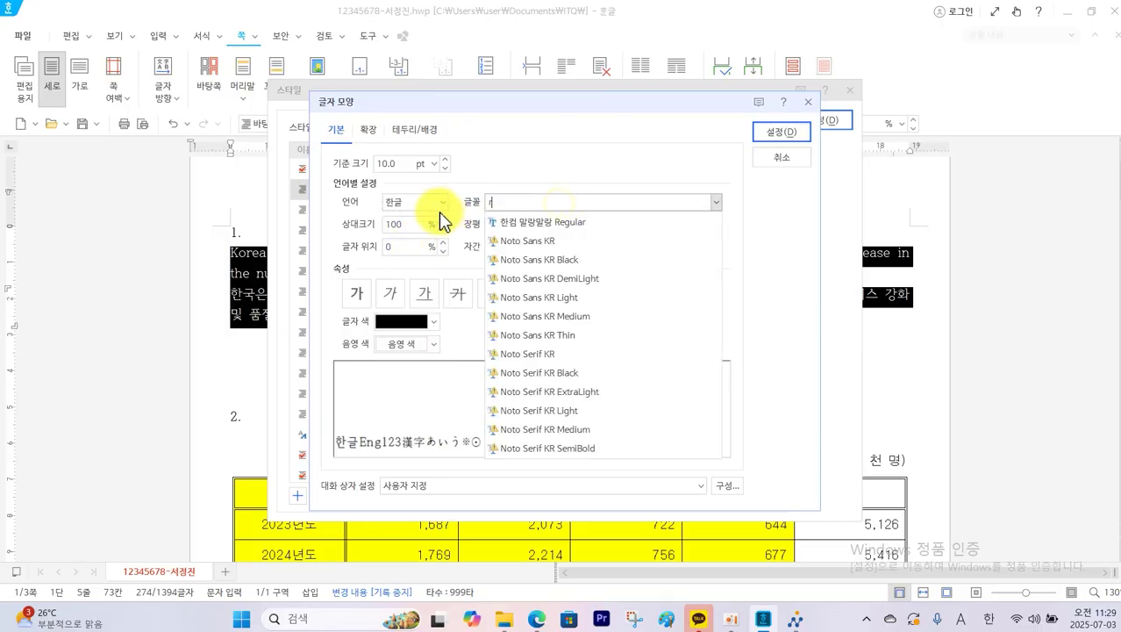
{"action": "key", "text": "BackSpace"}
{"action": "type", "text": "ㄱ"}
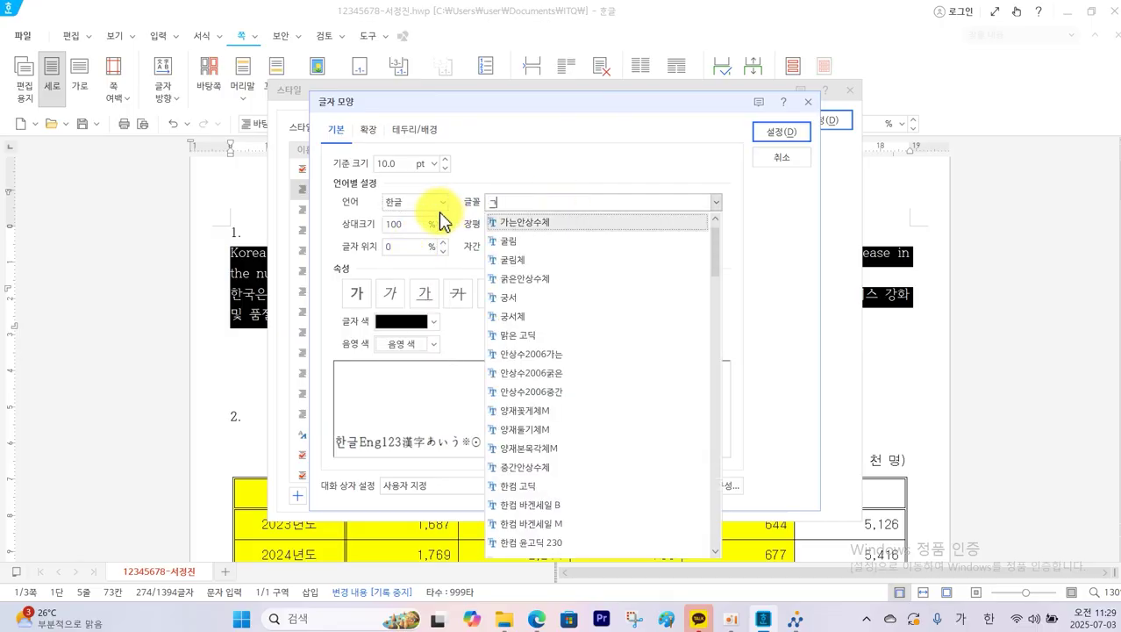
{"action": "left_click", "coordinate": [514, 298]}
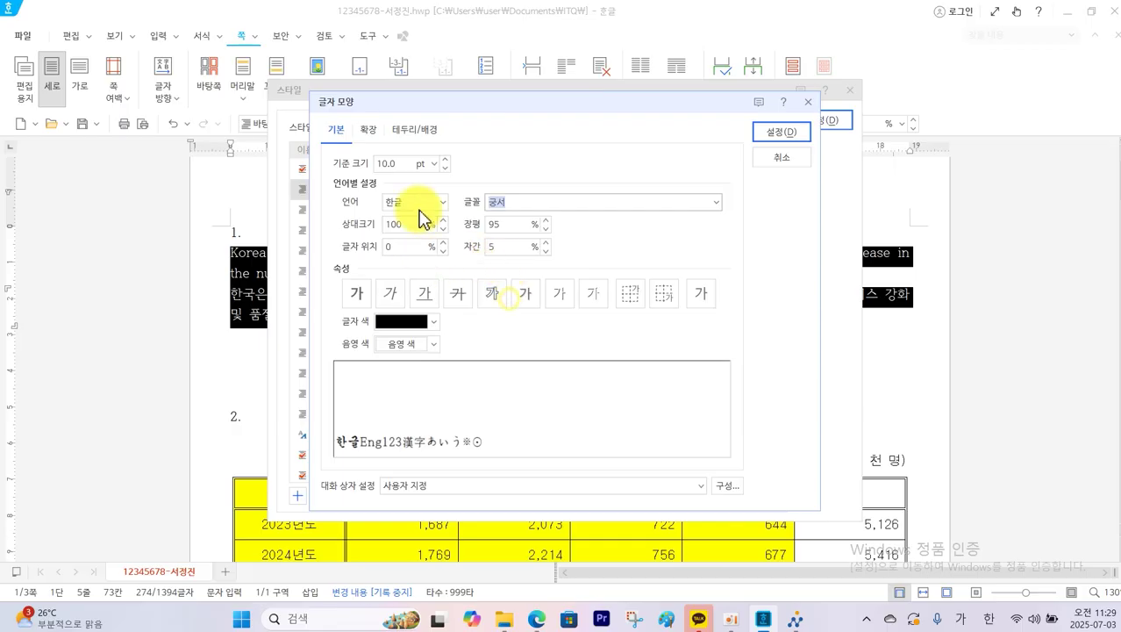
Step: Set the font for English text (영문) in the population style's character shape to 돋움
{"action": "left_click", "coordinate": [445, 208]}
{"action": "left_click", "coordinate": [410, 242]}
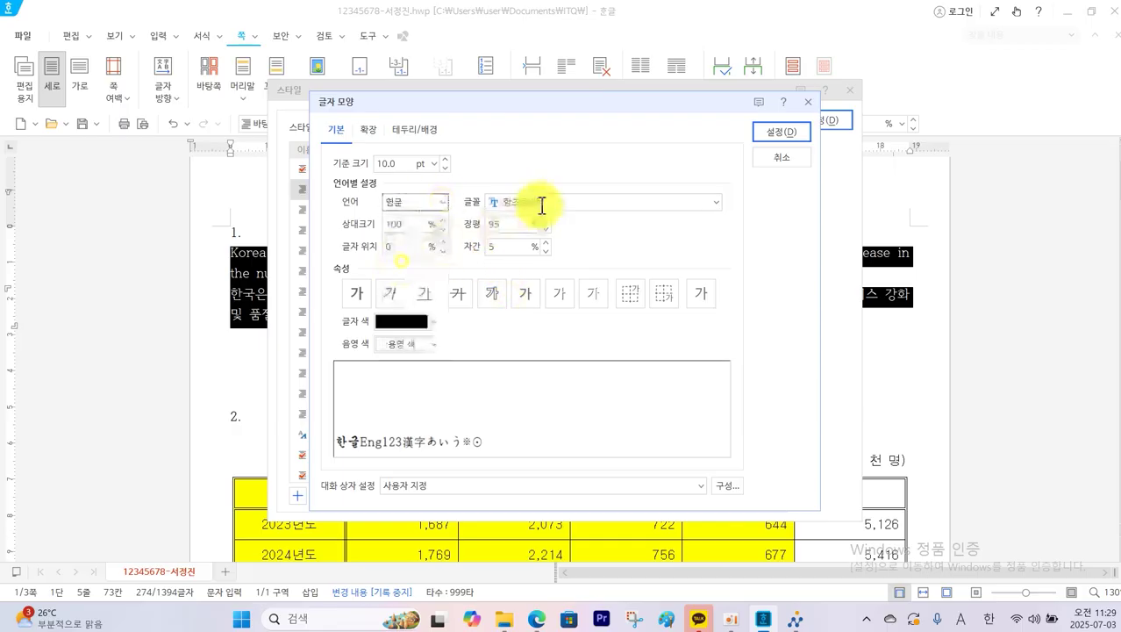
{"action": "left_click_drag", "start_coordinate": [556, 201], "coordinate": [461, 200]}
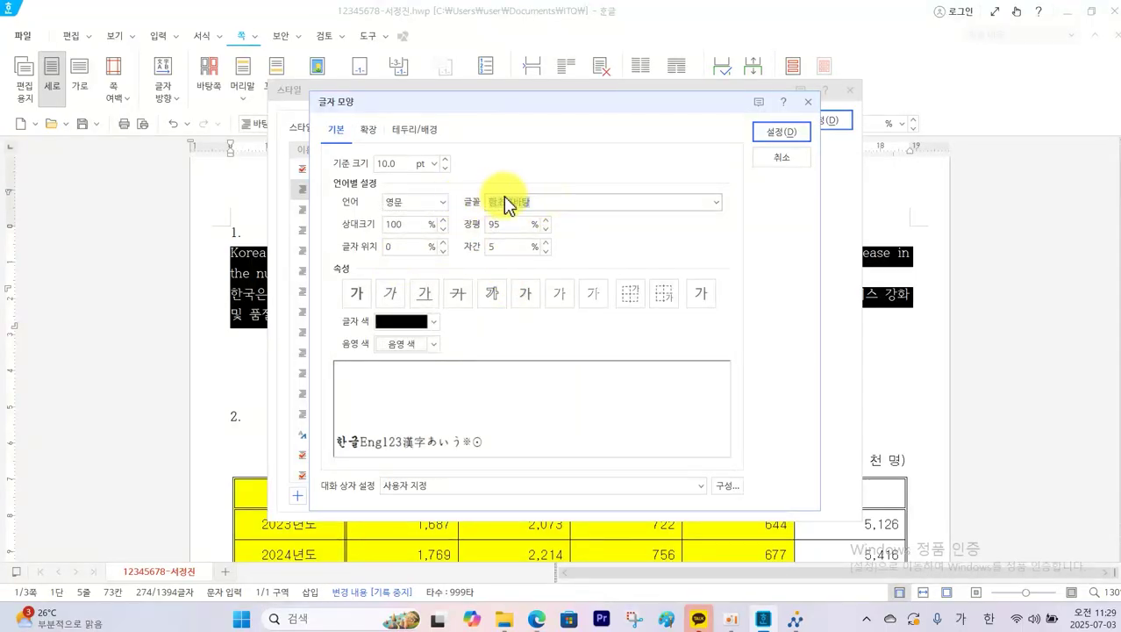
{"action": "type", "text": "ㄷ"}
{"action": "left_click", "coordinate": [516, 224]}
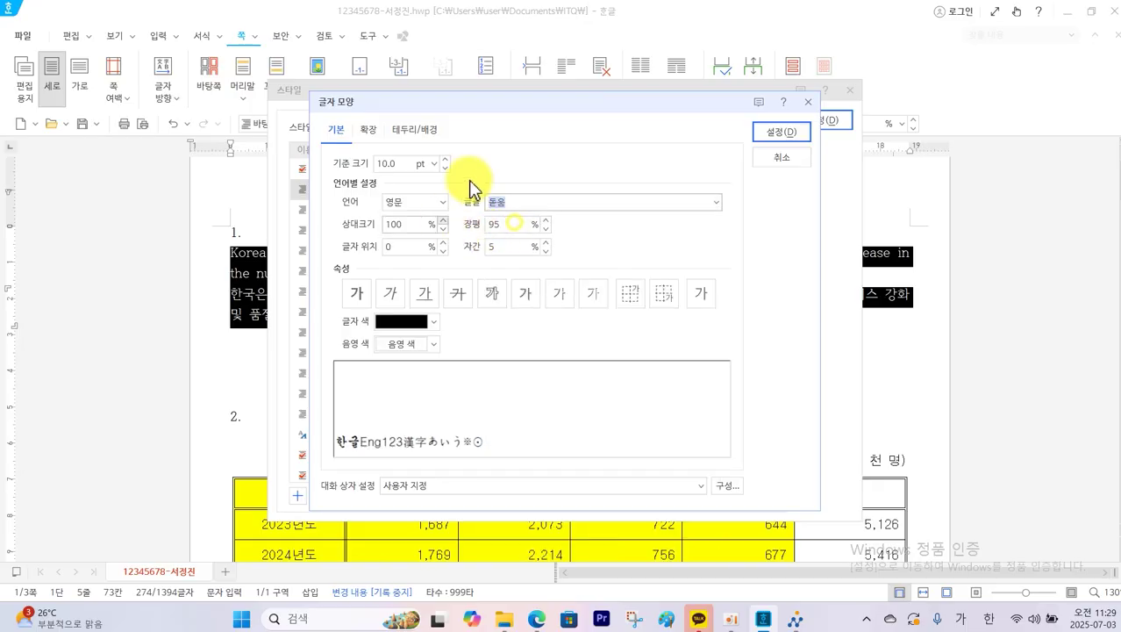
{"action": "left_click", "coordinate": [769, 133]}
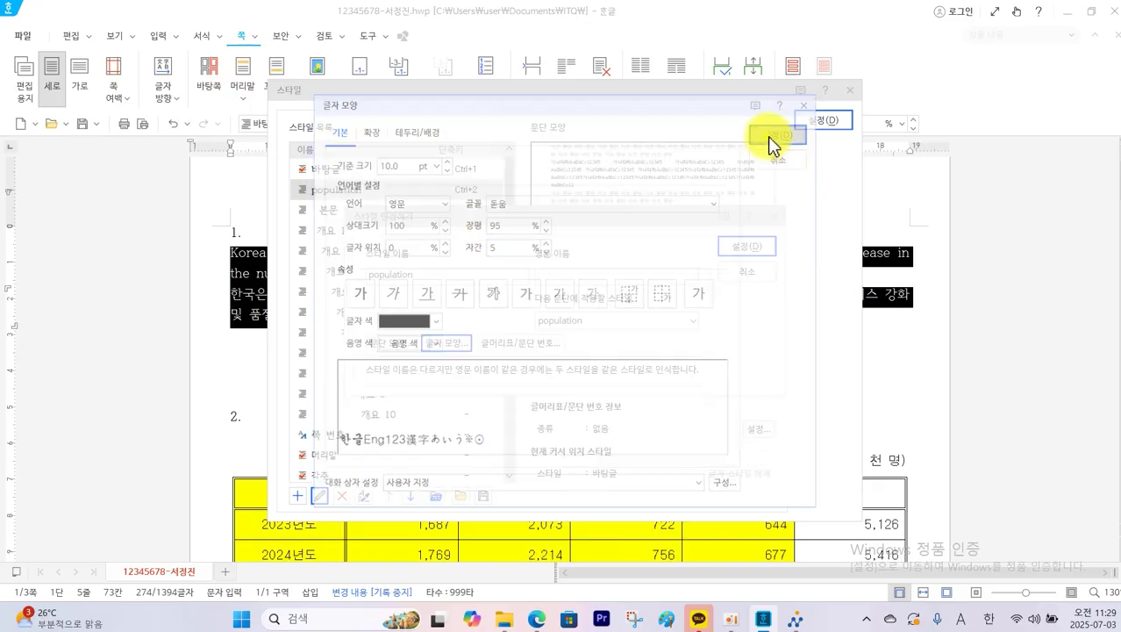
Step: Finish editing the population style and apply it to the two selected paragraphs under item 1
{"action": "left_click", "coordinate": [744, 246]}
{"action": "left_click", "coordinate": [813, 122]}
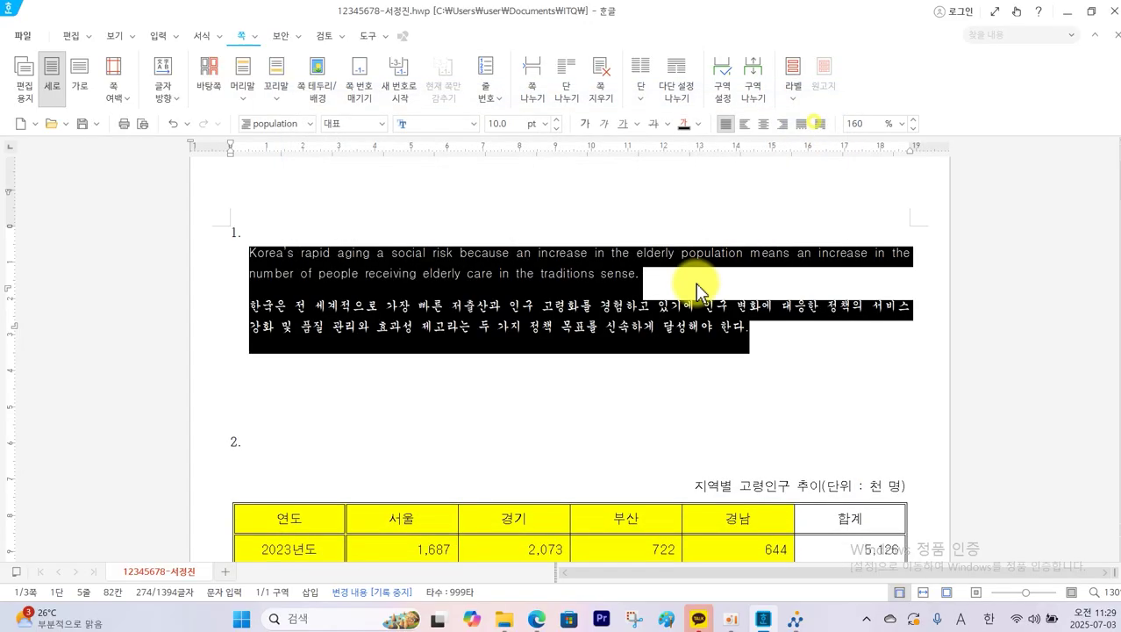
{"action": "left_click", "coordinate": [528, 404]}
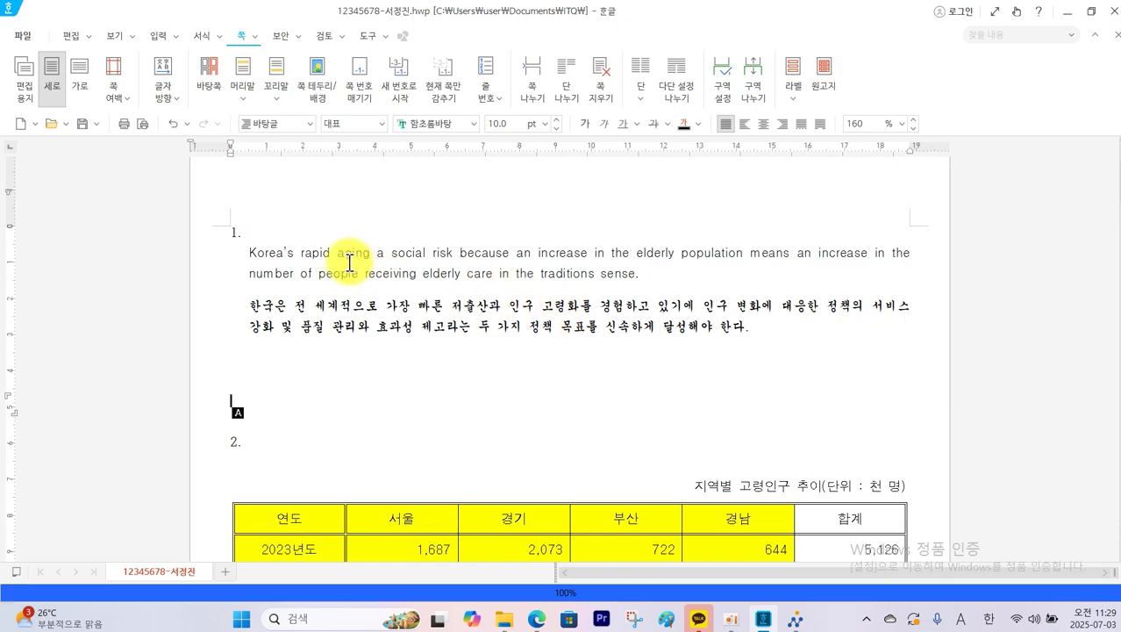
Step: Insert the missing word "population" before "aging" in the English paragraph under item 1
{"action": "left_click", "coordinate": [336, 257]}
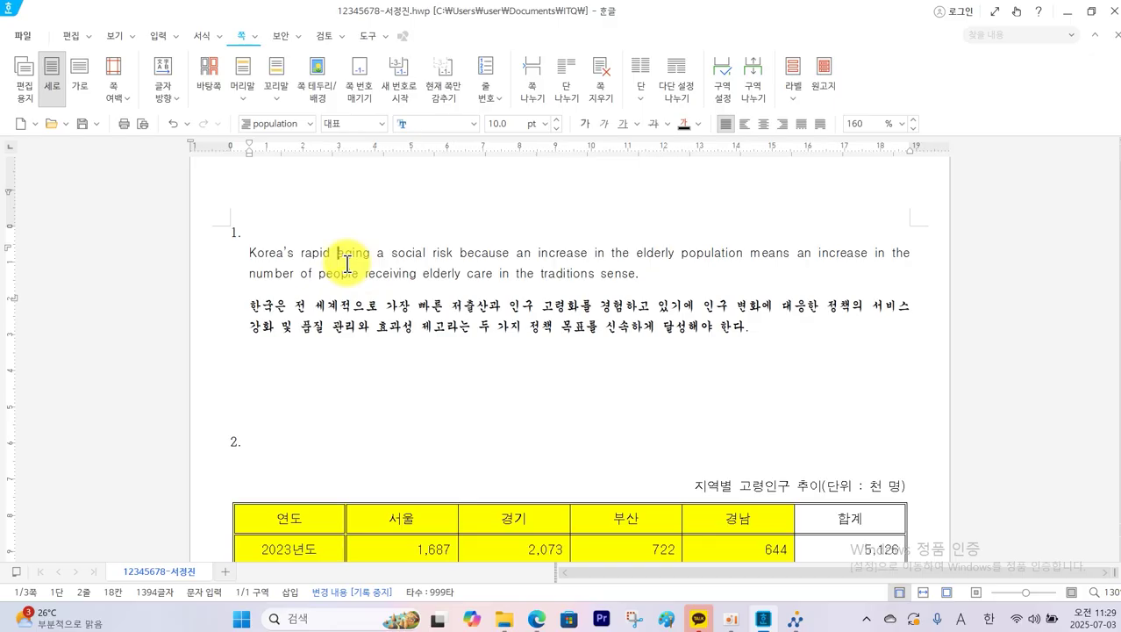
{"action": "type", "text": "po"}
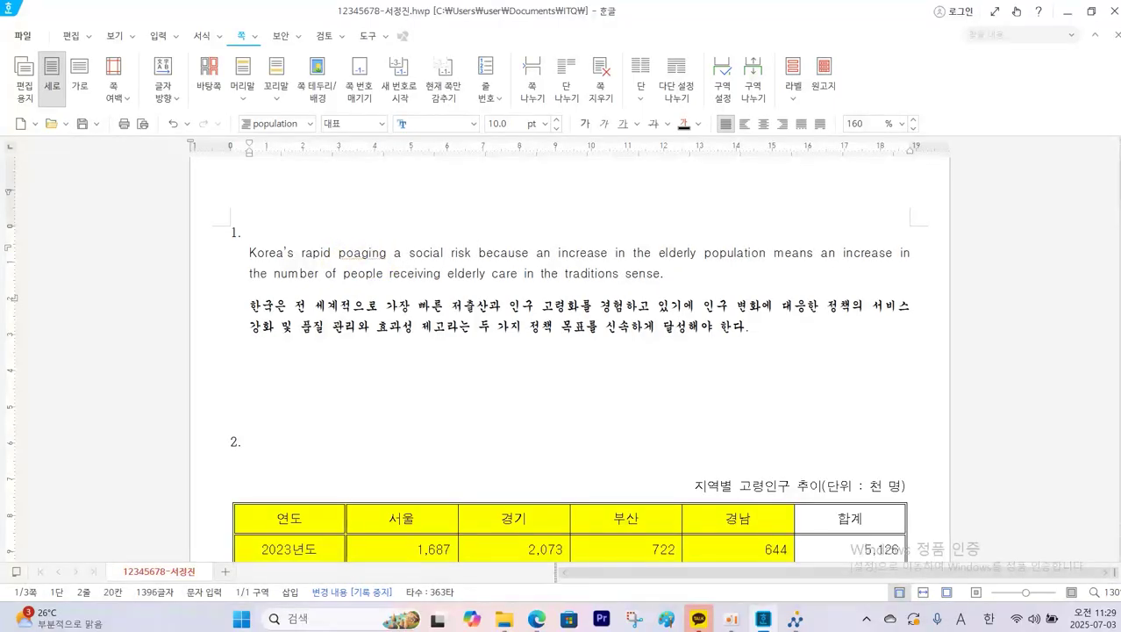
{"action": "type", "text": "pula"}
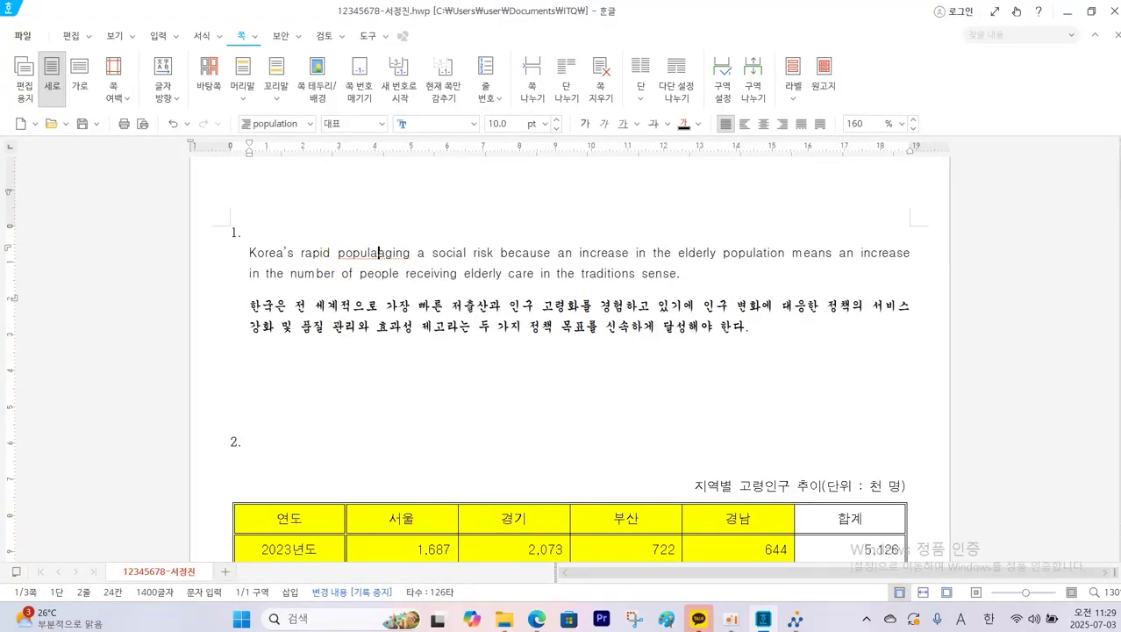
{"action": "type", "text": "tion"}
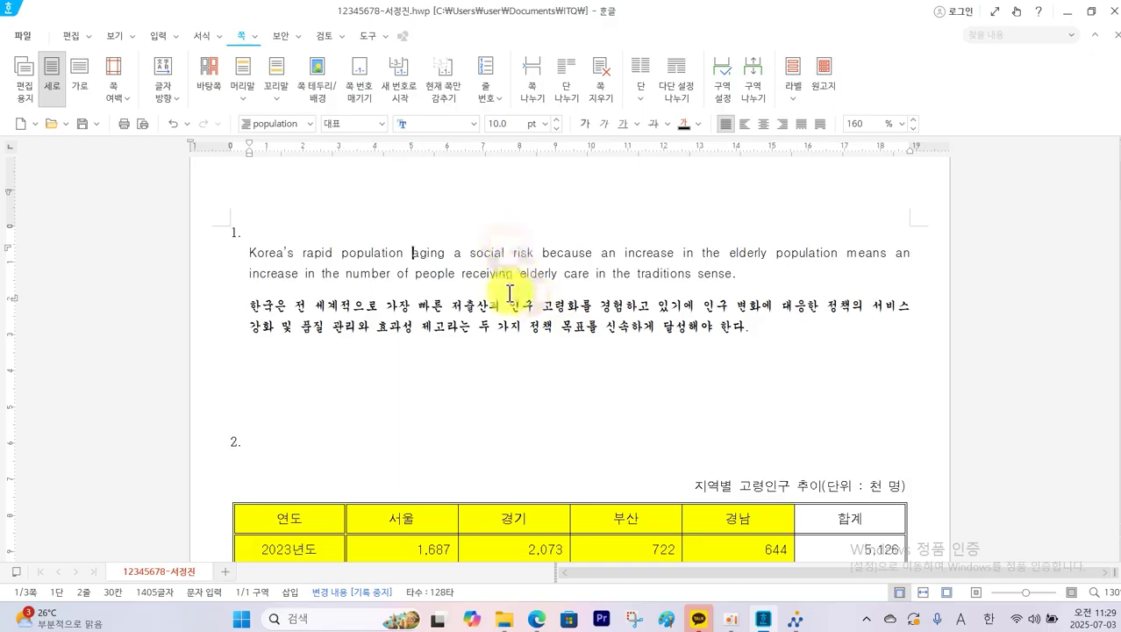
{"action": "left_click", "coordinate": [465, 351]}
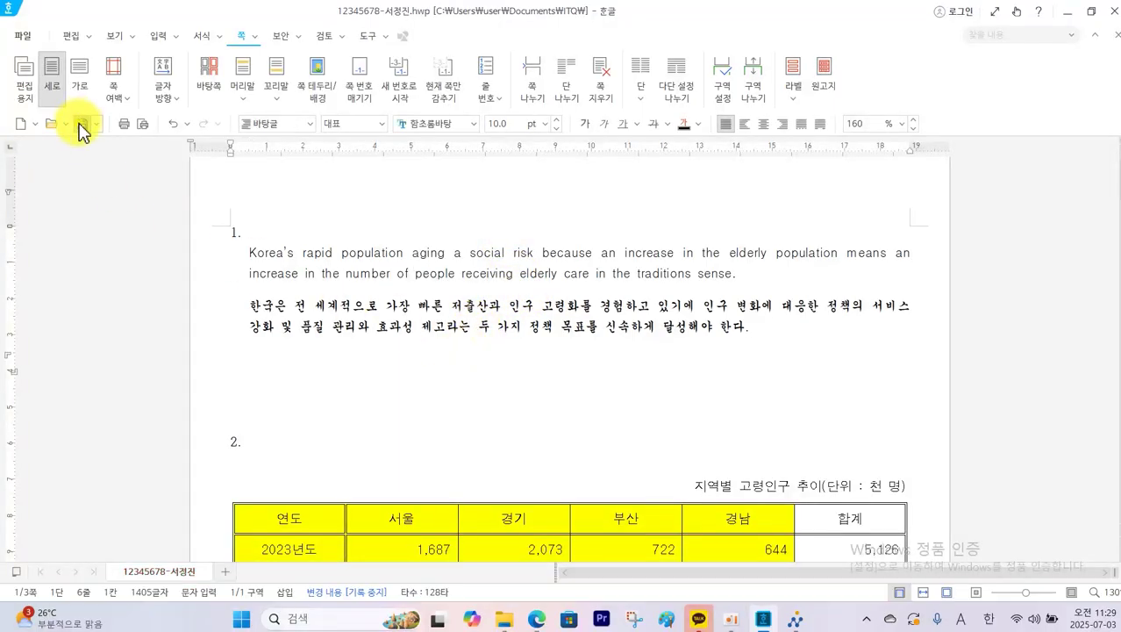
Step: Switch to the exam answer-submission program, send the answer file to the exam room PC, and end the exam
{"action": "left_click", "coordinate": [799, 623]}
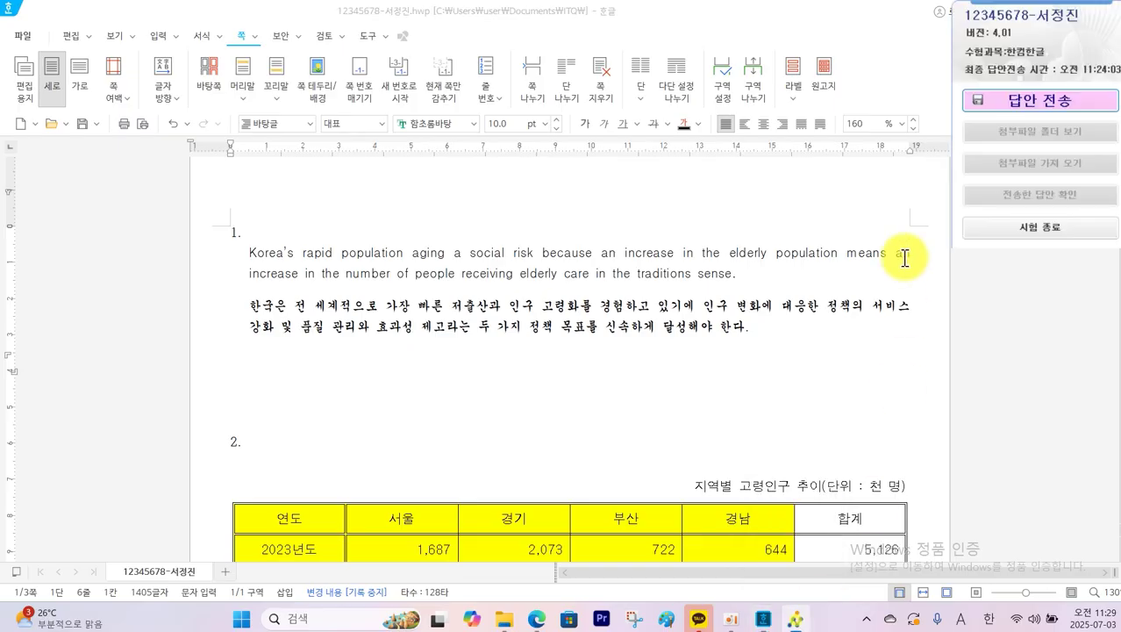
{"action": "left_click", "coordinate": [1007, 100]}
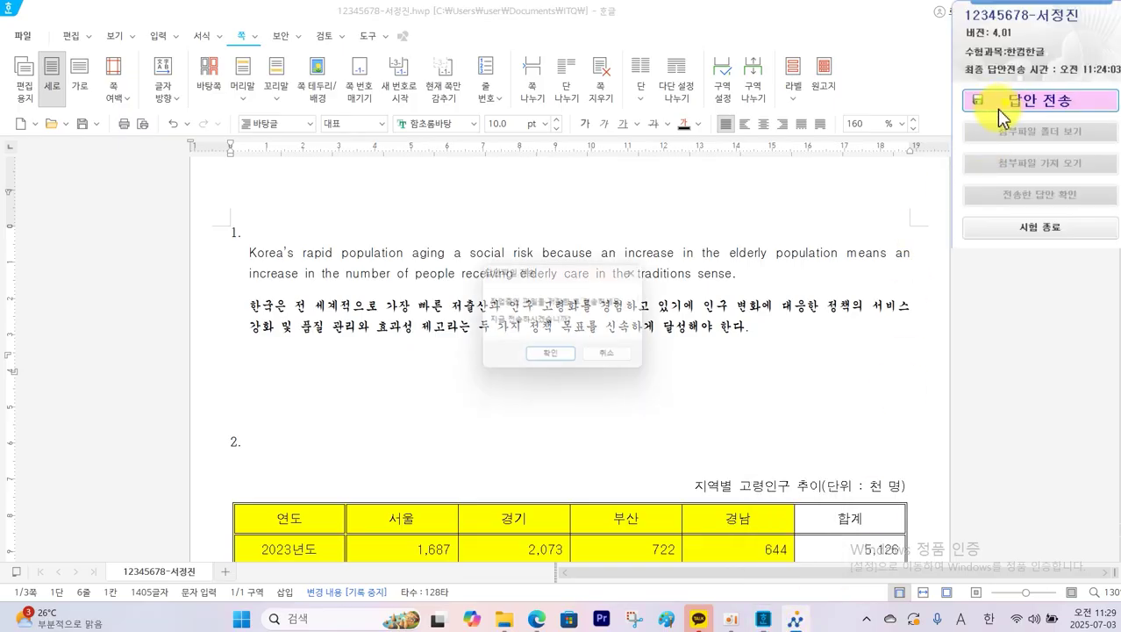
{"action": "left_click", "coordinate": [548, 359]}
{"action": "left_click", "coordinate": [613, 409]}
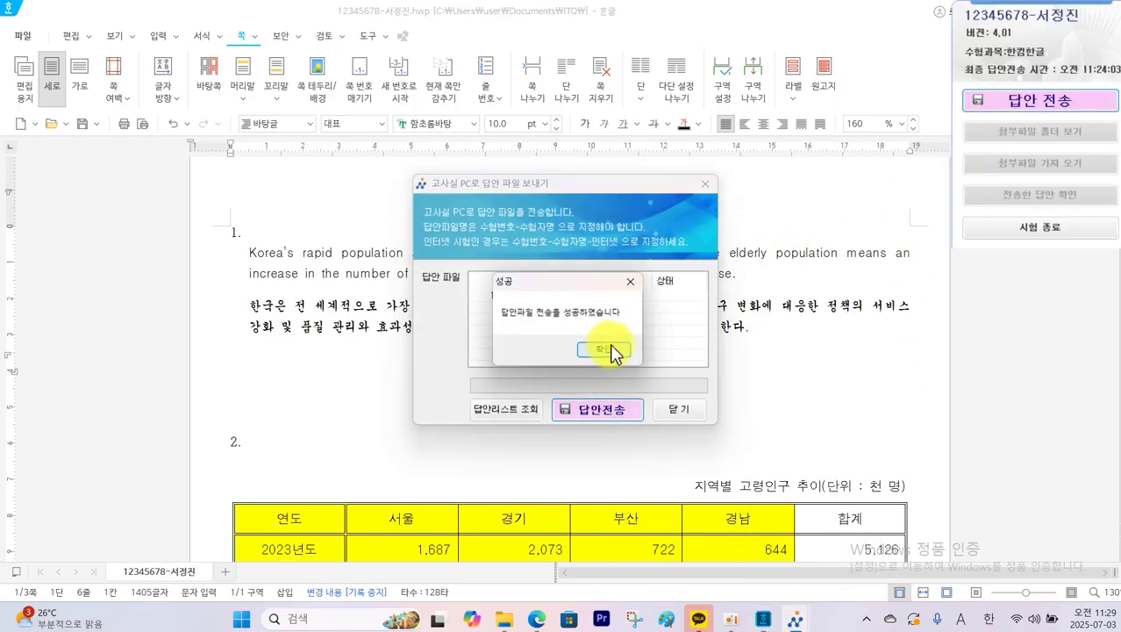
{"action": "left_click", "coordinate": [606, 349]}
{"action": "left_click", "coordinate": [680, 408]}
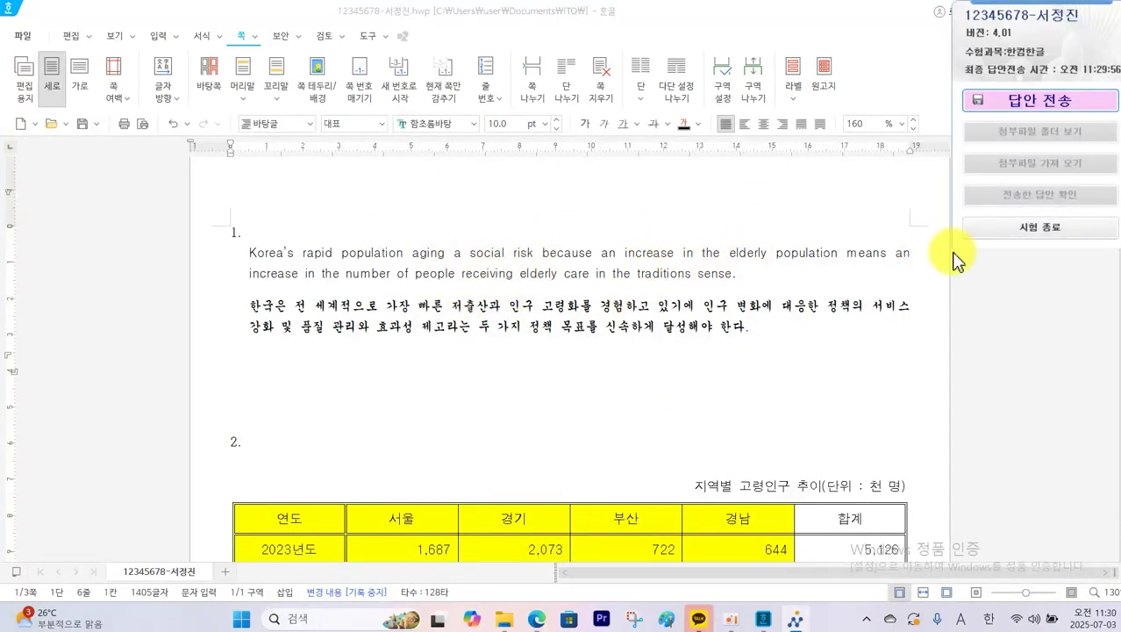
{"action": "left_click", "coordinate": [1005, 232]}
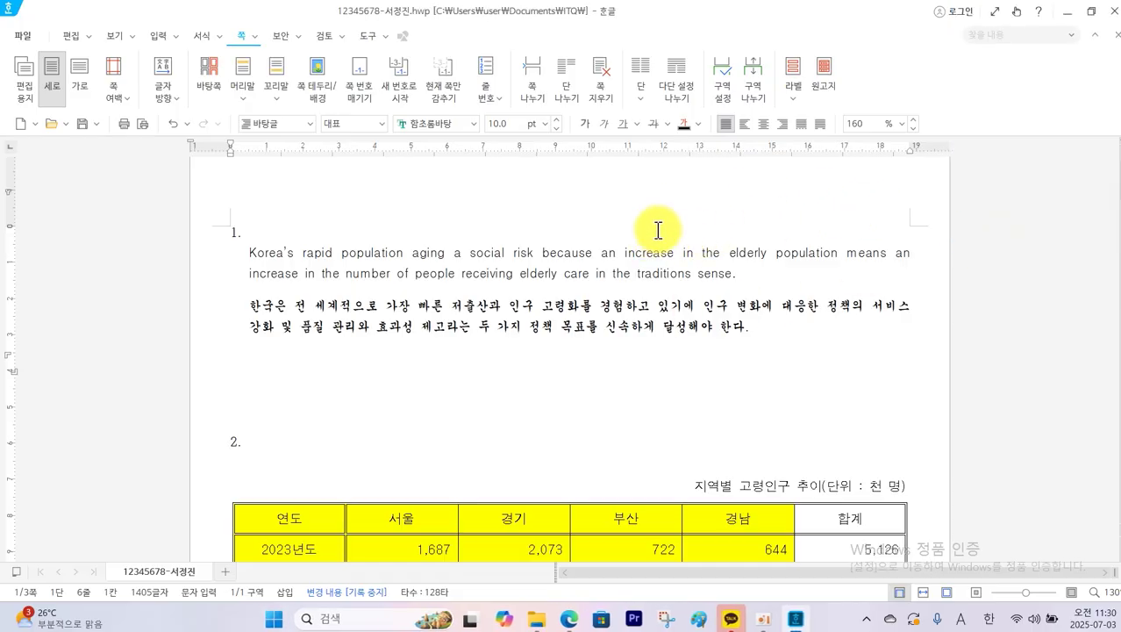